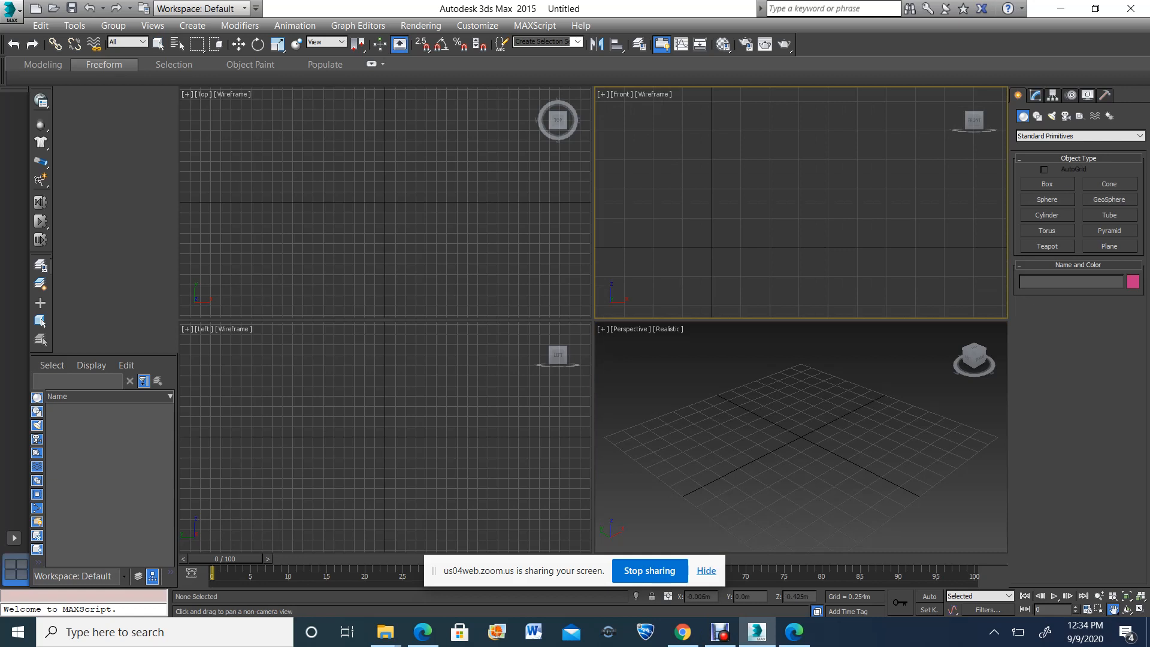
Set the home grid spacing to 1 m in the grid and snap settings
{"action": "left_click_drag", "start_coordinate": [721, 244], "coordinate": [722, 202]}
{"action": "scroll", "coordinate": [722, 204], "scroll_direction": "up", "scroll_amount": 3}
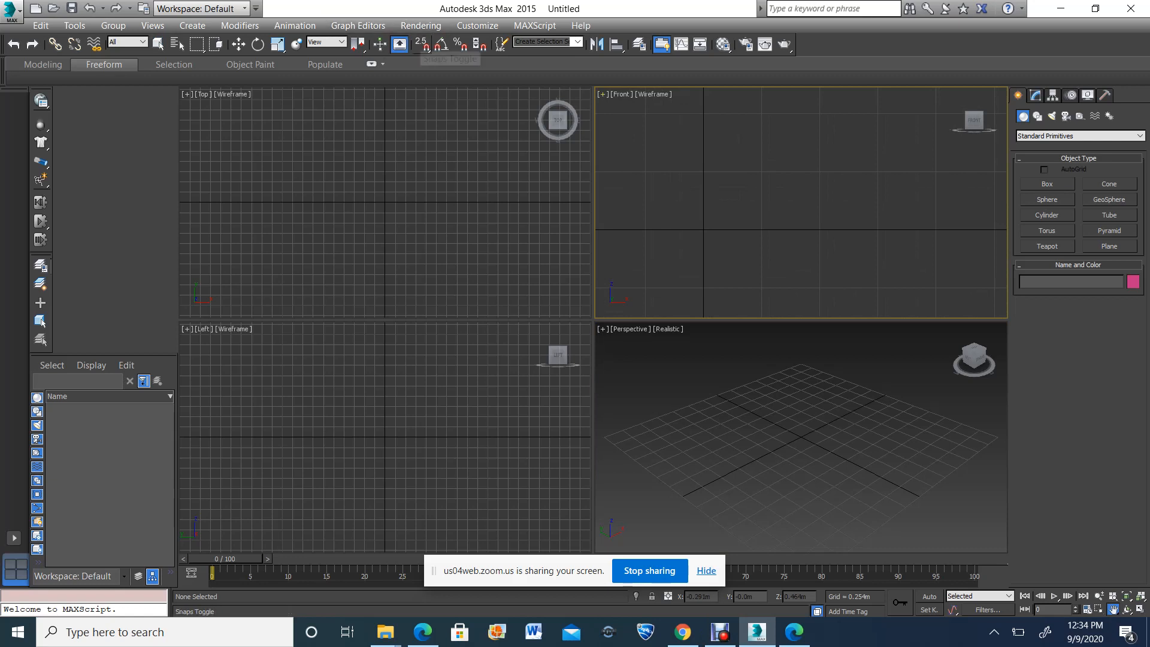
{"action": "right_click", "coordinate": [421, 44]}
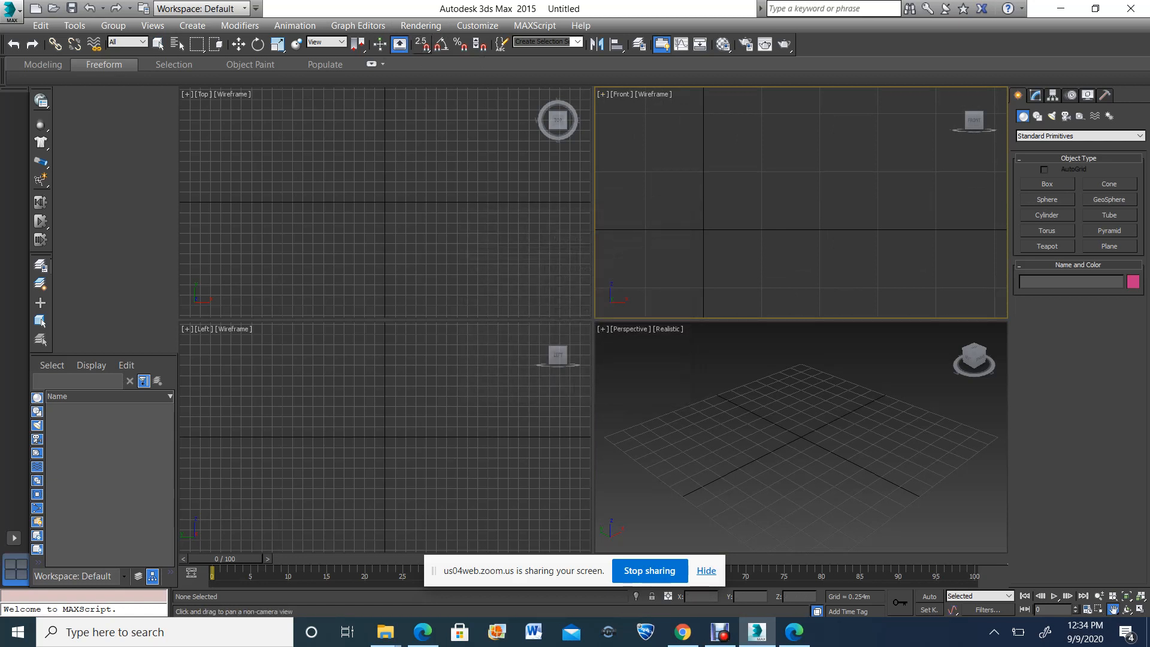
{"action": "left_click", "coordinate": [567, 236]}
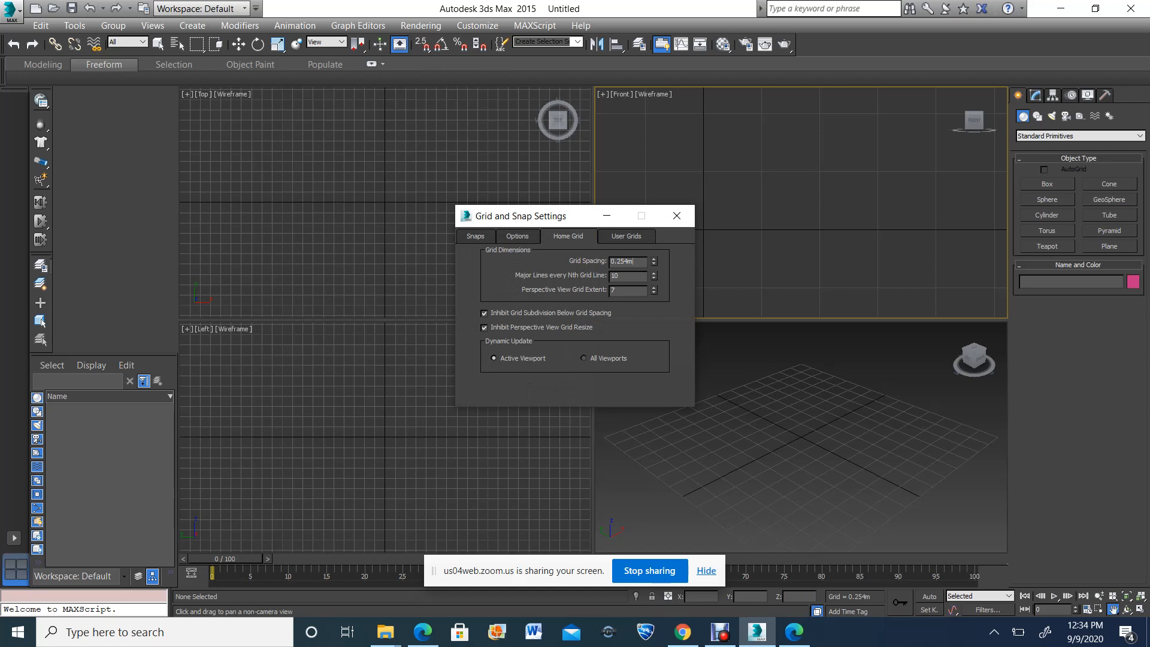
{"action": "double_click", "coordinate": [622, 262]}
{"action": "type", "text": "1"}
{"action": "key", "text": "Return"}
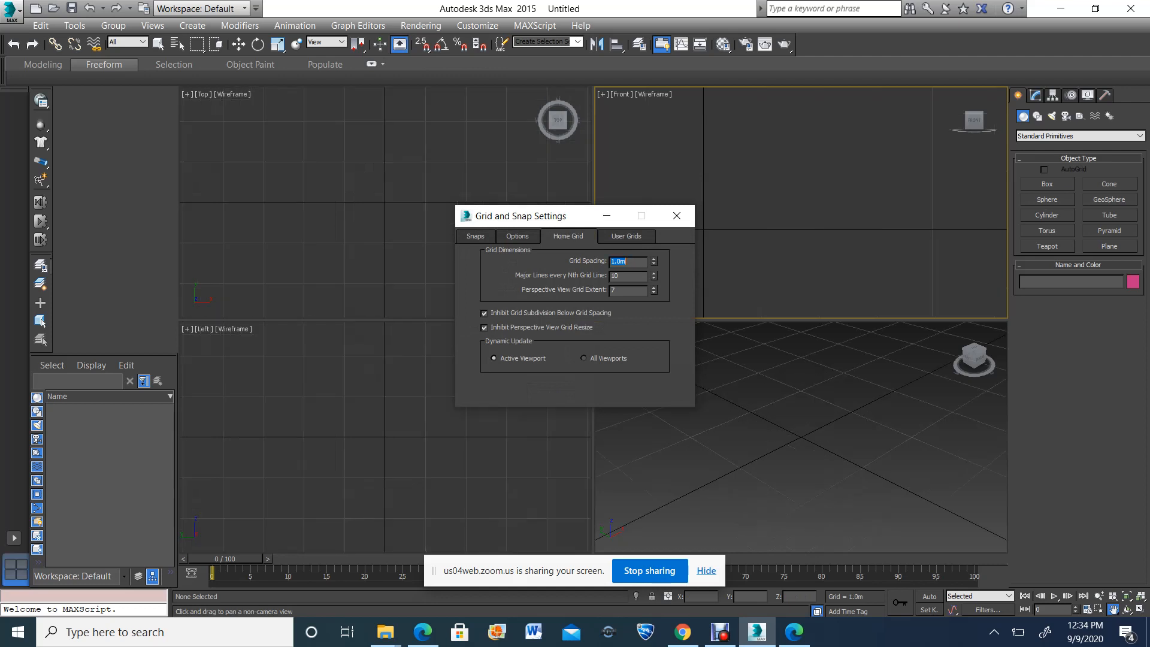
{"action": "left_click", "coordinate": [676, 215]}
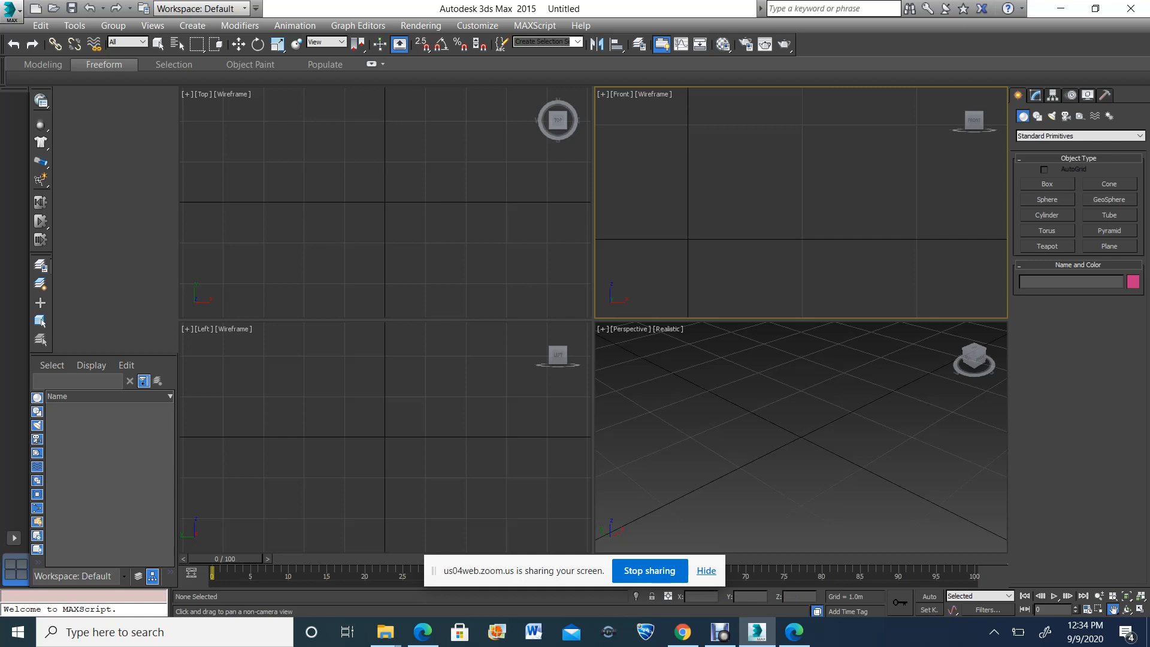
Save the scene on the Desktop under the file name scimi
{"action": "left_click", "coordinate": [12, 11]}
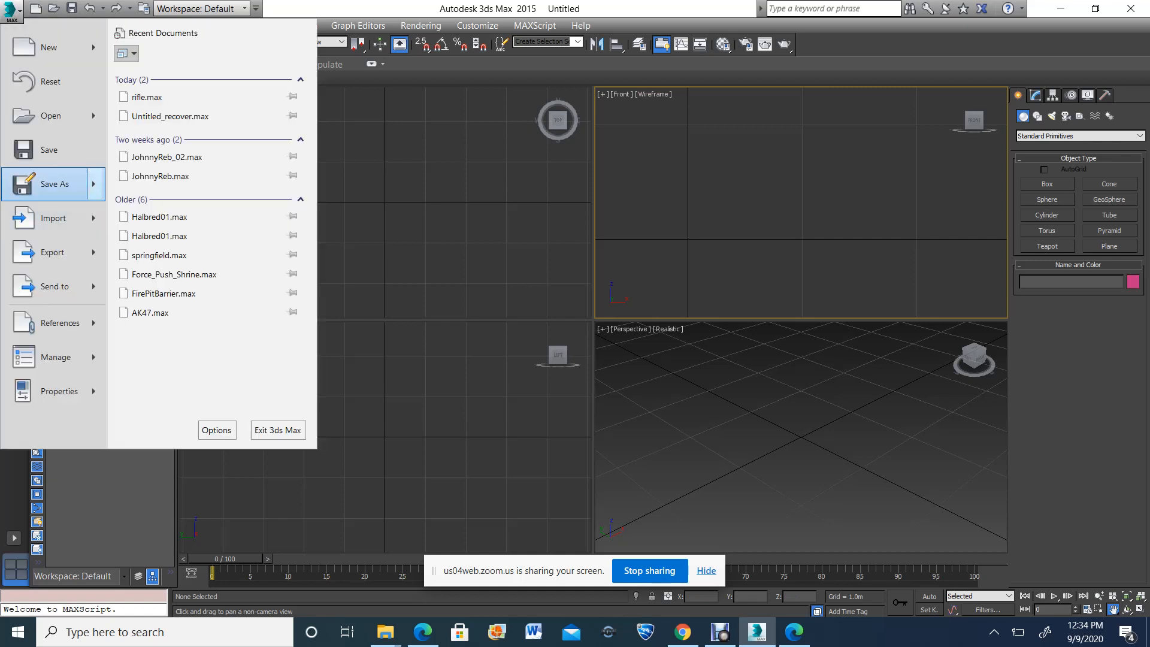
{"action": "left_click", "coordinate": [53, 184]}
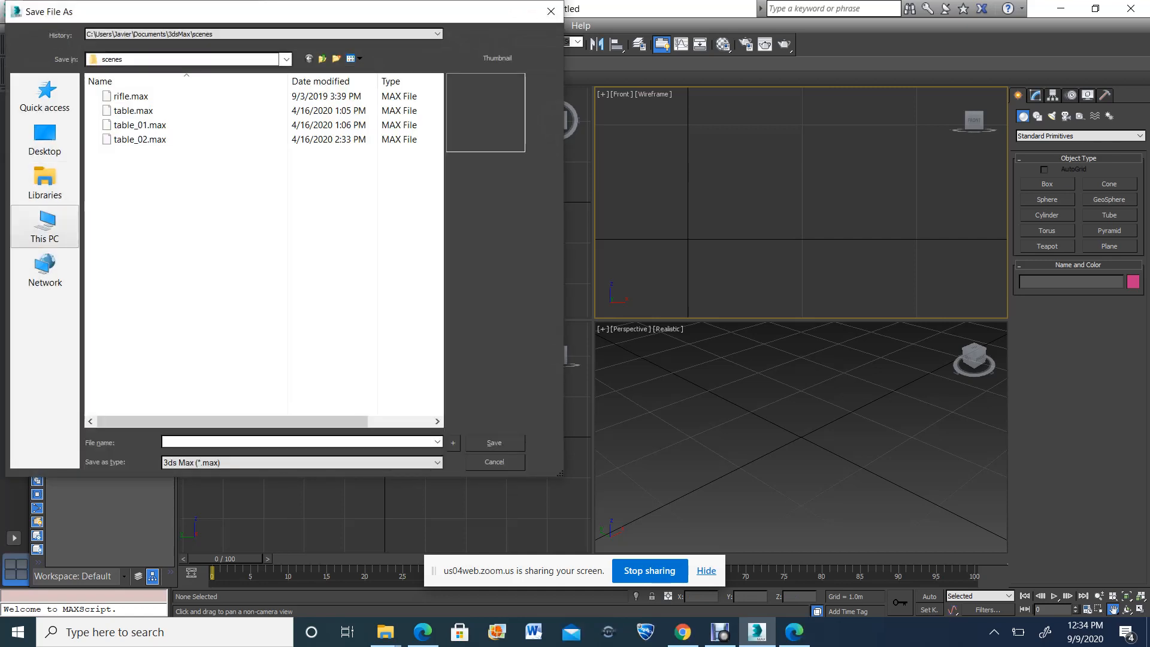
{"action": "left_click", "coordinate": [45, 227]}
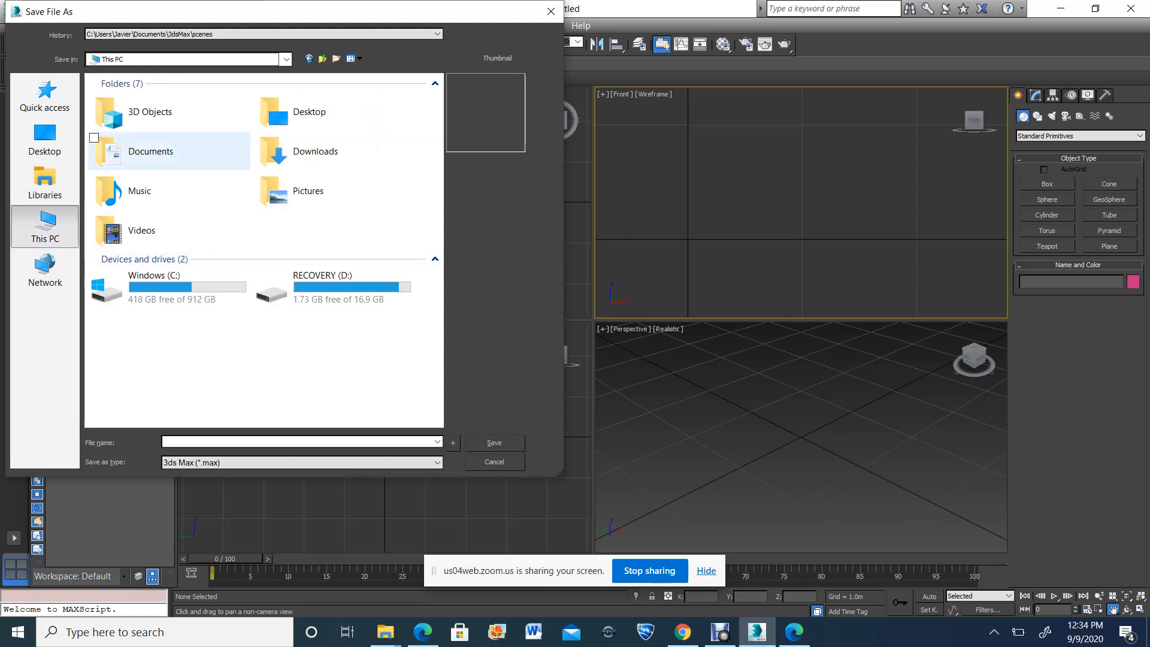
{"action": "double_click", "coordinate": [309, 112]}
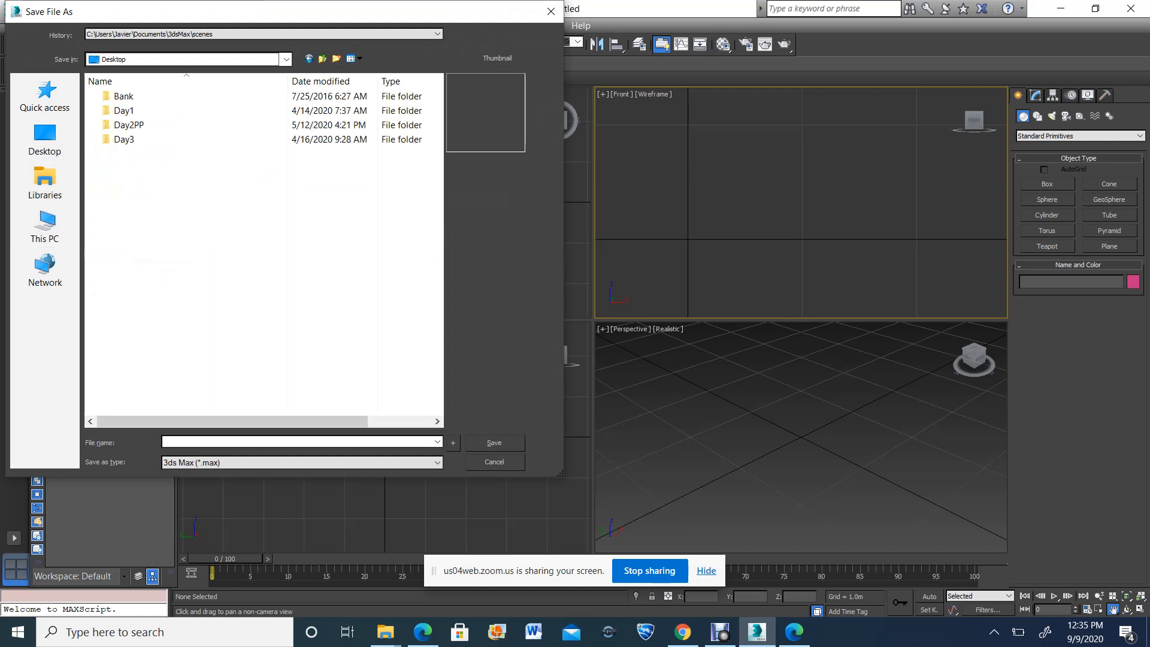
{"action": "left_click", "coordinate": [251, 442]}
{"action": "type", "text": "sc"}
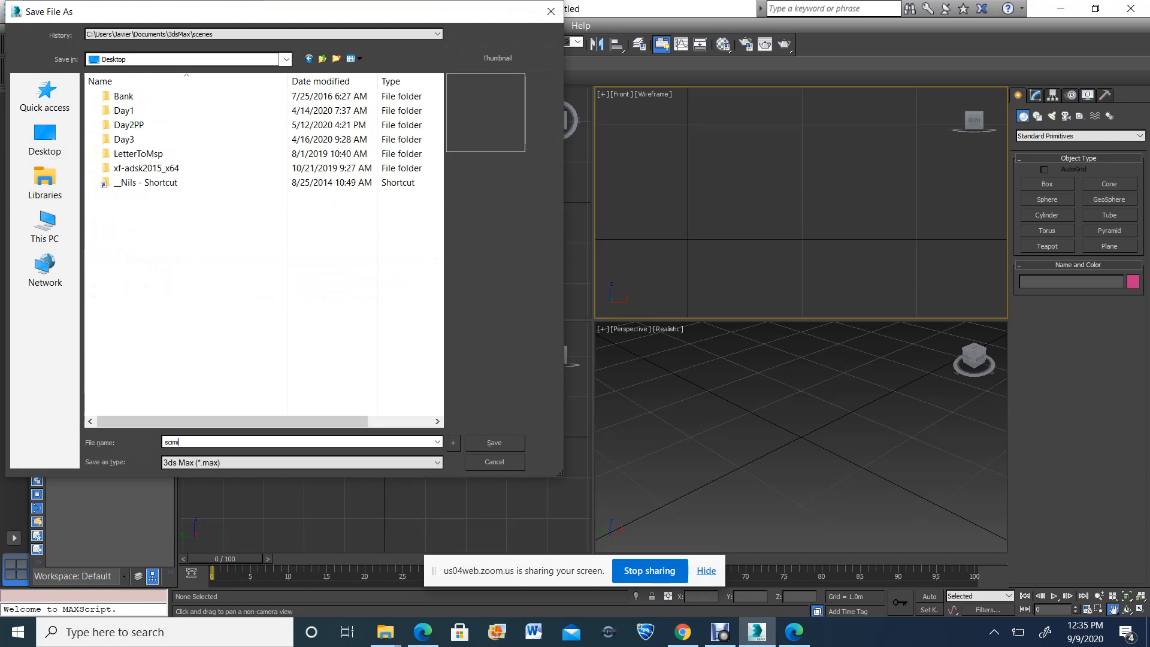
{"action": "type", "text": "imi"}
{"action": "key", "text": "Return"}
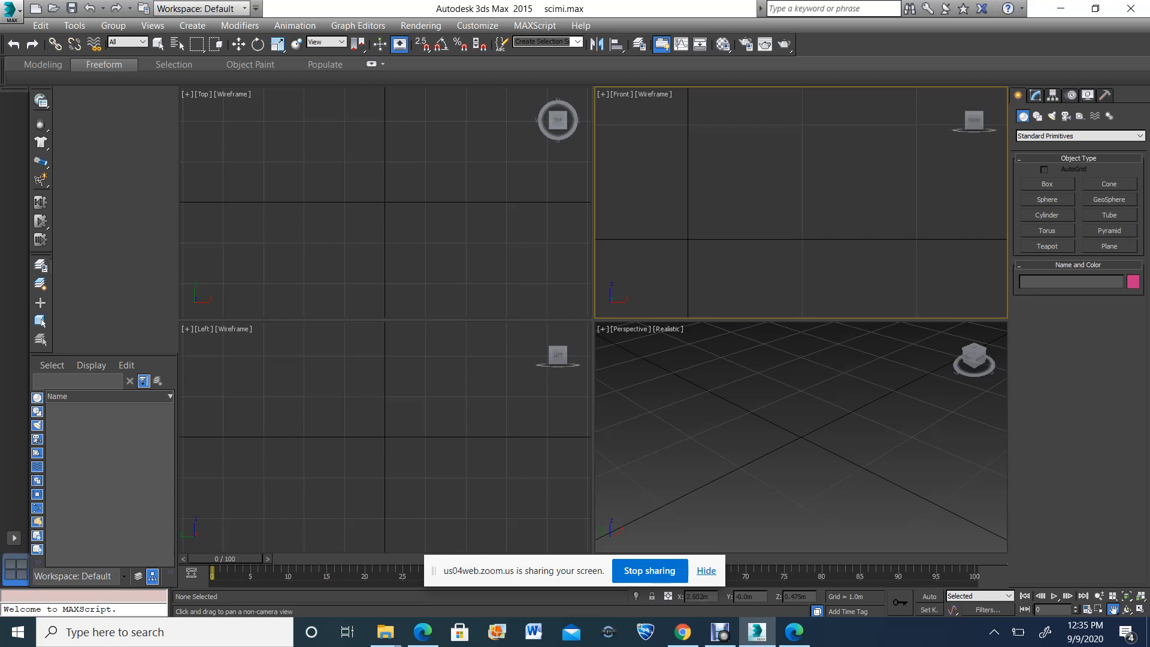
Turn on snapping and create a 1 m by 1 m plane on the grid in the Front view, with one corner at the origin
{"action": "left_click", "coordinate": [1110, 246]}
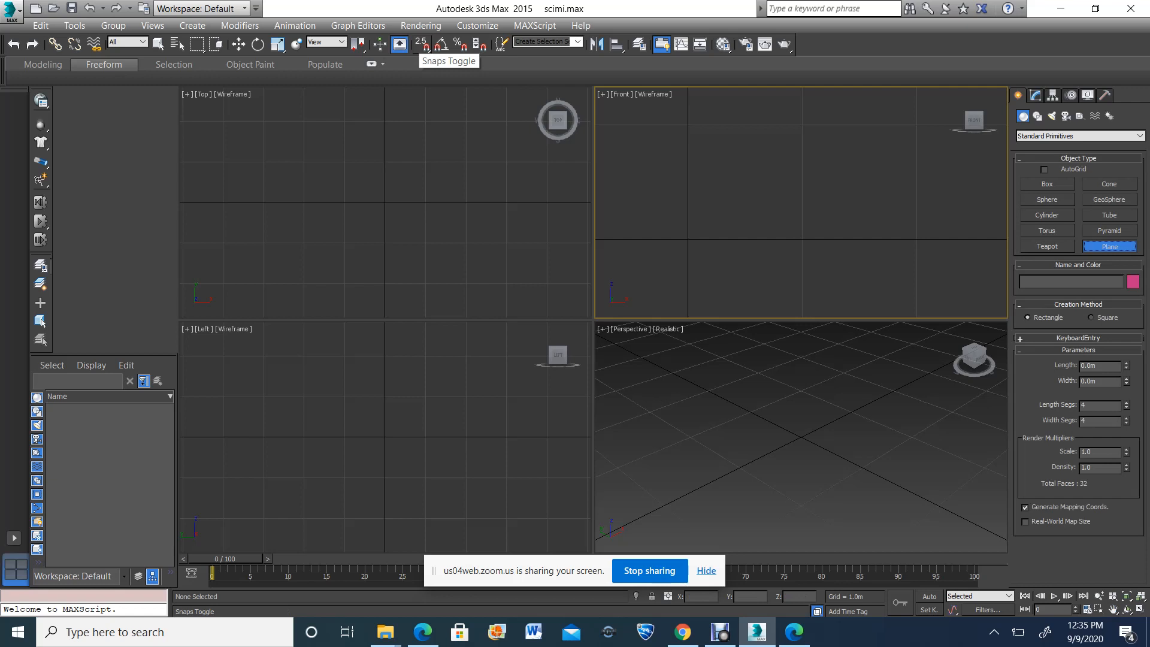
{"action": "left_click", "coordinate": [422, 45]}
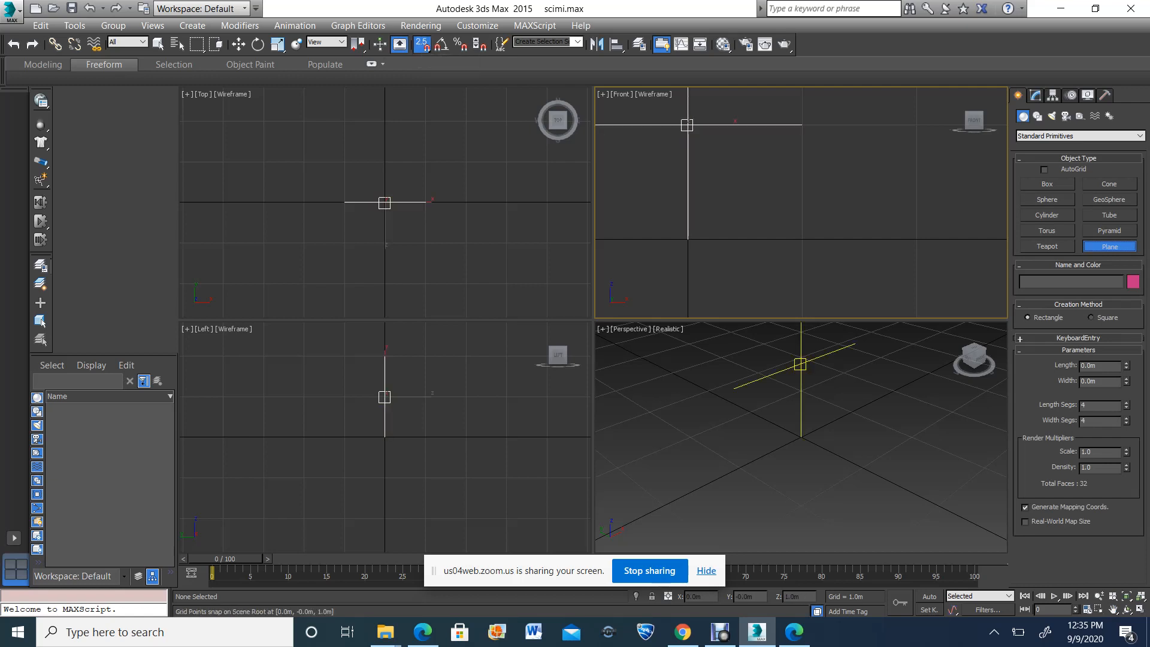
{"action": "left_click_drag", "start_coordinate": [687, 125], "coordinate": [802, 239]}
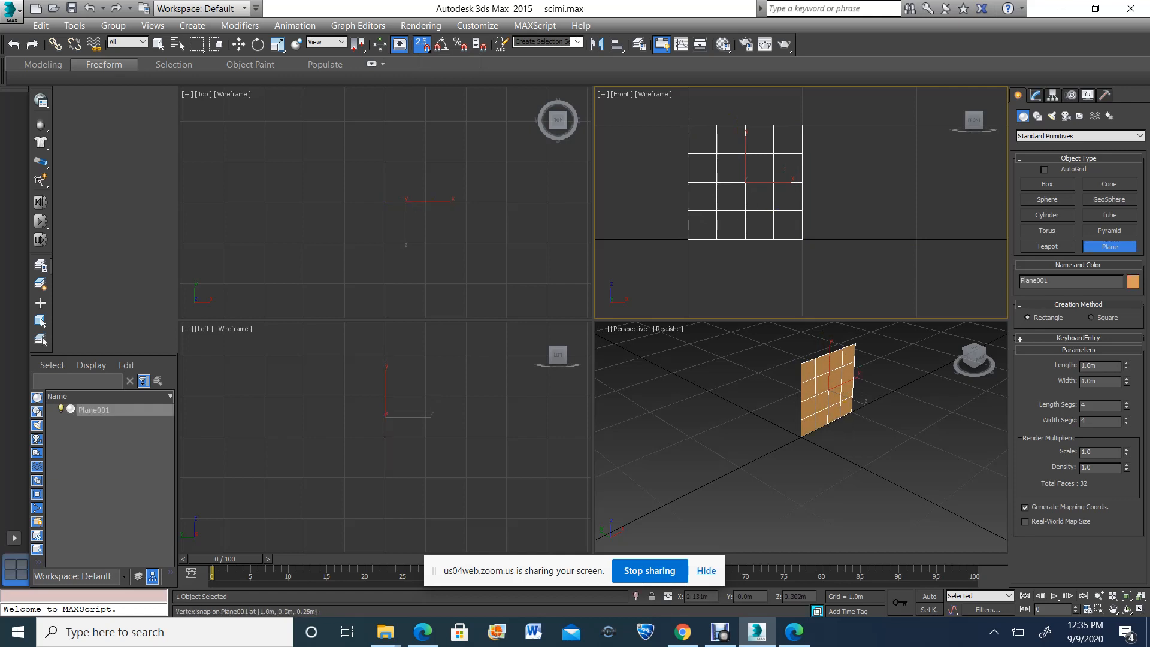
Reduce the plane's length and width segments to 1 each
{"action": "left_click", "coordinate": [1127, 408]}
{"action": "left_click", "coordinate": [1127, 408]}
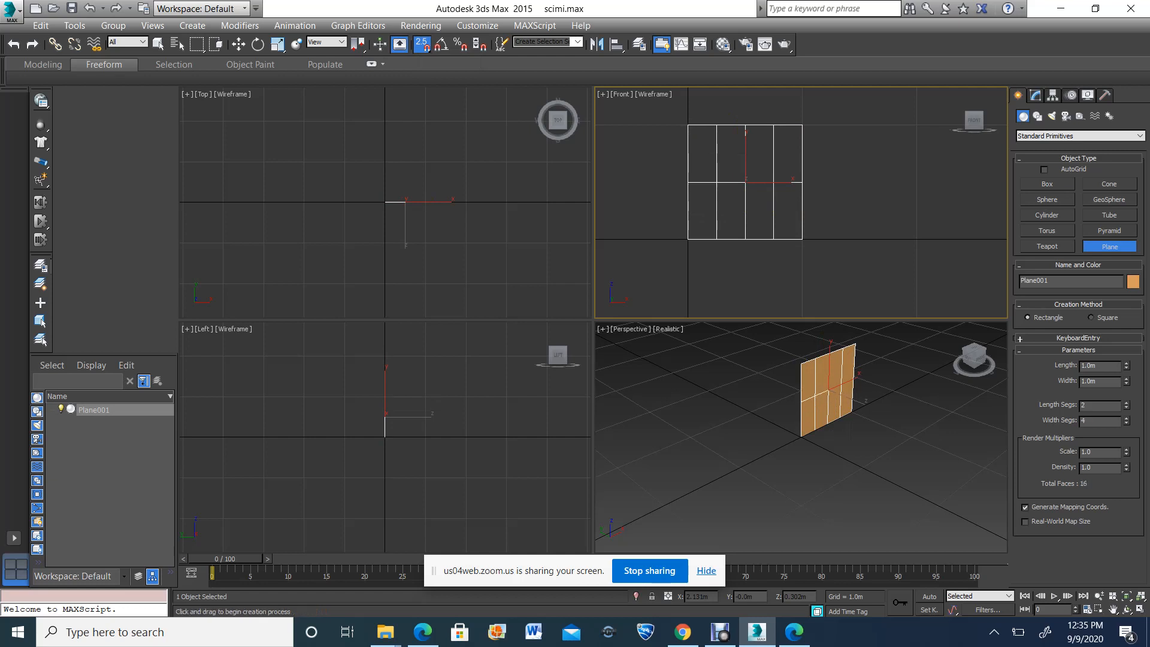
{"action": "left_click", "coordinate": [1127, 408]}
{"action": "left_click", "coordinate": [1127, 423]}
{"action": "left_click", "coordinate": [1127, 424]}
{"action": "left_click", "coordinate": [1126, 423]}
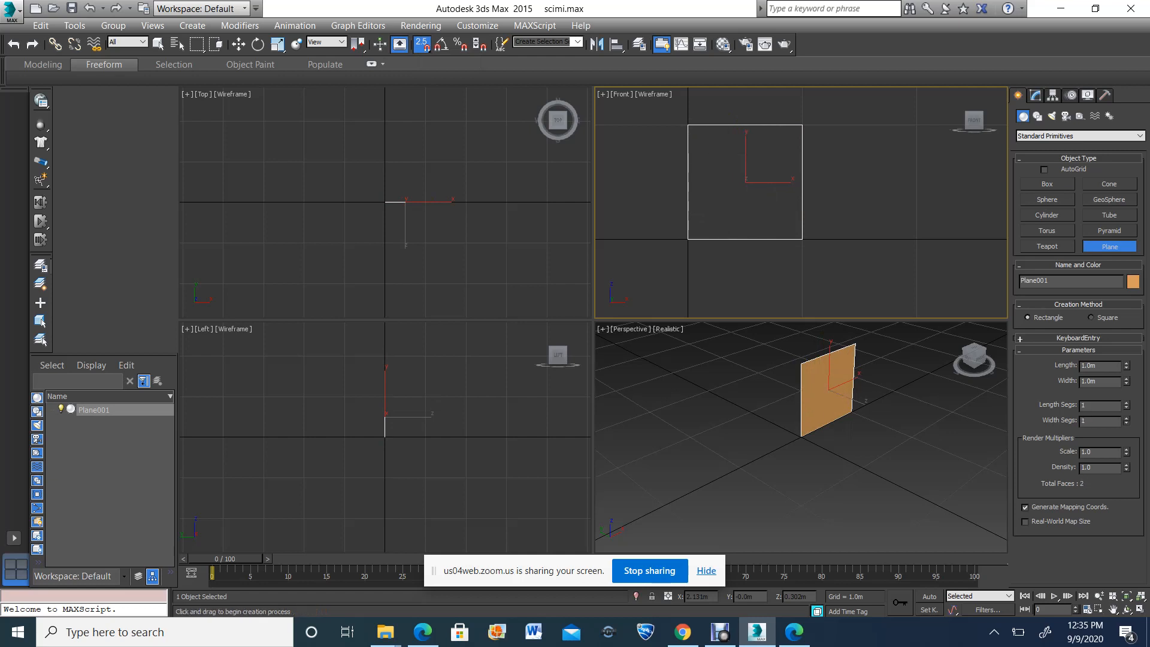
Open the Material Editor and add a Bitmap map to the first material's diffuse color
{"action": "left_click", "coordinate": [1113, 609]}
{"action": "left_click_drag", "start_coordinate": [851, 412], "coordinate": [714, 406]}
{"action": "left_click", "coordinate": [1127, 609]}
{"action": "left_click_drag", "start_coordinate": [766, 433], "coordinate": [759, 428]}
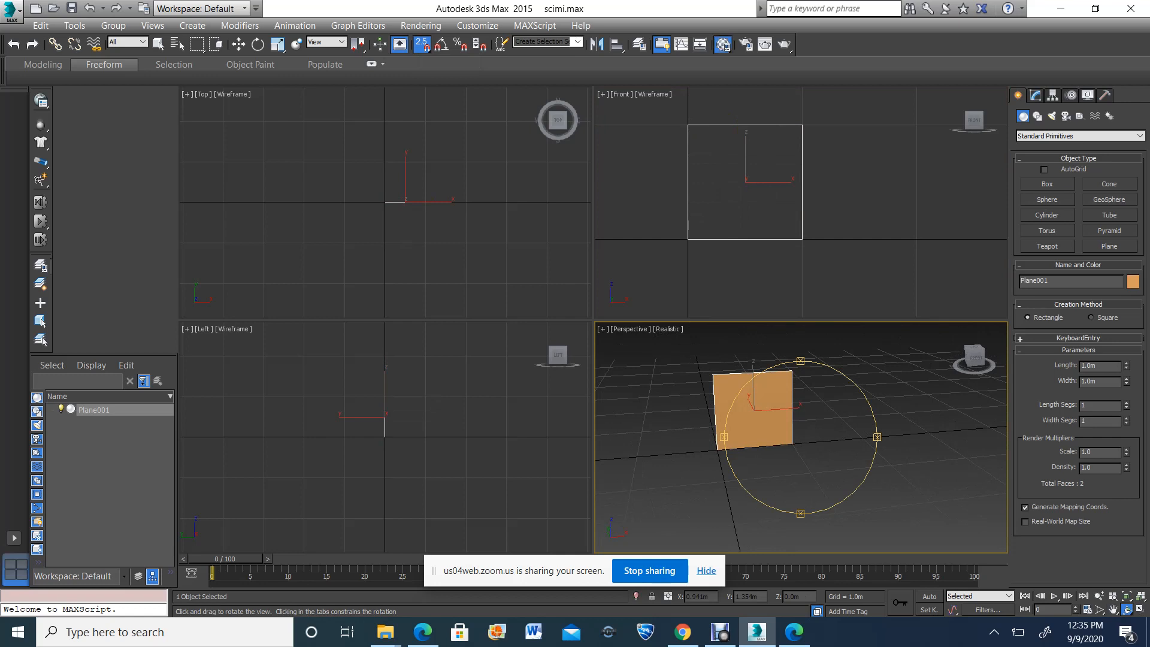
{"action": "key", "text": "m"}
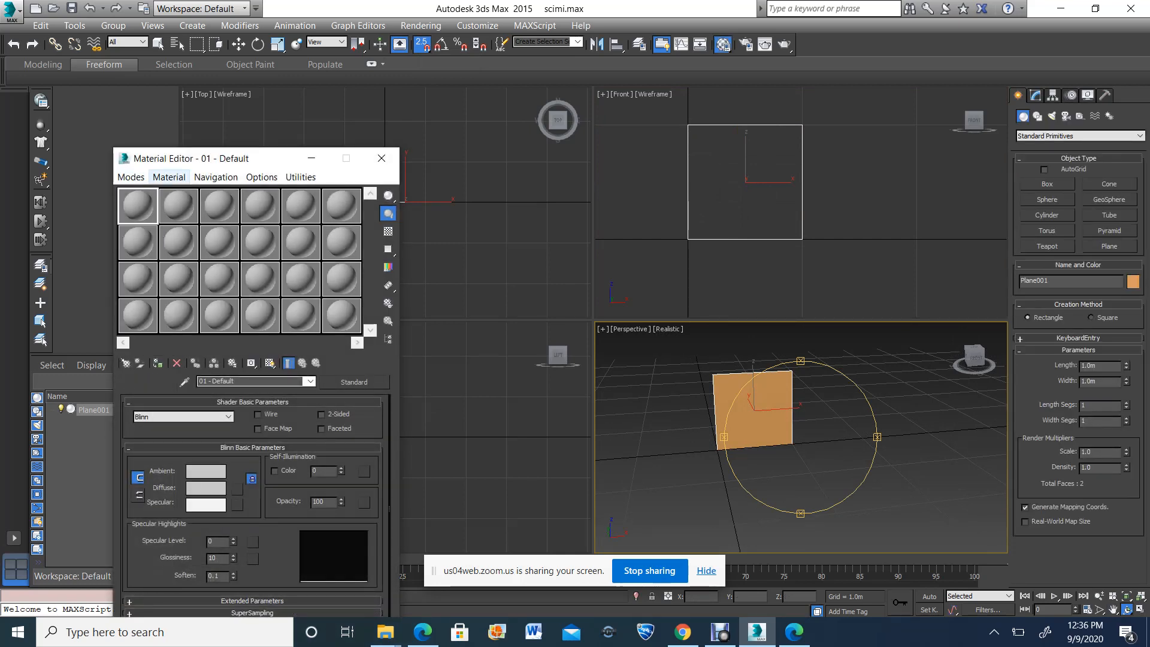
{"action": "left_click", "coordinate": [169, 177]}
{"action": "left_click", "coordinate": [131, 177]}
{"action": "left_click", "coordinate": [131, 178]}
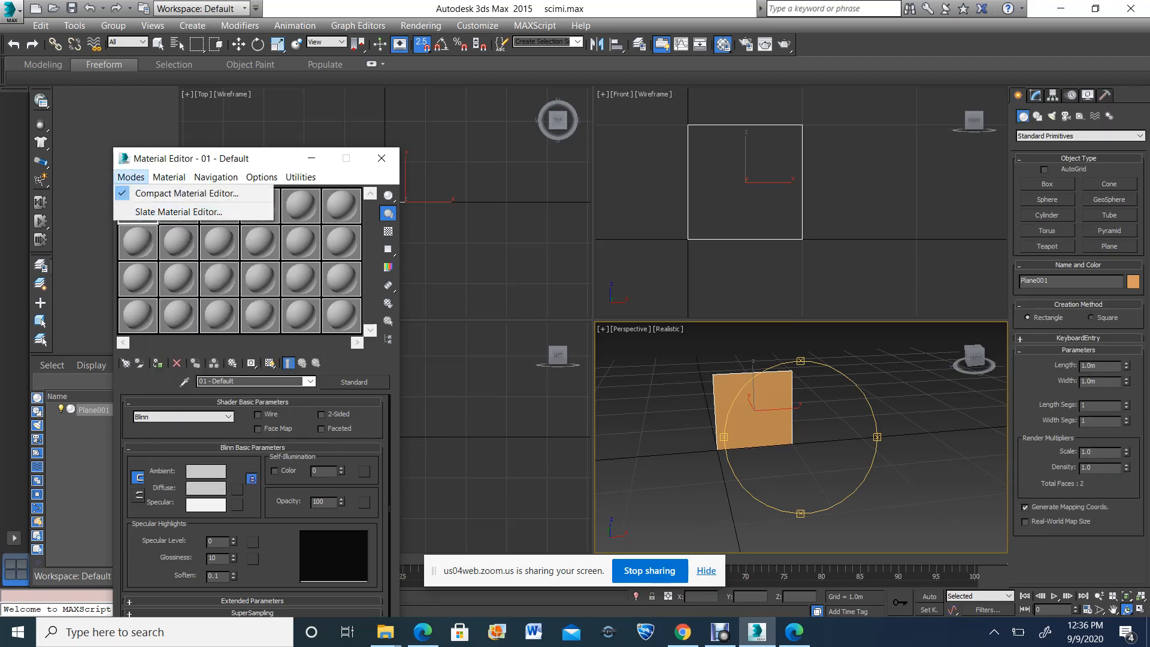
{"action": "key", "text": "Escape"}
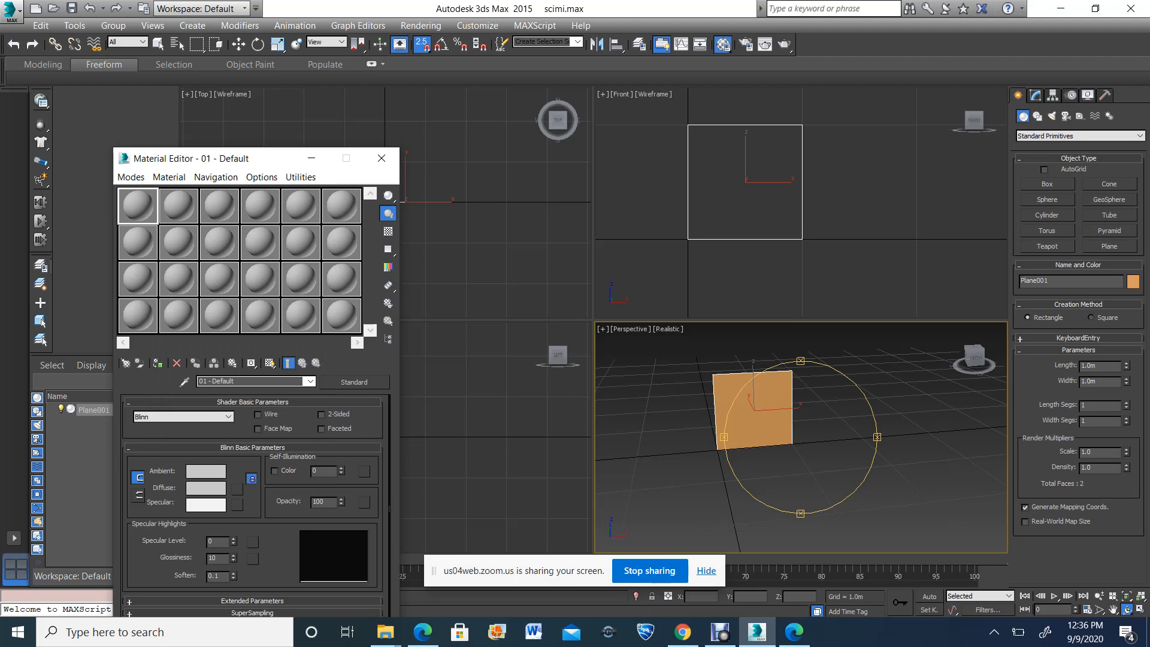
{"action": "left_click", "coordinate": [237, 490]}
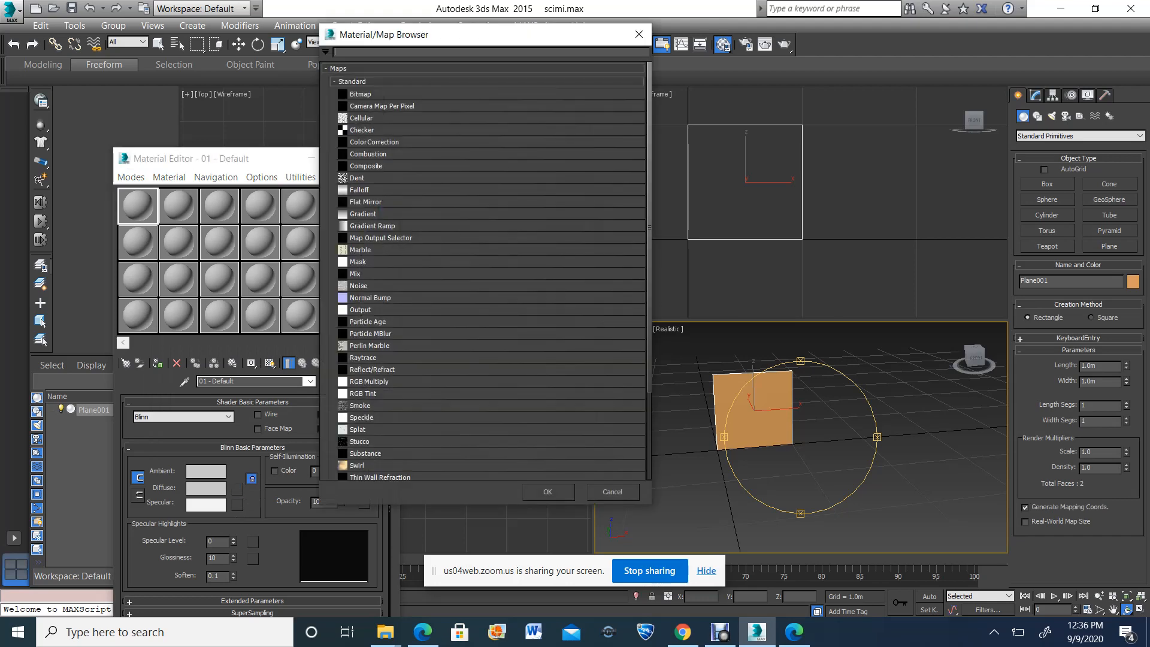
{"action": "double_click", "coordinate": [361, 94]}
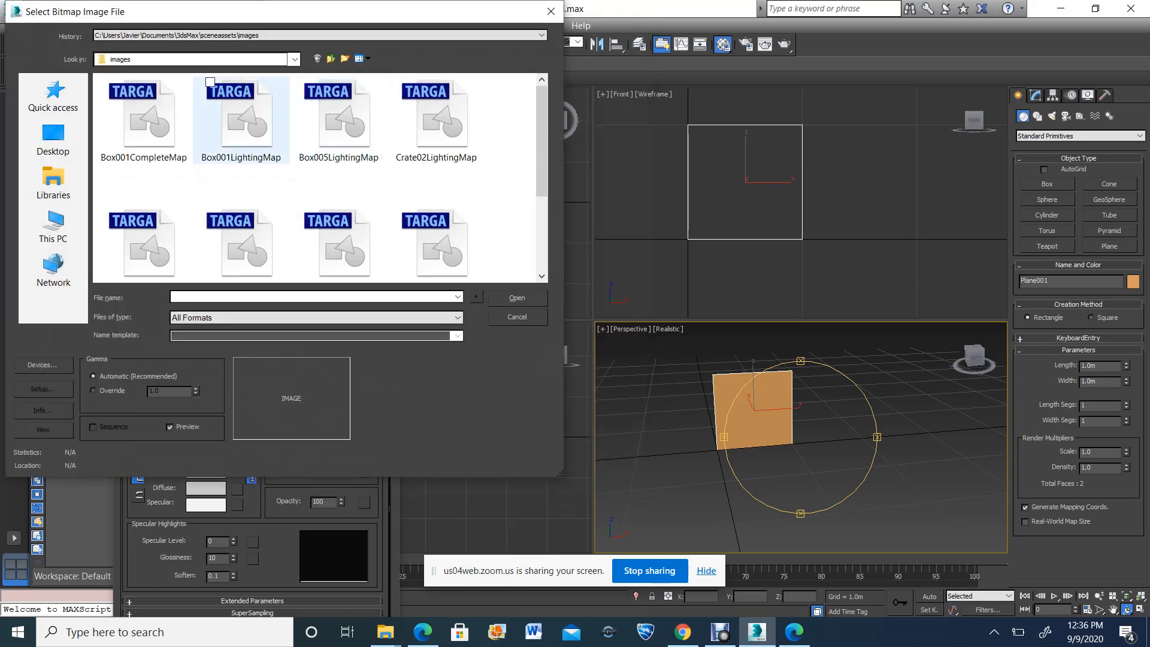
Browse to the Windows (C:) drive to locate the bitmap image
{"action": "left_click", "coordinate": [54, 225]}
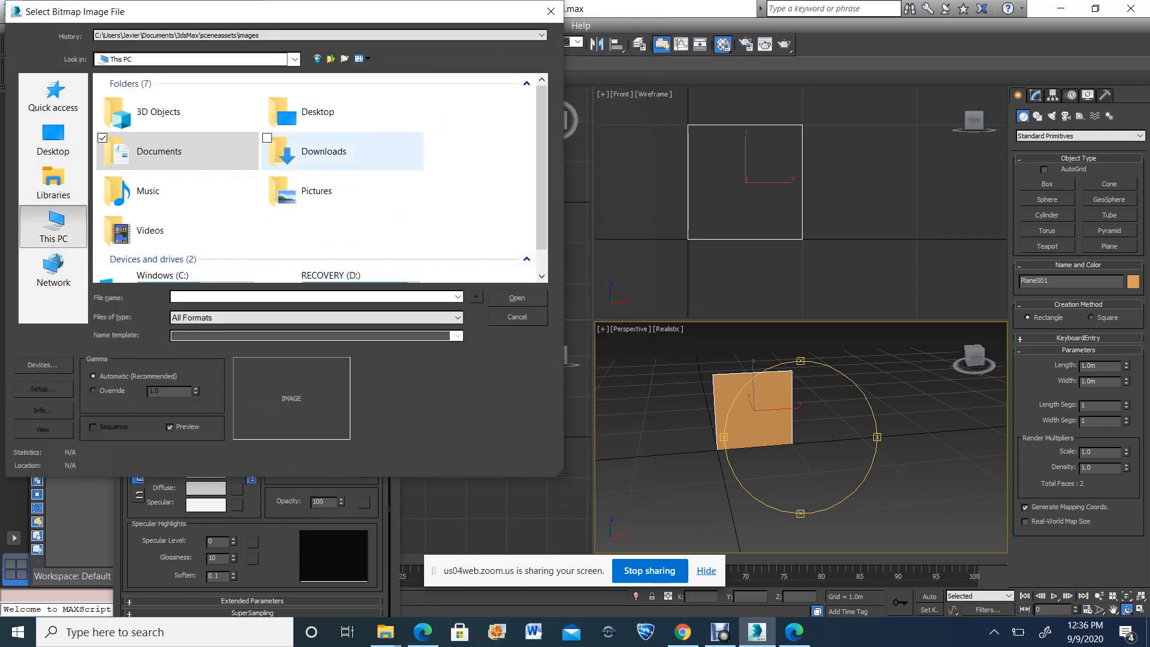
{"action": "scroll", "coordinate": [179, 258], "scroll_direction": "down", "scroll_amount": 1}
{"action": "double_click", "coordinate": [179, 258]}
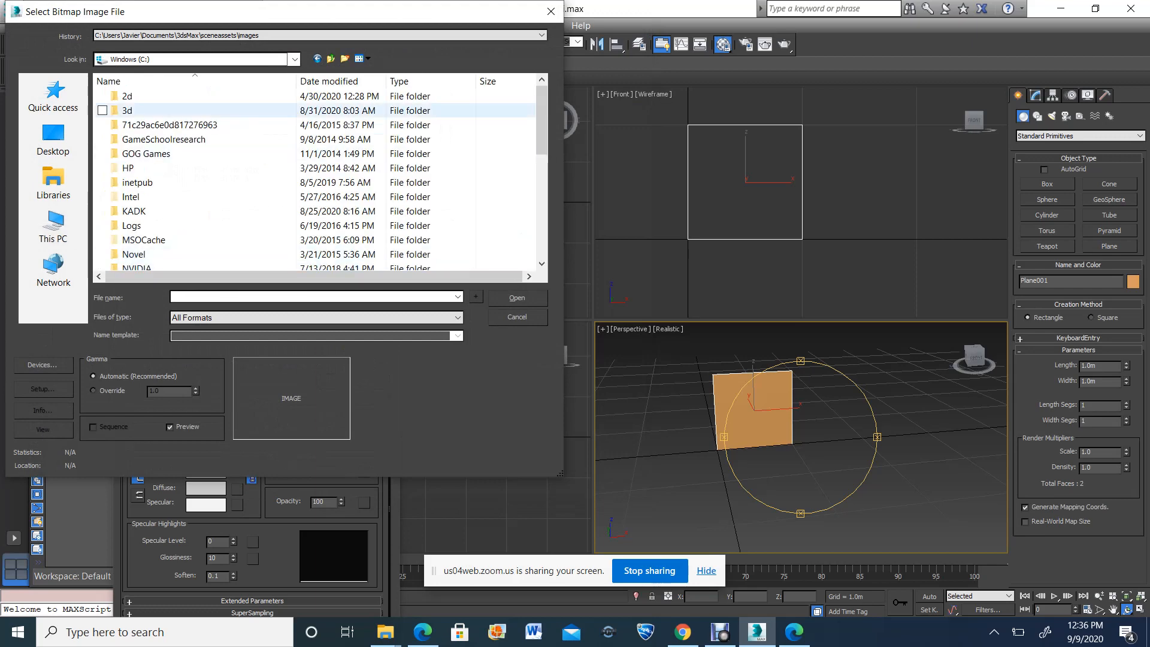
{"action": "double_click", "coordinate": [129, 110]}
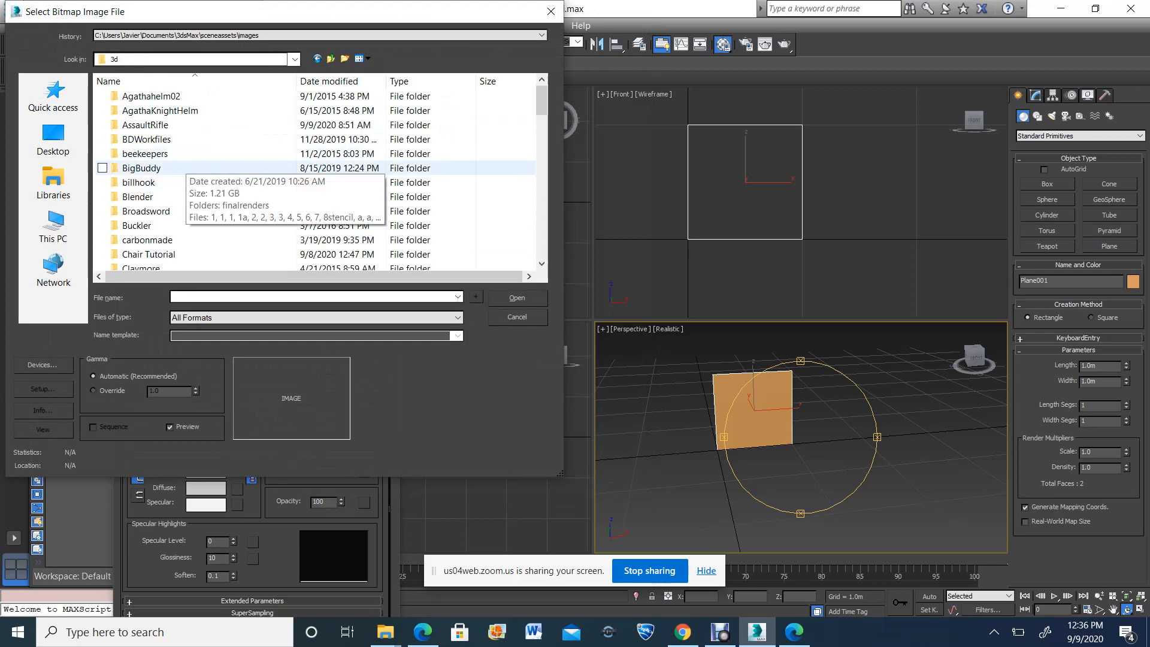
{"action": "scroll", "coordinate": [240, 174], "scroll_direction": "down", "scroll_amount": 2}
{"action": "scroll", "coordinate": [240, 174], "scroll_direction": "up", "scroll_amount": 2}
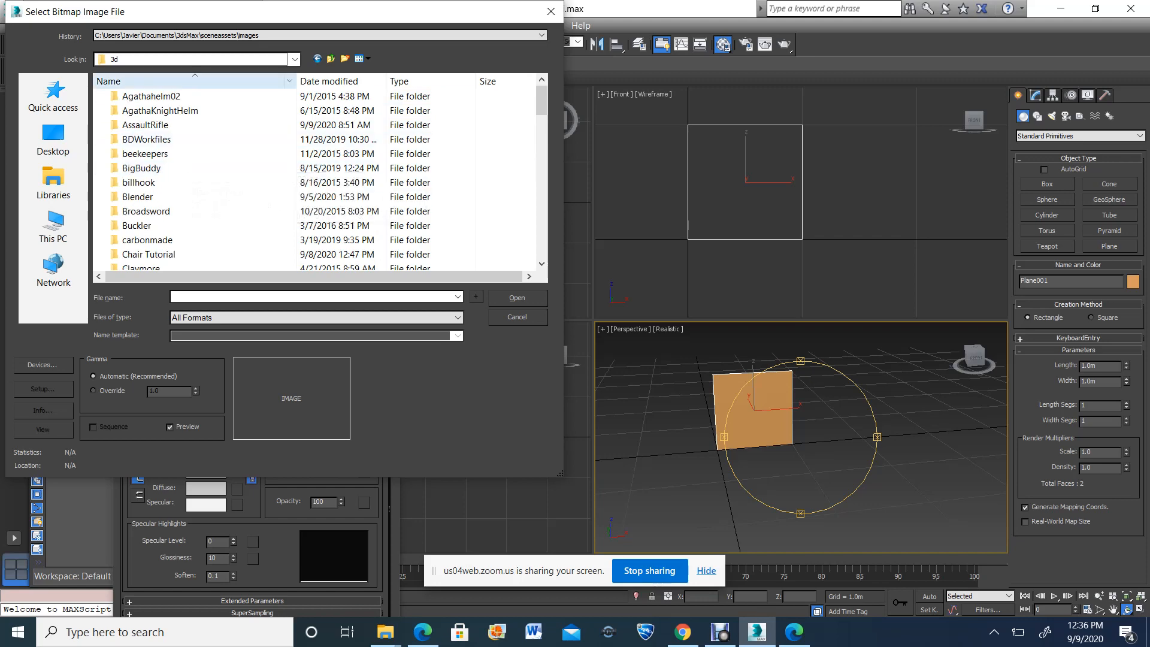
{"action": "left_click", "coordinate": [318, 59]}
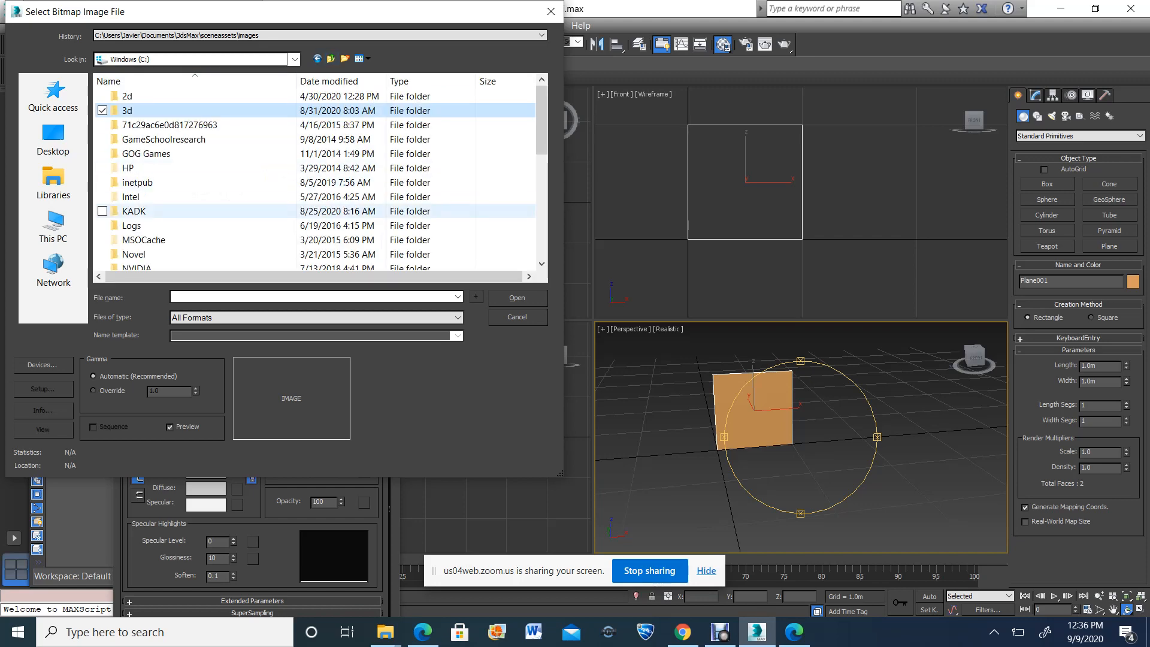
Load Scimitar.jpg from KADK\Blender3dsmax\Materials\3Wednesday\weapons as the diffuse bitmap
{"action": "scroll", "coordinate": [240, 216], "scroll_direction": "down", "scroll_amount": 1}
{"action": "double_click", "coordinate": [135, 168]}
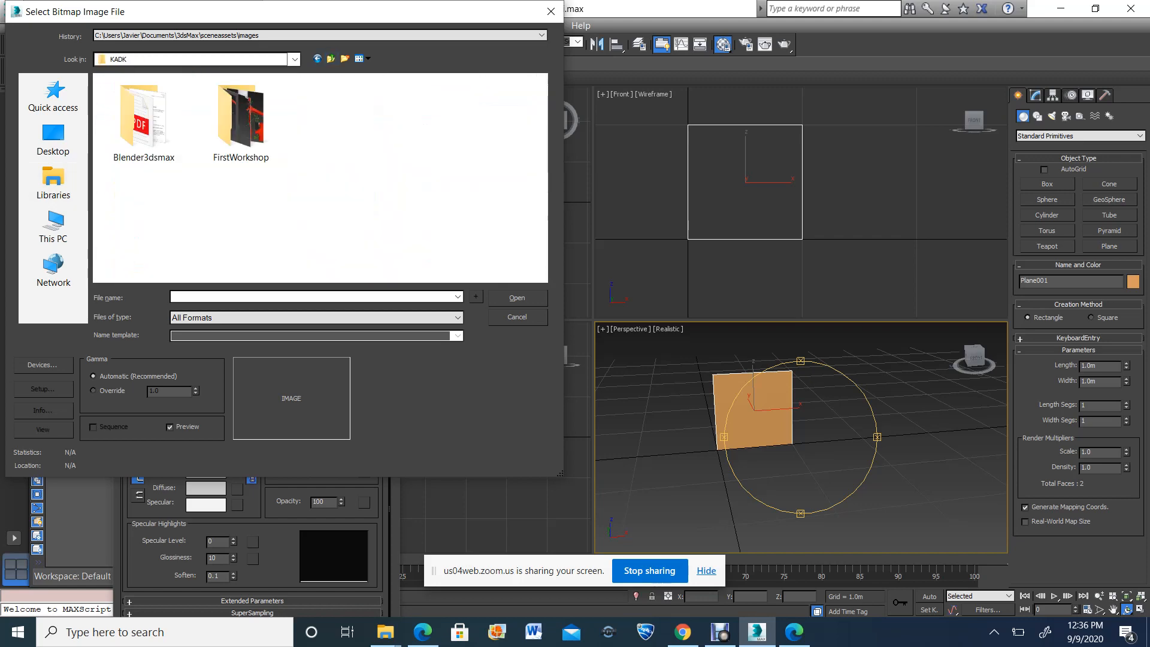
{"action": "double_click", "coordinate": [144, 122]}
{"action": "double_click", "coordinate": [144, 129]}
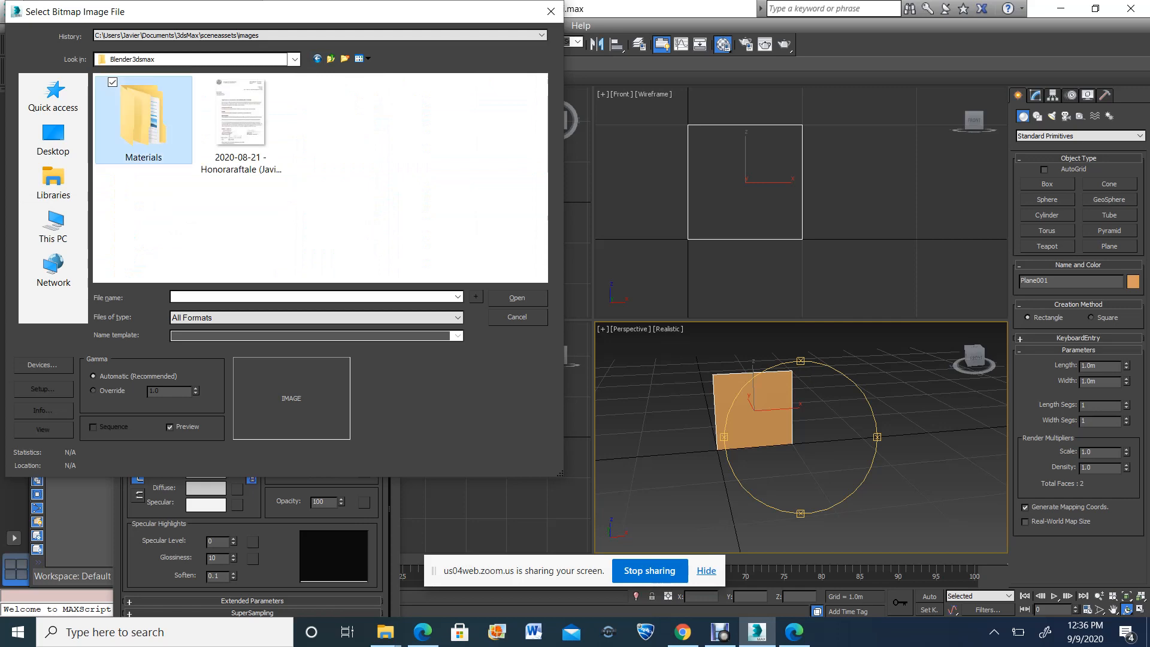
{"action": "left_click", "coordinate": [147, 126]}
{"action": "double_click", "coordinate": [147, 125]}
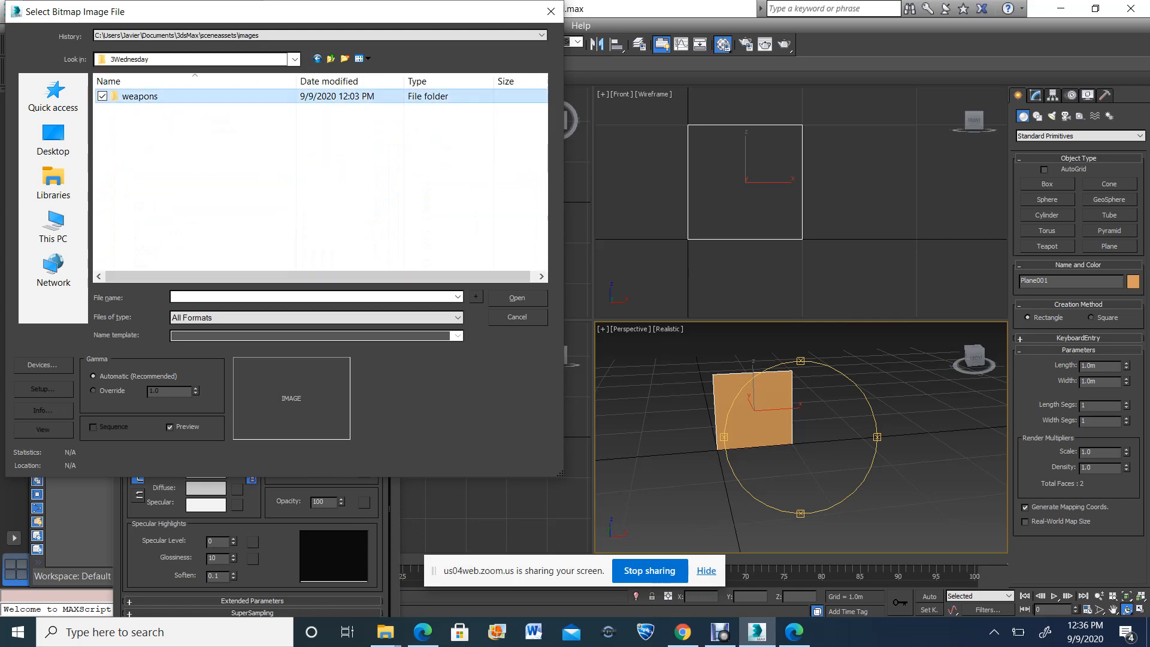
{"action": "double_click", "coordinate": [138, 97]}
{"action": "double_click", "coordinate": [436, 117]}
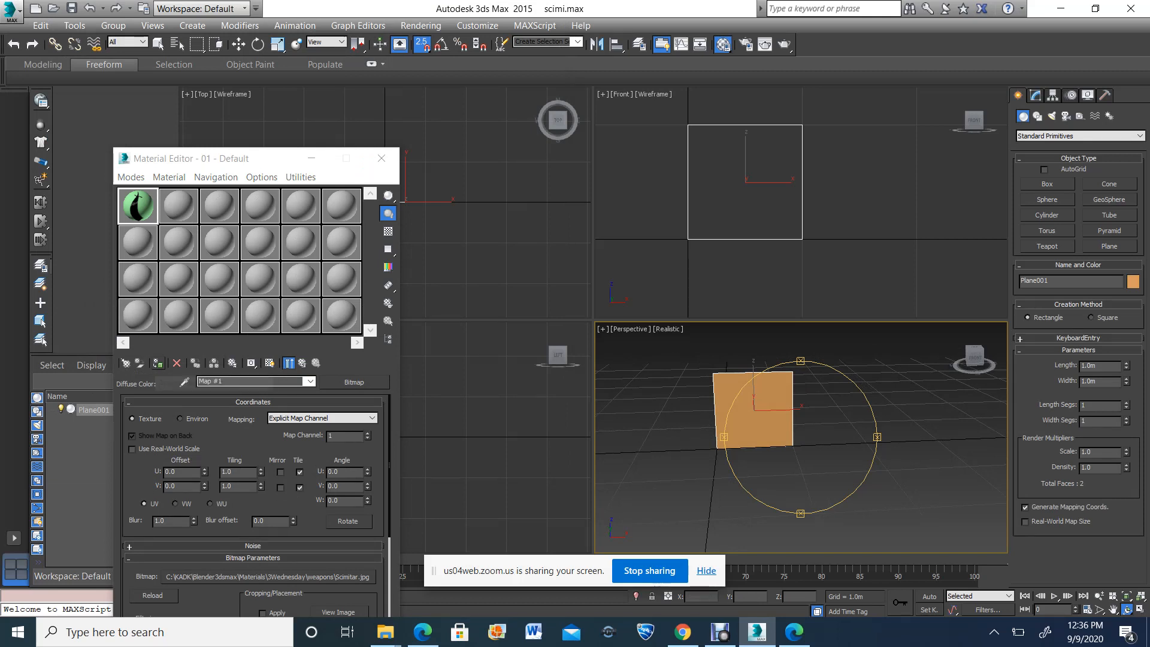
Assign the scimitar material to the selected plane and show the shaded material in the viewport
{"action": "left_click", "coordinate": [157, 364]}
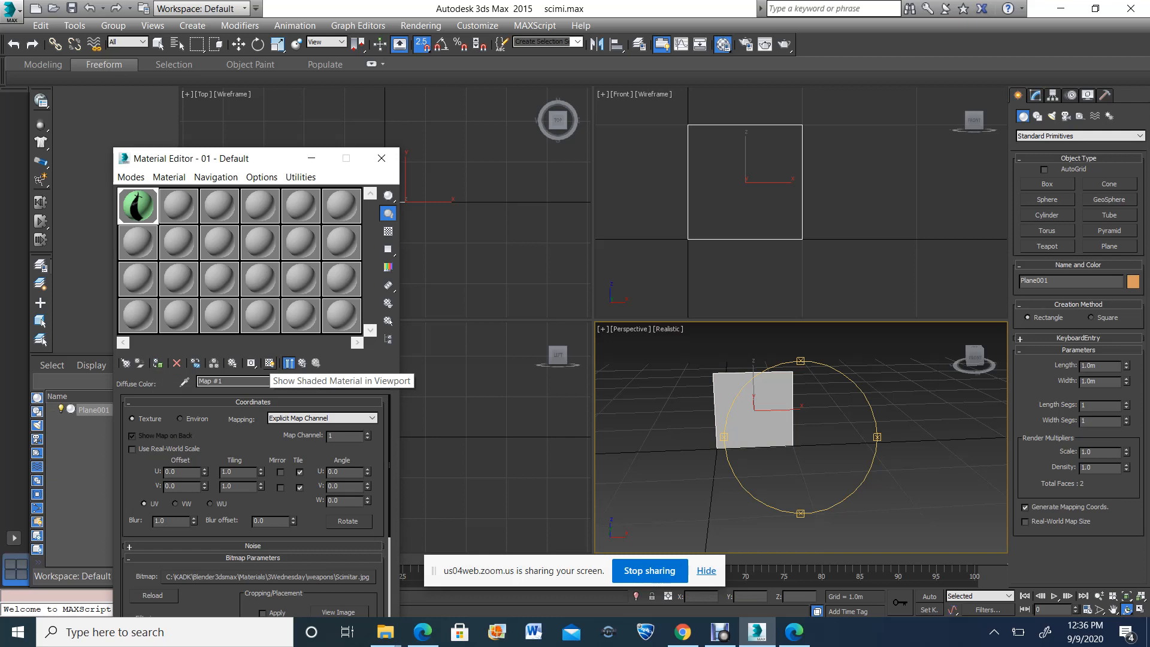
{"action": "left_click", "coordinate": [270, 363]}
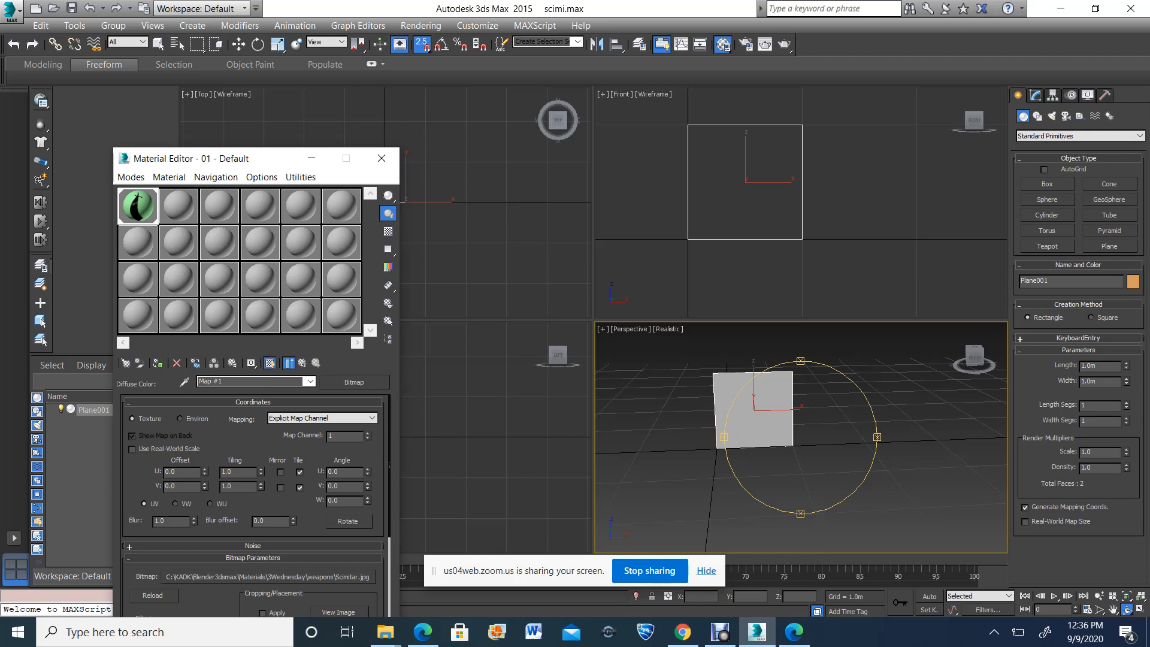
{"action": "left_click_drag", "start_coordinate": [740, 413], "coordinate": [742, 435]}
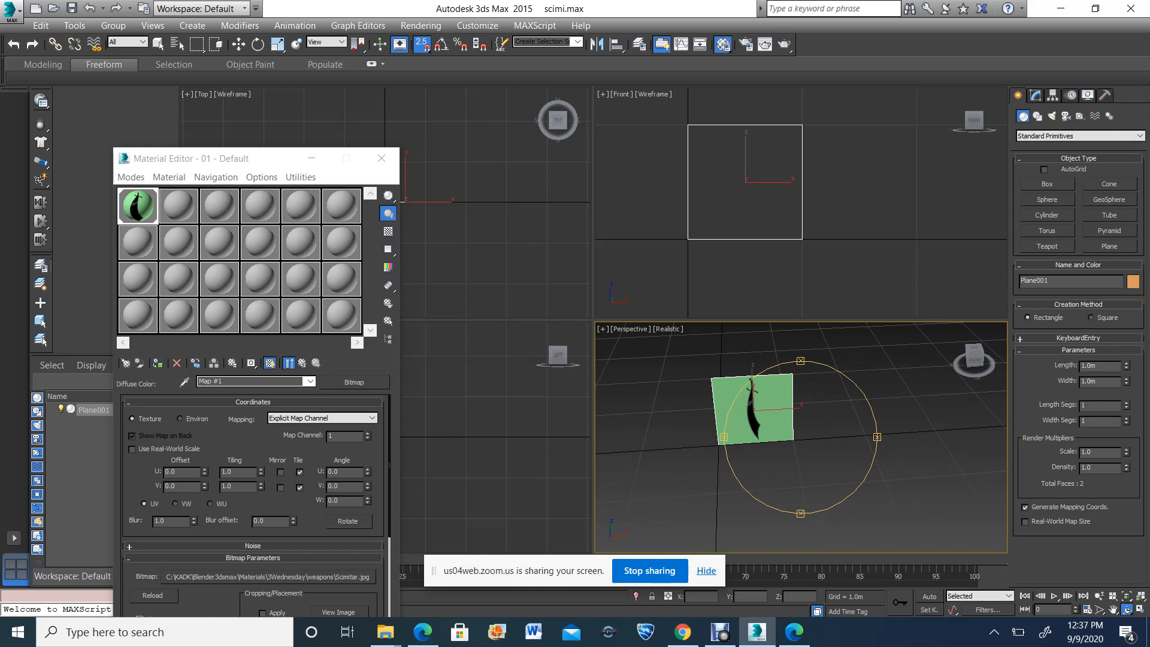
{"action": "key", "text": "w"}
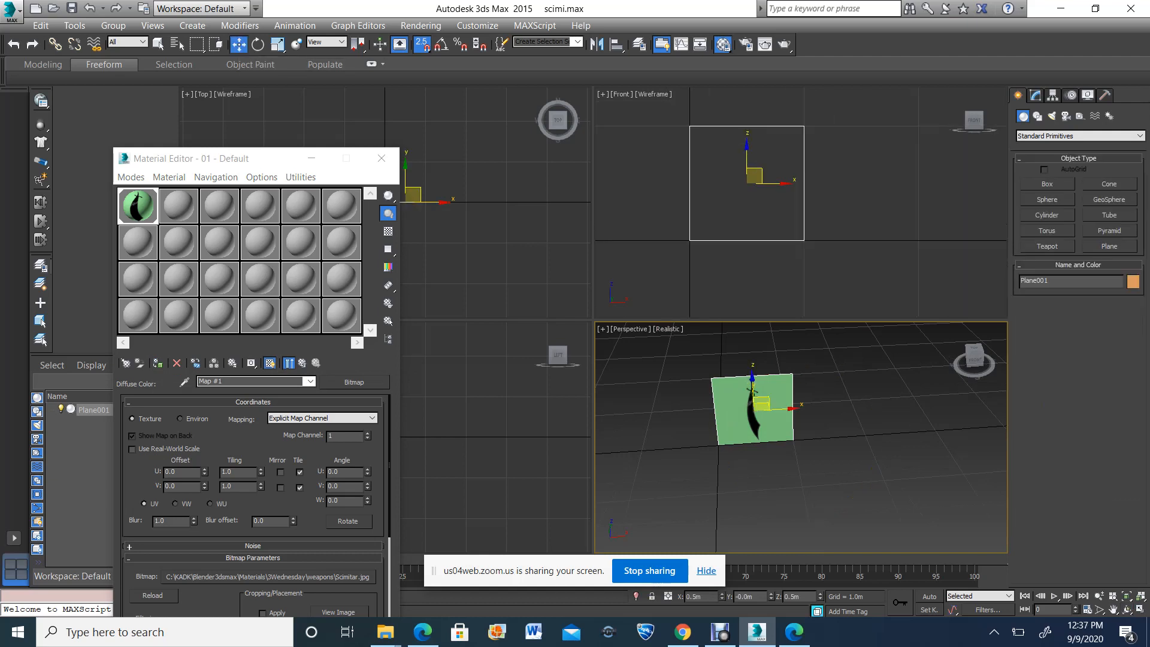
Display the Front viewport in Realistic shading so the scimitar image shows on the plane
{"action": "right_click", "coordinate": [801, 203]}
{"action": "key", "text": "F3"}
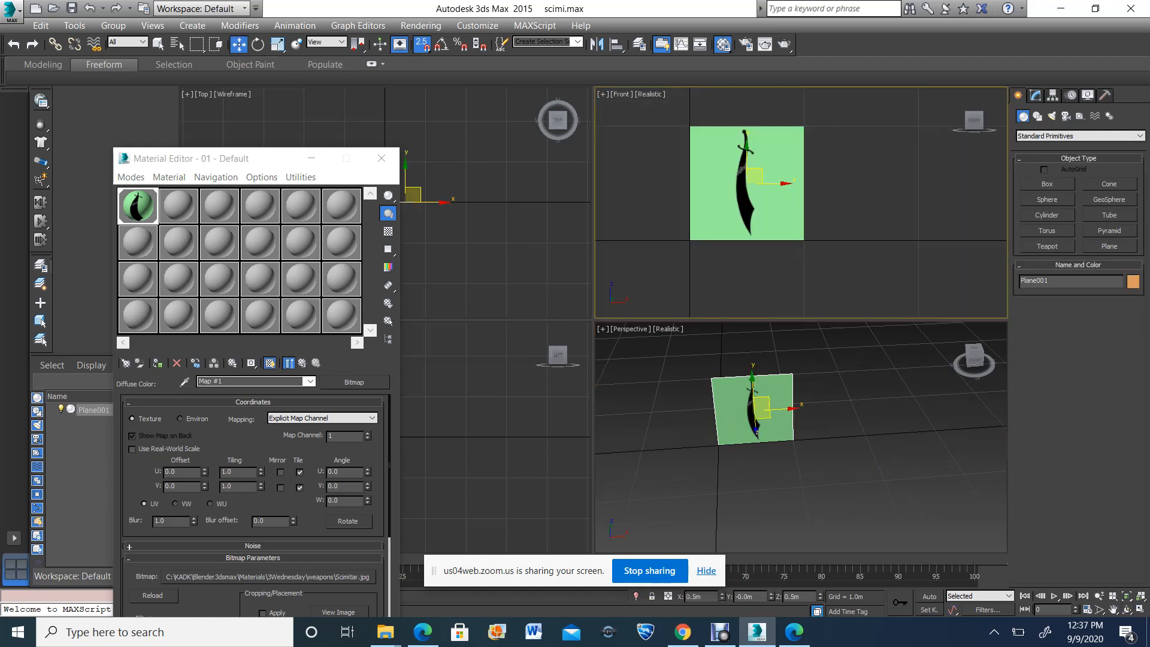
{"action": "left_click_drag", "start_coordinate": [754, 175], "coordinate": [772, 174]}
{"action": "key", "text": "ctrl+z"}
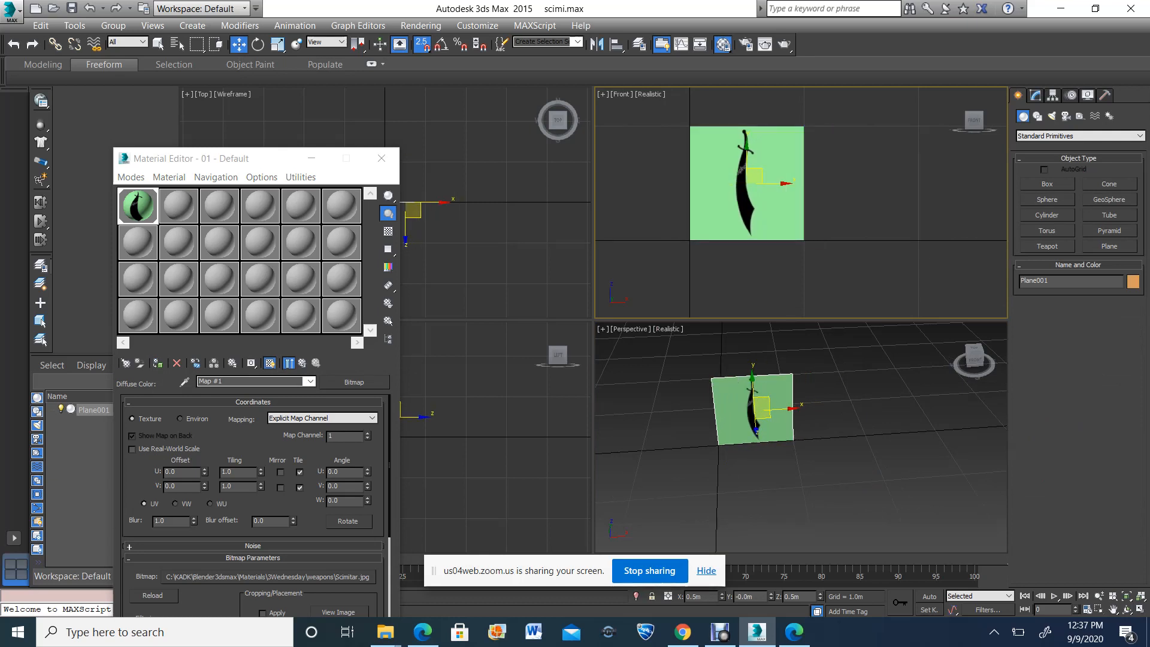
With snapping off, center the scimitar plane on the Front view's origin, and move it back to about Y 0.77 m
{"action": "key", "text": "s"}
{"action": "left_click_drag", "start_coordinate": [773, 184], "coordinate": [690, 213]}
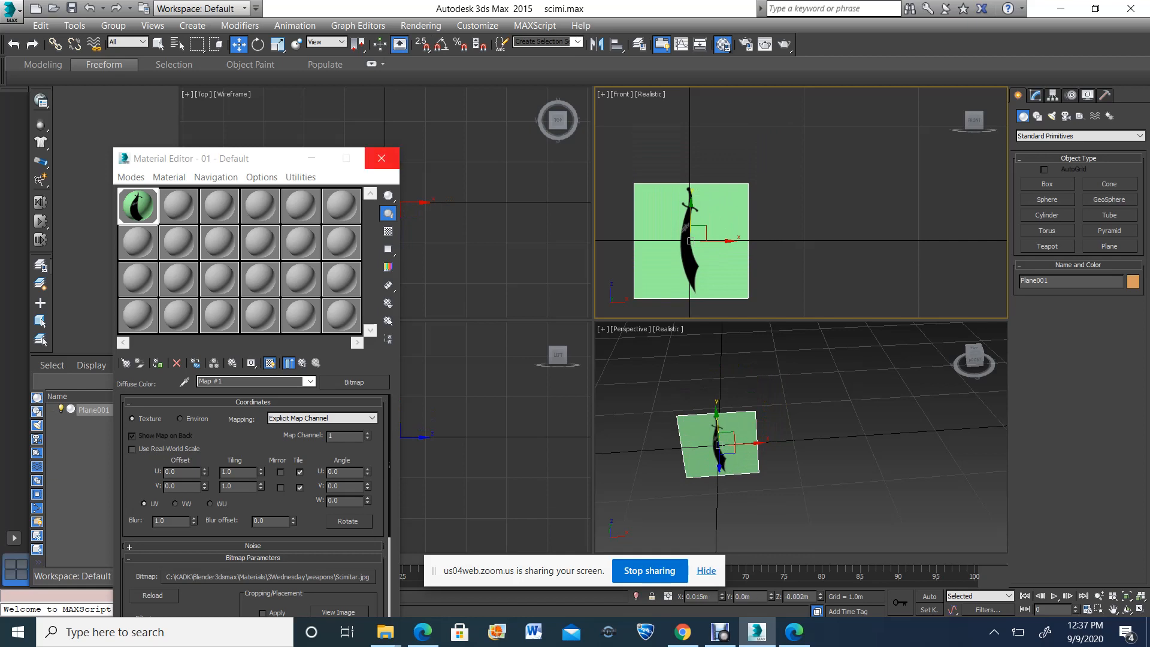
{"action": "left_click", "coordinate": [381, 158]}
{"action": "left_click_drag", "start_coordinate": [383, 170], "coordinate": [382, 108]}
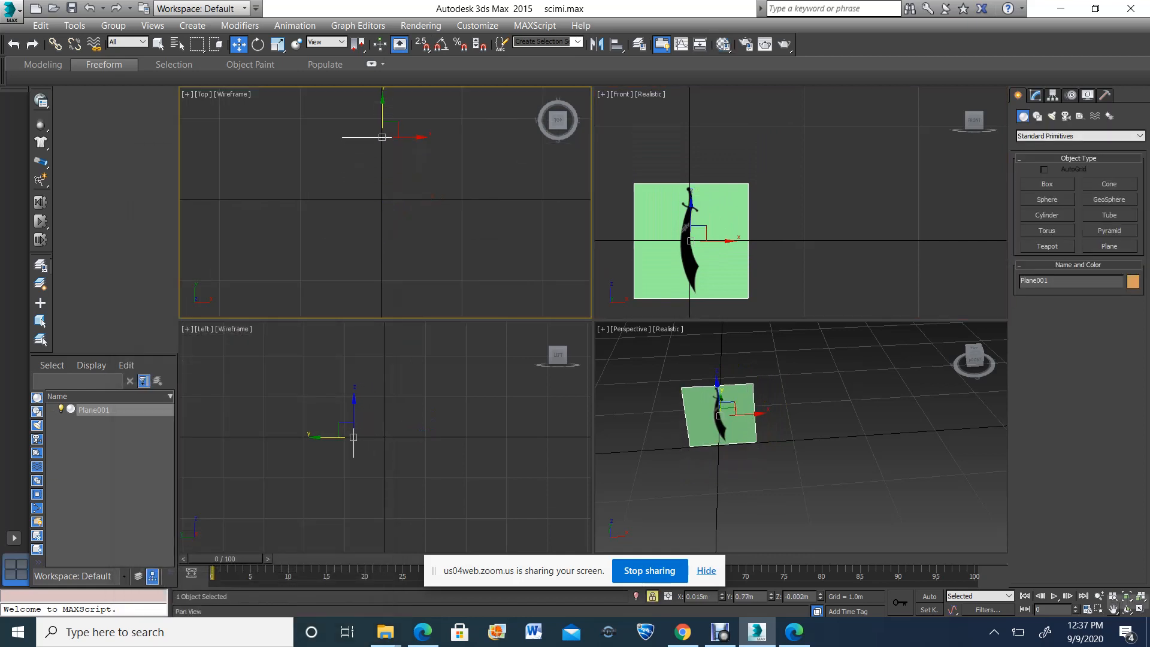
Maximize the Front viewport with the whole scimitar reference plane framed
{"action": "left_click", "coordinate": [1114, 609]}
{"action": "left_click_drag", "start_coordinate": [714, 276], "coordinate": [730, 219]}
{"action": "scroll", "coordinate": [701, 254], "scroll_direction": "up", "scroll_amount": 3}
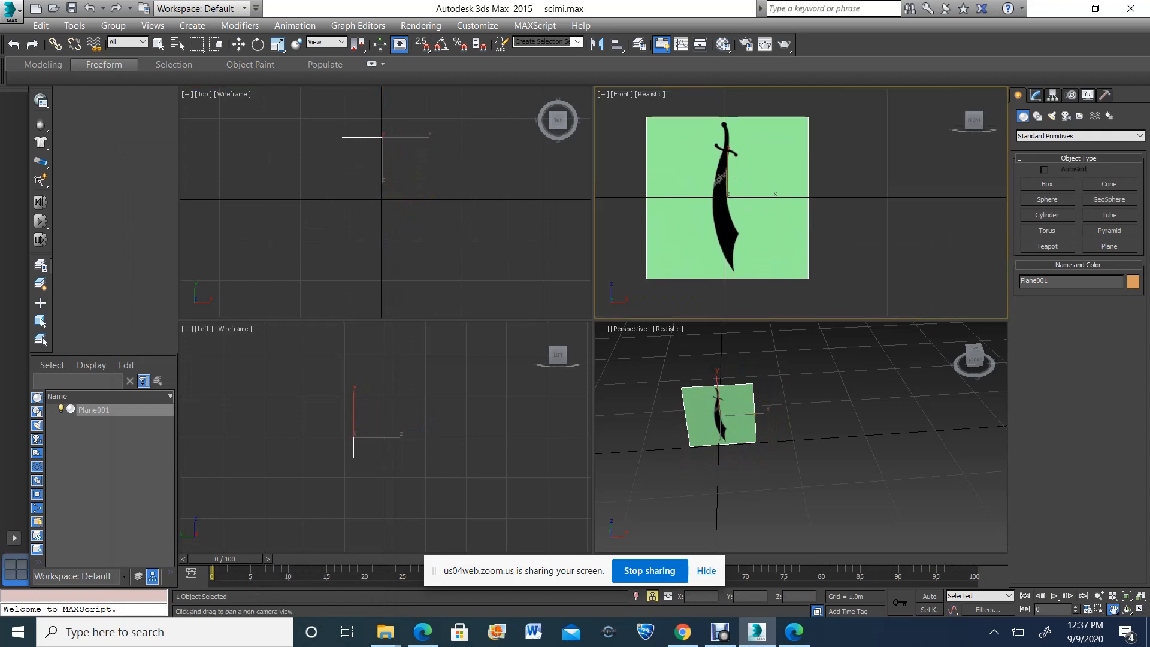
{"action": "left_click", "coordinate": [1141, 609]}
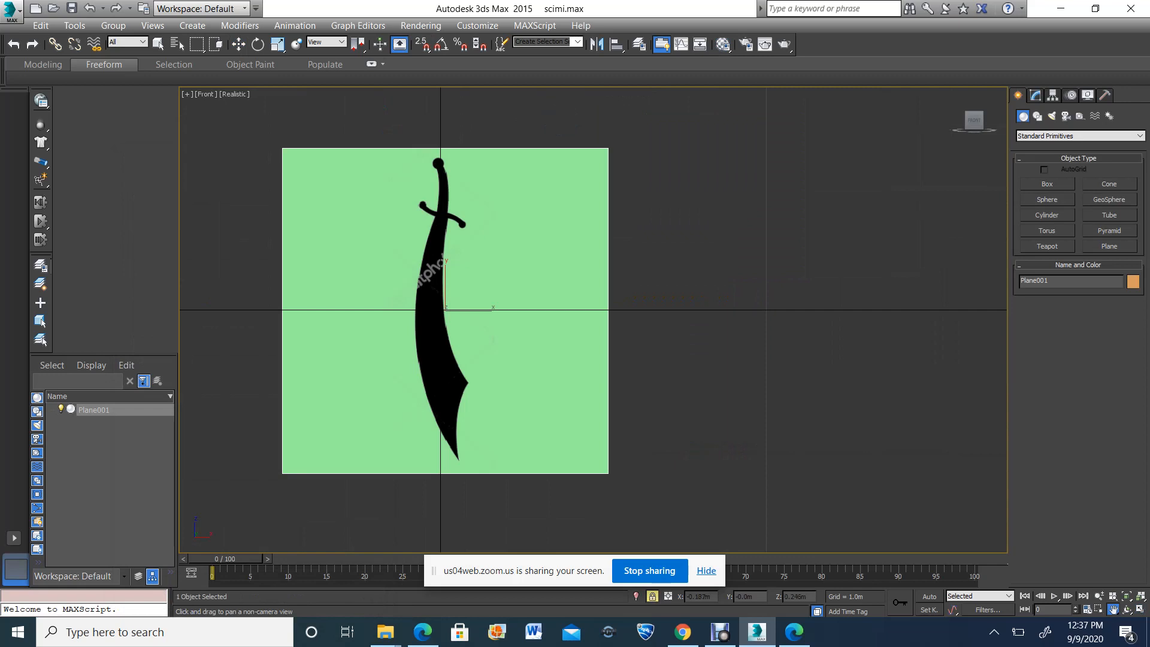
{"action": "left_click_drag", "start_coordinate": [378, 228], "coordinate": [413, 221]}
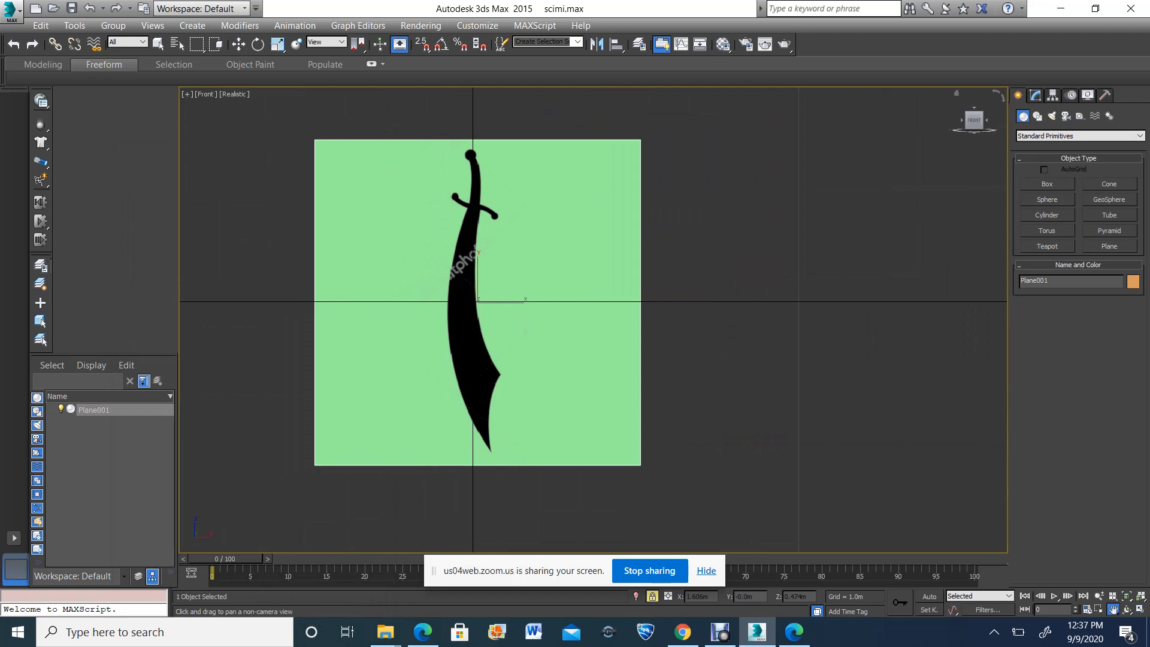
Draw a box over the scimitar blade, about 0.6 m long, 0.14 m wide and 0.09 m high
{"action": "left_click", "coordinate": [1047, 184]}
{"action": "scroll", "coordinate": [441, 185], "scroll_direction": "up", "scroll_amount": 3}
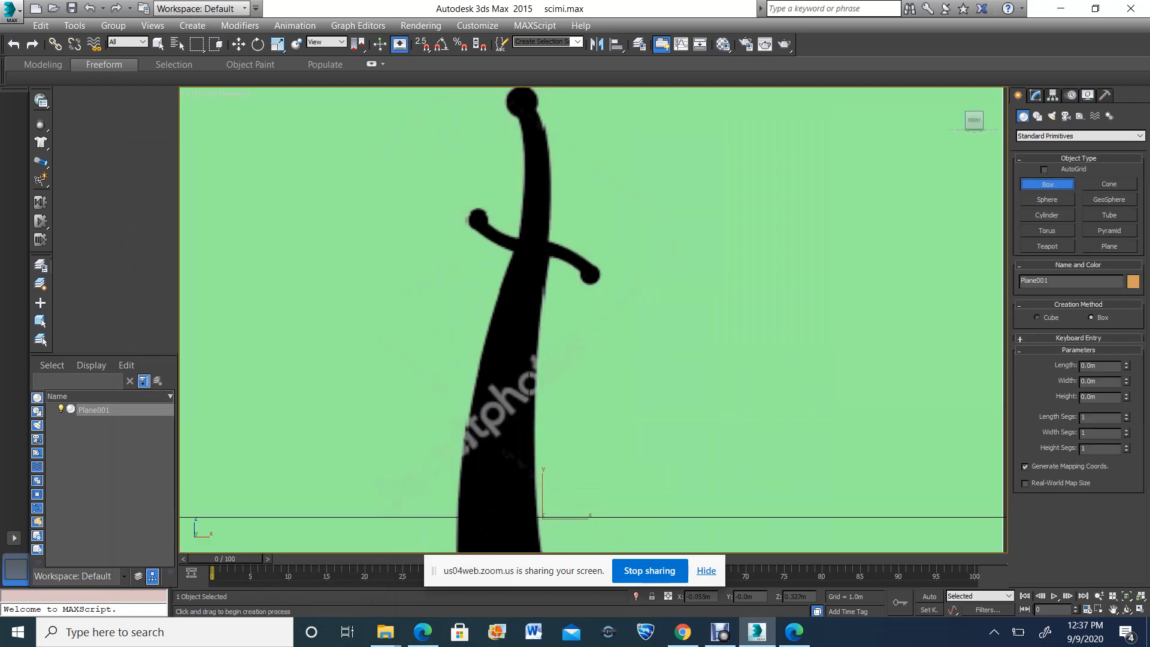
{"action": "scroll", "coordinate": [476, 214], "scroll_direction": "down", "scroll_amount": 2}
{"action": "scroll", "coordinate": [518, 324], "scroll_direction": "up", "scroll_amount": 2}
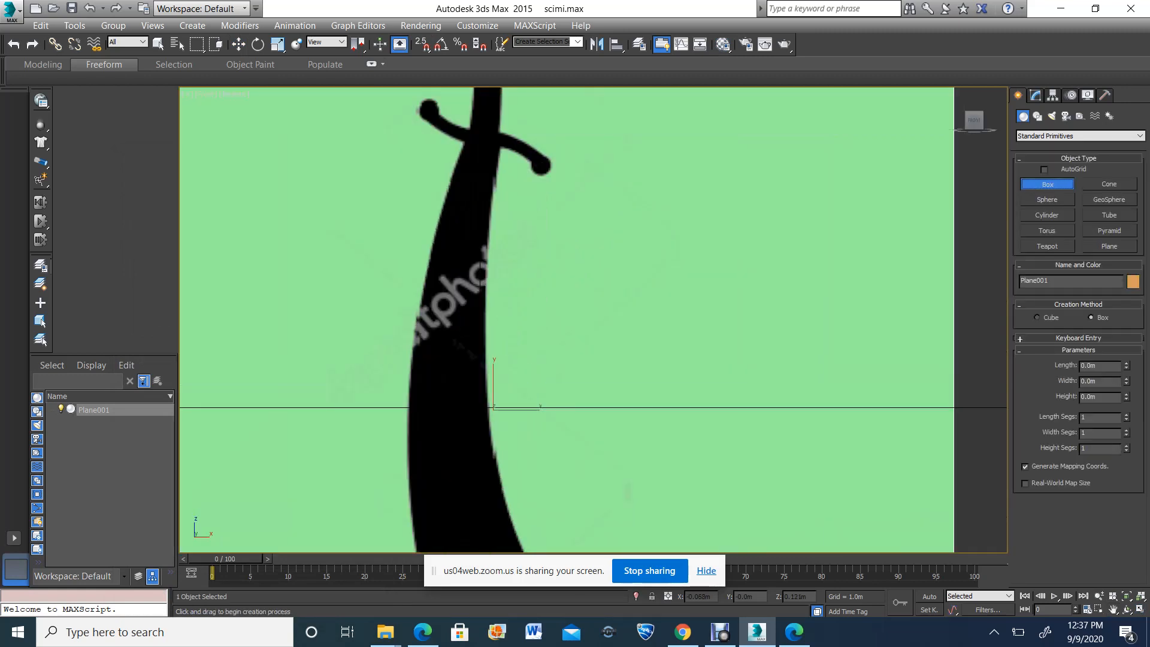
{"action": "left_click_drag", "start_coordinate": [422, 289], "coordinate": [486, 468]}
{"action": "scroll", "coordinate": [480, 319], "scroll_direction": "down", "scroll_amount": 1}
{"action": "scroll", "coordinate": [477, 352], "scroll_direction": "down", "scroll_amount": 1}
{"action": "scroll", "coordinate": [470, 401], "scroll_direction": "down", "scroll_amount": 3}
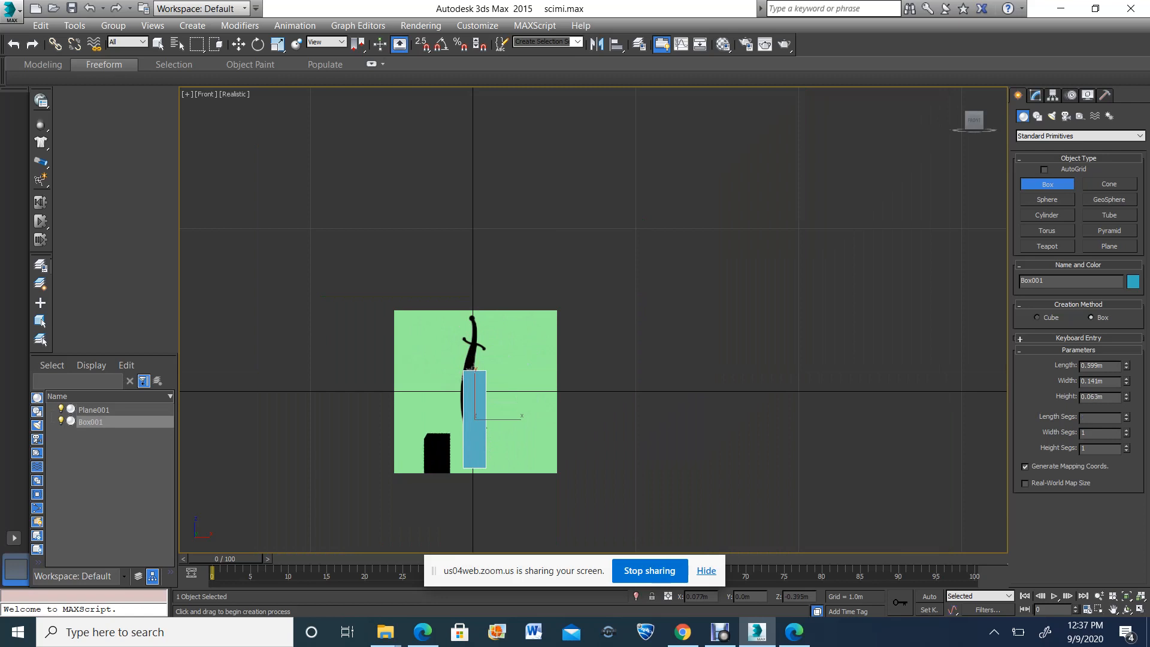
{"action": "left_click", "coordinate": [486, 453]}
Change the Front viewport's display style to Shaded, keeping the box and reference image in view
{"action": "left_click", "coordinate": [234, 94]}
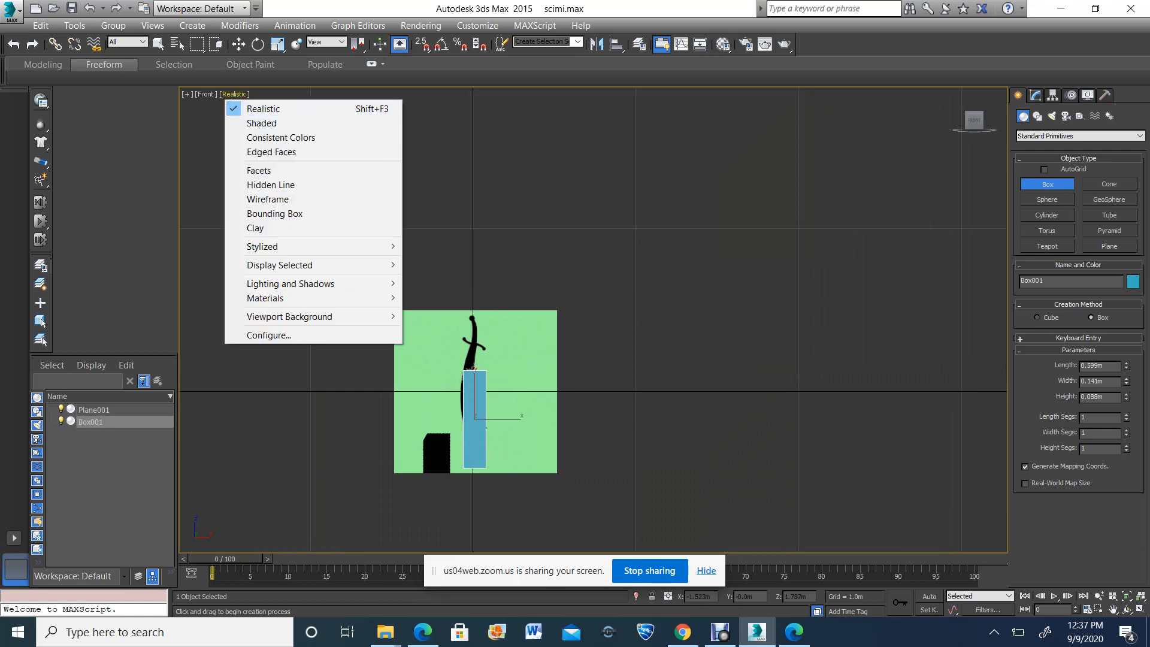
{"action": "left_click", "coordinate": [262, 123]}
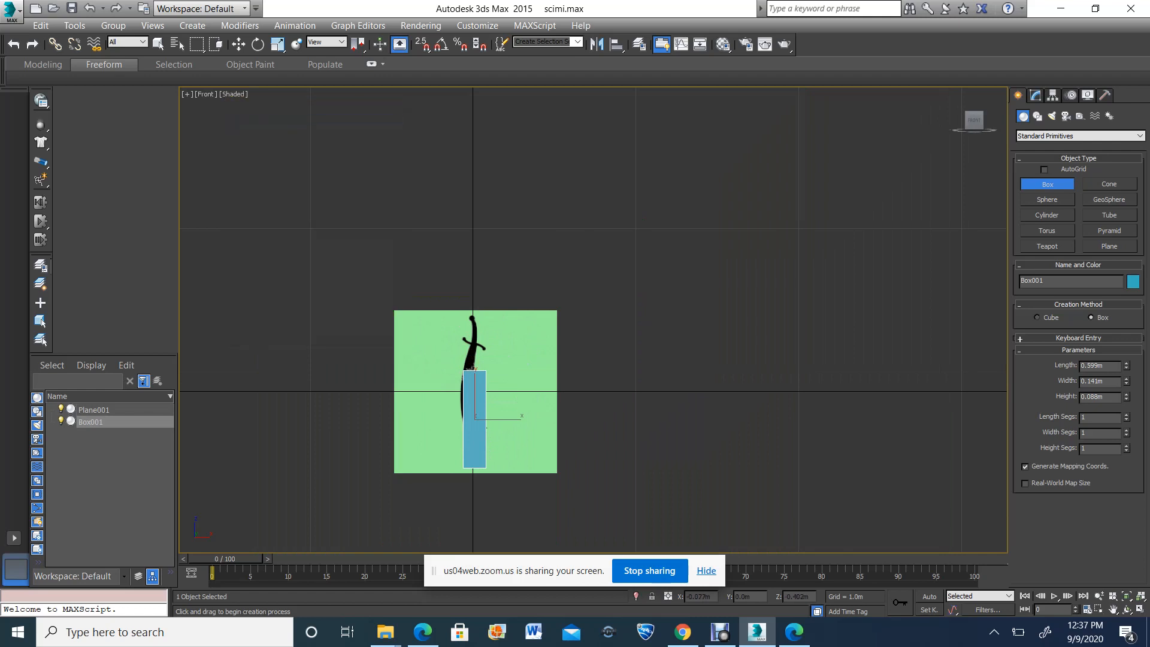
{"action": "scroll", "coordinate": [470, 449], "scroll_direction": "up", "scroll_amount": 5}
{"action": "scroll", "coordinate": [534, 365], "scroll_direction": "down", "scroll_amount": 2}
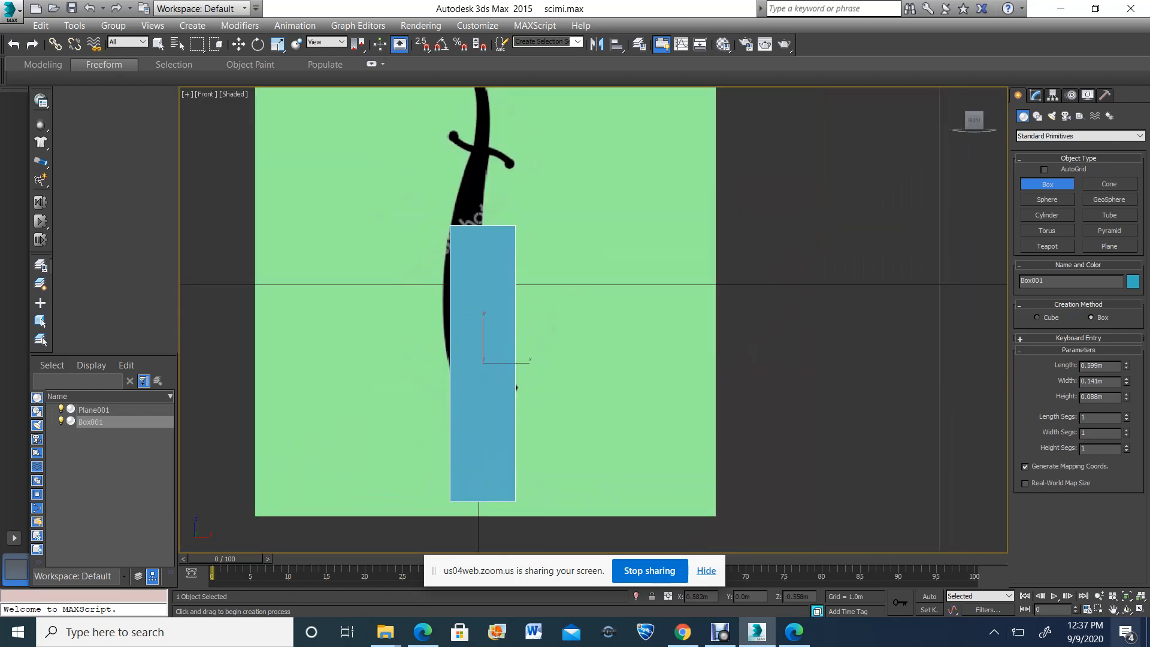
{"action": "key", "text": "ctrl+p"}
{"action": "left_click_drag", "start_coordinate": [516, 387], "coordinate": [531, 398]}
Assign the second material to the box and lower its opacity to 44, making the blade image visible through it
{"action": "key", "text": "m"}
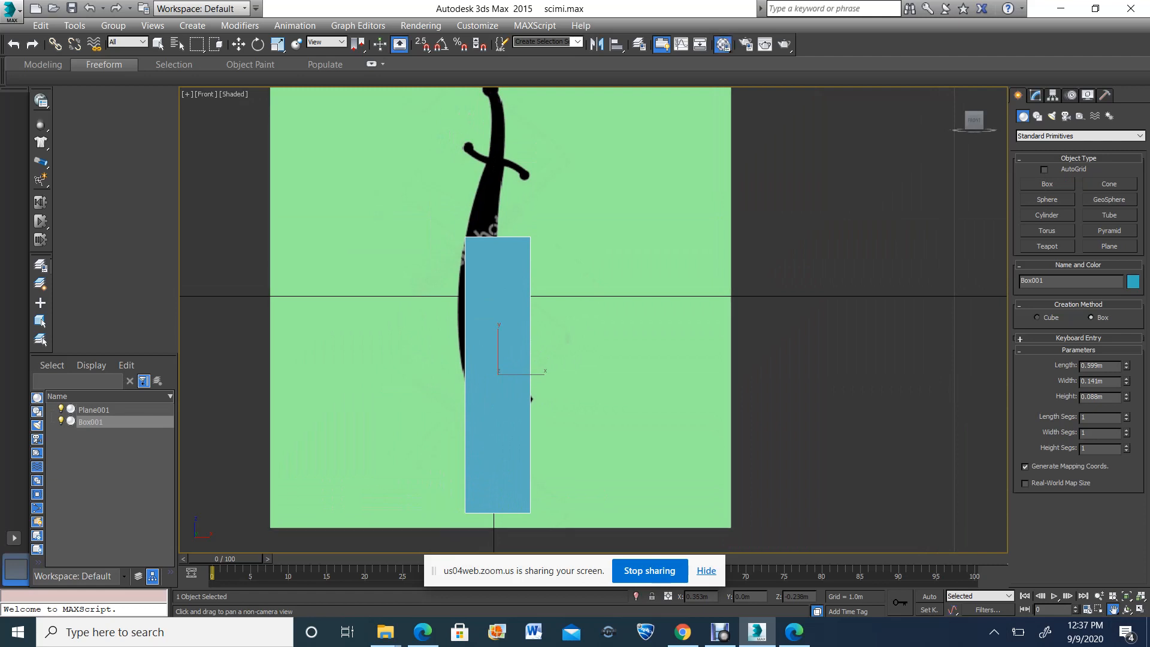
{"action": "left_click", "coordinate": [179, 207]}
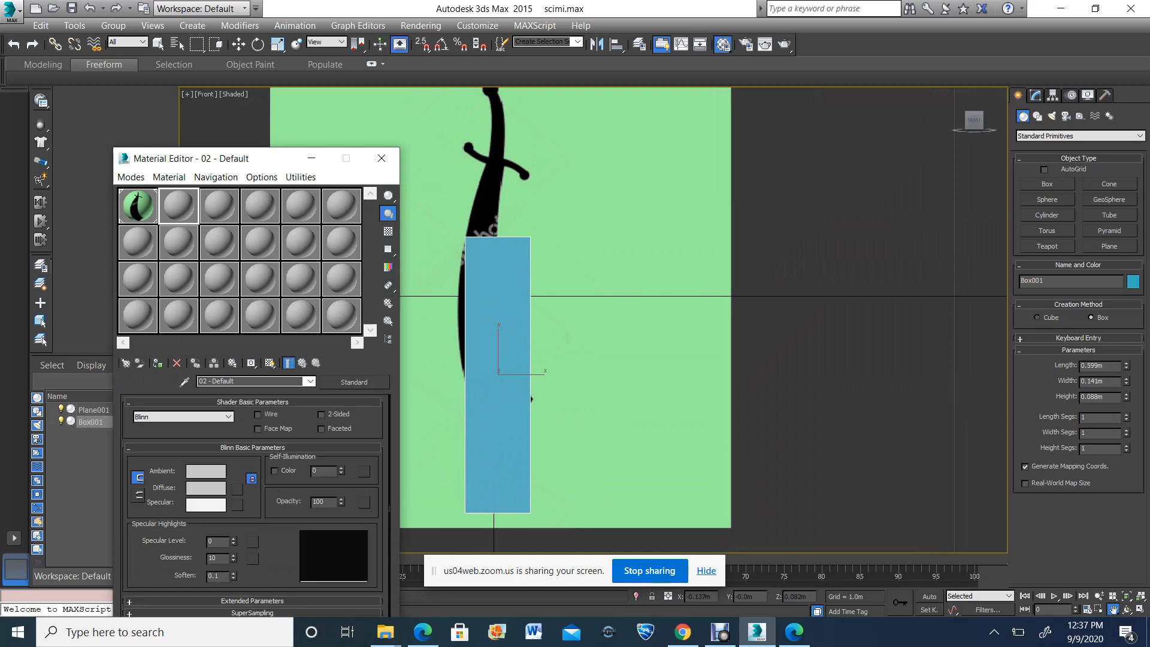
{"action": "left_click", "coordinate": [157, 363]}
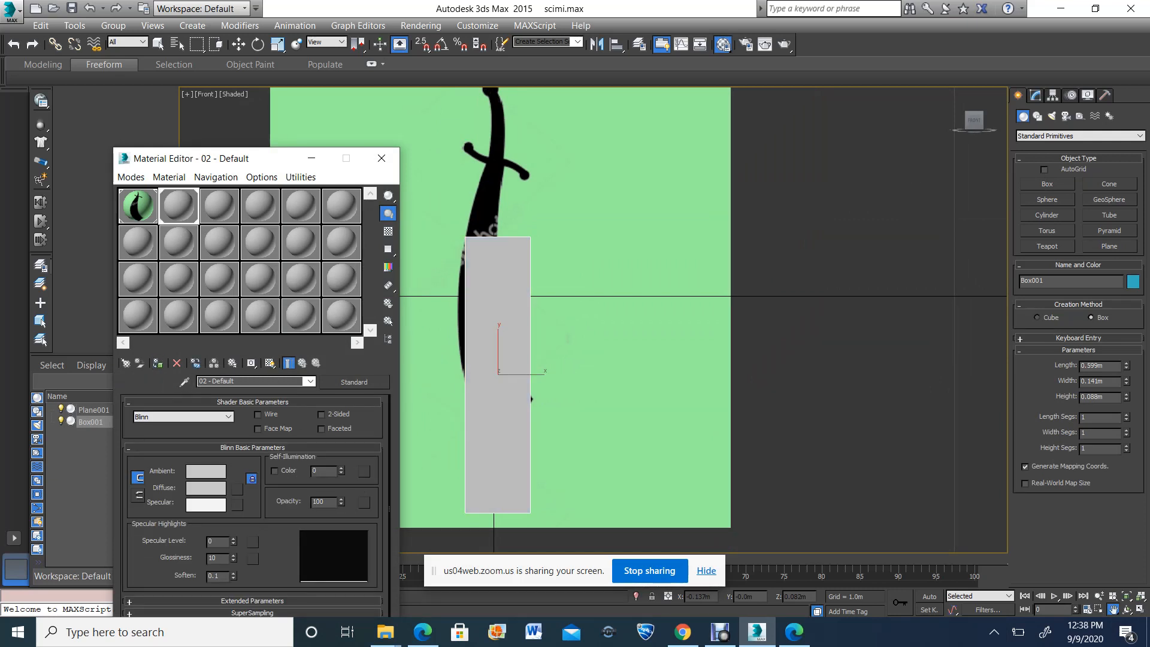
{"action": "left_click", "coordinate": [341, 505]}
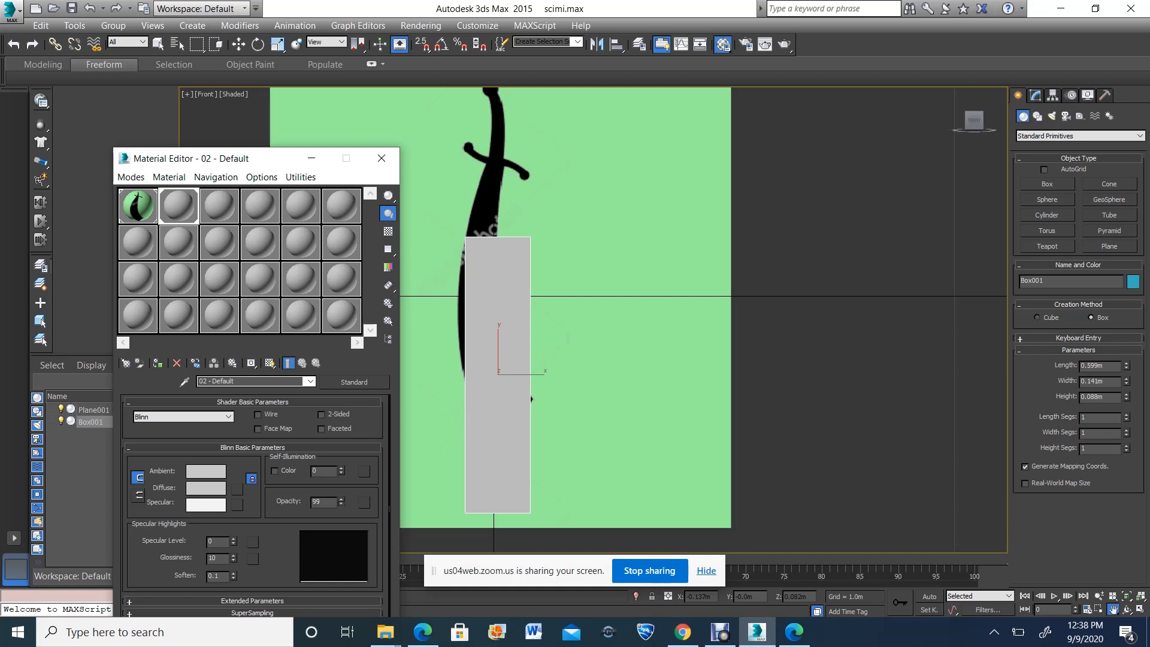
{"action": "left_click_drag", "start_coordinate": [341, 505], "coordinate": [342, 506]}
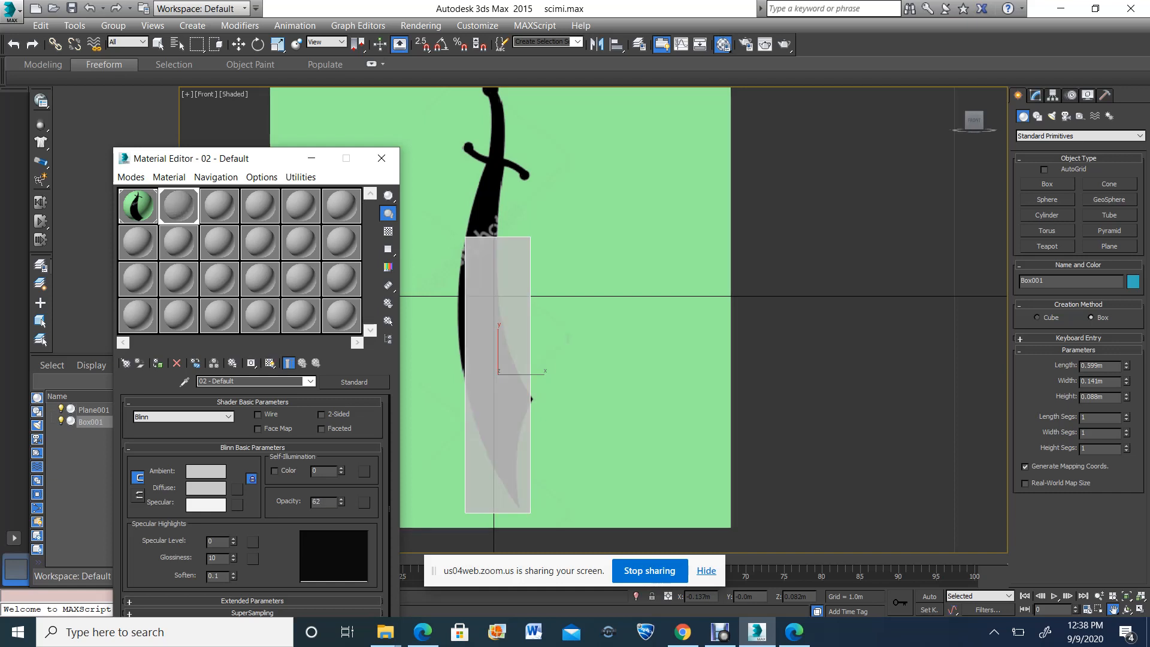
{"action": "left_click_drag", "start_coordinate": [341, 502], "coordinate": [342, 503]}
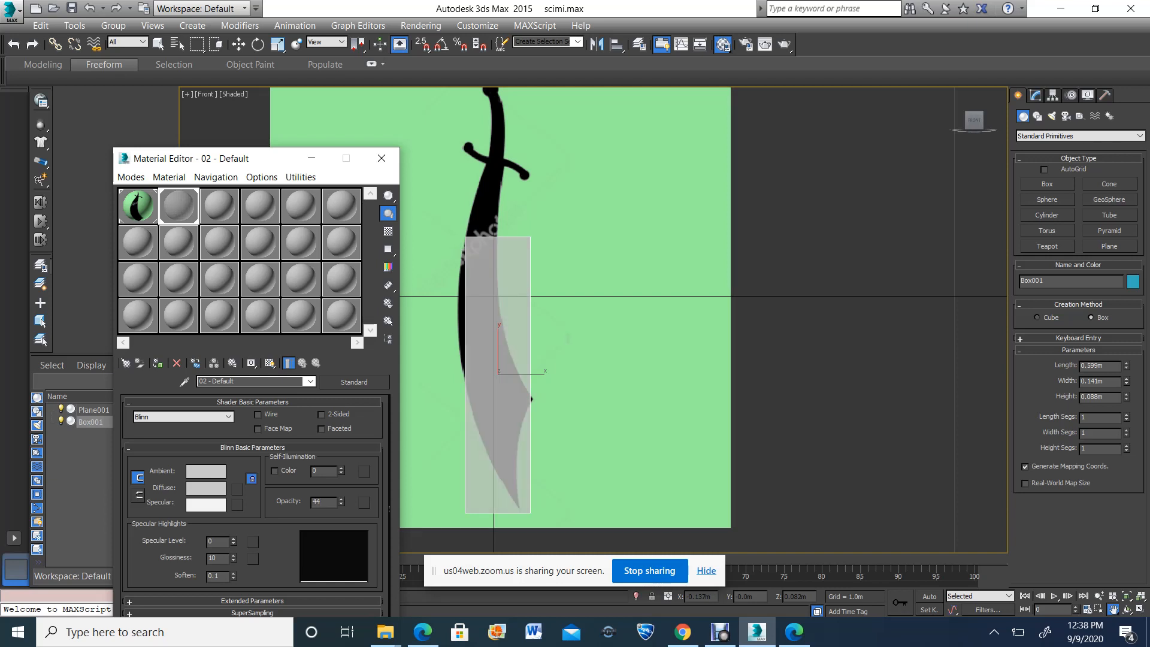
{"action": "left_click", "coordinate": [381, 157]}
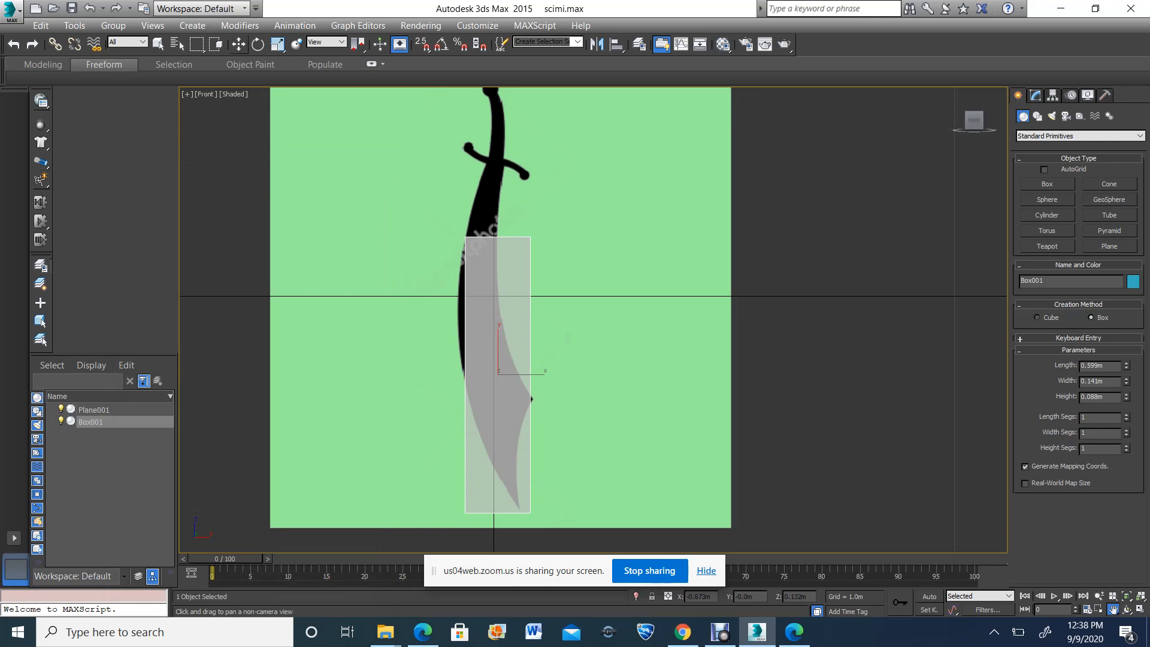
Move the box up along the scimitar and scale it vertically to about 12 percent
{"action": "left_click", "coordinate": [238, 44]}
{"action": "left_click_drag", "start_coordinate": [498, 339], "coordinate": [496, 201]}
{"action": "scroll", "coordinate": [481, 174], "scroll_direction": "up", "scroll_amount": 2}
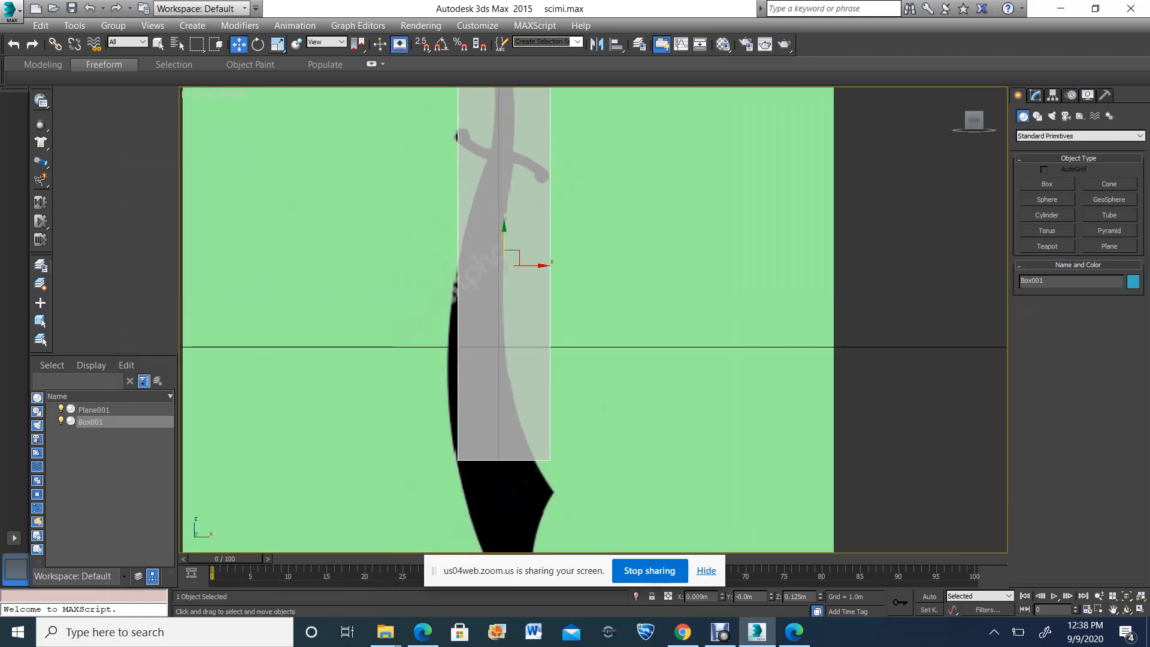
{"action": "left_click", "coordinate": [276, 43]}
{"action": "left_click_drag", "start_coordinate": [505, 231], "coordinate": [504, 356]}
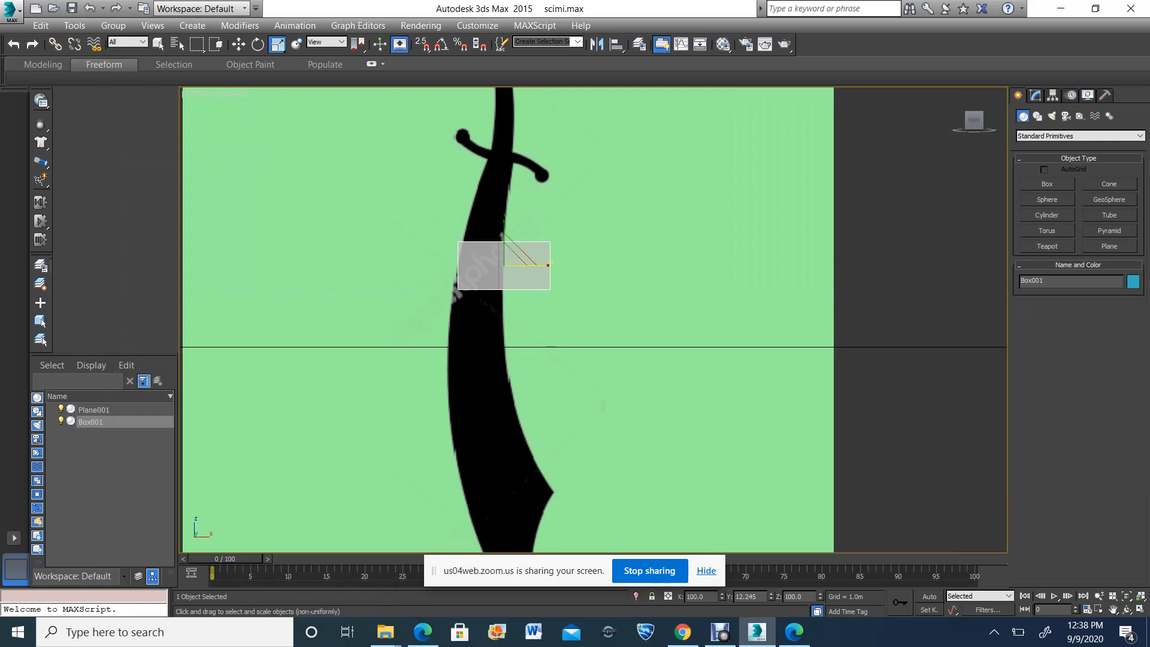
Position the shortened box just below the crossguard and rotate it clockwise to follow the guard's slope
{"action": "left_click_drag", "start_coordinate": [530, 264], "coordinate": [502, 160]}
{"action": "left_click", "coordinate": [238, 45]}
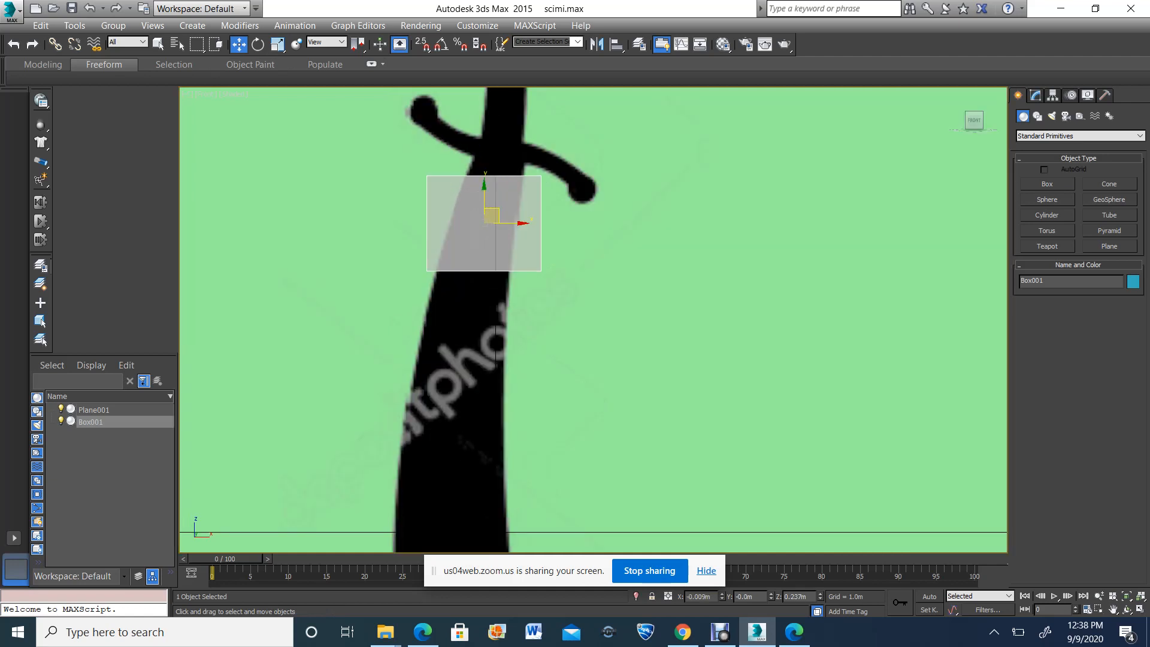
{"action": "scroll", "coordinate": [501, 161], "scroll_direction": "up", "scroll_amount": 5}
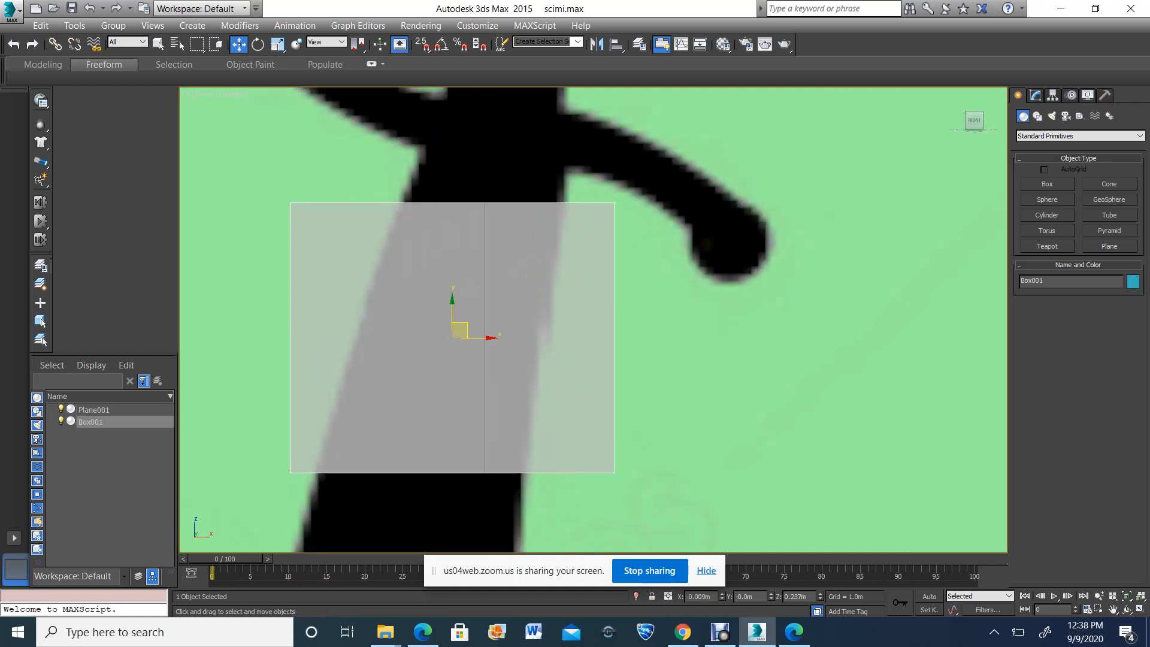
{"action": "left_click", "coordinate": [257, 44]}
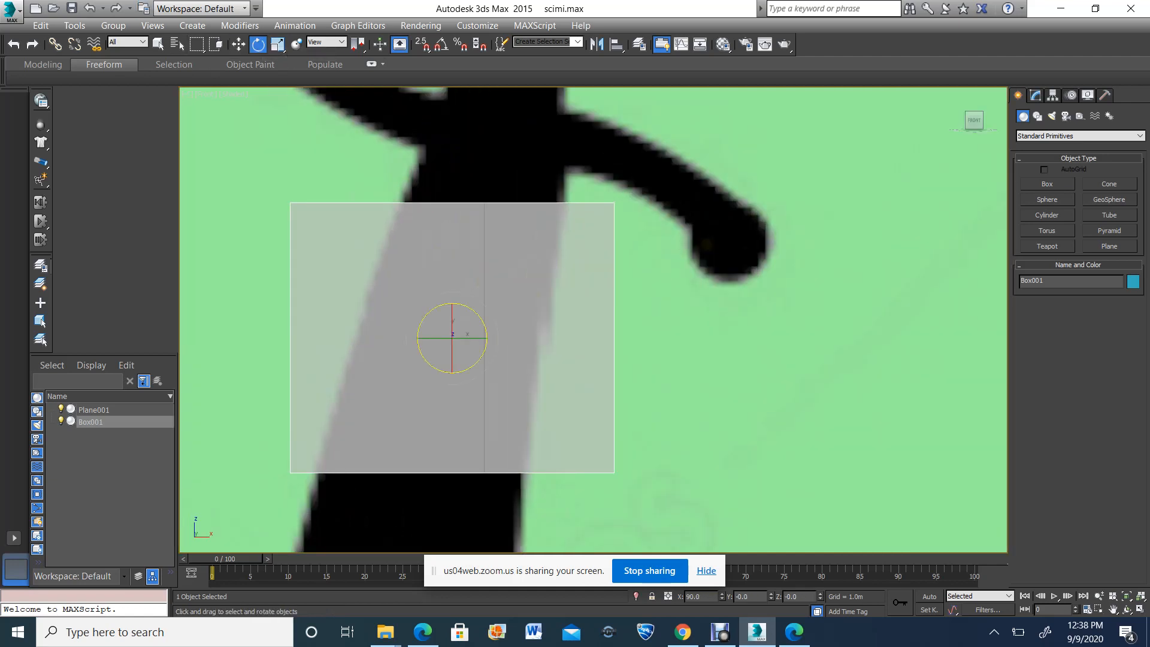
{"action": "left_click_drag", "start_coordinate": [452, 304], "coordinate": [473, 277]}
{"action": "key", "text": "w"}
Convert the box to an Editable Poly and enter vertex editing
{"action": "left_click", "coordinate": [1035, 95]}
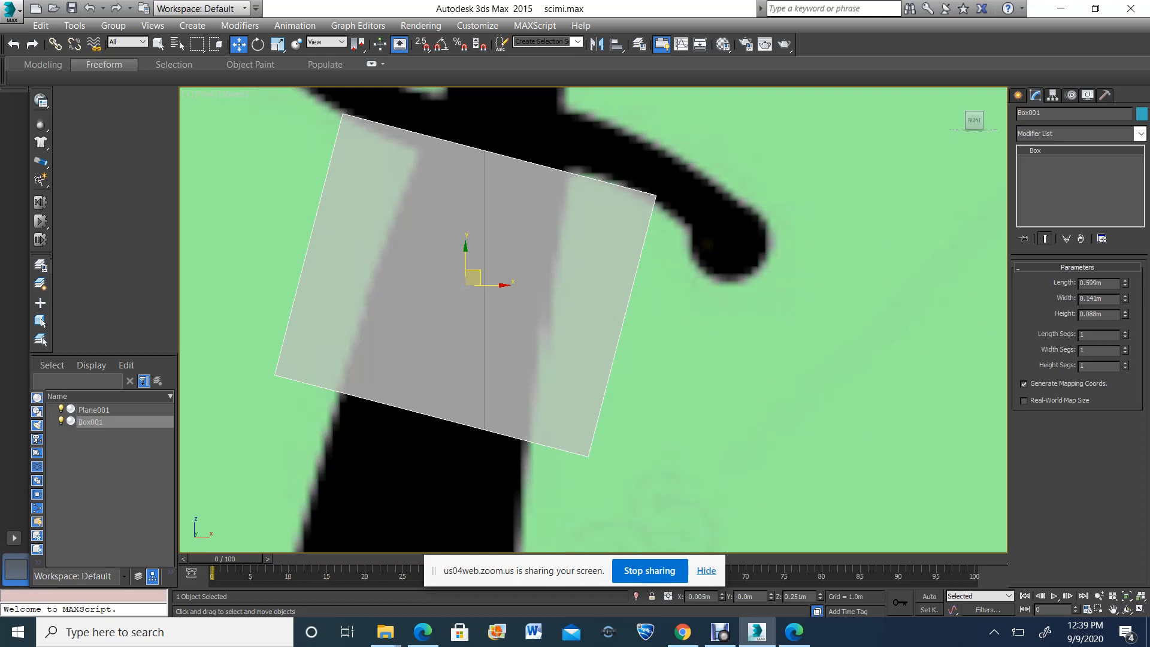
{"action": "scroll", "coordinate": [520, 284], "scroll_direction": "down", "scroll_amount": 5}
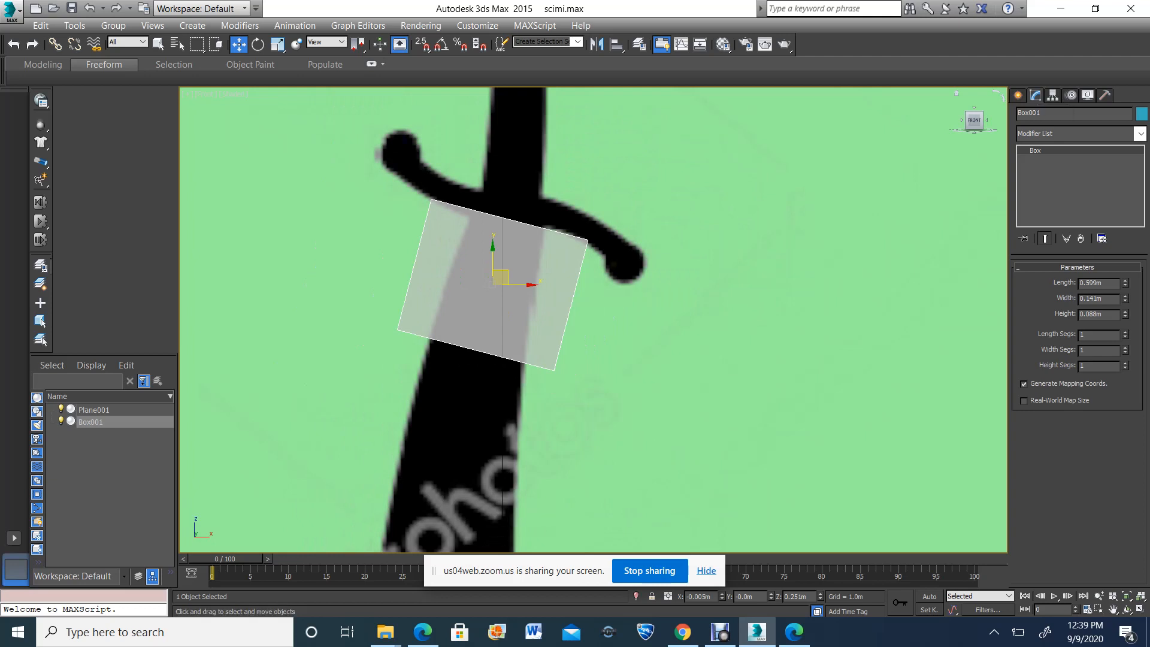
{"action": "right_click", "coordinate": [1054, 183]}
{"action": "left_click", "coordinate": [1054, 295]}
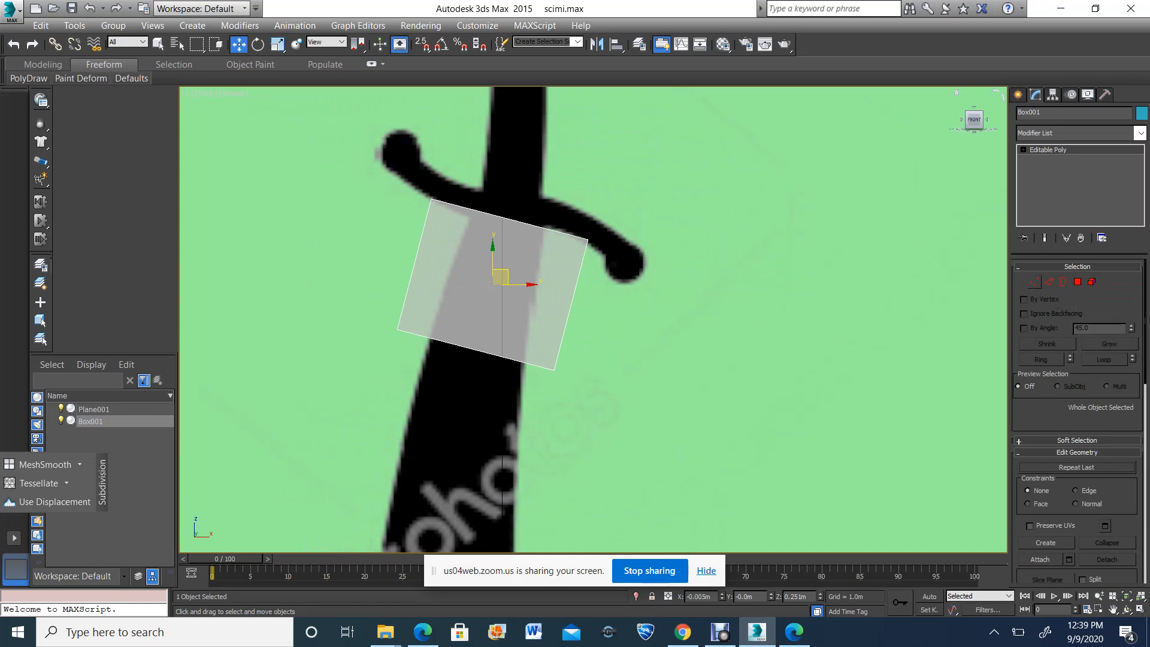
{"action": "left_click", "coordinate": [1035, 282]}
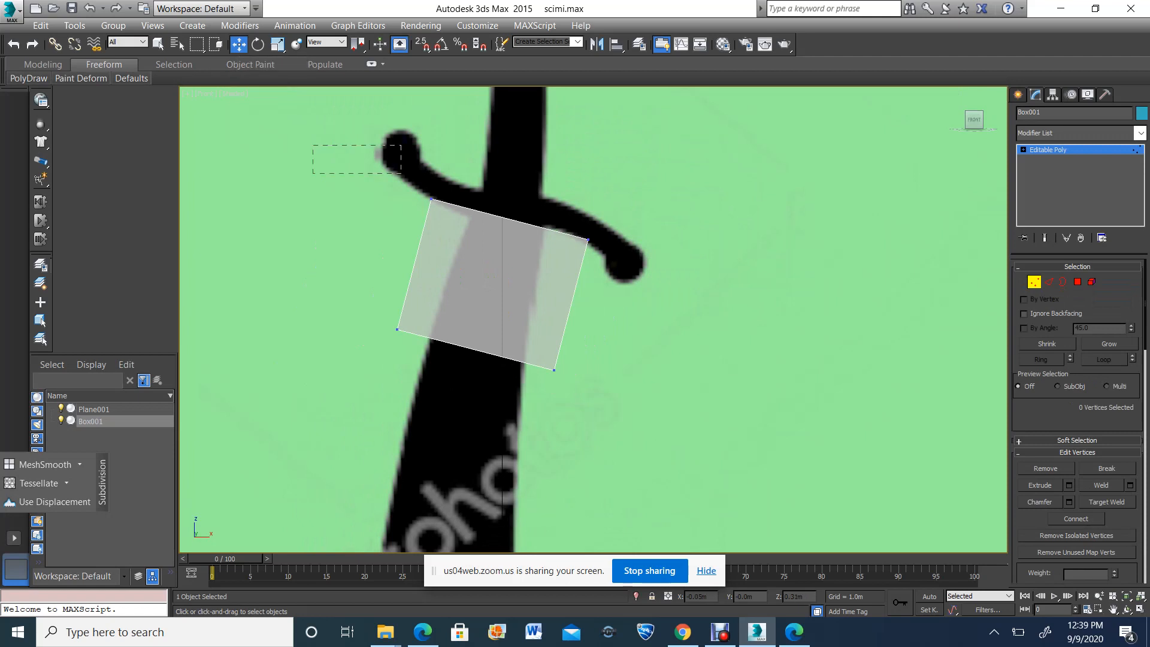
{"action": "left_click_drag", "start_coordinate": [402, 174], "coordinate": [476, 210]}
{"action": "key", "text": "ctrl+z"}
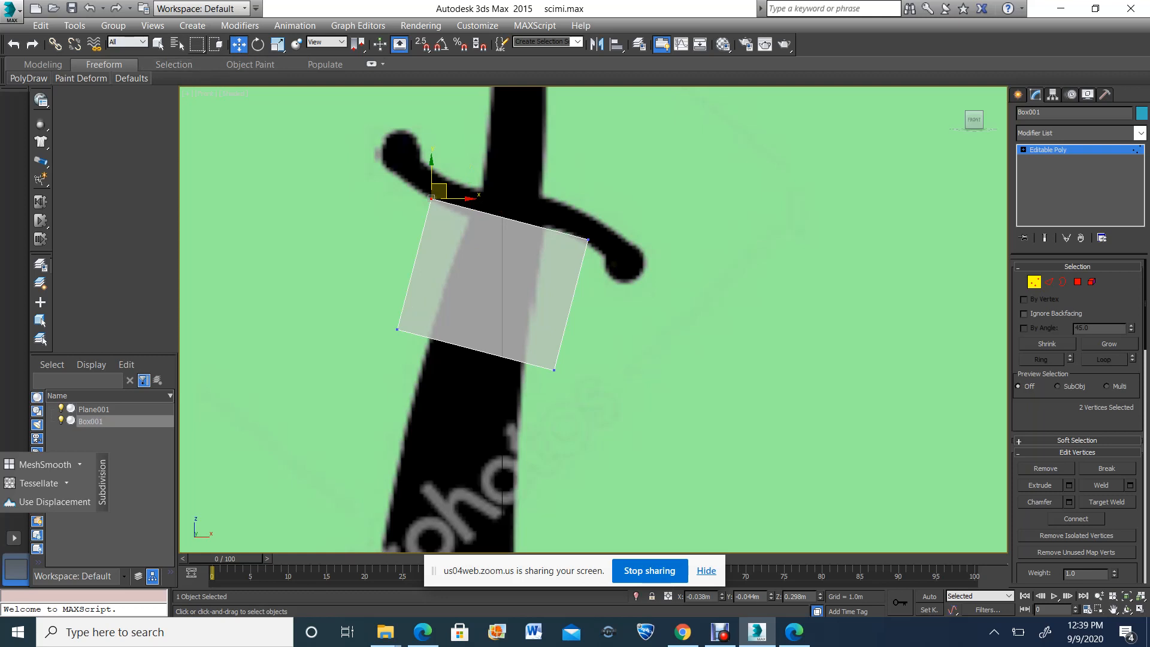
{"action": "left_click", "coordinate": [158, 44]}
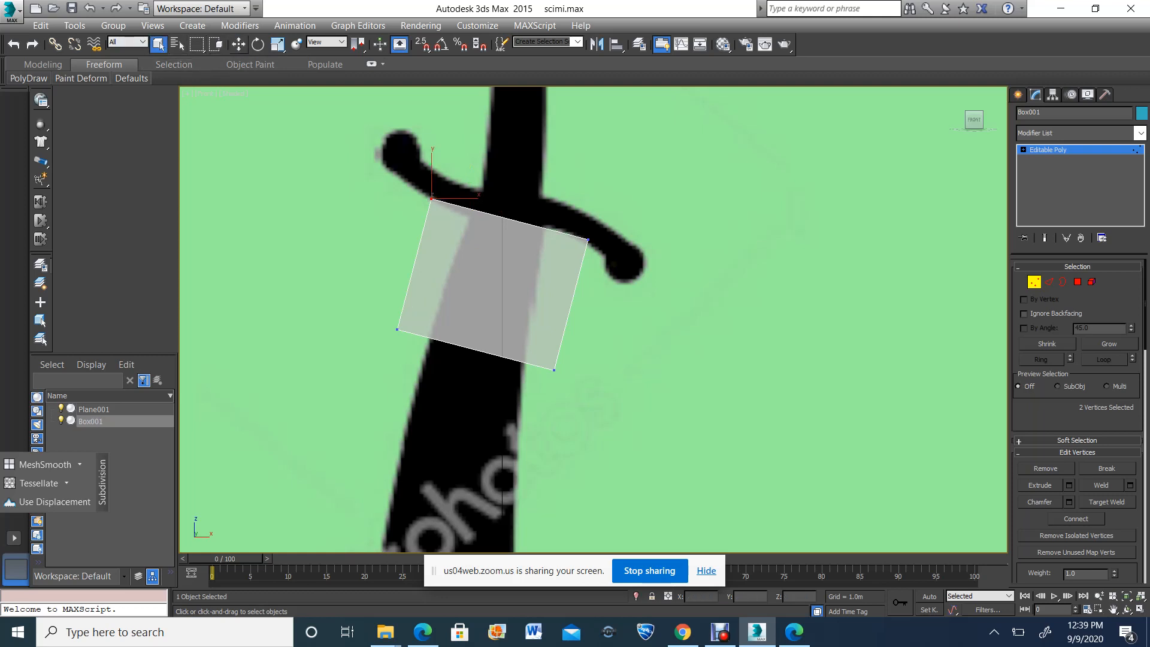
{"action": "left_click", "coordinate": [239, 44]}
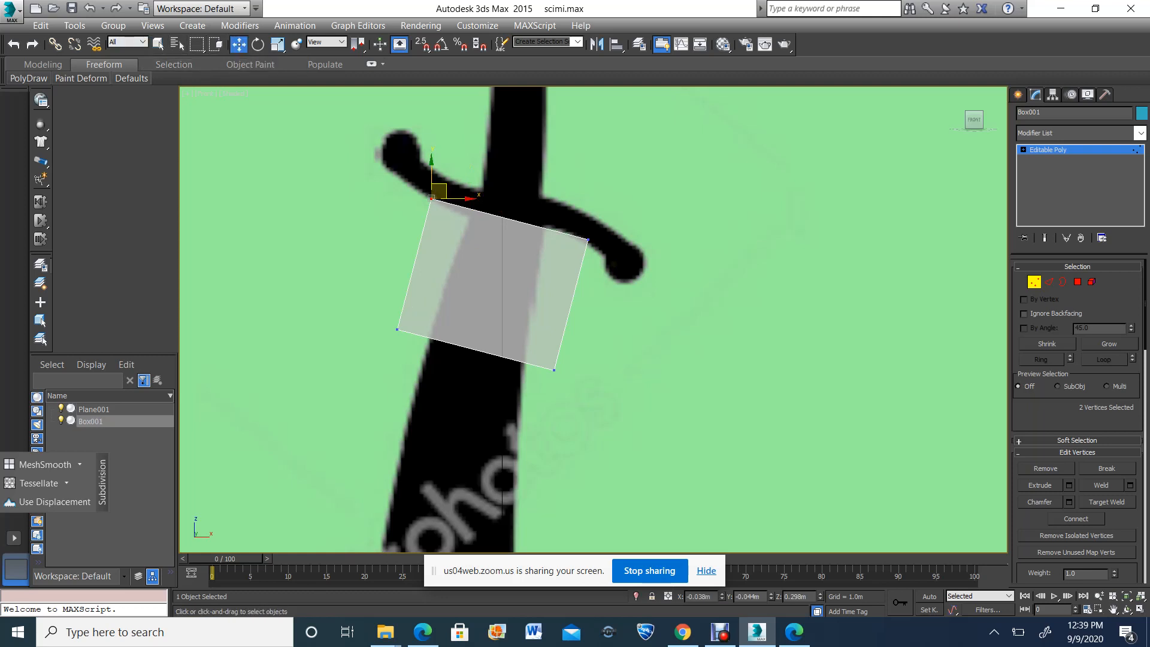
Move the box's four corner vertex pairs onto the blade's edges, fitting the segment to the silhouette just below the crossguard
{"action": "left_click_drag", "start_coordinate": [631, 235], "coordinate": [566, 273]}
{"action": "left_click_drag", "start_coordinate": [596, 232], "coordinate": [552, 220]}
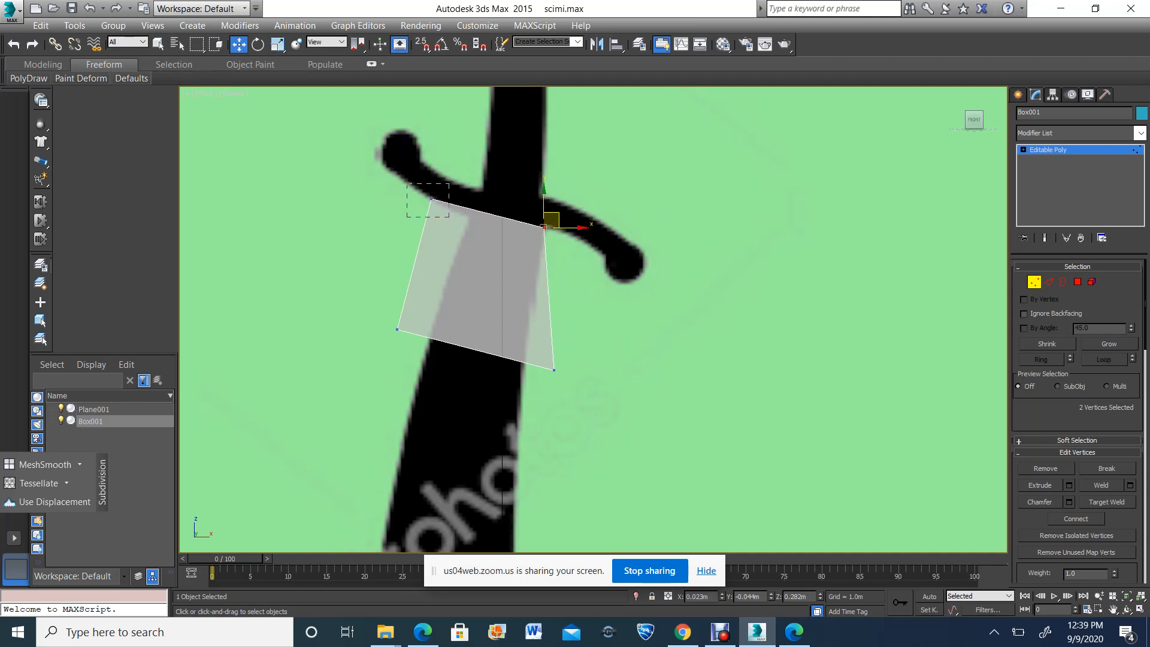
{"action": "left_click_drag", "start_coordinate": [407, 217], "coordinate": [468, 214]}
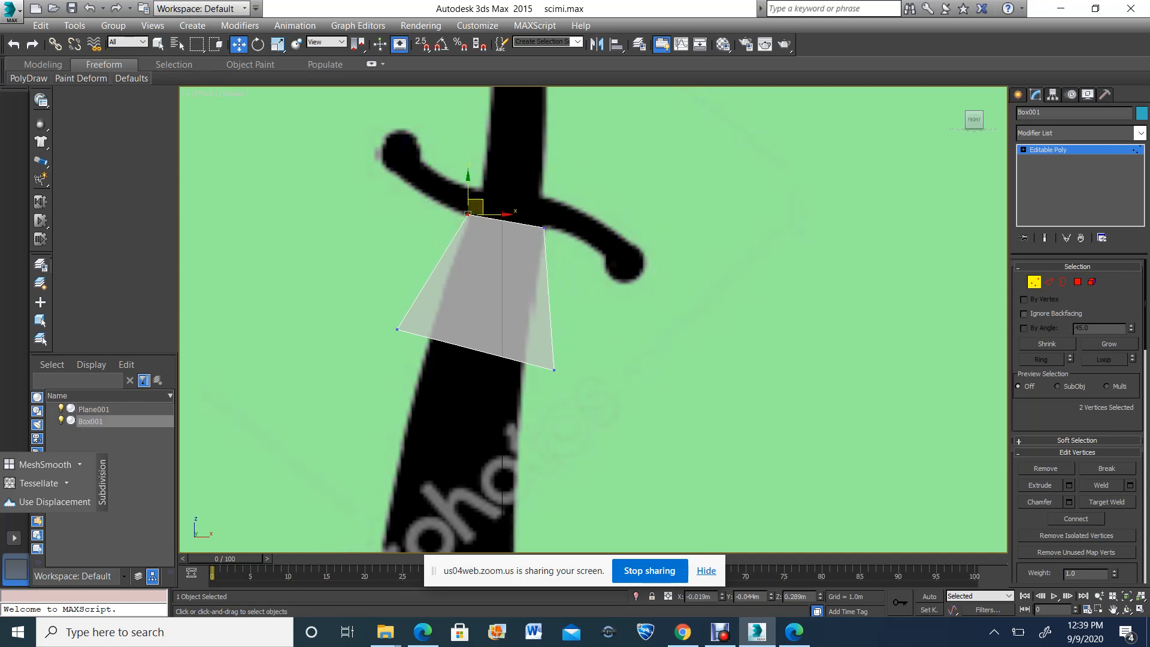
{"action": "mouse_move", "coordinate": [437, 346]}
{"action": "left_mouse_down"}
{"action": "mouse_move", "coordinate": [422, 334]}
{"action": "mouse_move", "coordinate": [432, 337]}
{"action": "left_mouse_up"}
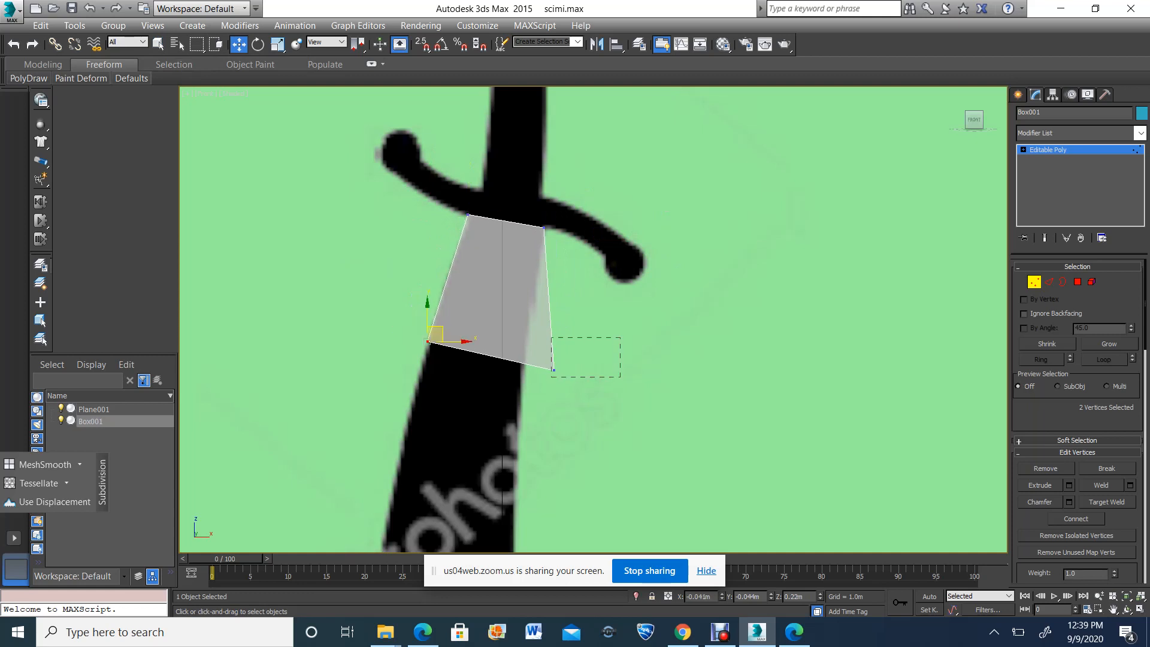
{"action": "left_click_drag", "start_coordinate": [552, 377], "coordinate": [531, 354]}
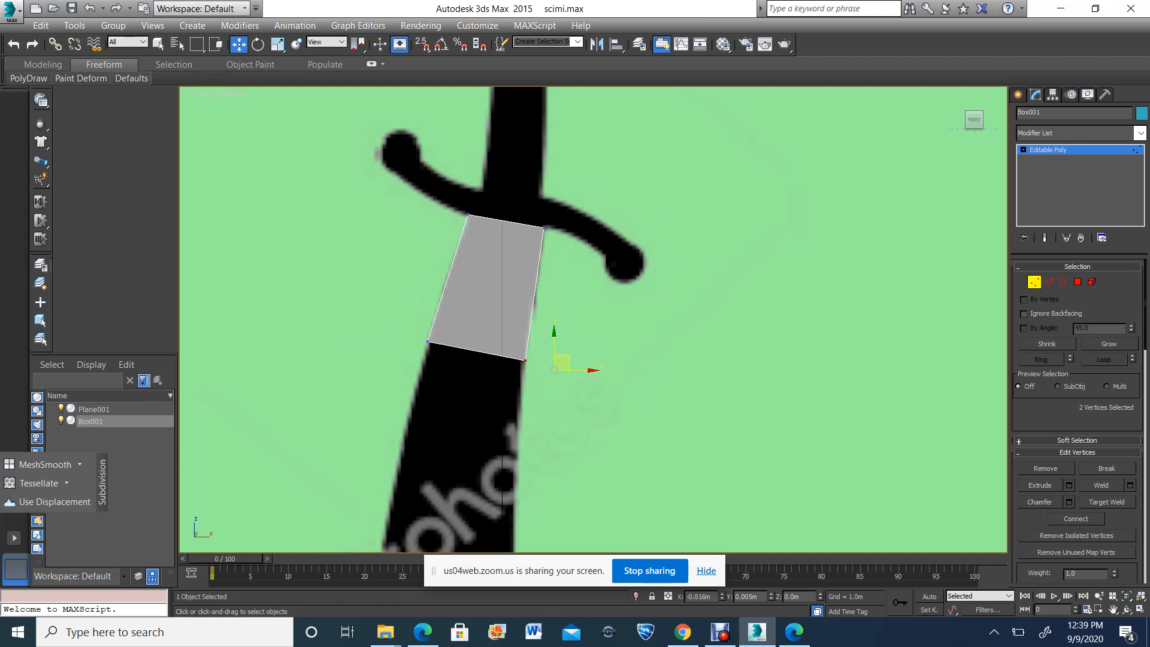
Select only the end polygon on the box's lower side and extrude it by about 0.329 m
{"action": "scroll", "coordinate": [497, 204], "scroll_direction": "down", "scroll_amount": 5}
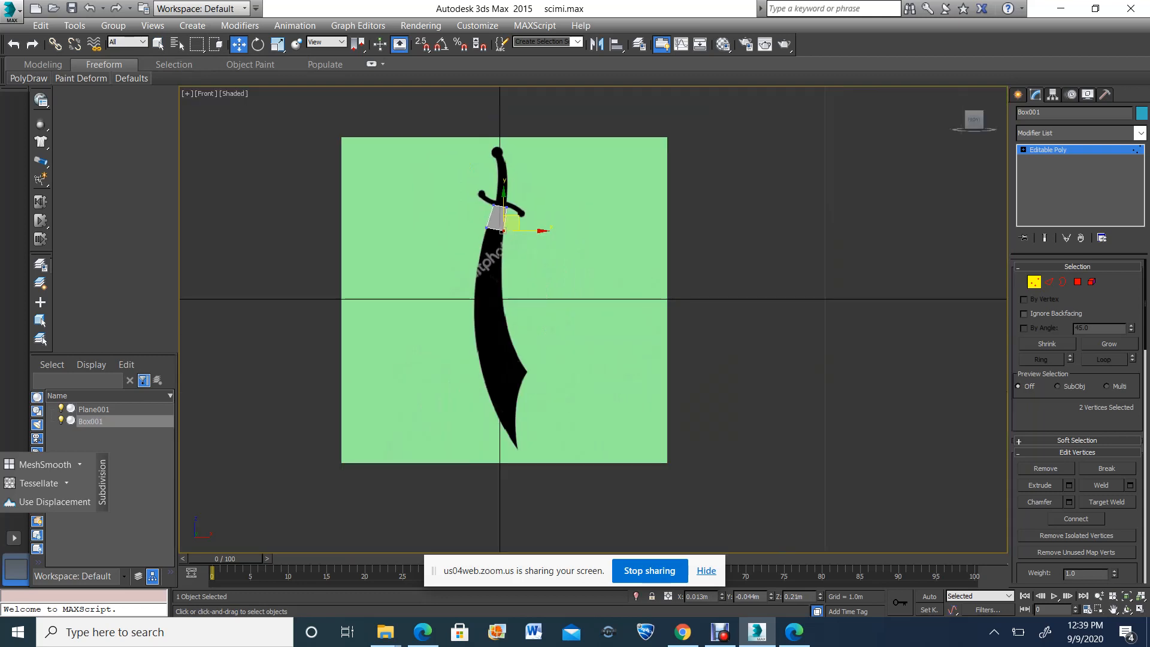
{"action": "scroll", "coordinate": [500, 243], "scroll_direction": "up", "scroll_amount": 5}
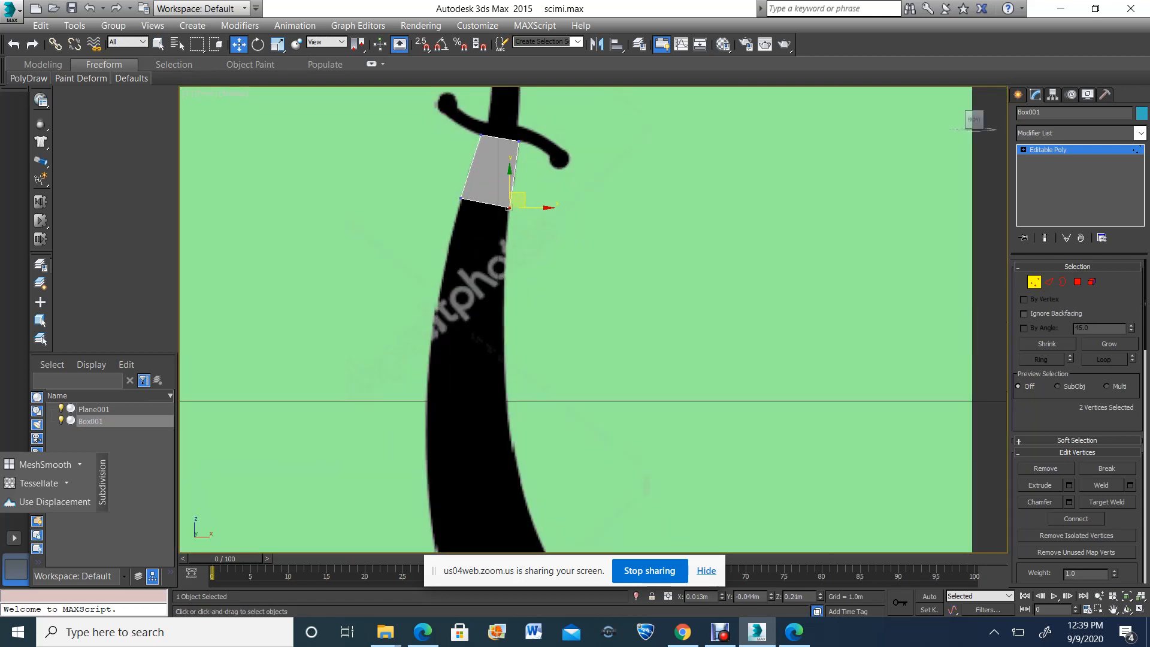
{"action": "left_click", "coordinate": [1078, 282]}
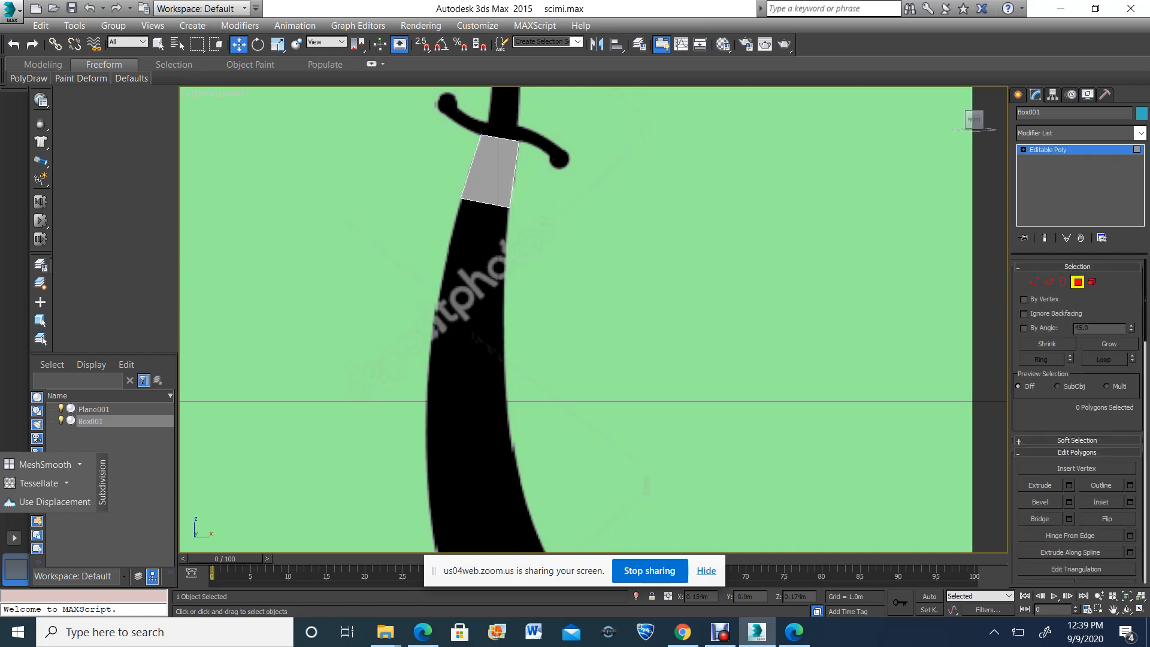
{"action": "left_click_drag", "start_coordinate": [511, 260], "coordinate": [594, 161]}
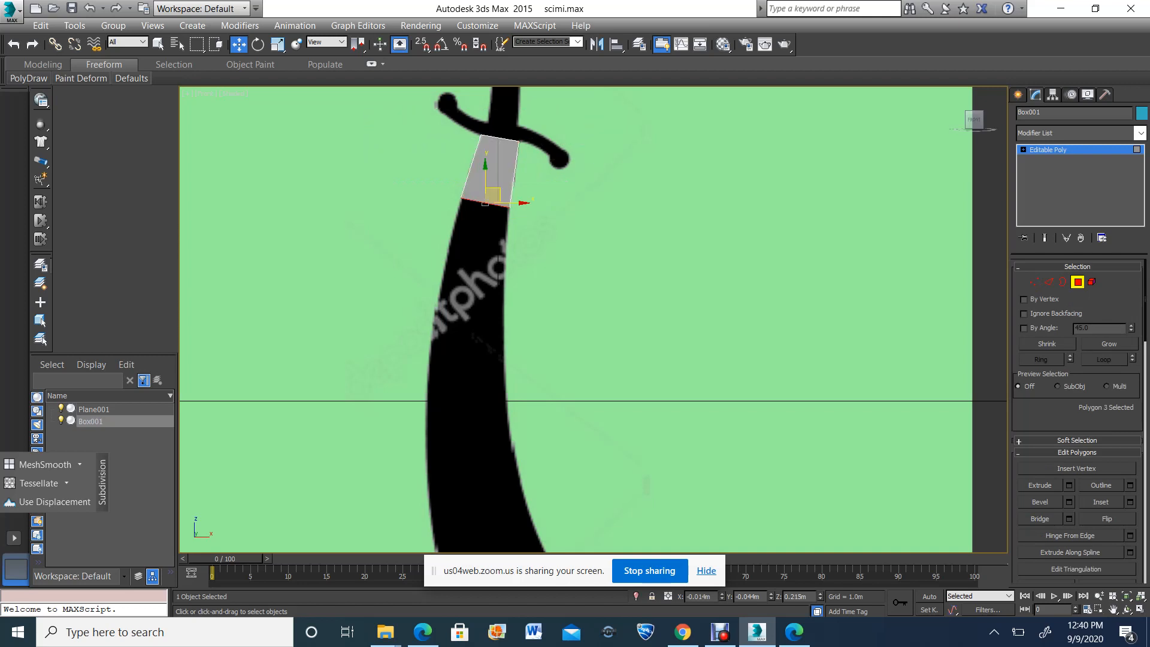
{"action": "left_click", "coordinate": [361, 312]}
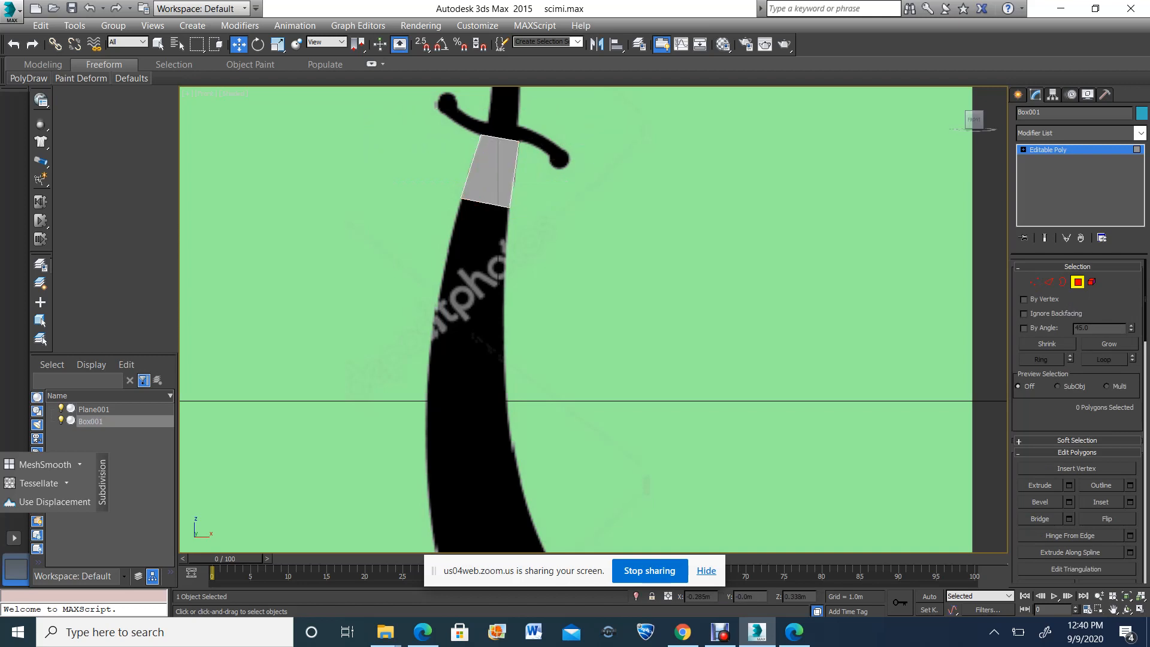
{"action": "left_click_drag", "start_coordinate": [368, 306], "coordinate": [556, 160]}
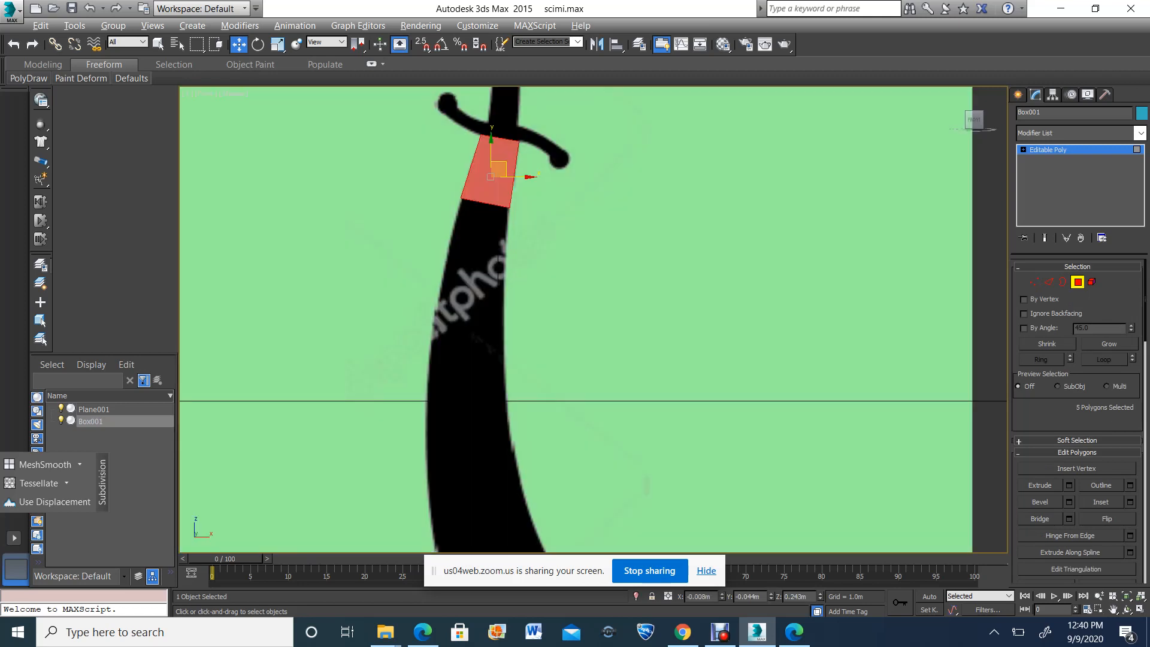
{"action": "left_click_drag", "start_coordinate": [413, 117], "coordinate": [532, 163], "text": "alt"}
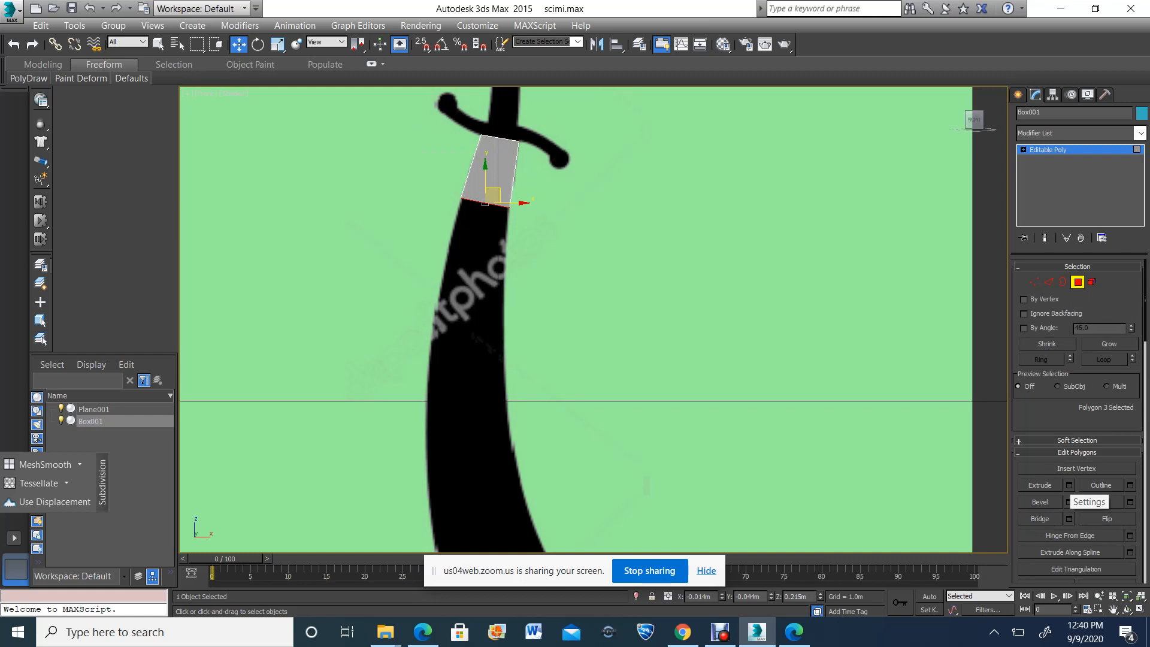
{"action": "left_click", "coordinate": [1070, 486]}
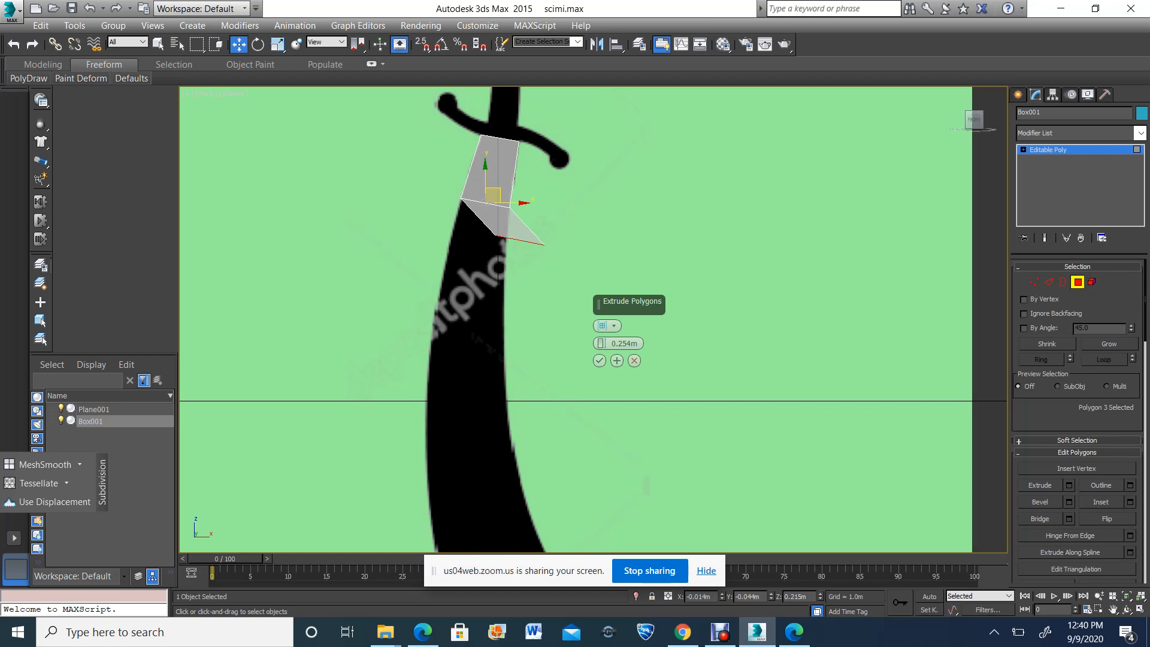
{"action": "mouse_move", "coordinate": [602, 344]}
{"action": "left_mouse_down"}
{"action": "mouse_move", "coordinate": [602, 361]}
{"action": "mouse_move", "coordinate": [602, 325]}
{"action": "left_mouse_up"}
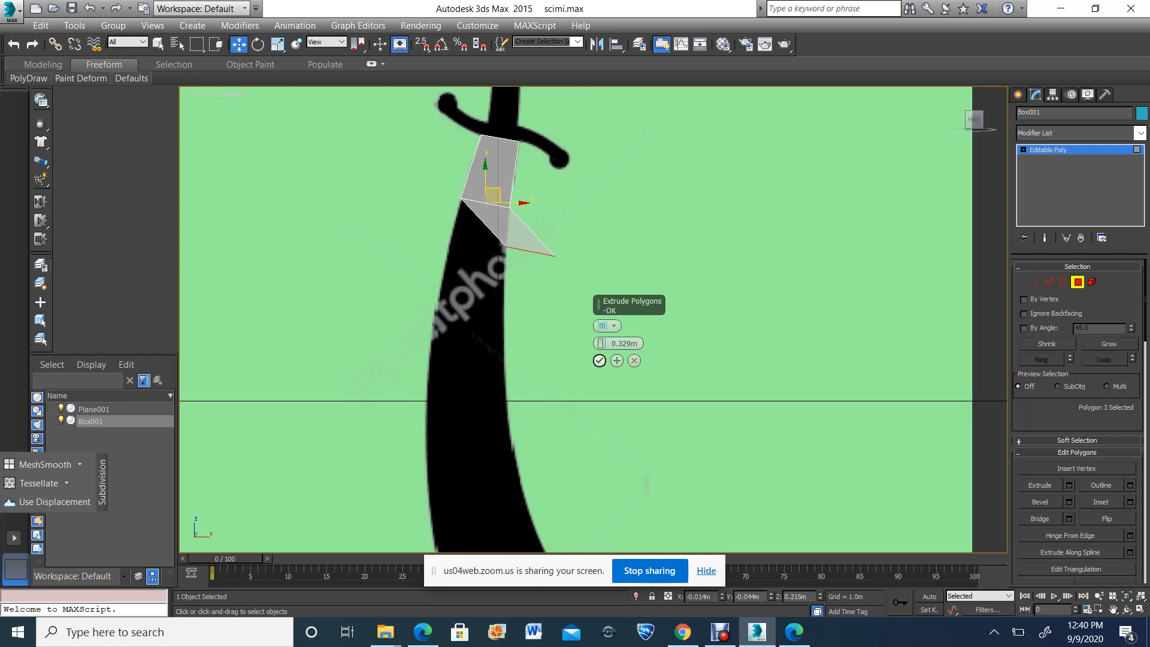
{"action": "left_click", "coordinate": [600, 361]}
Examine the extruded box's depth in the perspective view, orbiting to see it beside the reference plane
{"action": "left_click", "coordinate": [1140, 610]}
{"action": "left_click", "coordinate": [1127, 610]}
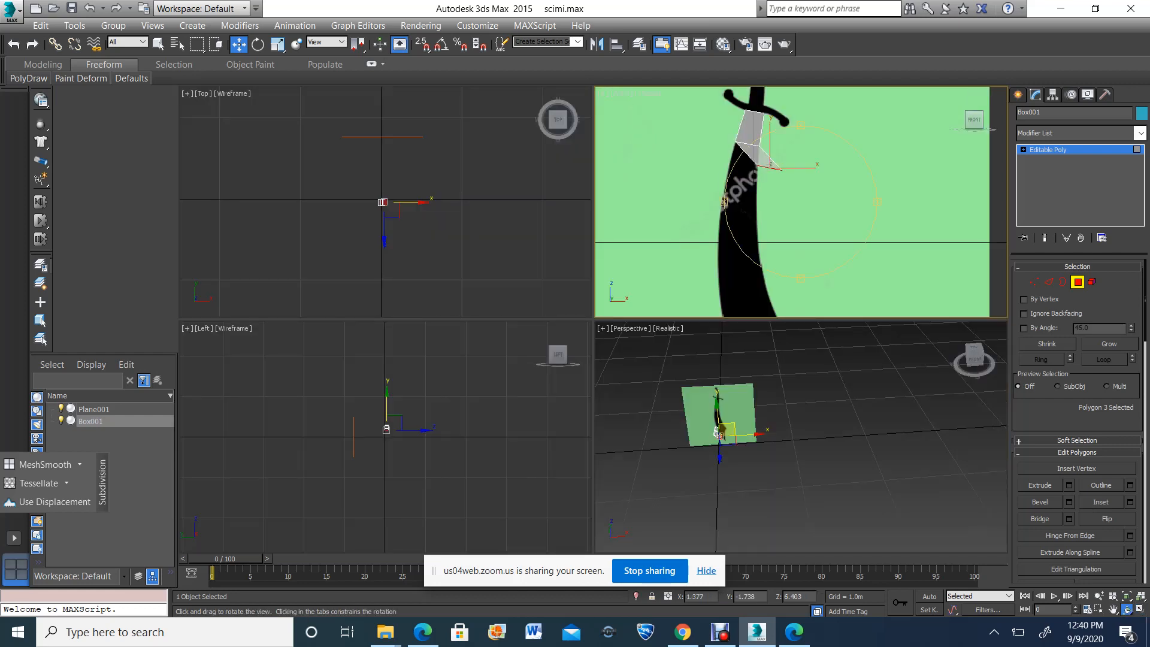
{"action": "left_click", "coordinate": [717, 433]}
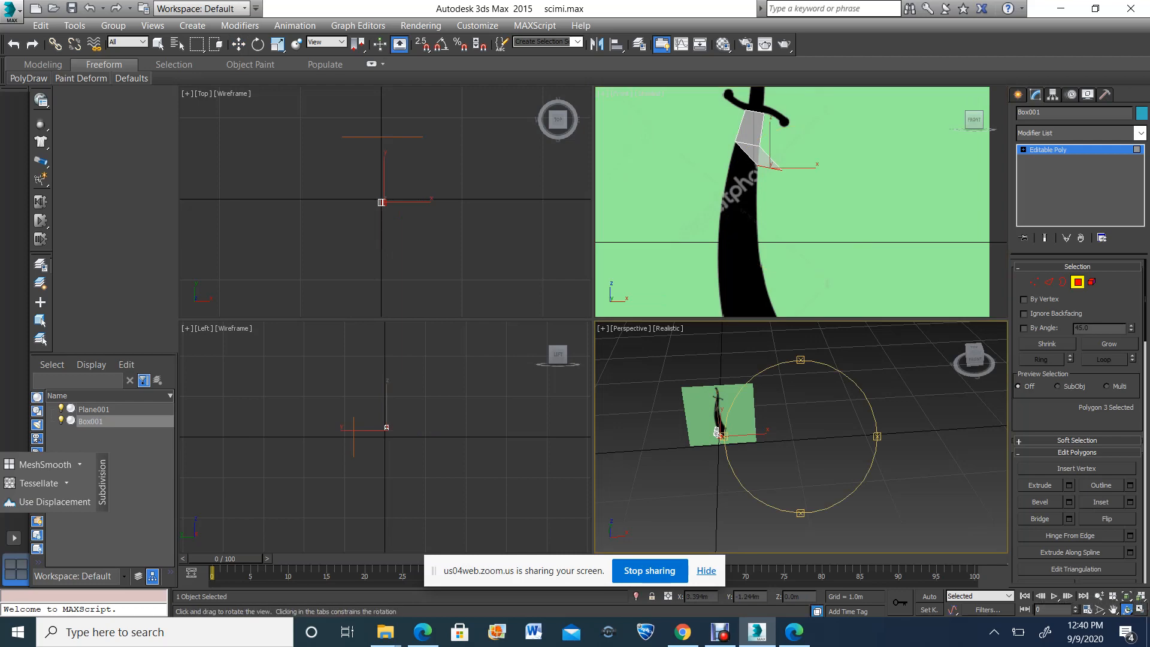
{"action": "left_click", "coordinate": [1140, 609]}
{"action": "key", "text": "alt+w"}
{"action": "scroll", "coordinate": [717, 431], "scroll_direction": "up", "scroll_amount": 5}
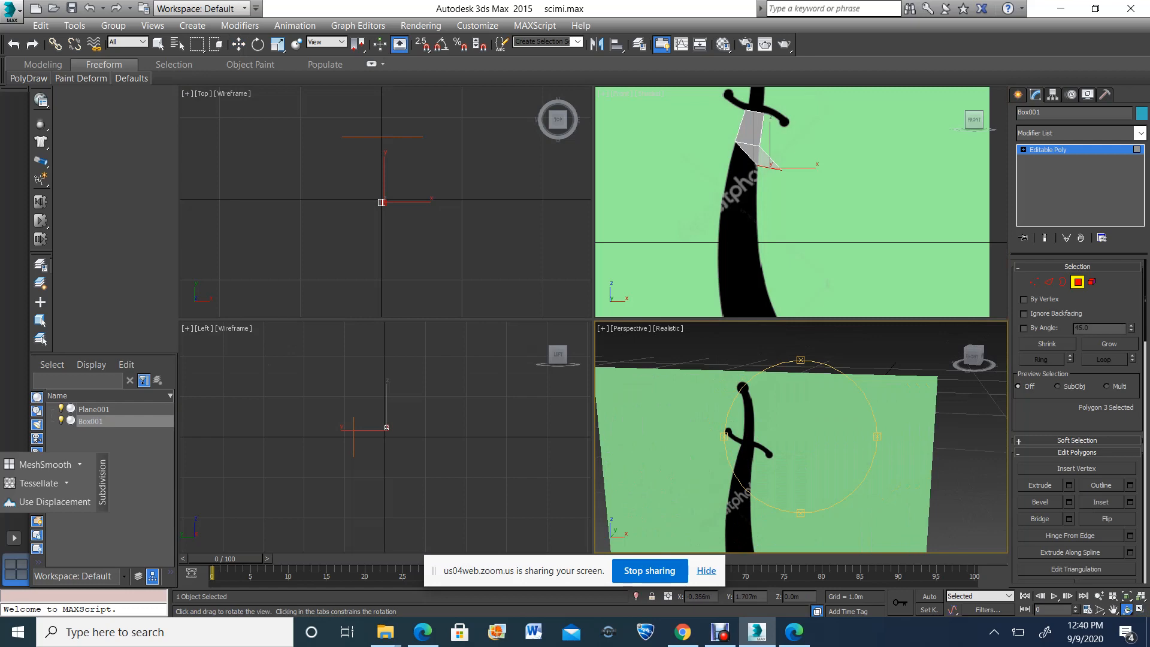
{"action": "scroll", "coordinate": [796, 435], "scroll_direction": "down", "scroll_amount": 5}
{"action": "left_click_drag", "start_coordinate": [796, 435], "coordinate": [755, 461]}
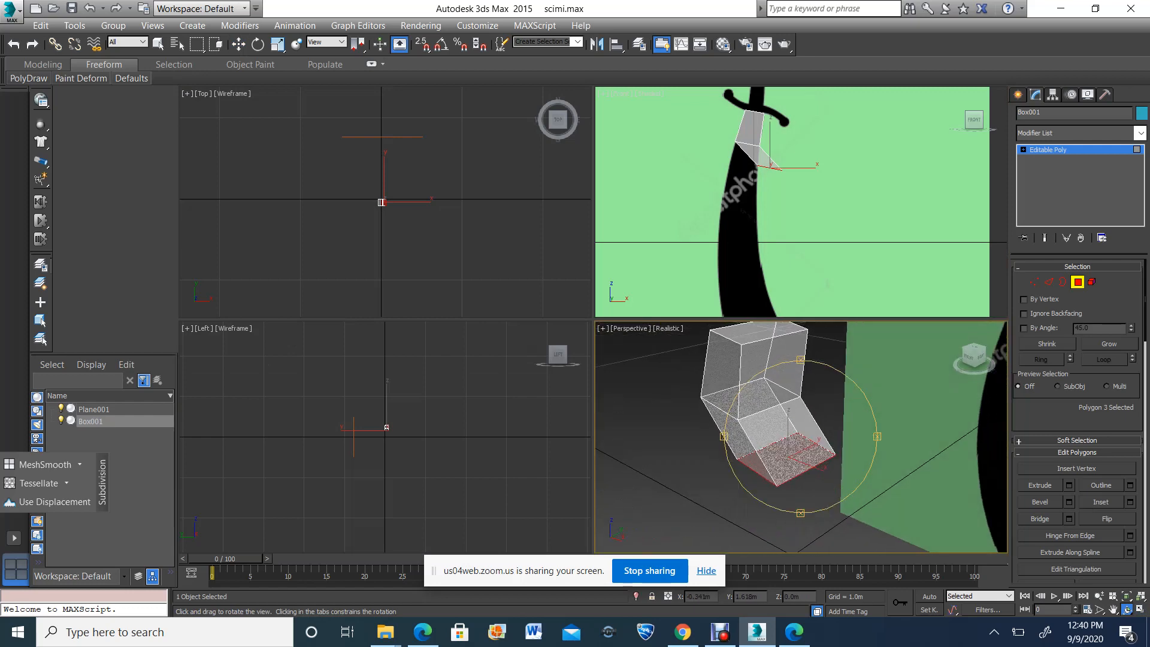
Leave polygon editing and scale the whole box along its depth to about 12.6 percent, making it blade-thin
{"action": "left_click", "coordinate": [1078, 282]}
{"action": "scroll", "coordinate": [372, 202], "scroll_direction": "up", "scroll_amount": 12}
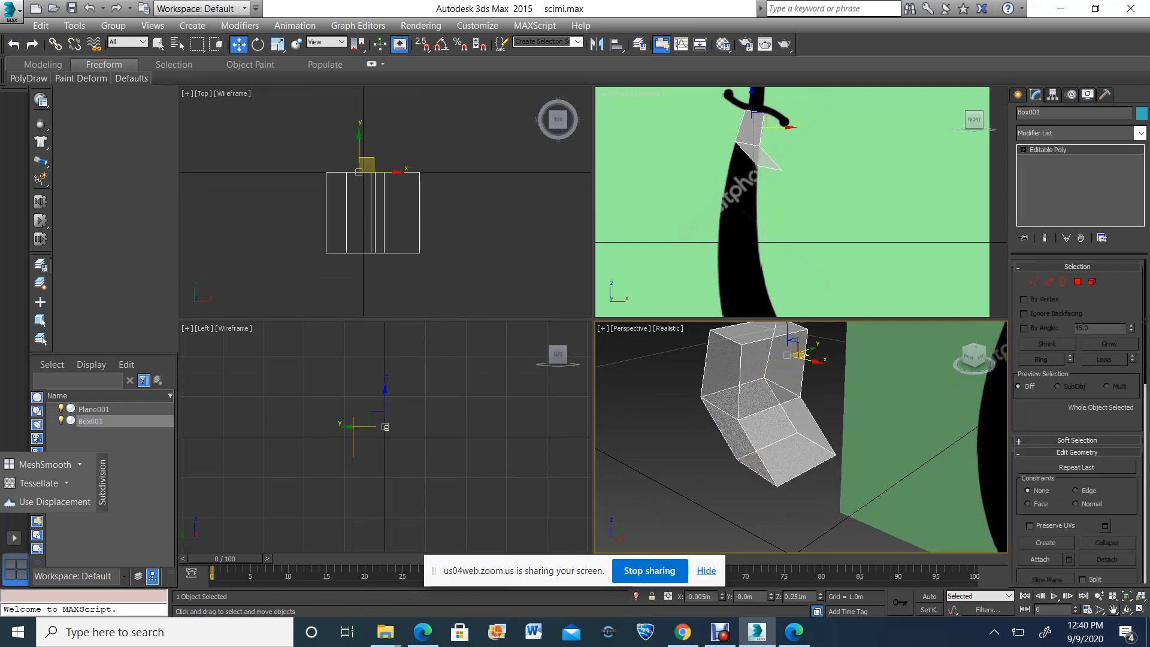
{"action": "left_click", "coordinate": [1113, 609]}
{"action": "left_click_drag", "start_coordinate": [384, 204], "coordinate": [363, 217]}
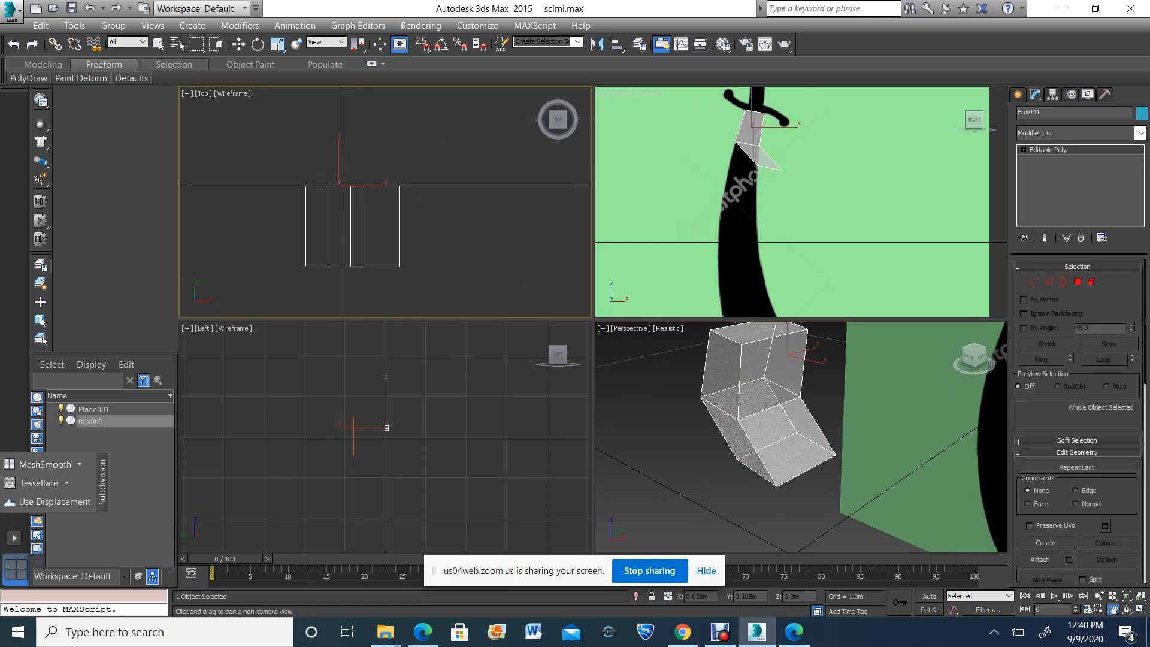
{"action": "key", "text": "w"}
{"action": "key", "text": "r"}
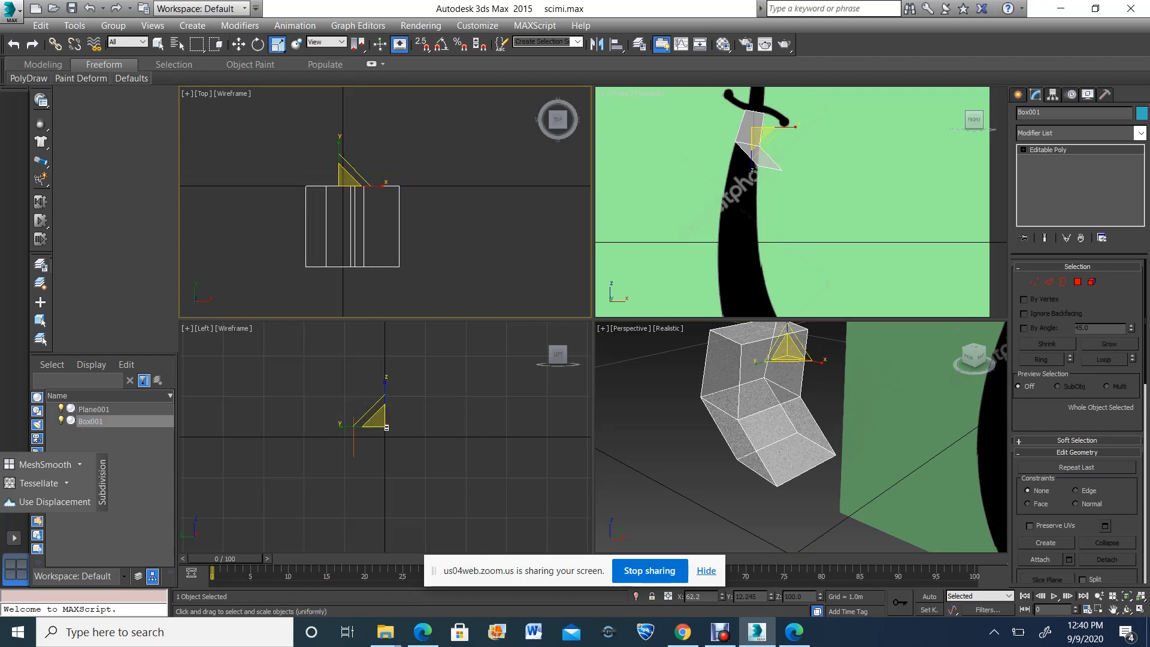
{"action": "left_click_drag", "start_coordinate": [339, 148], "coordinate": [339, 193]}
{"action": "left_click_drag", "start_coordinate": [385, 427], "coordinate": [384, 428]}
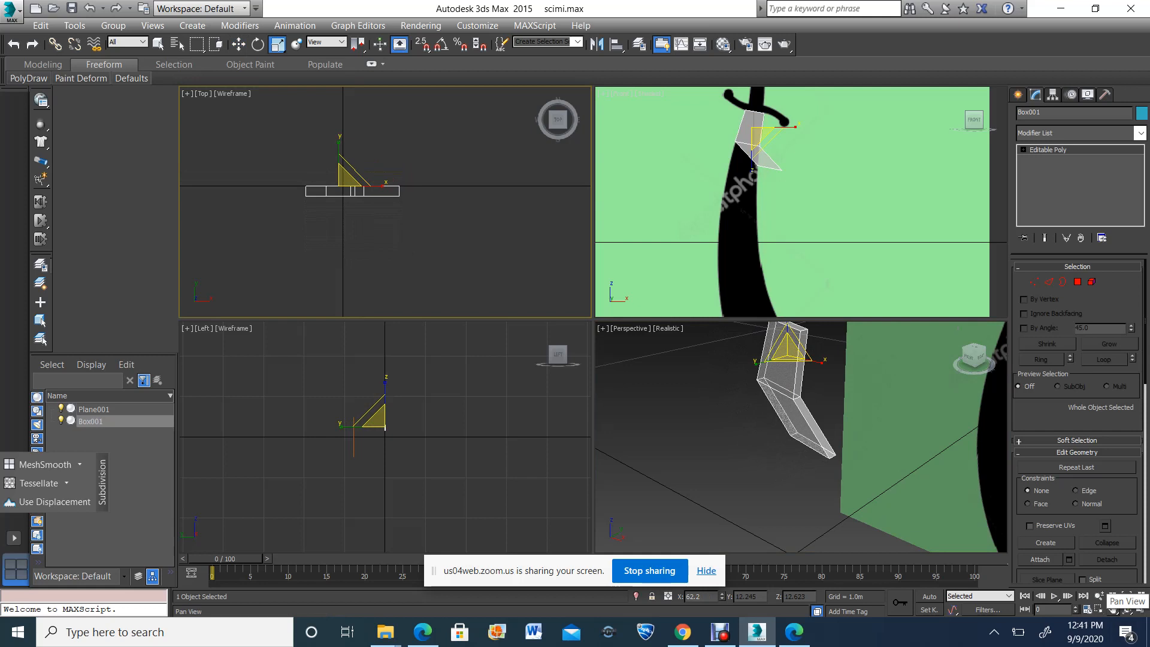
In the front view, move the extruded segment's lower vertex pairs onto the blade's left and right edges
{"action": "left_click", "coordinate": [1113, 610]}
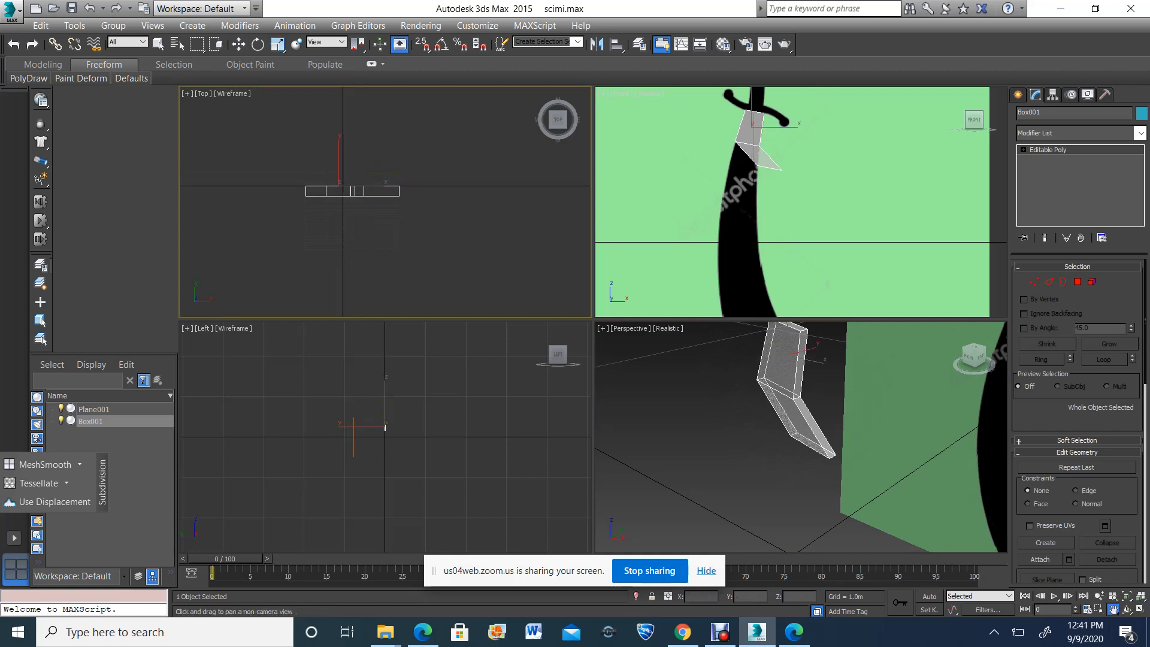
{"action": "left_click_drag", "start_coordinate": [838, 209], "coordinate": [828, 183]}
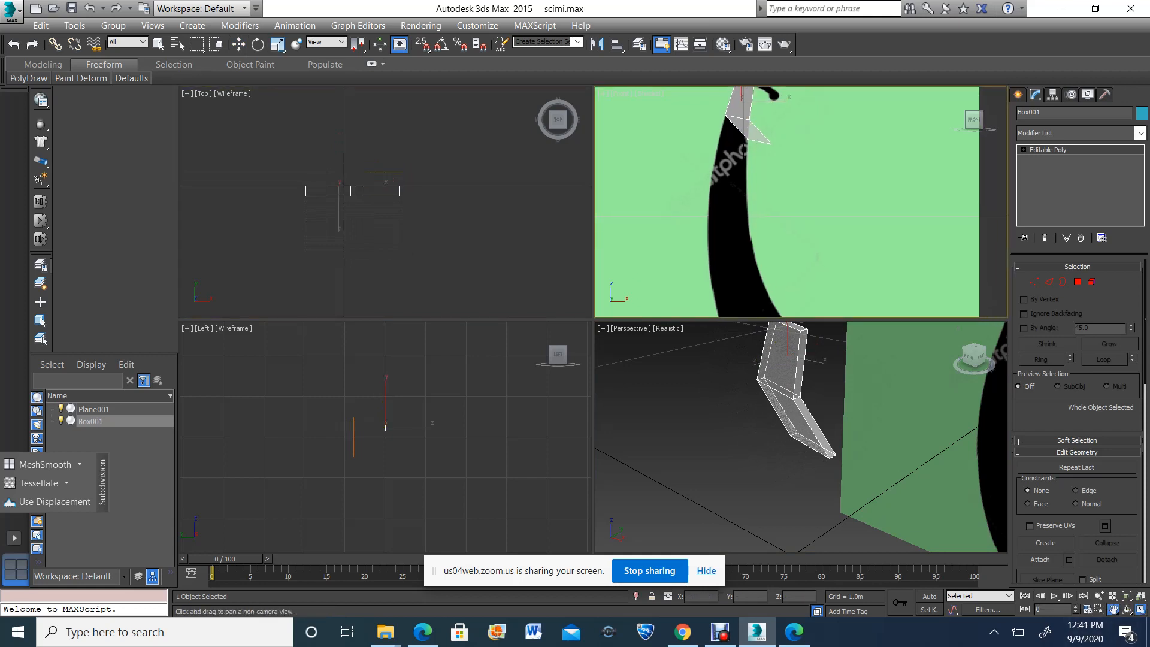
{"action": "key", "text": "alt+w"}
{"action": "key", "text": "1"}
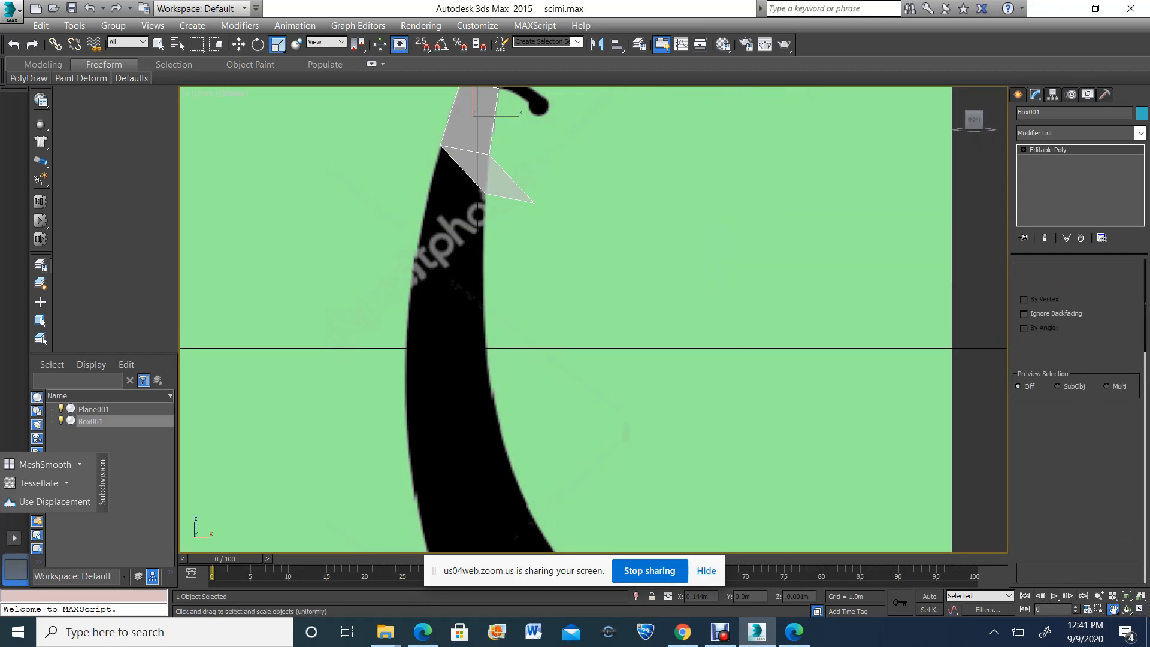
{"action": "left_click_drag", "start_coordinate": [457, 219], "coordinate": [490, 187]}
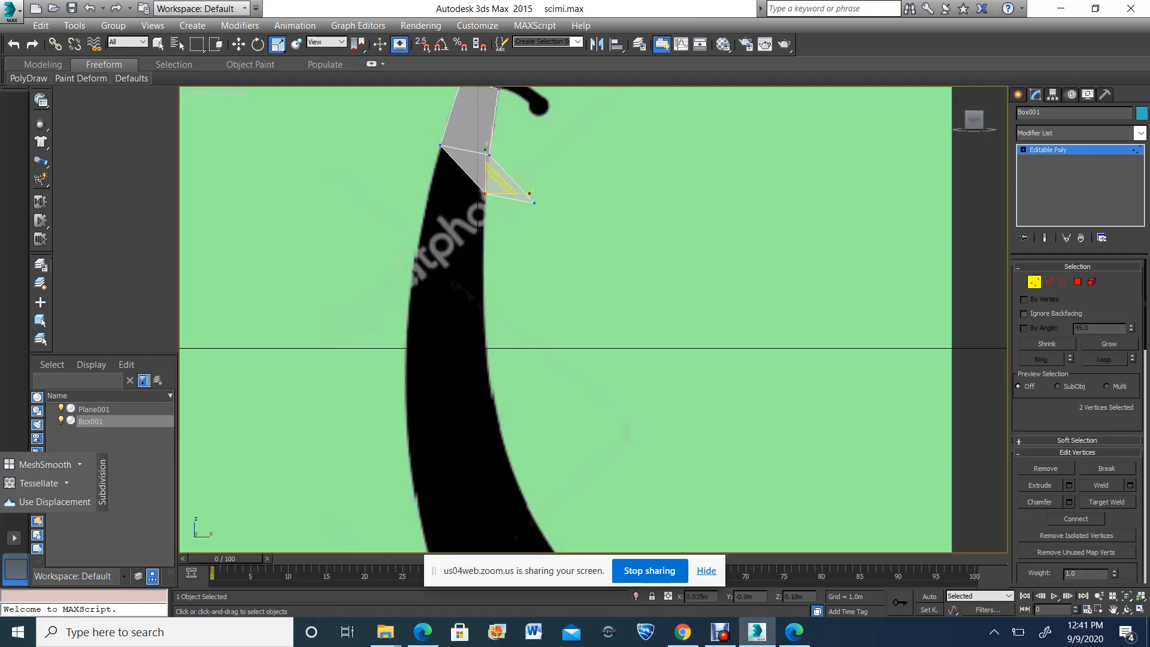
{"action": "key", "text": "w"}
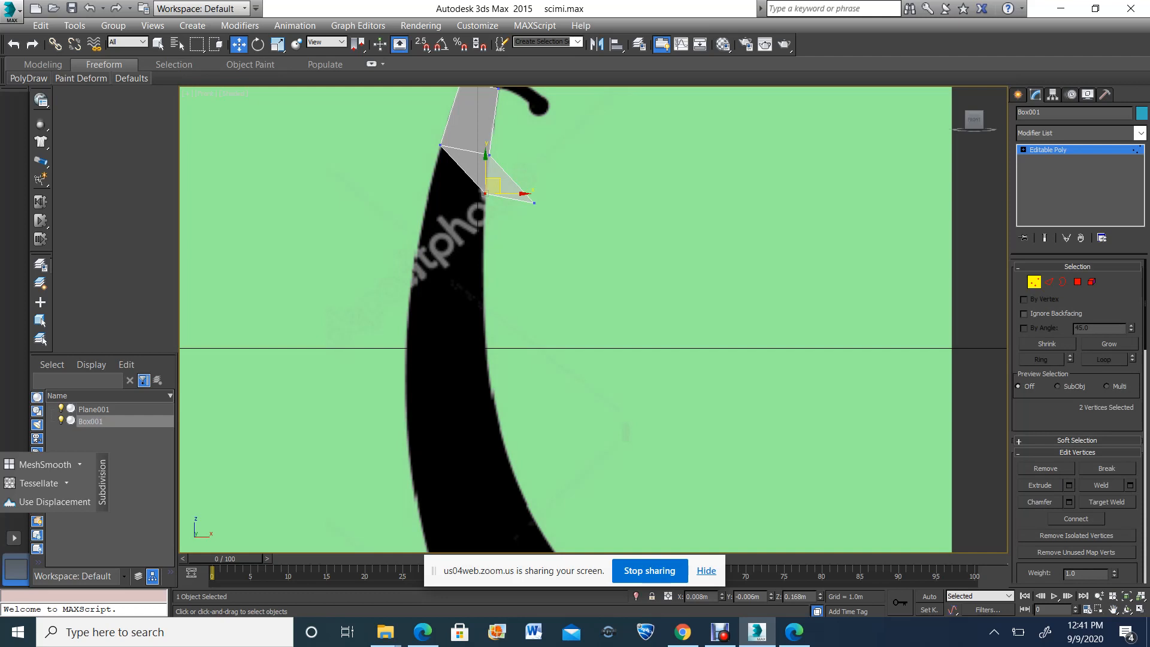
{"action": "left_click_drag", "start_coordinate": [503, 193], "coordinate": [447, 194]}
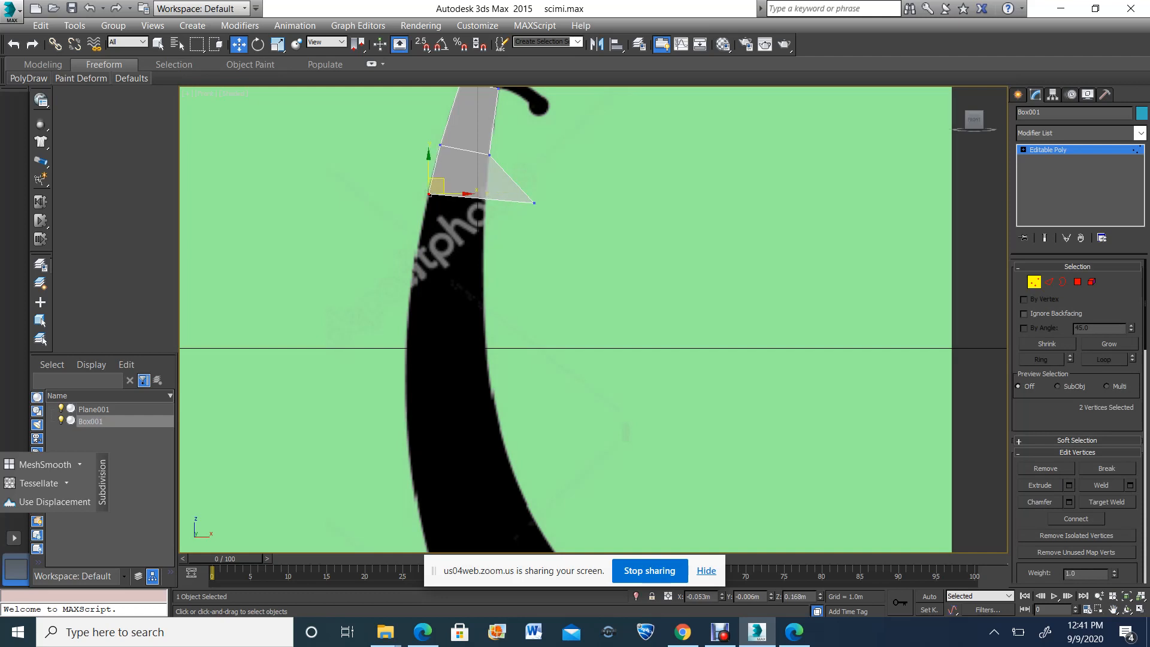
{"action": "left_click_drag", "start_coordinate": [568, 174], "coordinate": [493, 195]}
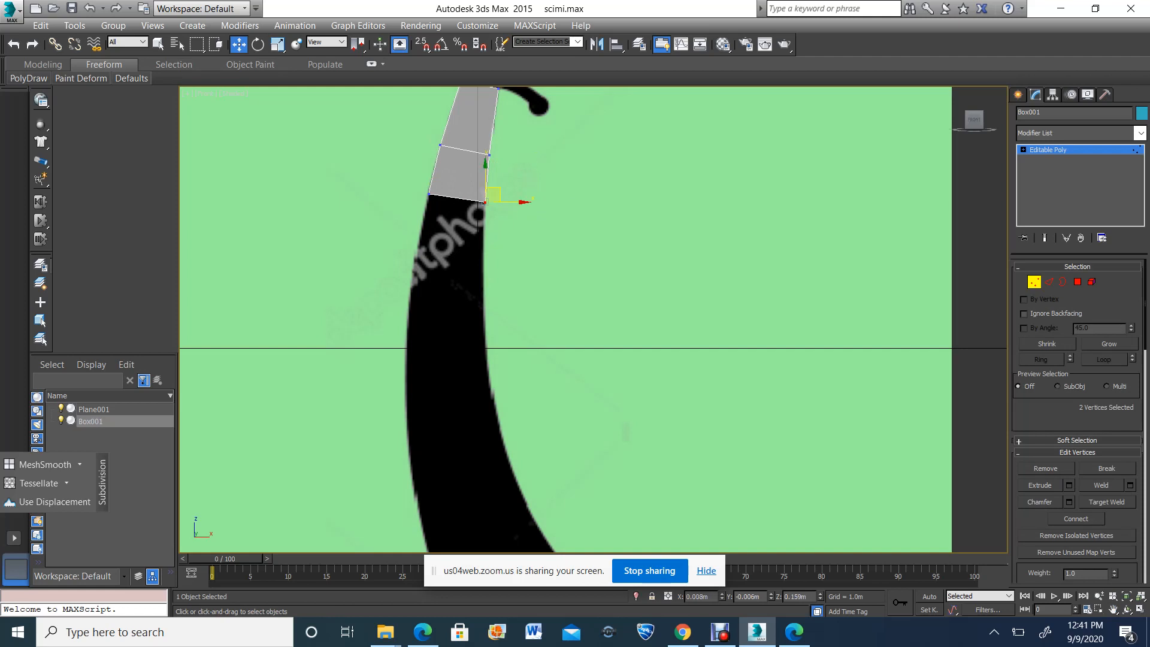
Extrude the lowest end polygon by 0.329 m and move it down along the blade, against its left edge
{"action": "key", "text": "3"}
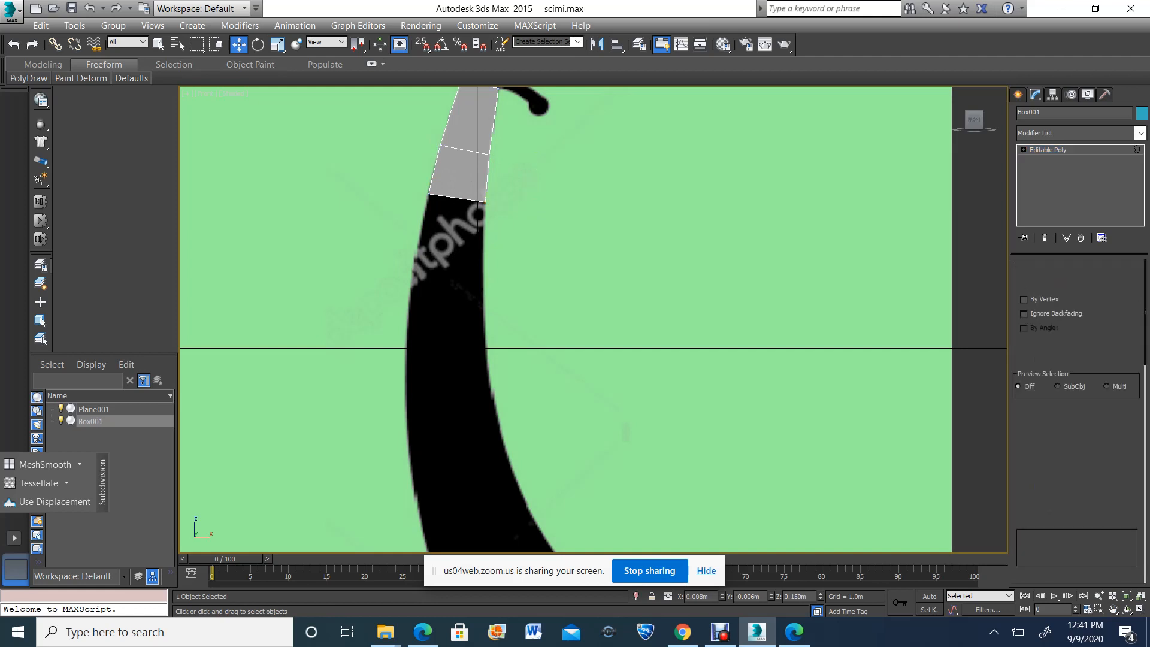
{"action": "key", "text": "4"}
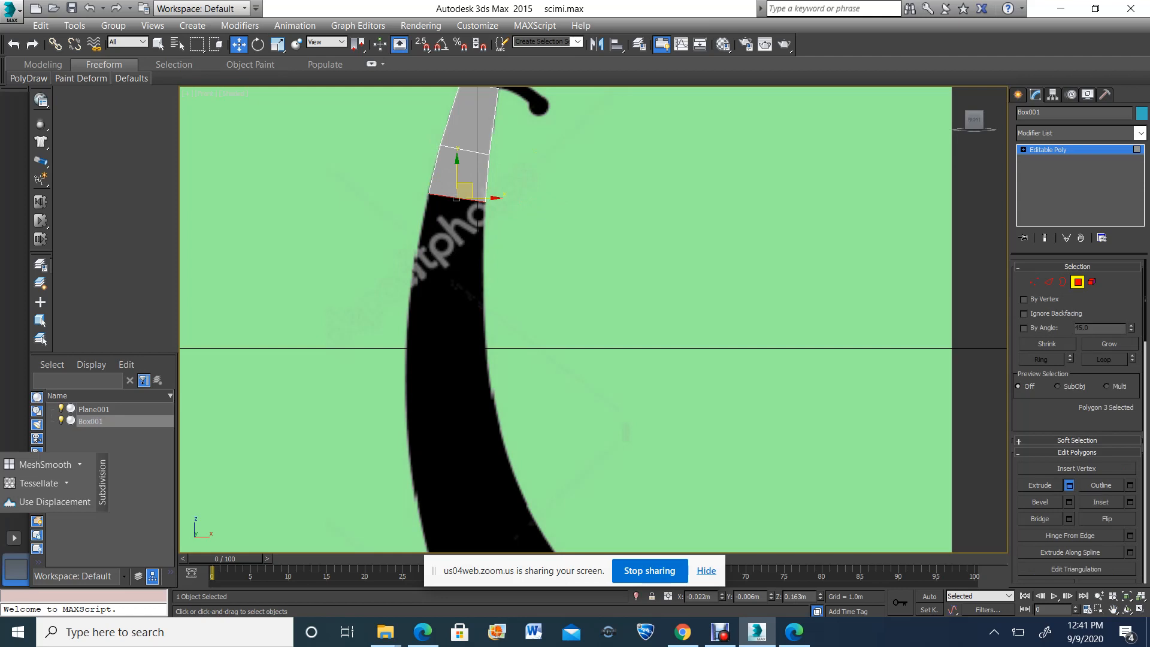
{"action": "left_click", "coordinate": [1069, 486]}
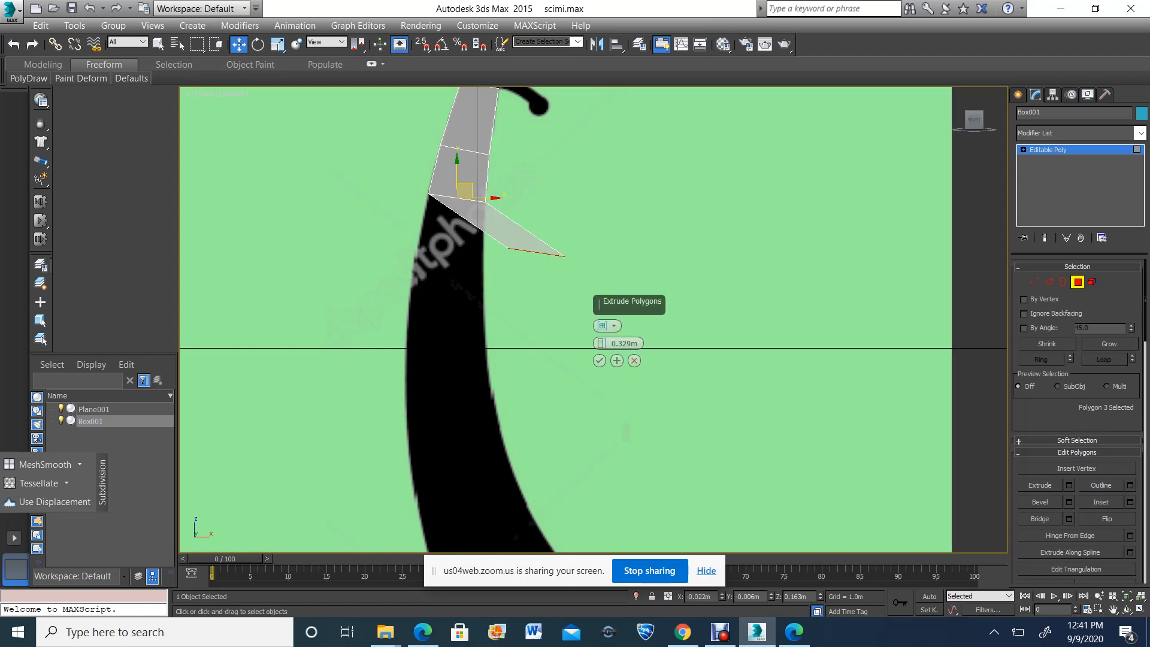
{"action": "left_click", "coordinate": [600, 360]}
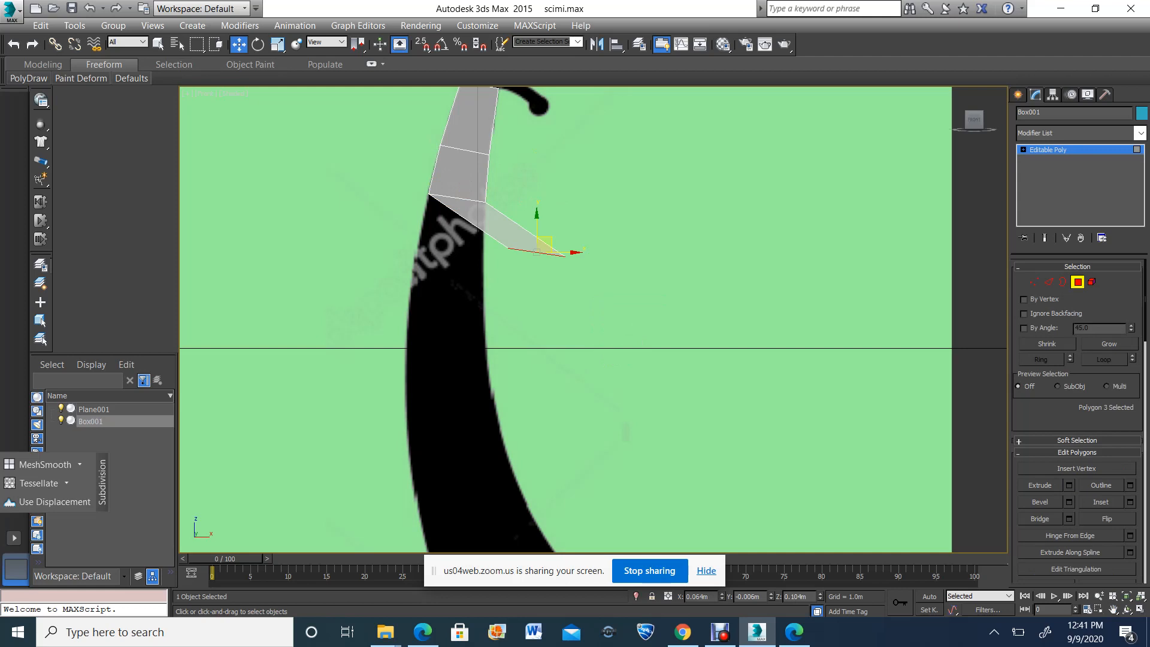
{"action": "left_click_drag", "start_coordinate": [546, 243], "coordinate": [453, 248]}
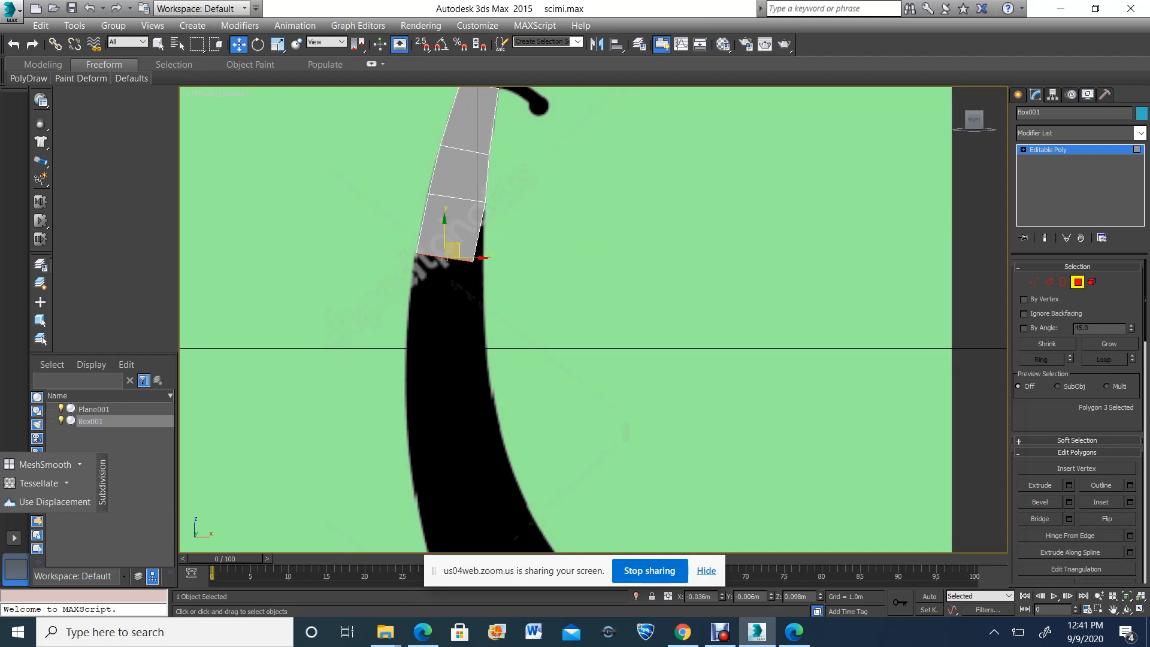
Move the right vertex pair of the lowest segment's end outward onto the blade's right edge
{"action": "key", "text": "1"}
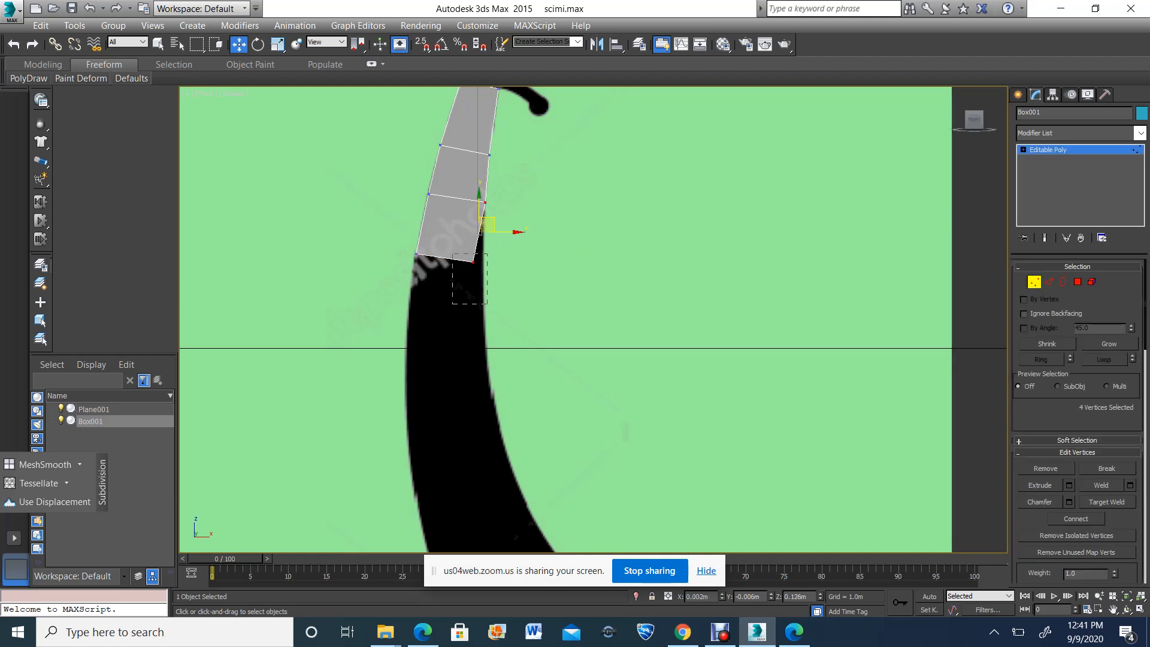
{"action": "left_click_drag", "start_coordinate": [487, 254], "coordinate": [496, 252]}
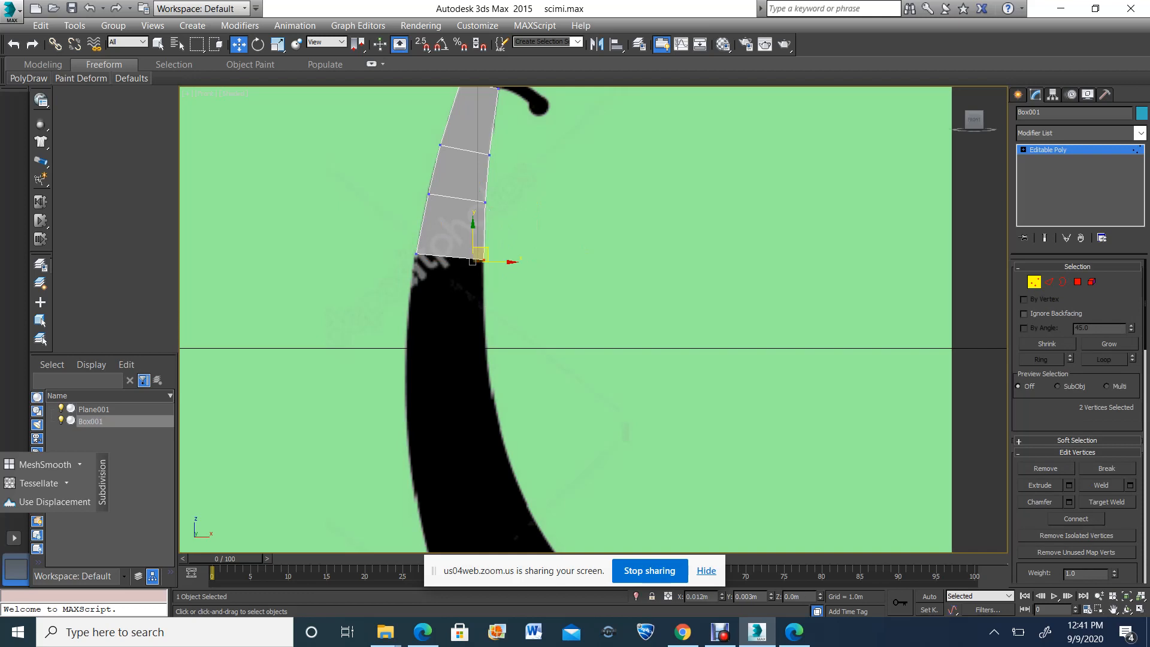
{"action": "scroll", "coordinate": [492, 214], "scroll_direction": "down", "scroll_amount": 3}
{"action": "scroll", "coordinate": [492, 213], "scroll_direction": "up", "scroll_amount": 1}
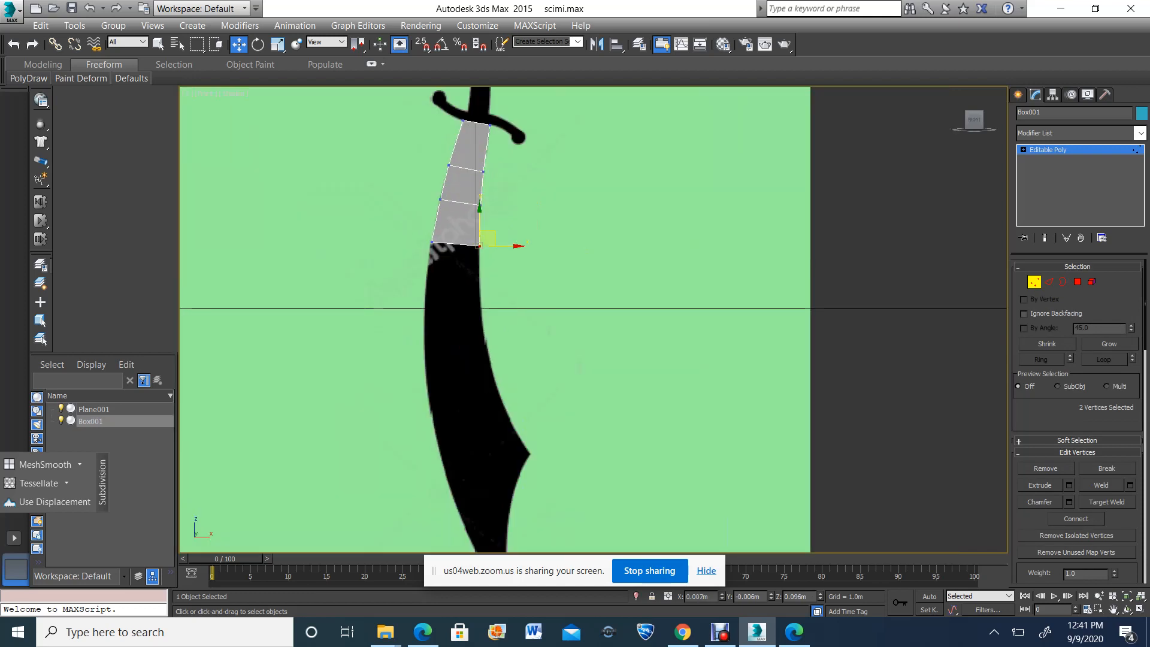
Extrude the blade's lowest end polygon and move it down along the blade, against its left edge
{"action": "key", "text": "4"}
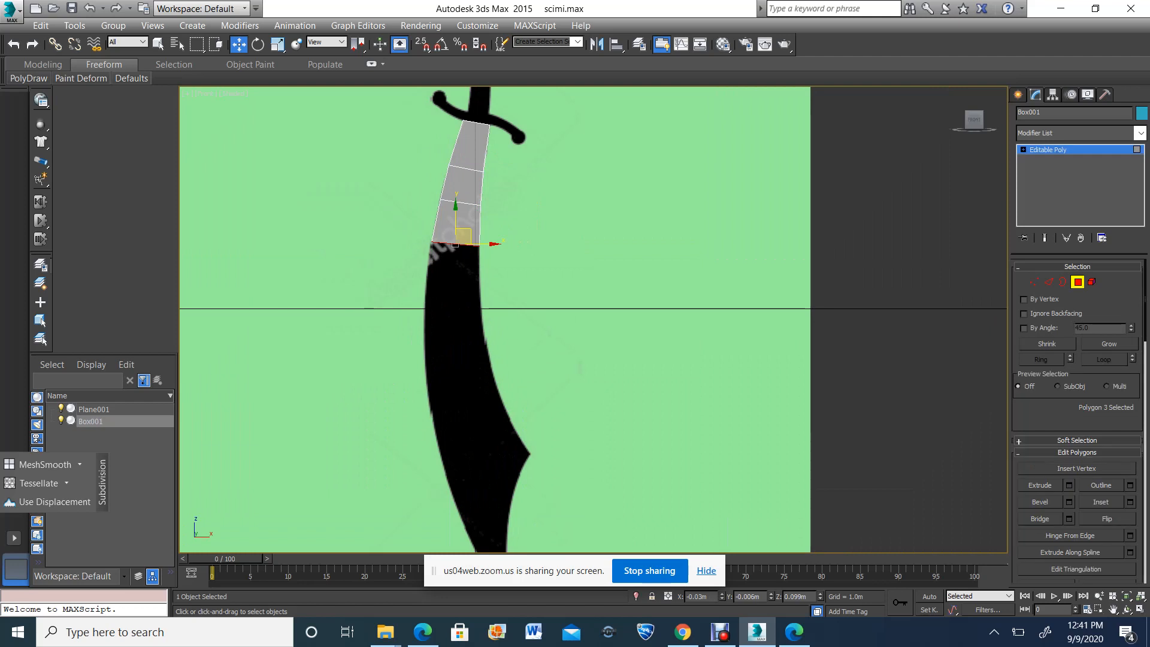
{"action": "left_click", "coordinate": [1040, 485]}
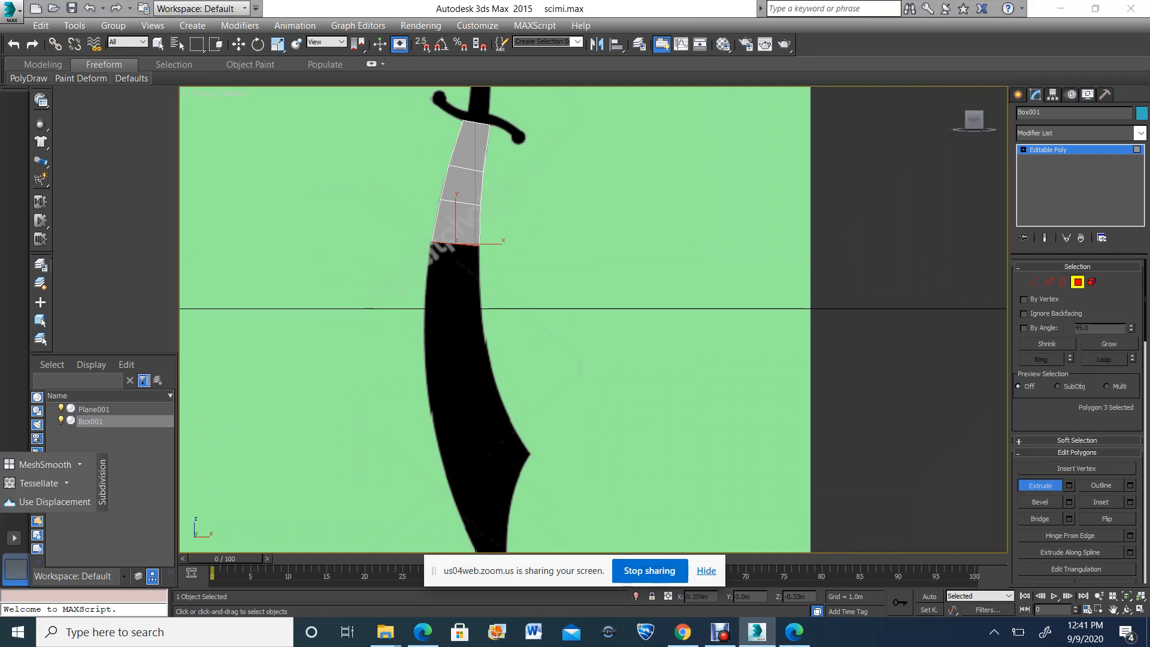
{"action": "scroll", "coordinate": [653, 418], "scroll_direction": "down", "scroll_amount": 2}
{"action": "scroll", "coordinate": [649, 440], "scroll_direction": "up", "scroll_amount": 1}
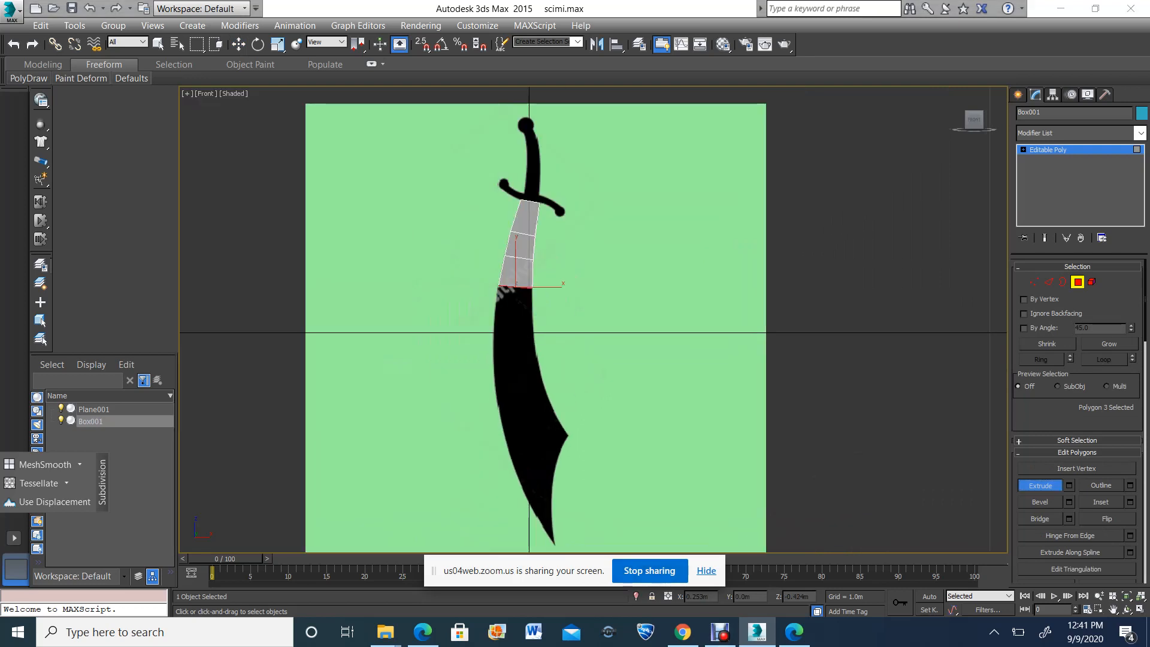
{"action": "scroll", "coordinate": [519, 301], "scroll_direction": "up", "scroll_amount": 3}
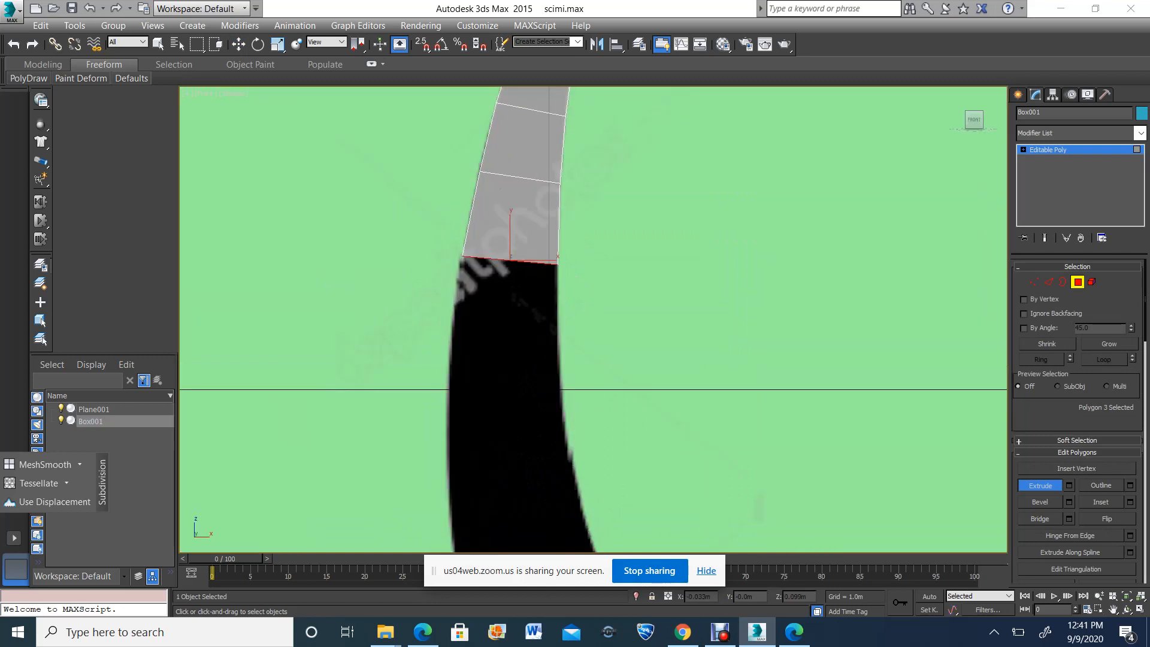
{"action": "left_click_drag", "start_coordinate": [510, 261], "coordinate": [516, 207]}
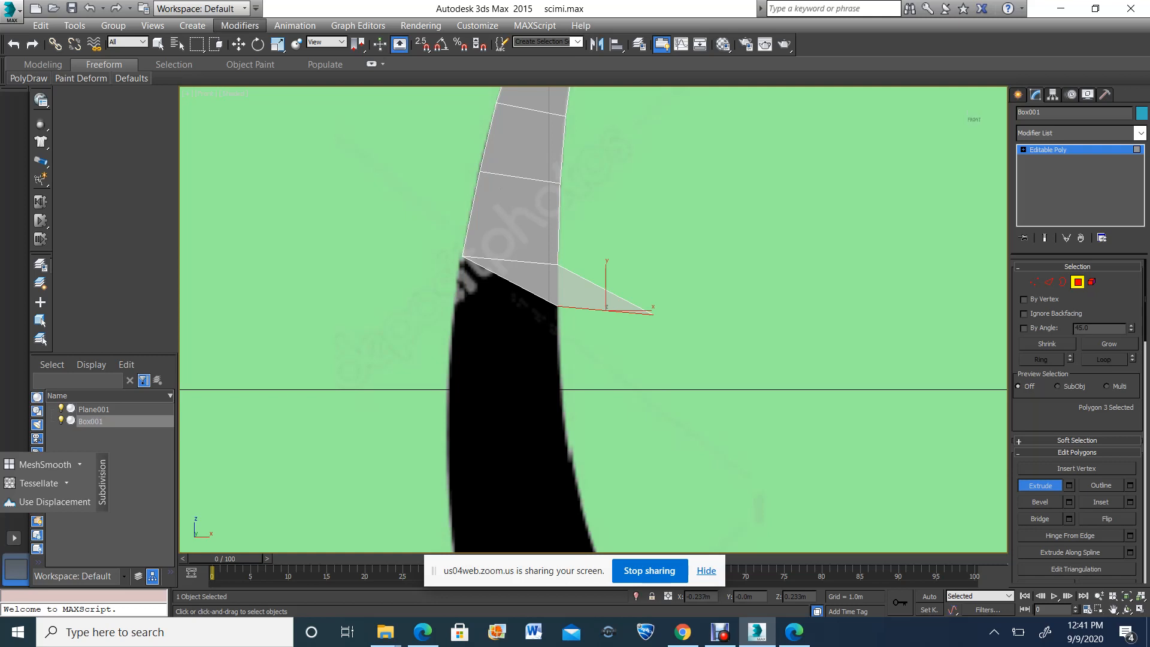
{"action": "left_click", "coordinate": [238, 44]}
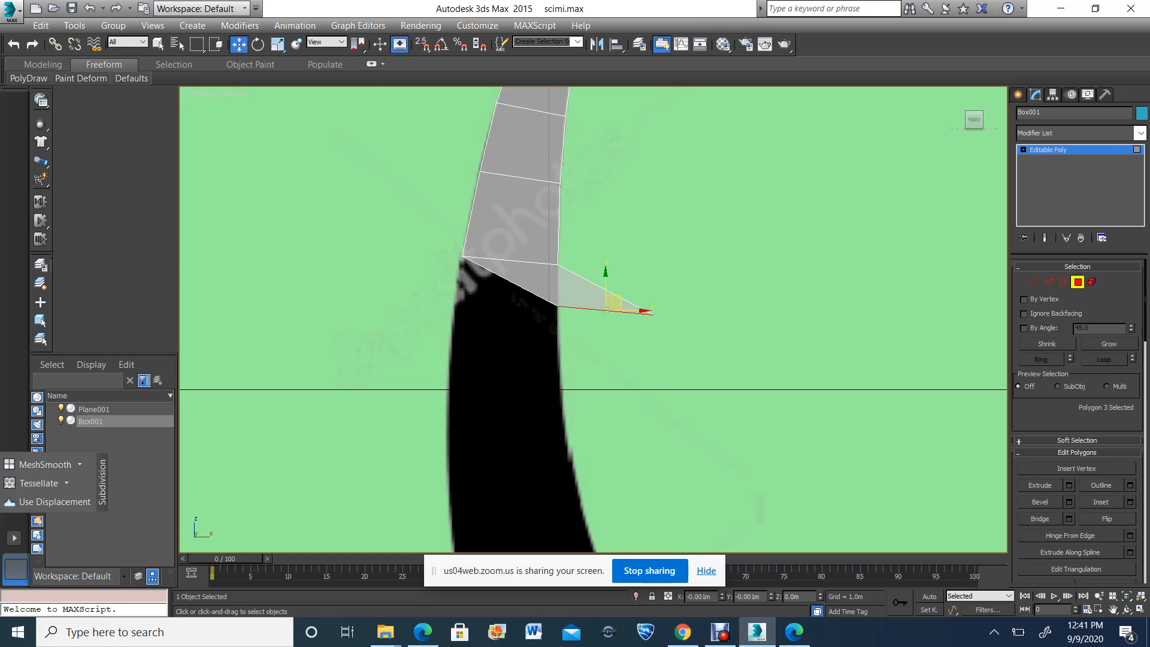
{"action": "left_click_drag", "start_coordinate": [614, 302], "coordinate": [506, 368]}
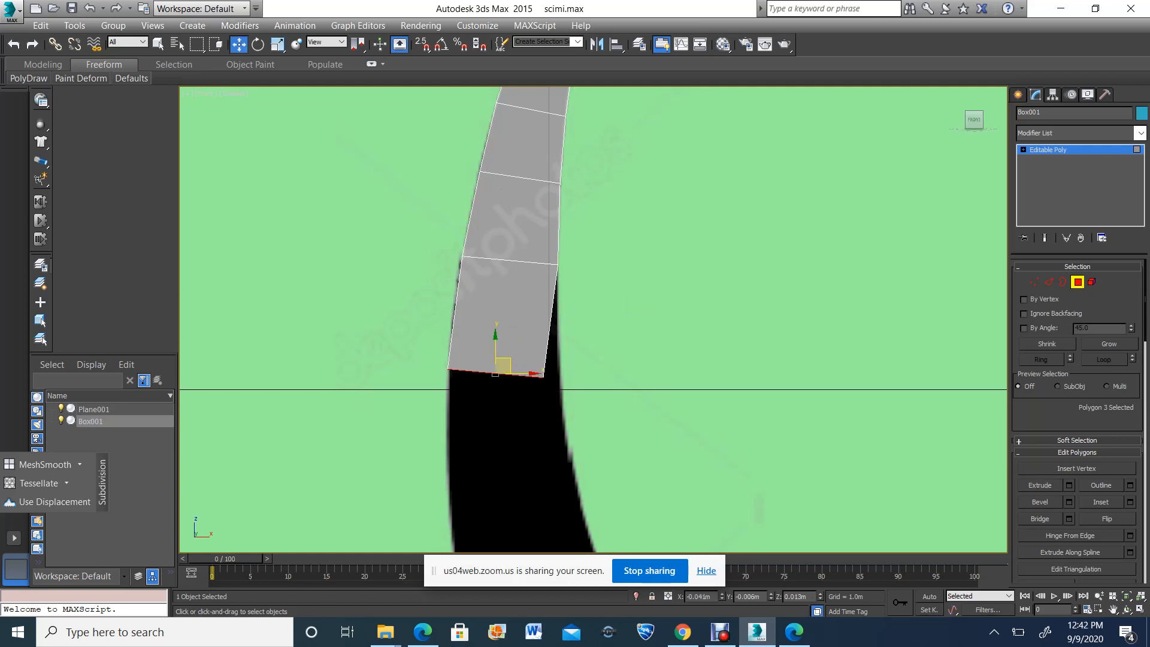
Move the right vertex pair of the new segment's end outward onto the blade's right edge
{"action": "key", "text": "1"}
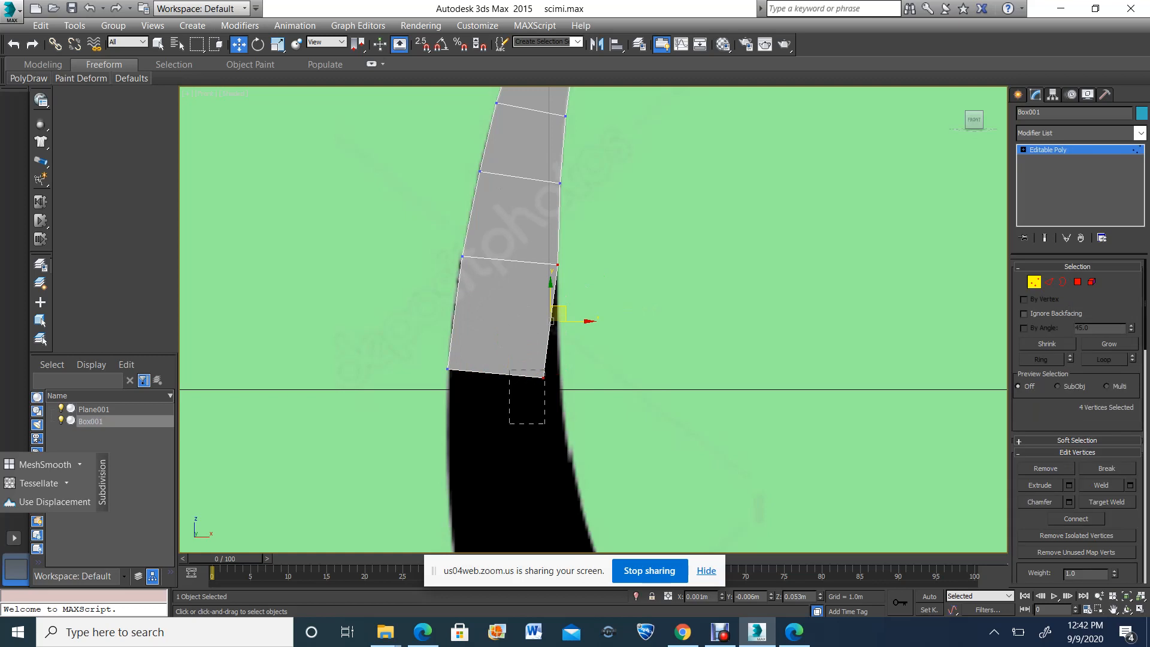
{"action": "left_click_drag", "start_coordinate": [545, 370], "coordinate": [568, 364]}
{"action": "scroll", "coordinate": [565, 343], "scroll_direction": "down", "scroll_amount": 4}
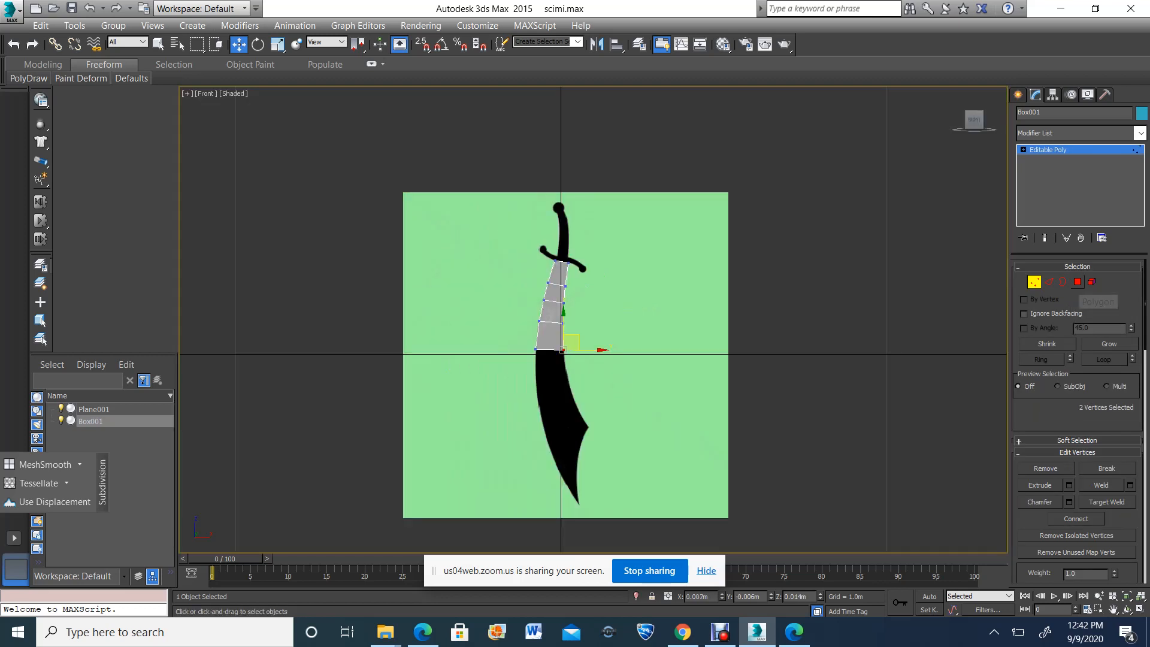
Extrude the end polygon near the blade's middle by 0.2 m and move it down the blade
{"action": "left_click", "coordinate": [1077, 283]}
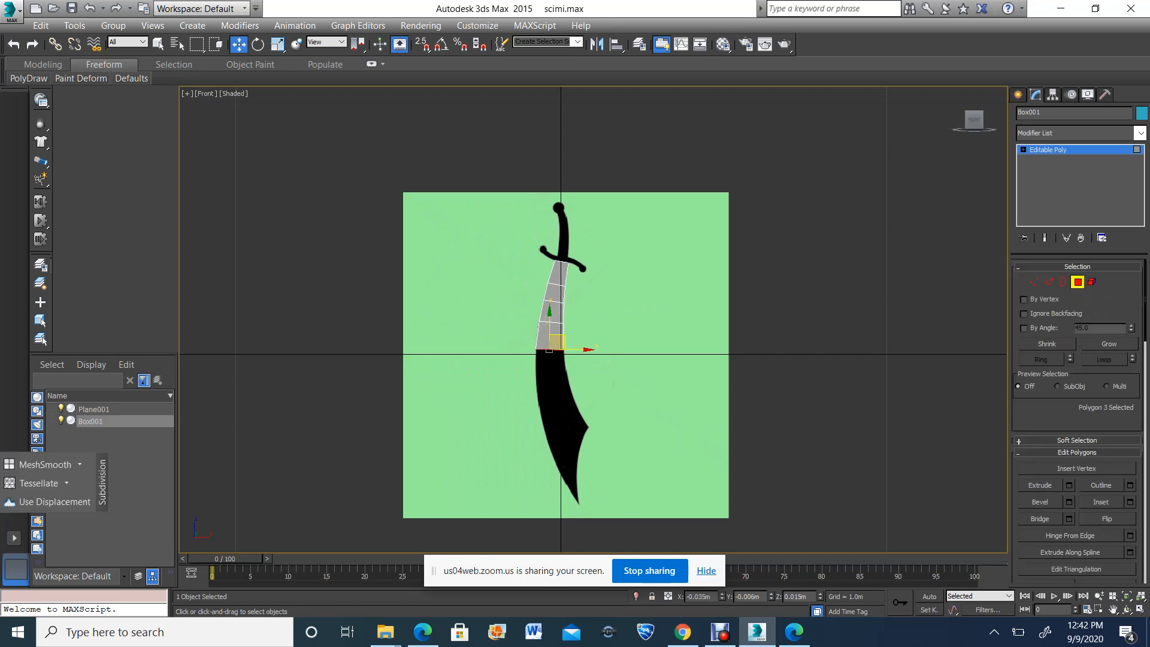
{"action": "left_click", "coordinate": [1069, 485]}
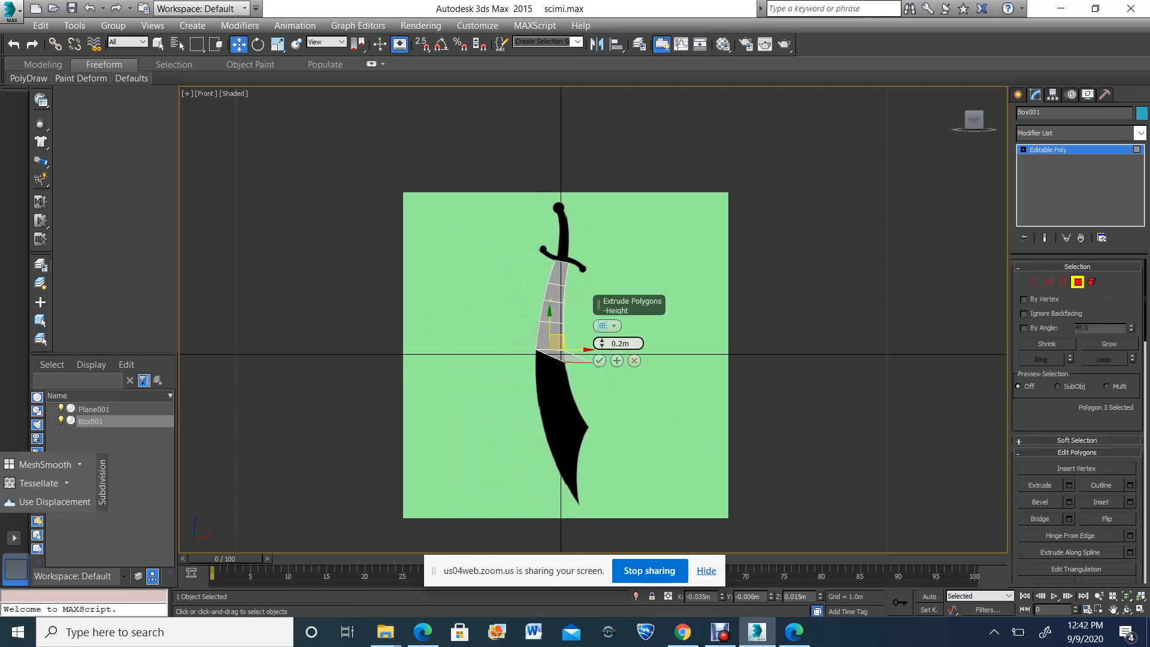
{"action": "left_click", "coordinate": [600, 361]}
{"action": "scroll", "coordinate": [529, 388], "scroll_direction": "up", "scroll_amount": 8}
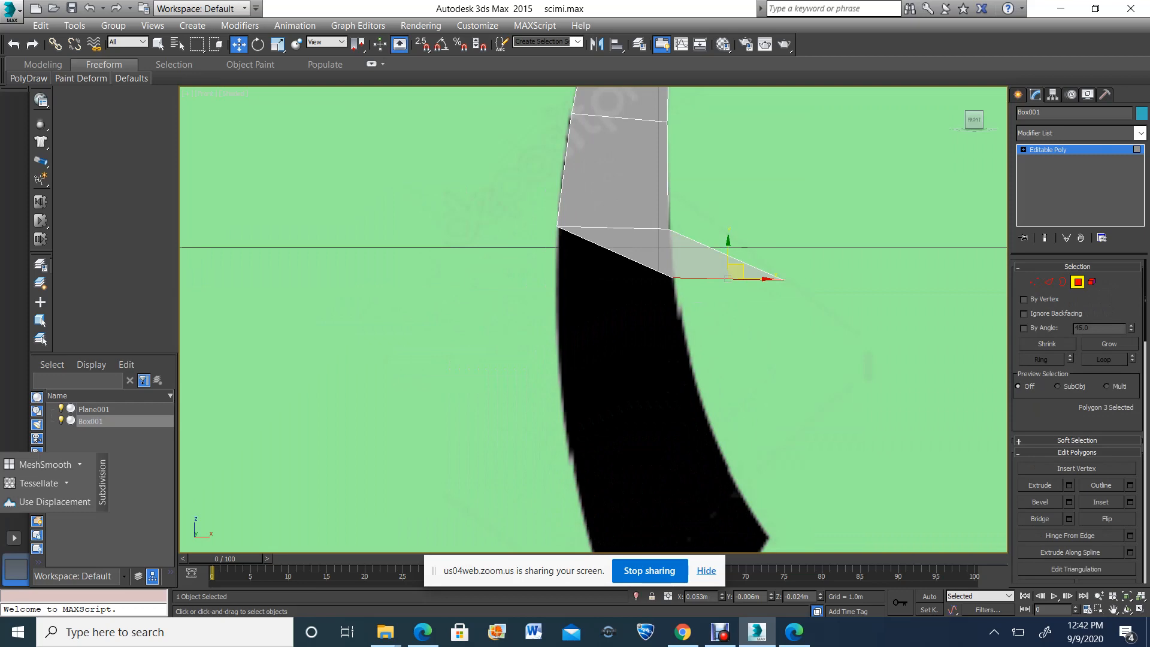
{"action": "left_click_drag", "start_coordinate": [738, 270], "coordinate": [696, 387]}
Move the end polygon down to the blade's pointed right-hand corner, and its left vertex pair to the blade's lower tip
{"action": "scroll", "coordinate": [665, 233], "scroll_direction": "down", "scroll_amount": 4}
{"action": "middle_click_drag", "start_coordinate": [659, 204], "coordinate": [608, 158], "text": "alt"}
{"action": "key", "text": "f"}
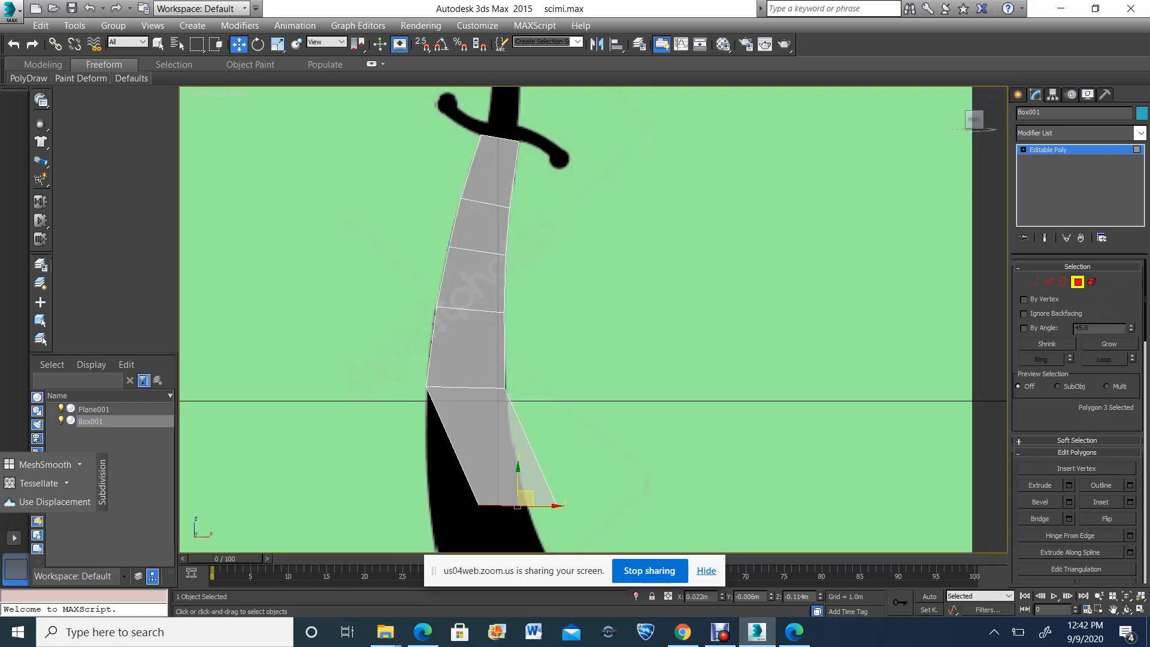
{"action": "scroll", "coordinate": [640, 313], "scroll_direction": "down", "scroll_amount": 4}
{"action": "middle_click_drag", "start_coordinate": [539, 434], "coordinate": [548, 286]}
{"action": "scroll", "coordinate": [549, 286], "scroll_direction": "up", "scroll_amount": 4}
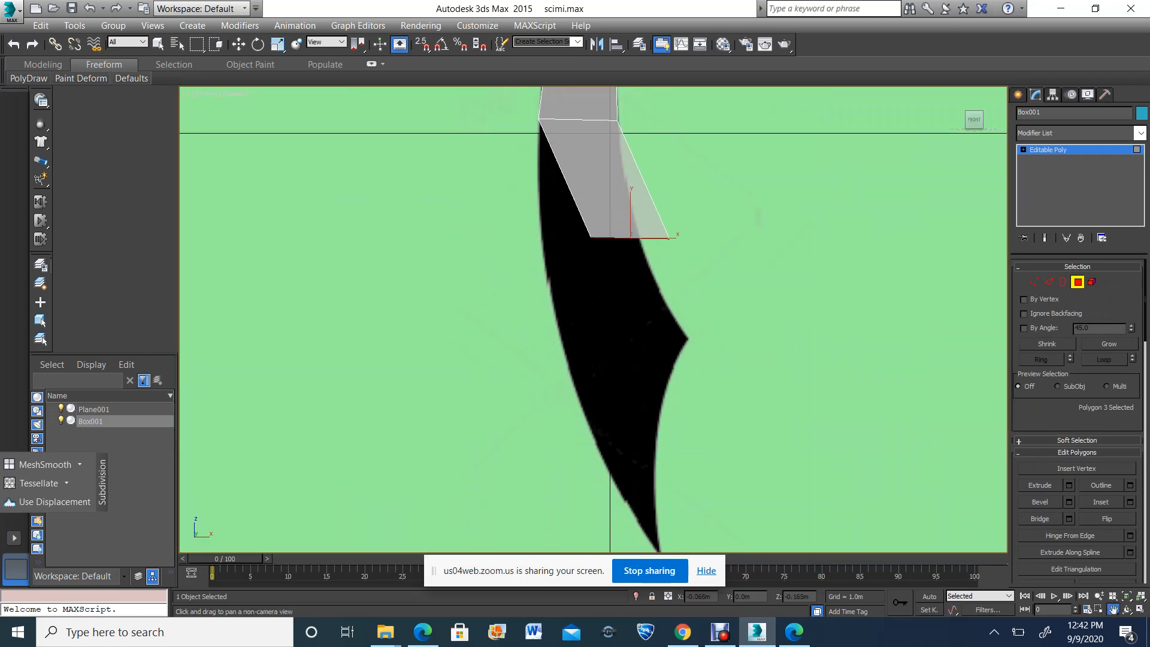
{"action": "scroll", "coordinate": [551, 297], "scroll_direction": "down", "scroll_amount": 2}
{"action": "key", "text": "w"}
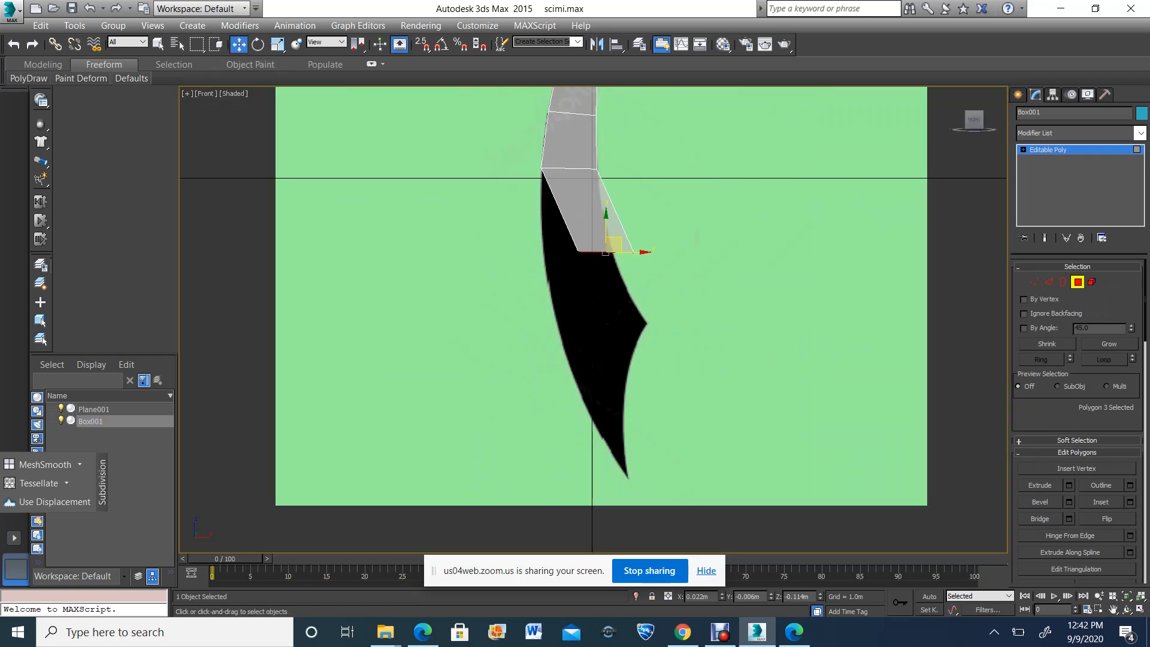
{"action": "left_click_drag", "start_coordinate": [614, 245], "coordinate": [628, 316]}
{"action": "key", "text": "1"}
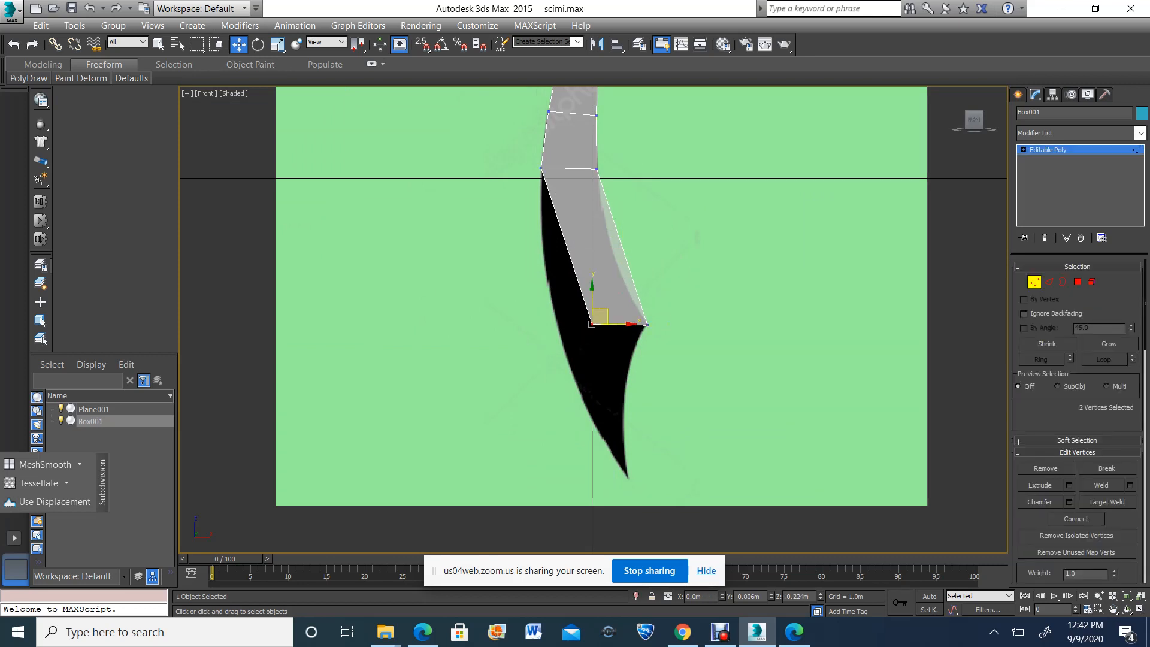
{"action": "left_click_drag", "start_coordinate": [596, 318], "coordinate": [632, 472]}
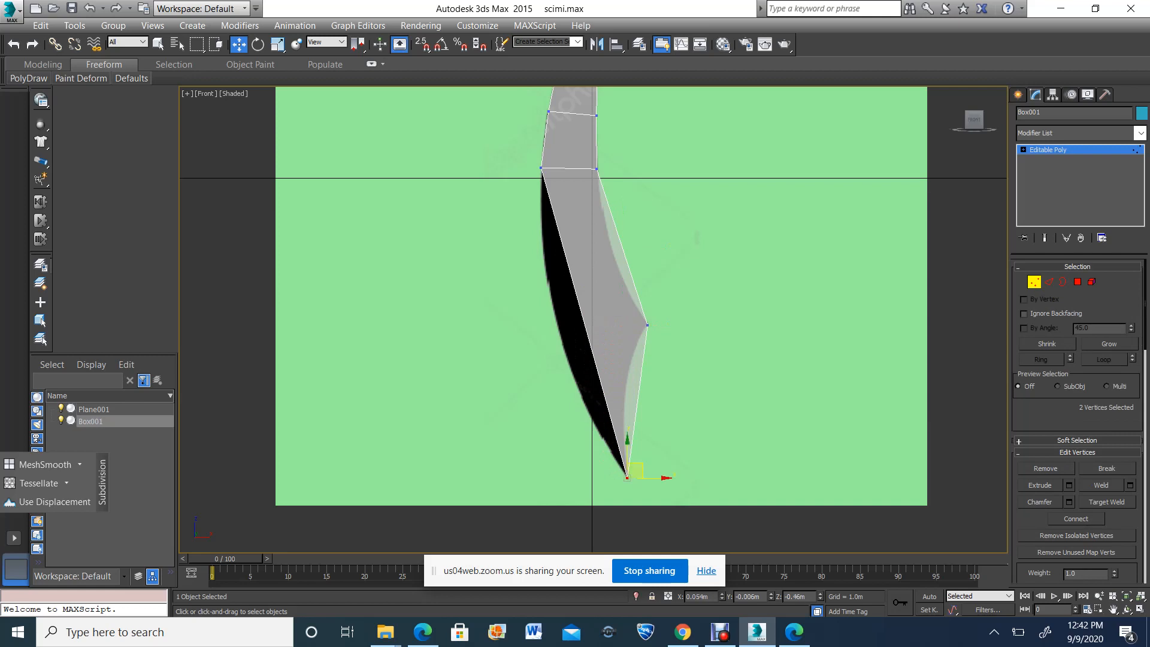
Connect the long side edges of the last segment and move the new vertex pairs onto the blade's left and right edges
{"action": "key", "text": "2"}
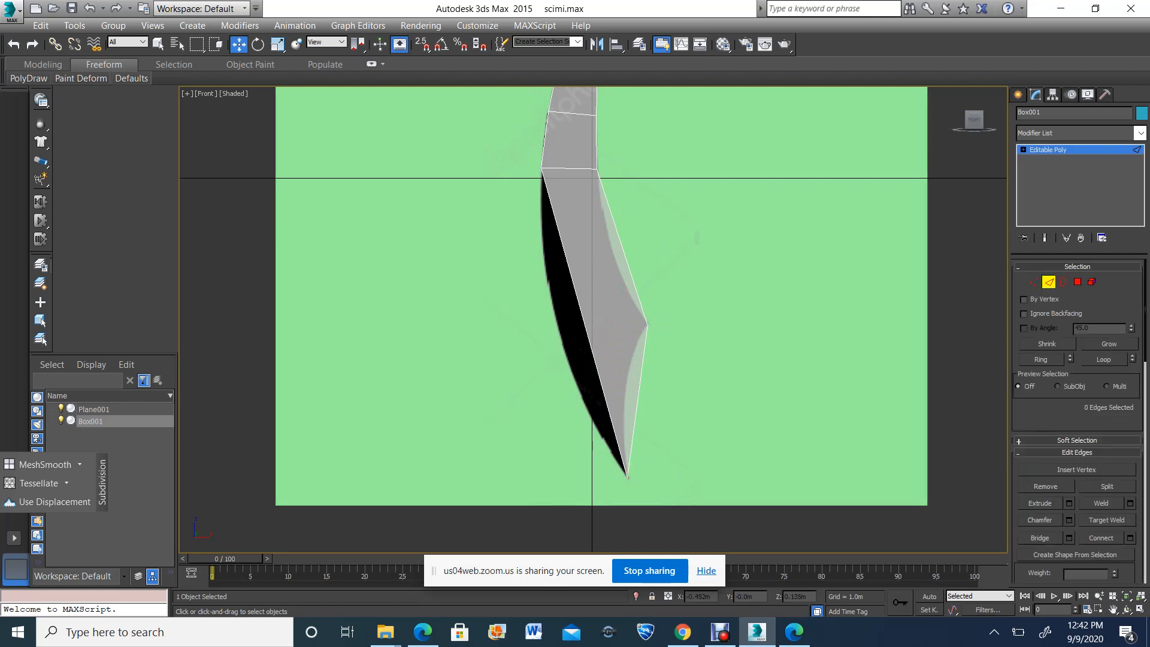
{"action": "left_click_drag", "start_coordinate": [484, 235], "coordinate": [642, 235]}
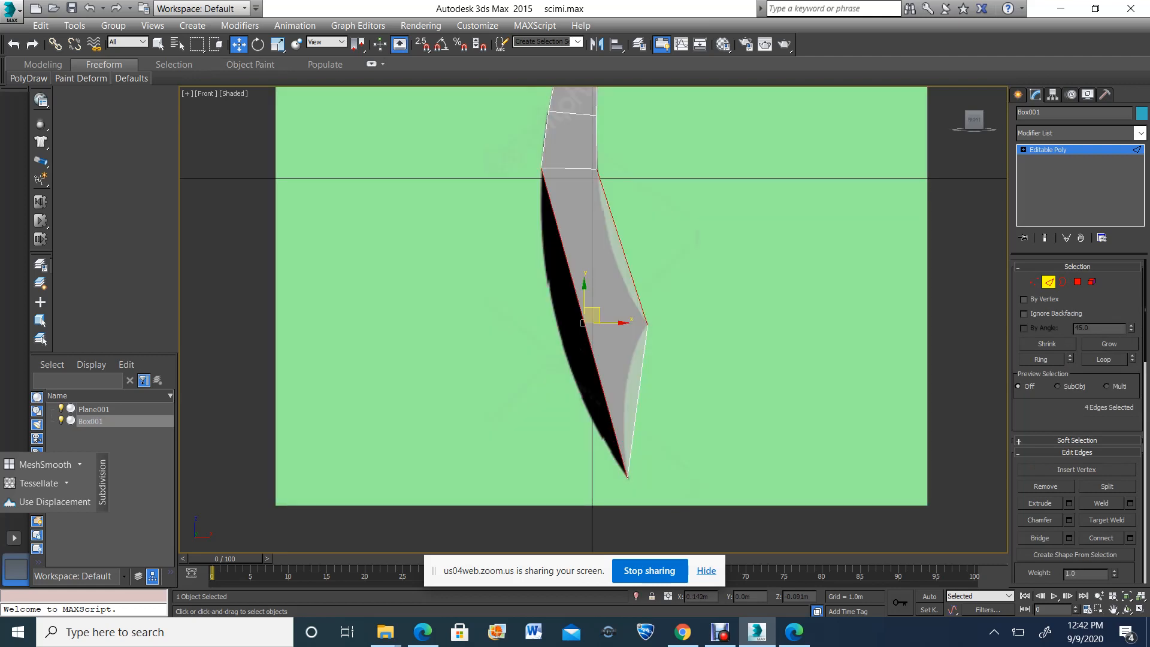
{"action": "key", "text": "ctrl+shift+e"}
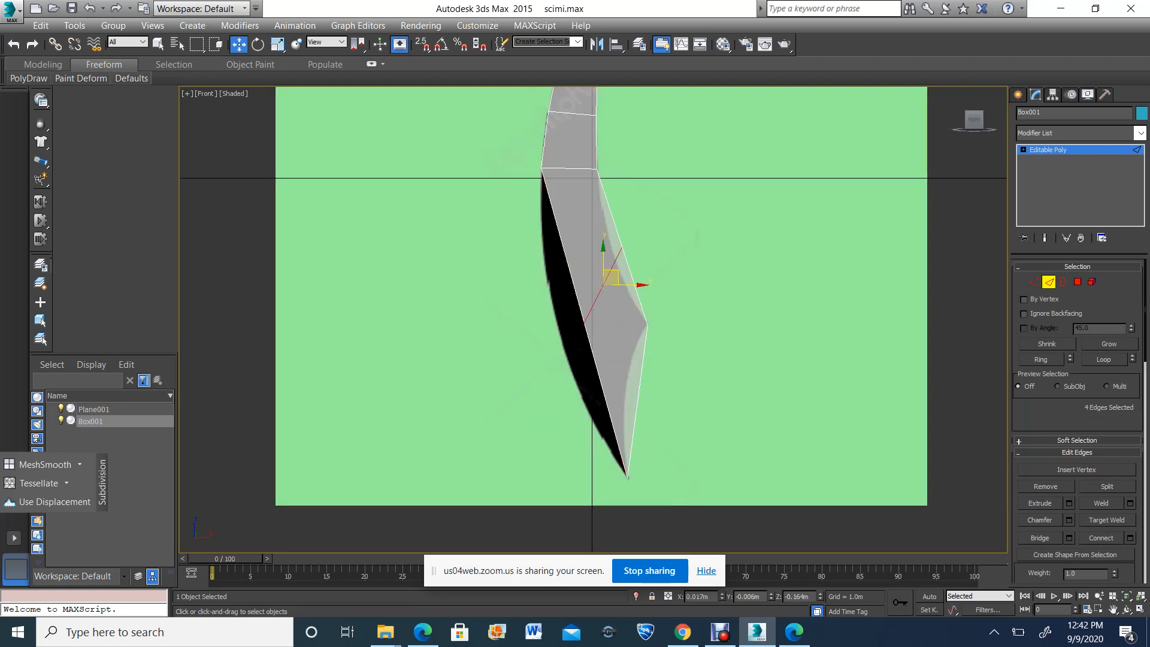
{"action": "key", "text": "1"}
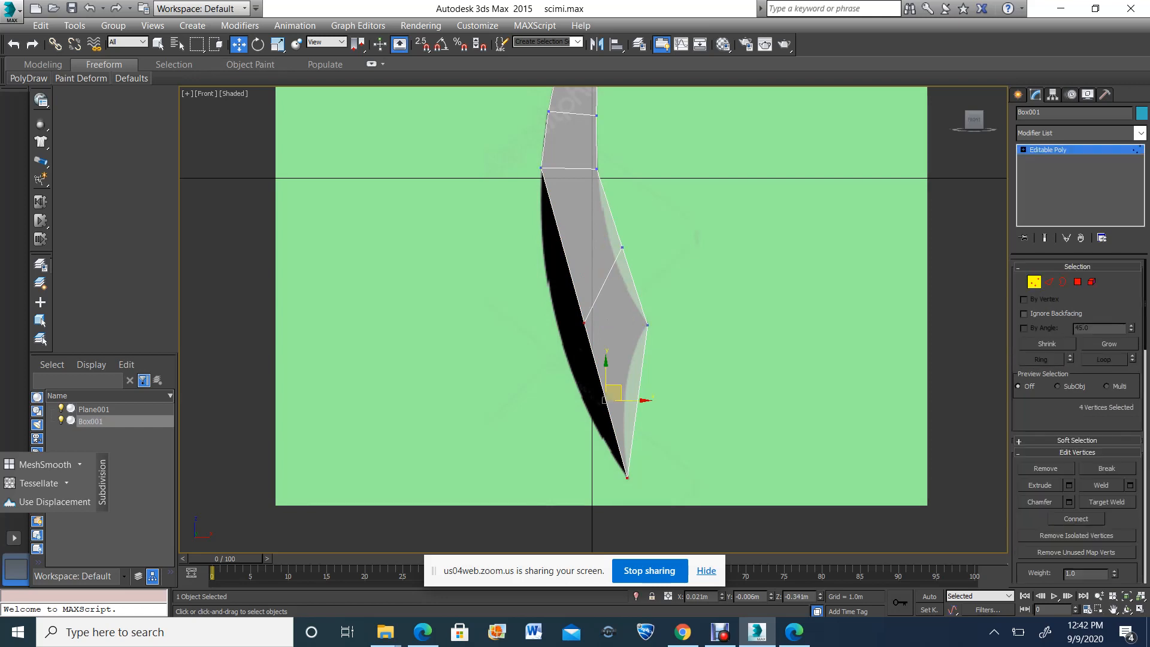
{"action": "left_click_drag", "start_coordinate": [603, 338], "coordinate": [561, 293]}
{"action": "left_click_drag", "start_coordinate": [630, 248], "coordinate": [616, 249]}
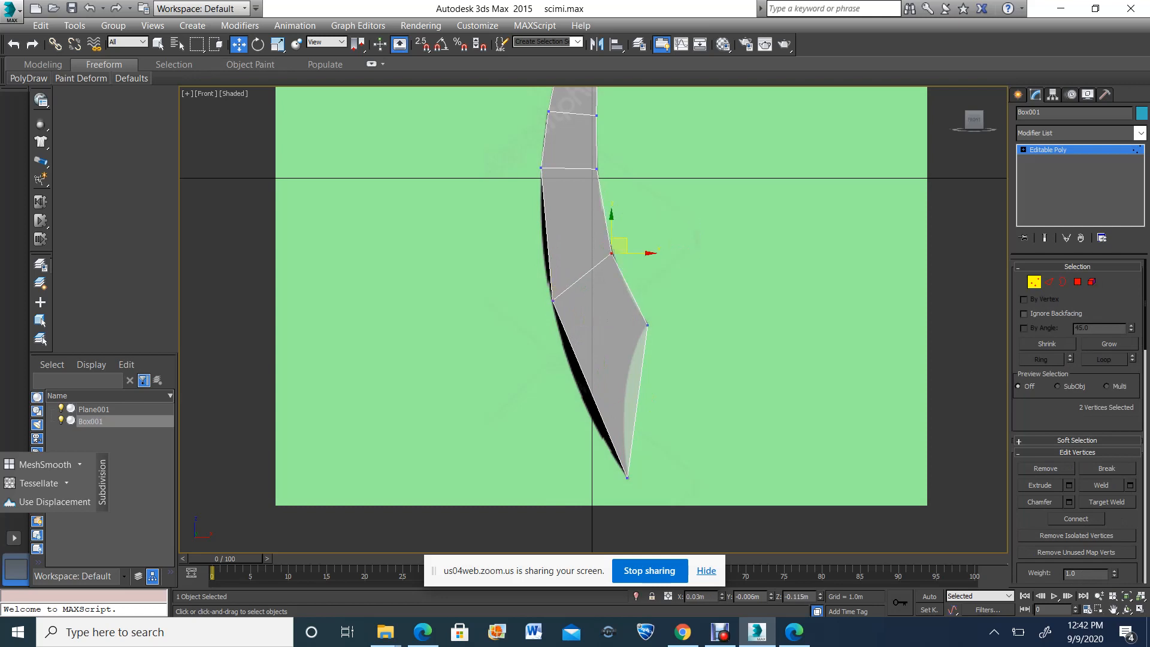
Connect the side edges of the segment just above the new division to add another cross division
{"action": "key", "text": "2"}
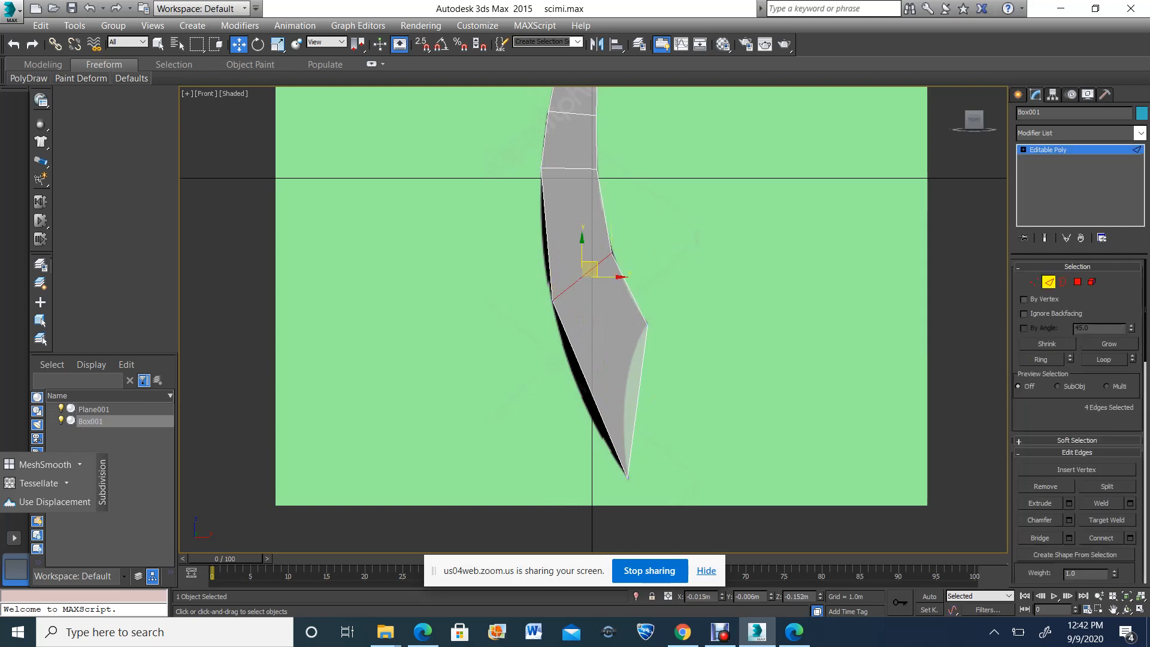
{"action": "left_click_drag", "start_coordinate": [501, 211], "coordinate": [670, 214]}
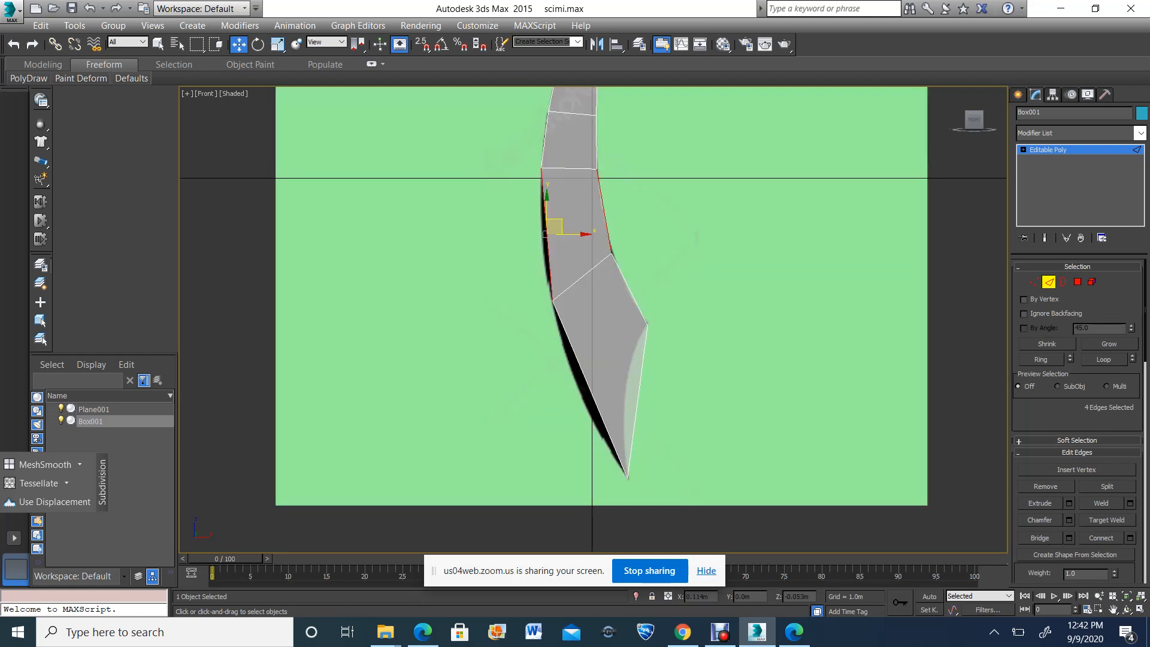
{"action": "key", "text": "ctrl+shift+e"}
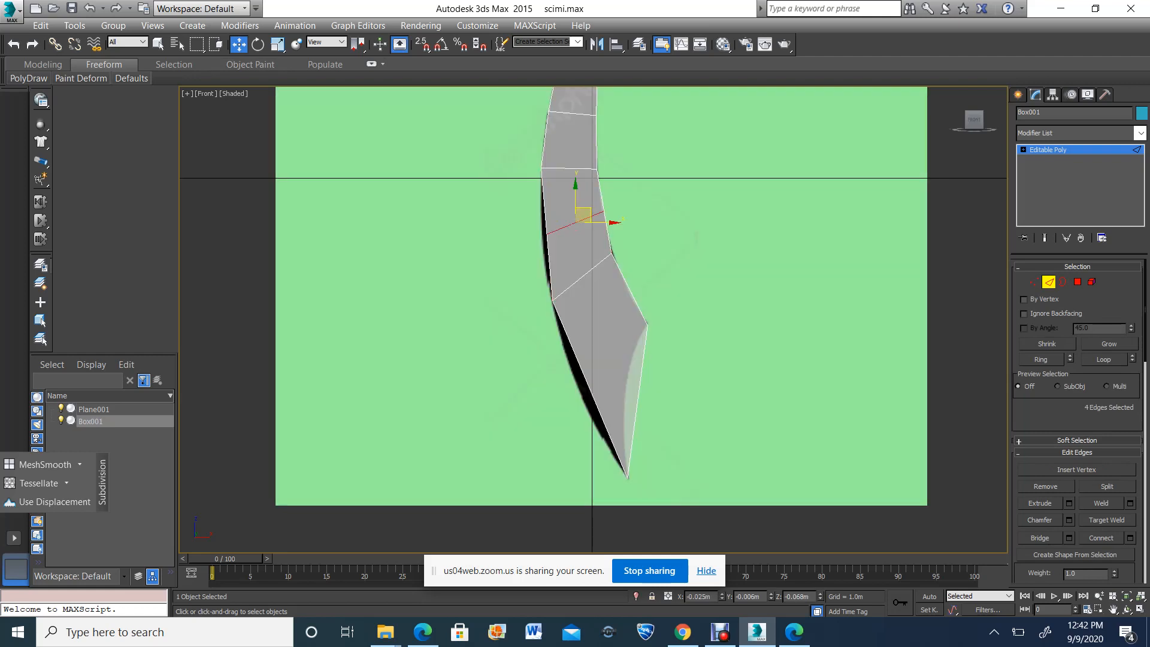
Connect the lowest segment's left side edges with the right side edges above the corner to divide it
{"action": "left_click", "coordinate": [582, 375]}
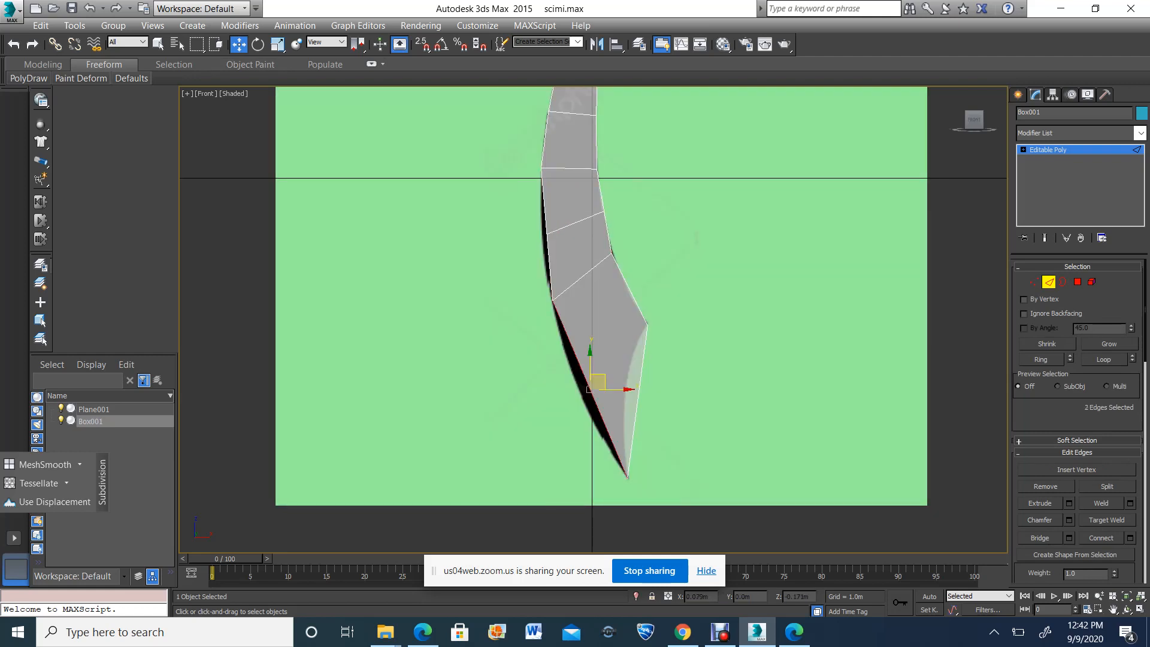
{"action": "left_click_drag", "start_coordinate": [644, 286], "coordinate": [622, 306], "text": "ctrl"}
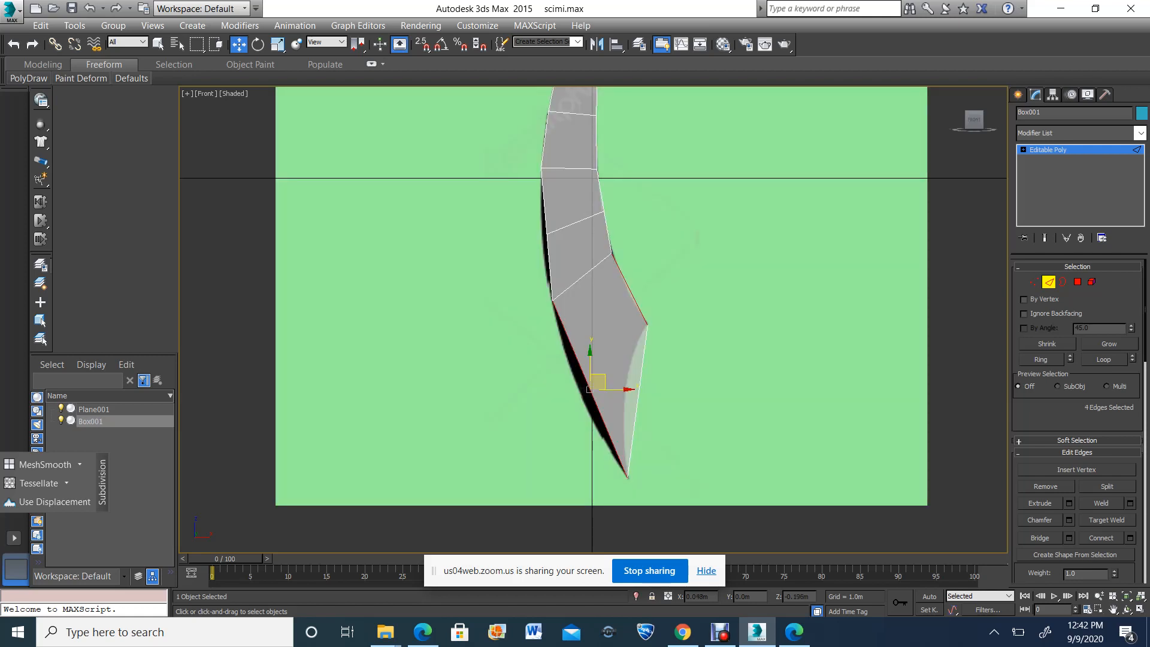
{"action": "key", "text": "ctrl+shift+e"}
Move the vertex pairs of both new divisions onto the reference blade's left and right outlines
{"action": "key", "text": "1"}
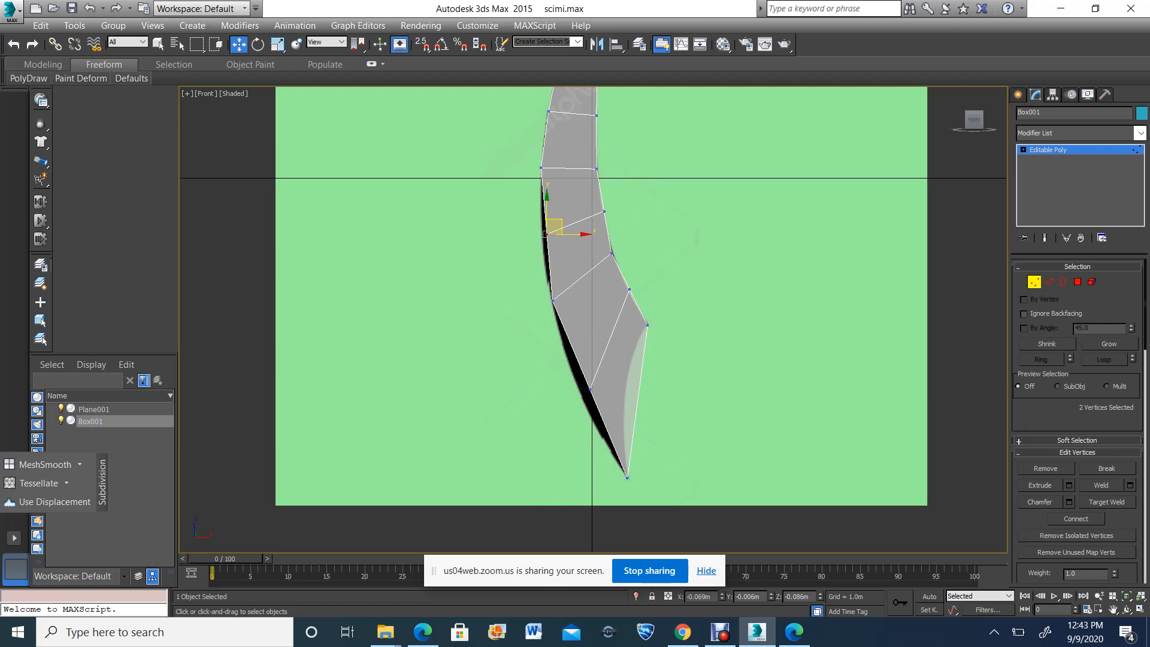
{"action": "left_click_drag", "start_coordinate": [572, 234], "coordinate": [566, 234]}
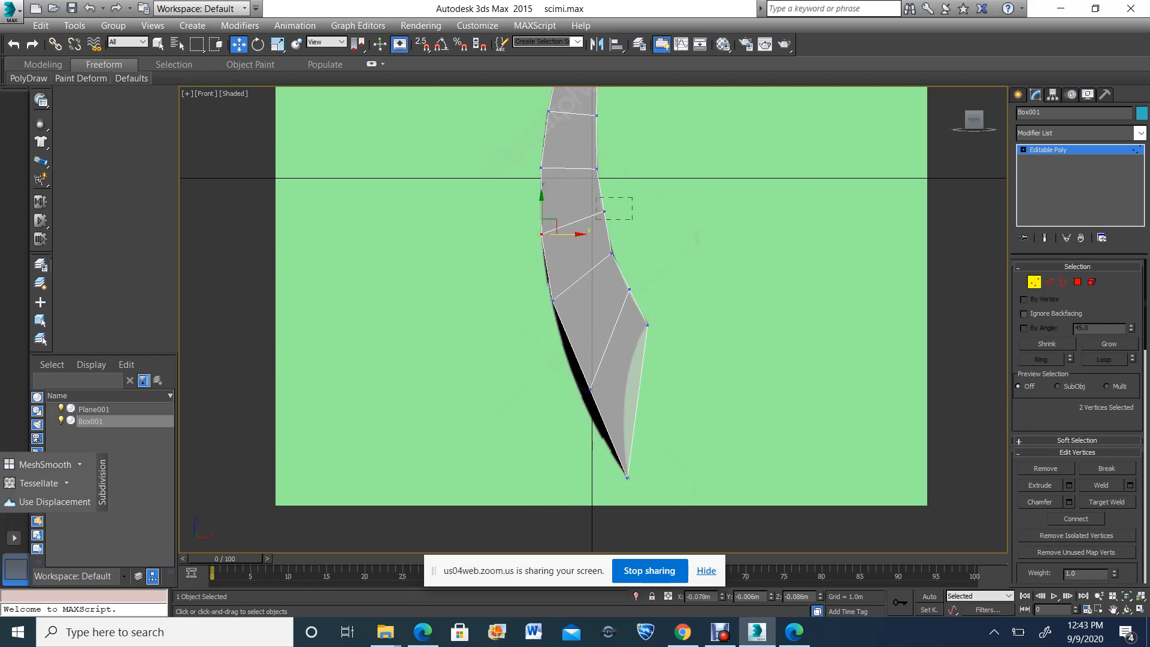
{"action": "left_click_drag", "start_coordinate": [632, 219], "coordinate": [631, 211]}
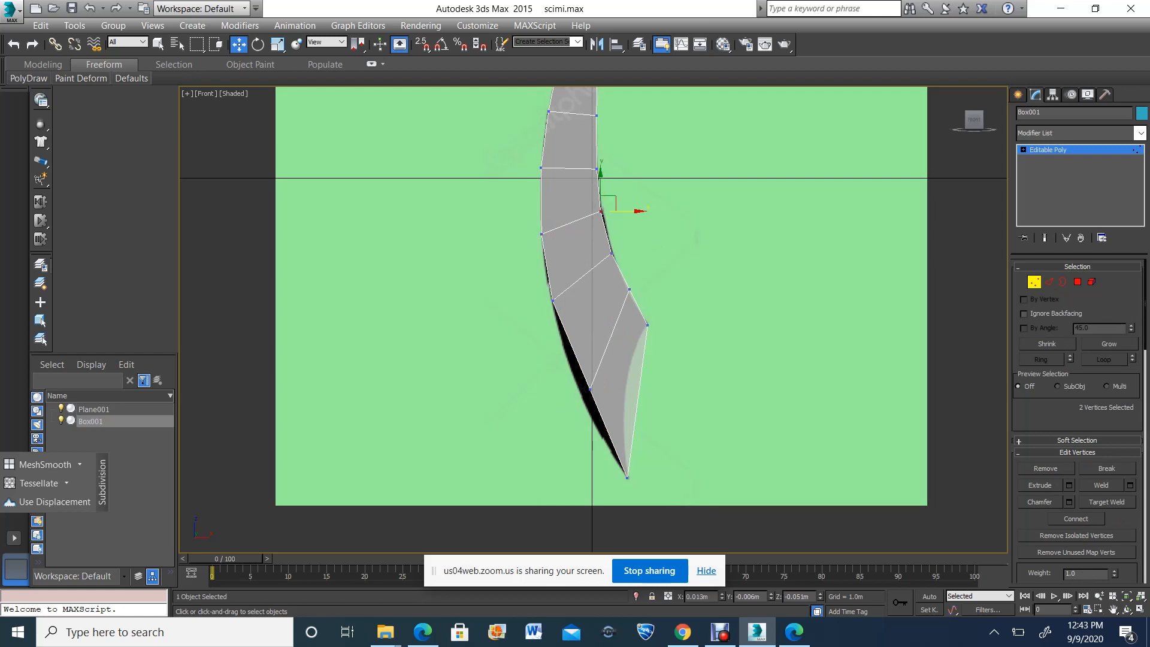
{"action": "mouse_move", "coordinate": [579, 378]}
{"action": "left_mouse_down"}
{"action": "mouse_move", "coordinate": [601, 400]}
{"action": "mouse_move", "coordinate": [583, 370]}
{"action": "left_mouse_up"}
{"action": "mouse_move", "coordinate": [619, 279]}
{"action": "left_mouse_down"}
{"action": "mouse_move", "coordinate": [640, 300]}
{"action": "mouse_move", "coordinate": [634, 285]}
{"action": "left_mouse_up"}
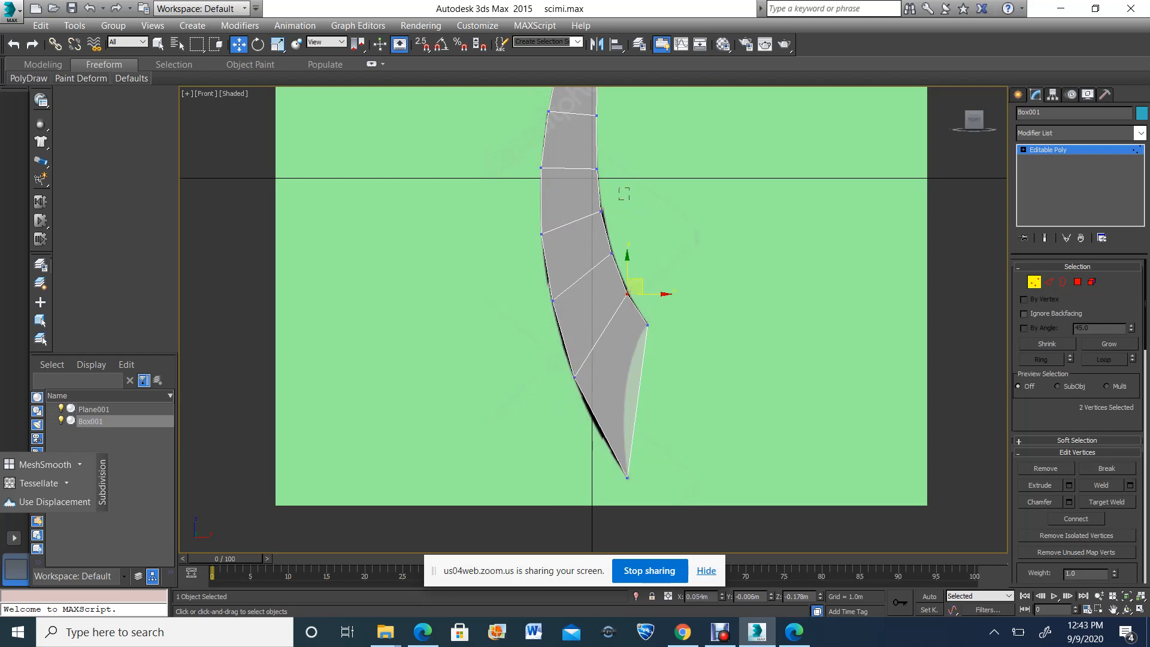
{"action": "mouse_move", "coordinate": [618, 200]}
{"action": "left_mouse_down"}
{"action": "mouse_move", "coordinate": [592, 222]}
{"action": "mouse_move", "coordinate": [606, 203]}
{"action": "left_mouse_up"}
Connect the ring of the blade's cross edges, including the slanted tip edge, to add a lengthwise division down the middle
{"action": "scroll", "coordinate": [608, 212], "scroll_direction": "up", "scroll_amount": 2}
{"action": "scroll", "coordinate": [623, 222], "scroll_direction": "down", "scroll_amount": 3}
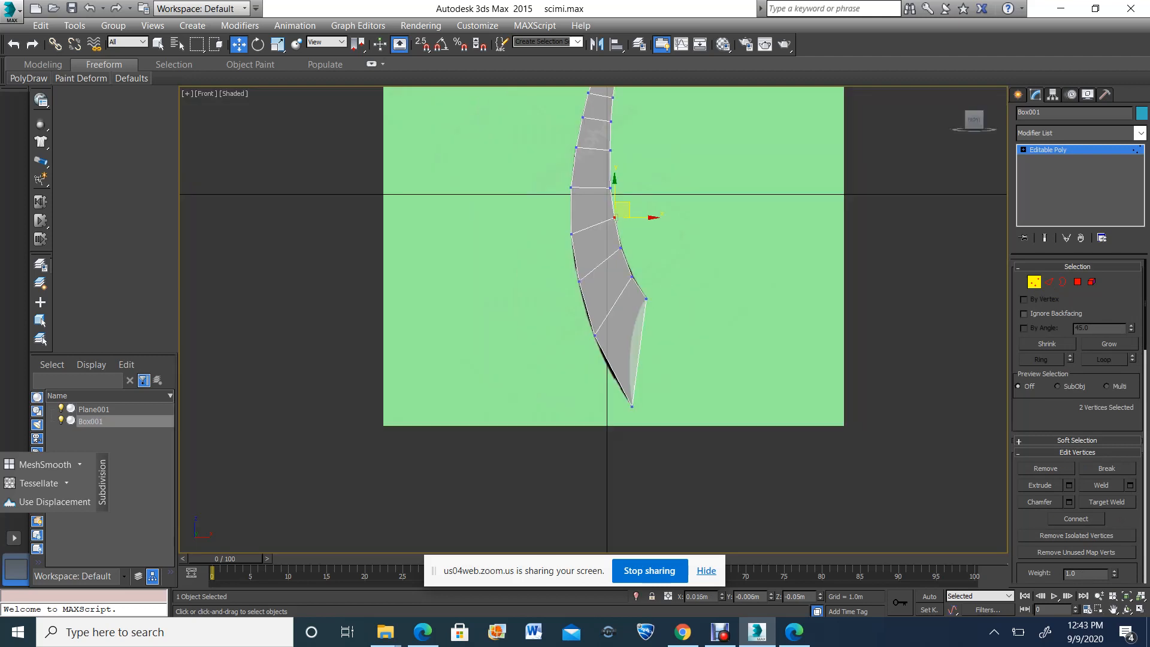
{"action": "scroll", "coordinate": [623, 235], "scroll_direction": "down", "scroll_amount": 2}
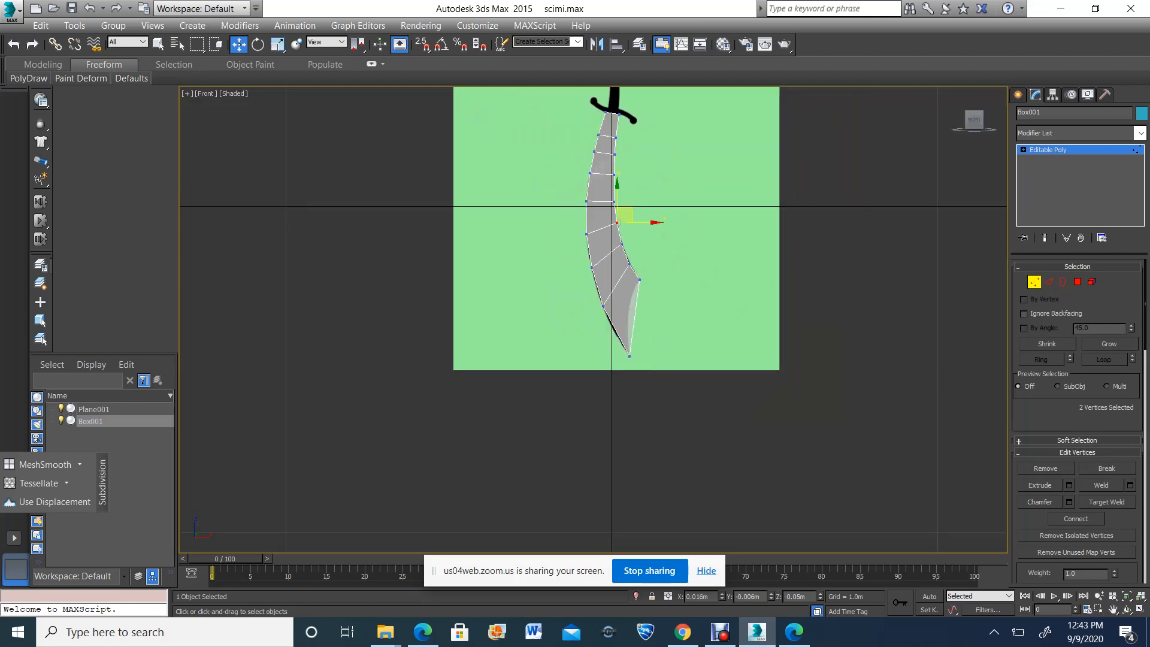
{"action": "left_click", "coordinate": [1049, 281]}
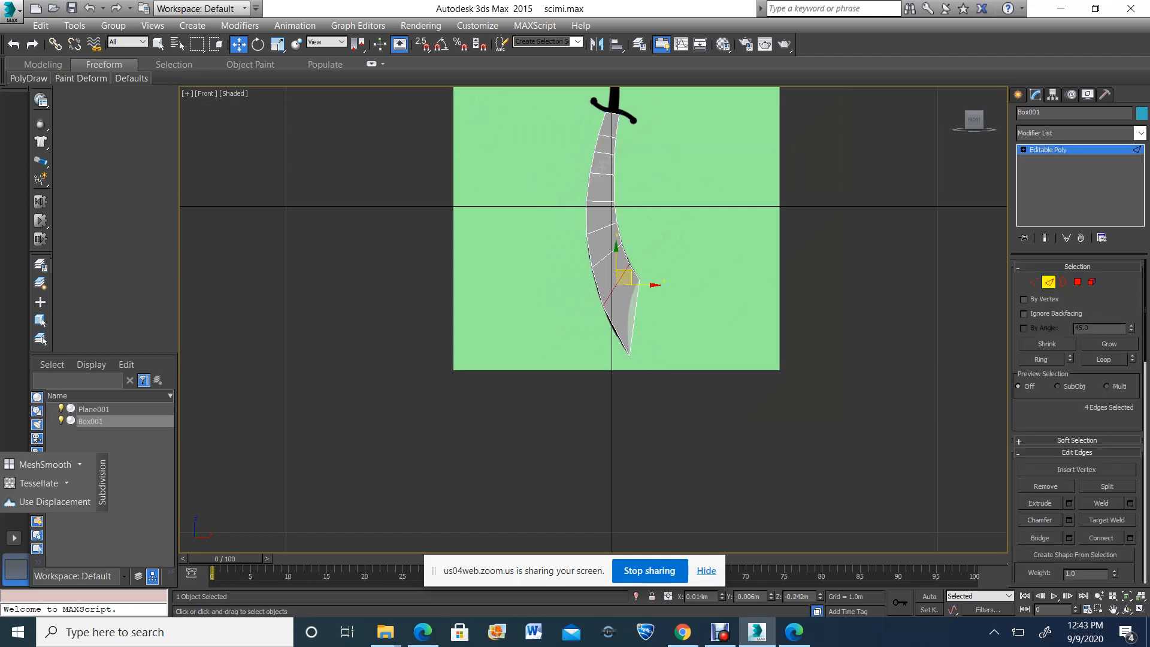
{"action": "left_click", "coordinate": [659, 330]}
{"action": "left_click_drag", "start_coordinate": [661, 323], "coordinate": [626, 308]}
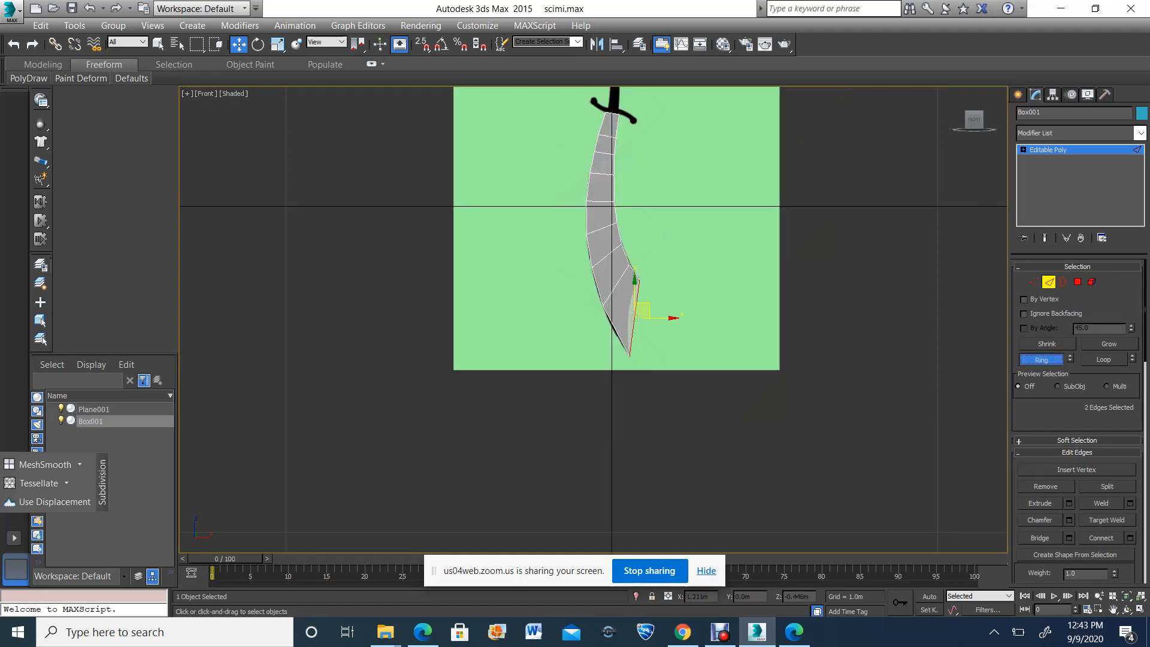
{"action": "left_click", "coordinate": [1042, 359]}
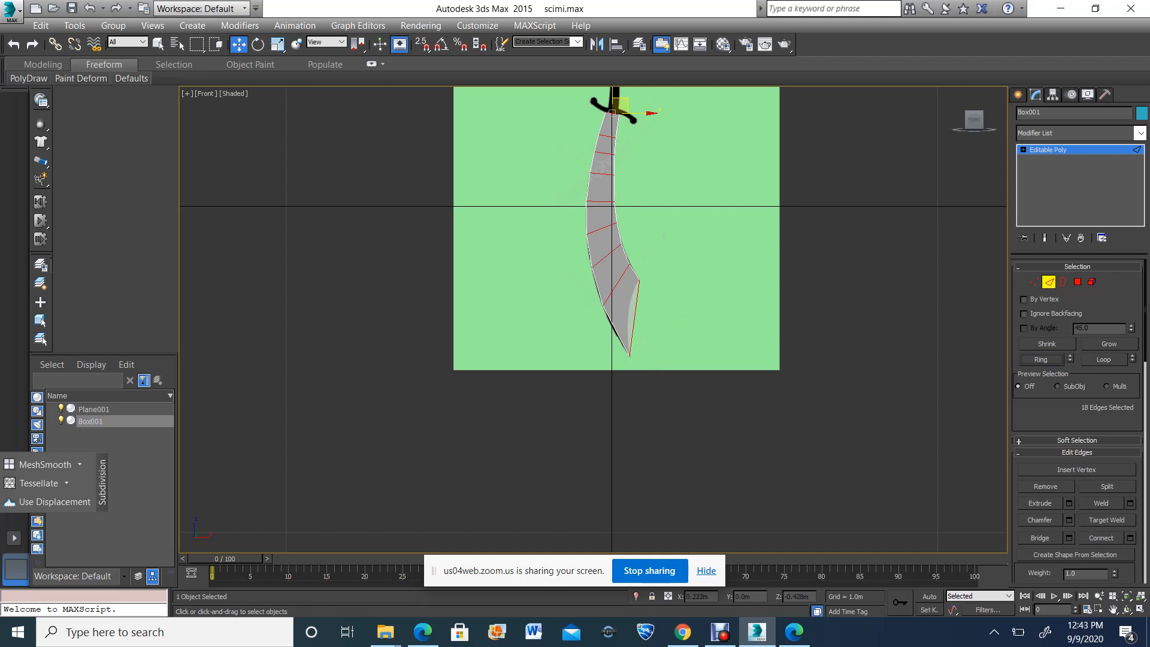
{"action": "left_click", "coordinate": [677, 305]}
{"action": "left_click_drag", "start_coordinate": [672, 305], "coordinate": [627, 322]}
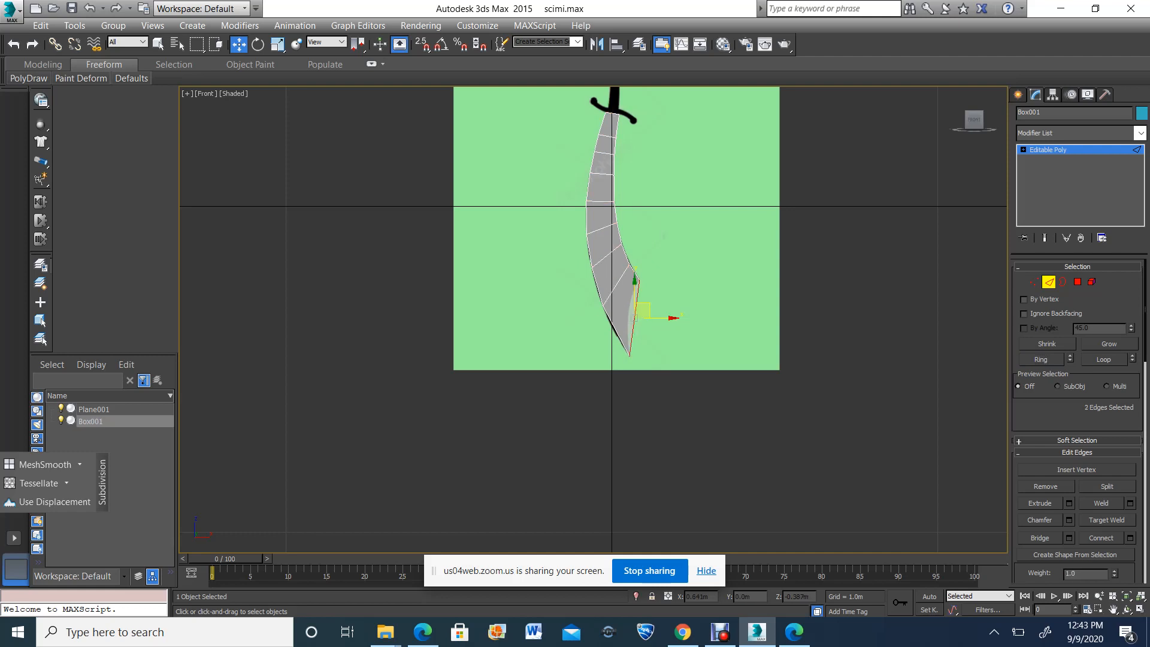
{"action": "left_click", "coordinate": [1041, 360]}
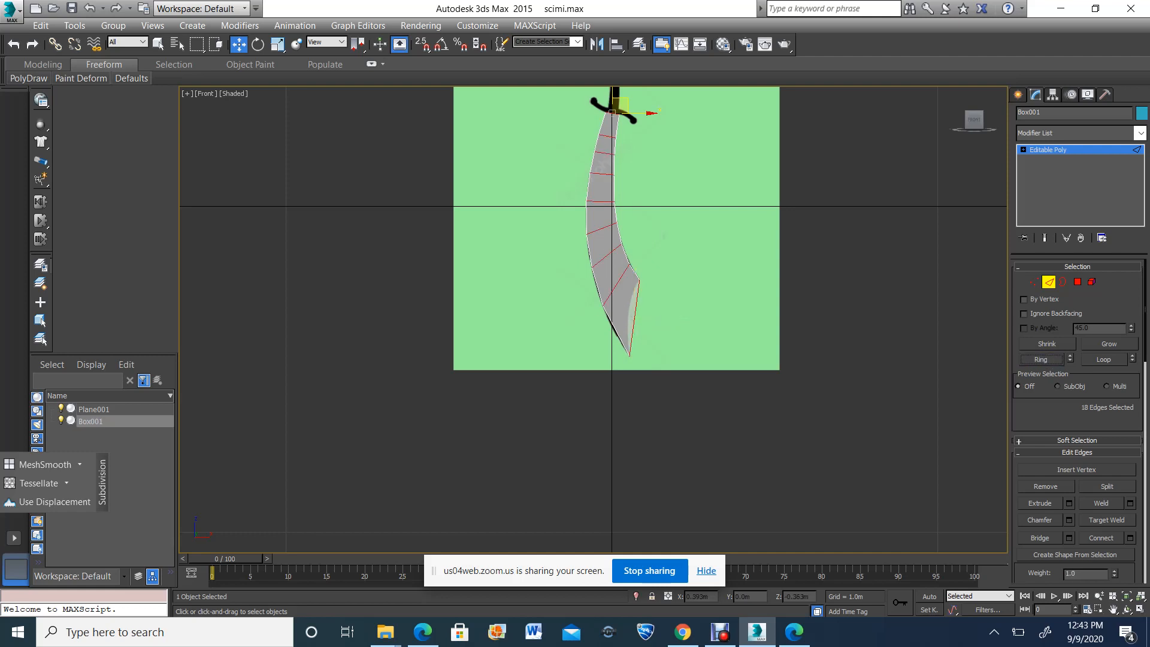
{"action": "key", "text": "ctrl+shift+e"}
Move the middle vertex pair on the slanted tip edge inward onto the reference blade's concave outline
{"action": "scroll", "coordinate": [628, 312], "scroll_direction": "up", "scroll_amount": 6}
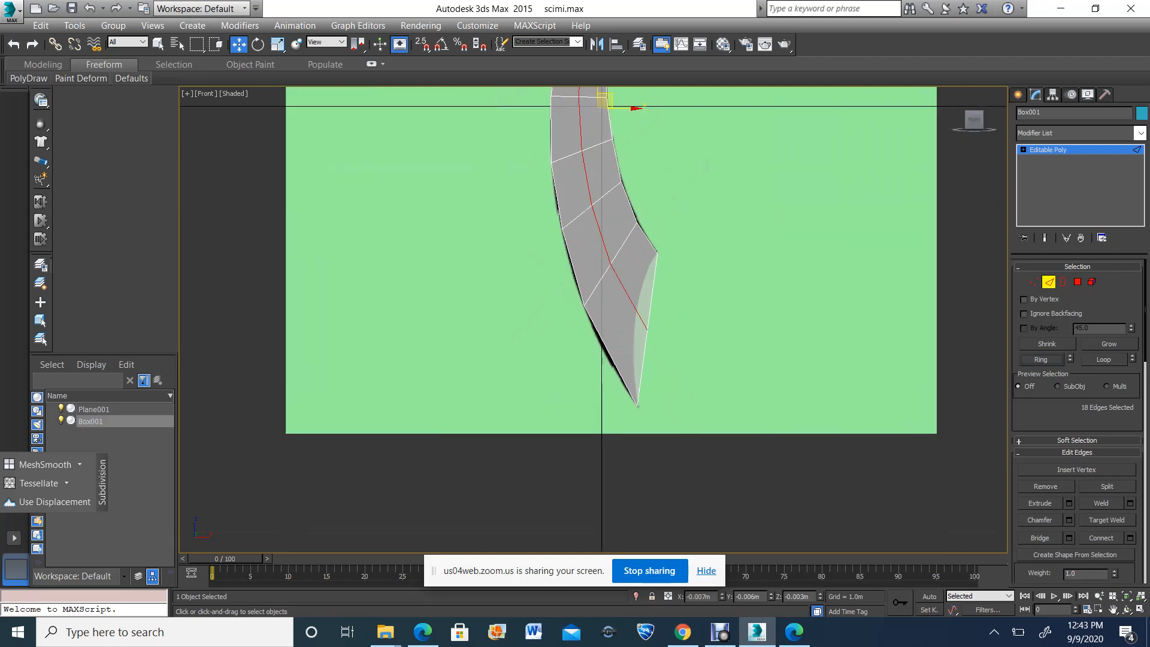
{"action": "scroll", "coordinate": [629, 312], "scroll_direction": "down", "scroll_amount": 2}
{"action": "key", "text": "1"}
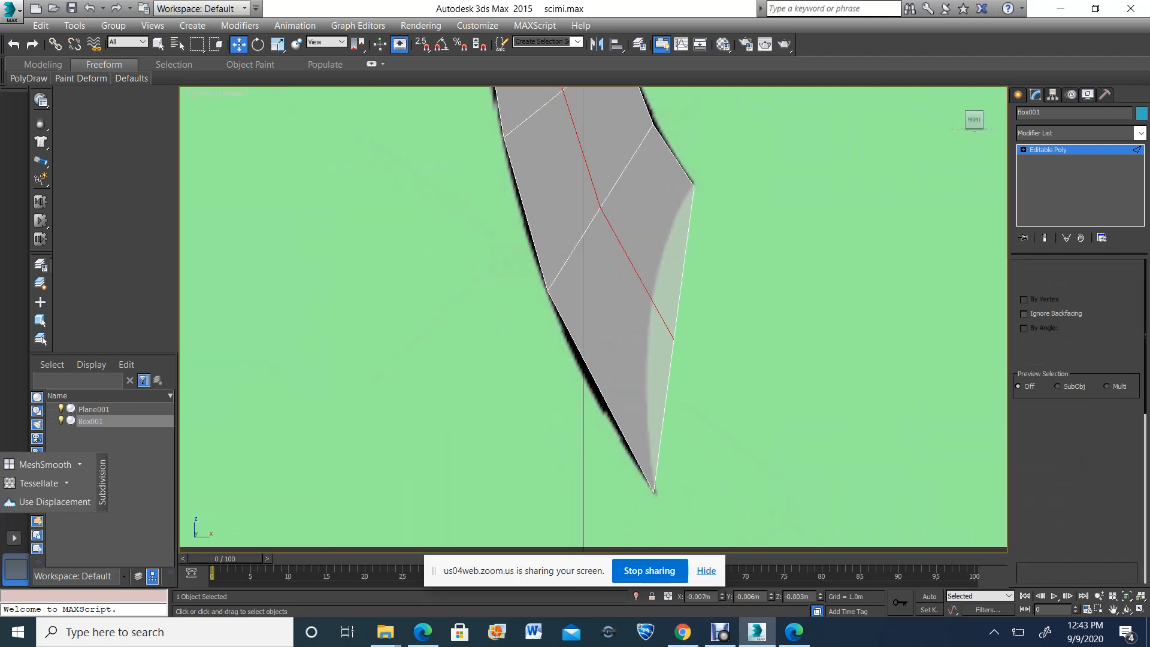
{"action": "left_click_drag", "start_coordinate": [677, 354], "coordinate": [660, 298]}
{"action": "scroll", "coordinate": [664, 327], "scroll_direction": "down", "scroll_amount": 5}
{"action": "scroll", "coordinate": [662, 313], "scroll_direction": "up", "scroll_amount": 1}
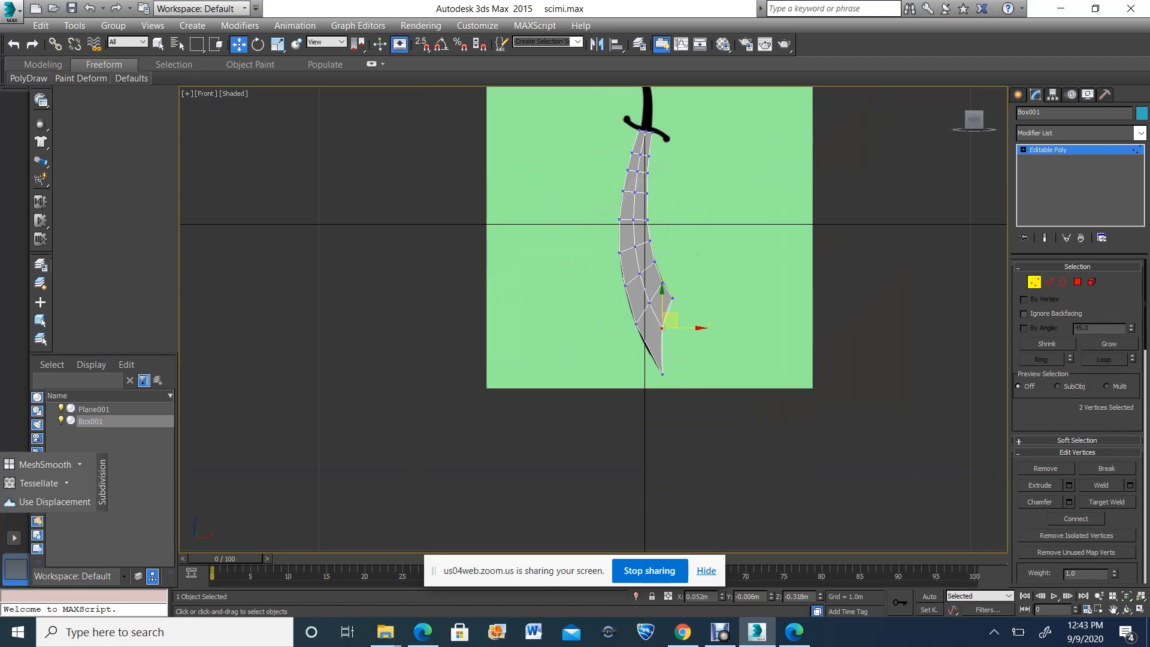
{"action": "left_click", "coordinate": [1113, 609]}
{"action": "left_click_drag", "start_coordinate": [665, 184], "coordinate": [625, 373]}
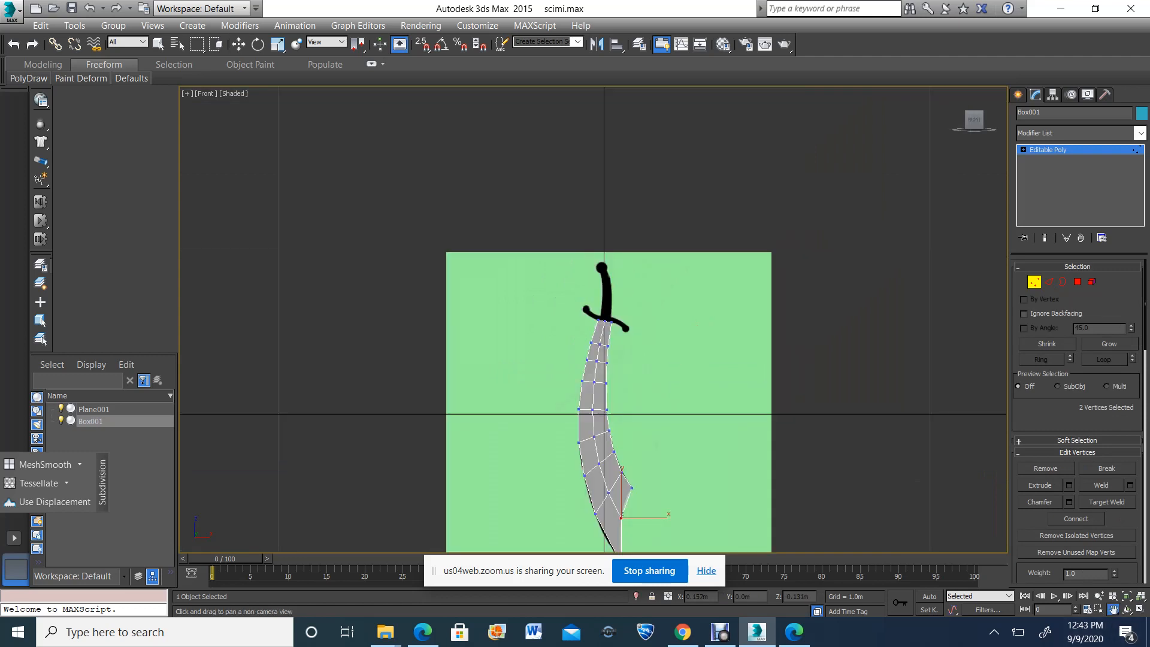
{"action": "scroll", "coordinate": [625, 373], "scroll_direction": "up", "scroll_amount": 8}
{"action": "scroll", "coordinate": [576, 252], "scroll_direction": "up", "scroll_amount": 3}
{"action": "middle_click_drag", "start_coordinate": [605, 155], "coordinate": [718, 528]}
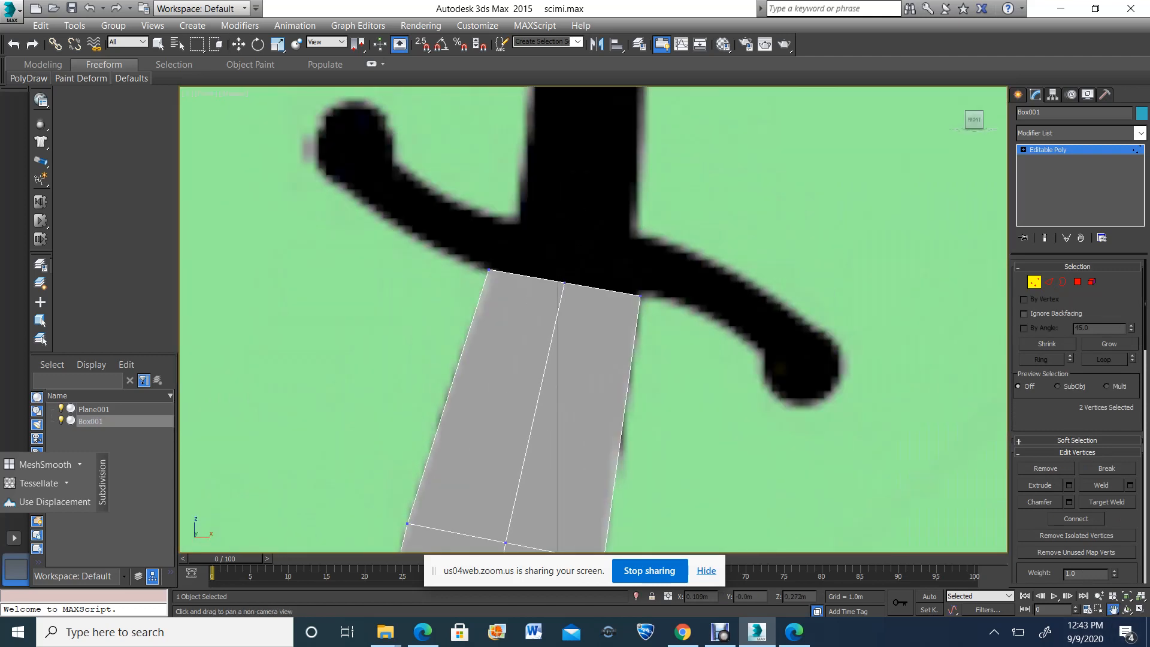
{"action": "left_click", "coordinate": [1078, 282]}
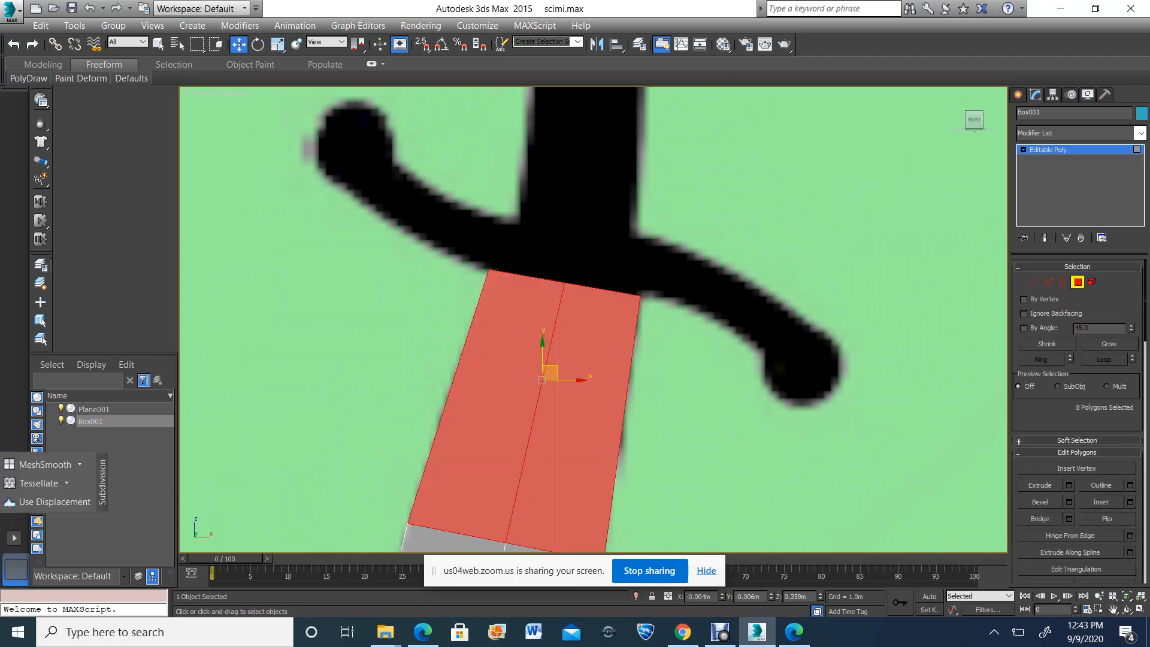
{"action": "scroll", "coordinate": [542, 230], "scroll_direction": "down", "scroll_amount": 6}
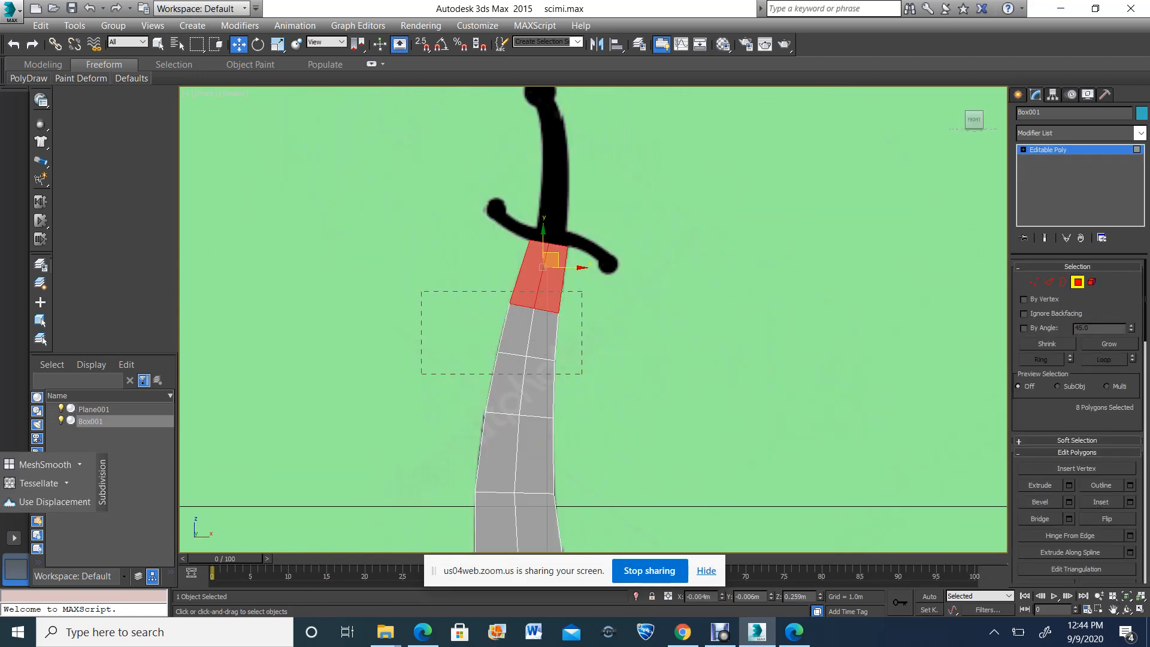
{"action": "left_click_drag", "start_coordinate": [421, 292], "coordinate": [582, 374], "text": "alt"}
{"action": "key", "text": "Delete"}
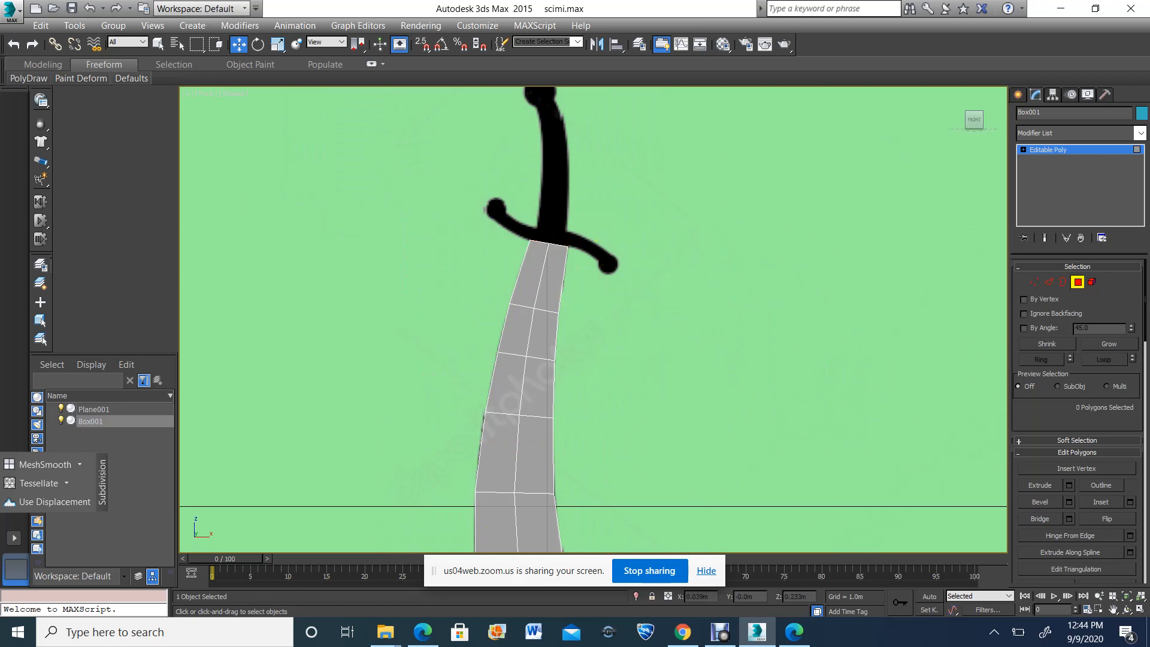
Examine the blade model against the reference image in an orbited perspective view
{"action": "scroll", "coordinate": [702, 312], "scroll_direction": "down", "scroll_amount": 3}
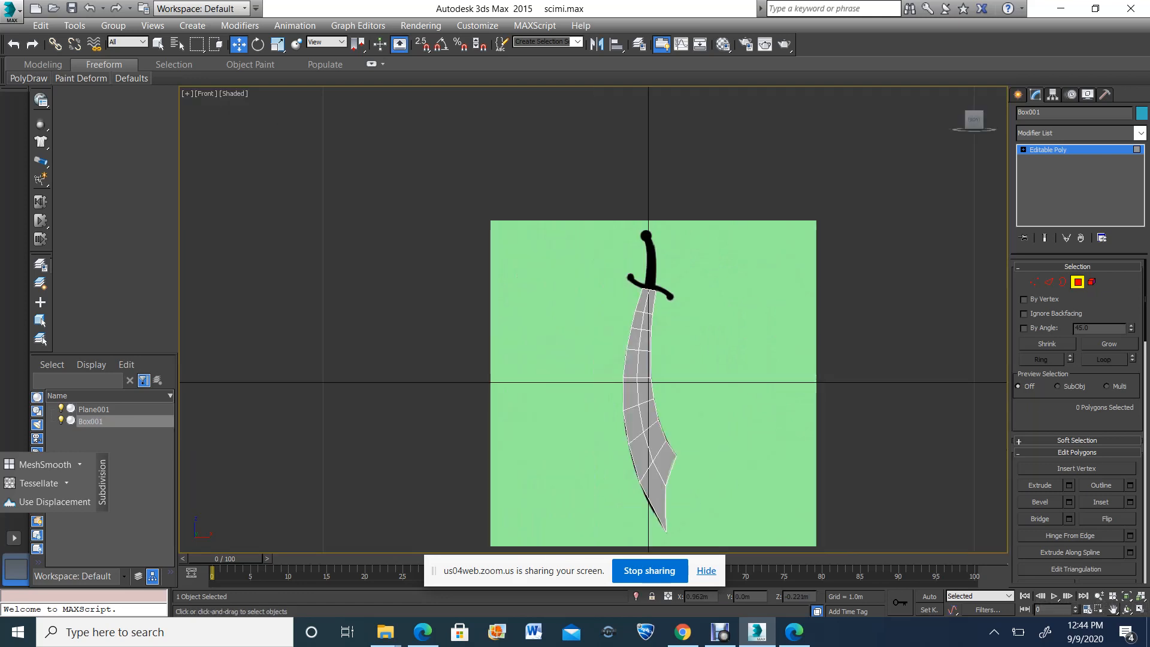
{"action": "left_click", "coordinate": [1114, 609]}
{"action": "left_click", "coordinate": [1140, 609]}
{"action": "left_click", "coordinate": [1127, 609]}
{"action": "left_click_drag", "start_coordinate": [778, 497], "coordinate": [791, 477]}
{"action": "scroll", "coordinate": [809, 407], "scroll_direction": "up", "scroll_amount": 3}
{"action": "scroll", "coordinate": [787, 491], "scroll_direction": "down", "scroll_amount": 4}
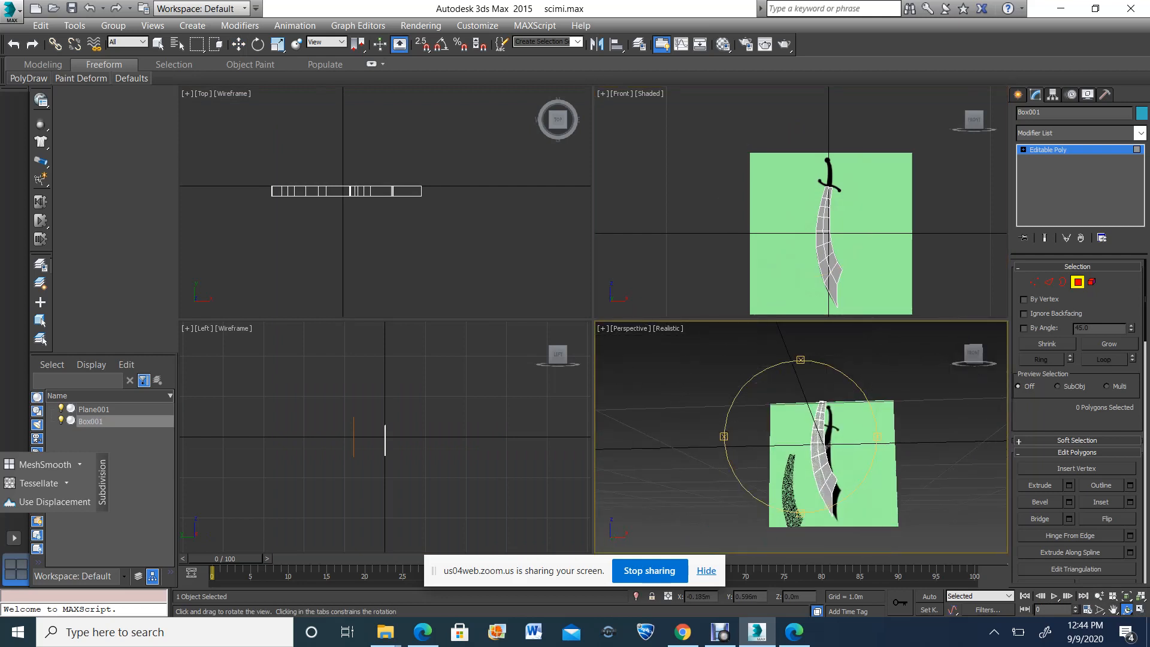
Exit polygon editing and move the whole blade left along X to about -0.963 m, clear of the reference image
{"action": "left_click", "coordinate": [1114, 609]}
{"action": "left_click_drag", "start_coordinate": [985, 225], "coordinate": [955, 212]}
{"action": "right_click", "coordinate": [955, 212]}
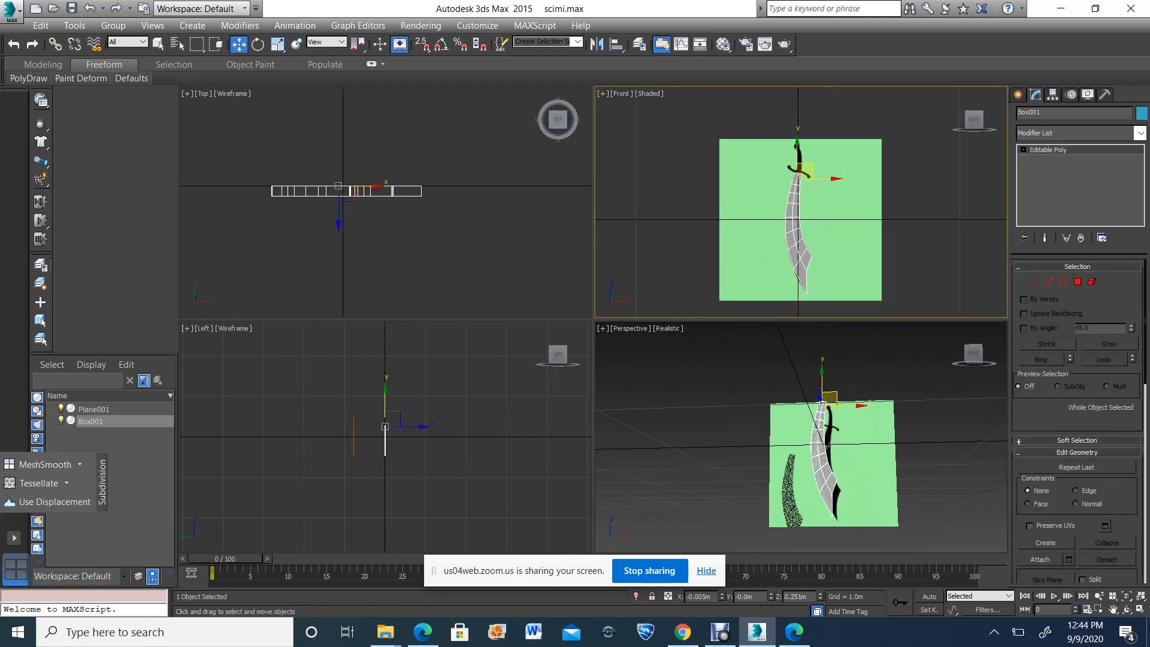
{"action": "left_click", "coordinate": [1113, 610]}
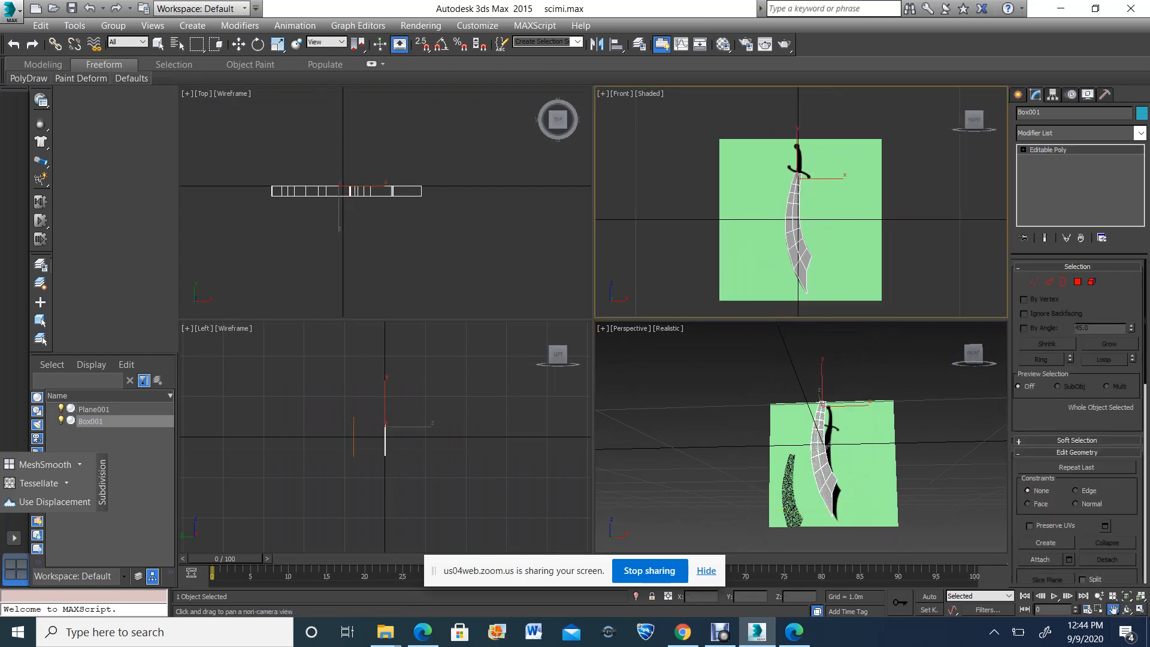
{"action": "left_click", "coordinate": [1140, 609]}
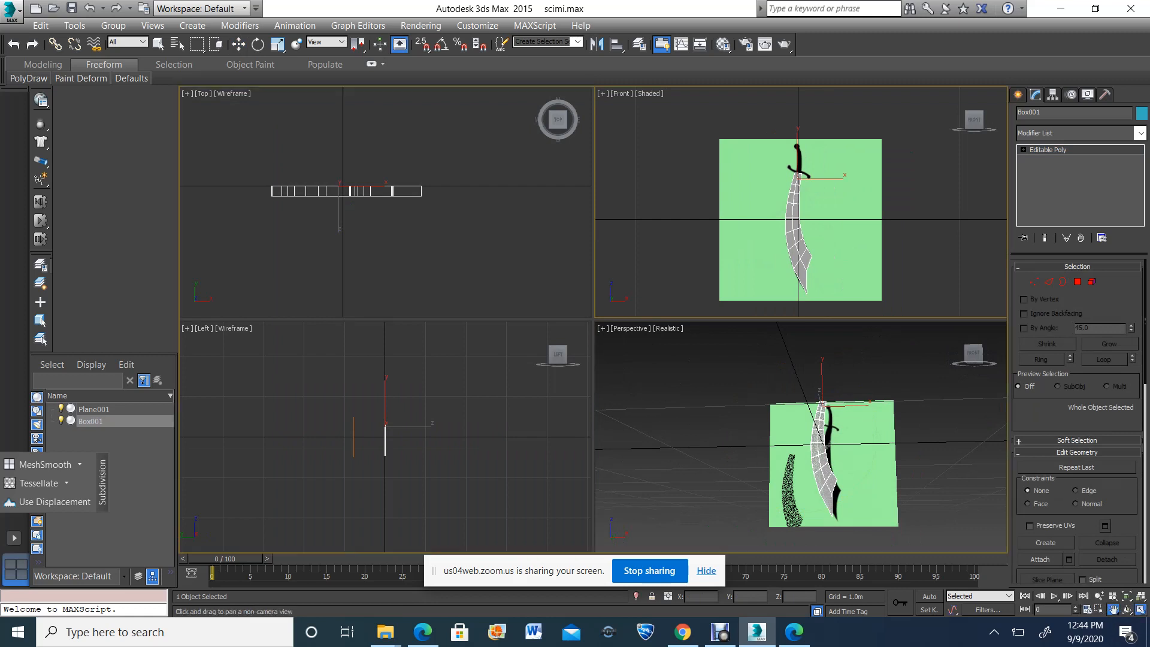
{"action": "key", "text": "w"}
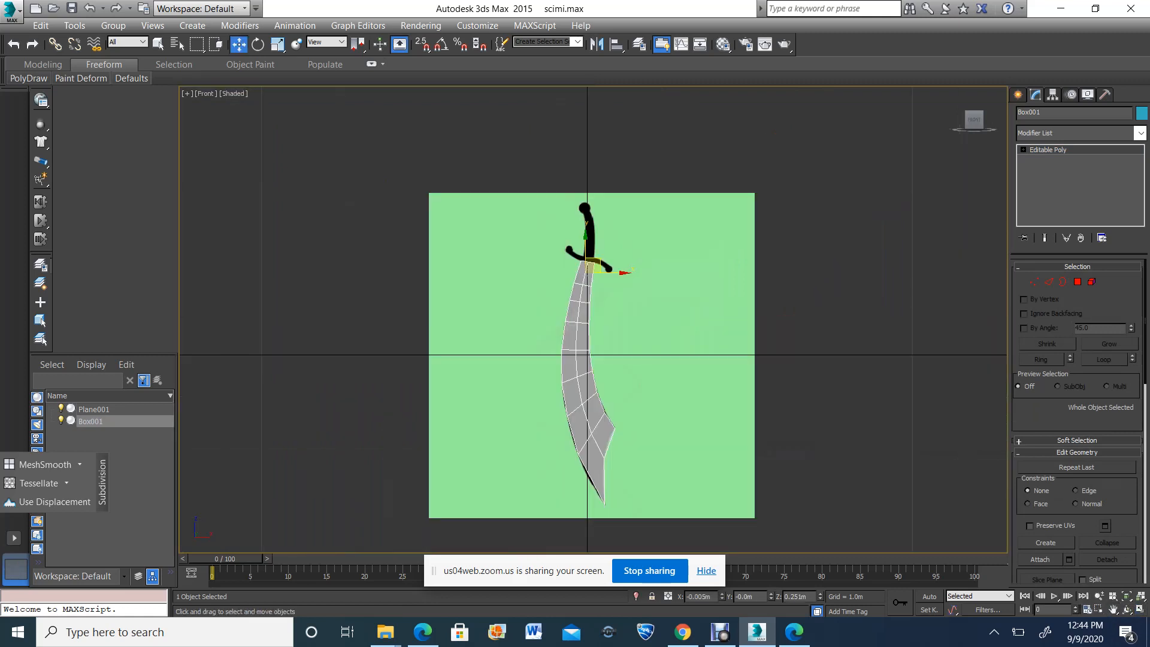
{"action": "left_click_drag", "start_coordinate": [617, 273], "coordinate": [319, 272]}
Draw a curved line spline from the guard down the middle of the reference blade to the concave edge near its tip
{"action": "scroll", "coordinate": [521, 426], "scroll_direction": "up", "scroll_amount": 2}
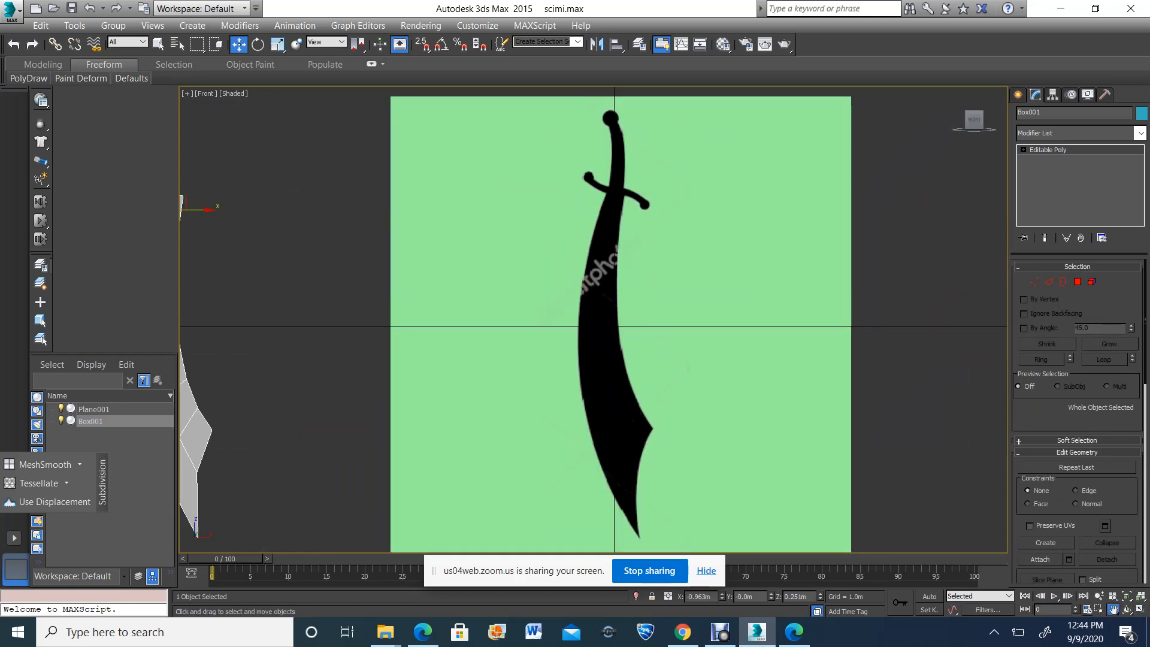
{"action": "middle_click_drag", "start_coordinate": [960, 287], "coordinate": [953, 275]}
{"action": "left_click", "coordinate": [1018, 94]}
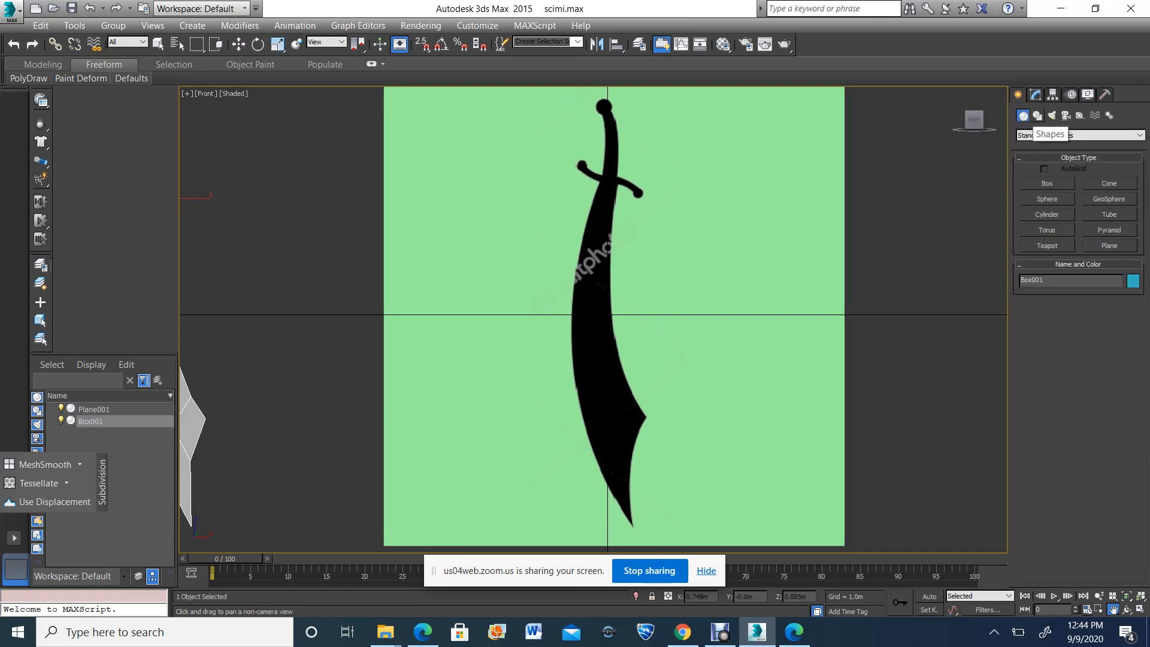
{"action": "left_click", "coordinate": [1038, 116]}
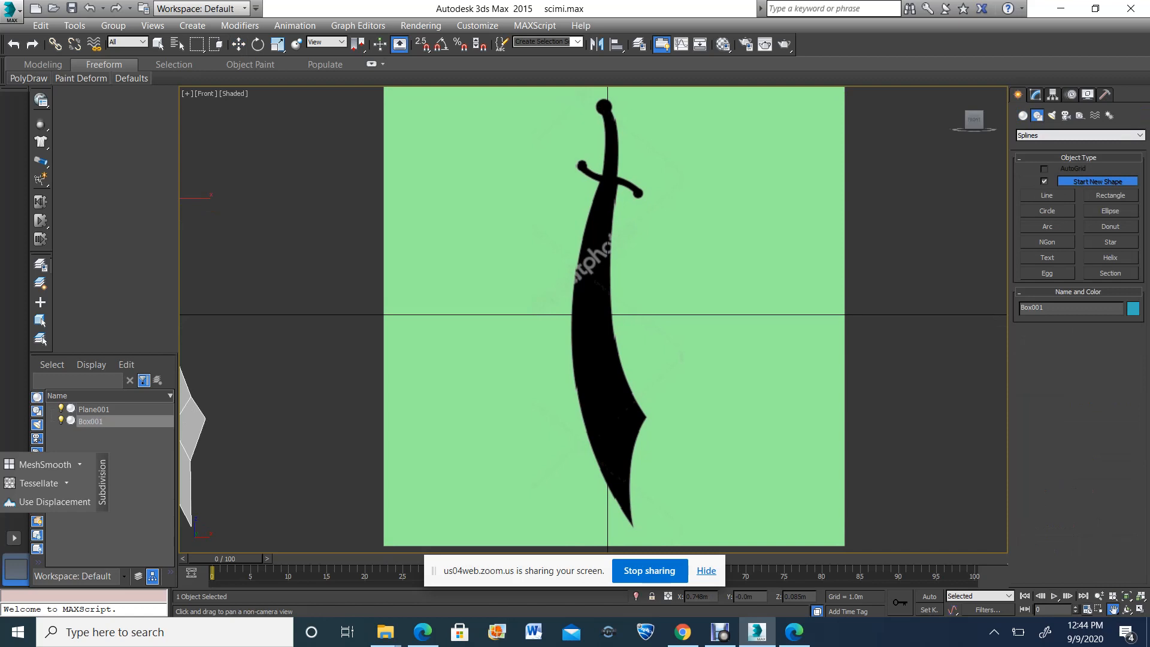
{"action": "left_click", "coordinate": [1047, 195]}
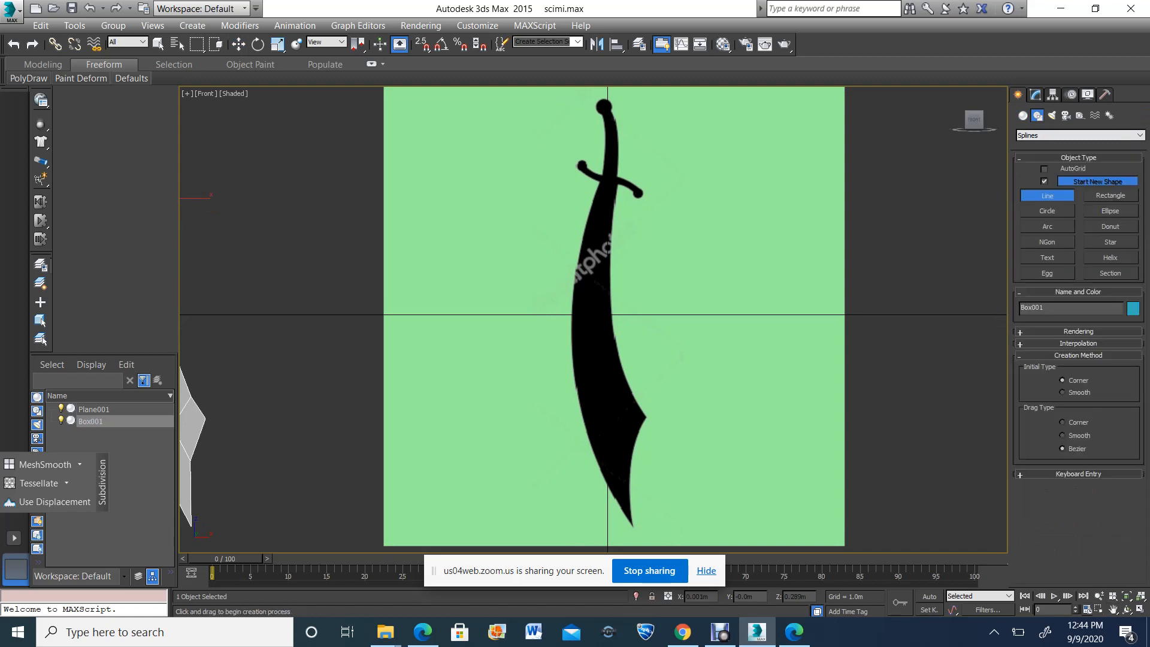
{"action": "left_click", "coordinate": [608, 182]}
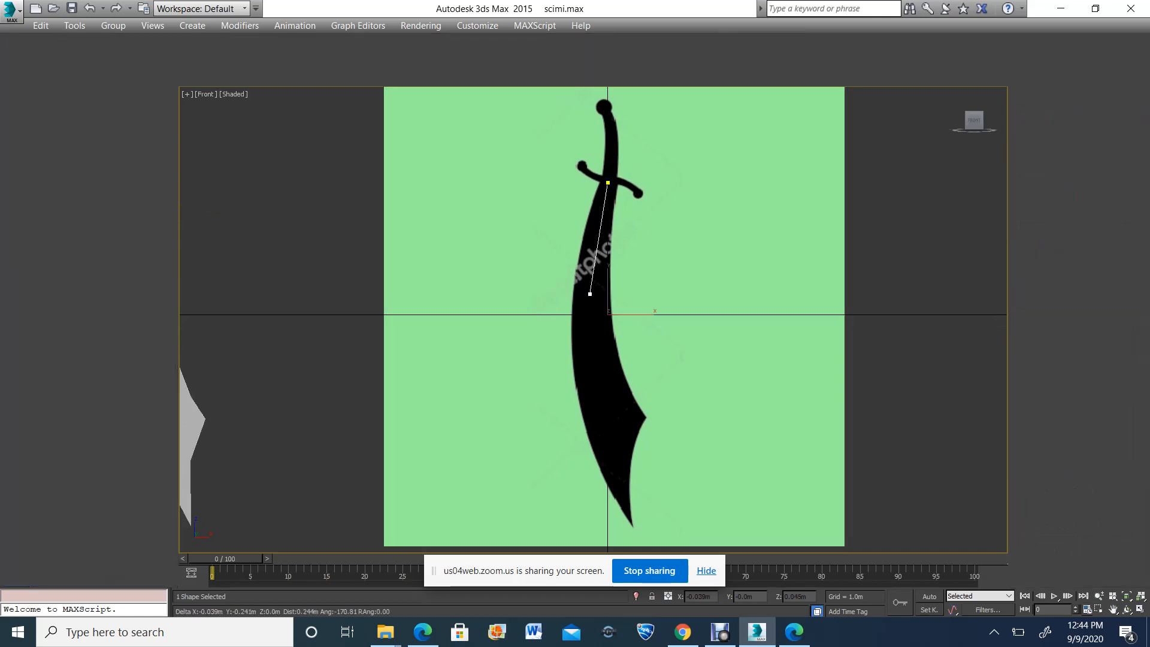
{"action": "key", "text": "ctrl+x"}
{"action": "left_click", "coordinate": [590, 315]}
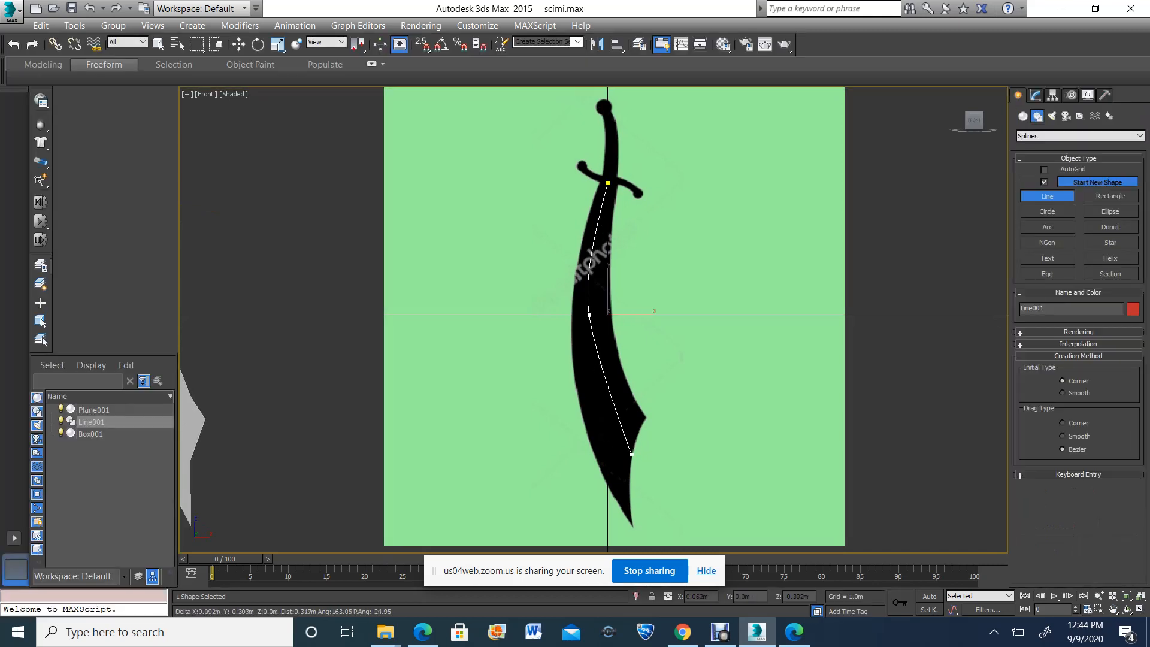
{"action": "left_click_drag", "start_coordinate": [632, 455], "coordinate": [663, 492]}
{"action": "right_click", "coordinate": [662, 492]}
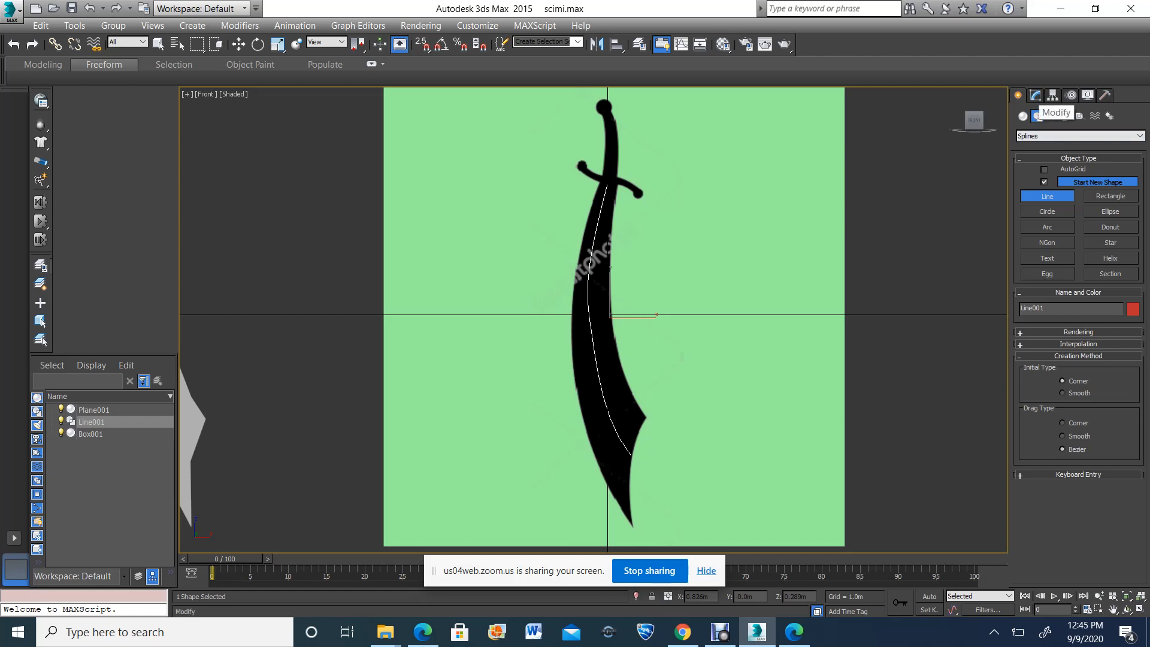
Enable the spline in the renderer and in the viewport so it has a radial thickness
{"action": "left_click", "coordinate": [1036, 96]}
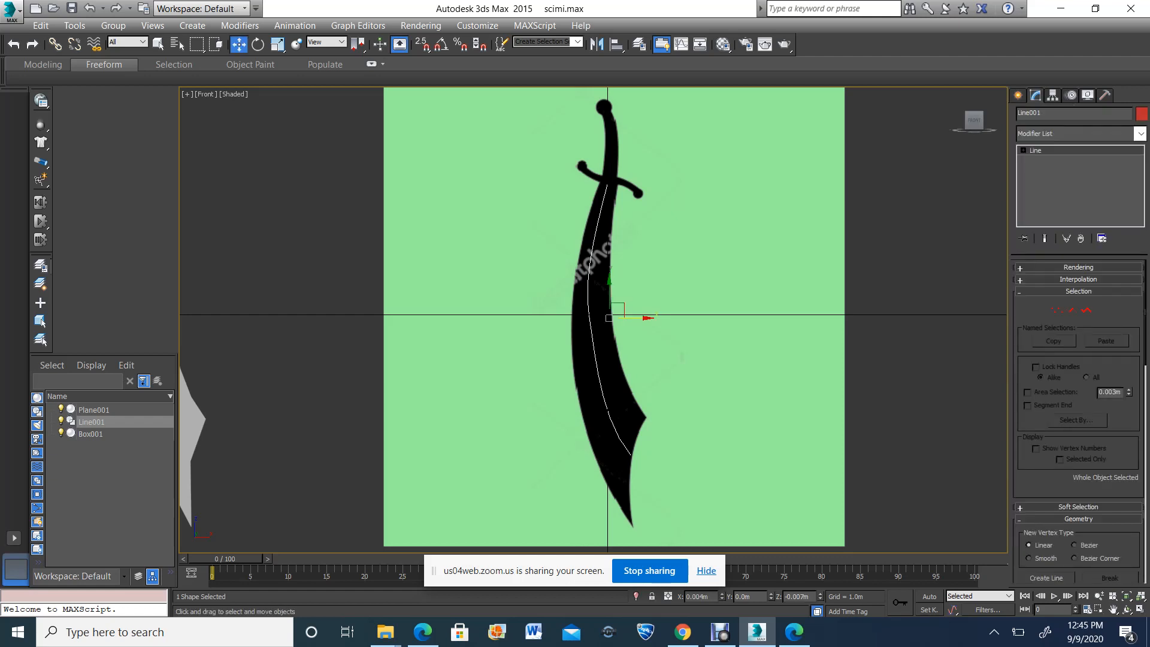
{"action": "left_click", "coordinate": [1024, 150]}
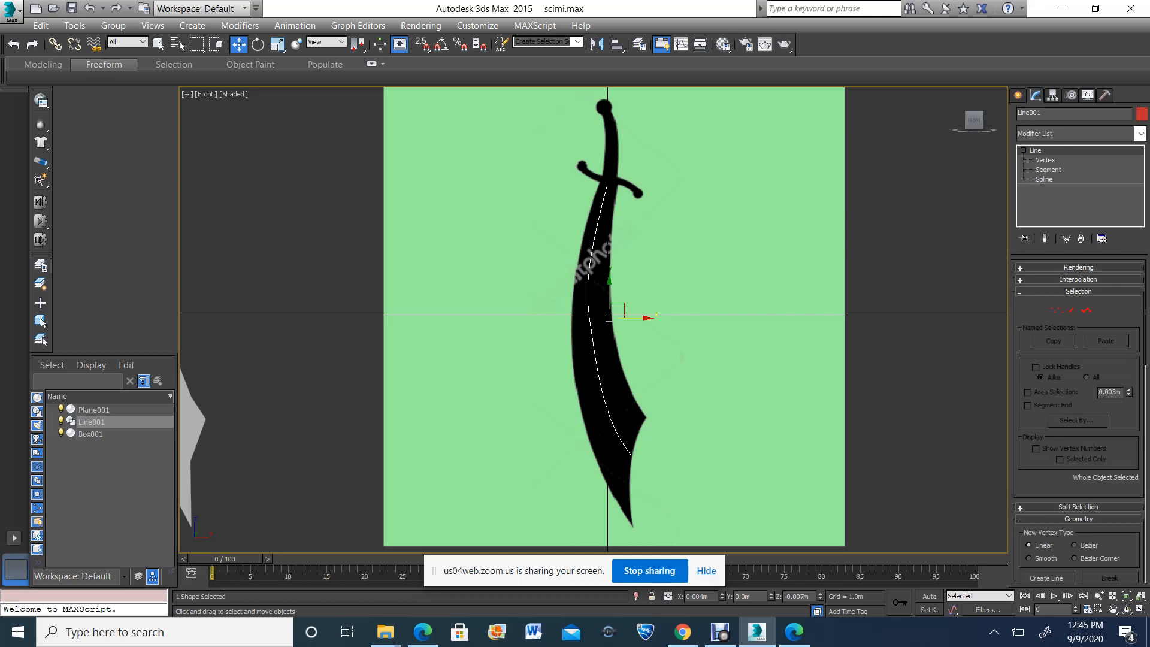
{"action": "left_click", "coordinate": [1078, 267]}
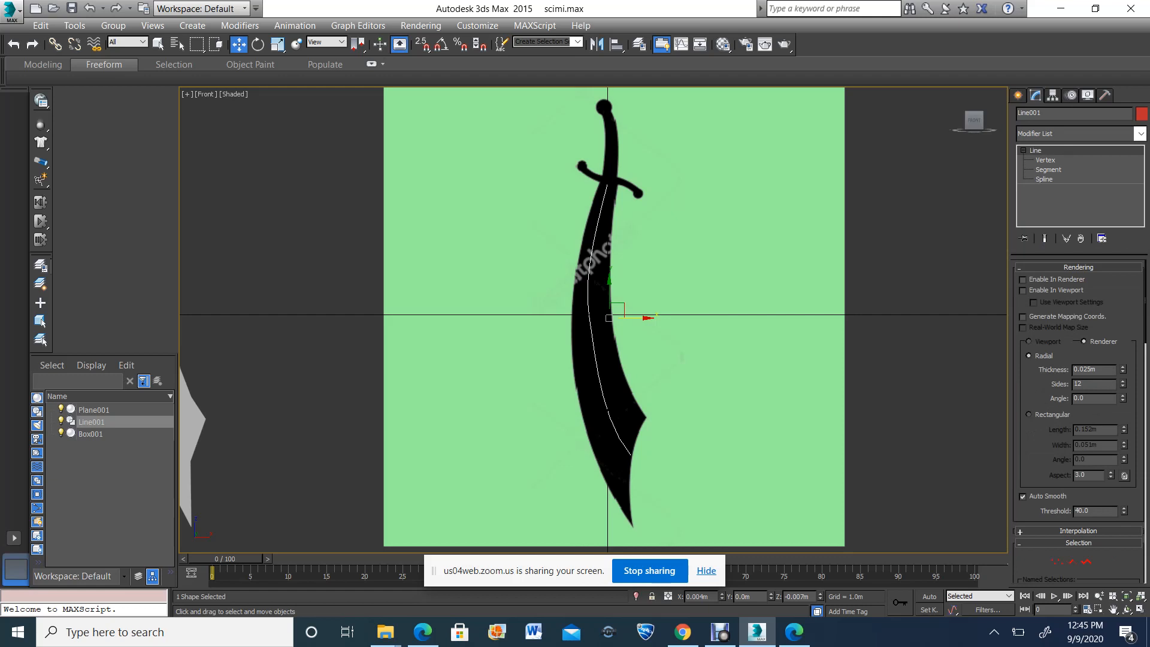
{"action": "left_click", "coordinate": [1023, 279]}
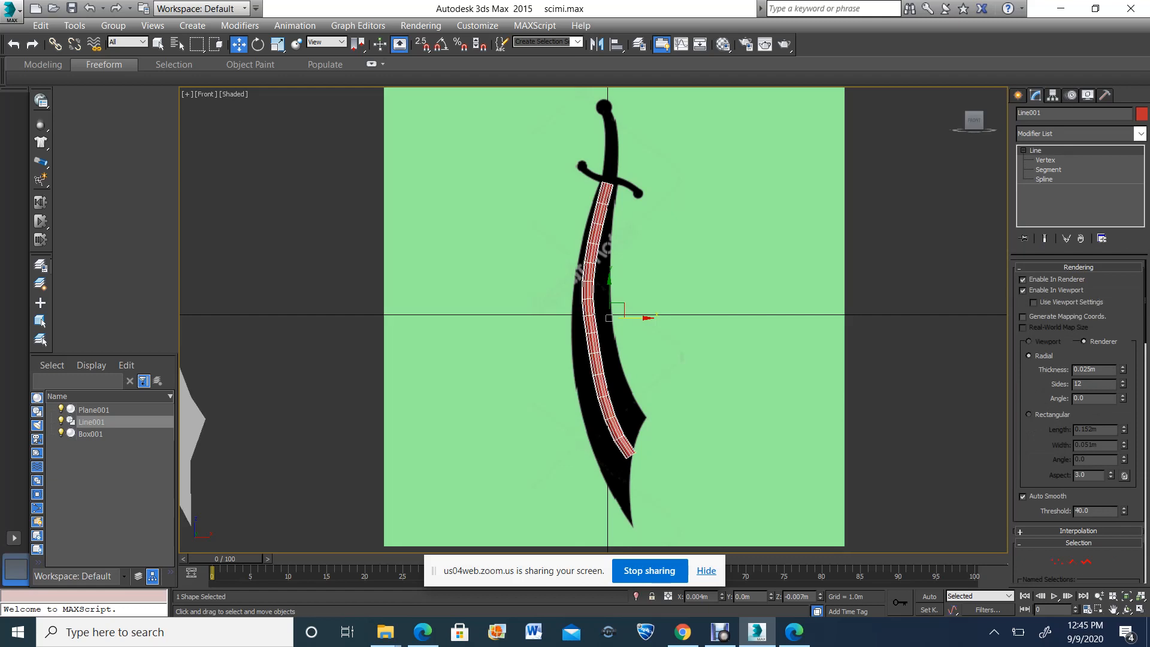
Rotate the spline's middle vertex slightly so its curve follows the reference blade more smoothly
{"action": "scroll", "coordinate": [563, 344], "scroll_direction": "up", "scroll_amount": 3}
{"action": "scroll", "coordinate": [563, 345], "scroll_direction": "down", "scroll_amount": 3}
{"action": "scroll", "coordinate": [557, 348], "scroll_direction": "up", "scroll_amount": 2}
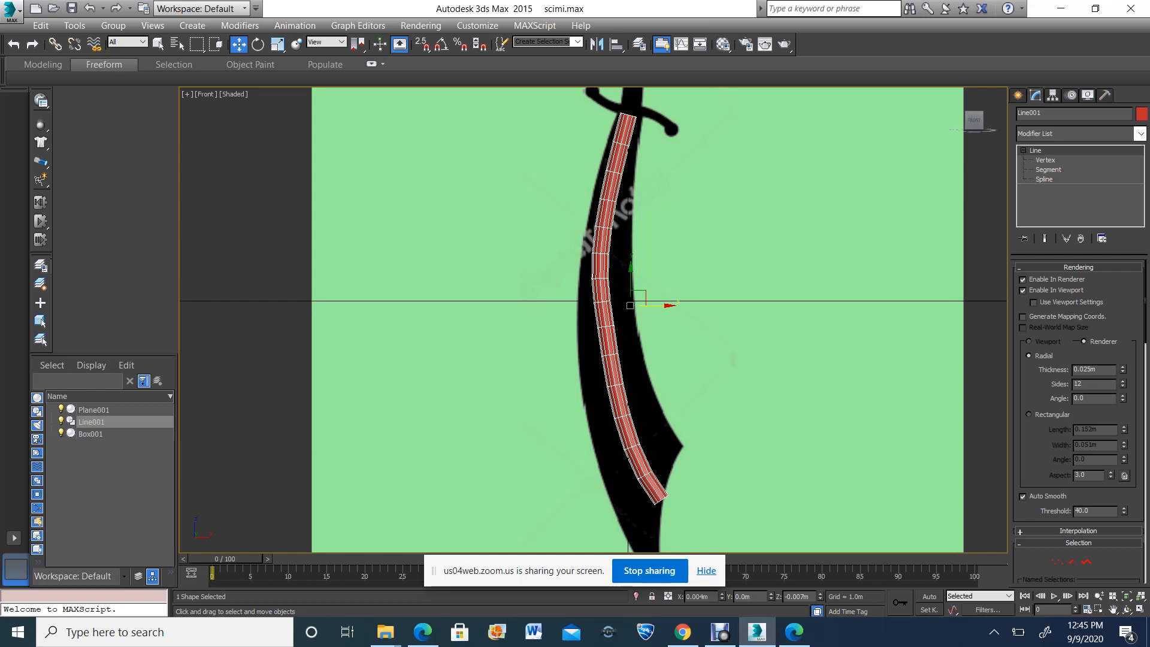
{"action": "scroll", "coordinate": [620, 295], "scroll_direction": "down", "scroll_amount": 2}
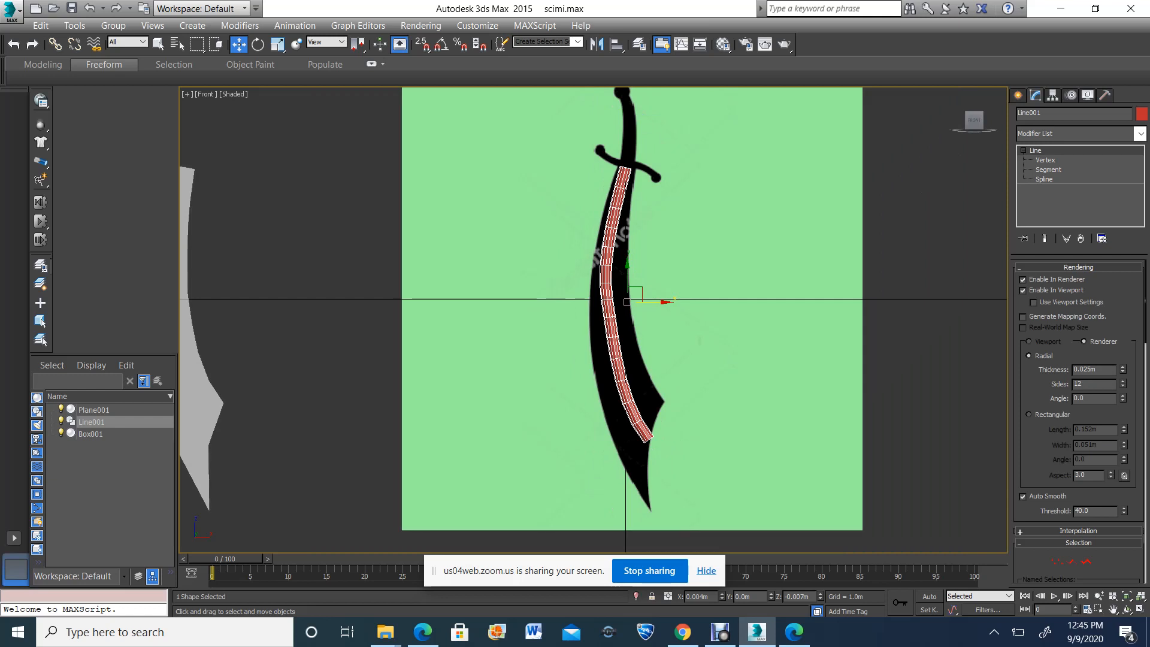
{"action": "left_click", "coordinate": [1045, 160]}
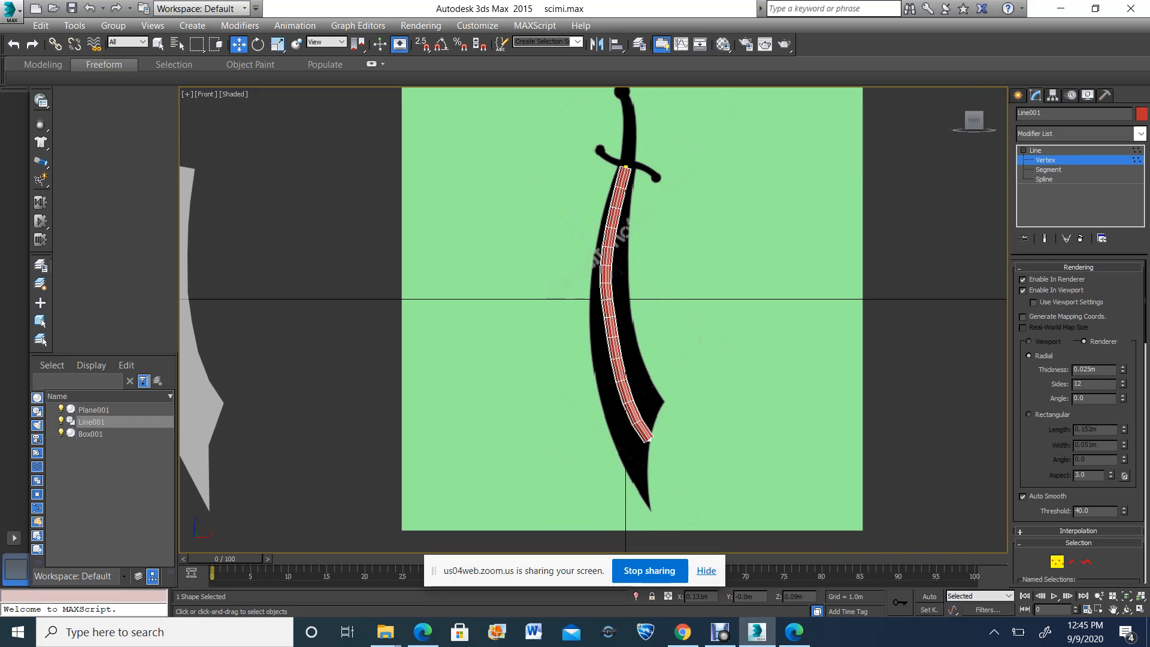
{"action": "left_click_drag", "start_coordinate": [706, 387], "coordinate": [556, 211]}
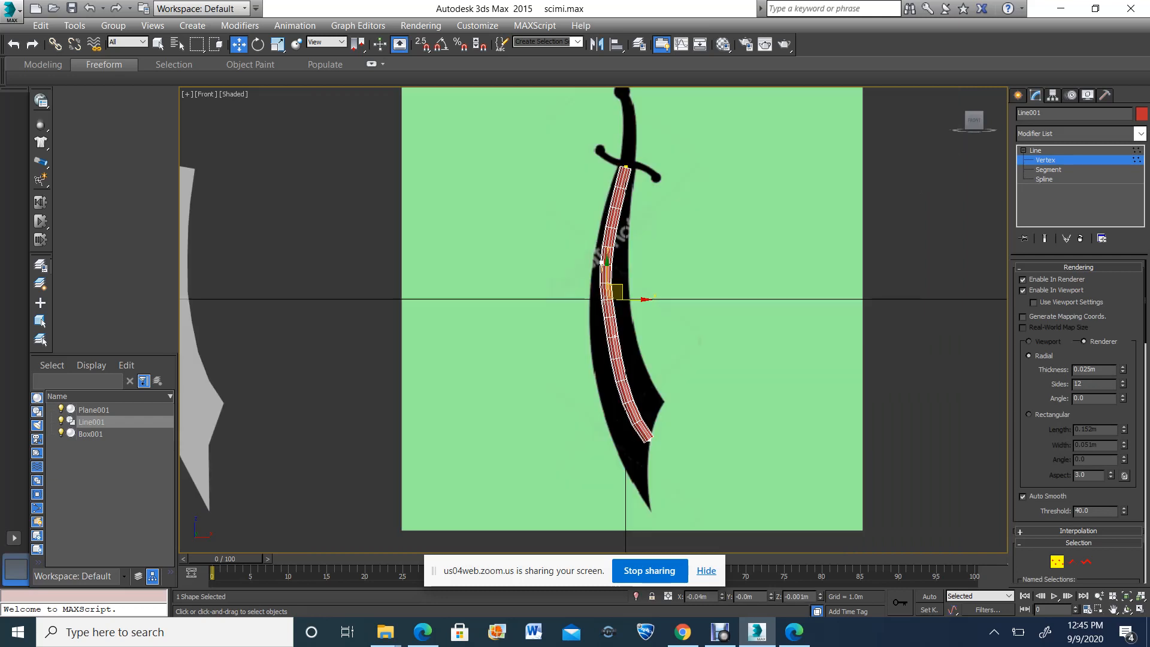
{"action": "left_click", "coordinate": [257, 44]}
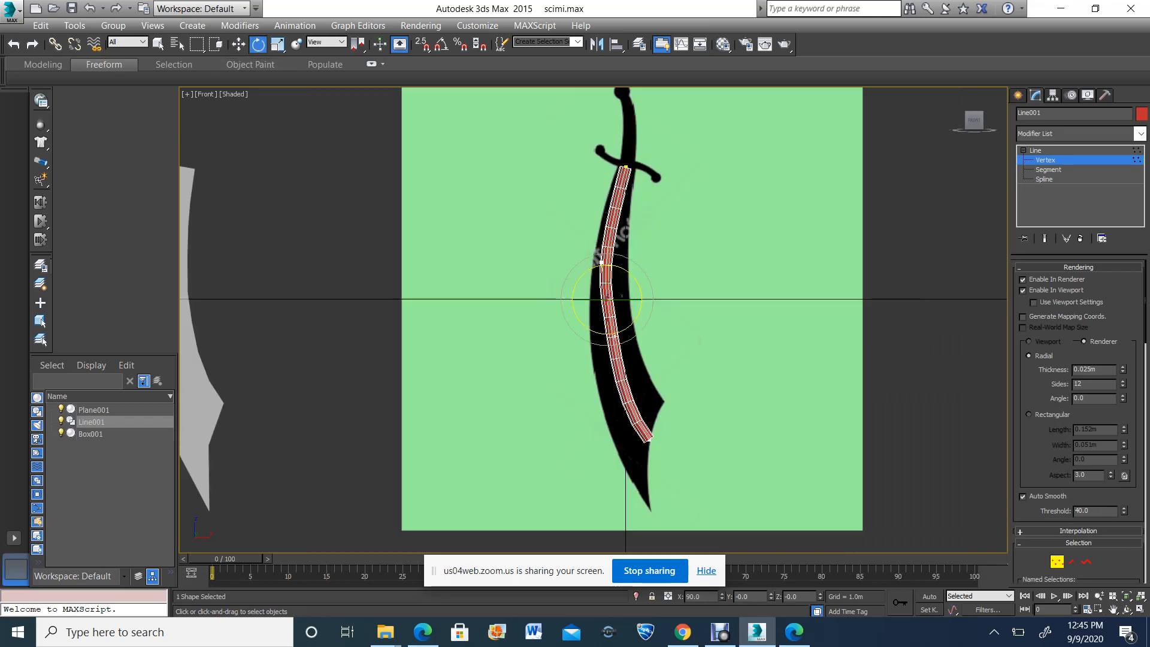
{"action": "left_click_drag", "start_coordinate": [582, 276], "coordinate": [588, 269]}
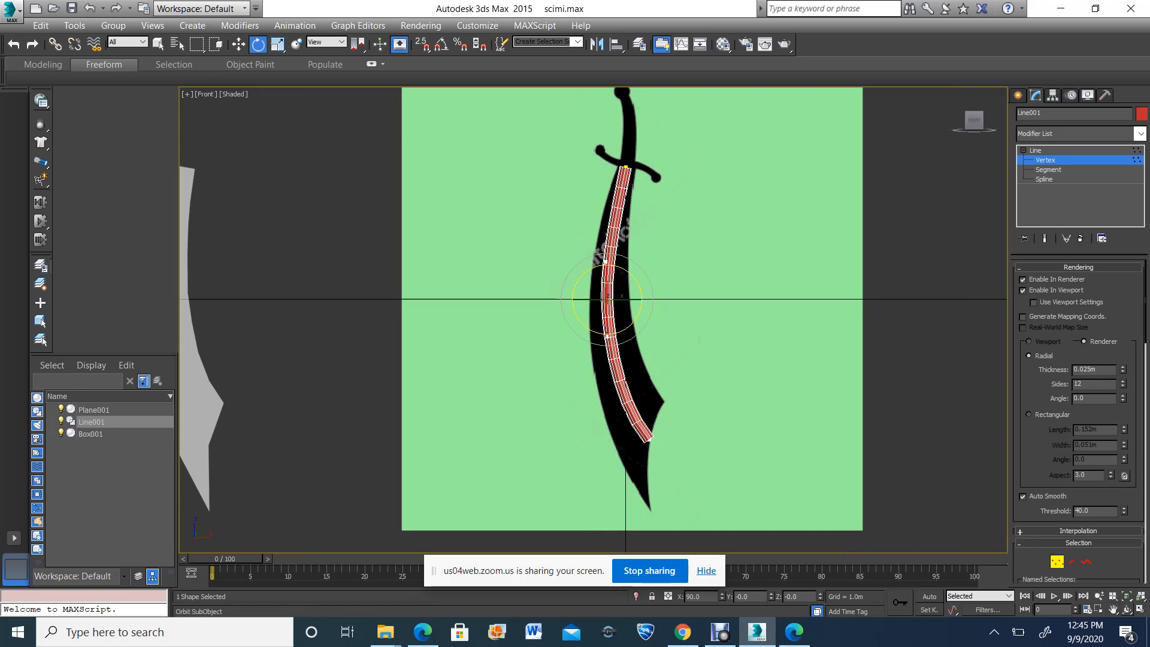
Give the spline's radial cross-section 4 sides and a 45-degree angle
{"action": "left_click", "coordinate": [1127, 609]}
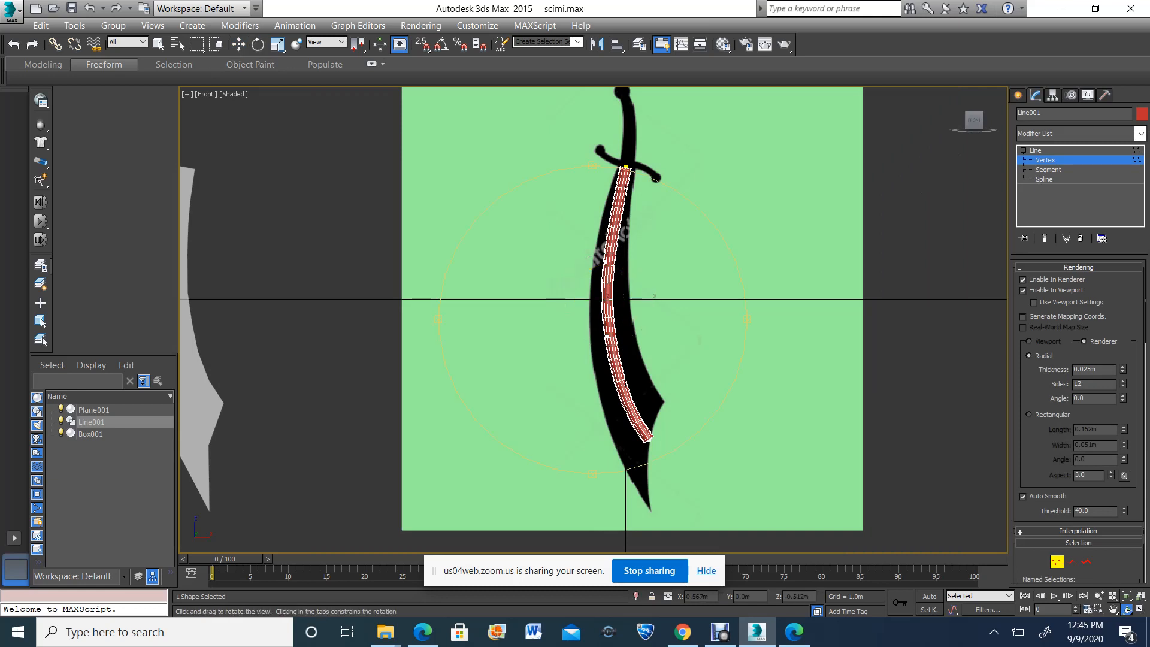
{"action": "left_click", "coordinate": [1140, 609]}
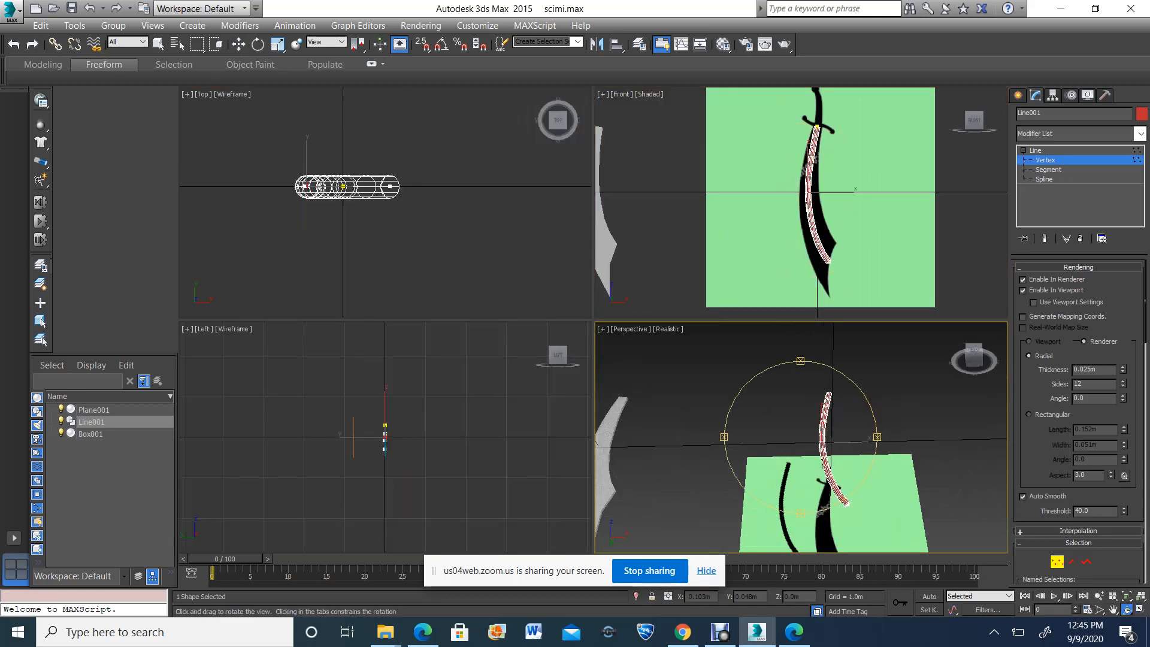
{"action": "scroll", "coordinate": [810, 449], "scroll_direction": "up", "scroll_amount": 3}
{"action": "left_click_drag", "start_coordinate": [818, 467], "coordinate": [800, 398]}
{"action": "scroll", "coordinate": [800, 398], "scroll_direction": "down", "scroll_amount": 2}
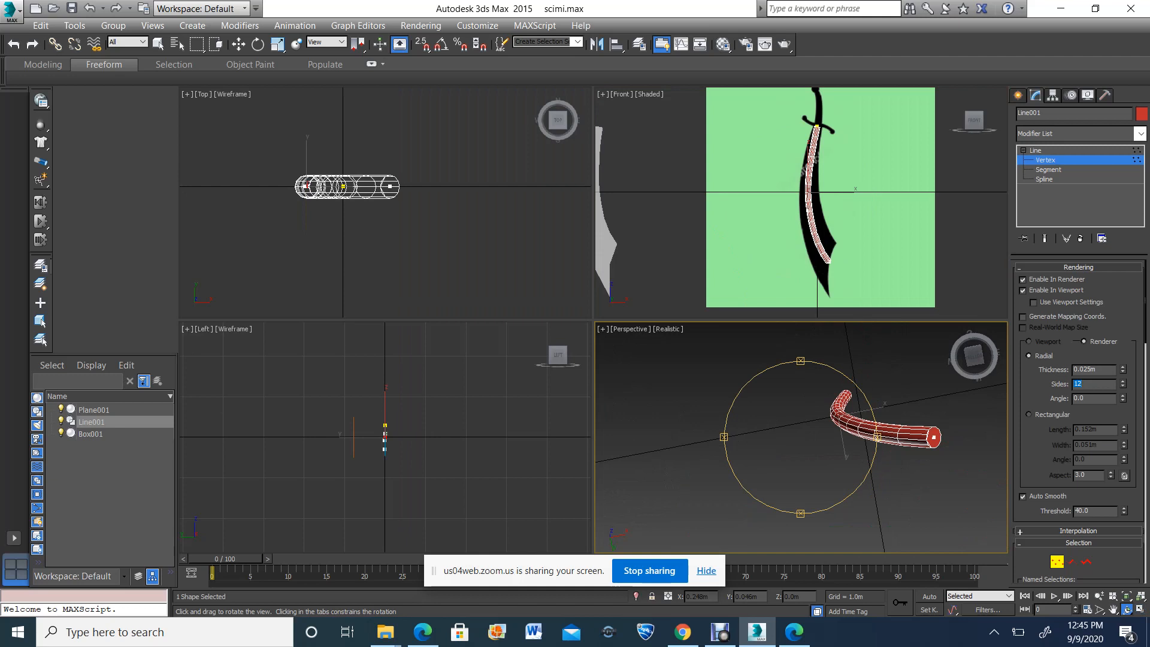
{"action": "type", "text": "4"}
{"action": "key", "text": "Return"}
{"action": "left_click_drag", "start_coordinate": [794, 422], "coordinate": [758, 457]}
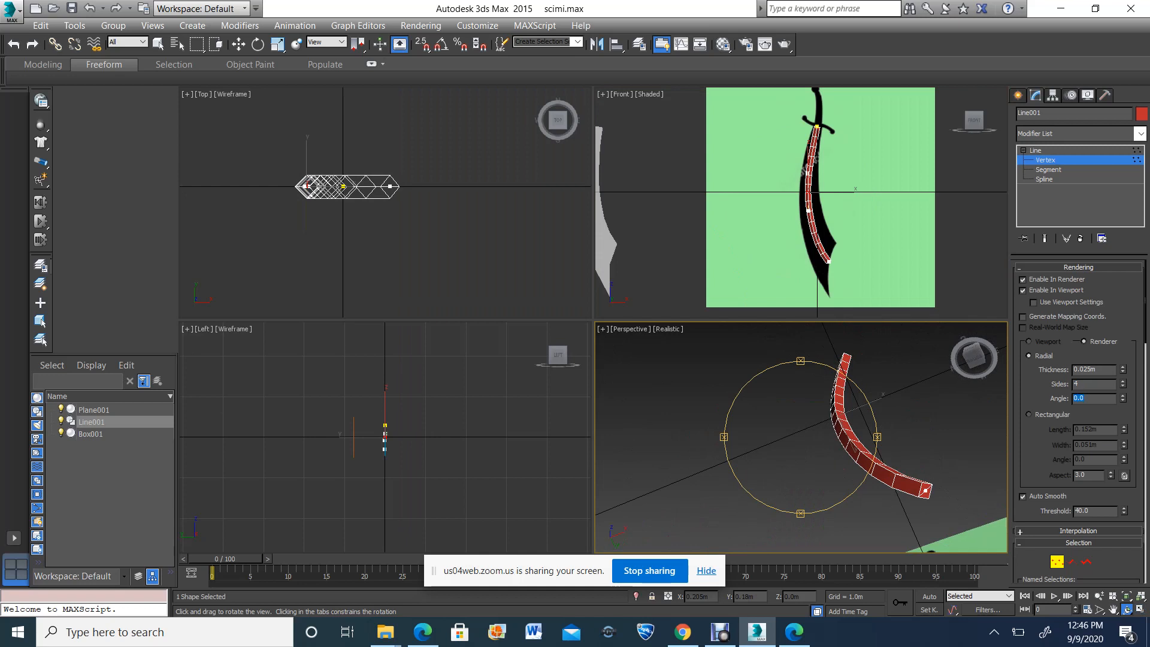
{"action": "type", "text": "45"}
{"action": "key", "text": "Return"}
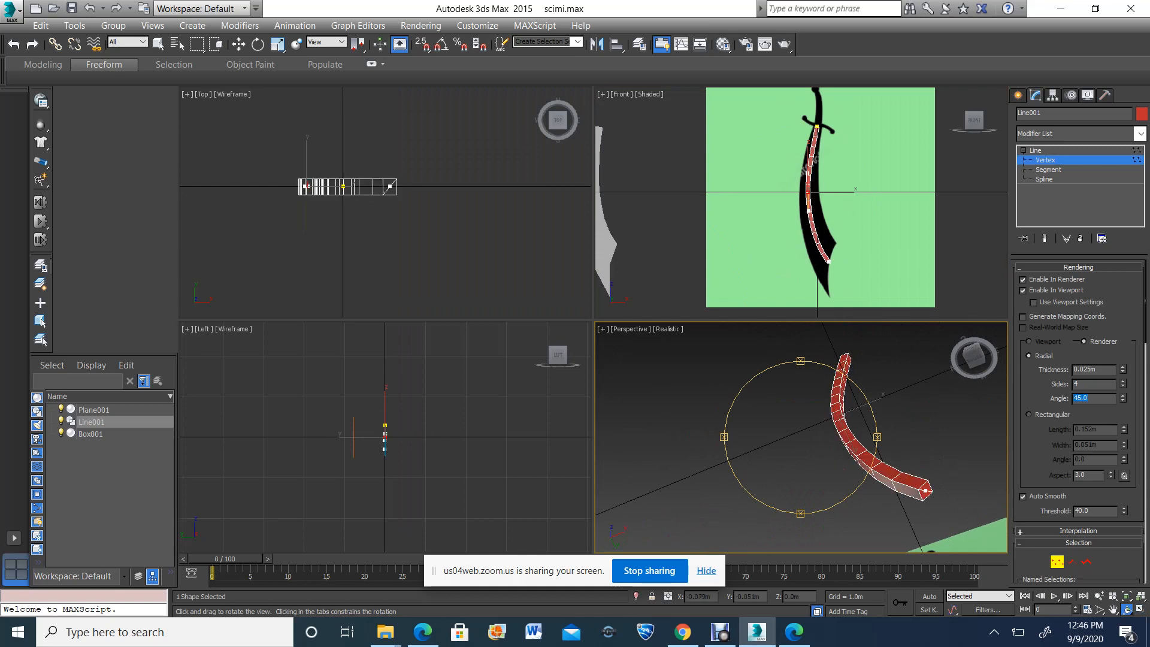
{"action": "left_click_drag", "start_coordinate": [810, 405], "coordinate": [819, 496]}
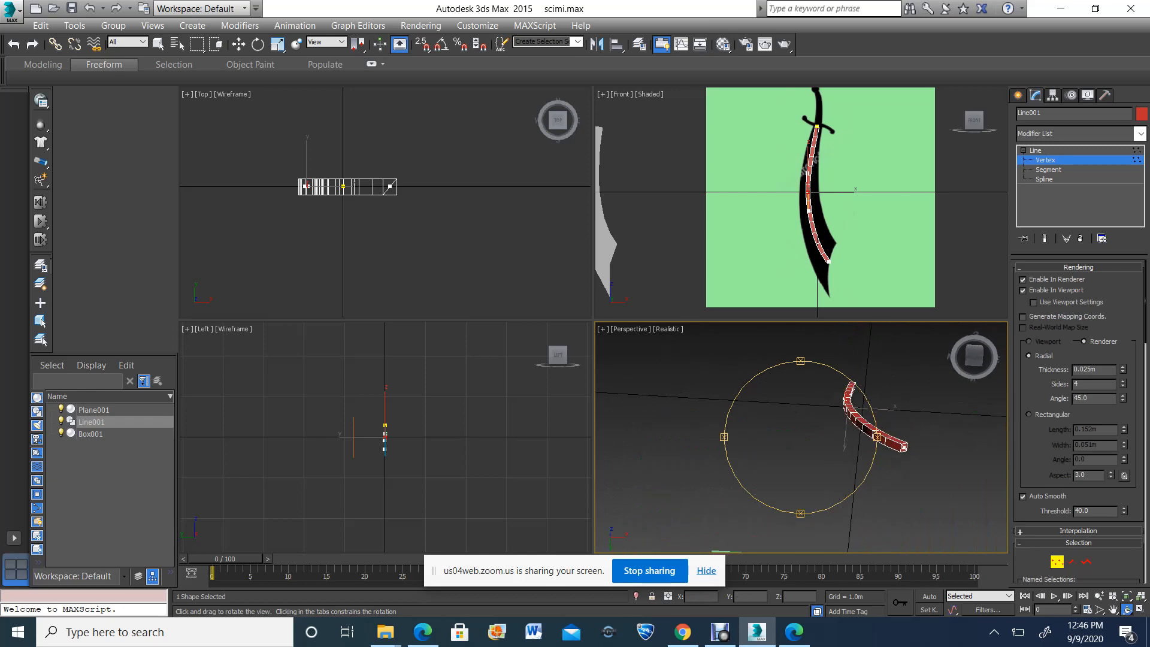
Leave vertex editing and convert the line to an Editable Poly
{"action": "left_click", "coordinate": [1036, 151]}
{"action": "left_click", "coordinate": [1024, 151]}
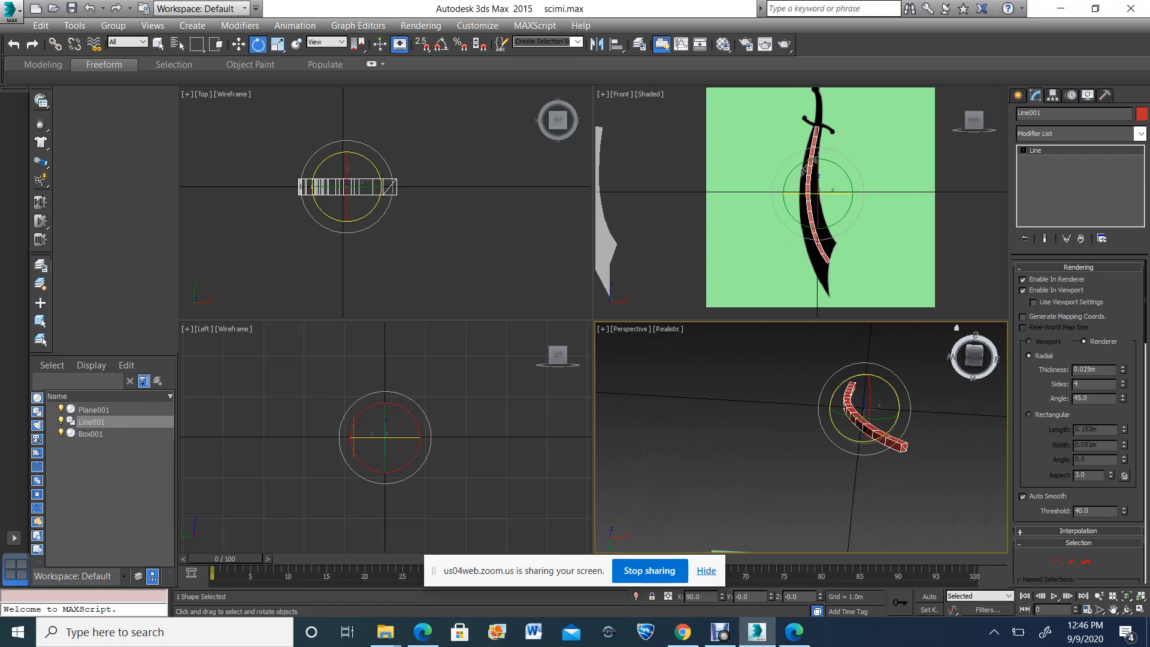
{"action": "right_click", "coordinate": [1023, 150]}
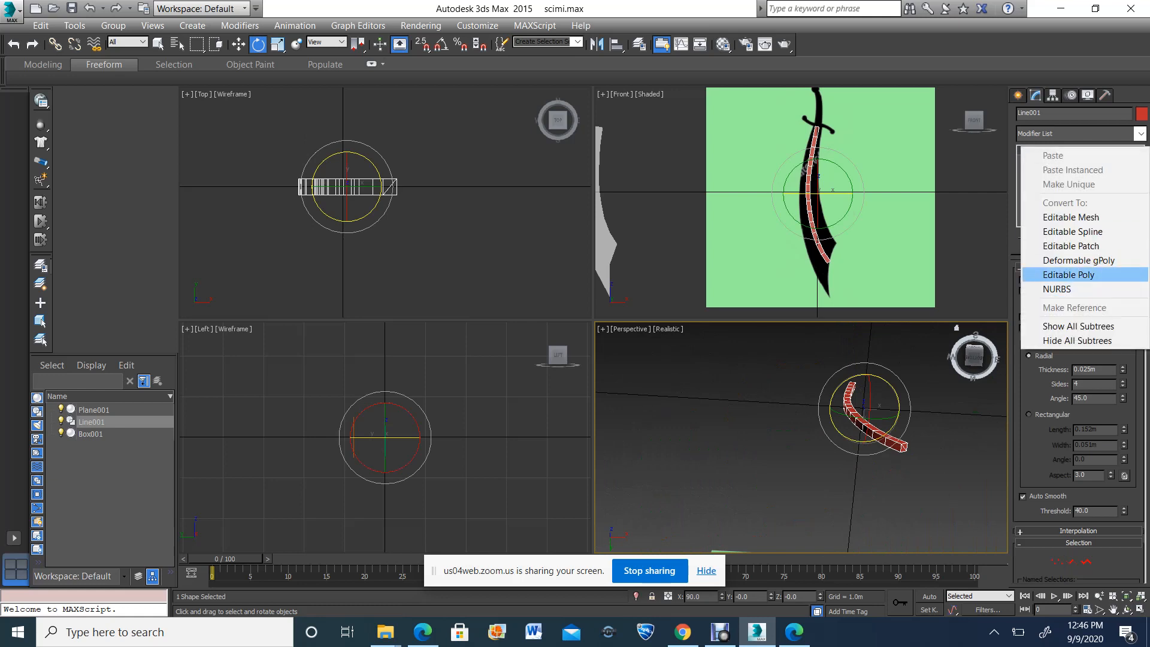
{"action": "left_click", "coordinate": [1069, 275]}
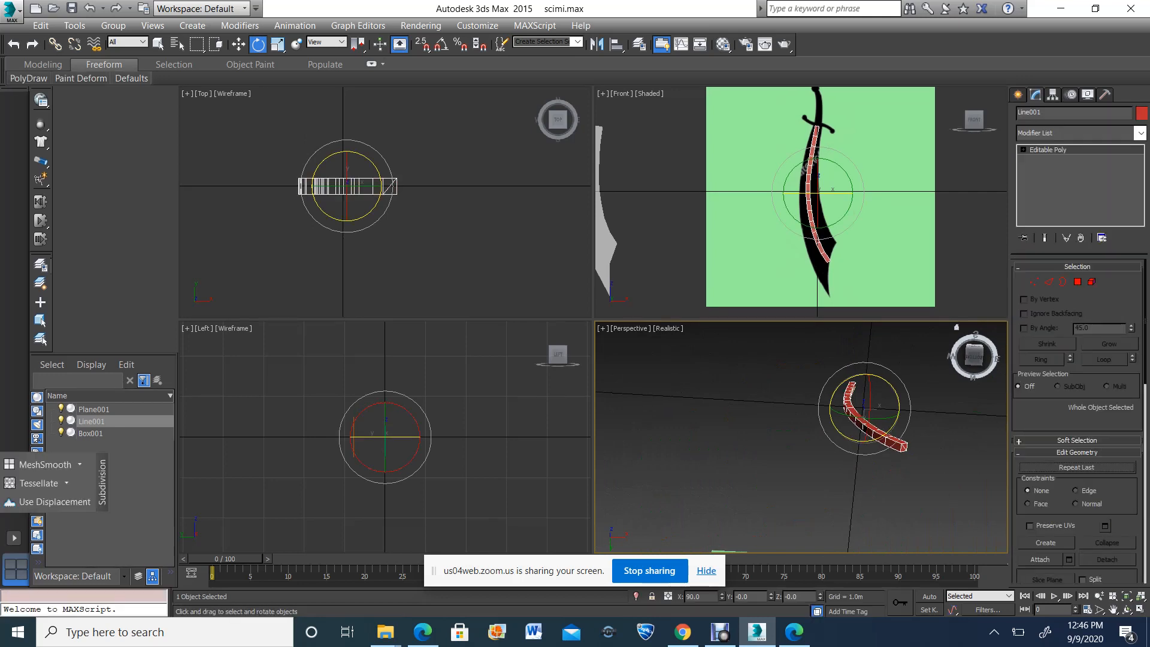
In the Front view, move the first two vertex rows below the guard outward to both edges of the reference blade
{"action": "left_click", "coordinate": [1113, 609]}
{"action": "left_click_drag", "start_coordinate": [880, 239], "coordinate": [856, 206]}
{"action": "left_click", "coordinate": [1141, 609]}
{"action": "scroll", "coordinate": [672, 273], "scroll_direction": "up", "scroll_amount": 3}
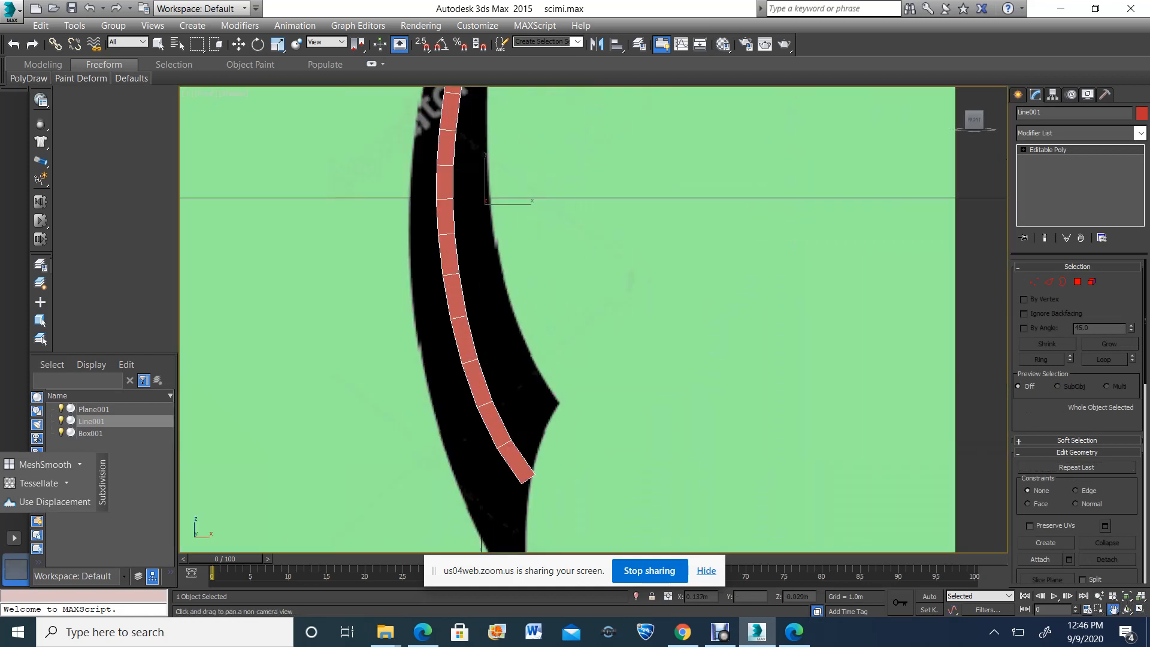
{"action": "scroll", "coordinate": [517, 224], "scroll_direction": "down", "scroll_amount": 3}
{"action": "left_click_drag", "start_coordinate": [516, 224], "coordinate": [758, 340]}
{"action": "key", "text": "1"}
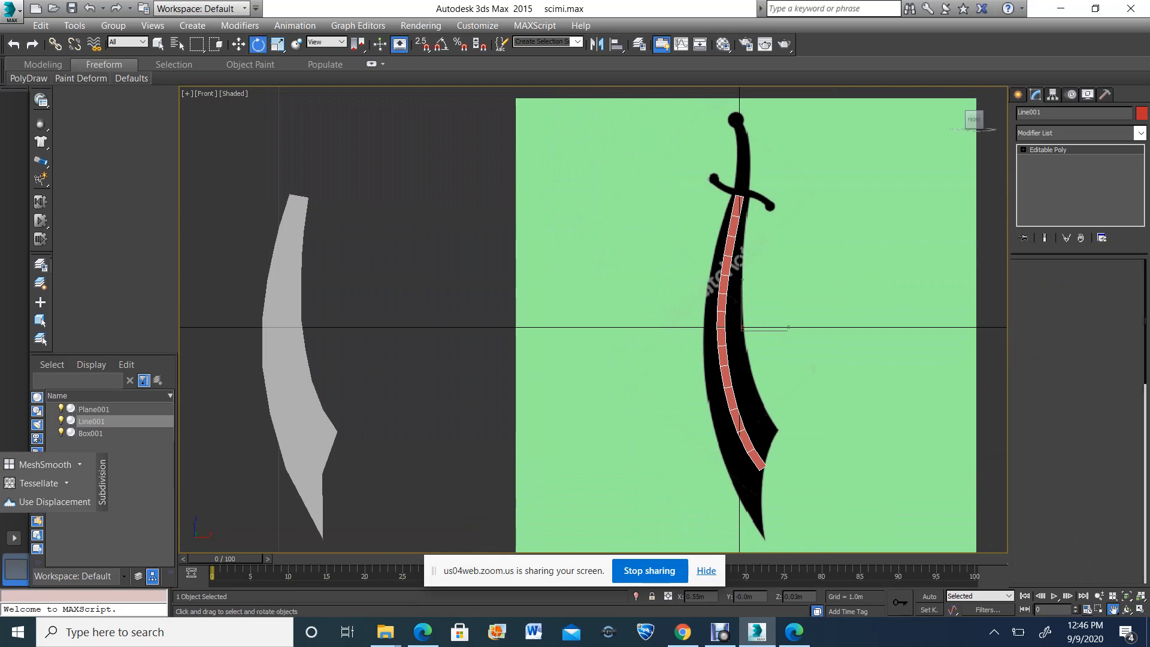
{"action": "scroll", "coordinate": [748, 196], "scroll_direction": "up", "scroll_amount": 6}
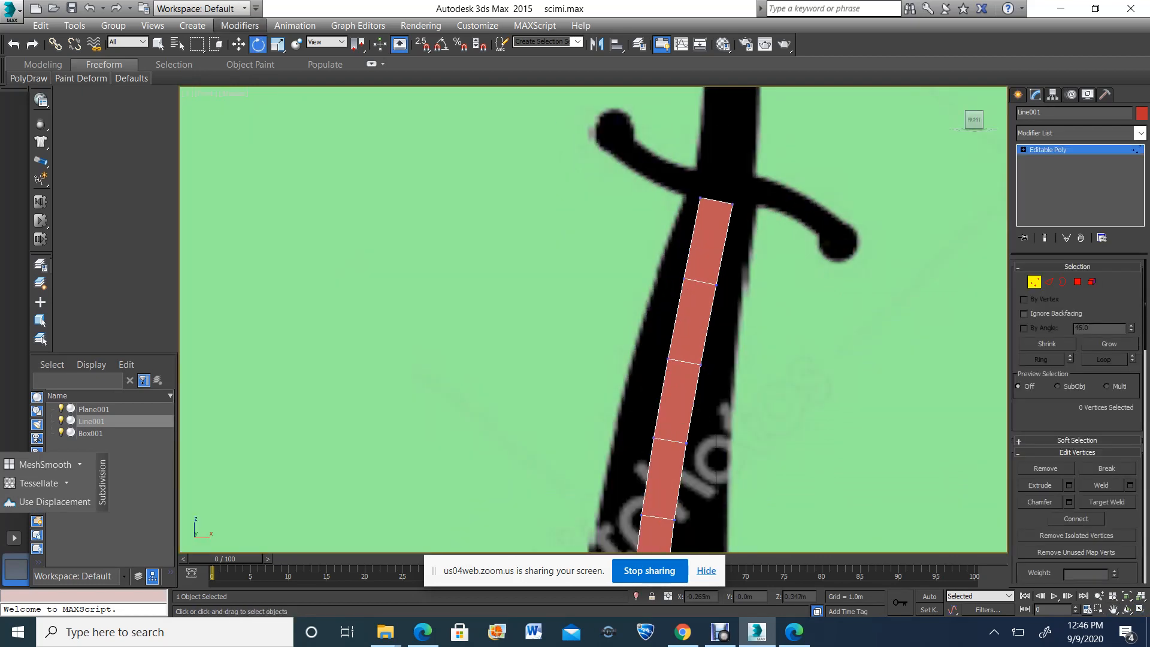
{"action": "left_click", "coordinate": [239, 44]}
{"action": "left_click_drag", "start_coordinate": [684, 174], "coordinate": [764, 200]}
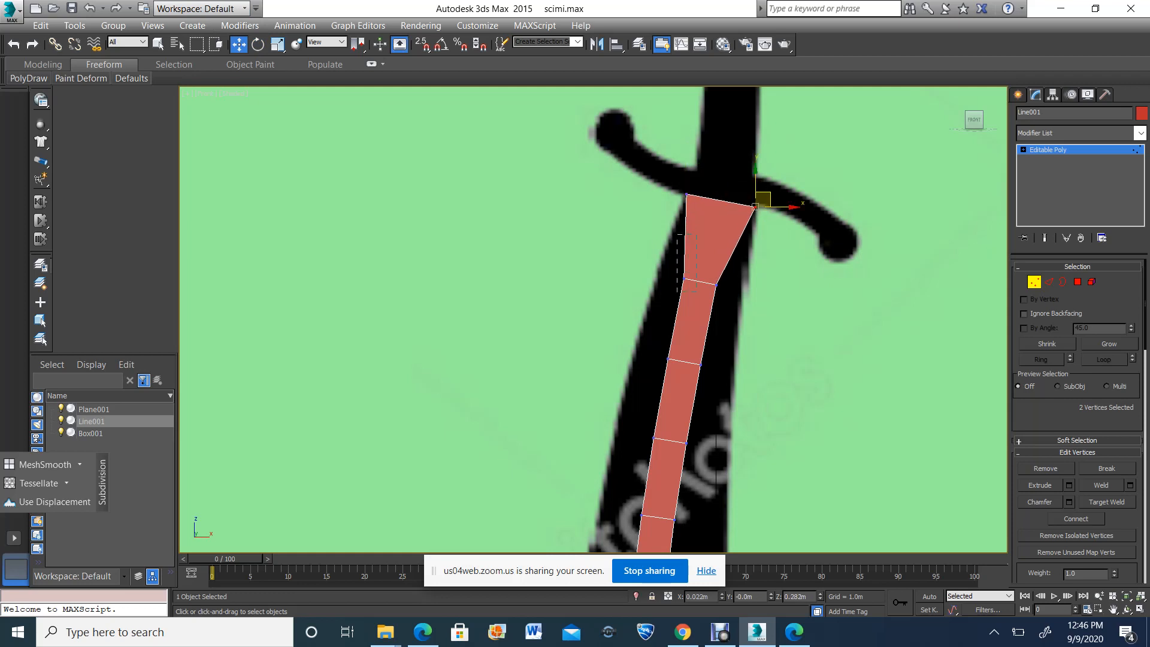
{"action": "left_click_drag", "start_coordinate": [697, 292], "coordinate": [669, 262]}
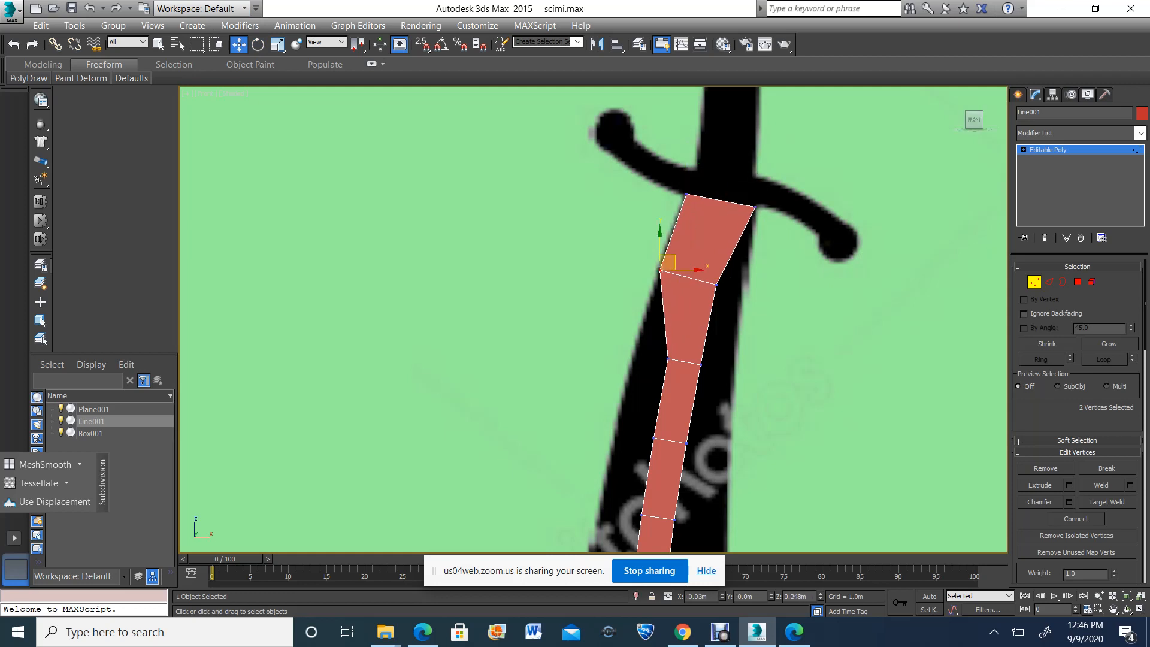
{"action": "mouse_move", "coordinate": [748, 266]}
{"action": "left_mouse_down"}
{"action": "mouse_move", "coordinate": [680, 291]}
{"action": "mouse_move", "coordinate": [749, 283]}
{"action": "left_mouse_up"}
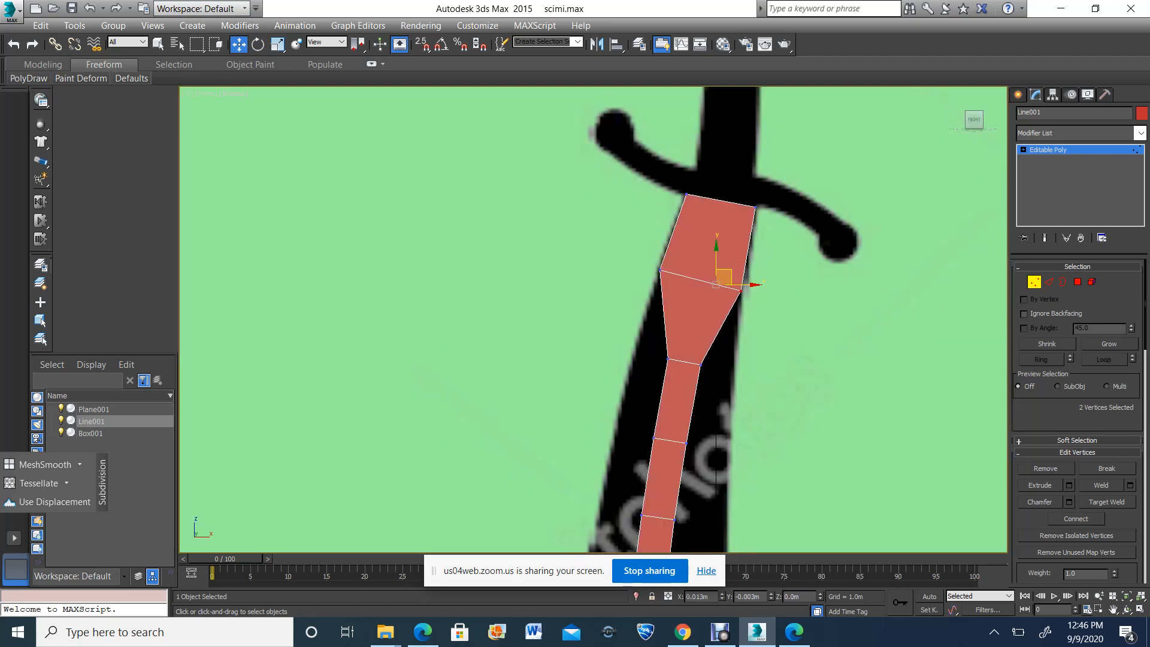
Spread the third, fourth and fifth vertex rows below the guard out to both edges of the reference blade
{"action": "scroll", "coordinate": [595, 108], "scroll_direction": "down", "scroll_amount": 2}
{"action": "left_click_drag", "start_coordinate": [624, 272], "coordinate": [697, 291]}
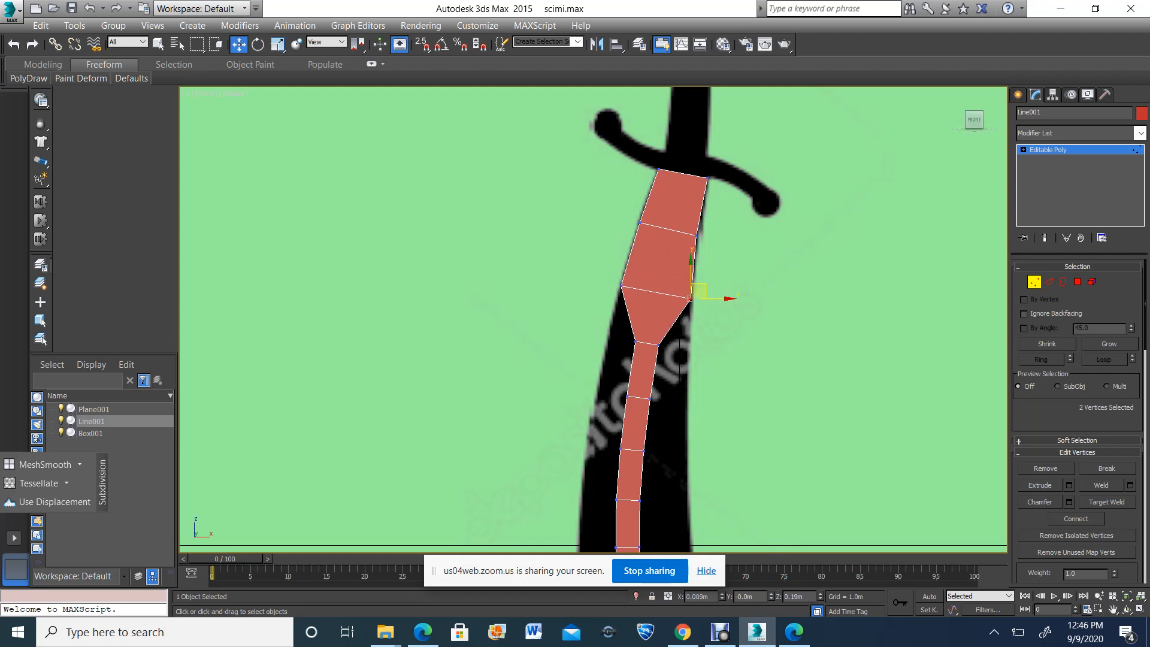
{"action": "left_click_drag", "start_coordinate": [640, 353], "coordinate": [609, 342]}
{"action": "mouse_move", "coordinate": [751, 336]}
{"action": "left_mouse_down"}
{"action": "mouse_move", "coordinate": [624, 347]}
{"action": "mouse_move", "coordinate": [710, 345]}
{"action": "mouse_move", "coordinate": [698, 339]}
{"action": "left_mouse_up"}
{"action": "scroll", "coordinate": [697, 339], "scroll_direction": "down", "scroll_amount": 2}
{"action": "middle_click_drag", "start_coordinate": [697, 339], "coordinate": [730, 269]}
{"action": "scroll", "coordinate": [689, 385], "scroll_direction": "up", "scroll_amount": 2}
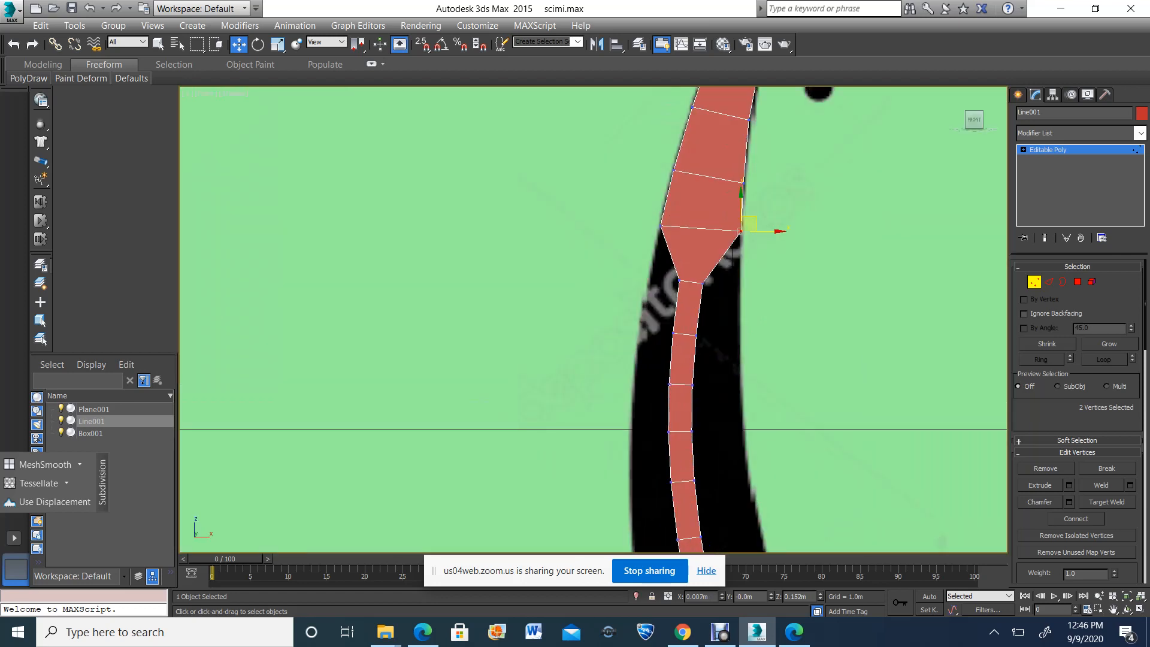
{"action": "left_click_drag", "start_coordinate": [672, 272], "coordinate": [764, 283]}
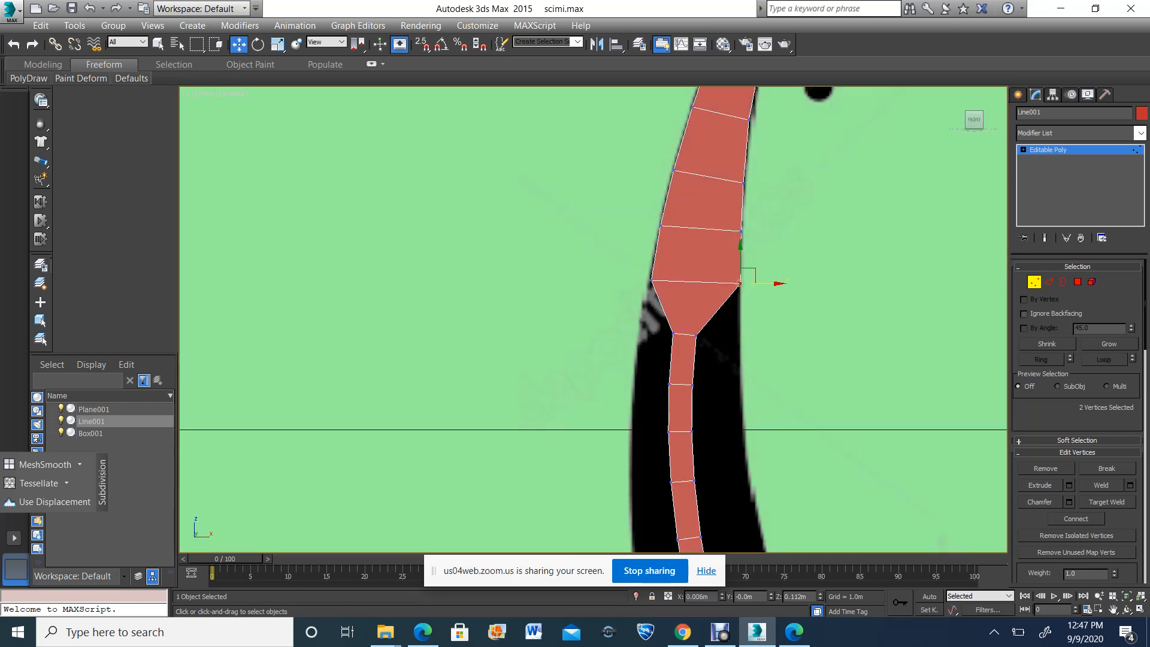
Widen the sixth and seventh vertex rows to the blade's edges, just above the horizontal grid axis
{"action": "scroll", "coordinate": [651, 329], "scroll_direction": "up", "scroll_amount": 3}
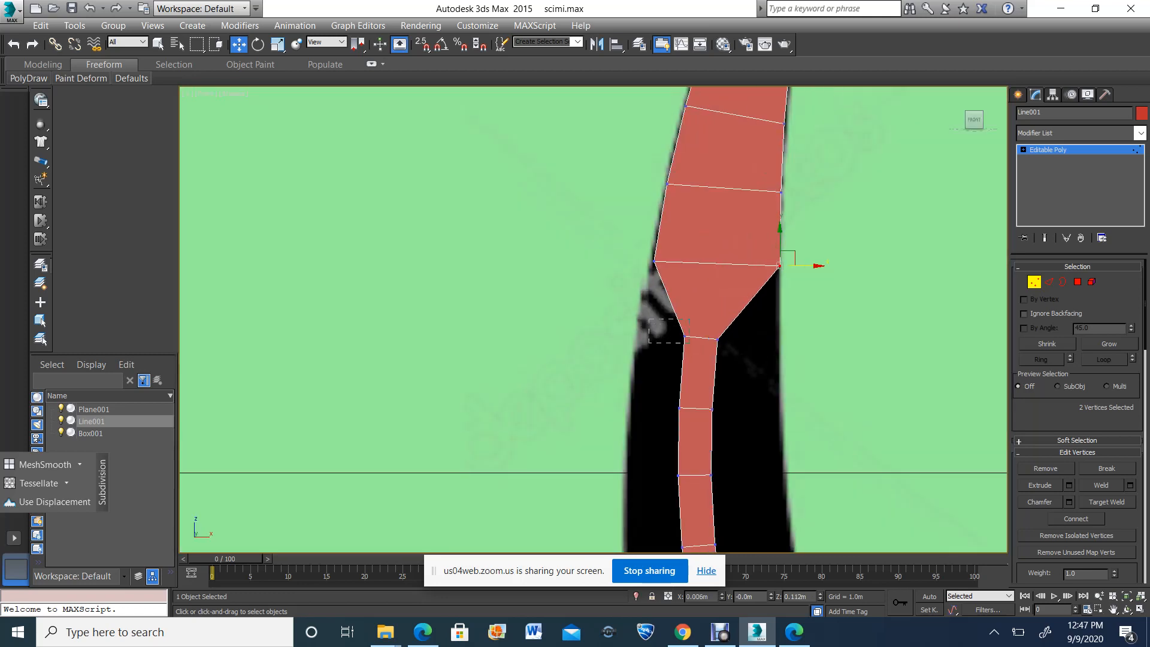
{"action": "left_click_drag", "start_coordinate": [684, 343], "coordinate": [643, 330]}
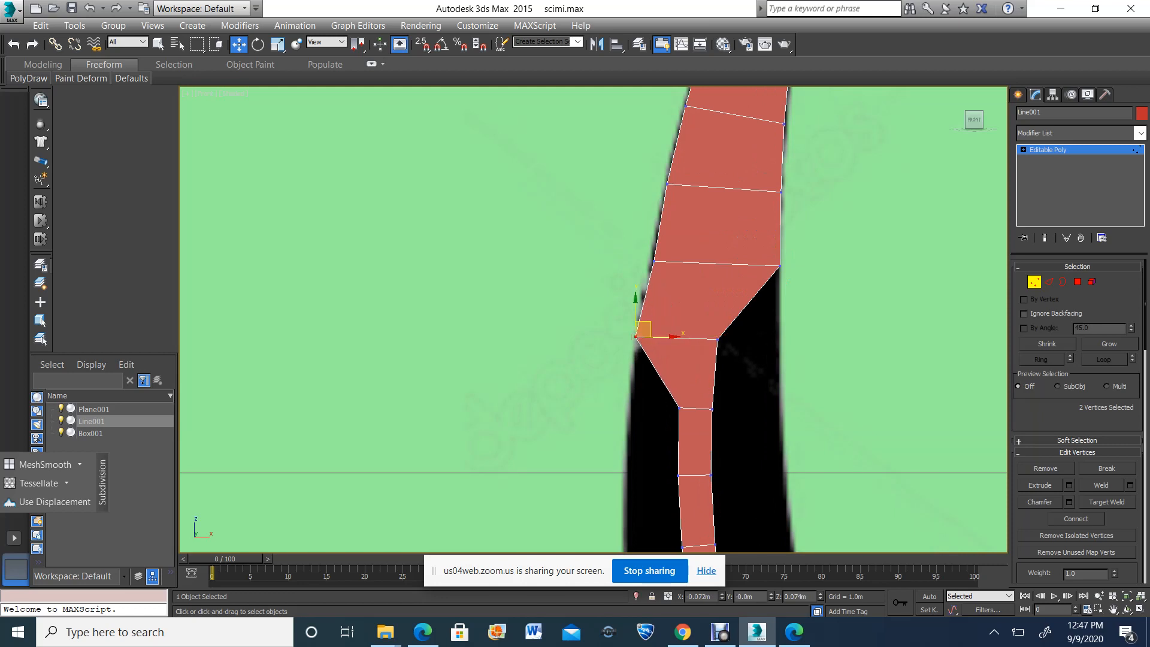
{"action": "left_click_drag", "start_coordinate": [722, 343], "coordinate": [805, 339]}
{"action": "left_click_drag", "start_coordinate": [701, 273], "coordinate": [702, 272]}
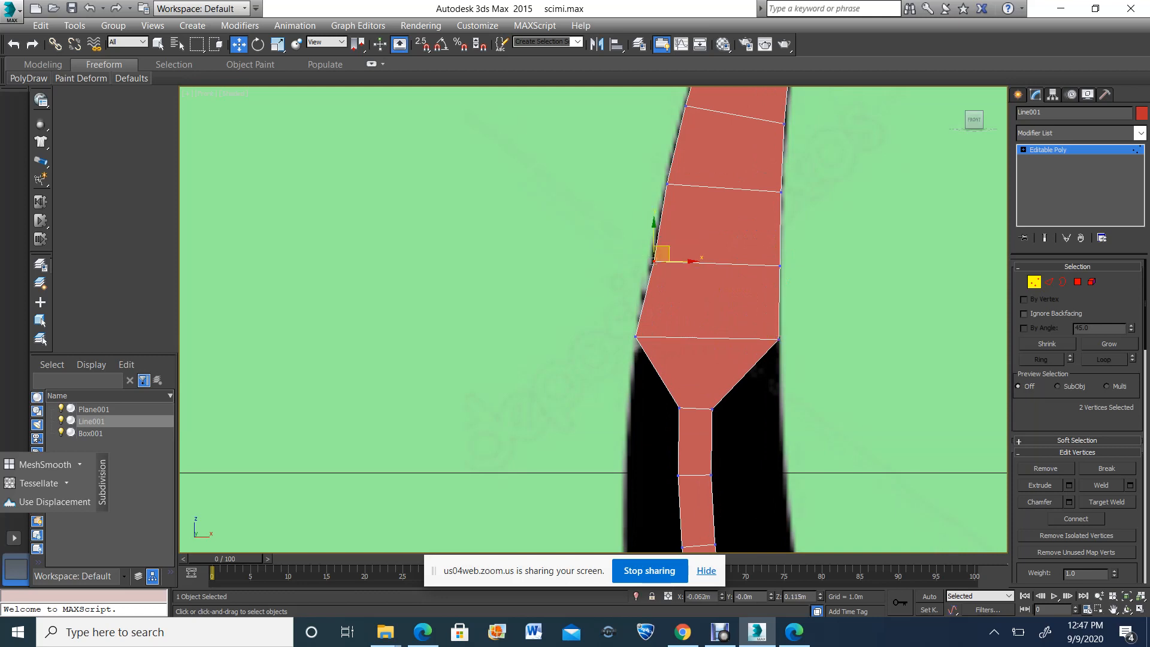
{"action": "scroll", "coordinate": [650, 349], "scroll_direction": "down", "scroll_amount": 2}
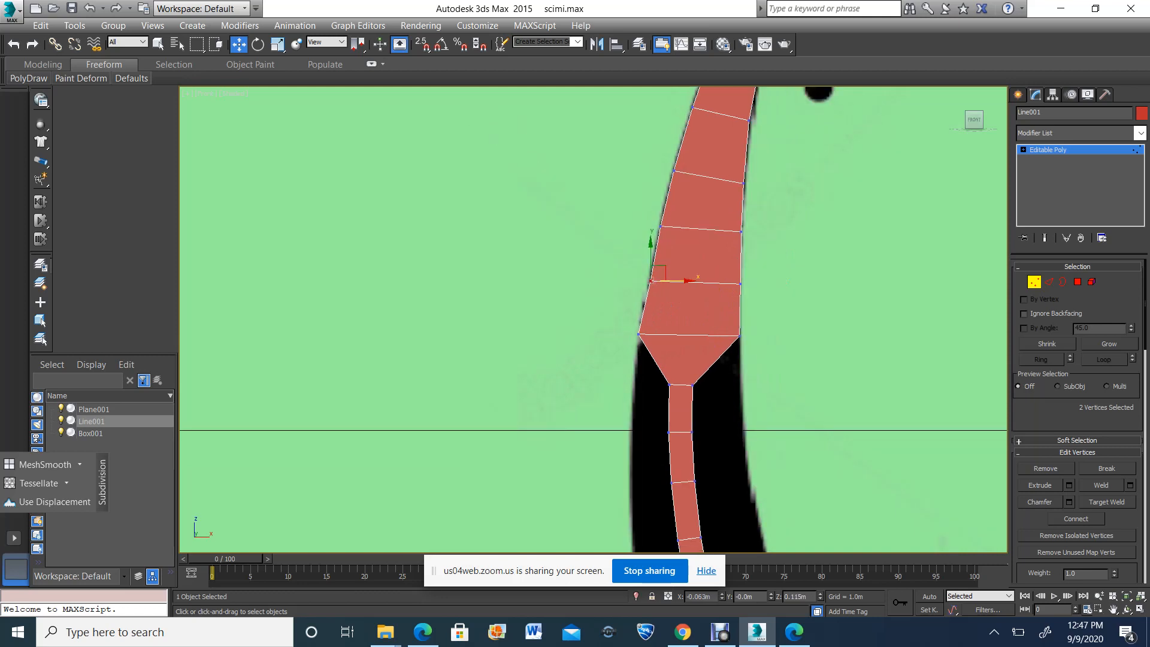
{"action": "middle_click_drag", "start_coordinate": [655, 358], "coordinate": [650, 294]}
{"action": "left_click_drag", "start_coordinate": [648, 312], "coordinate": [733, 329]}
{"action": "scroll", "coordinate": [687, 331], "scroll_direction": "down", "scroll_amount": 3}
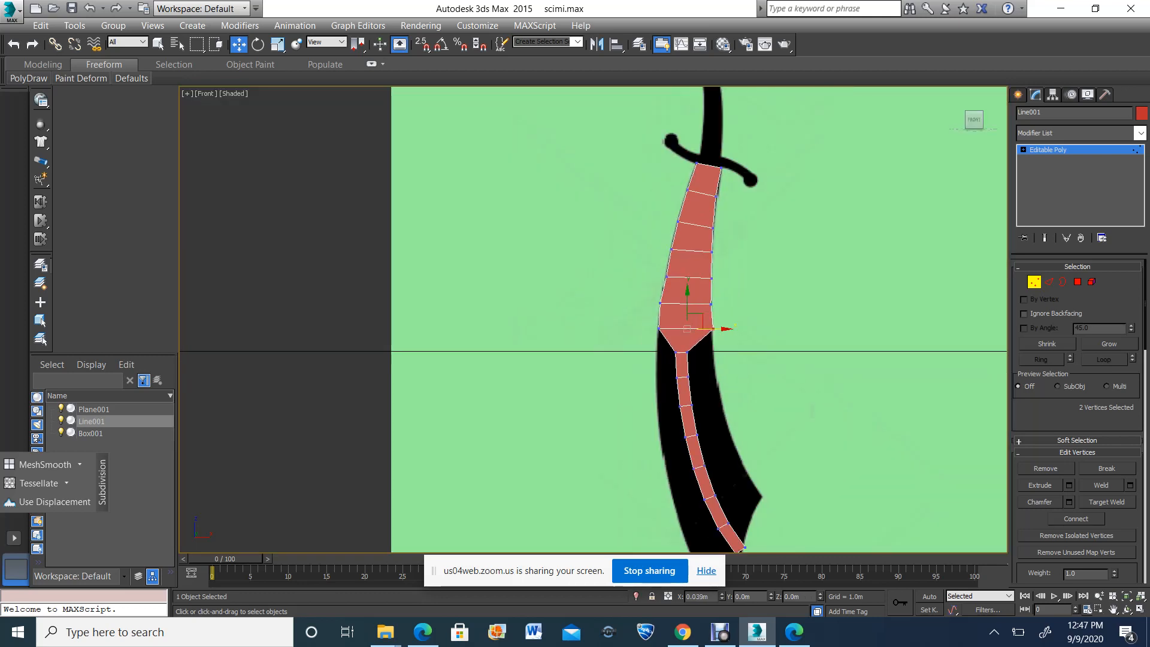
Move the vertex pairs on and just below the horizontal grid axis outward to match the reference blade's width
{"action": "scroll", "coordinate": [680, 357], "scroll_direction": "up", "scroll_amount": 3}
{"action": "left_click_drag", "start_coordinate": [666, 342], "coordinate": [625, 336]}
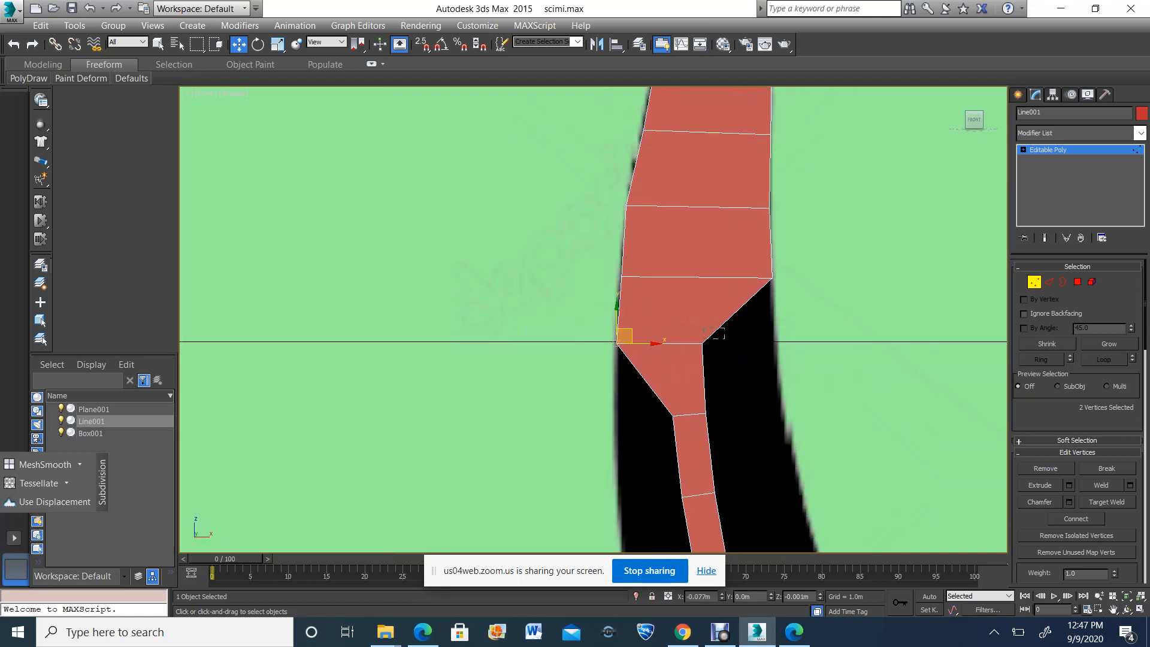
{"action": "left_click_drag", "start_coordinate": [703, 339], "coordinate": [803, 343]}
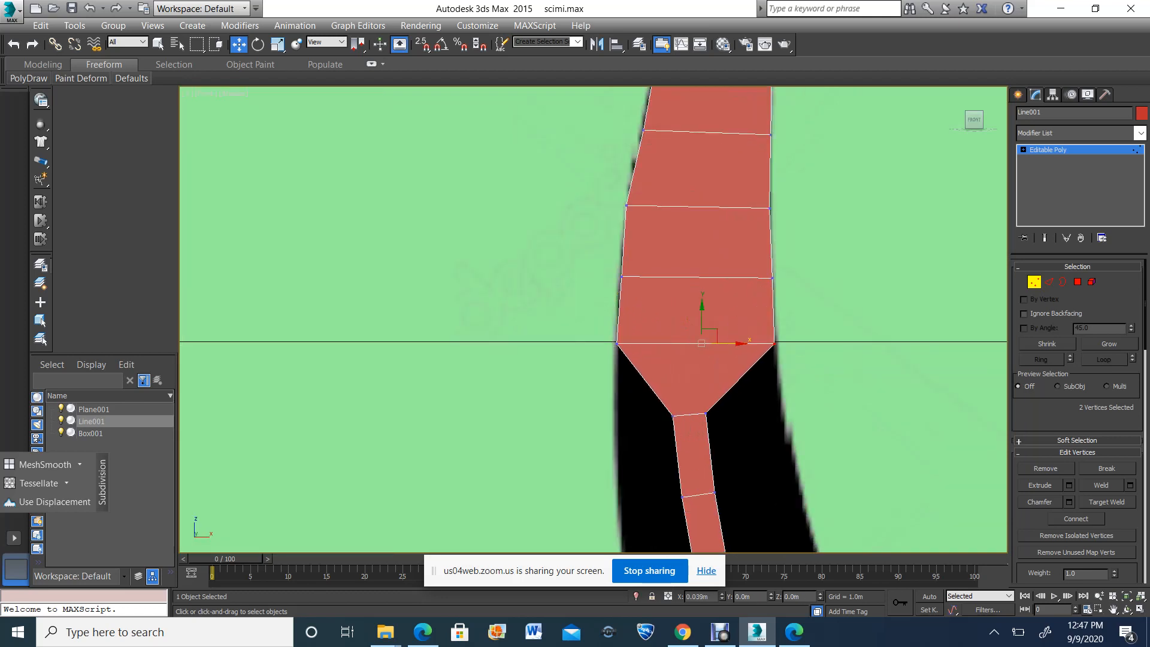
{"action": "left_click_drag", "start_coordinate": [677, 394], "coordinate": [625, 413]}
{"action": "left_click_drag", "start_coordinate": [718, 398], "coordinate": [753, 405]}
{"action": "left_click_drag", "start_coordinate": [785, 404], "coordinate": [791, 404]}
{"action": "key", "text": "space"}
{"action": "scroll", "coordinate": [589, 423], "scroll_direction": "down", "scroll_amount": 5}
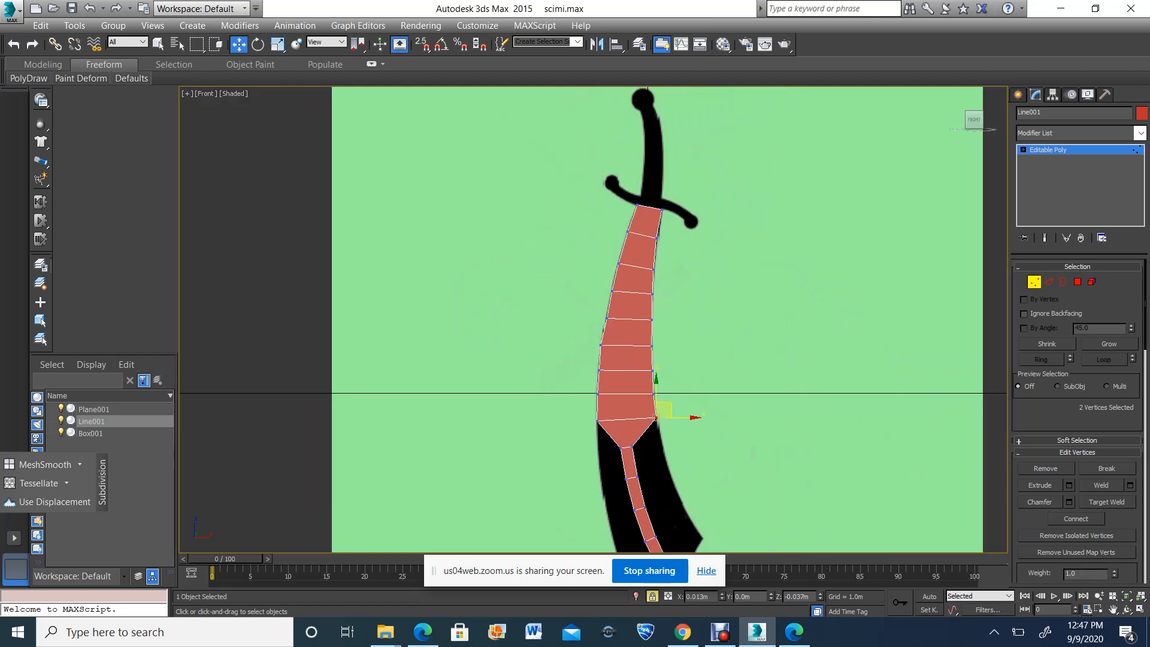
{"action": "middle_click_drag", "start_coordinate": [612, 535], "coordinate": [583, 276]}
{"action": "scroll", "coordinate": [583, 277], "scroll_direction": "up", "scroll_amount": 5}
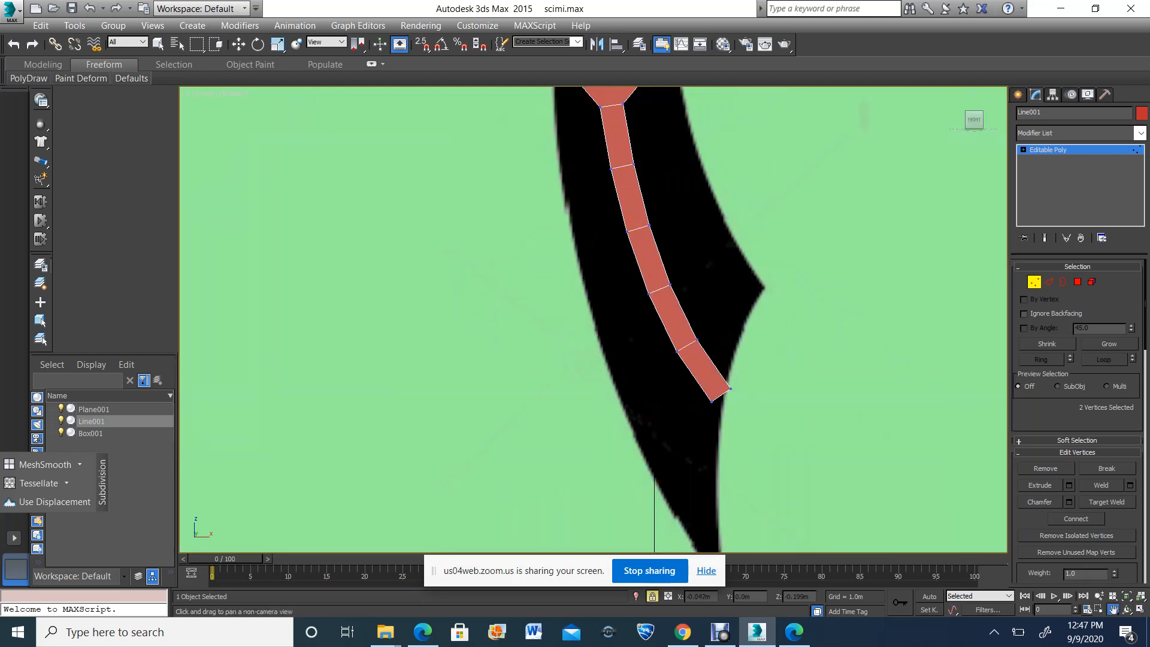
{"action": "scroll", "coordinate": [459, 219], "scroll_direction": "down", "scroll_amount": 3}
{"action": "left_click", "coordinate": [238, 44]}
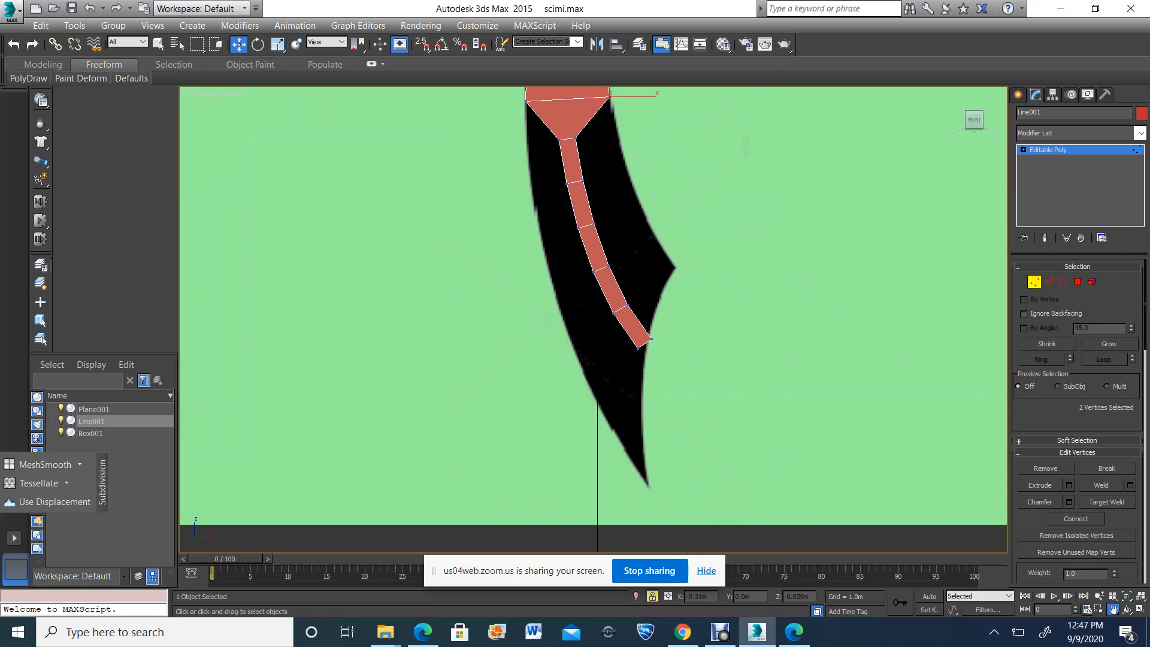
{"action": "left_click_drag", "start_coordinate": [617, 92], "coordinate": [620, 89]}
{"action": "key", "text": "ctrl+z"}
{"action": "key", "text": "space"}
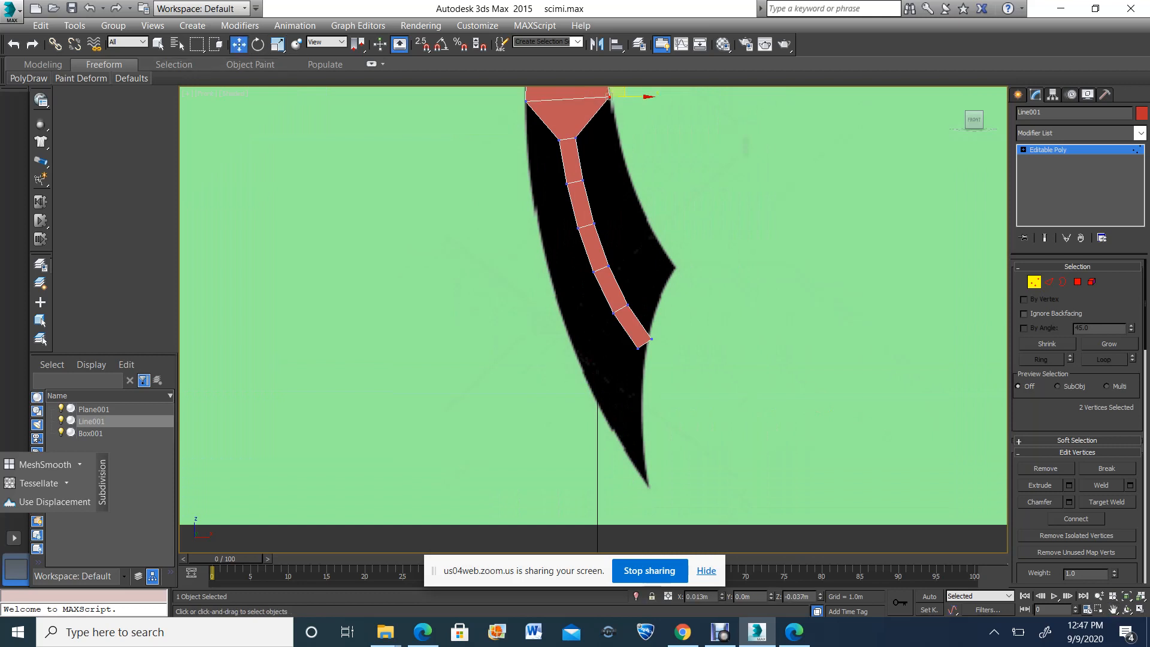
Move the three vertex rows below the already fitted part of the blade outward to both edges of the reference blade
{"action": "left_click_drag", "start_coordinate": [552, 132], "coordinate": [625, 121]}
{"action": "left_click", "coordinate": [613, 128]}
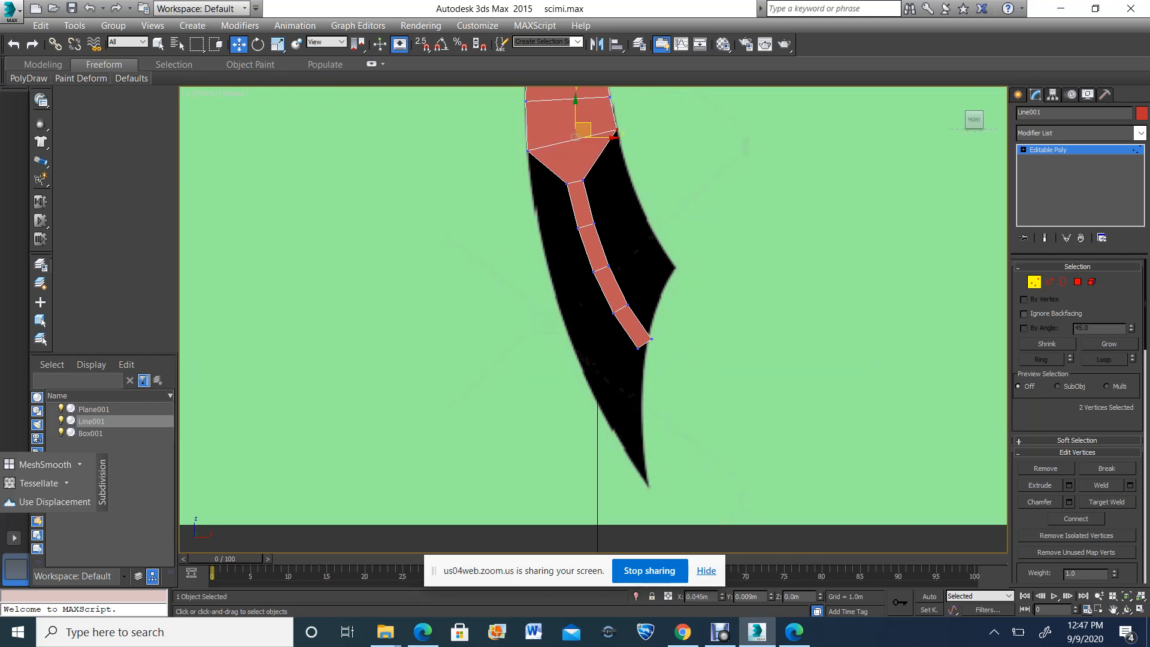
{"action": "left_click", "coordinate": [567, 182]}
{"action": "left_click_drag", "start_coordinate": [567, 183], "coordinate": [629, 161]}
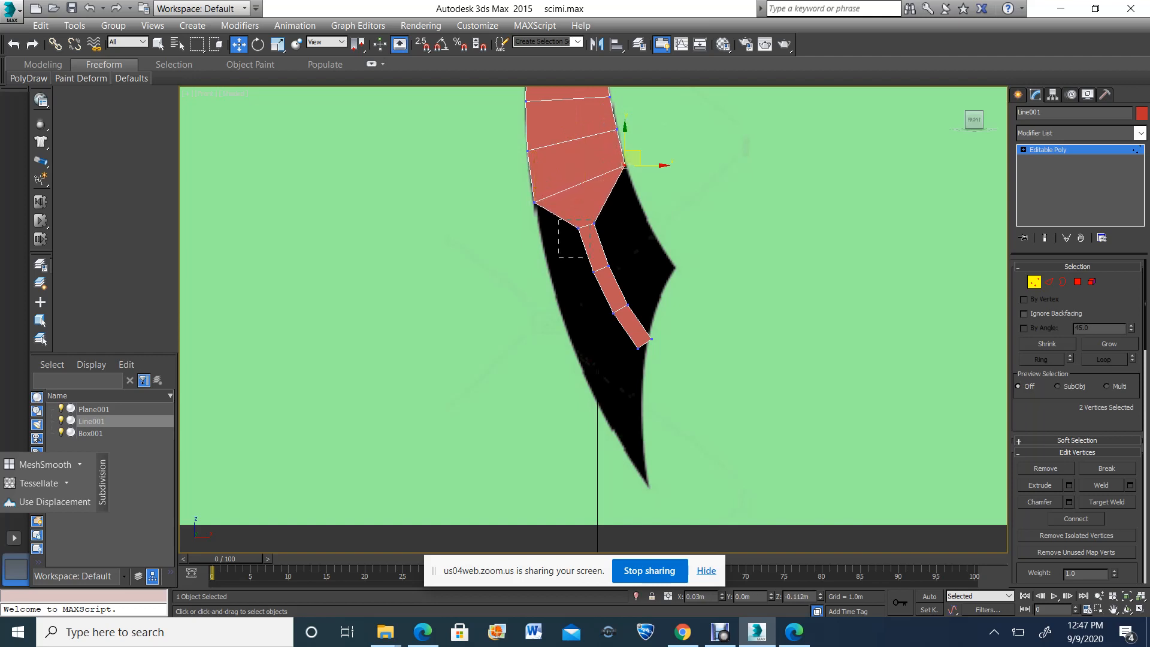
{"action": "left_click_drag", "start_coordinate": [590, 258], "coordinate": [645, 189]}
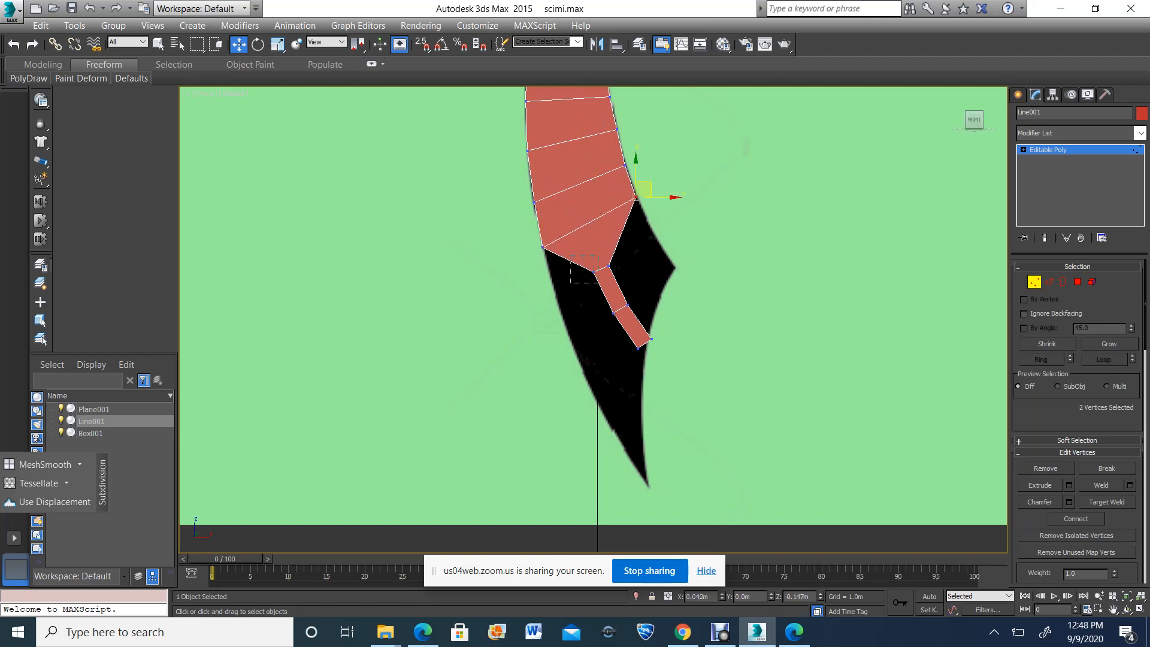
Spread the two vertex rows above the bottom row to the reference edges, placing the lower row's concave-side vertices on the blade's pointed spike
{"action": "left_click_drag", "start_coordinate": [598, 283], "coordinate": [565, 288]}
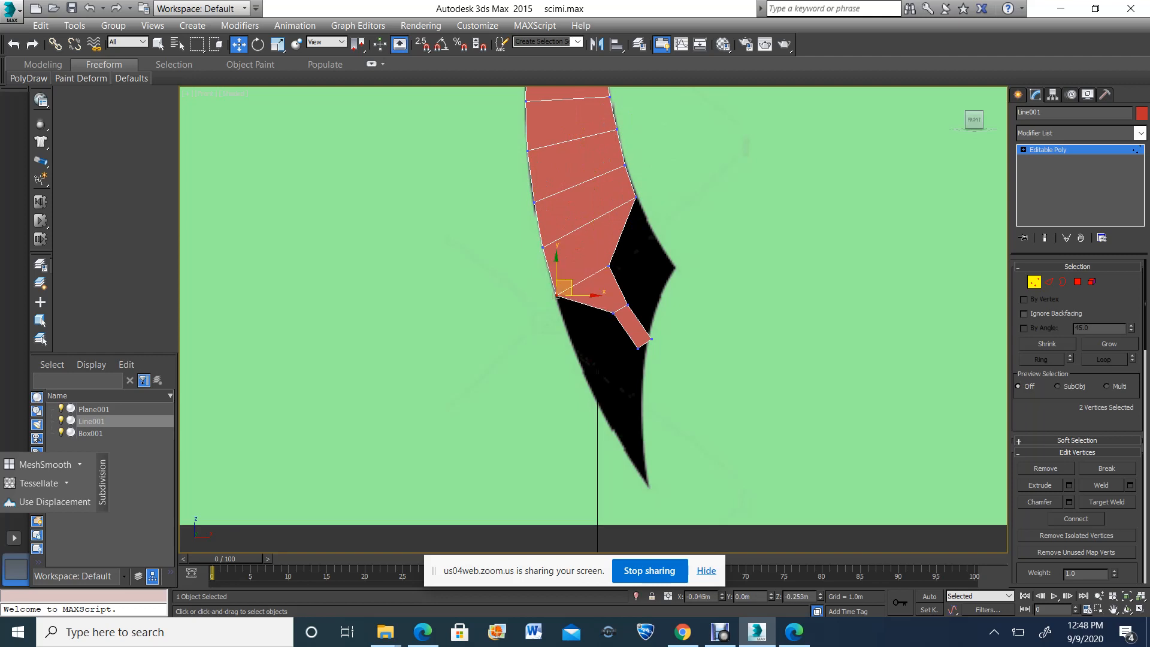
{"action": "left_click_drag", "start_coordinate": [633, 280], "coordinate": [660, 221]}
{"action": "left_click_drag", "start_coordinate": [624, 339], "coordinate": [582, 334]}
{"action": "left_click_drag", "start_coordinate": [617, 292], "coordinate": [686, 258]}
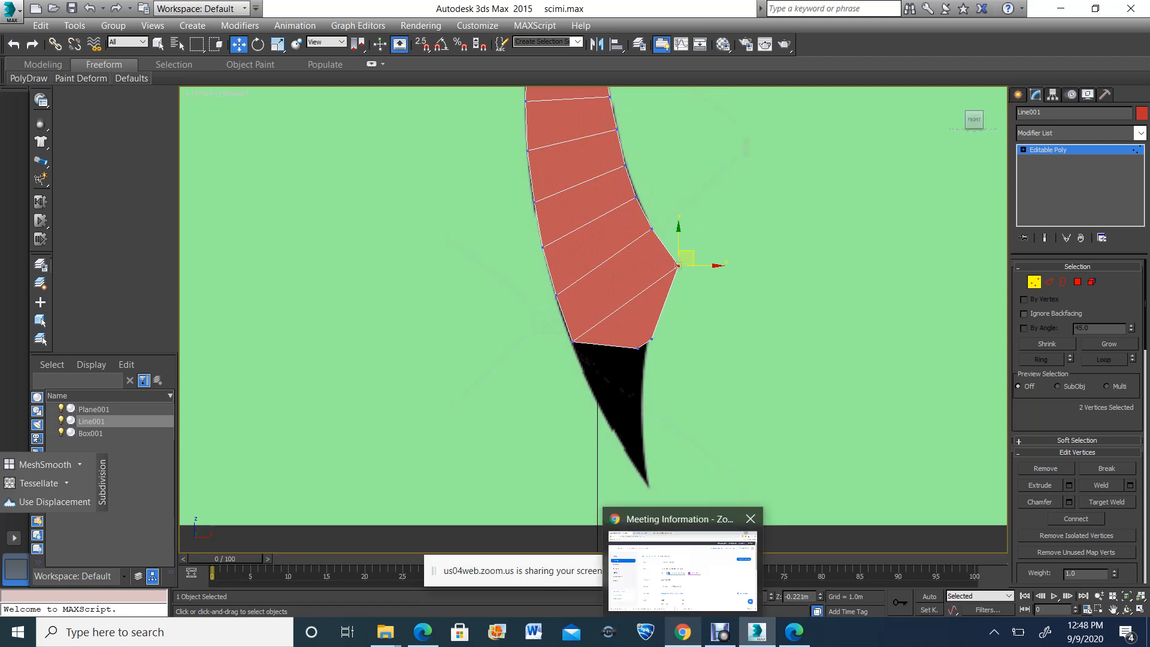
Move the bottom row's end vertices to the tip of the reference blade
{"action": "left_click_drag", "start_coordinate": [620, 338], "coordinate": [654, 470]}
{"action": "left_click", "coordinate": [651, 339]}
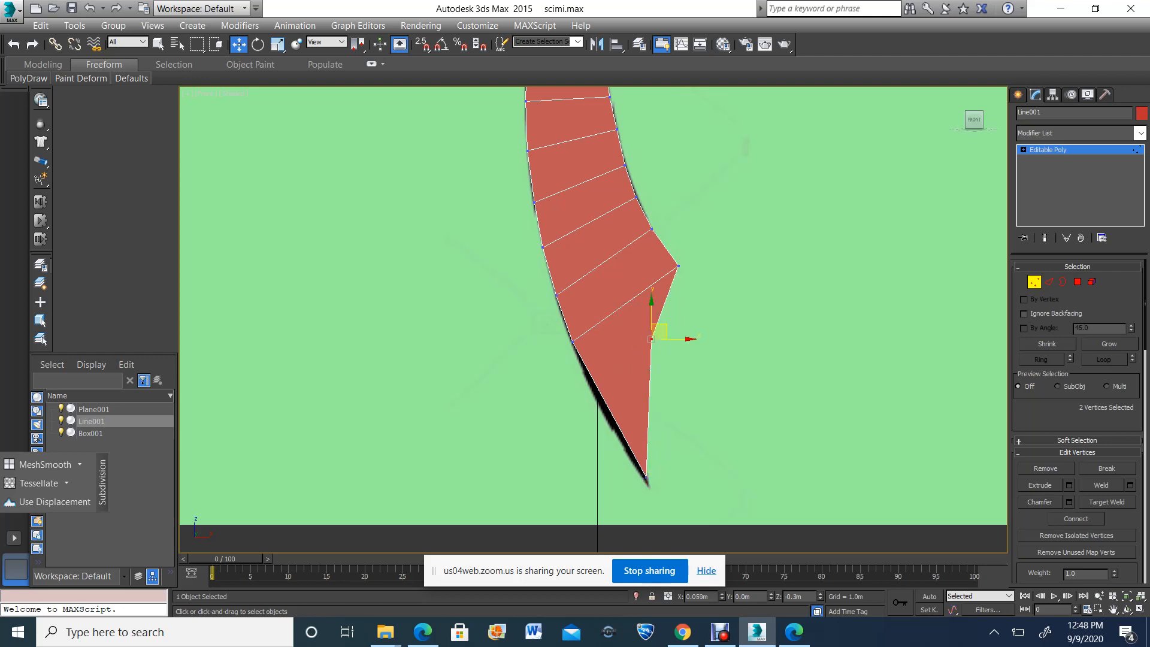
{"action": "scroll", "coordinate": [668, 330], "scroll_direction": "down", "scroll_amount": 5}
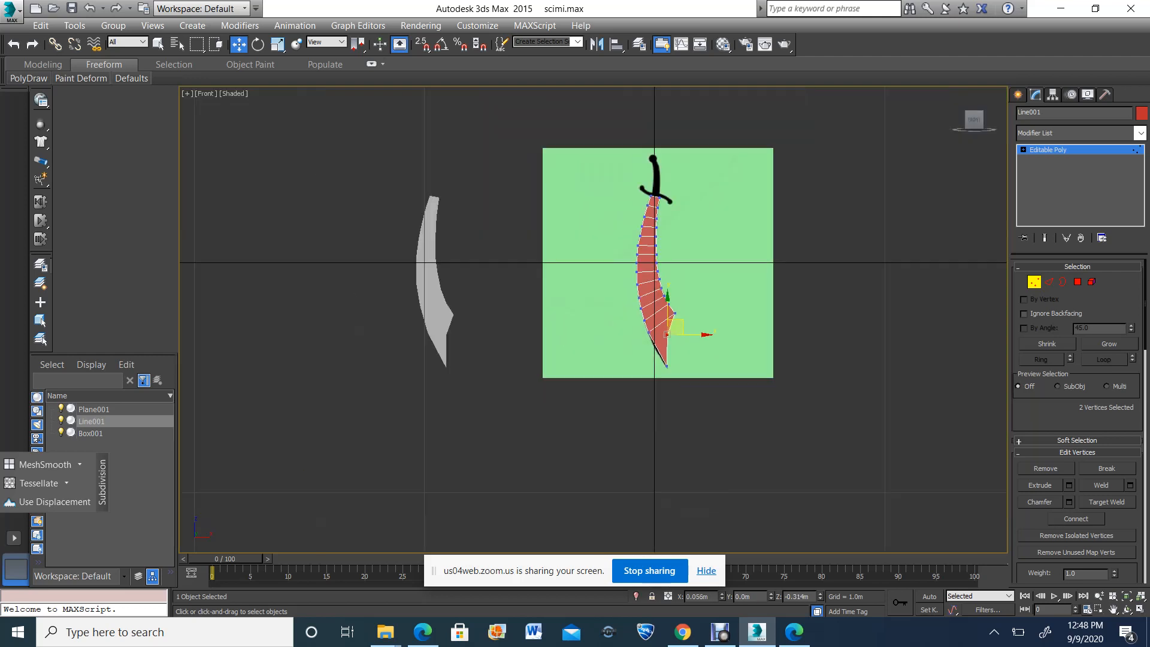
{"action": "scroll", "coordinate": [675, 326], "scroll_direction": "up", "scroll_amount": 5}
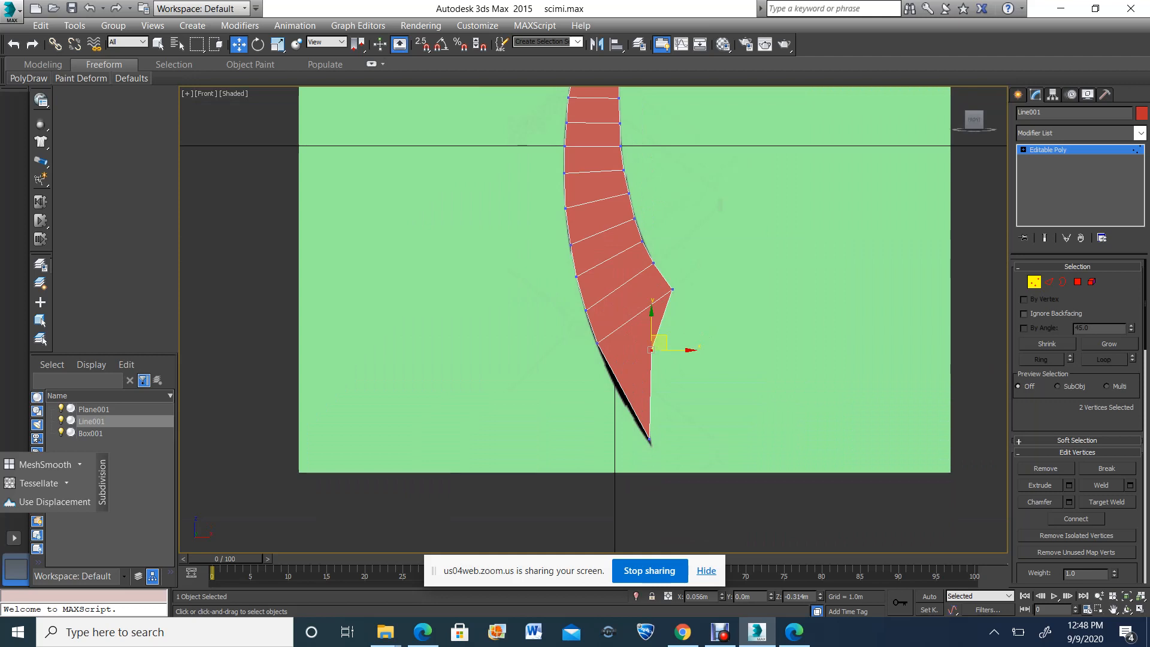
{"action": "scroll", "coordinate": [668, 383], "scroll_direction": "down", "scroll_amount": 4}
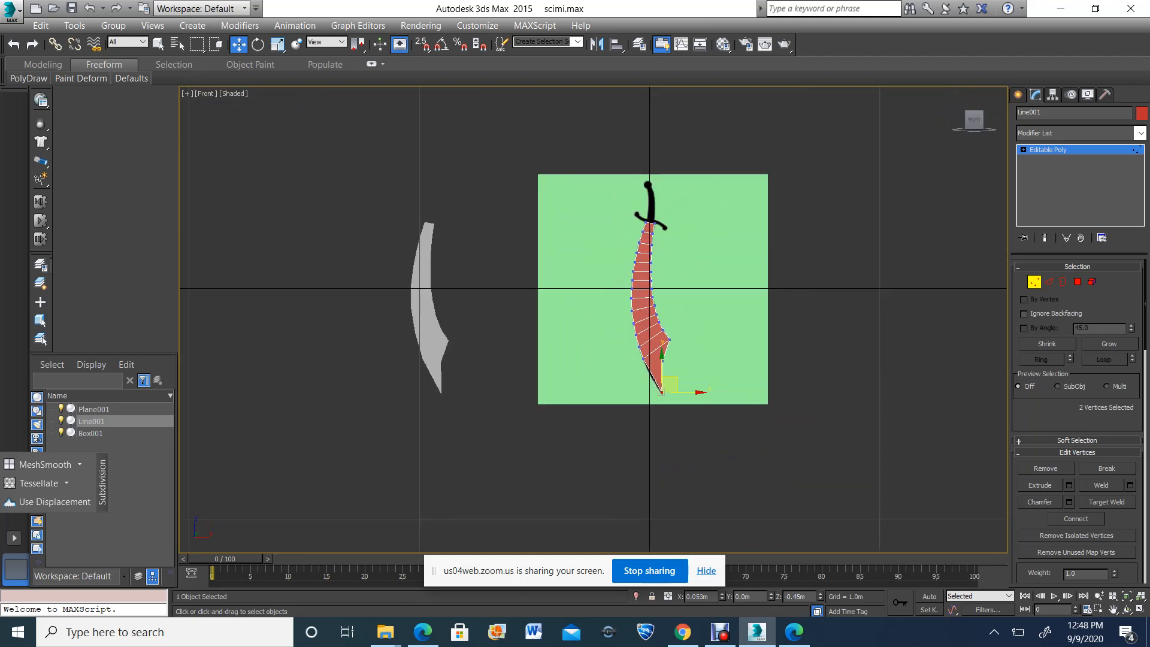
Leave vertex editing, move the red line-based blade off to the right of the reference, and place the grey box-based blade over the reference blade
{"action": "key", "text": "1"}
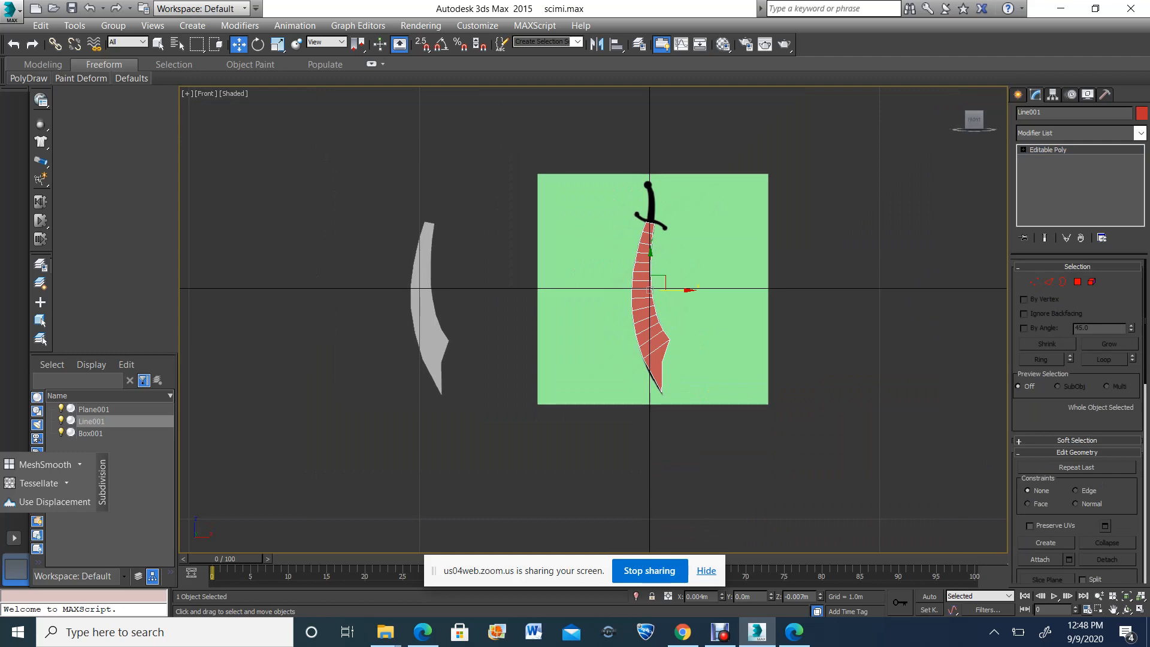
{"action": "left_click_drag", "start_coordinate": [684, 290], "coordinate": [924, 290]}
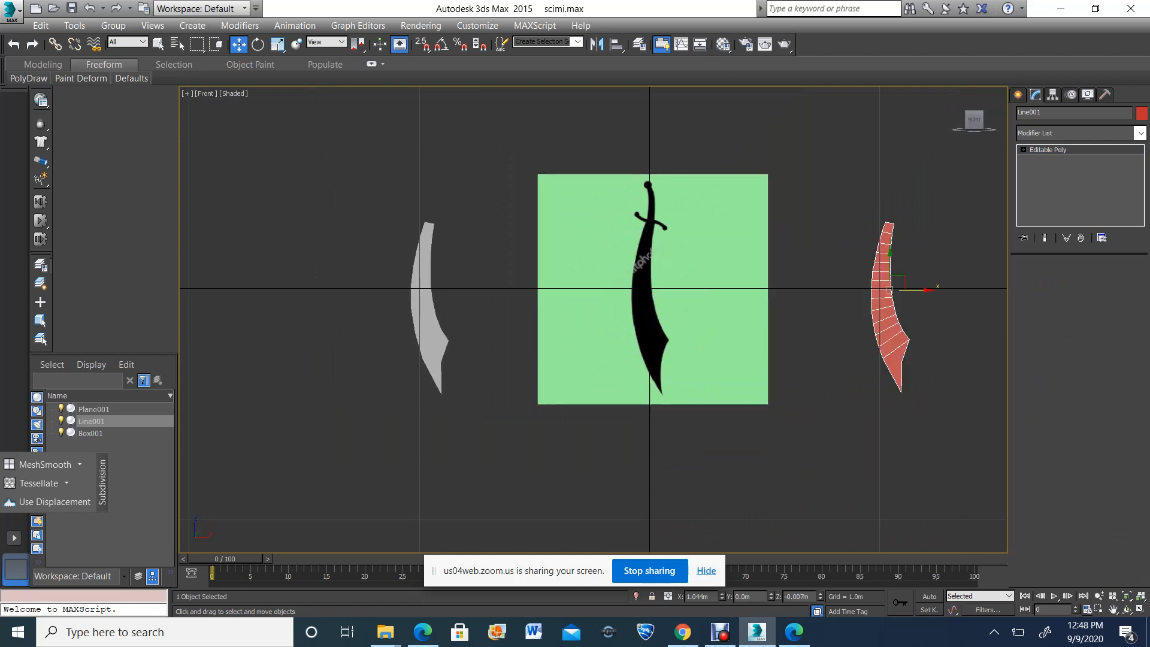
{"action": "left_click", "coordinate": [424, 287]}
{"action": "left_click_drag", "start_coordinate": [461, 231], "coordinate": [684, 230]}
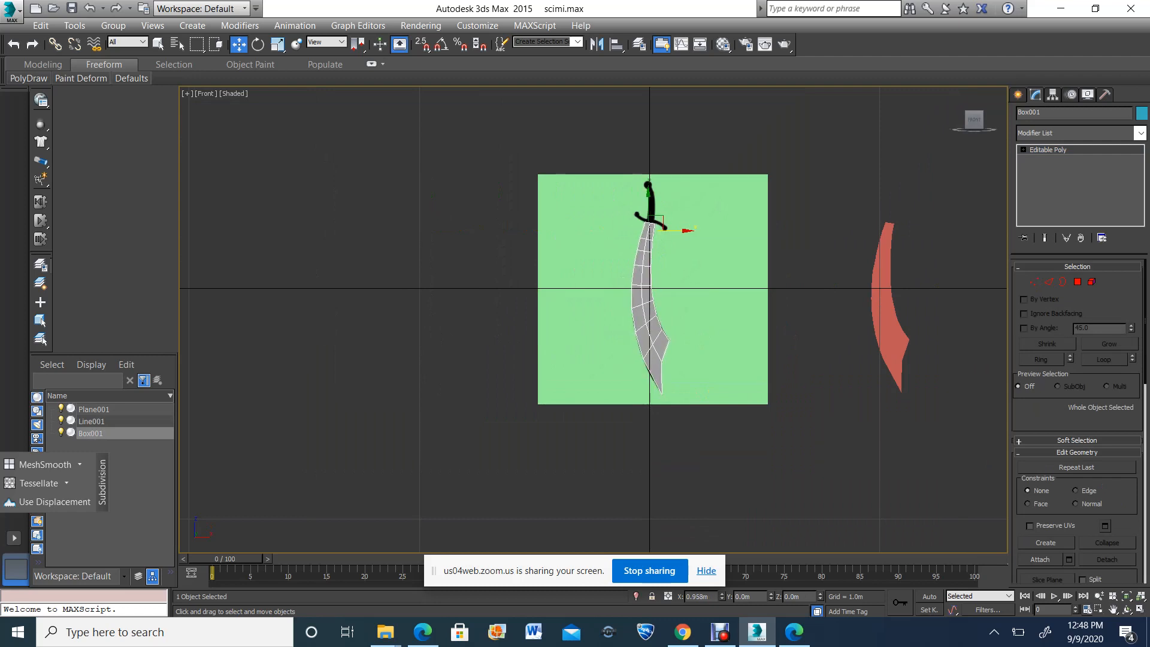
{"action": "scroll", "coordinate": [663, 210], "scroll_direction": "up", "scroll_amount": 3}
{"action": "scroll", "coordinate": [665, 204], "scroll_direction": "up", "scroll_amount": 8}
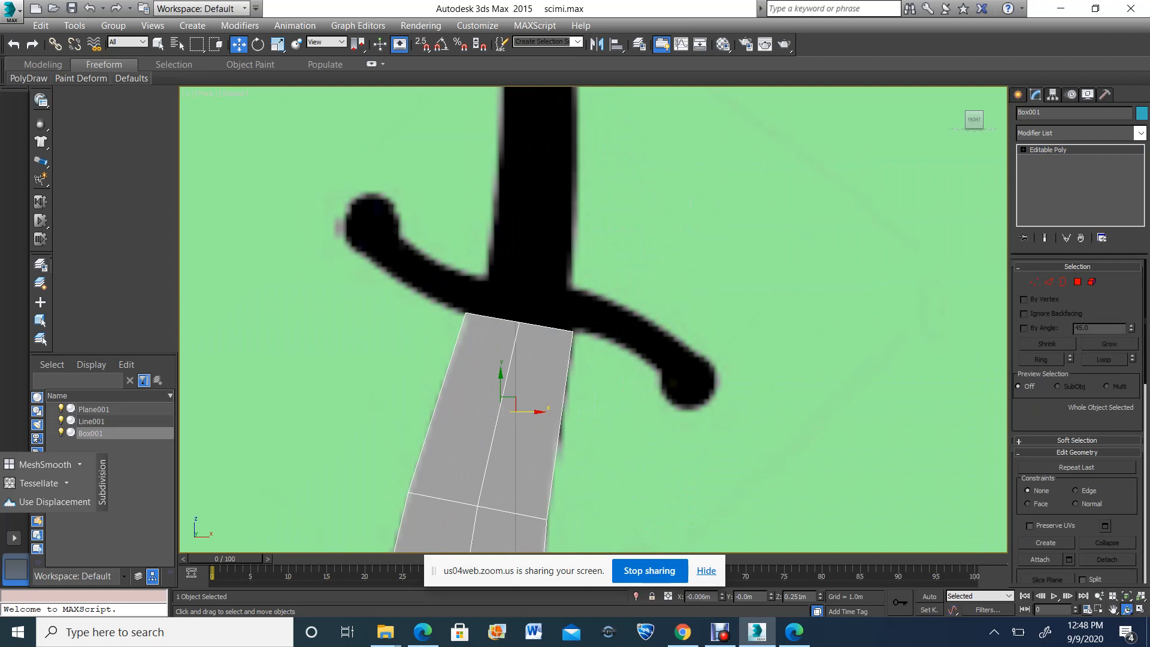
In the Perspective view, select the open border at Box001's guard end and scale-extrude it outward into a flange with the selection locked
{"action": "left_click", "coordinate": [1126, 610]}
{"action": "left_click", "coordinate": [1141, 610]}
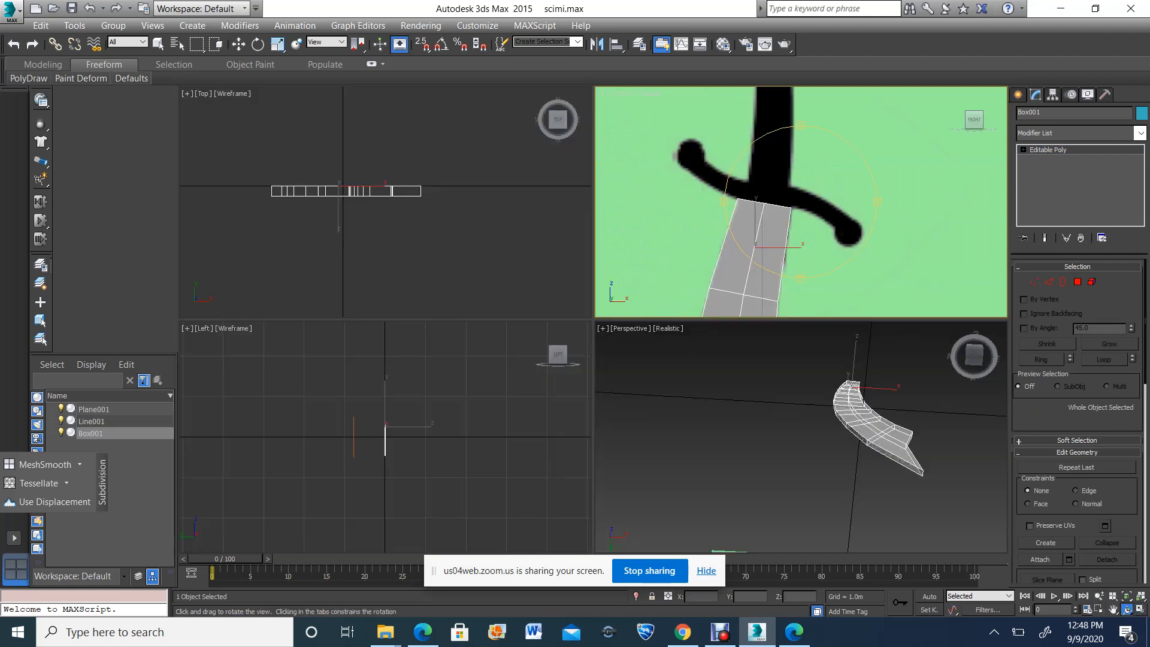
{"action": "left_click", "coordinate": [830, 417]}
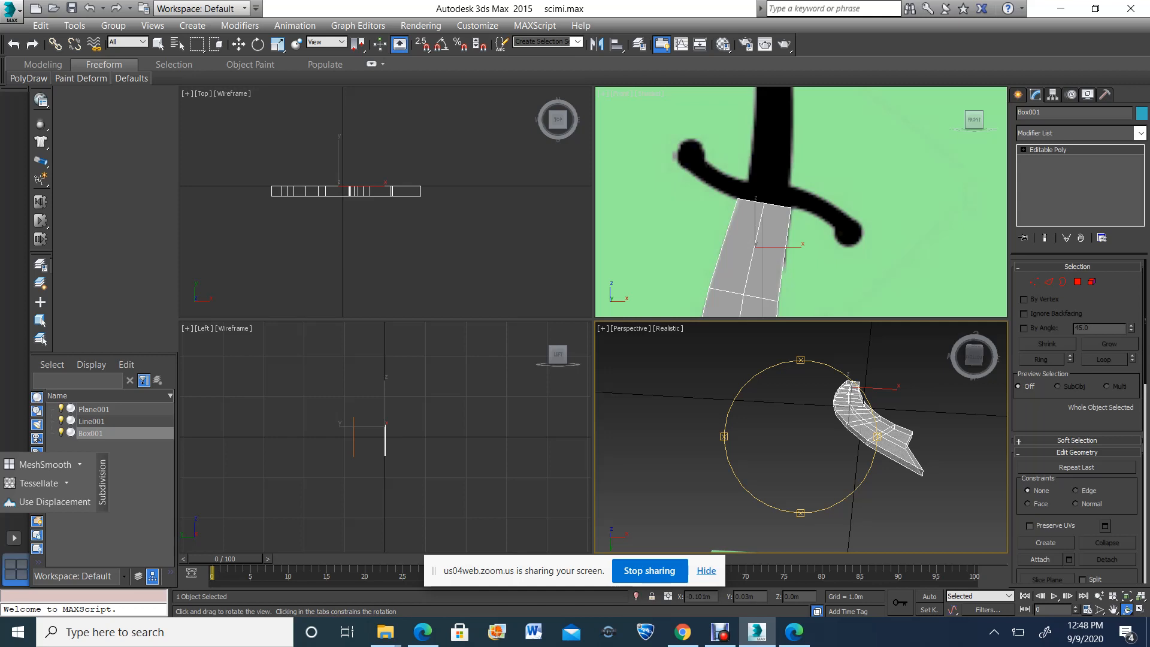
{"action": "left_click_drag", "start_coordinate": [821, 419], "coordinate": [835, 466]}
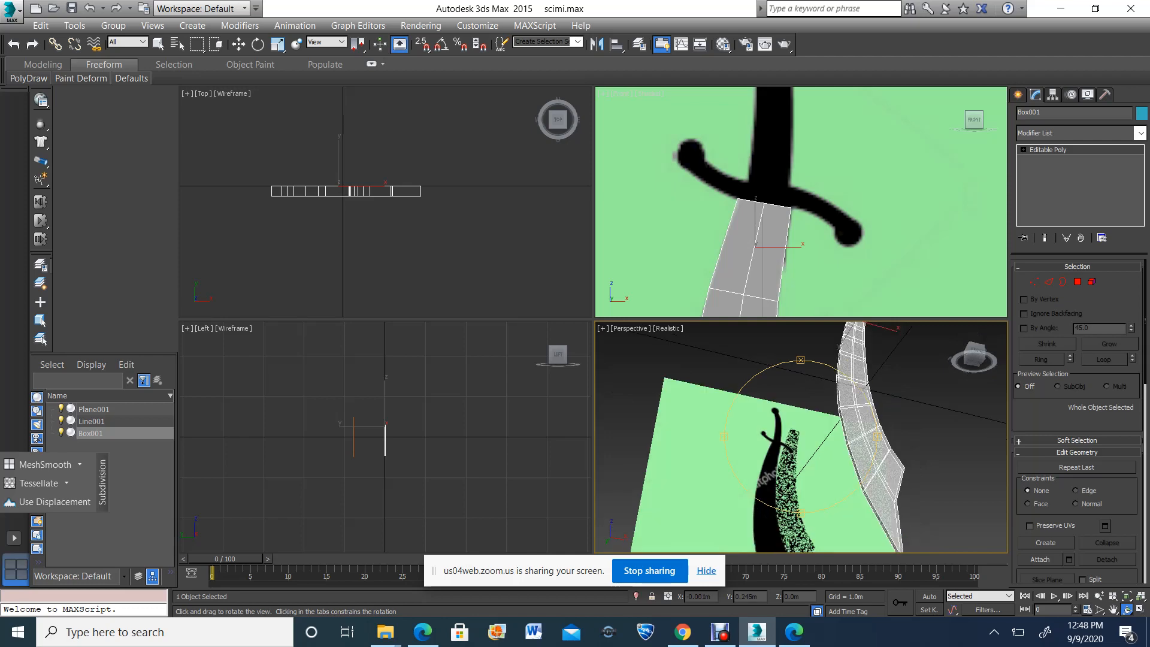
{"action": "left_click", "coordinate": [1141, 610]}
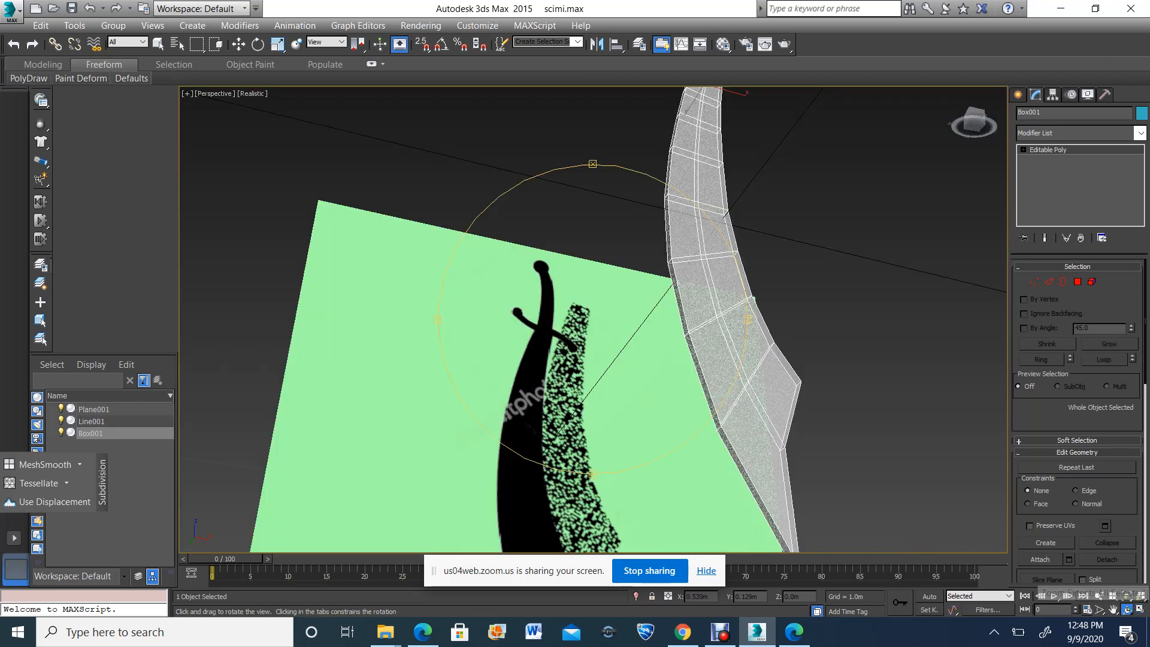
{"action": "left_click_drag", "start_coordinate": [614, 293], "coordinate": [675, 441]}
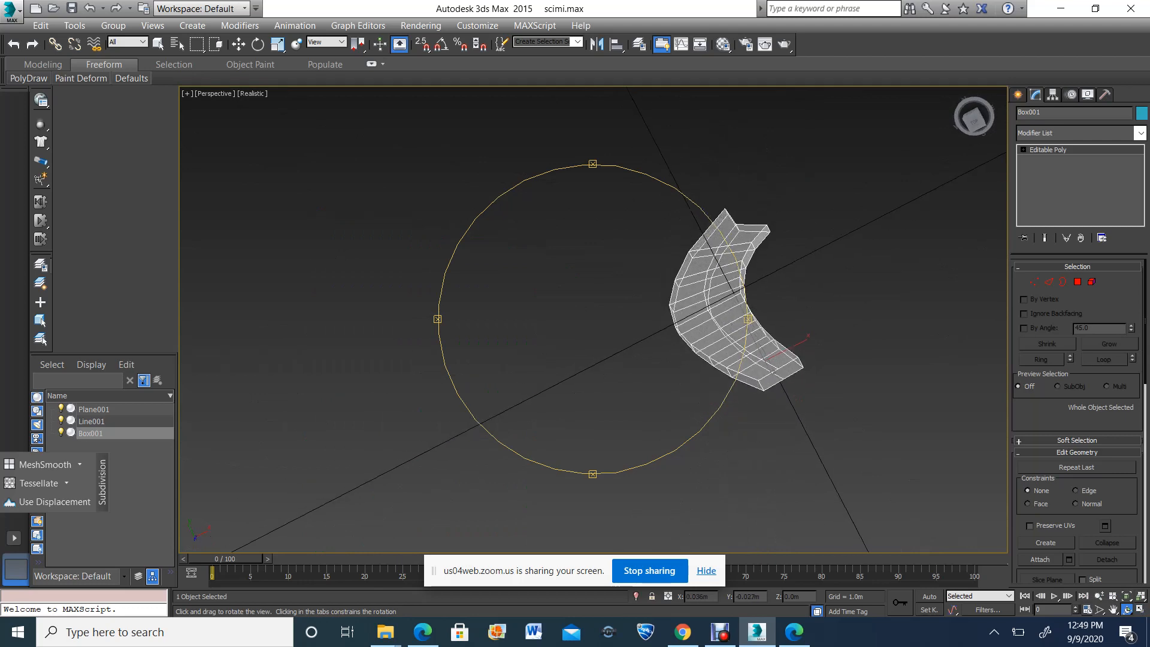
{"action": "left_click", "coordinate": [1063, 282]}
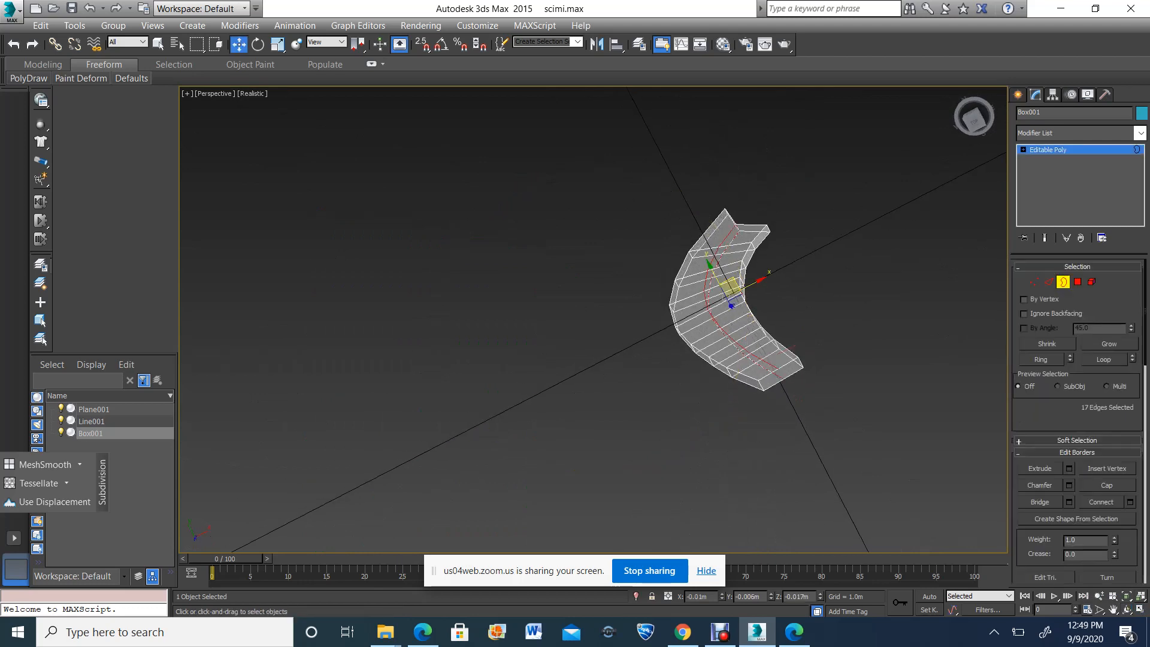
{"action": "left_click", "coordinate": [773, 385]}
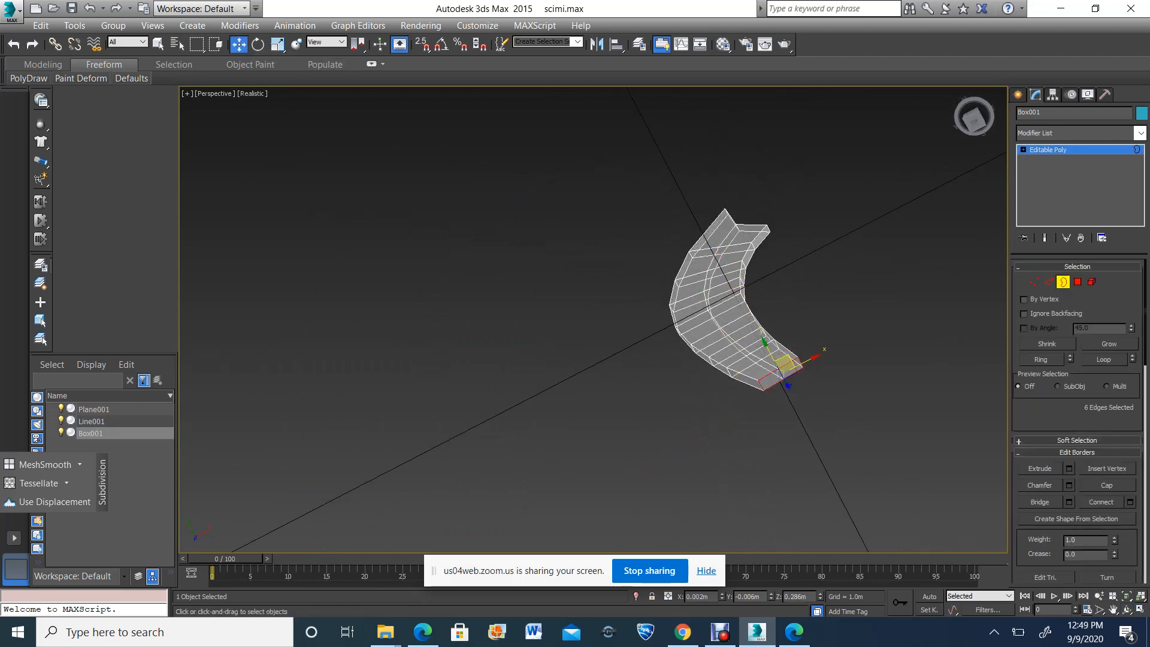
{"action": "scroll", "coordinate": [773, 385], "scroll_direction": "up", "scroll_amount": 3}
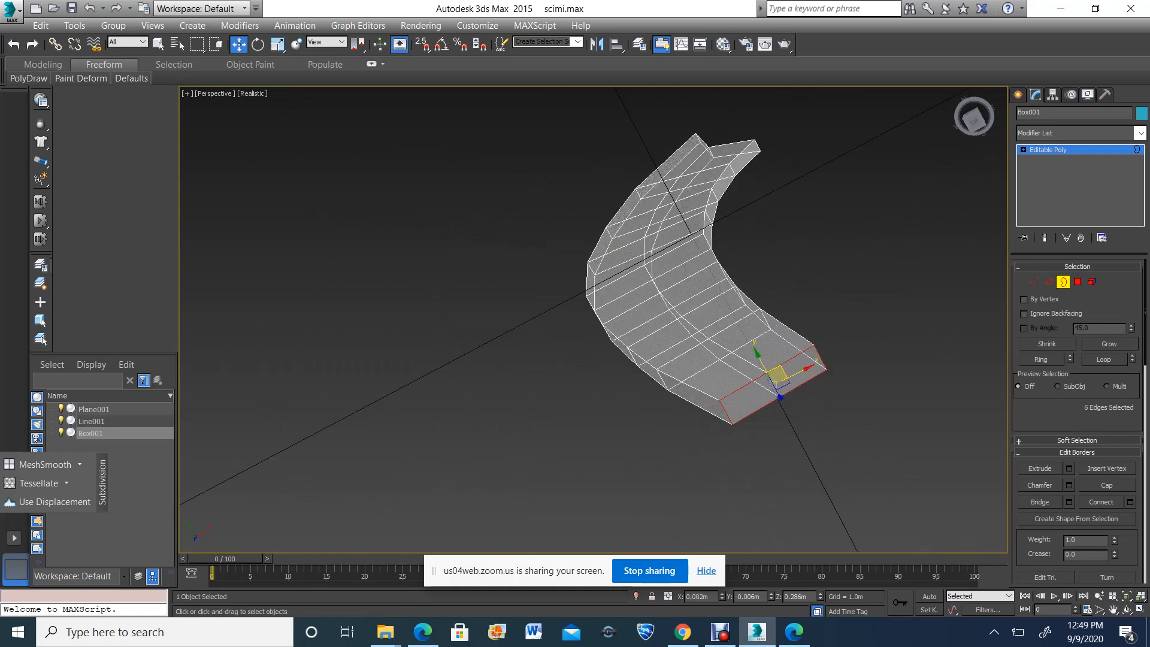
{"action": "key", "text": "space"}
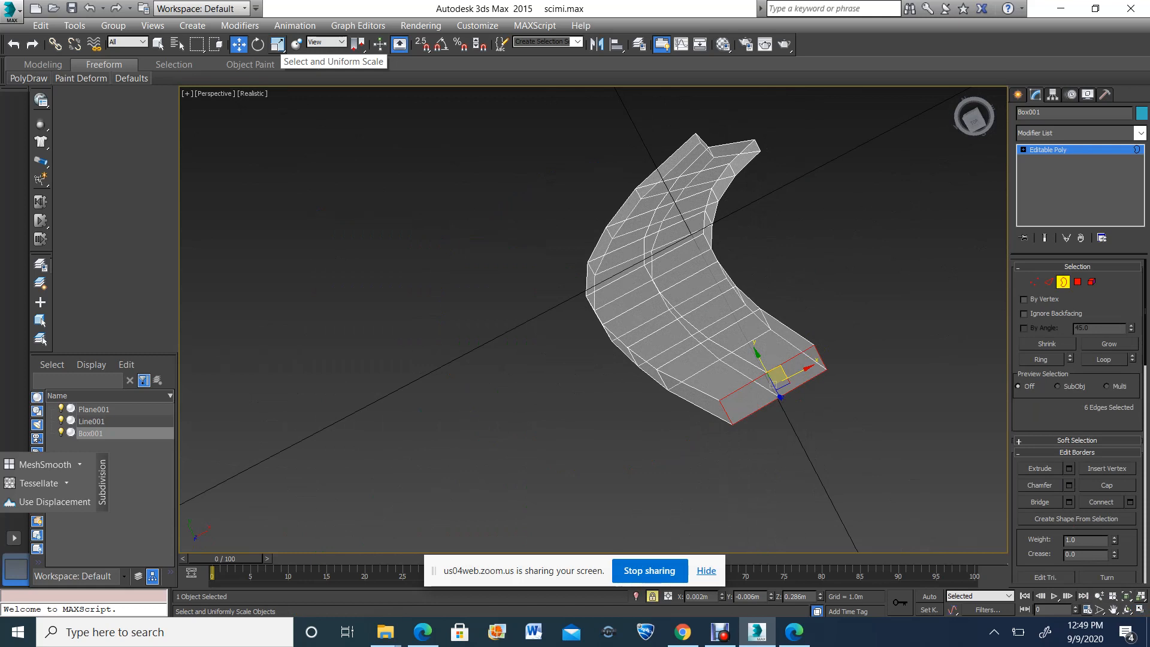
{"action": "left_click", "coordinate": [277, 45]}
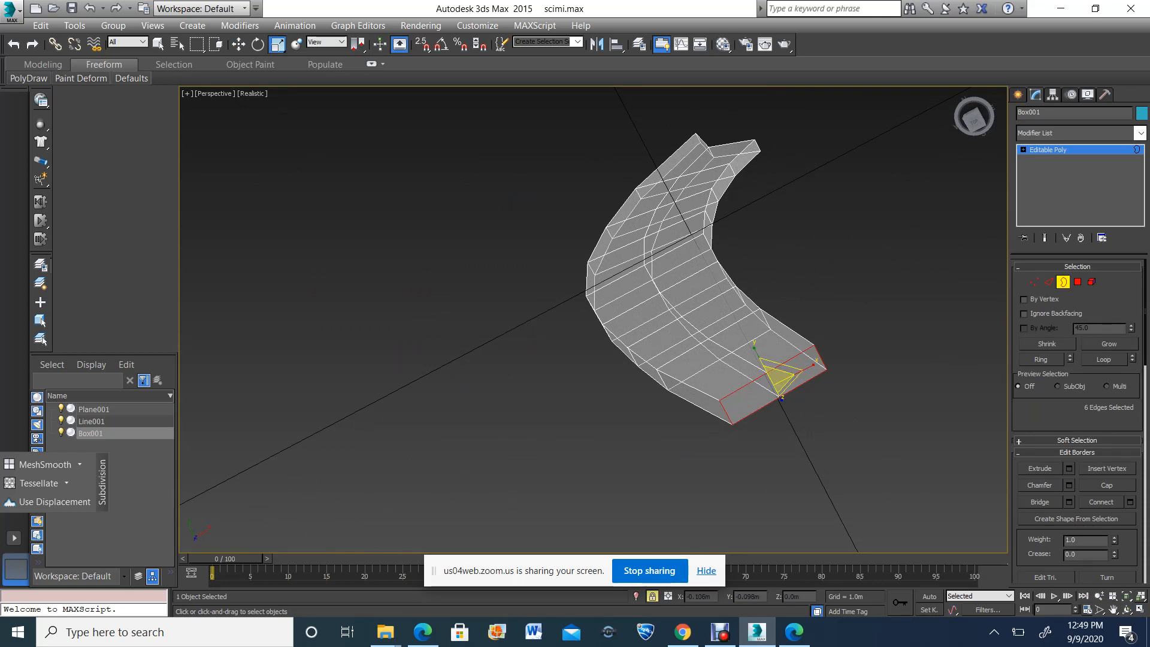
{"action": "left_click_drag", "start_coordinate": [777, 381], "coordinate": [777, 350], "text": "shift"}
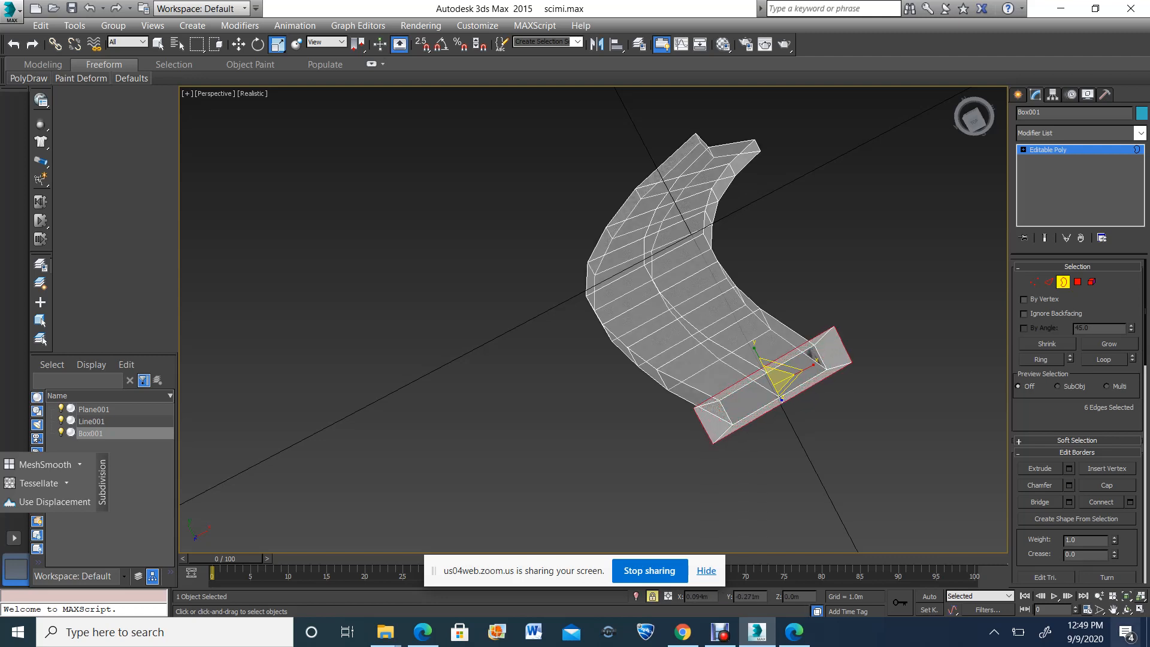
Scale the flange's outer border at the guard end slightly further outward
{"action": "left_click", "coordinate": [1128, 609]}
{"action": "left_click_drag", "start_coordinate": [635, 288], "coordinate": [677, 371]}
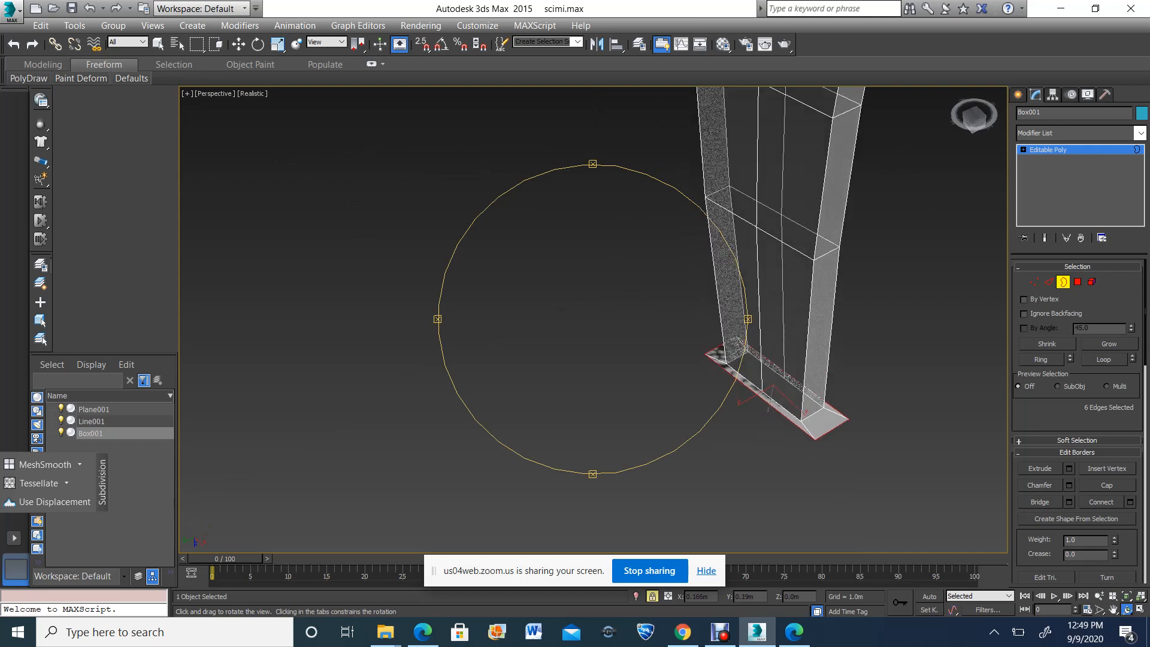
{"action": "left_click", "coordinate": [276, 44]}
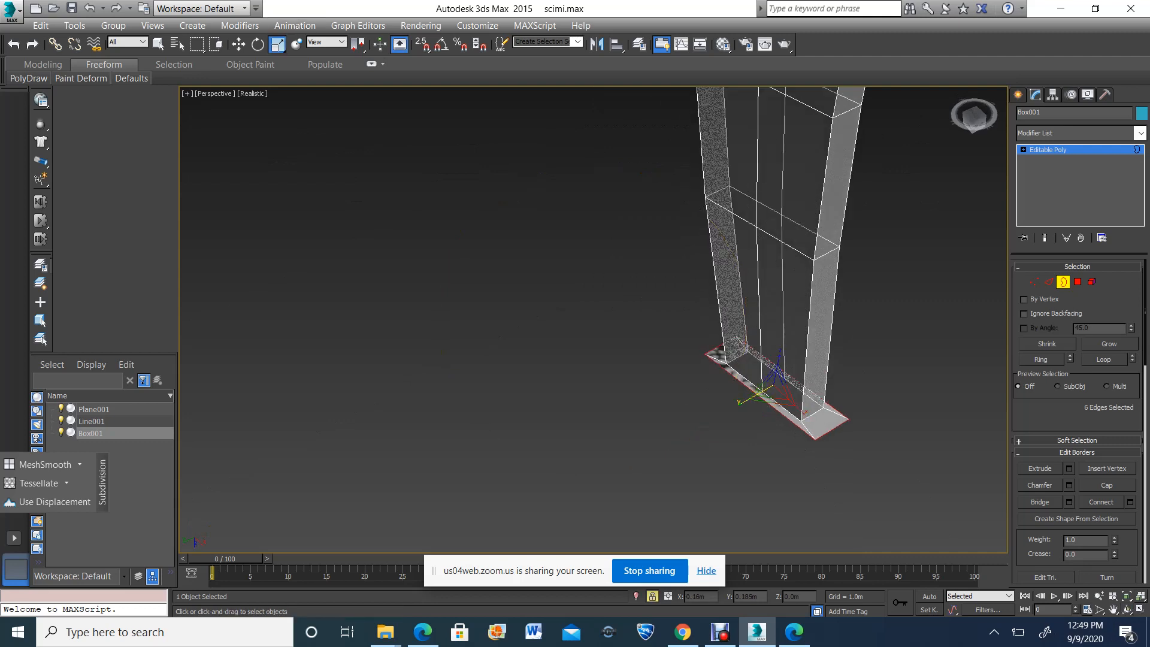
{"action": "left_click_drag", "start_coordinate": [748, 398], "coordinate": [747, 379]}
{"action": "scroll", "coordinate": [768, 390], "scroll_direction": "down", "scroll_amount": 3}
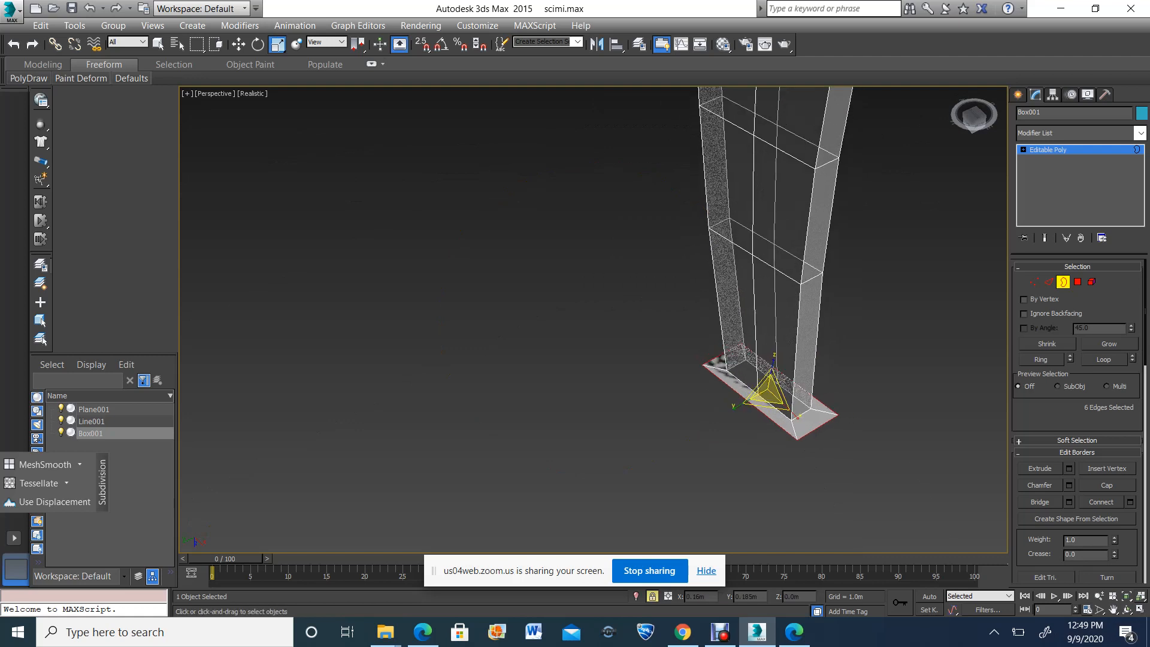
Try to move the flange's end vertices toward the reference guard in the Front view
{"action": "left_click", "coordinate": [1141, 610]}
{"action": "left_click", "coordinate": [1113, 609]}
{"action": "scroll", "coordinate": [818, 258], "scroll_direction": "up", "scroll_amount": 5}
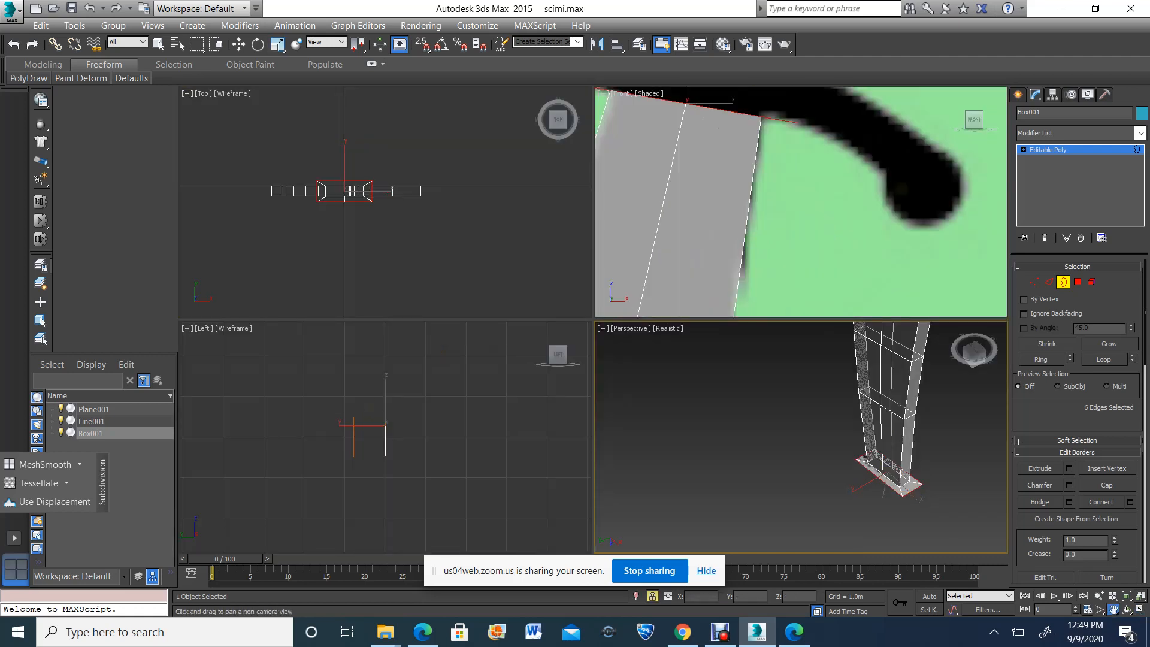
{"action": "left_click_drag", "start_coordinate": [707, 132], "coordinate": [841, 256]}
{"action": "scroll", "coordinate": [841, 256], "scroll_direction": "down", "scroll_amount": 2}
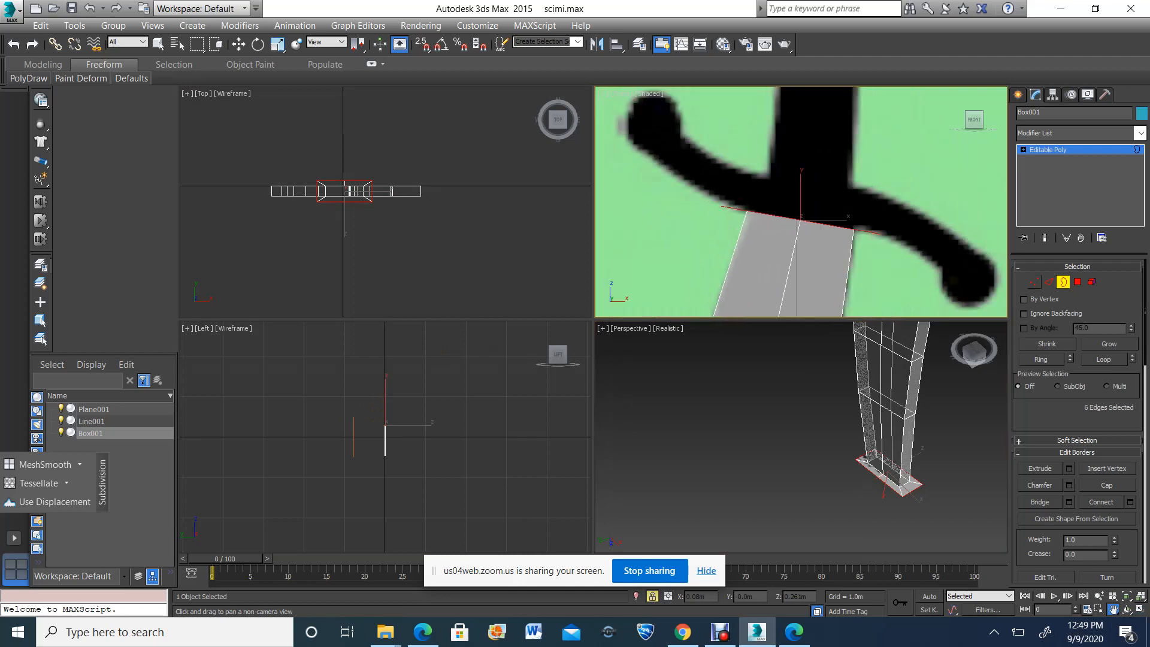
{"action": "left_click", "coordinate": [1035, 282]}
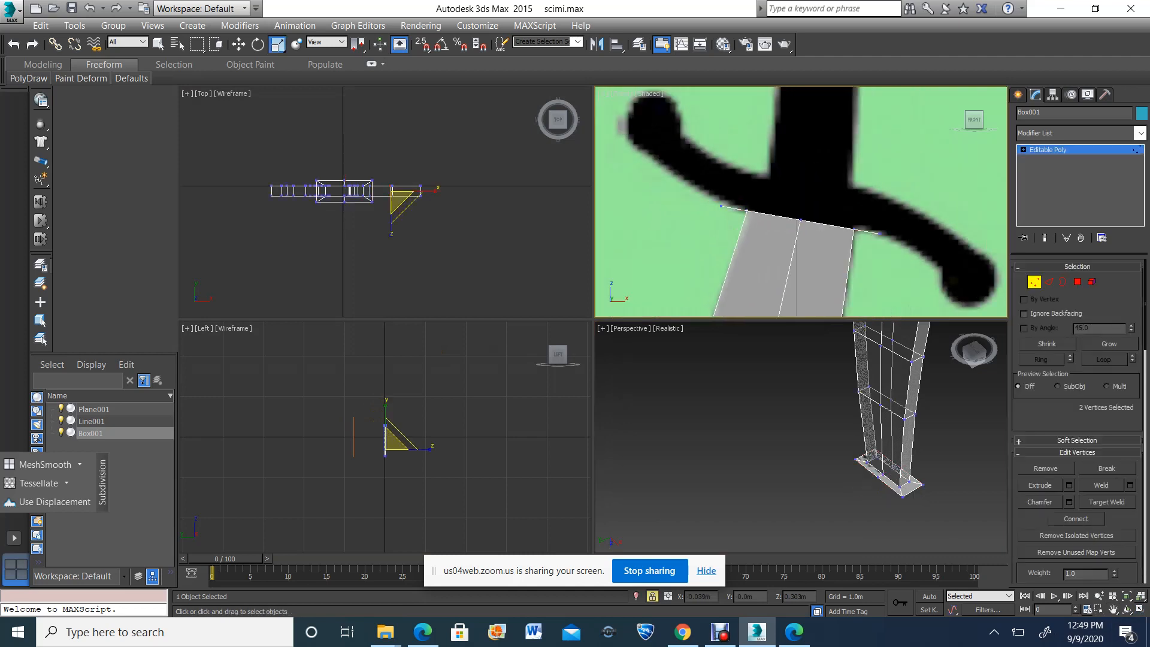
{"action": "left_click", "coordinate": [238, 44]}
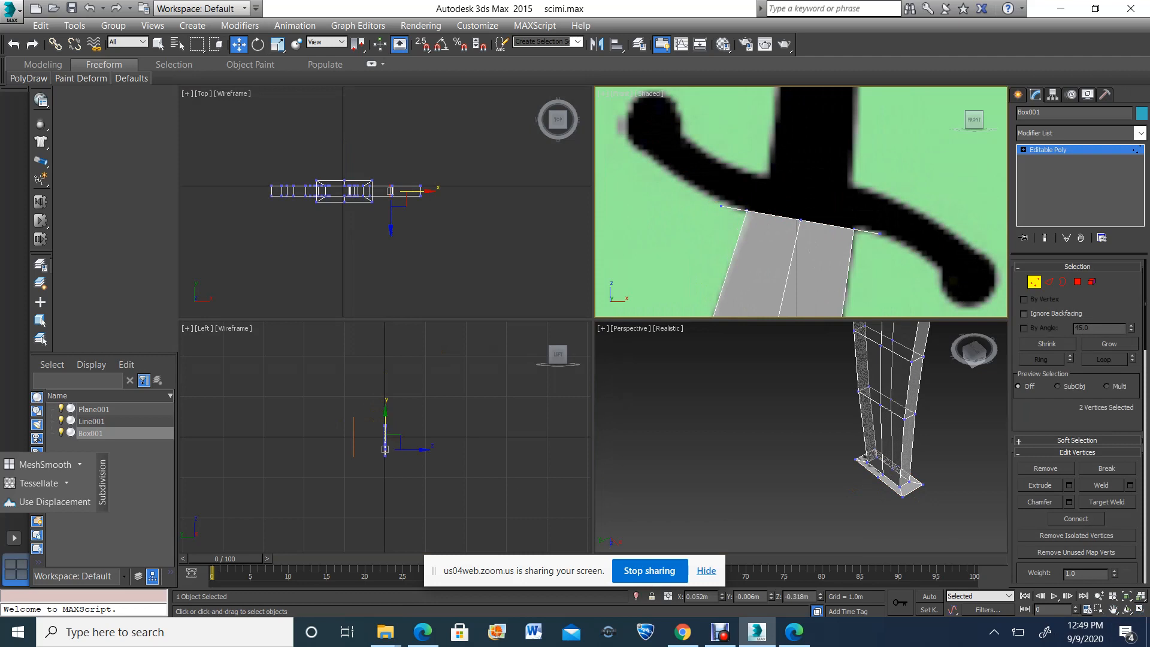
{"action": "left_click_drag", "start_coordinate": [724, 210], "coordinate": [724, 210]}
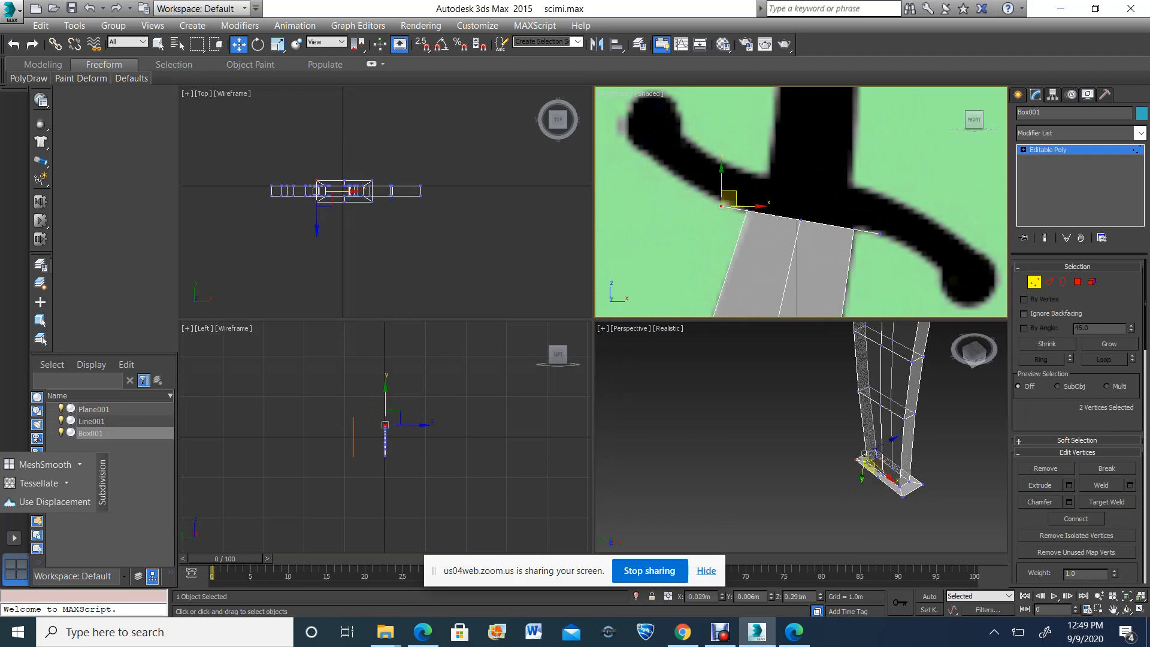
{"action": "mouse_move", "coordinate": [907, 244]}
{"action": "left_mouse_down"}
{"action": "mouse_move", "coordinate": [891, 229]}
{"action": "mouse_move", "coordinate": [906, 234]}
{"action": "left_mouse_up"}
{"action": "key", "text": "ctrl+z"}
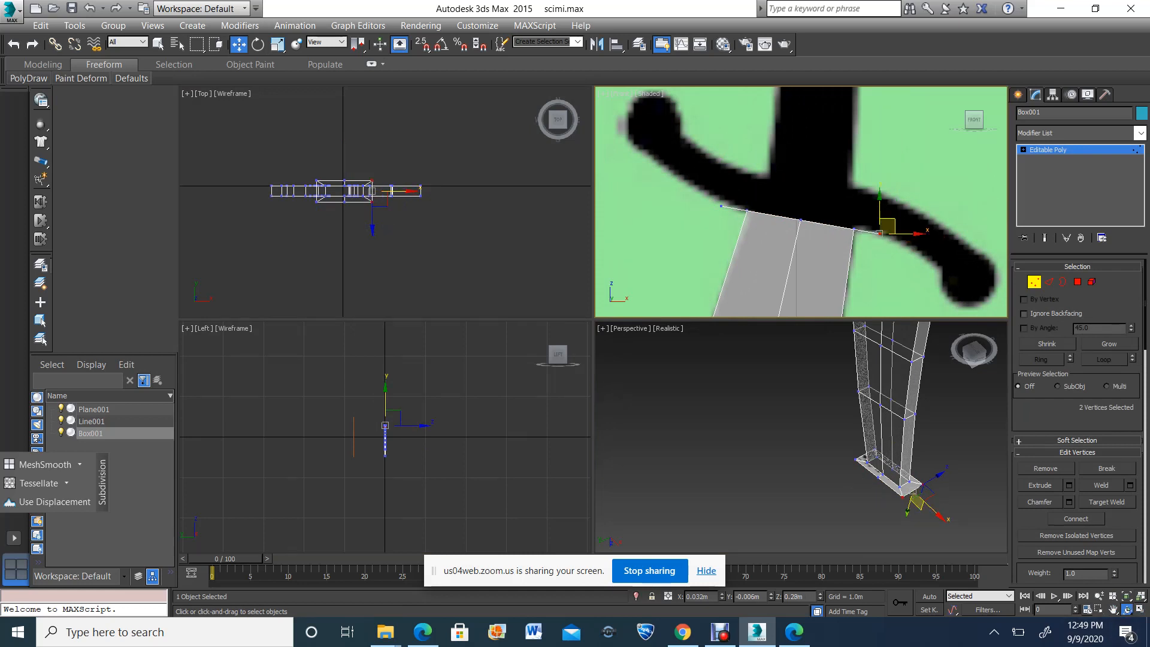
Select the flange's end edge and extend it in two segments along the underside of the reference guard's right arm
{"action": "left_click", "coordinate": [1128, 609]}
{"action": "left_click_drag", "start_coordinate": [857, 449], "coordinate": [839, 446]}
{"action": "left_click", "coordinate": [1049, 282]}
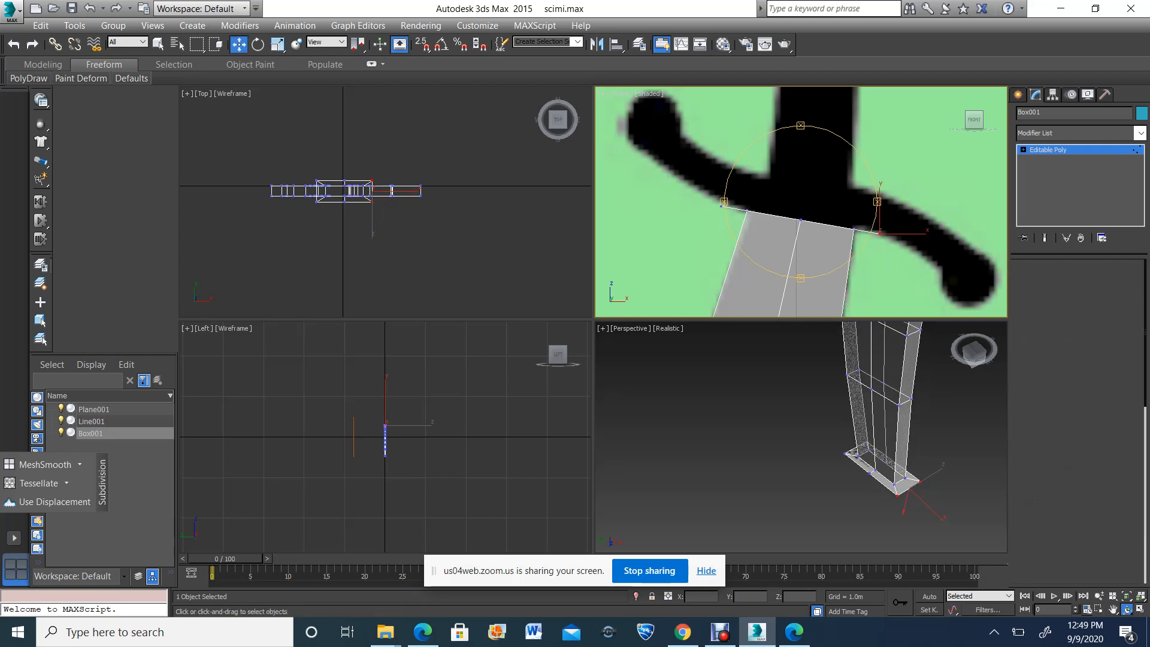
{"action": "key", "text": "space"}
{"action": "key", "text": "space"}
{"action": "left_click", "coordinate": [943, 507]}
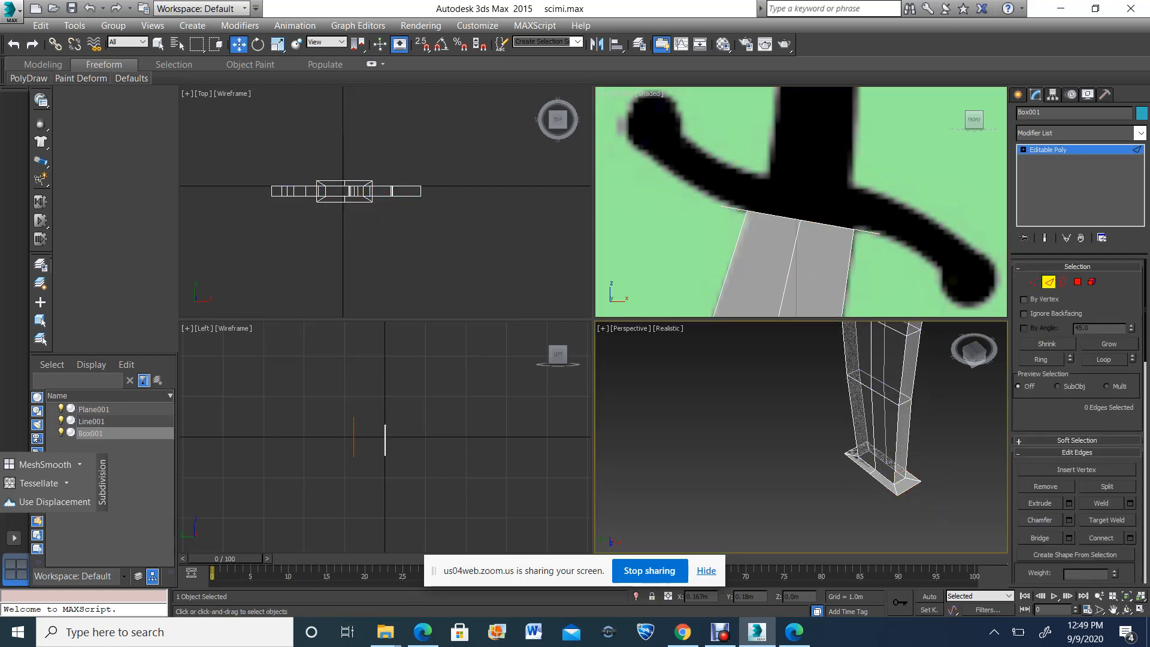
{"action": "left_click", "coordinate": [909, 488]}
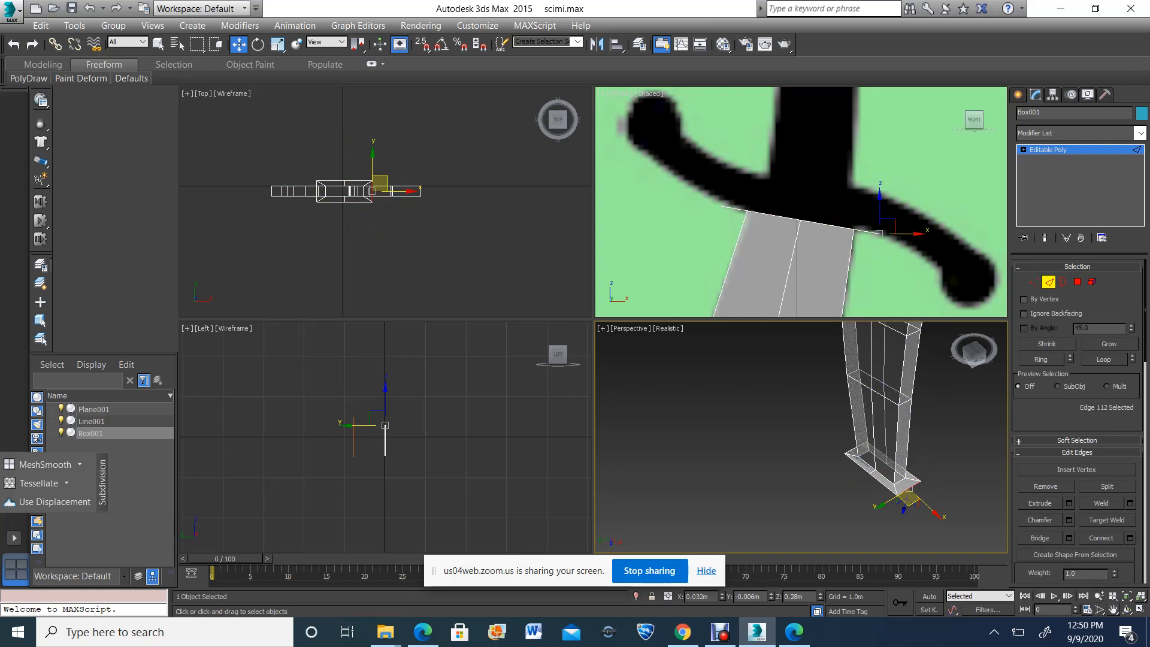
{"action": "left_click", "coordinate": [1114, 610]}
{"action": "left_click_drag", "start_coordinate": [899, 221], "coordinate": [823, 198]}
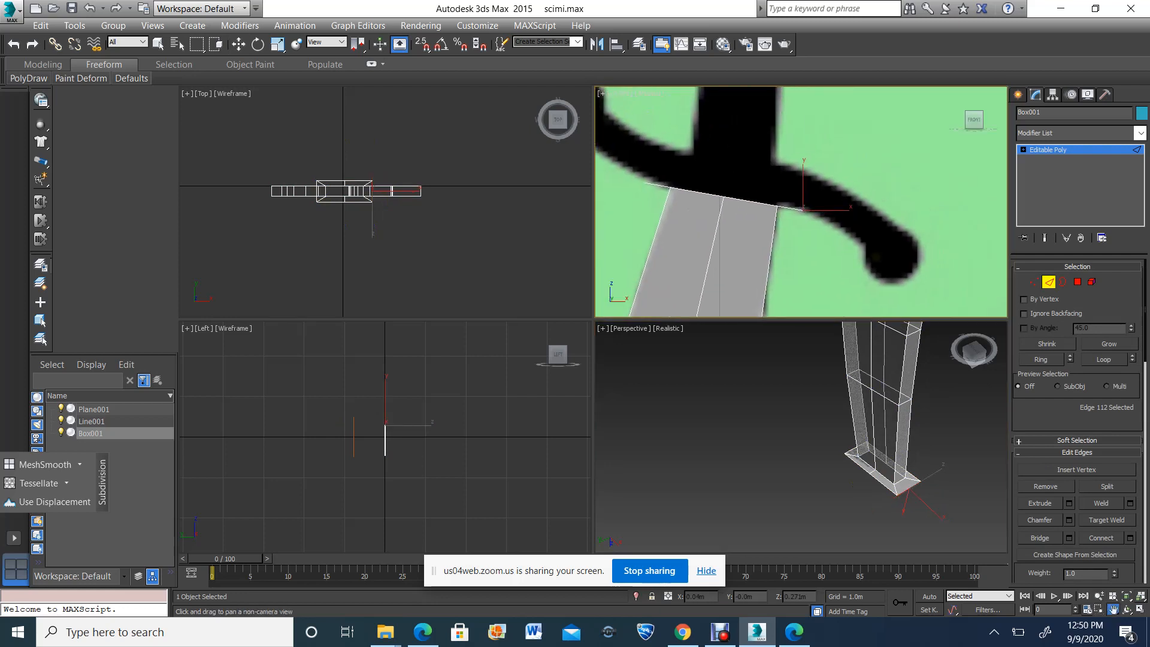
{"action": "key", "text": "space"}
{"action": "left_click", "coordinate": [238, 44]}
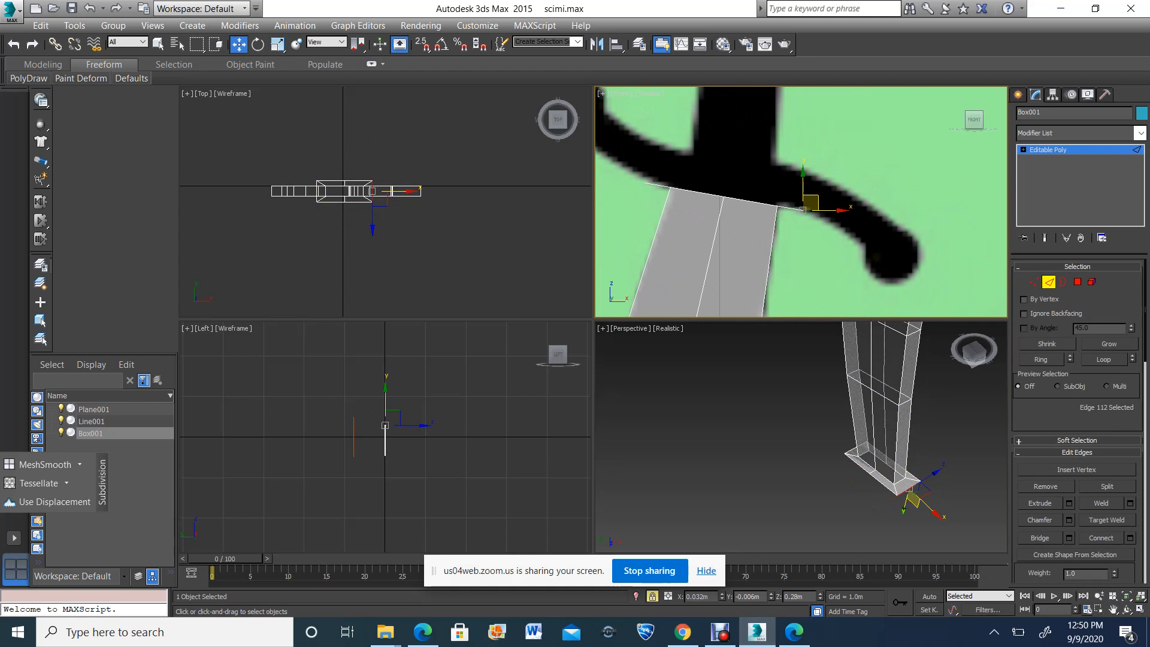
{"action": "left_click_drag", "start_coordinate": [812, 202], "coordinate": [875, 241], "text": "shift"}
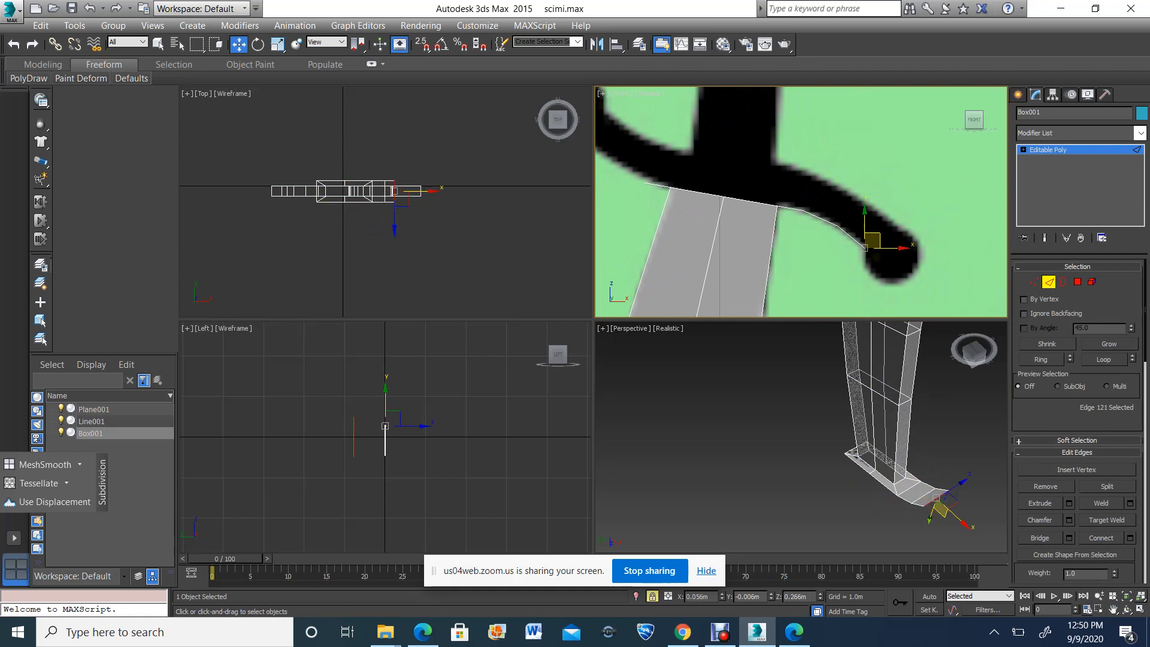
Select the flange's opposite end edge and extend it in two segments along the underside of the reference guard's left arm
{"action": "scroll", "coordinate": [851, 236], "scroll_direction": "down", "scroll_amount": 3}
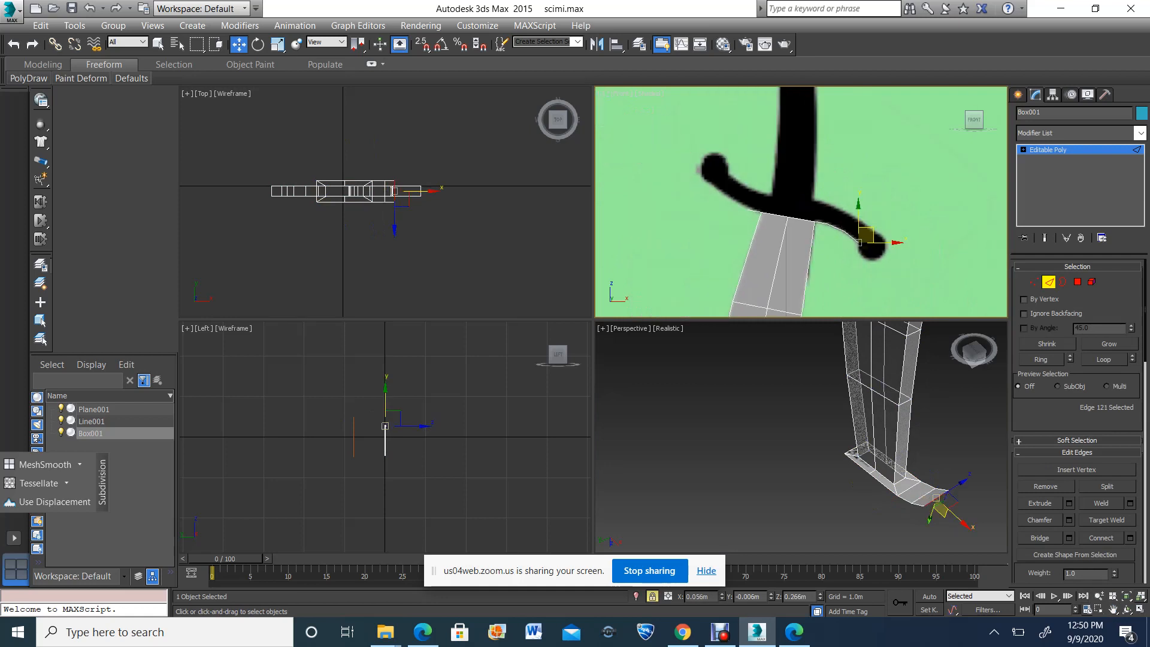
{"action": "left_click", "coordinate": [1127, 610]}
{"action": "left_click_drag", "start_coordinate": [839, 464], "coordinate": [863, 454]}
{"action": "left_click", "coordinate": [238, 44]}
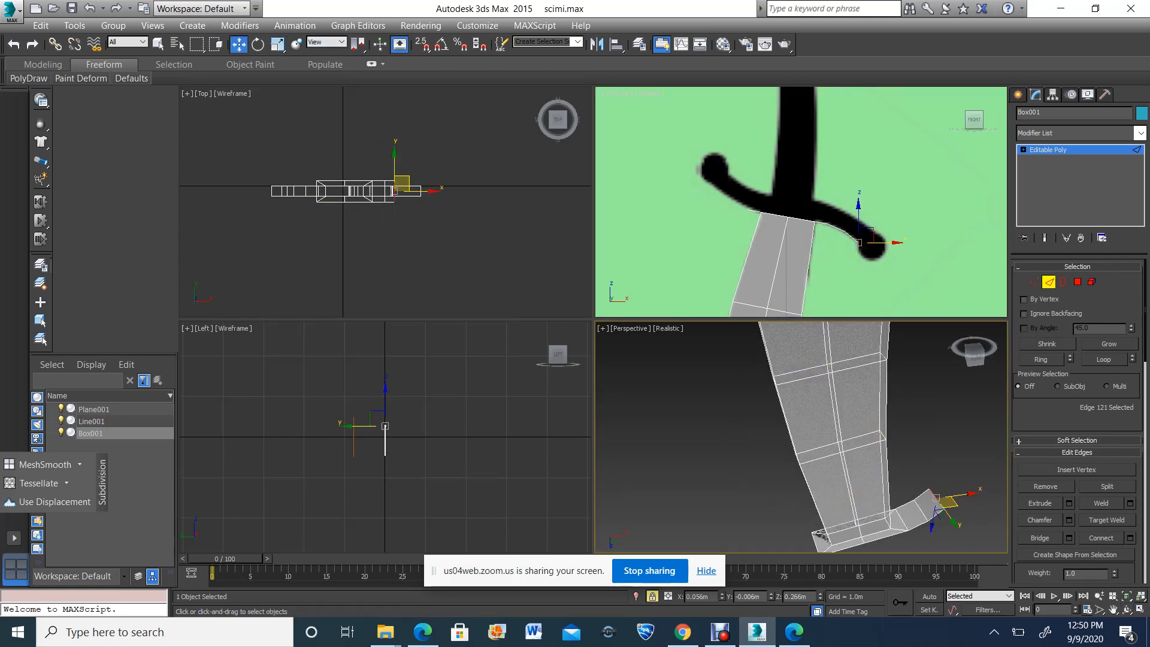
{"action": "left_click", "coordinate": [806, 532]}
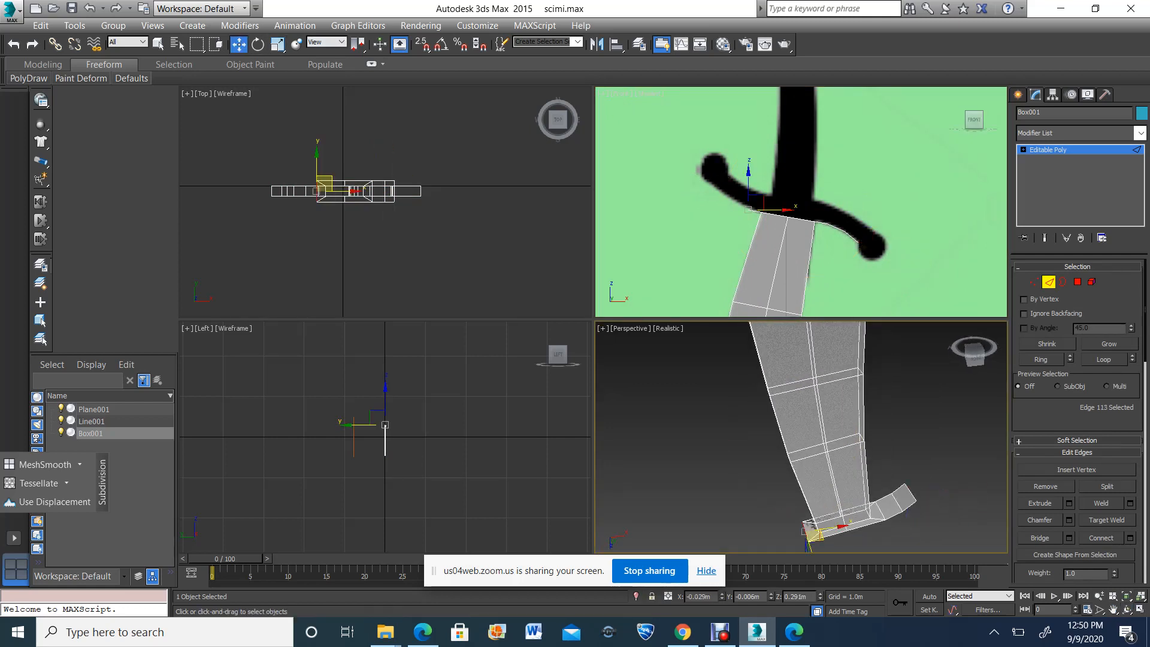
{"action": "scroll", "coordinate": [749, 207], "scroll_direction": "up", "scroll_amount": 6}
{"action": "left_click", "coordinate": [755, 211]}
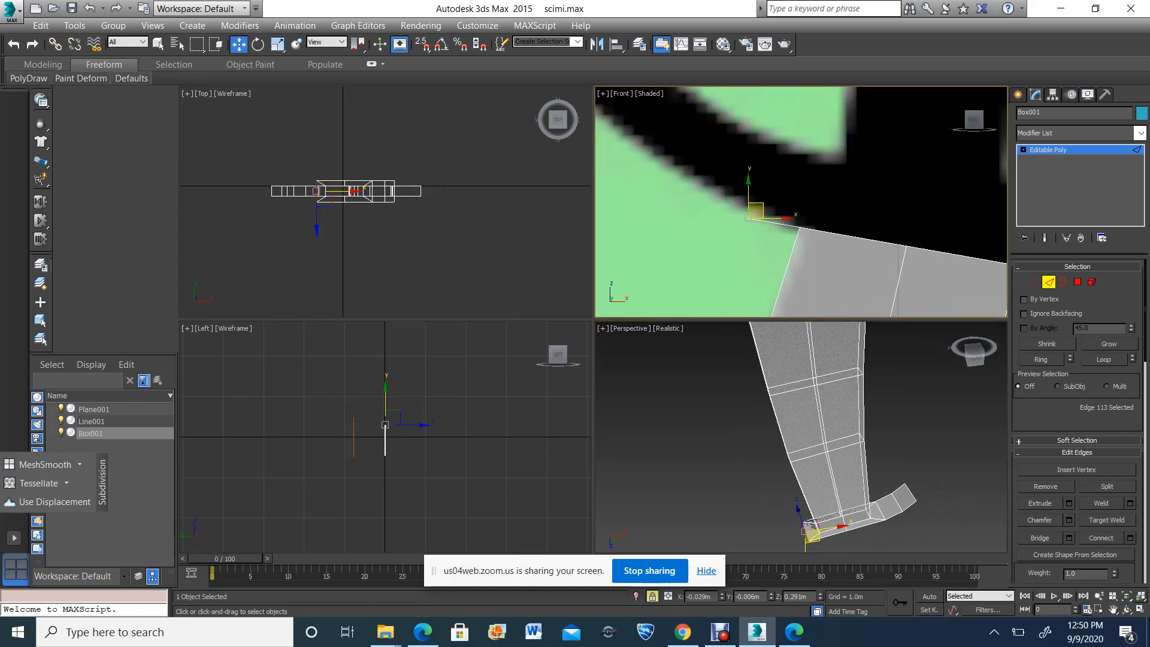
{"action": "scroll", "coordinate": [780, 203], "scroll_direction": "down", "scroll_amount": 3}
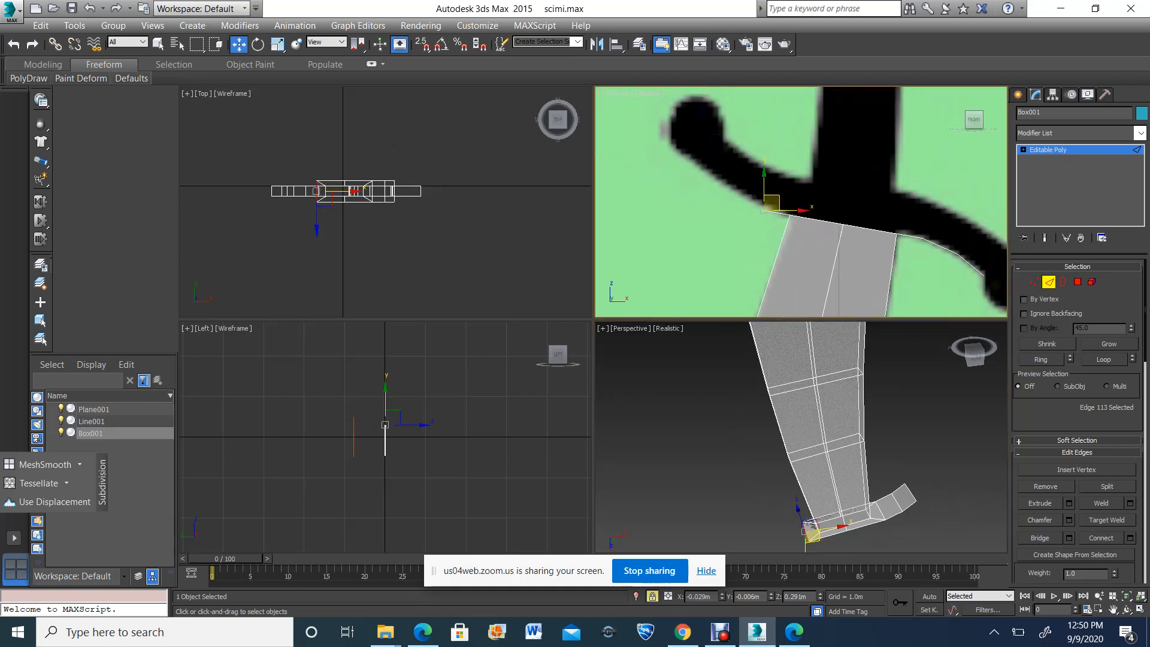
{"action": "left_click_drag", "start_coordinate": [771, 204], "coordinate": [694, 145], "text": "shift"}
{"action": "scroll", "coordinate": [694, 146], "scroll_direction": "down", "scroll_amount": 2}
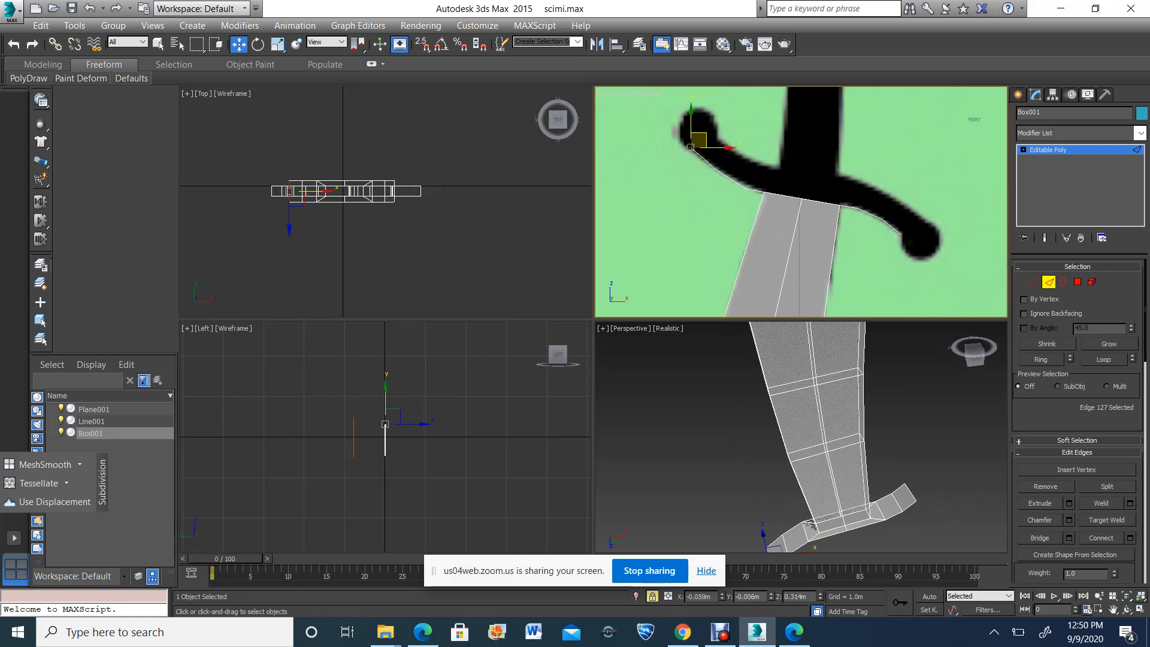
In the Perspective view, unlock the selection and select the four outer side edges of the left guard arm
{"action": "scroll", "coordinate": [904, 203], "scroll_direction": "up", "scroll_amount": 2}
{"action": "scroll", "coordinate": [887, 185], "scroll_direction": "up", "scroll_amount": 2}
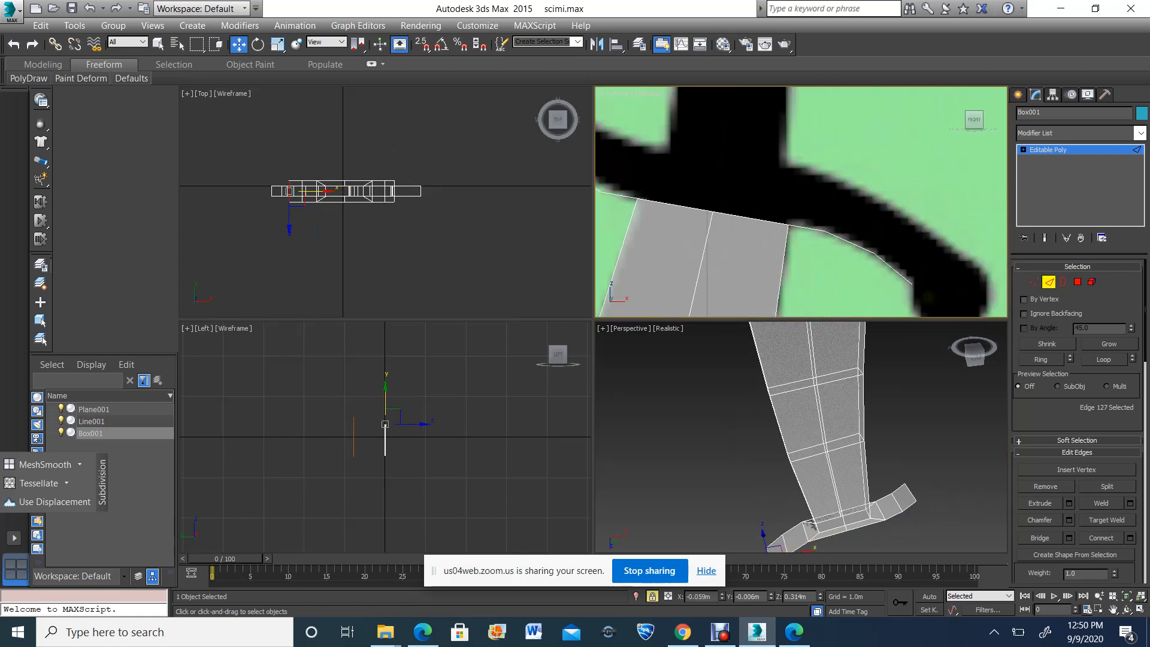
{"action": "scroll", "coordinate": [863, 207], "scroll_direction": "down", "scroll_amount": 2}
{"action": "scroll", "coordinate": [863, 455], "scroll_direction": "down", "scroll_amount": 1}
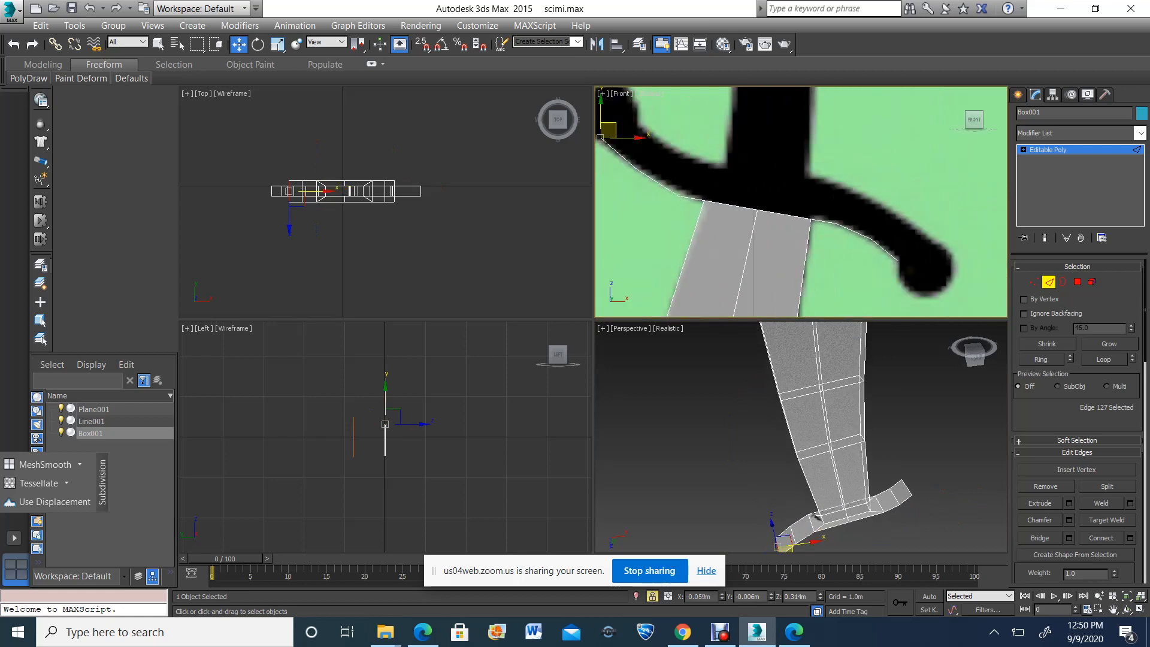
{"action": "scroll", "coordinate": [869, 509], "scroll_direction": "up", "scroll_amount": 4}
{"action": "scroll", "coordinate": [869, 434], "scroll_direction": "down", "scroll_amount": 5}
{"action": "scroll", "coordinate": [856, 494], "scroll_direction": "up", "scroll_amount": 3}
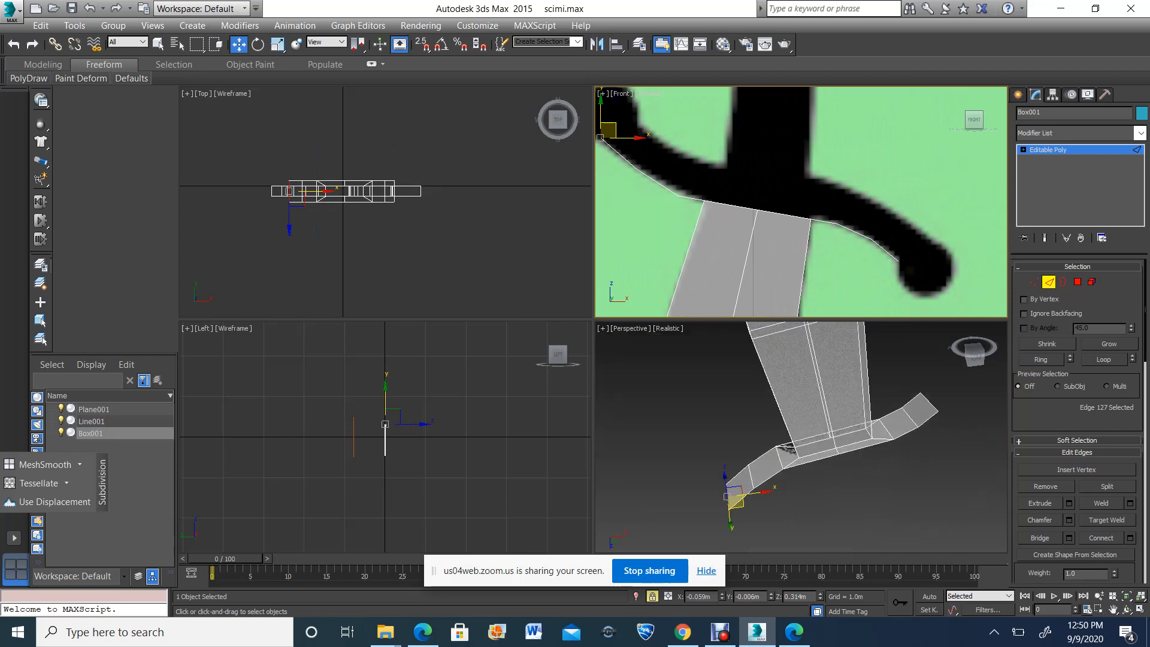
{"action": "left_click", "coordinate": [857, 494]}
{"action": "key", "text": "space"}
{"action": "left_click", "coordinate": [809, 509]}
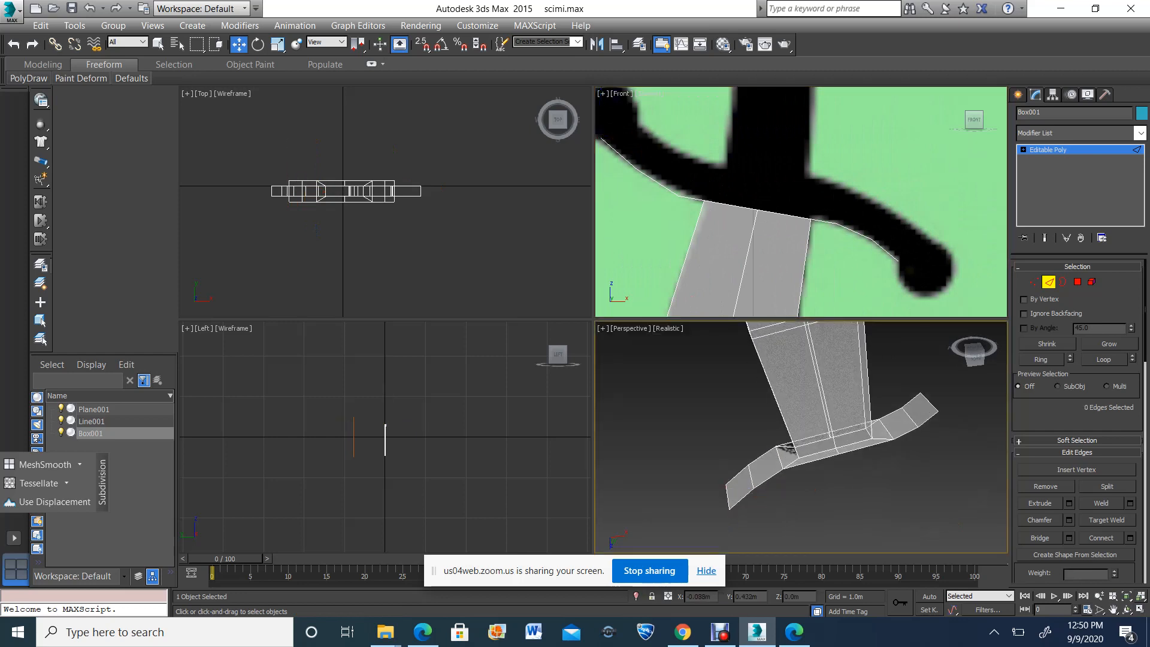
{"action": "left_click", "coordinate": [769, 454]}
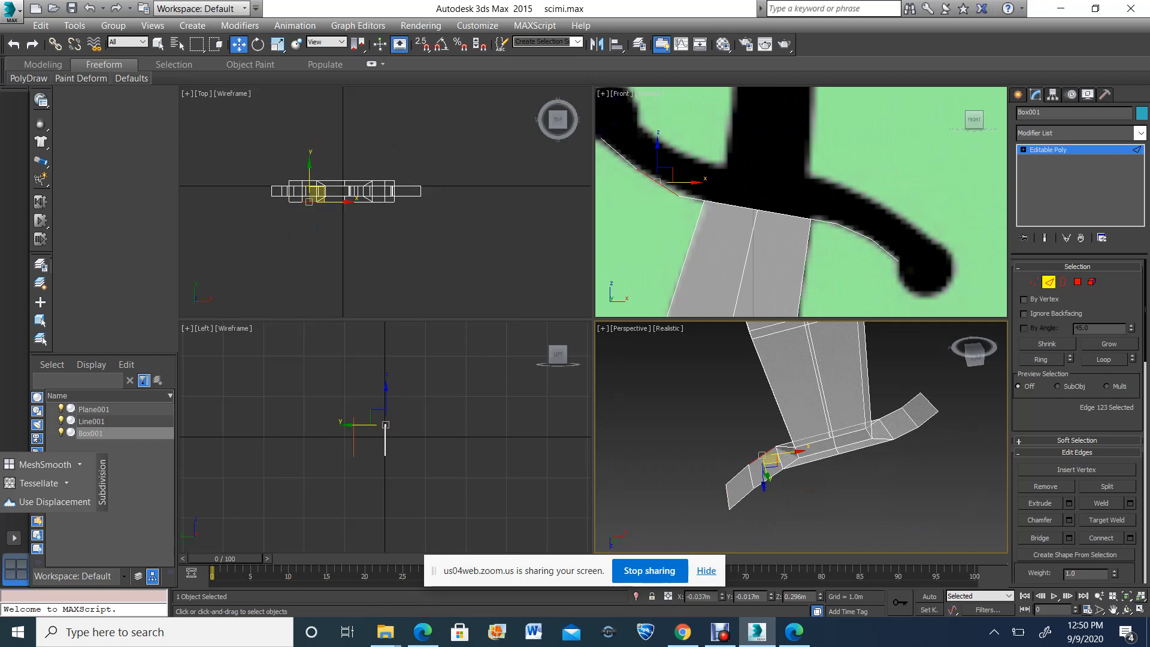
{"action": "left_click", "coordinate": [738, 475], "text": "ctrl"}
{"action": "left_click", "coordinate": [742, 499], "text": "ctrl"}
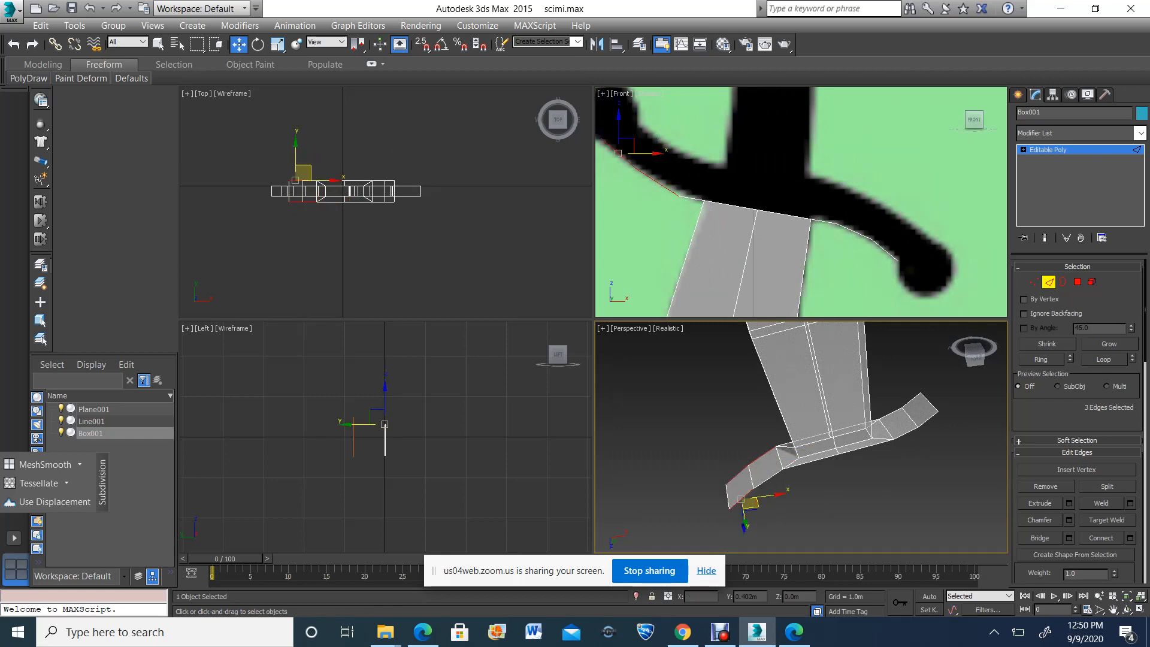
{"action": "left_click", "coordinate": [769, 479], "text": "ctrl"}
{"action": "scroll", "coordinate": [821, 235], "scroll_direction": "down", "scroll_amount": 2}
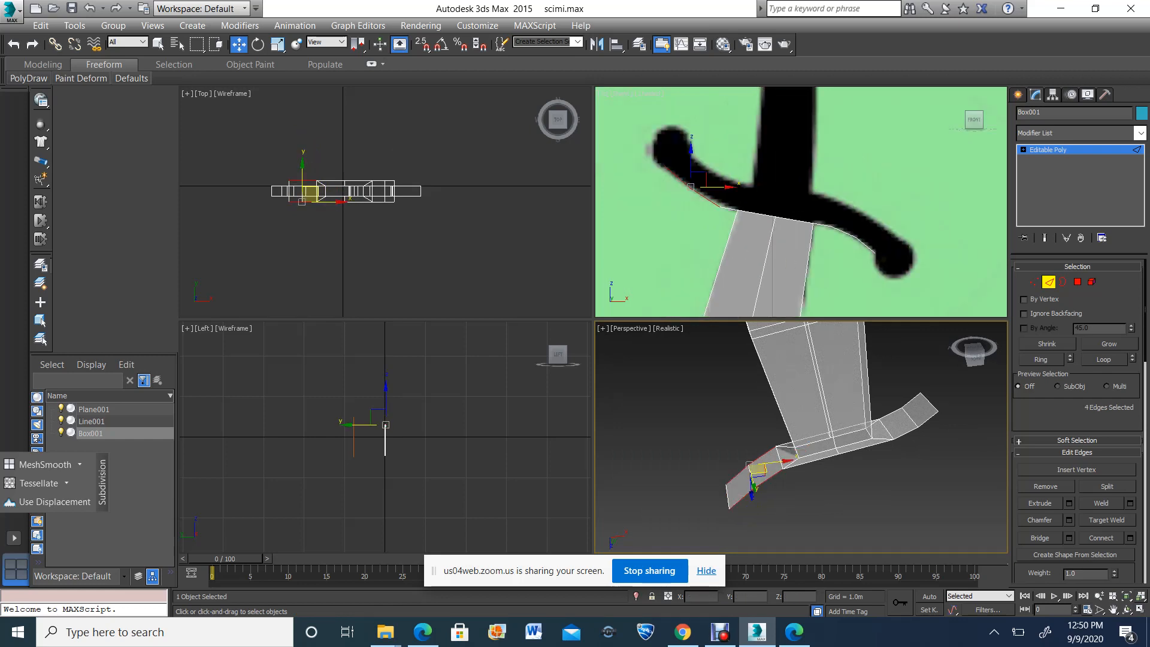
Add the four side edges of the guard's middle section, on both faces, to the edge selection
{"action": "scroll", "coordinate": [773, 389], "scroll_direction": "up", "scroll_amount": 3}
{"action": "scroll", "coordinate": [773, 388], "scroll_direction": "down", "scroll_amount": 2}
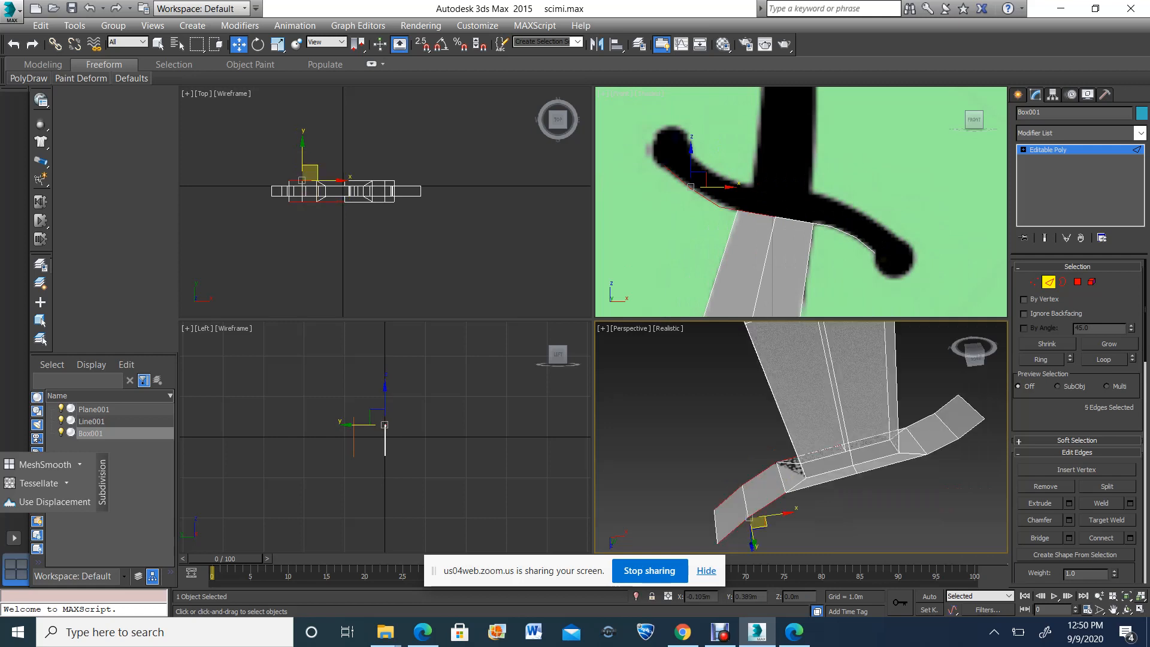
{"action": "left_click", "coordinate": [821, 483], "text": "ctrl"}
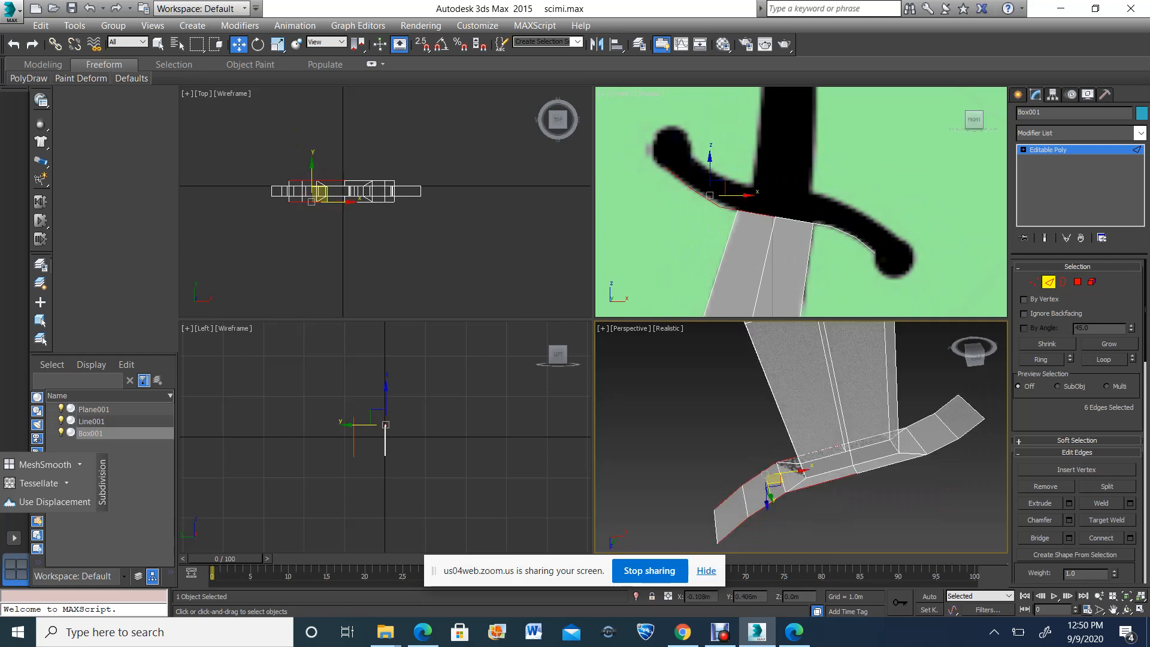
{"action": "left_click", "coordinate": [891, 464], "text": "ctrl"}
{"action": "middle_click_drag", "start_coordinate": [890, 465], "coordinate": [971, 468], "text": "alt"}
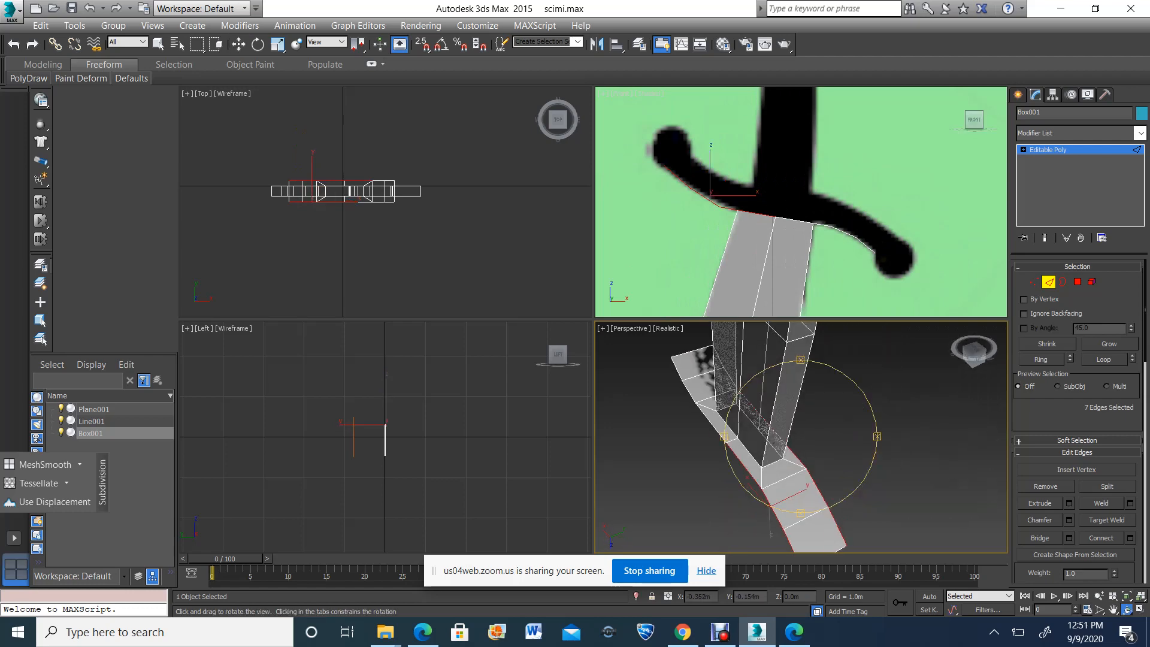
{"action": "key", "text": "w"}
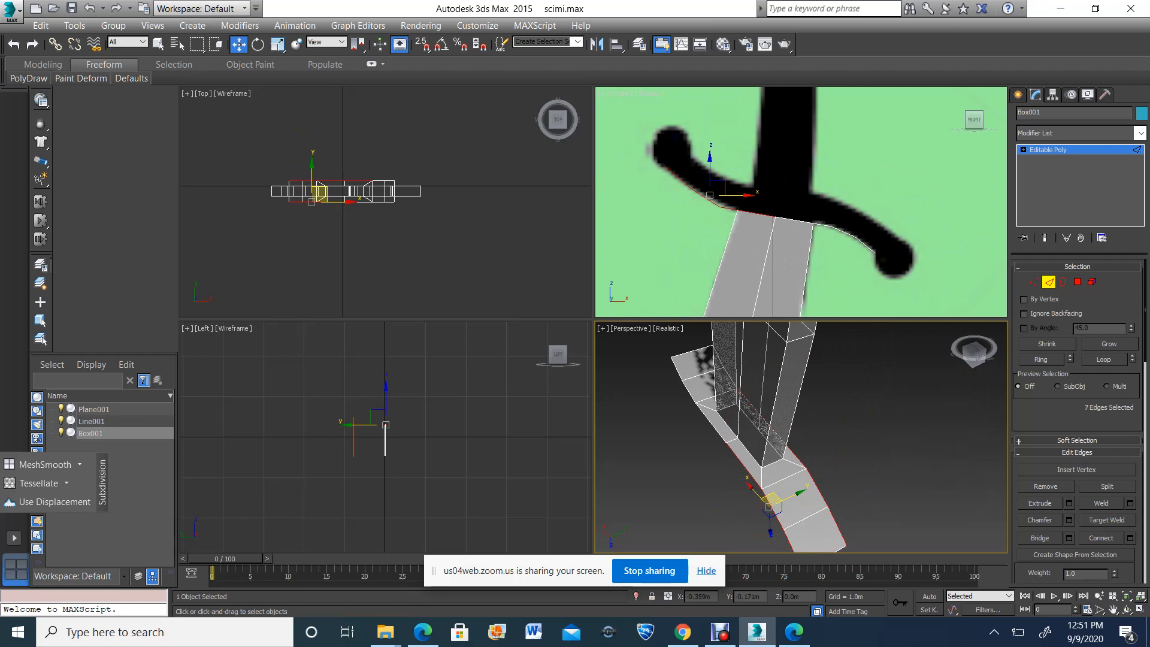
{"action": "left_click", "coordinate": [712, 424], "text": "ctrl"}
{"action": "scroll", "coordinate": [766, 98], "scroll_direction": "up", "scroll_amount": 3}
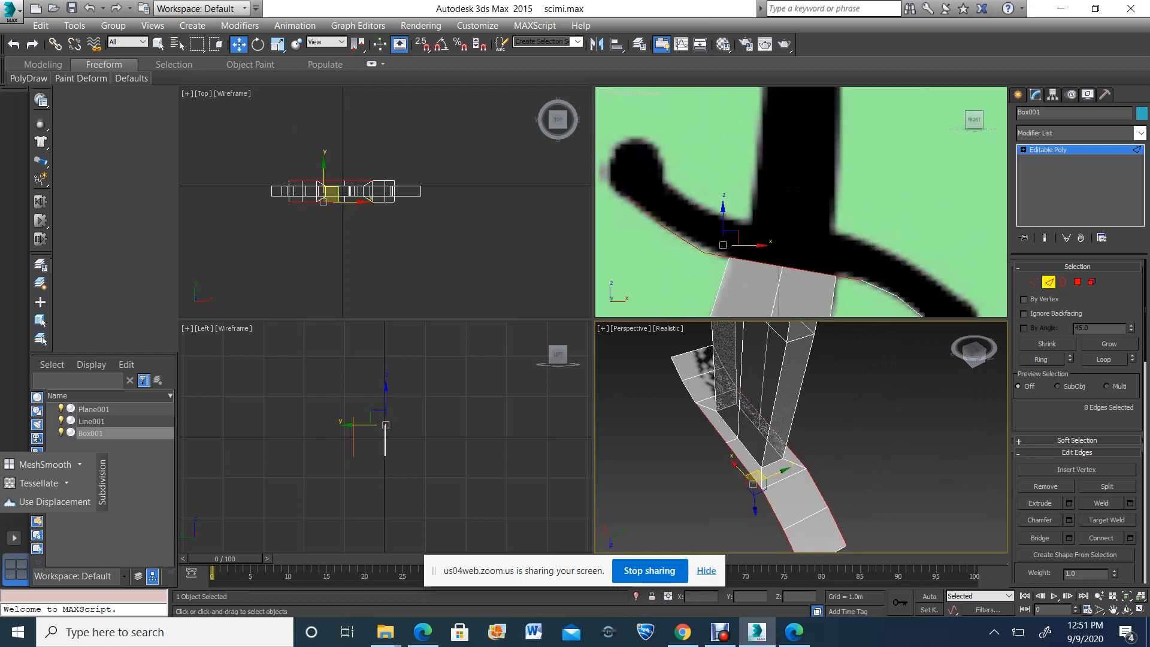
Lock the selection and extend the selected edges upward in the Front view to cover the thickness of the reference guard
{"action": "right_click", "coordinate": [801, 202]}
{"action": "scroll", "coordinate": [801, 202], "scroll_direction": "down", "scroll_amount": 1}
{"action": "scroll", "coordinate": [801, 202], "scroll_direction": "up", "scroll_amount": 1}
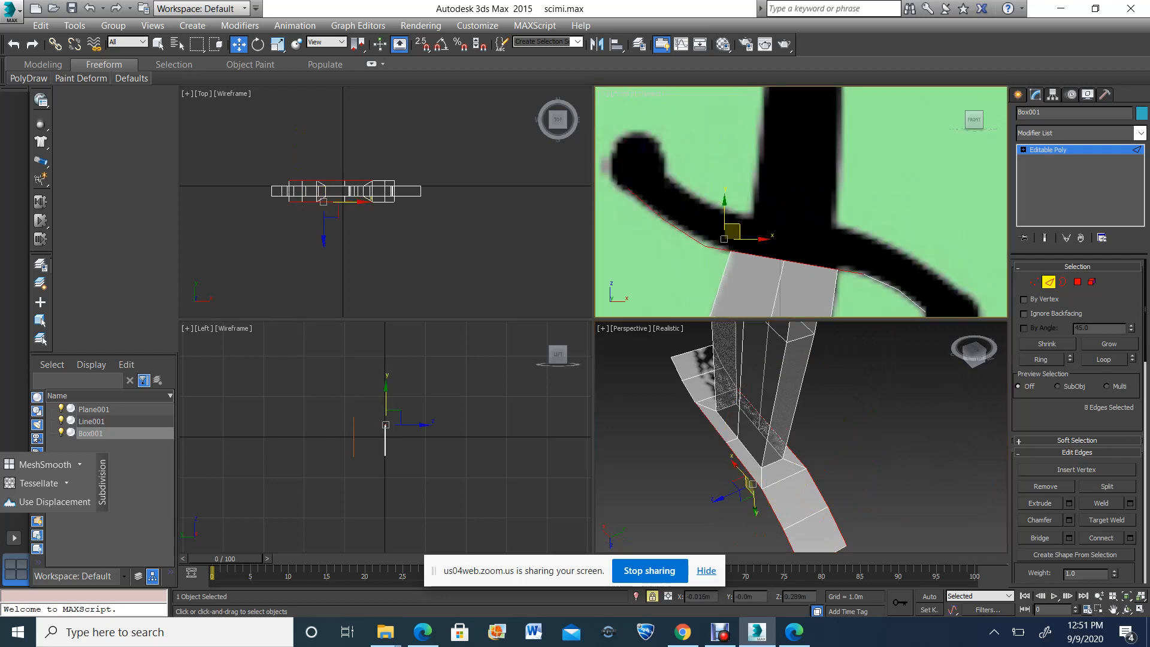
{"action": "key", "text": "space"}
{"action": "left_click_drag", "start_coordinate": [732, 231], "coordinate": [752, 190], "text": "shift"}
{"action": "scroll", "coordinate": [756, 190], "scroll_direction": "up", "scroll_amount": 2}
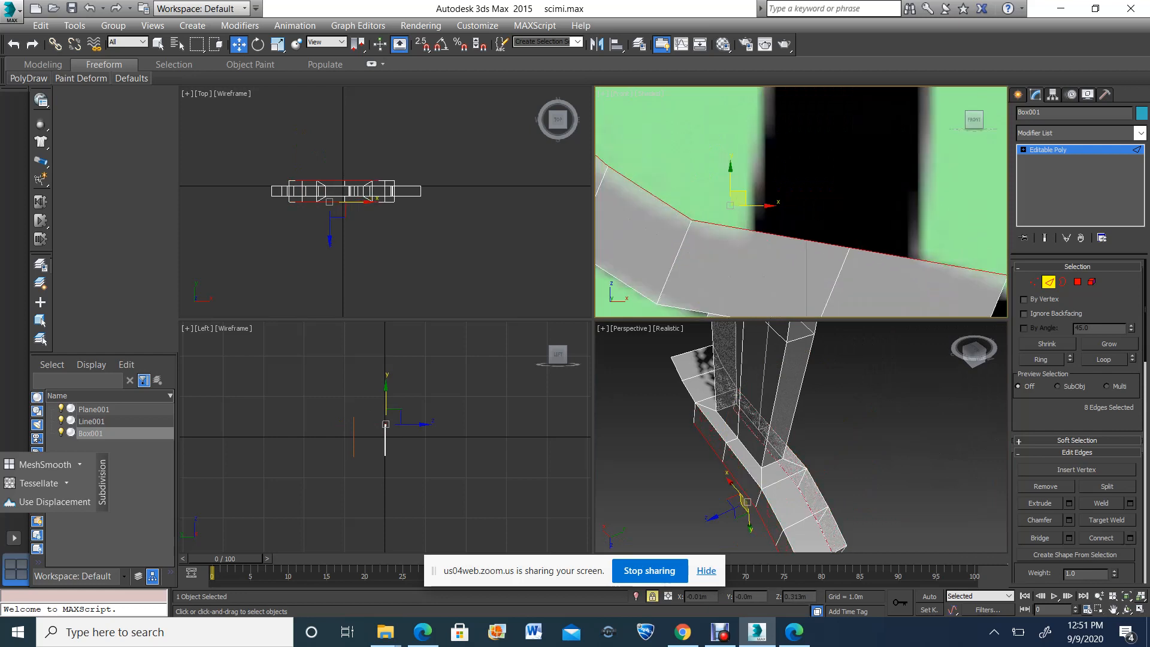
{"action": "scroll", "coordinate": [756, 190], "scroll_direction": "down", "scroll_amount": 1}
Maximize the Front view around the guard and set the 02 - Default material's opacity to 24
{"action": "left_click", "coordinate": [1113, 609]}
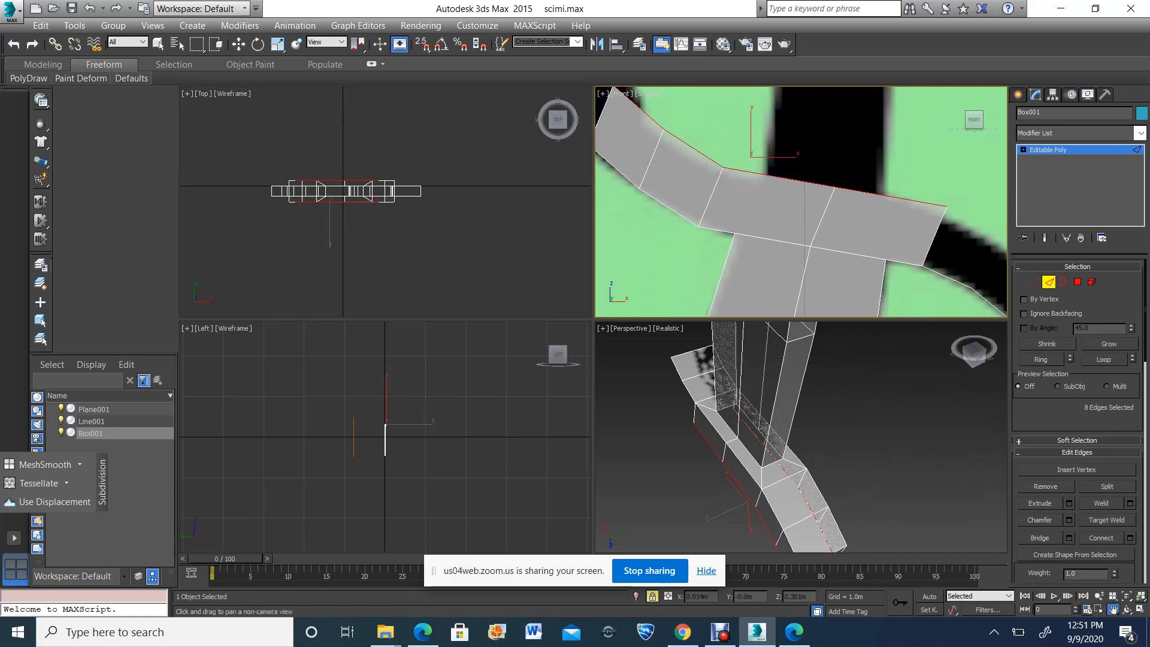
{"action": "key", "text": "alt+w"}
{"action": "scroll", "coordinate": [491, 360], "scroll_direction": "down", "scroll_amount": 5}
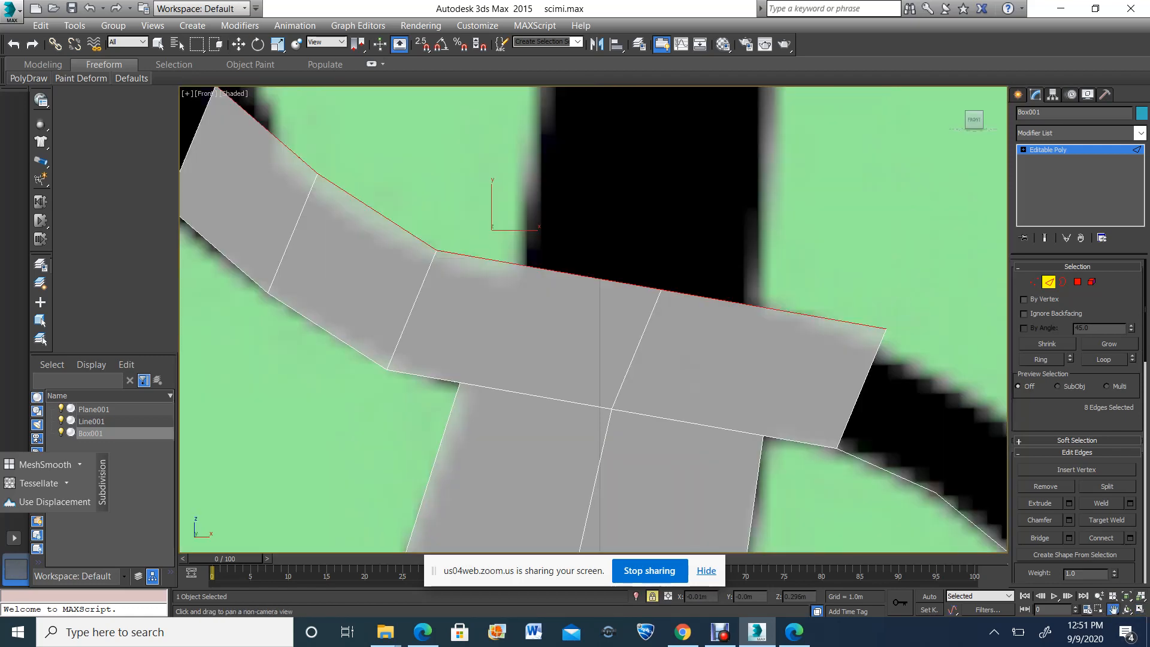
{"action": "scroll", "coordinate": [491, 360], "scroll_direction": "up", "scroll_amount": 4}
{"action": "key", "text": "m"}
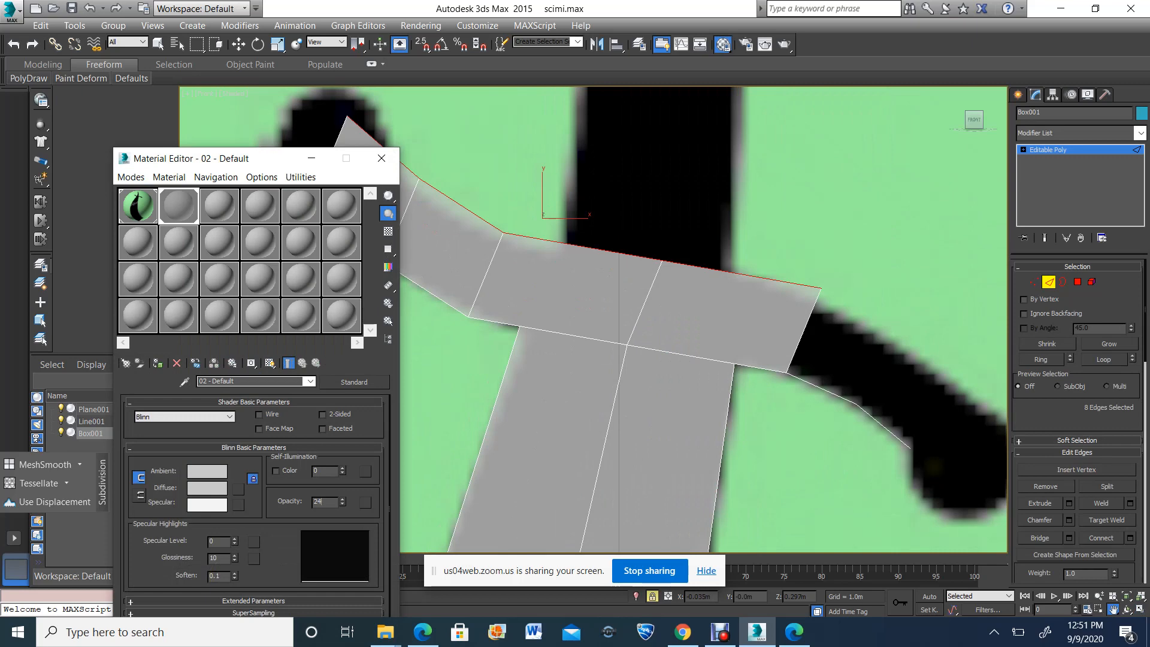
{"action": "key", "text": "Return"}
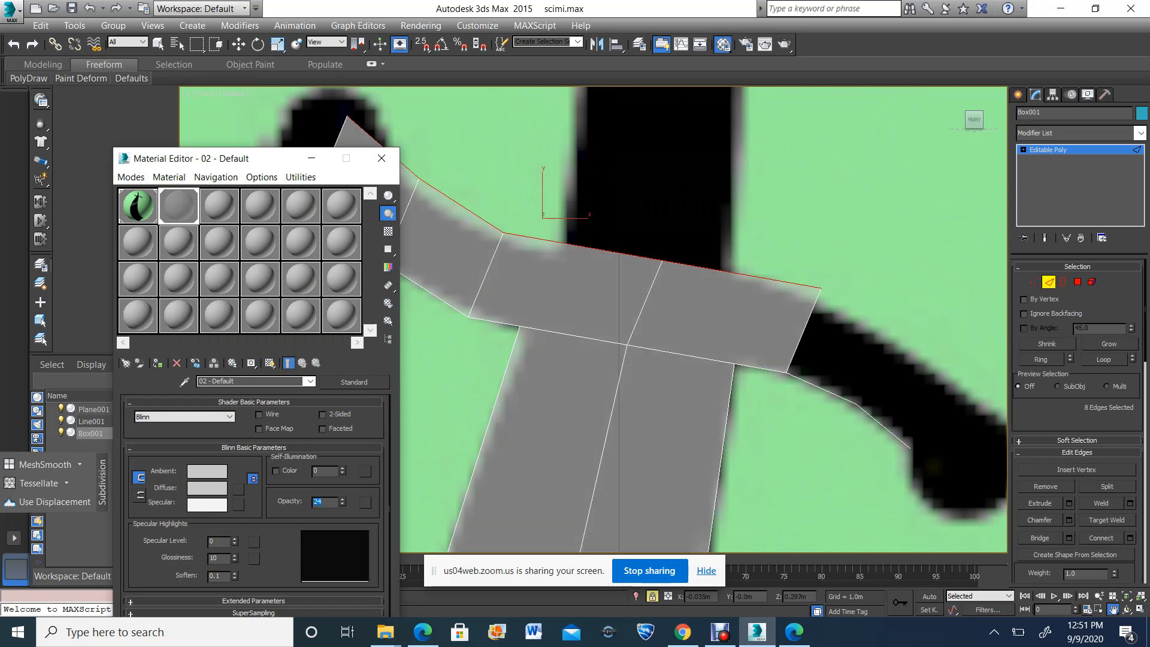
{"action": "left_click", "coordinate": [382, 158]}
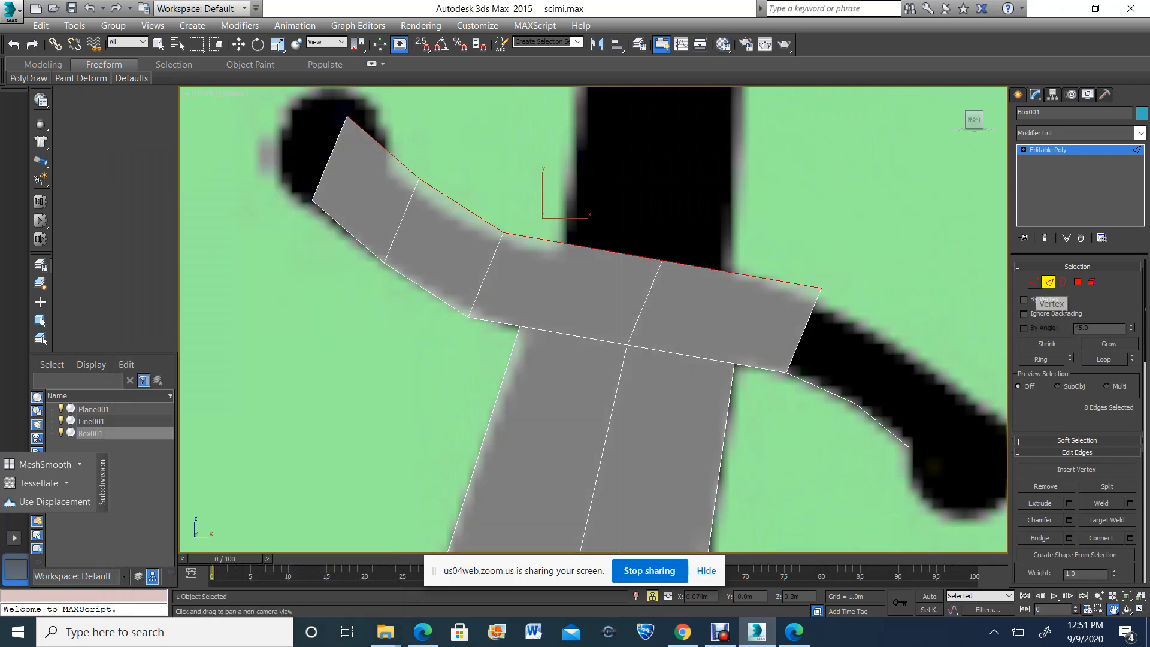
Switch to vertex editing, unlock the selection, and move the left guard arm's vertices onto the reference outline up to the grip
{"action": "left_click", "coordinate": [1034, 282]}
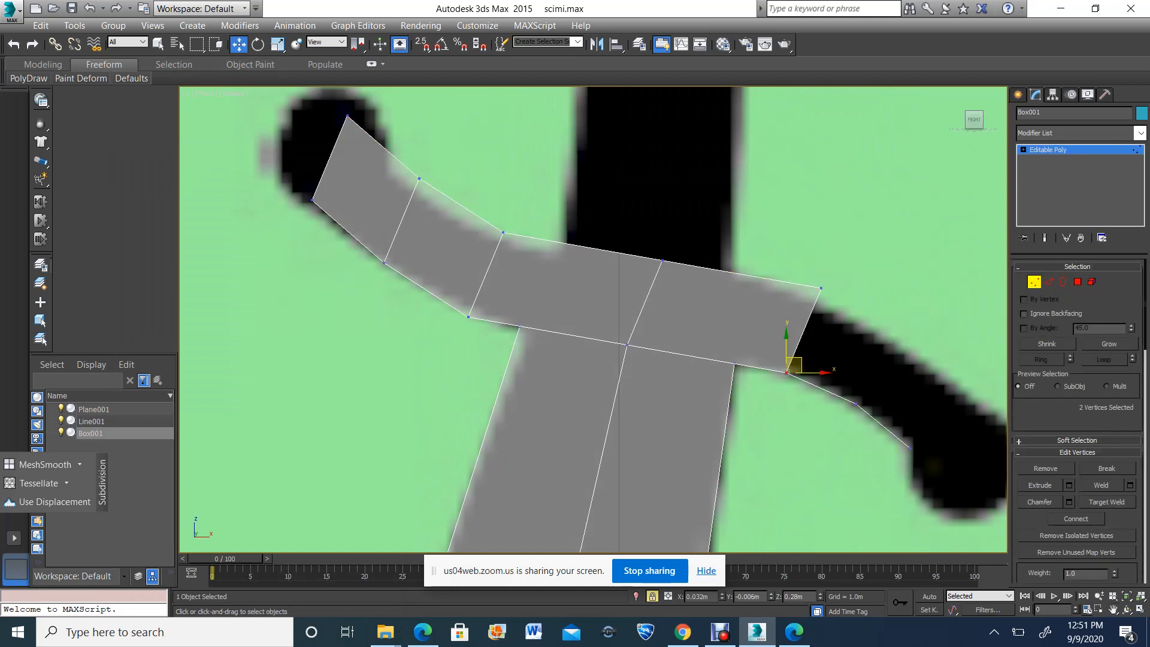
{"action": "key", "text": "space"}
{"action": "key", "text": "space"}
{"action": "key", "text": "space"}
{"action": "left_click_drag", "start_coordinate": [355, 155], "coordinate": [451, 205]}
{"action": "left_click_drag", "start_coordinate": [370, 242], "coordinate": [388, 265]}
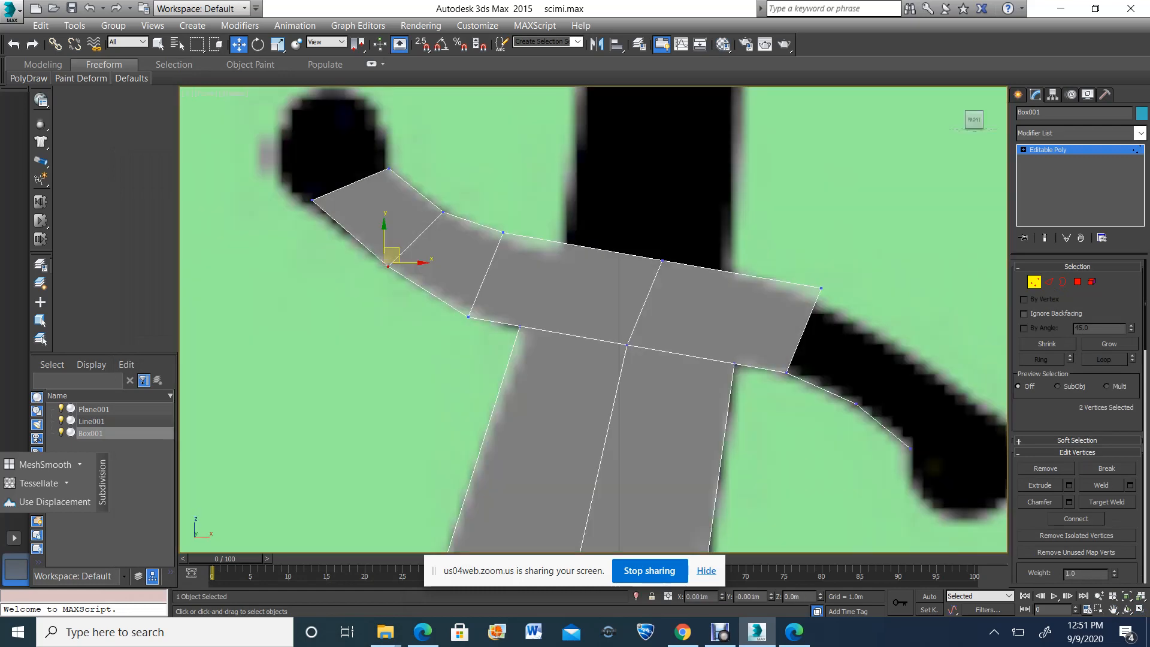
{"action": "left_click_drag", "start_coordinate": [287, 175], "coordinate": [321, 213]}
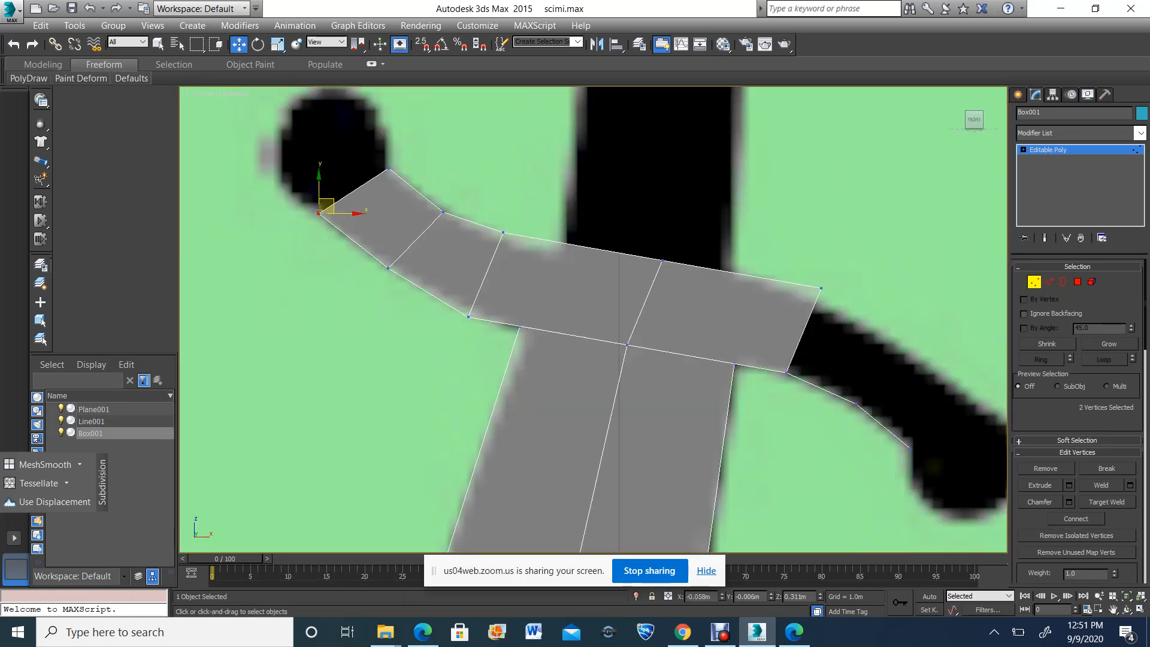
{"action": "left_click_drag", "start_coordinate": [514, 261], "coordinate": [569, 245]}
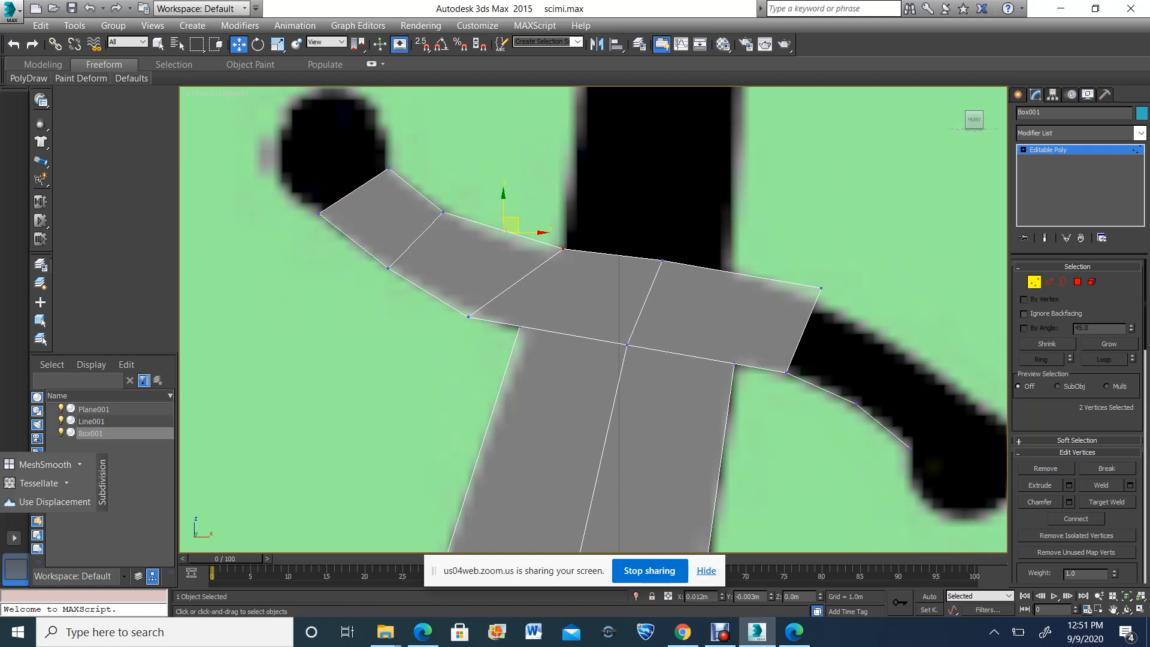
Undo the last vertex move, and move the guard's upper right corner vertices onto the reference outline
{"action": "key", "text": "ctrl+z"}
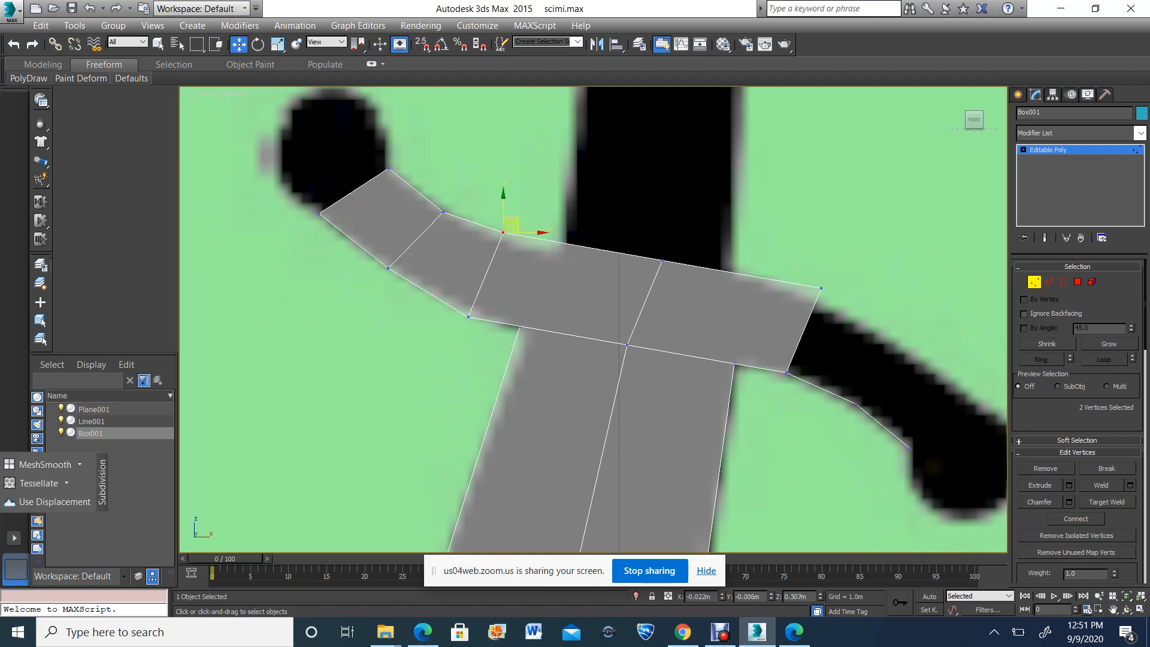
{"action": "left_click_drag", "start_coordinate": [844, 323], "coordinate": [844, 324]}
{"action": "left_click_drag", "start_coordinate": [827, 283], "coordinate": [818, 294]}
{"action": "scroll", "coordinate": [819, 294], "scroll_direction": "down", "scroll_amount": 4}
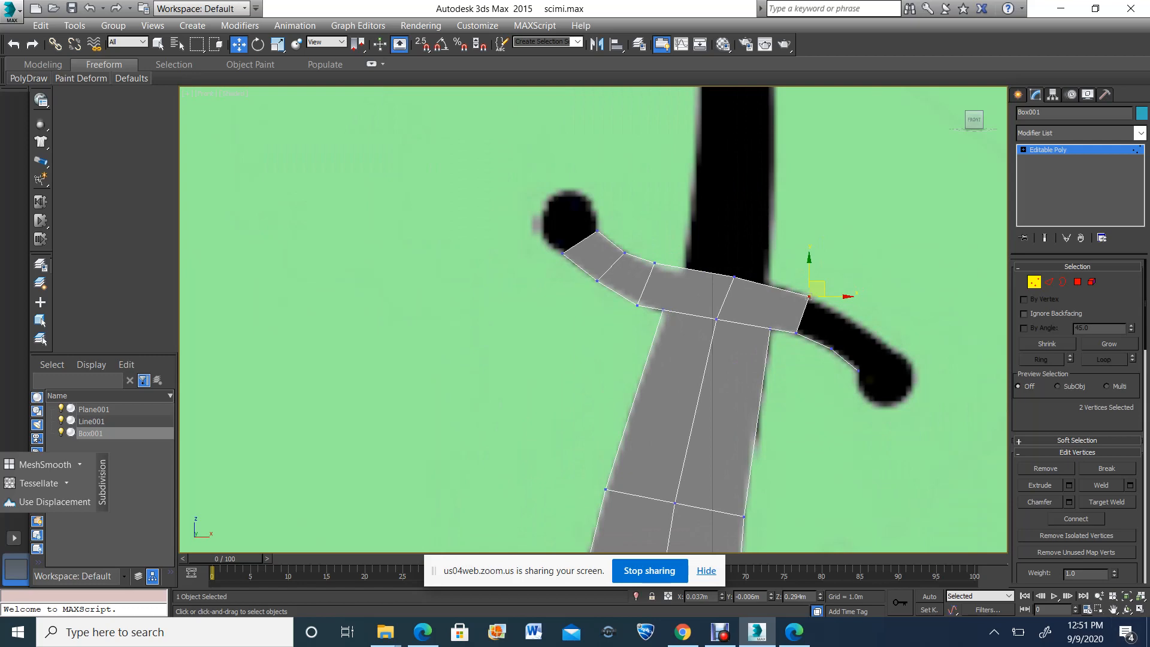
Switch to edge editing and select the four lower side edges of the right guard arm, on both faces, in the Perspective view
{"action": "key", "text": "alt+w"}
{"action": "middle_click_drag", "start_coordinate": [779, 432], "coordinate": [803, 385], "text": "alt"}
{"action": "key", "text": "2"}
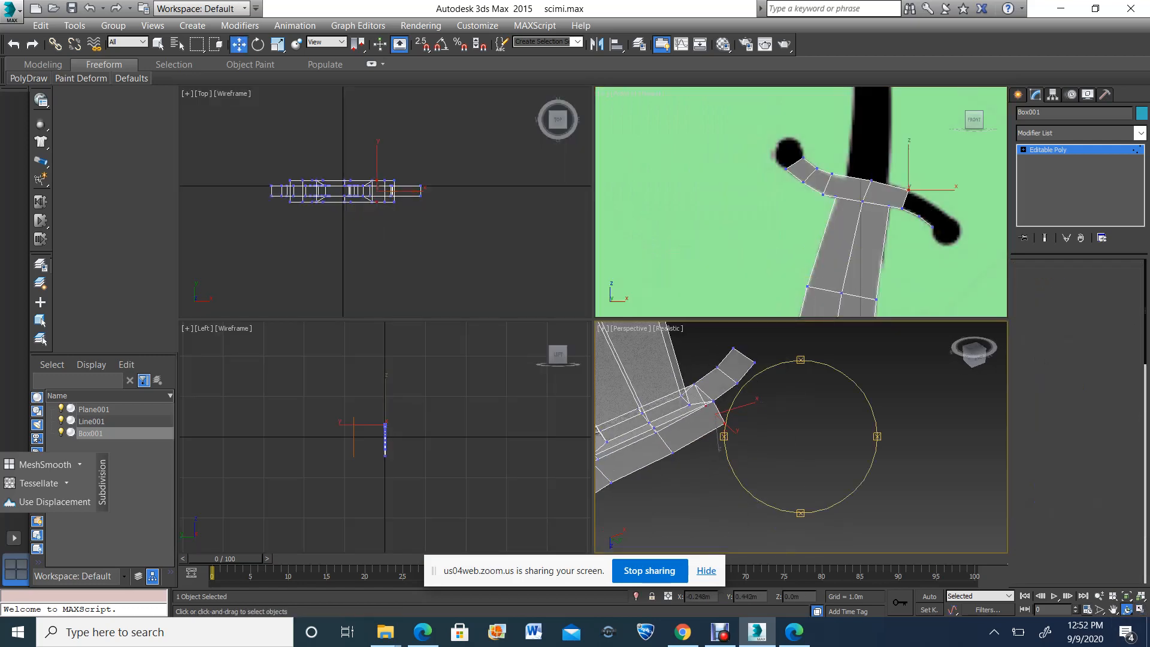
{"action": "key", "text": "w"}
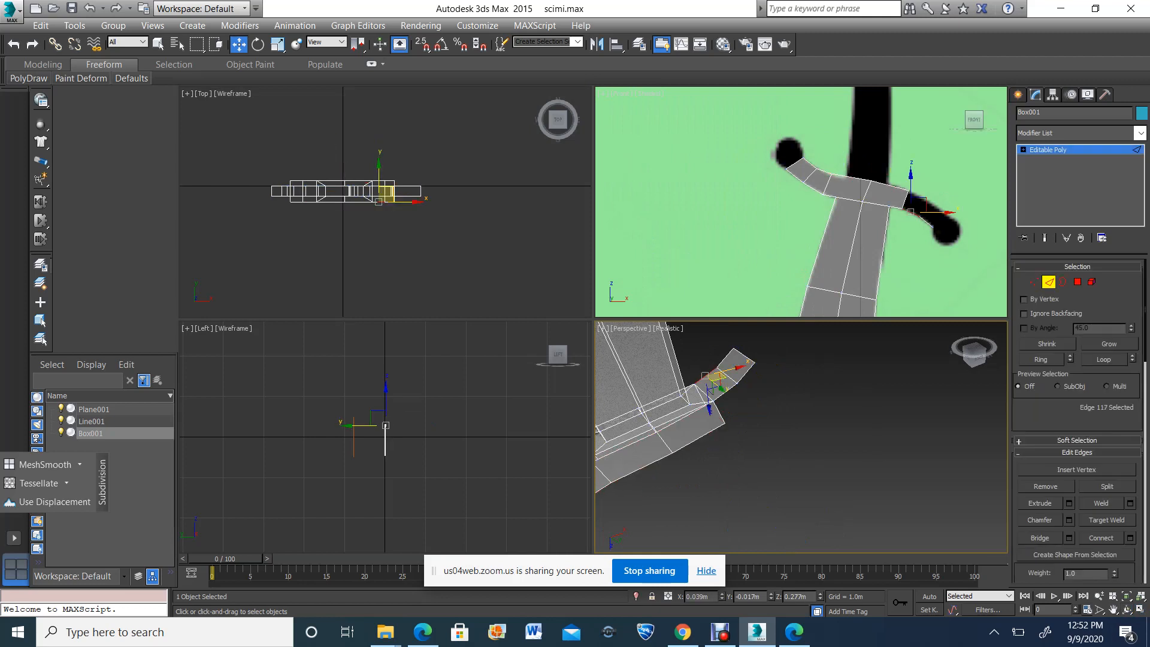
{"action": "left_click", "coordinate": [725, 392], "text": "ctrl"}
{"action": "left_click", "coordinate": [726, 359], "text": "ctrl"}
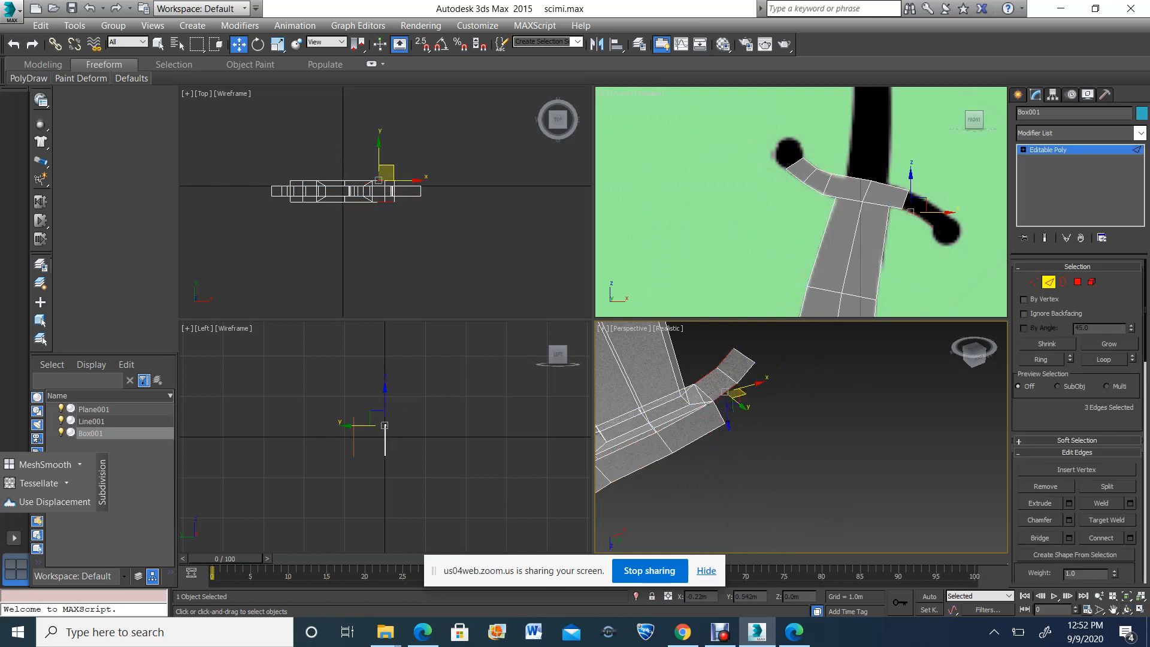
{"action": "left_click", "coordinate": [747, 373], "text": "ctrl"}
{"action": "left_click_drag", "start_coordinate": [736, 381], "coordinate": [727, 375]}
Maximize the Front view around the right guard arm, activate Move for the selected edges, and turn on 2.5D snapping
{"action": "left_click", "coordinate": [1114, 609]}
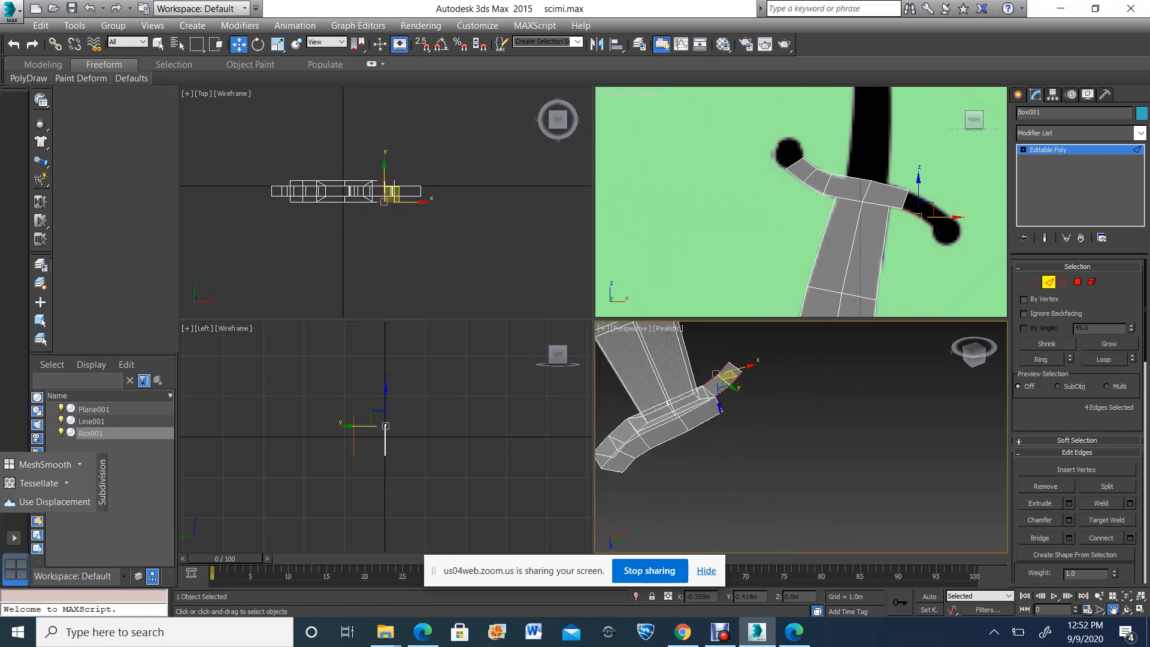
{"action": "left_click_drag", "start_coordinate": [898, 206], "coordinate": [852, 230]}
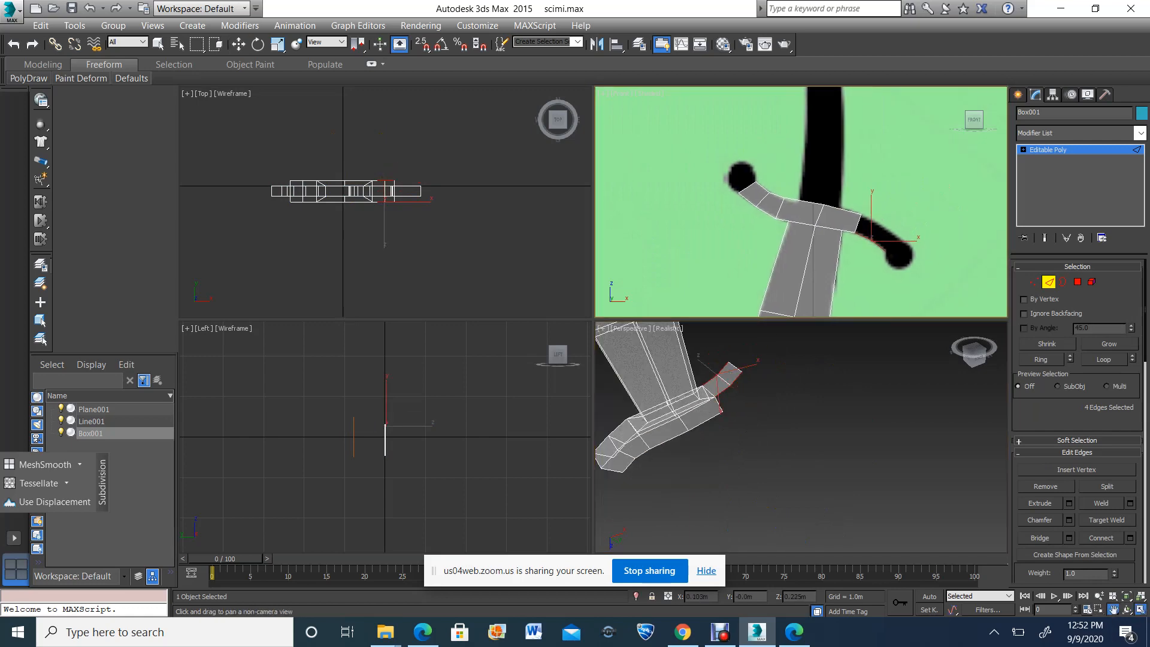
{"action": "left_click", "coordinate": [1140, 609]}
{"action": "scroll", "coordinate": [719, 412], "scroll_direction": "up", "scroll_amount": 5}
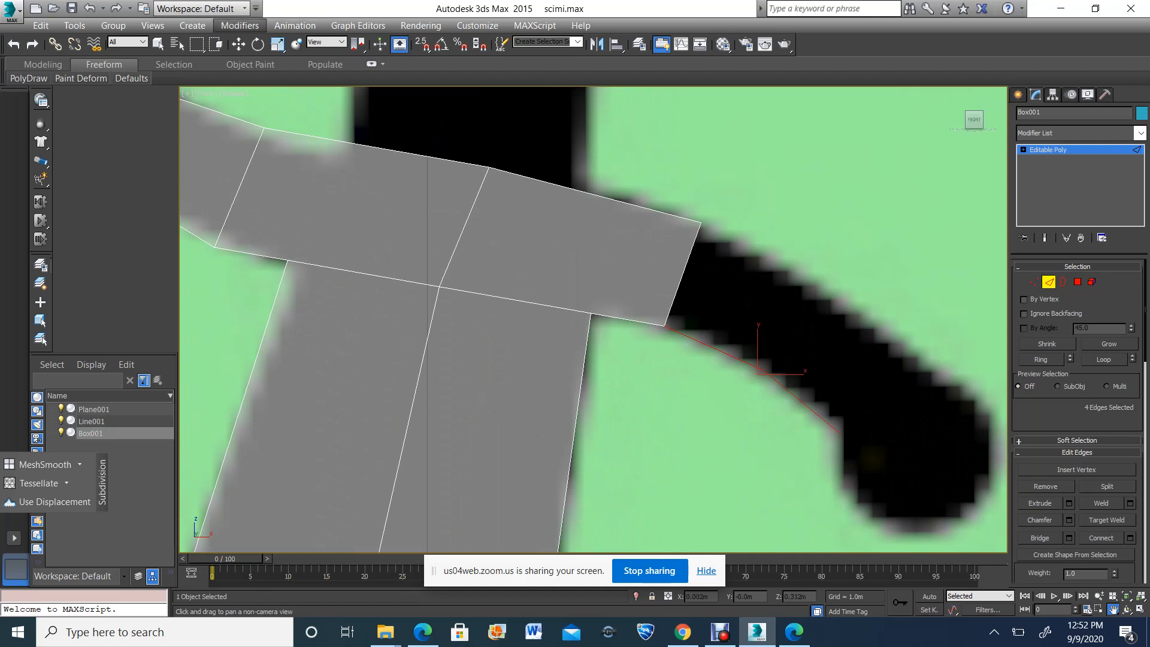
{"action": "left_click", "coordinate": [238, 45]}
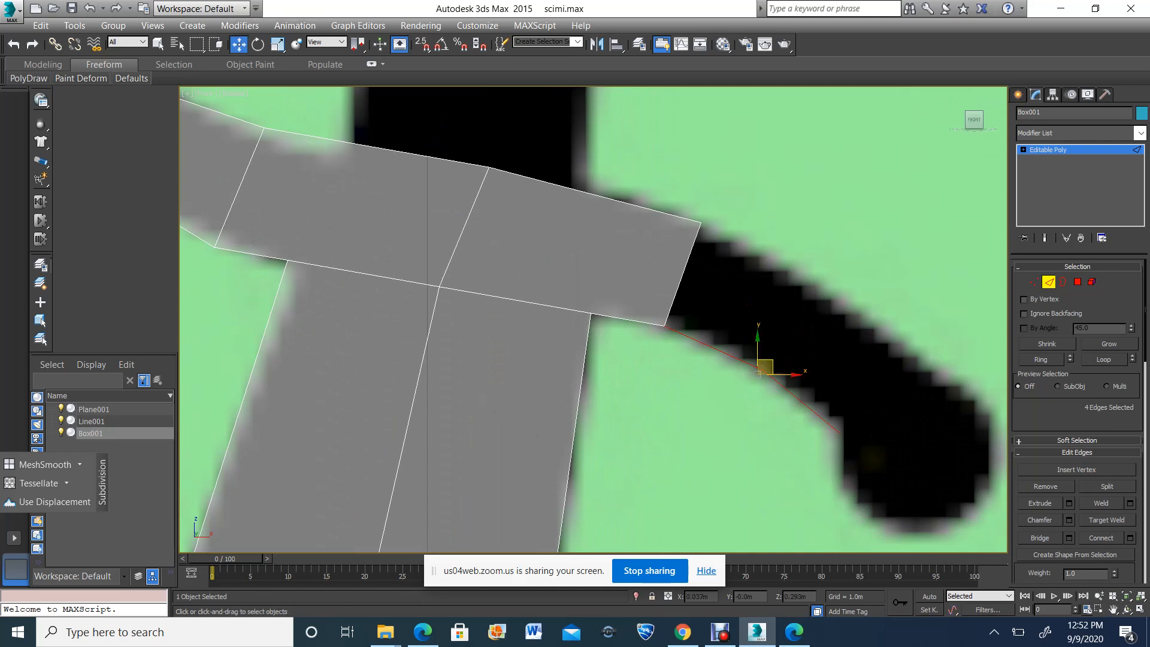
{"action": "key", "text": "s"}
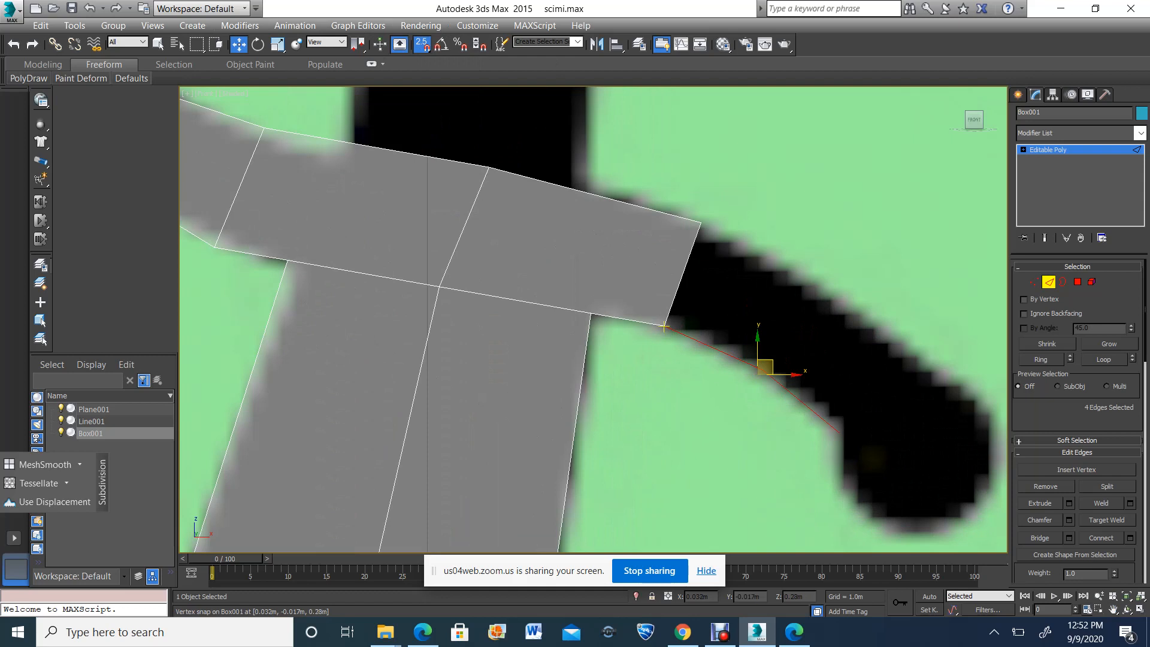
Lock the edge selection and extend the right guard arm's four lower edges into new faces up to the upper reference outline
{"action": "key", "text": "space"}
{"action": "left_click_drag", "start_coordinate": [664, 326], "coordinate": [700, 223], "text": "shift"}
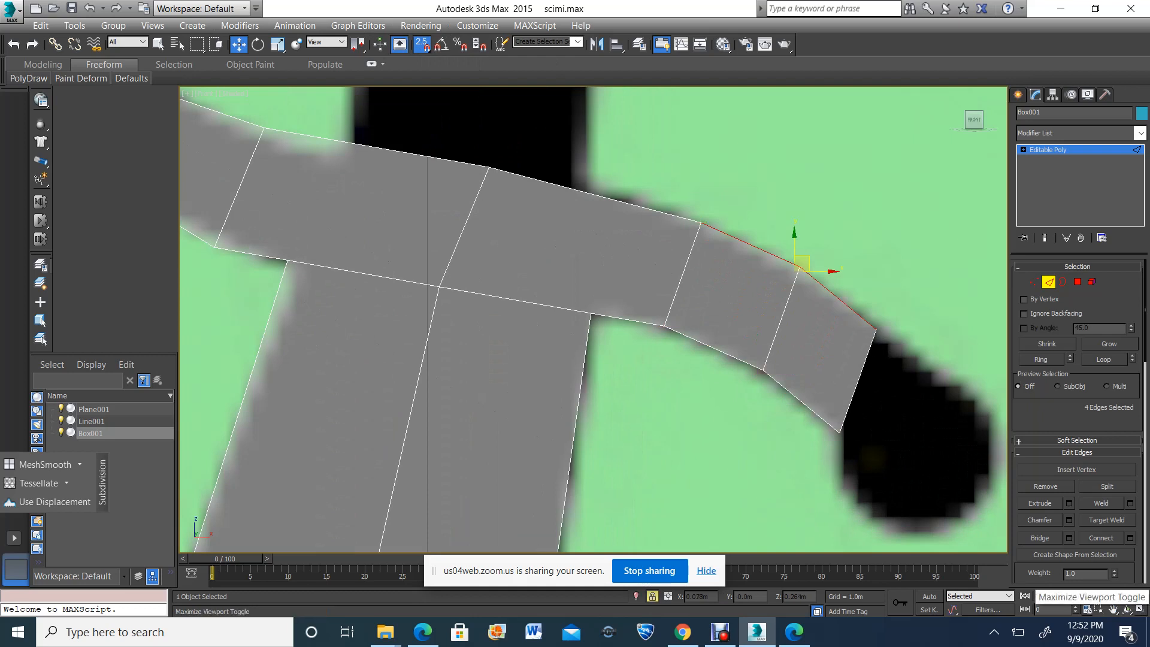
Maximize the Perspective view around the right guard arm, switch to vertex editing, and unlock and clear the selection
{"action": "left_click", "coordinate": [1141, 609]}
{"action": "left_click", "coordinate": [1127, 609]}
{"action": "left_click_drag", "start_coordinate": [797, 443], "coordinate": [801, 405]}
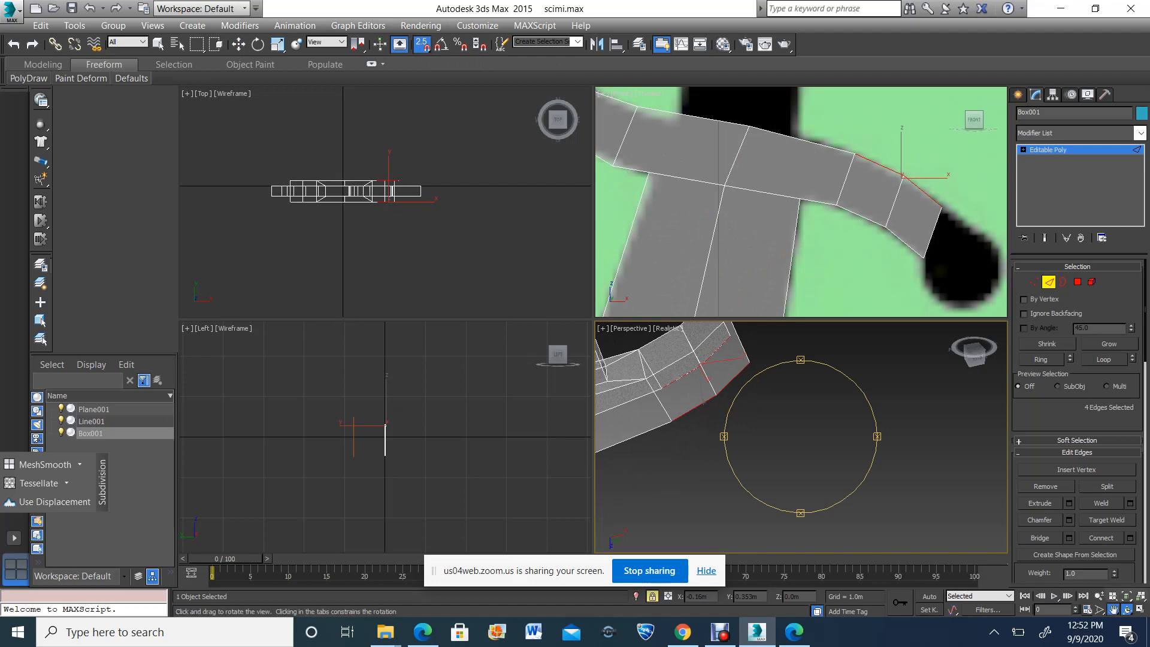
{"action": "left_click", "coordinate": [1114, 609]}
{"action": "left_click_drag", "start_coordinate": [707, 414], "coordinate": [873, 457]}
{"action": "left_click", "coordinate": [1141, 609]}
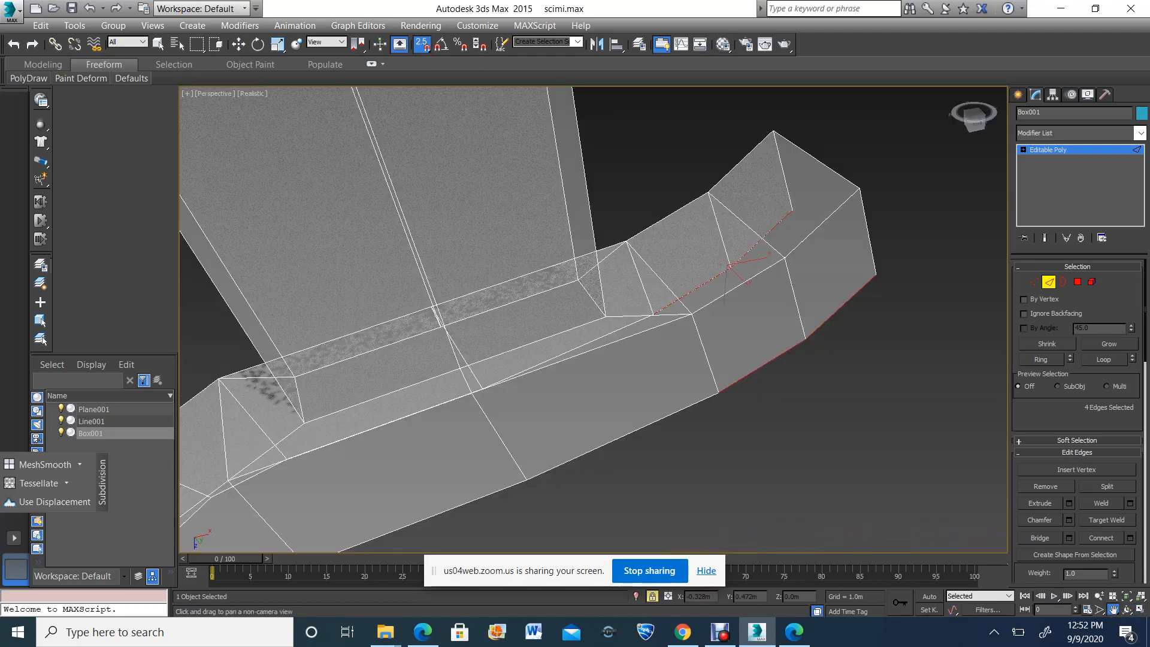
{"action": "key", "text": "1"}
{"action": "key", "text": "w"}
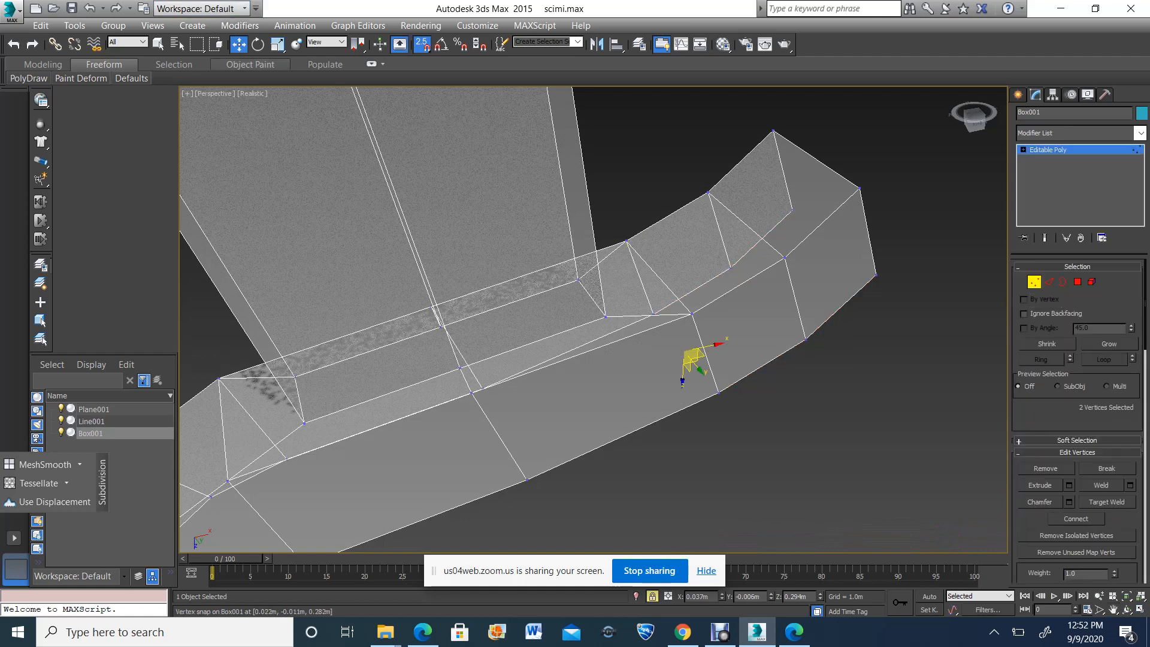
{"action": "key", "text": "space"}
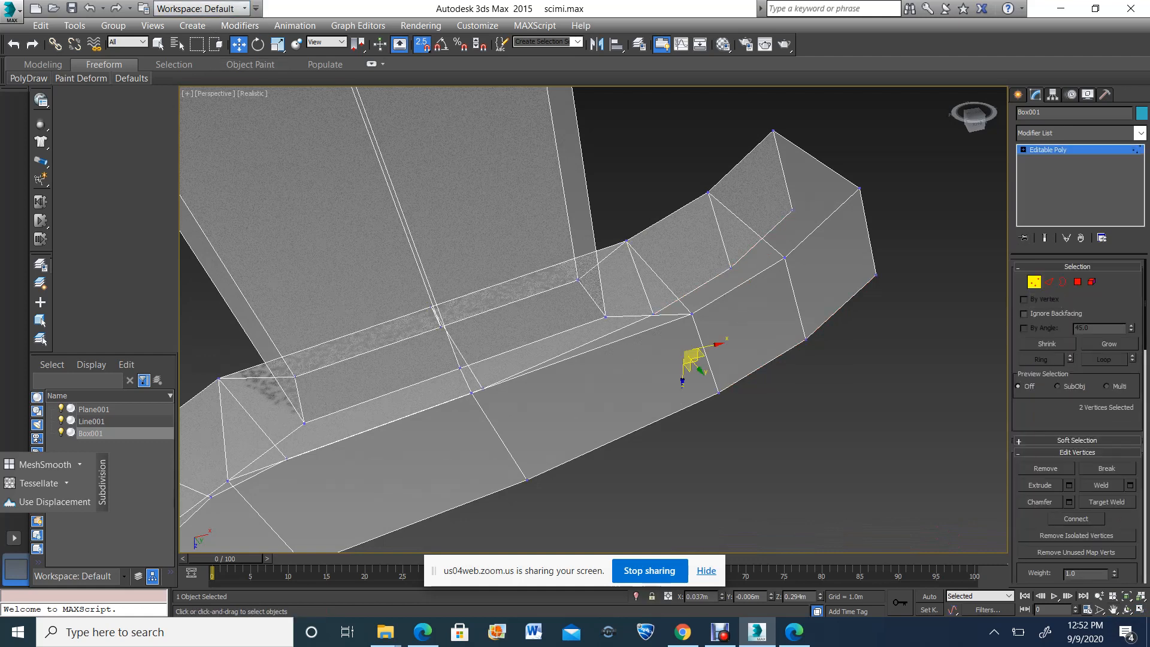
{"action": "key", "text": "ctrl+d"}
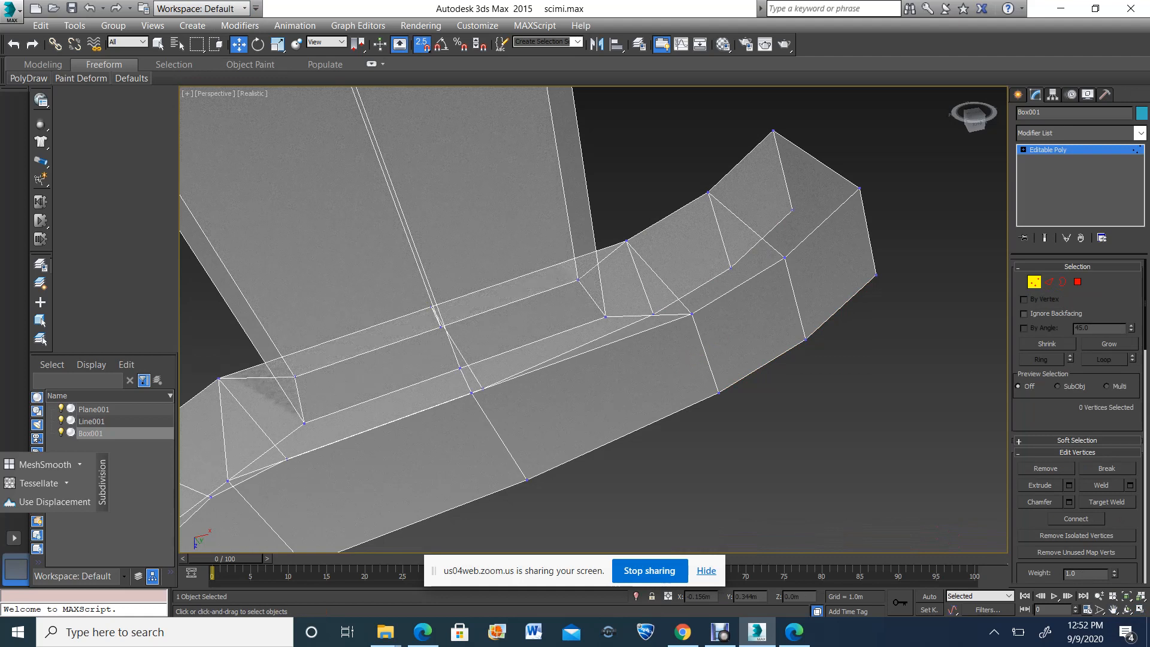
Weld the two overlapping vertices on the back face where the right arm's upper edge joins the guard
{"action": "left_click_drag", "start_coordinate": [764, 429], "coordinate": [764, 429]}
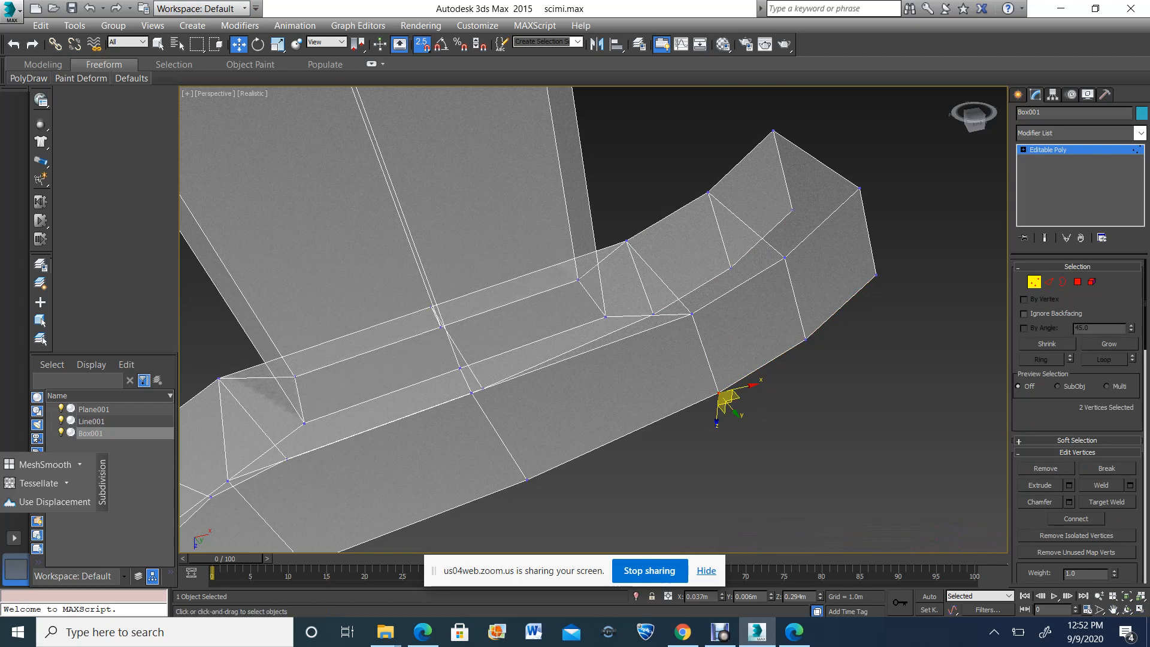
{"action": "key", "text": "ctrl+d"}
{"action": "key", "text": "ctrl+z"}
{"action": "left_click", "coordinate": [1101, 485]}
{"action": "scroll", "coordinate": [1078, 420], "scroll_direction": "down", "scroll_amount": 5}
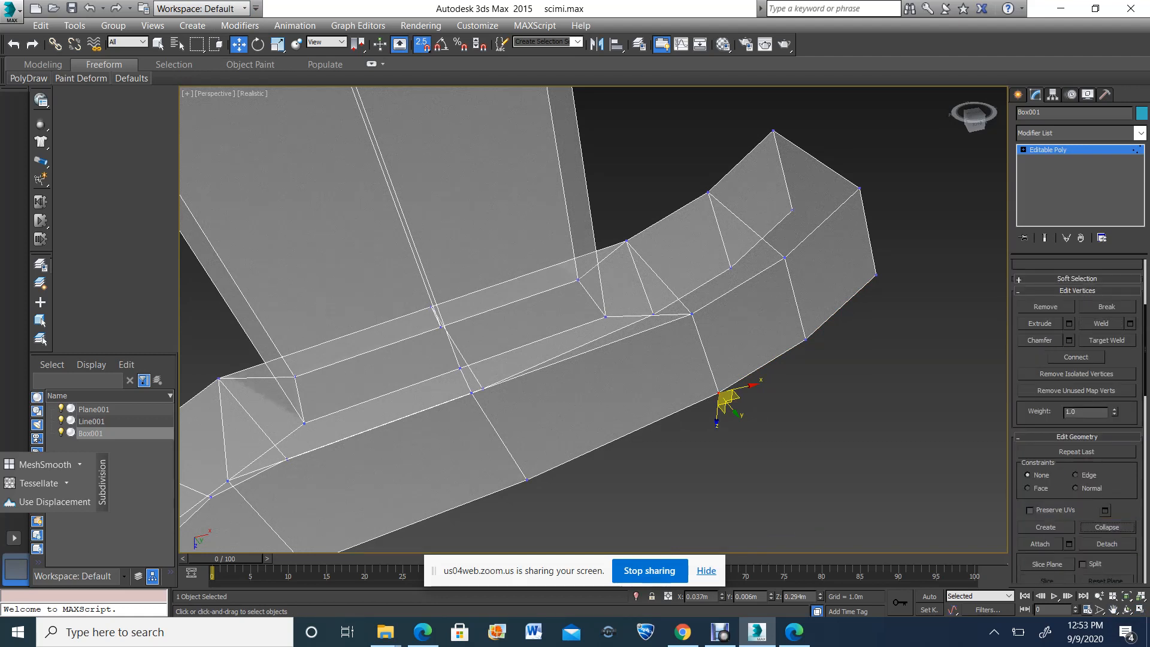
{"action": "scroll", "coordinate": [1107, 527], "scroll_direction": "up", "scroll_amount": 5}
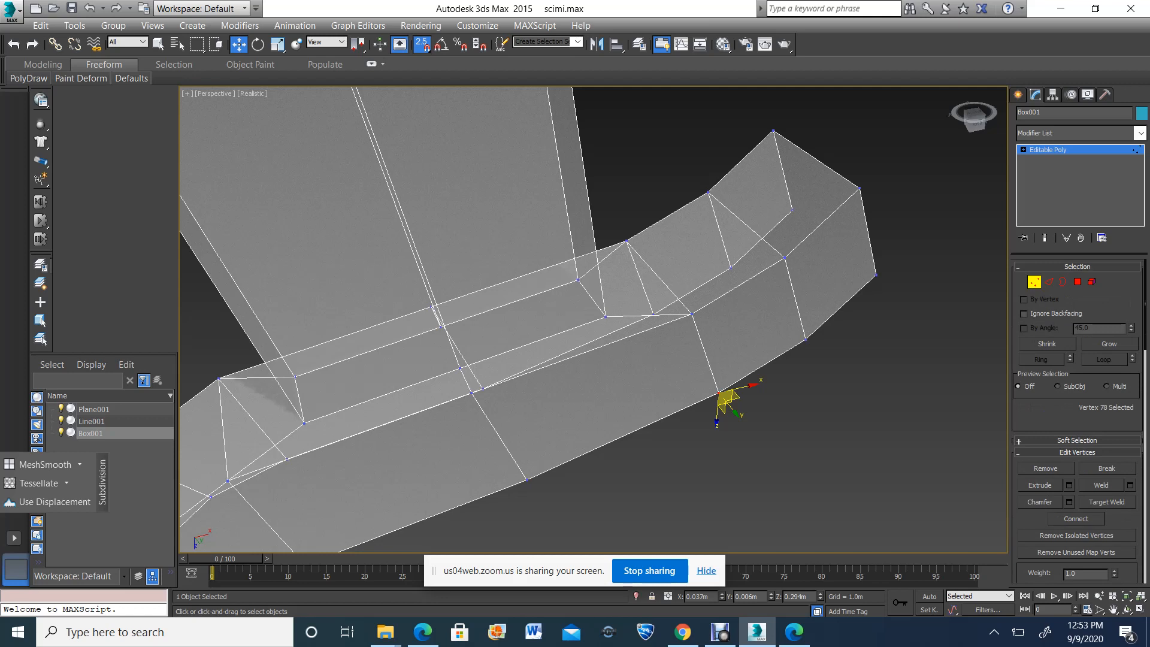
Weld the matching pair of overlapping vertices on the guard's front face, at the right arm's upper joint, and clear the selection
{"action": "left_click", "coordinate": [1141, 597]}
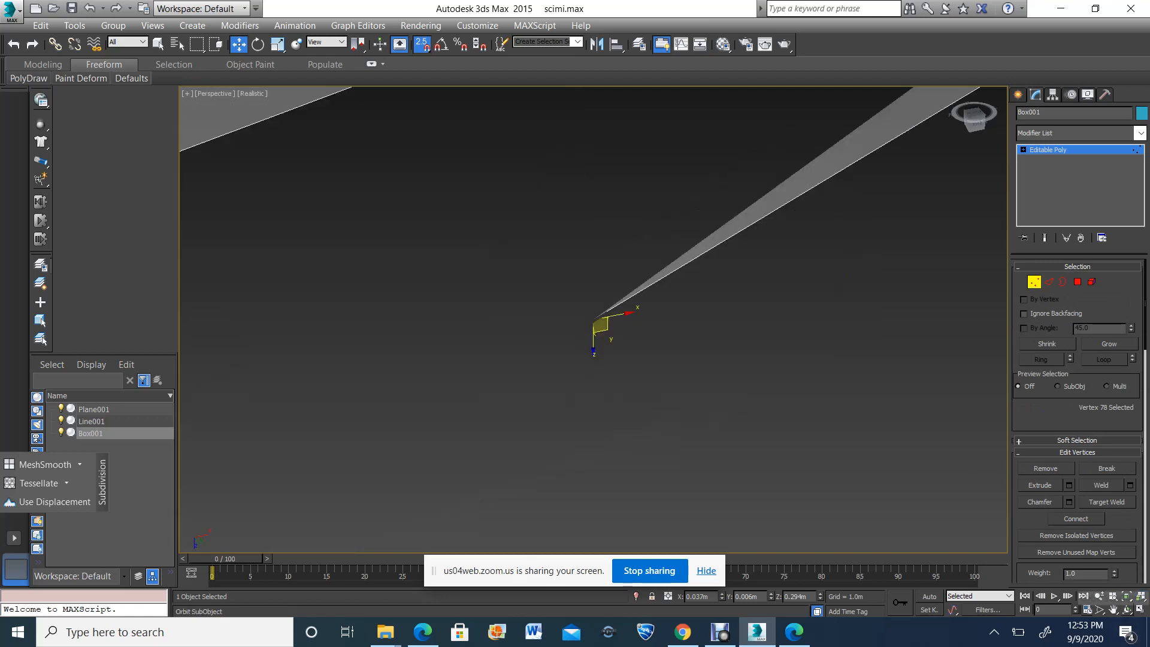
{"action": "left_click", "coordinate": [1127, 610]}
{"action": "scroll", "coordinate": [635, 407], "scroll_direction": "down", "scroll_amount": 10}
{"action": "left_click_drag", "start_coordinate": [629, 377], "coordinate": [569, 366]}
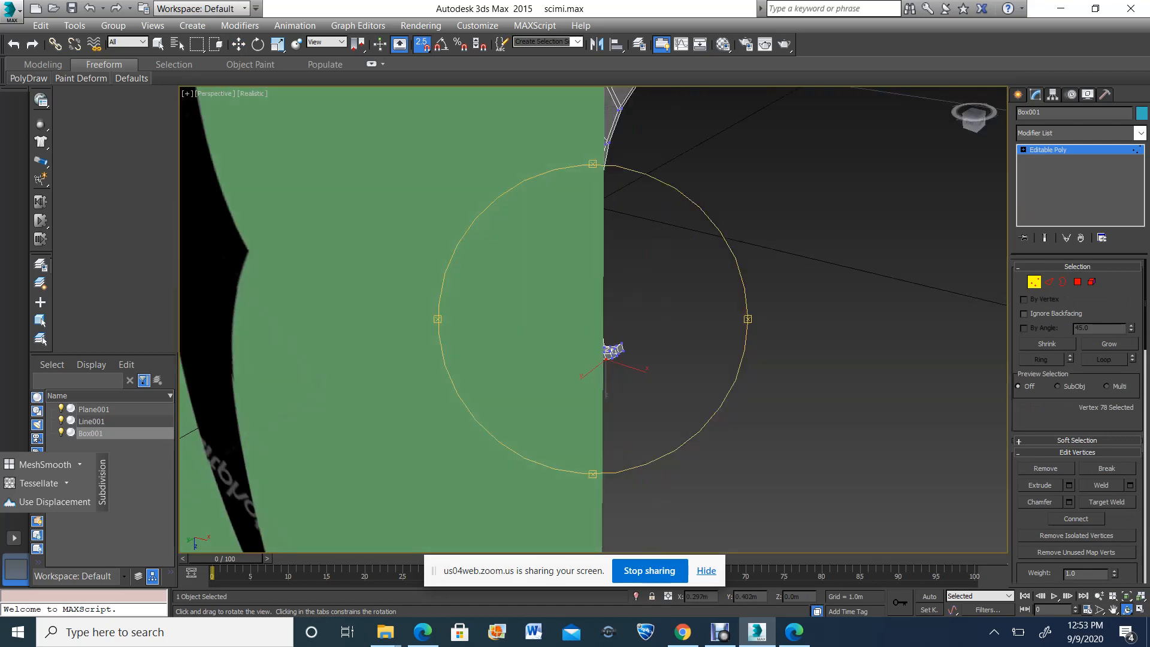
{"action": "scroll", "coordinate": [614, 350], "scroll_direction": "down", "scroll_amount": 5}
{"action": "key", "text": "z"}
{"action": "scroll", "coordinate": [593, 347], "scroll_direction": "down", "scroll_amount": 5}
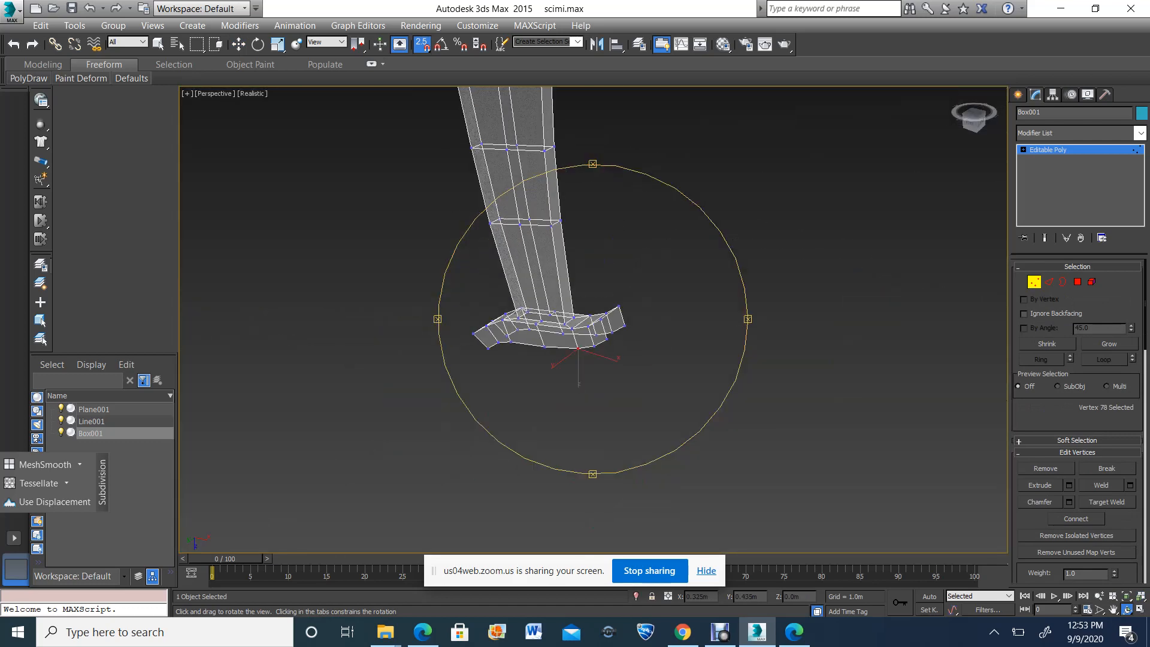
{"action": "scroll", "coordinate": [593, 347], "scroll_direction": "up", "scroll_amount": 3}
{"action": "left_click_drag", "start_coordinate": [579, 359], "coordinate": [429, 359]}
{"action": "key", "text": "w"}
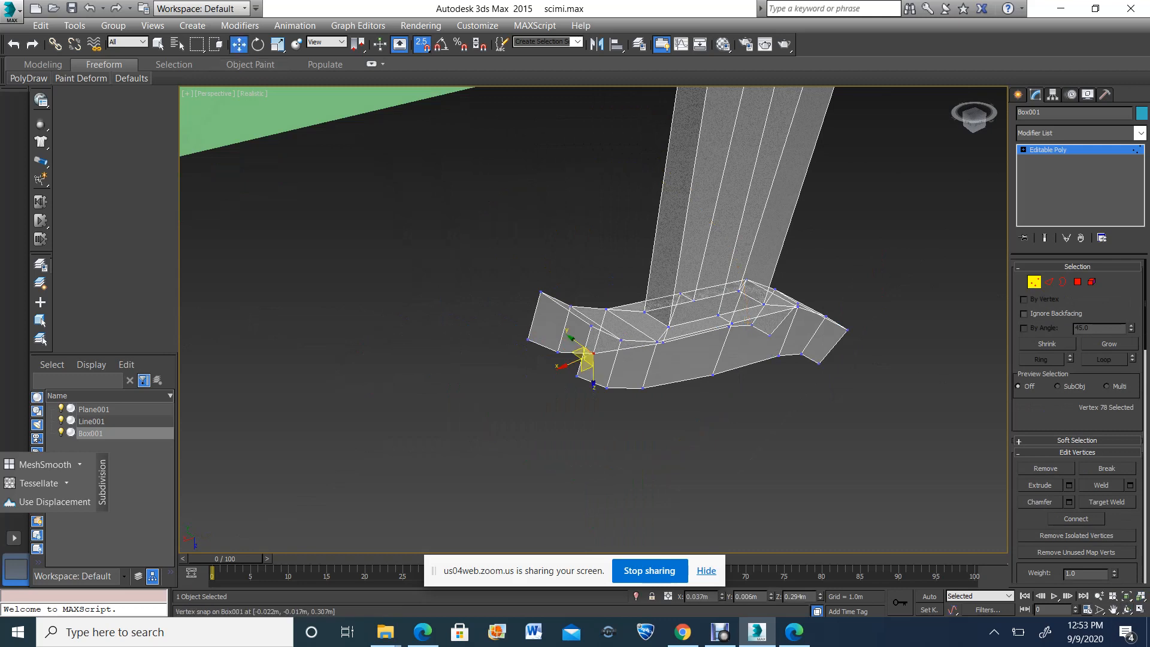
{"action": "left_click_drag", "start_coordinate": [587, 358], "coordinate": [641, 390]}
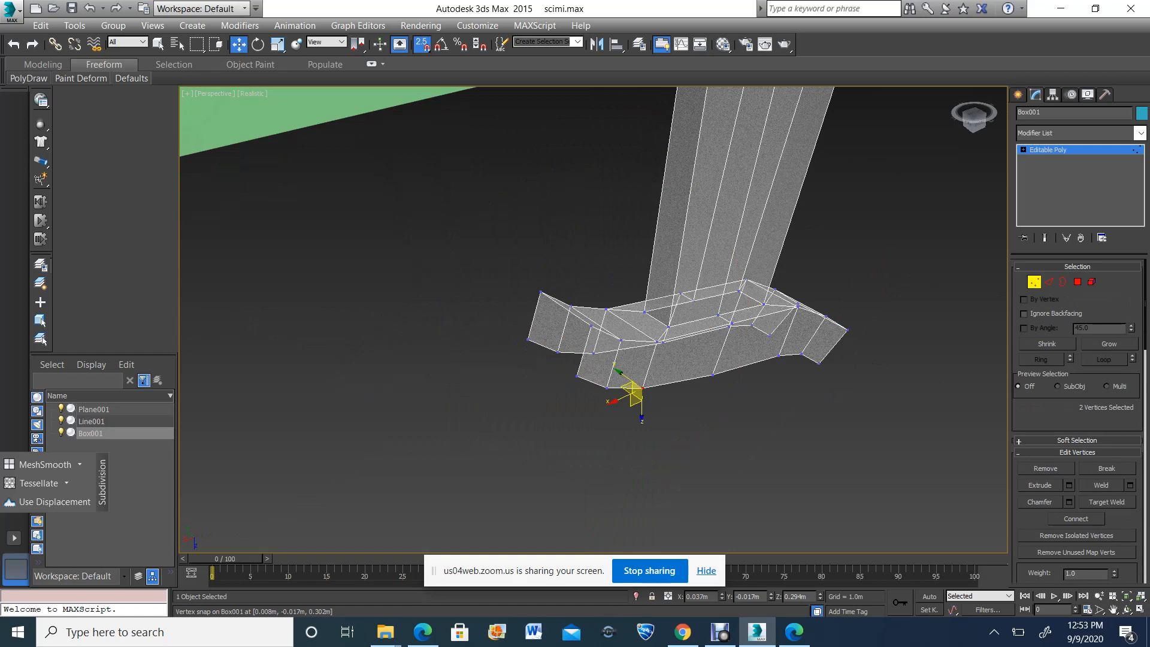
{"action": "left_click", "coordinate": [1101, 485]}
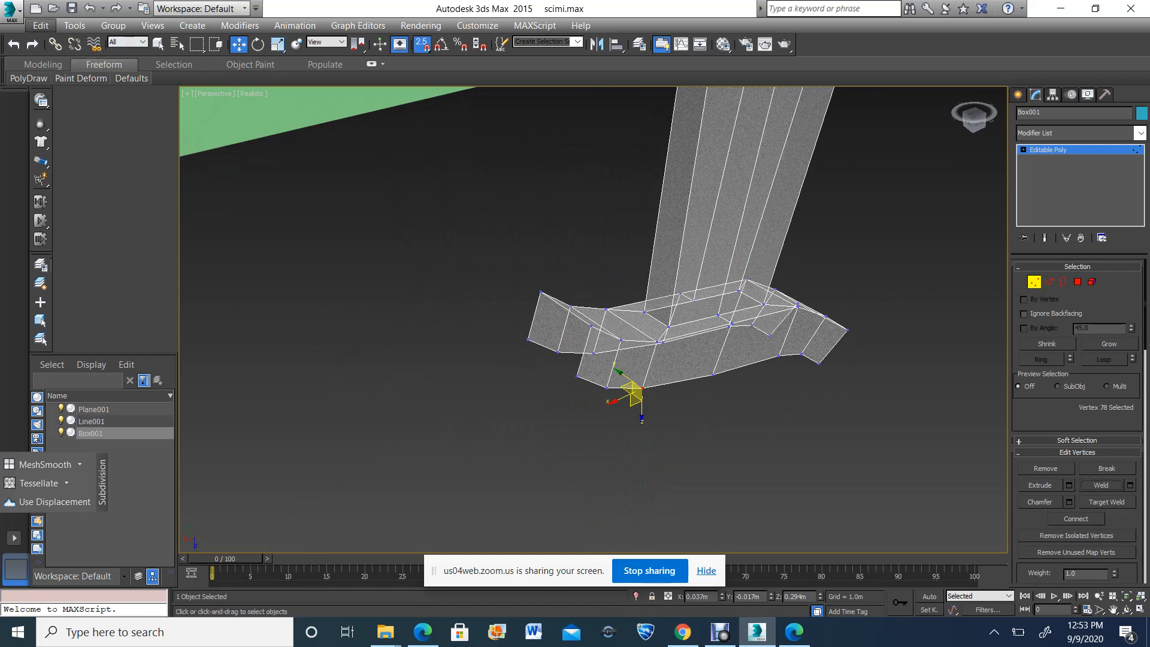
{"action": "left_click", "coordinate": [41, 25]}
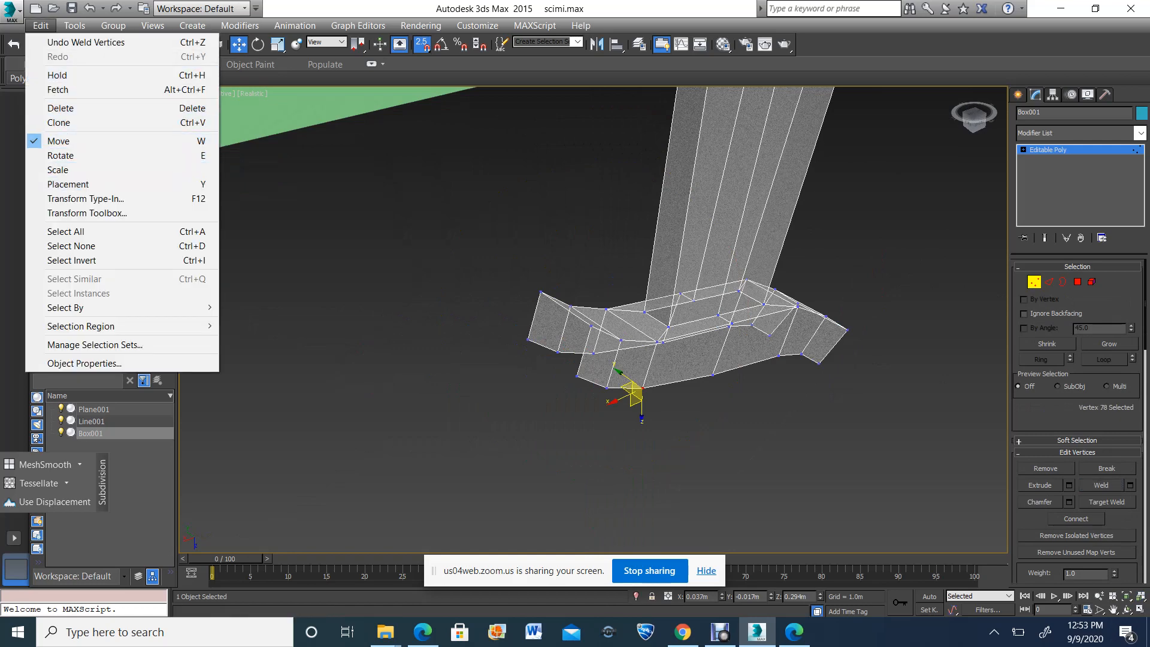
{"action": "left_click", "coordinate": [459, 300]}
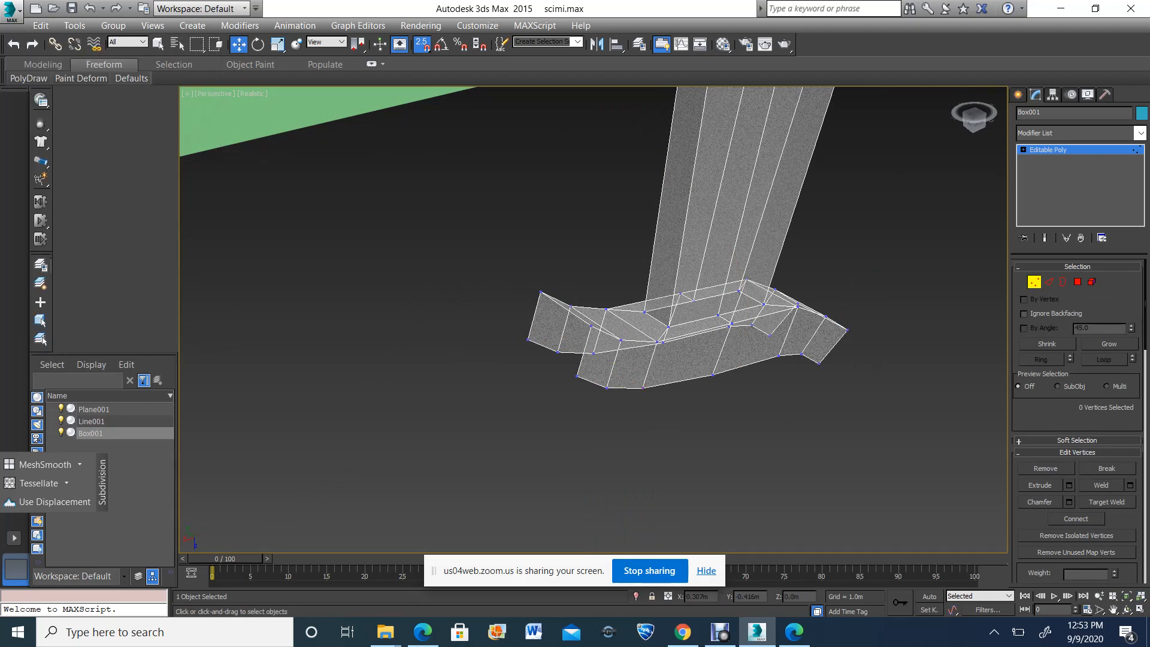
Leave vertex editing, display the whole model opaque instead of see-through, and check the 02 - Default slot in the Material Editor
{"action": "left_click", "coordinate": [1034, 282]}
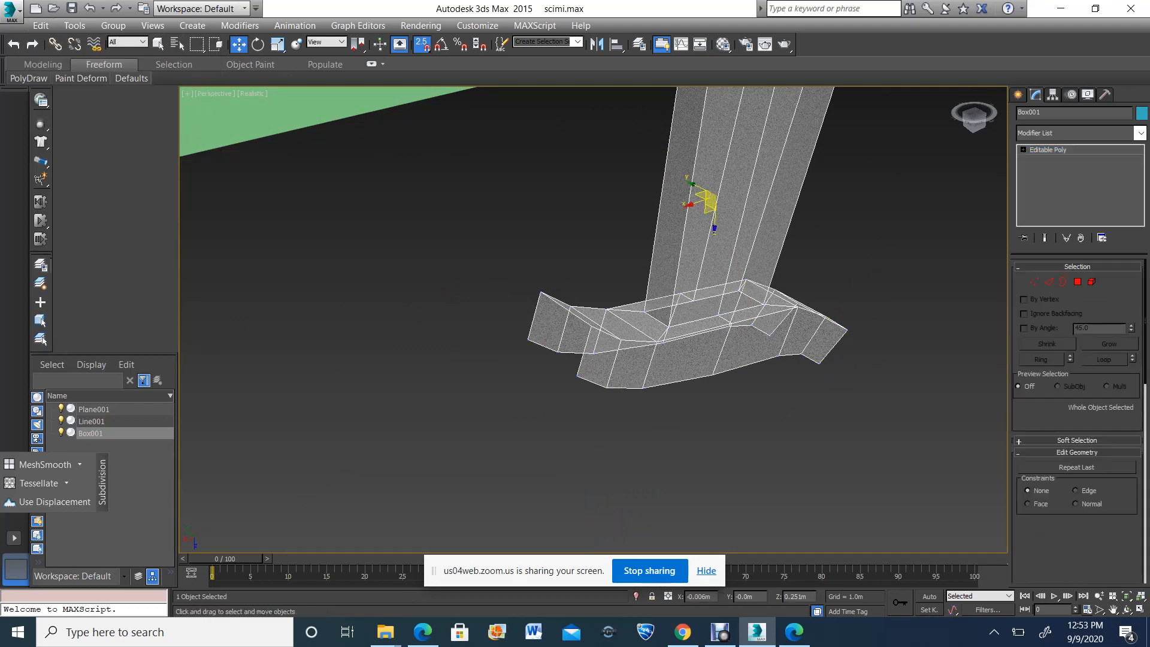
{"action": "left_click", "coordinate": [1128, 609]}
{"action": "left_click_drag", "start_coordinate": [665, 395], "coordinate": [694, 245]}
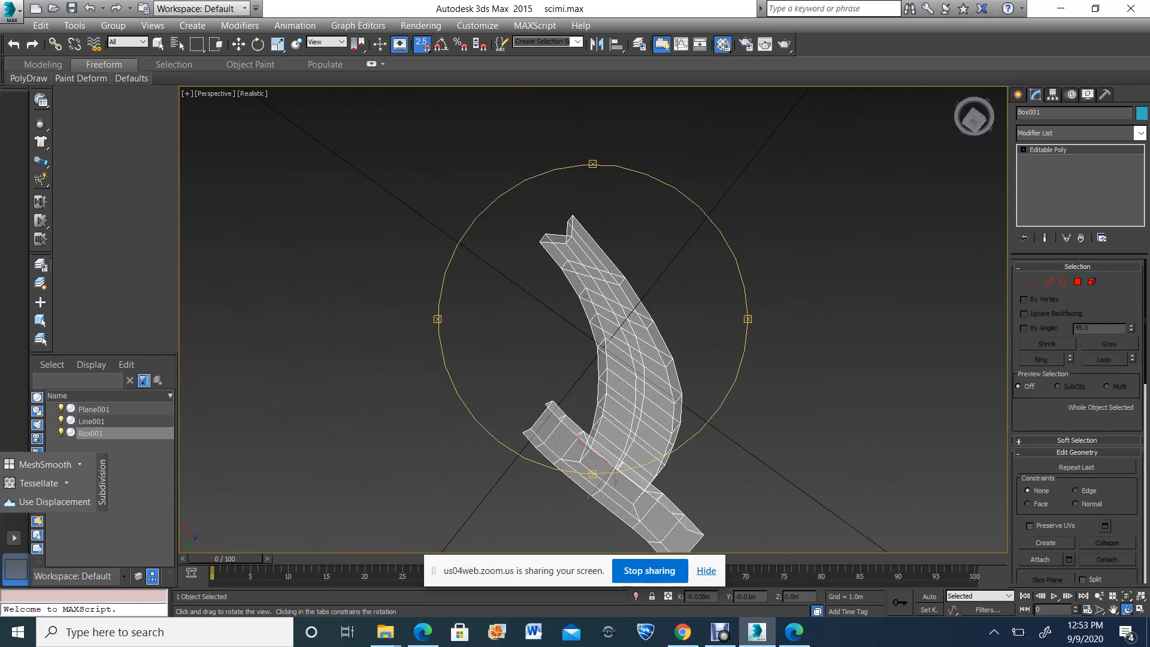
{"action": "left_click", "coordinate": [724, 44]}
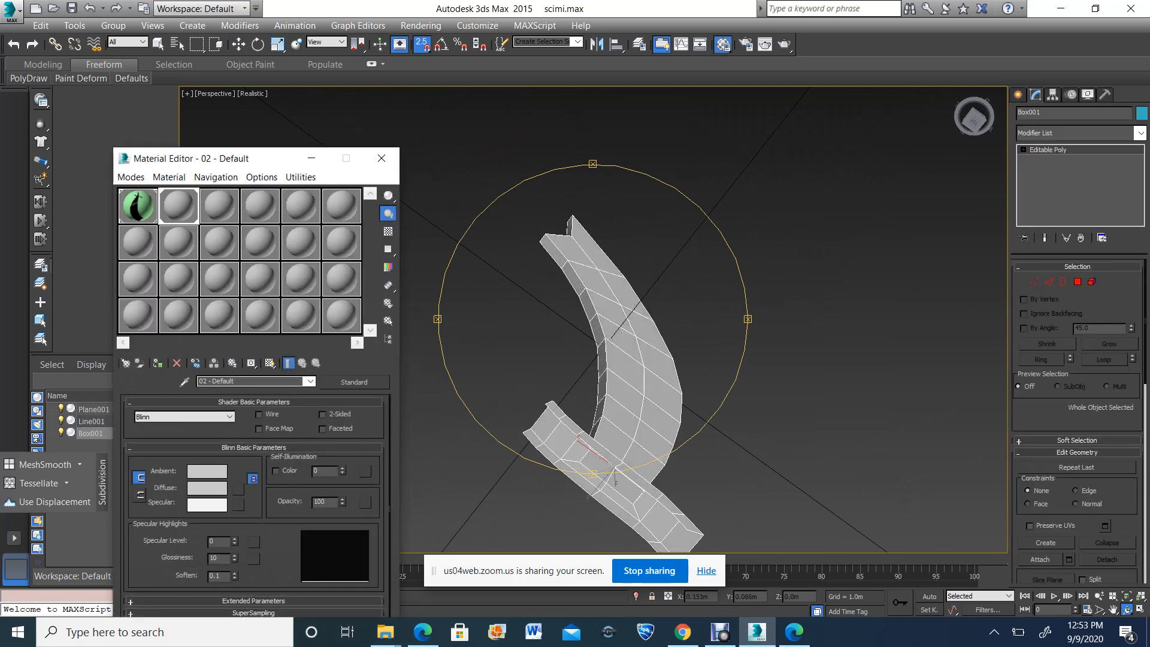
{"action": "left_click_drag", "start_coordinate": [605, 339], "coordinate": [694, 194]}
{"action": "left_click", "coordinate": [1114, 610]}
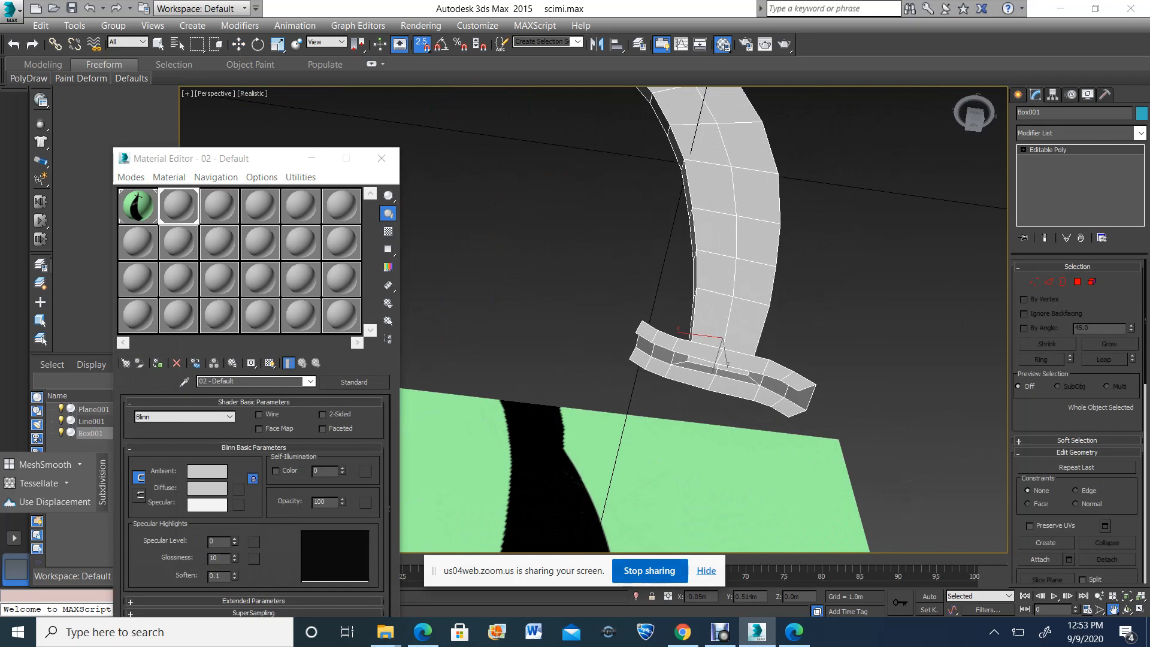
{"action": "left_click", "coordinate": [381, 158]}
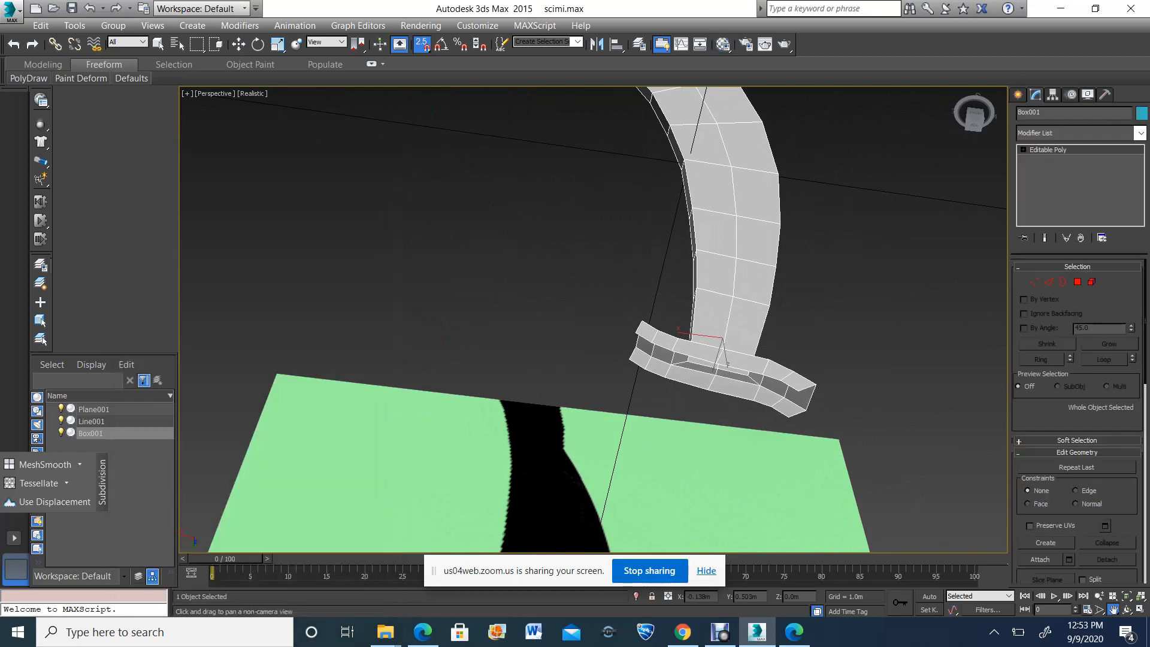
Hide the screen-sharing notice and isolate the sword model from the reference plane and spline
{"action": "left_click", "coordinate": [707, 571]}
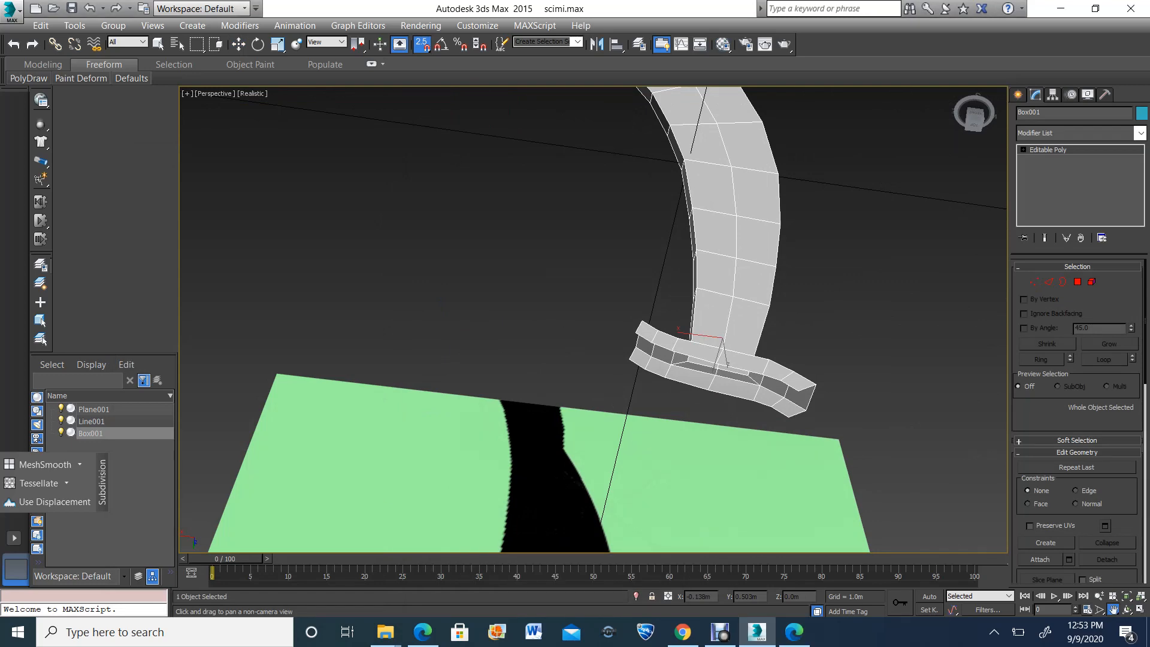
{"action": "key", "text": "alt+q"}
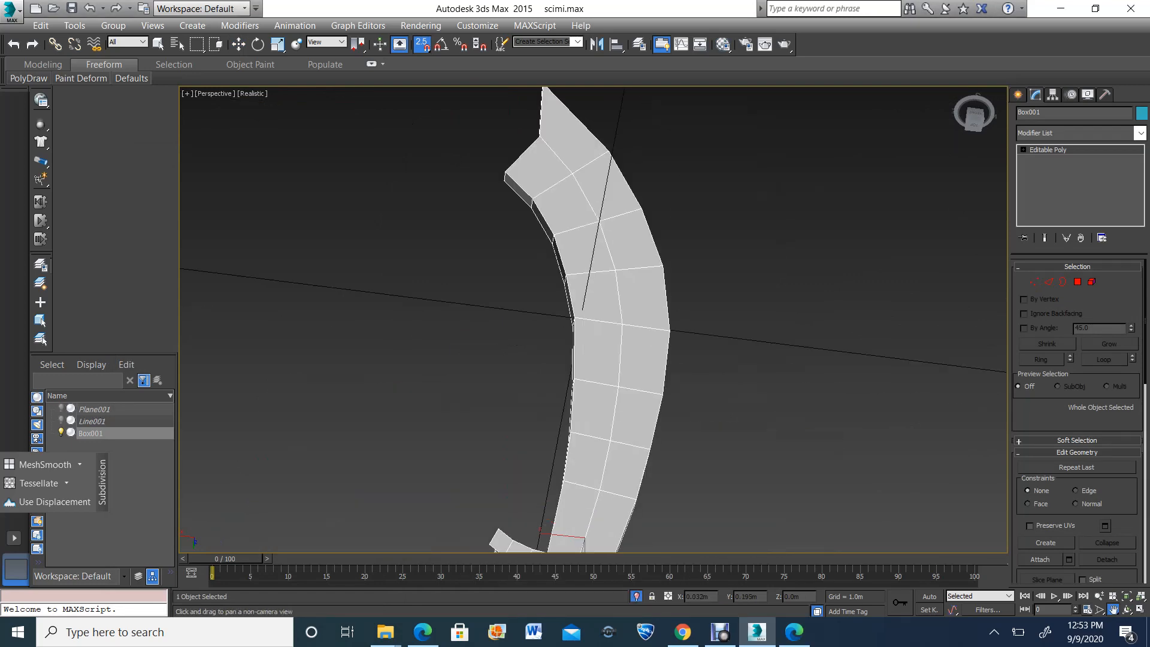
{"action": "middle_click_drag", "start_coordinate": [575, 371], "coordinate": [593, 263]}
{"action": "scroll", "coordinate": [546, 488], "scroll_direction": "up", "scroll_amount": 5}
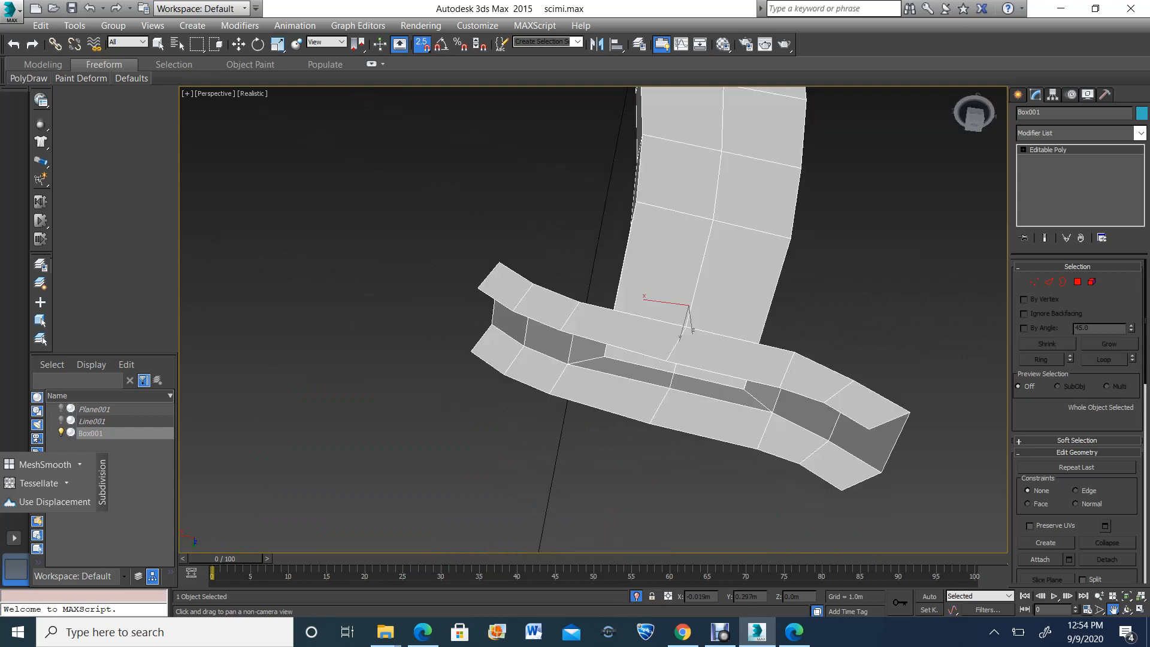
Switch to edge editing and bridge the two pairs of open grip-side edges between the front and back faces of the left guard arm
{"action": "left_click", "coordinate": [238, 44]}
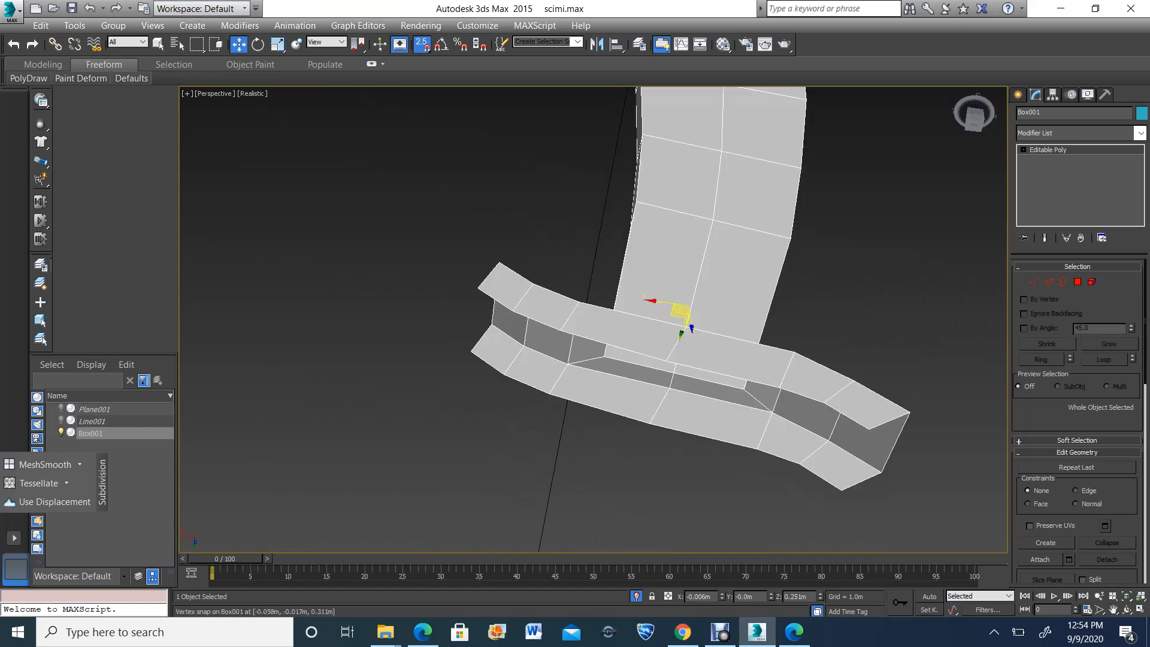
{"action": "left_click", "coordinate": [1049, 282]}
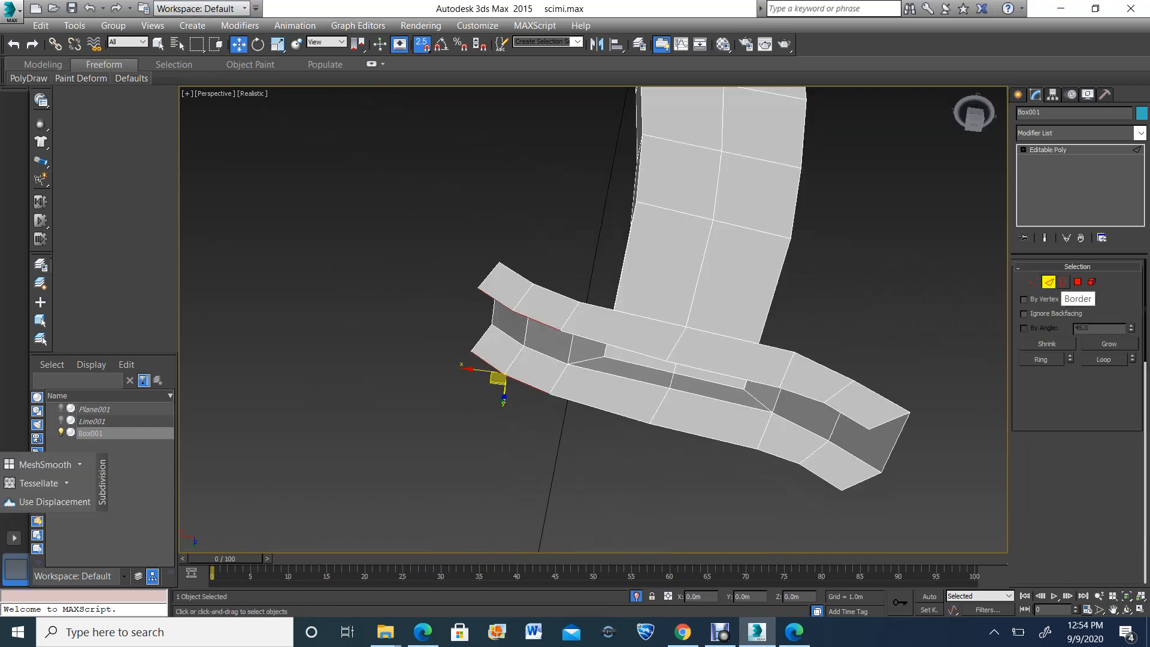
{"action": "left_click", "coordinate": [847, 416]}
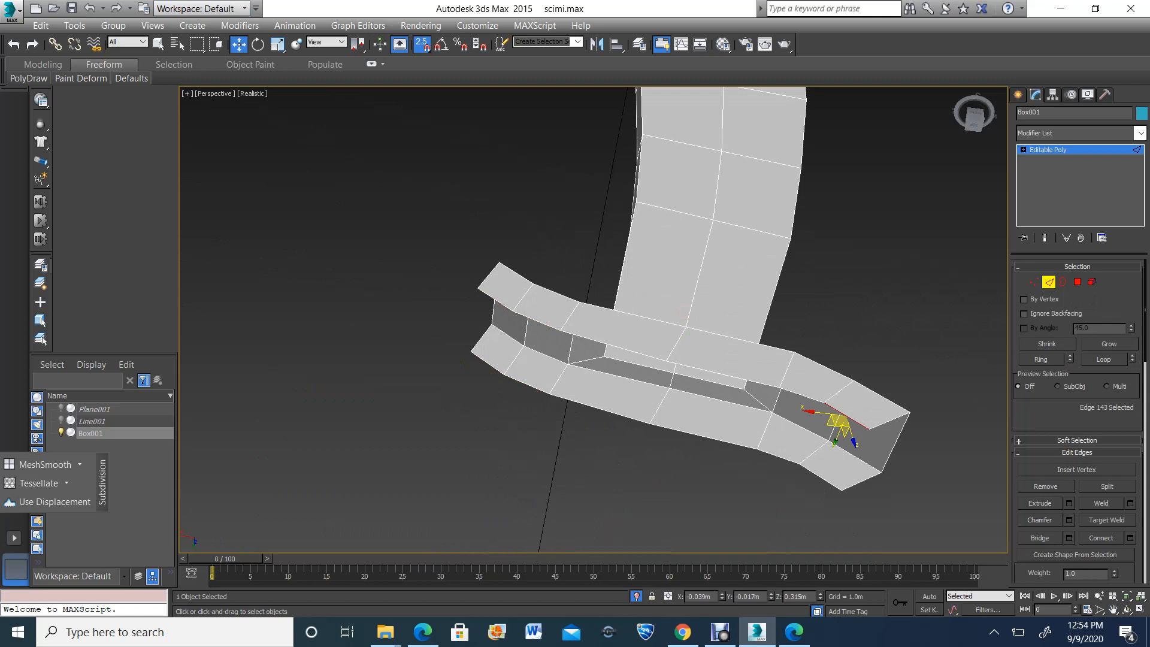
{"action": "left_click", "coordinate": [821, 477], "text": "ctrl"}
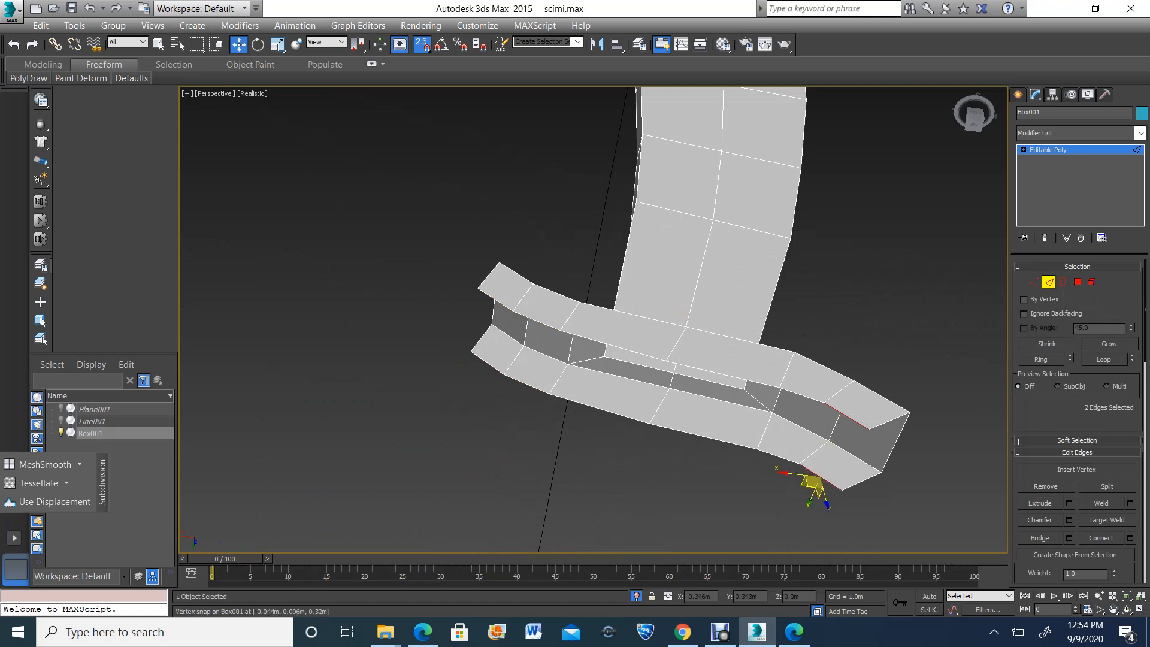
{"action": "left_click", "coordinate": [1040, 537]}
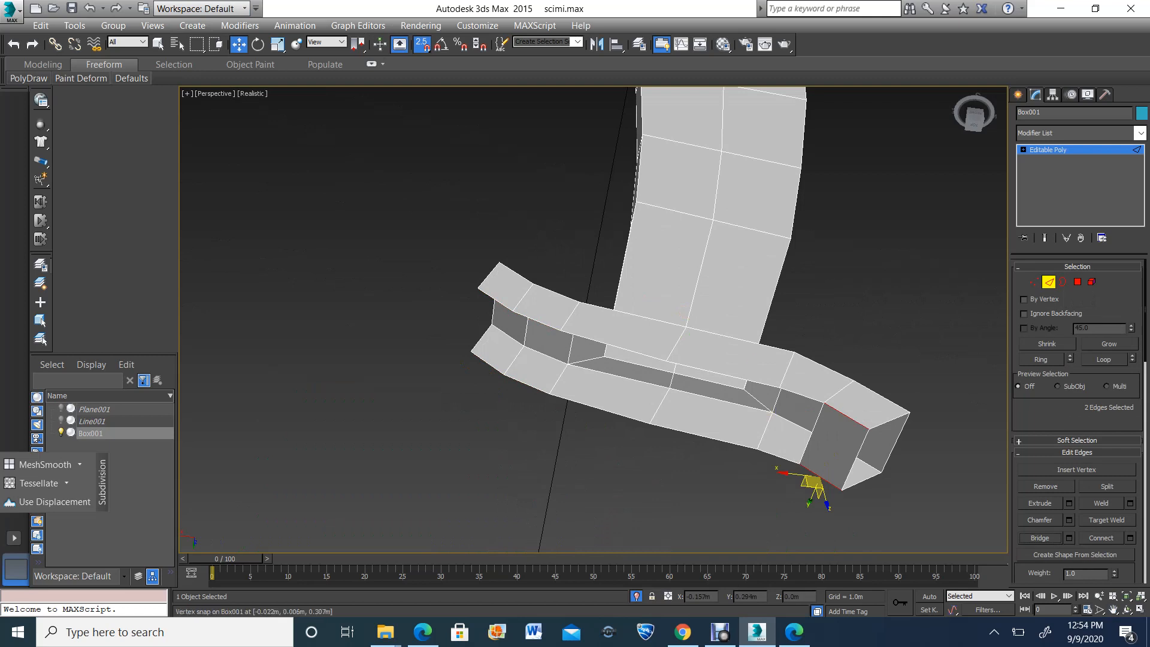
{"action": "left_click", "coordinate": [779, 457]}
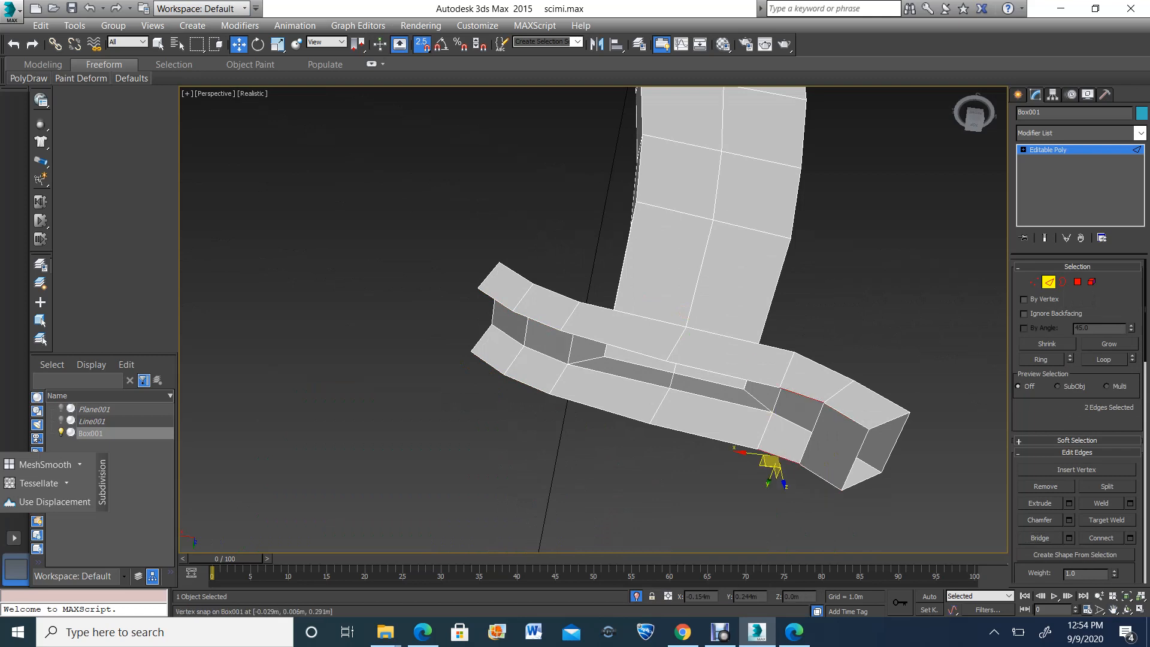
{"action": "left_click", "coordinate": [800, 395], "text": "ctrl"}
{"action": "left_click", "coordinate": [1040, 538]}
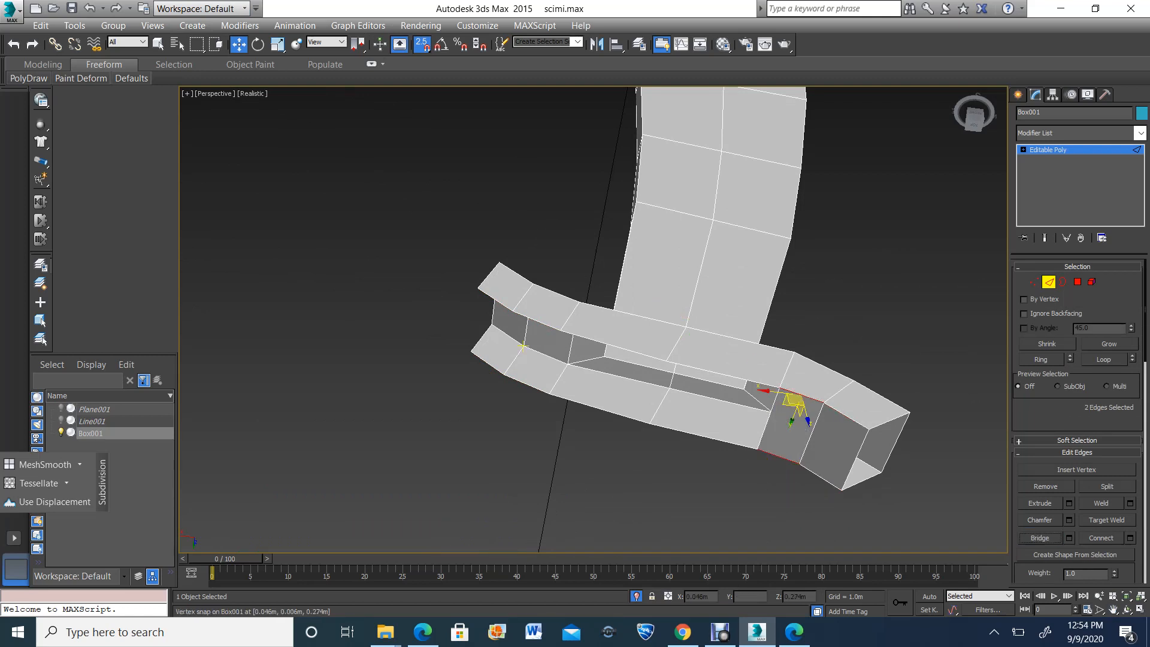
Bridge the two pairs of open grip-side edges between the front and back faces of the right guard arm
{"action": "left_click", "coordinate": [496, 301]}
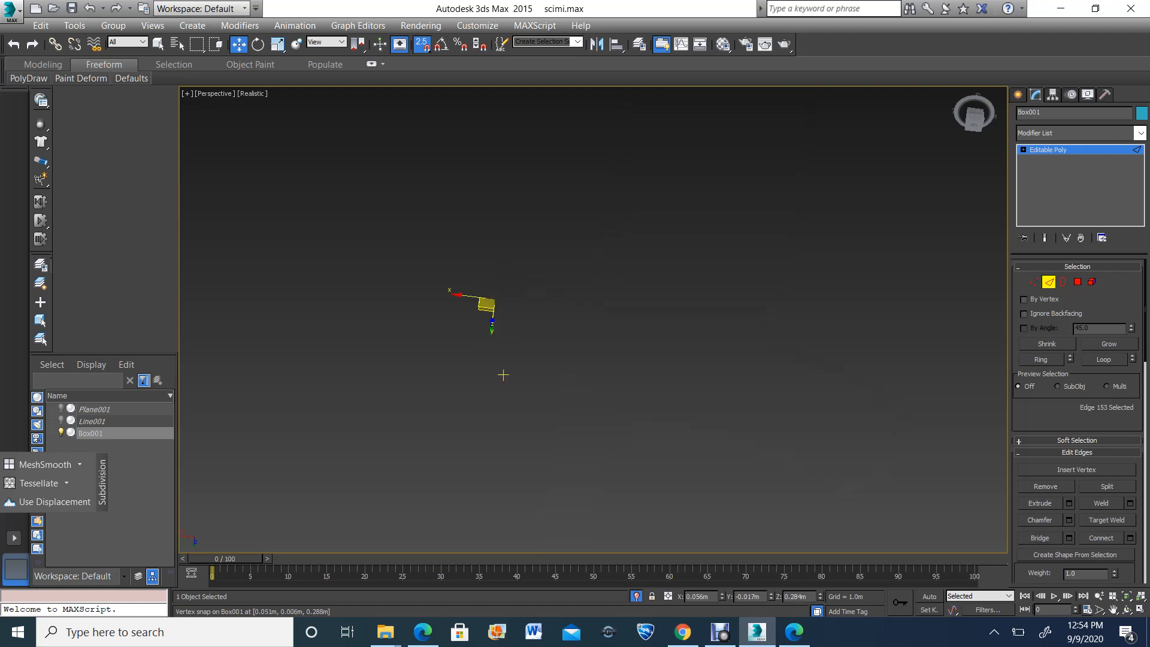
{"action": "scroll", "coordinate": [503, 375], "scroll_direction": "down", "scroll_amount": 1}
{"action": "left_click", "coordinate": [495, 367], "text": "ctrl"}
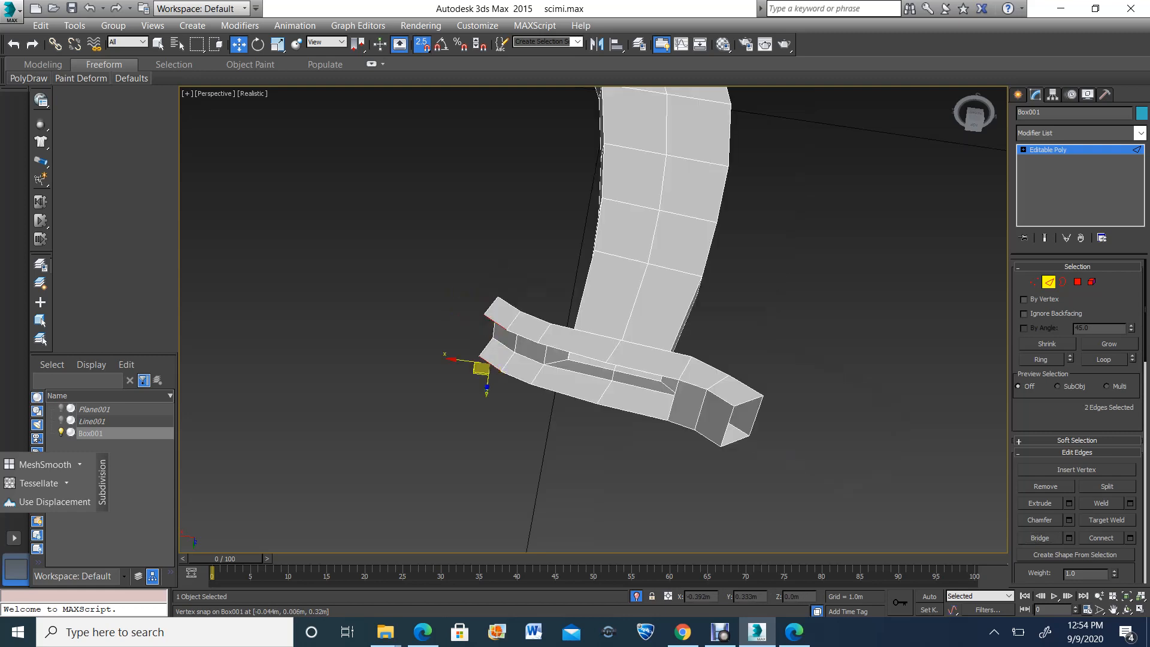
{"action": "left_click", "coordinate": [1040, 538]}
{"action": "left_click", "coordinate": [516, 349]}
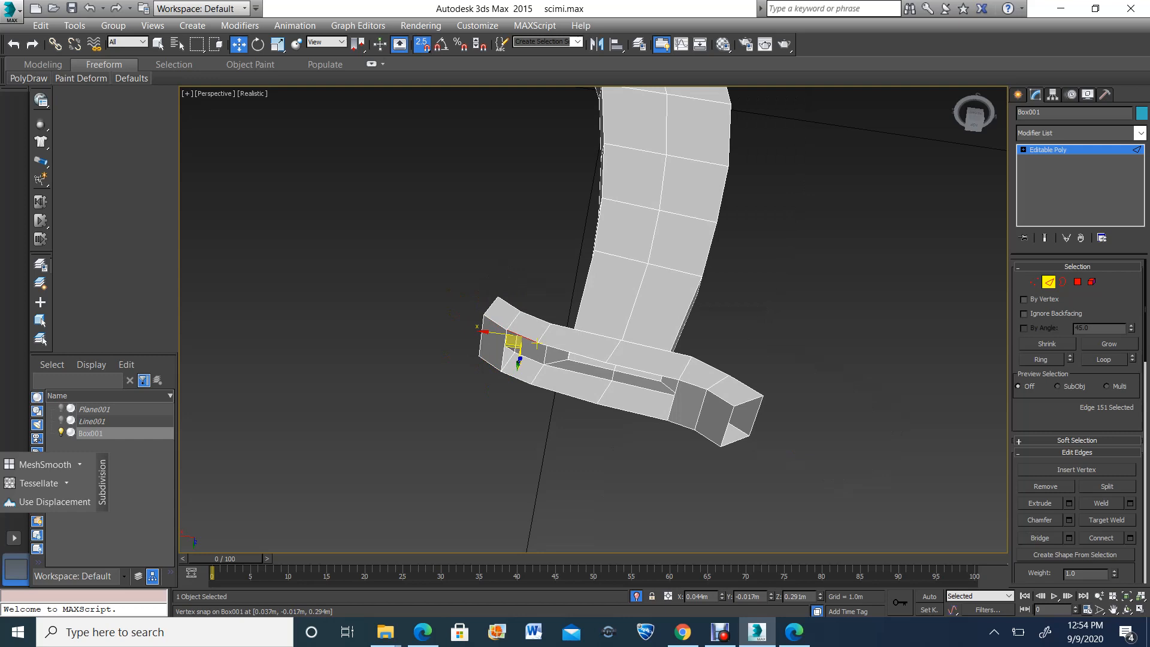
{"action": "left_click", "coordinate": [530, 384], "text": "ctrl"}
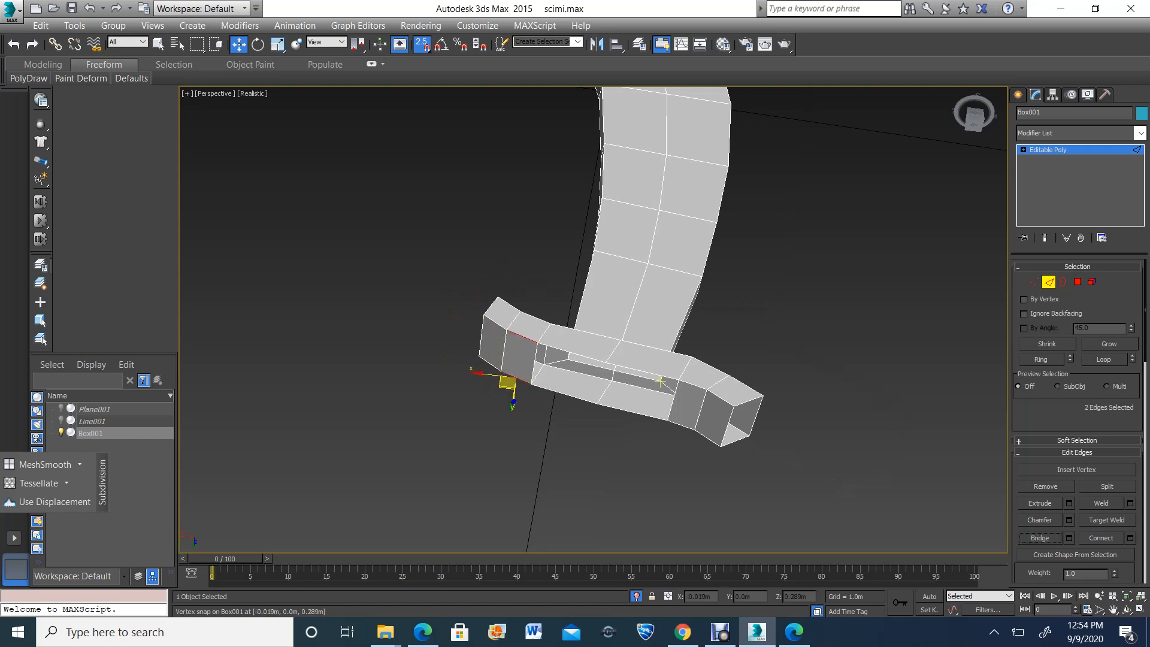
{"action": "scroll", "coordinate": [605, 326], "scroll_direction": "up", "scroll_amount": 4}
{"action": "scroll", "coordinate": [608, 420], "scroll_direction": "down", "scroll_amount": 2}
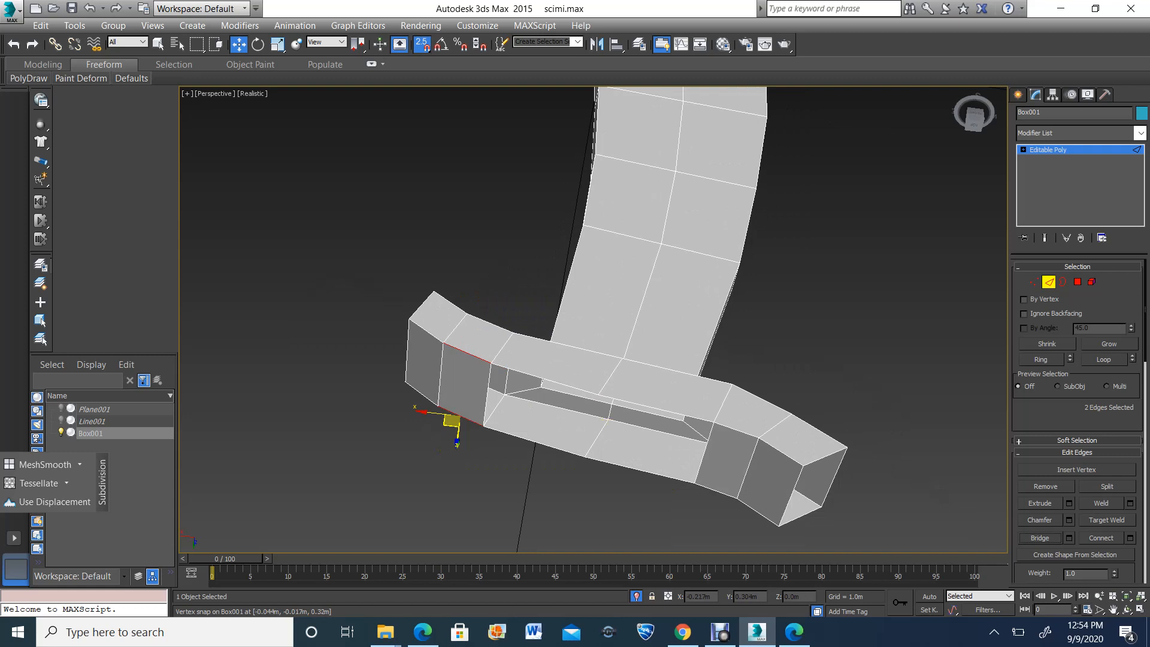
Select the open border in the middle of the guard's grip side and scale it inward to add a ring of inset faces
{"action": "key", "text": "3"}
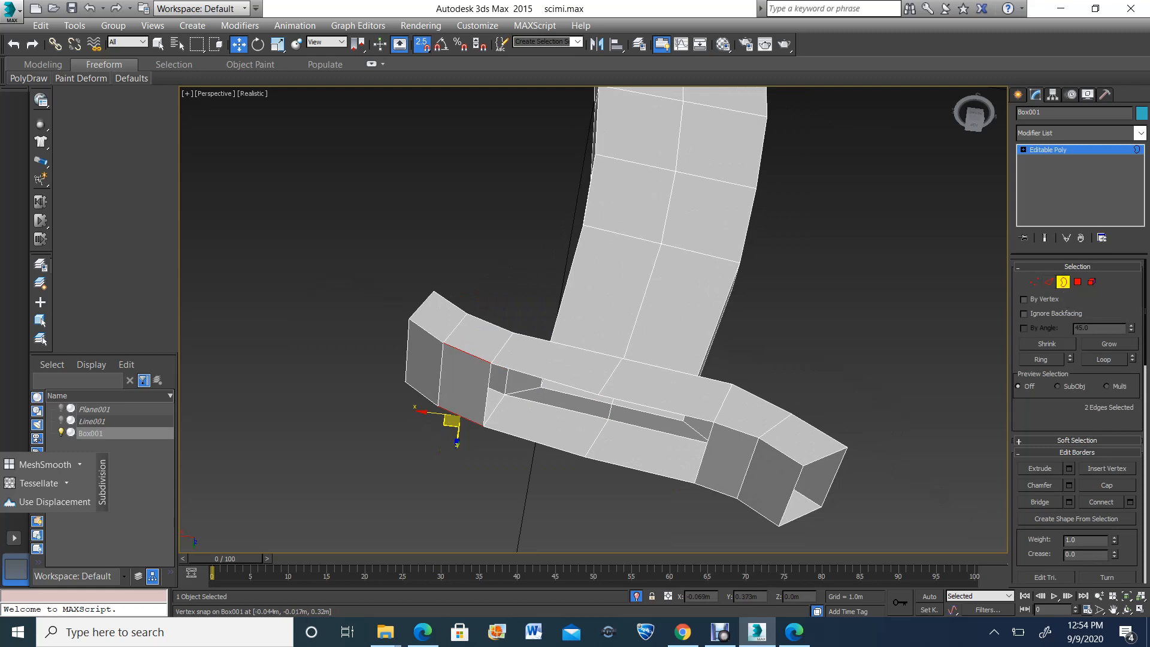
{"action": "left_click", "coordinate": [714, 424]}
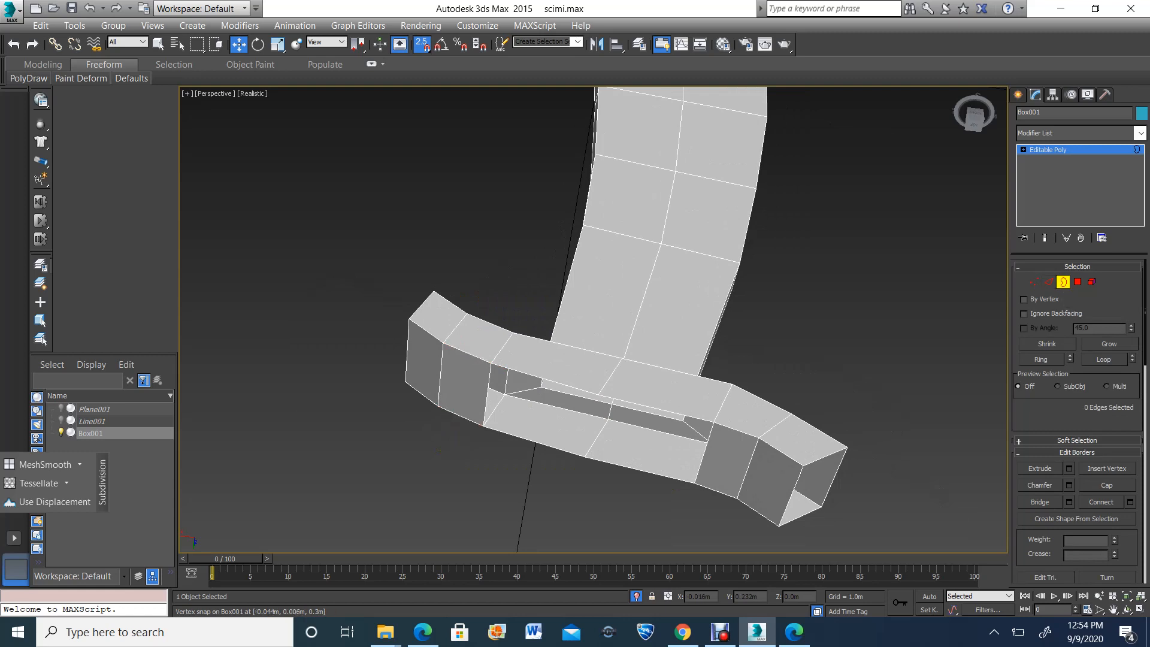
{"action": "left_click", "coordinate": [556, 447]}
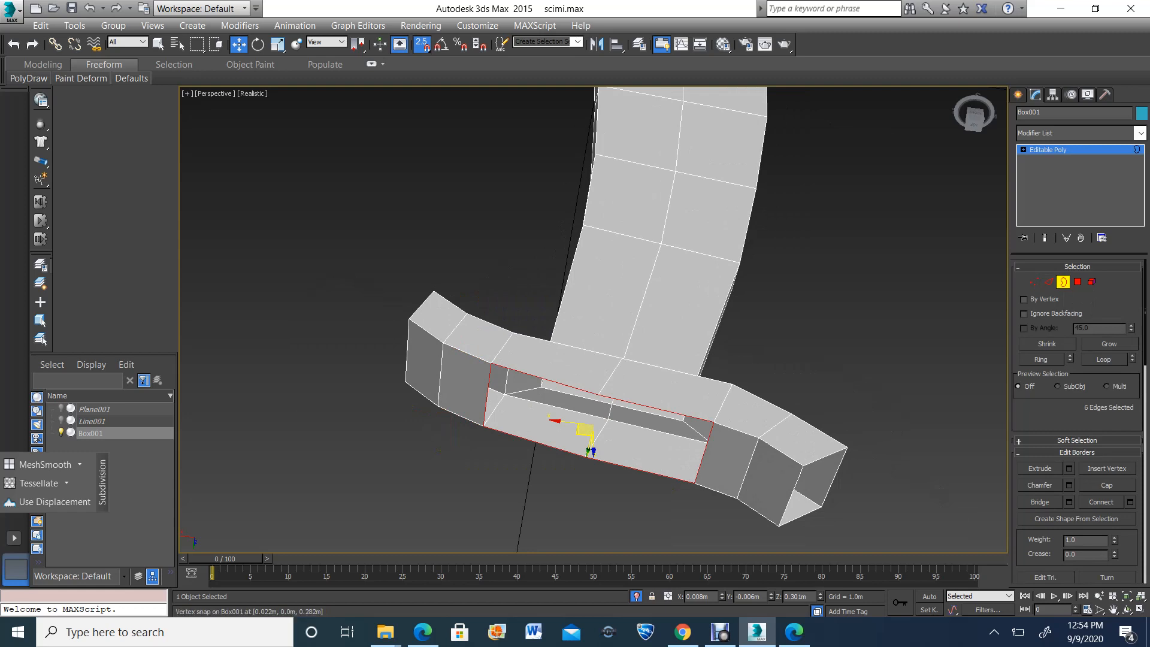
{"action": "key", "text": "space"}
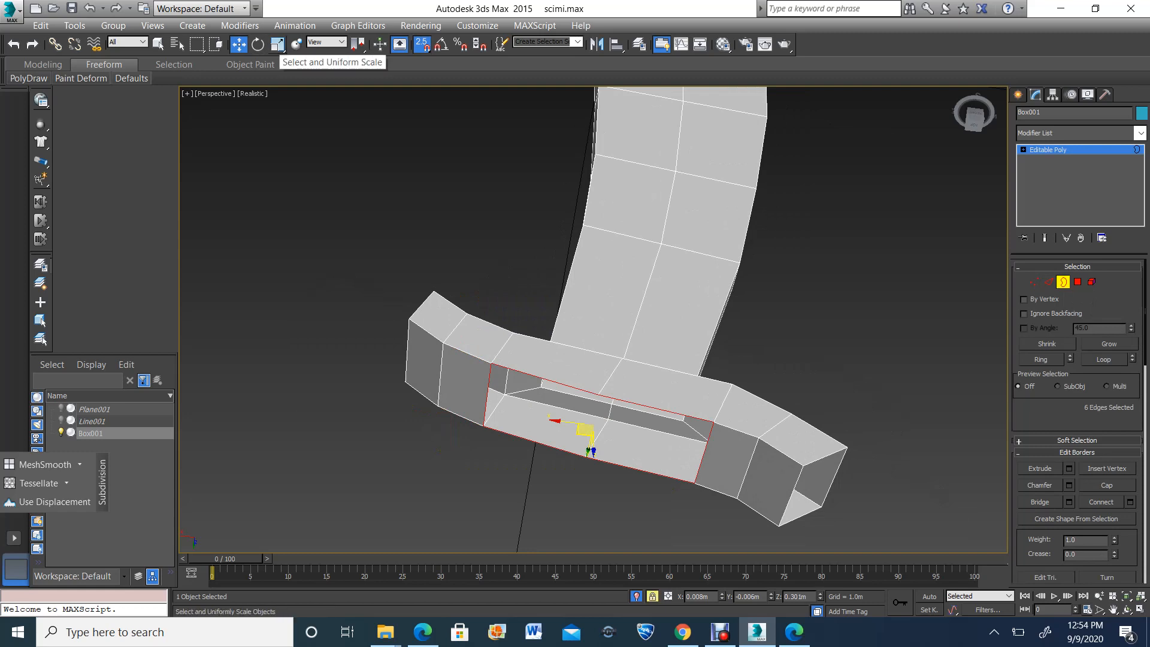
{"action": "left_click", "coordinate": [278, 43]}
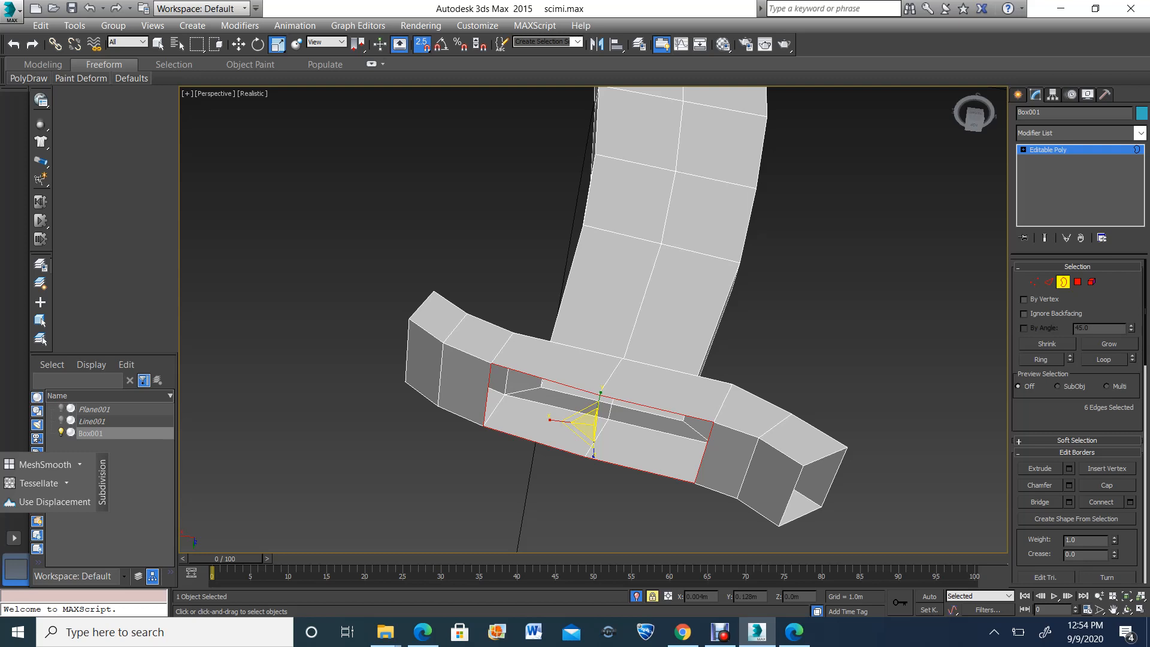
{"action": "left_click_drag", "start_coordinate": [590, 423], "coordinate": [590, 452], "text": "shift"}
Scale the inset border narrower along the guard's length, keeping it centred on the grip side
{"action": "left_click", "coordinate": [1127, 609]}
{"action": "left_click_drag", "start_coordinate": [646, 339], "coordinate": [665, 260]}
{"action": "left_click", "coordinate": [277, 44]}
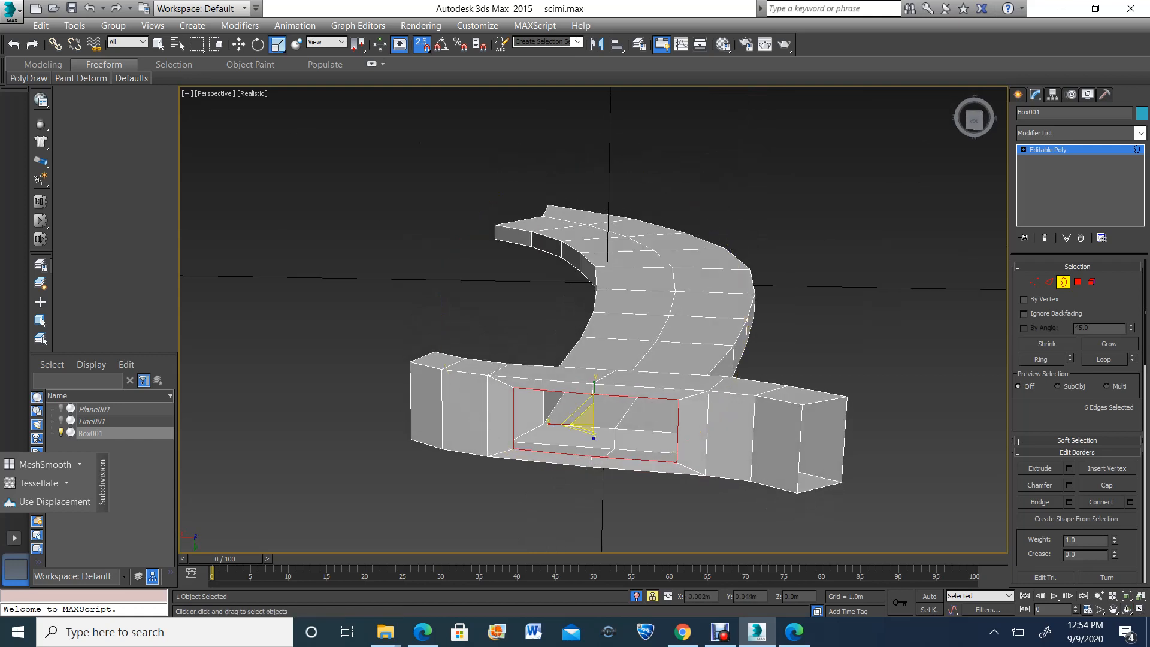
{"action": "left_click_drag", "start_coordinate": [594, 393], "coordinate": [590, 424]}
{"action": "left_click", "coordinate": [1127, 609]}
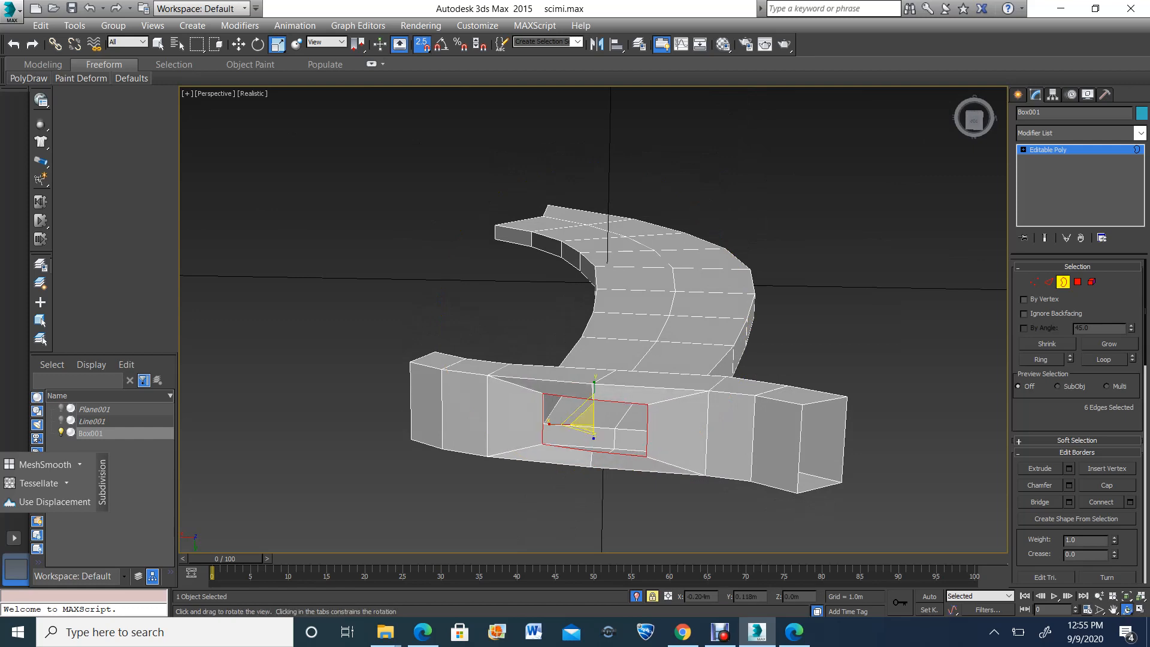
{"action": "left_click_drag", "start_coordinate": [653, 335], "coordinate": [668, 363]}
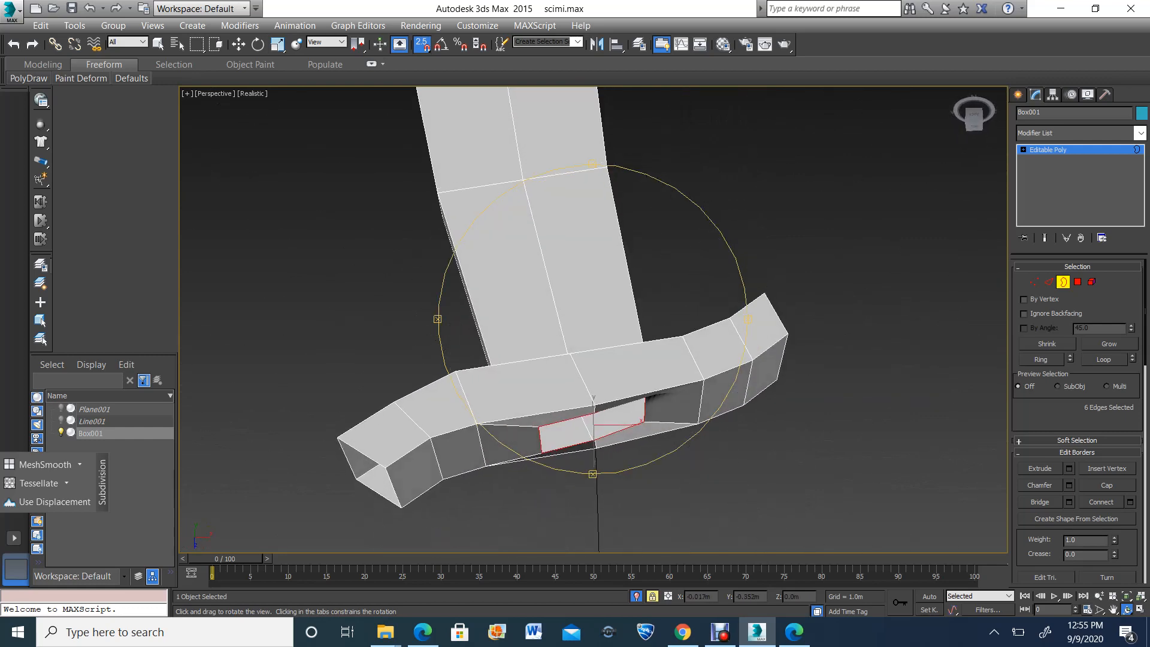
Turn off snapping and rotate the inset border slightly within the guard's grip side
{"action": "left_click", "coordinate": [258, 45]}
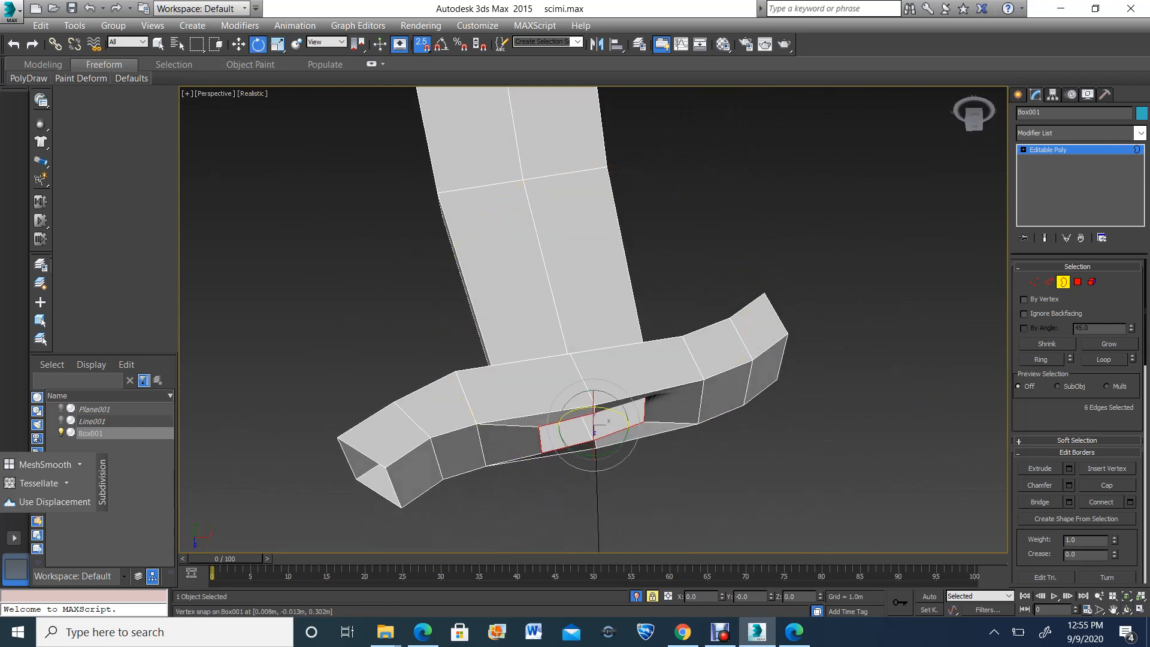
{"action": "left_click", "coordinate": [1127, 609]}
{"action": "mouse_move", "coordinate": [665, 401]}
{"action": "left_mouse_down"}
{"action": "mouse_move", "coordinate": [659, 317]}
{"action": "mouse_move", "coordinate": [641, 288]}
{"action": "left_mouse_up"}
{"action": "left_click", "coordinate": [258, 44]}
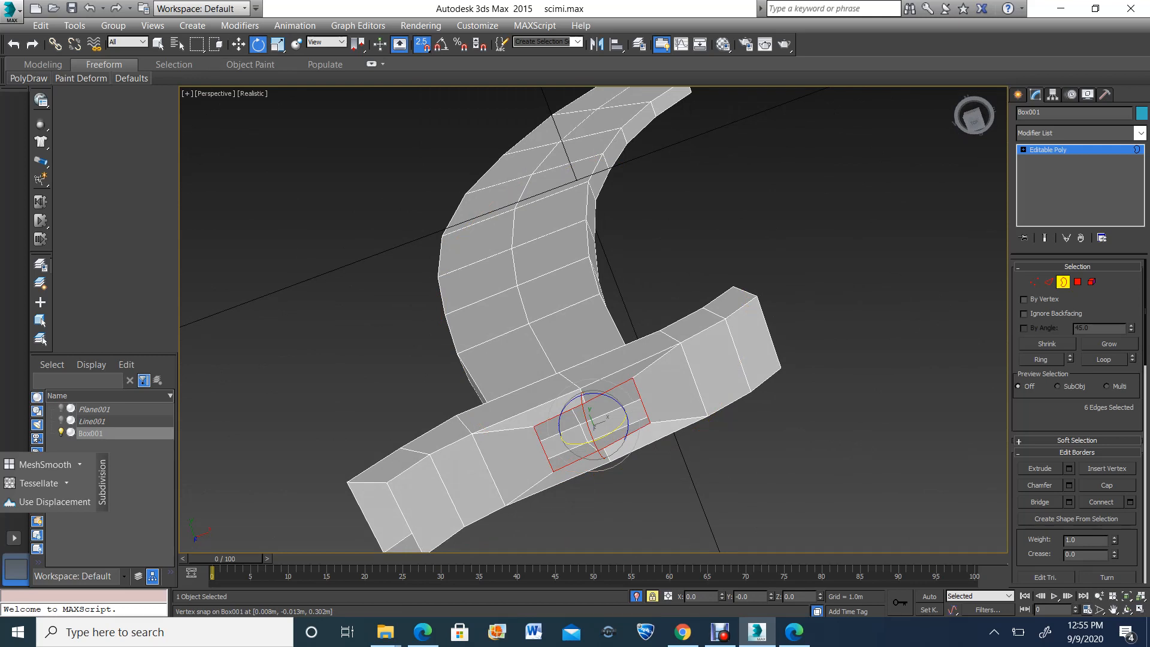
{"action": "key", "text": "s"}
{"action": "left_click_drag", "start_coordinate": [594, 442], "coordinate": [589, 444]}
Restore the four-view layout and display the front view in wireframe around the inset border, ready for moving
{"action": "left_click", "coordinate": [1128, 609]}
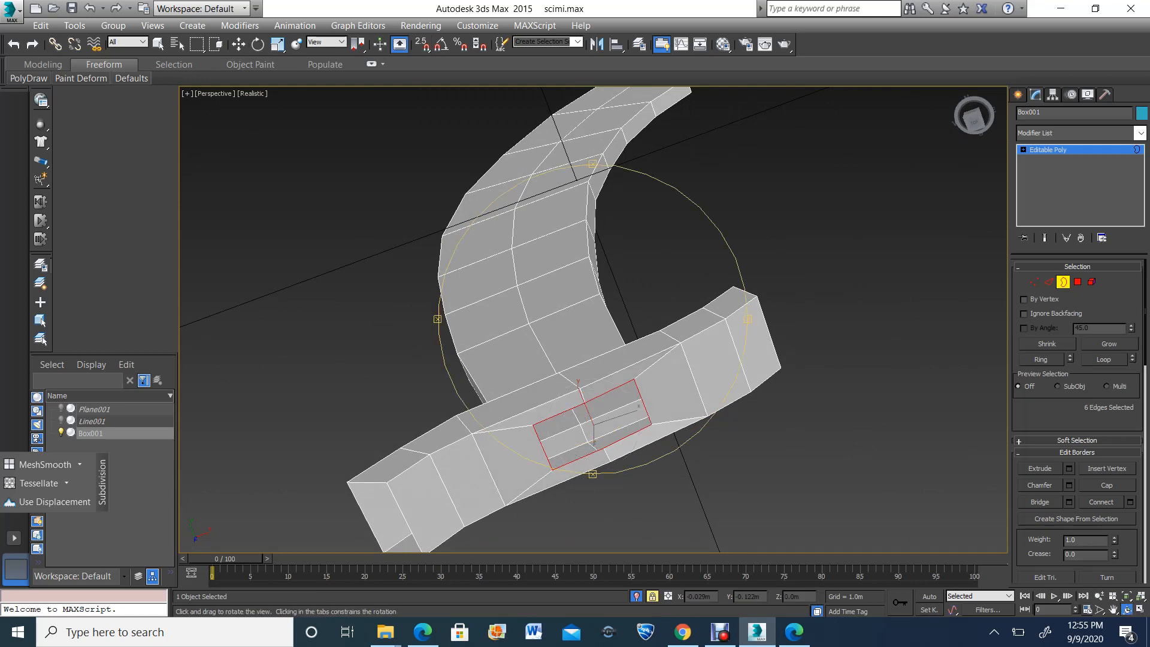
{"action": "left_click_drag", "start_coordinate": [672, 423], "coordinate": [669, 356]}
{"action": "left_click", "coordinate": [1141, 610]}
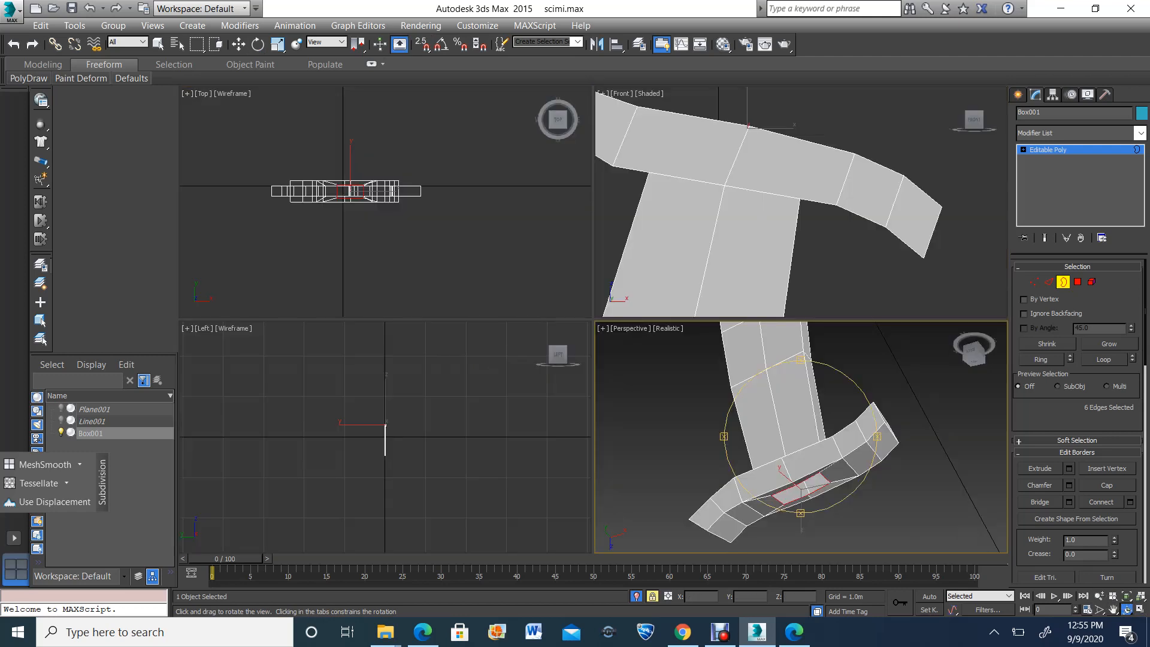
{"action": "scroll", "coordinate": [770, 200], "scroll_direction": "down", "scroll_amount": 2}
{"action": "scroll", "coordinate": [758, 192], "scroll_direction": "up", "scroll_amount": 3}
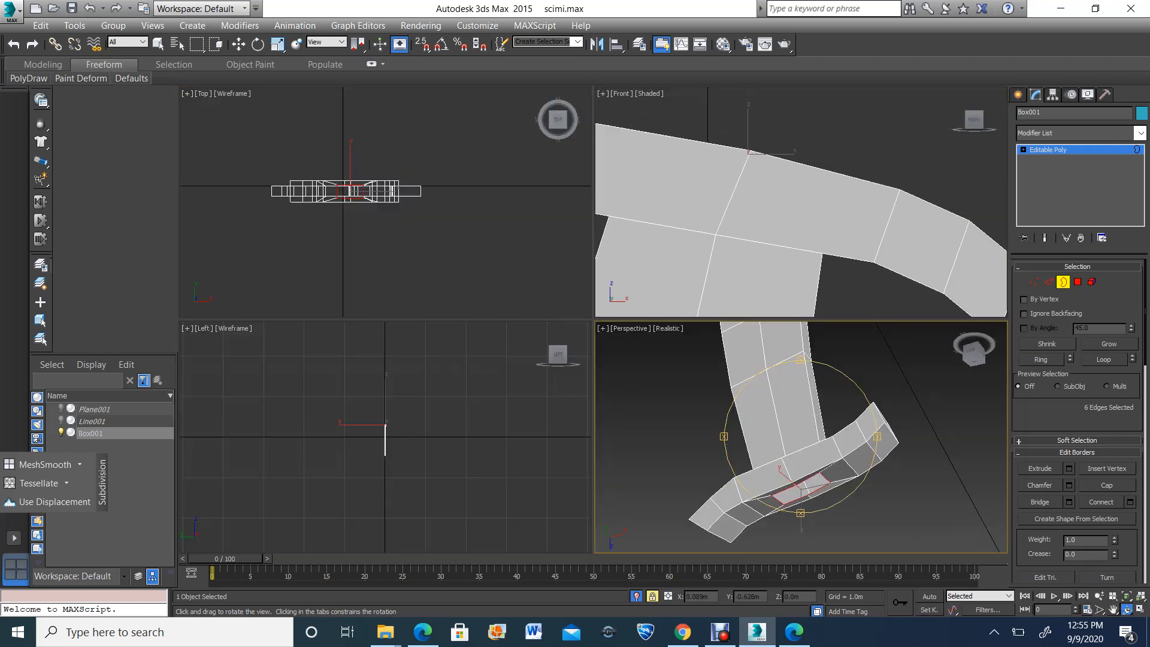
{"action": "left_click", "coordinate": [1113, 610]}
{"action": "mouse_move", "coordinate": [779, 150]}
{"action": "left_mouse_down"}
{"action": "mouse_move", "coordinate": [780, 176]}
{"action": "mouse_move", "coordinate": [798, 157]}
{"action": "left_mouse_up"}
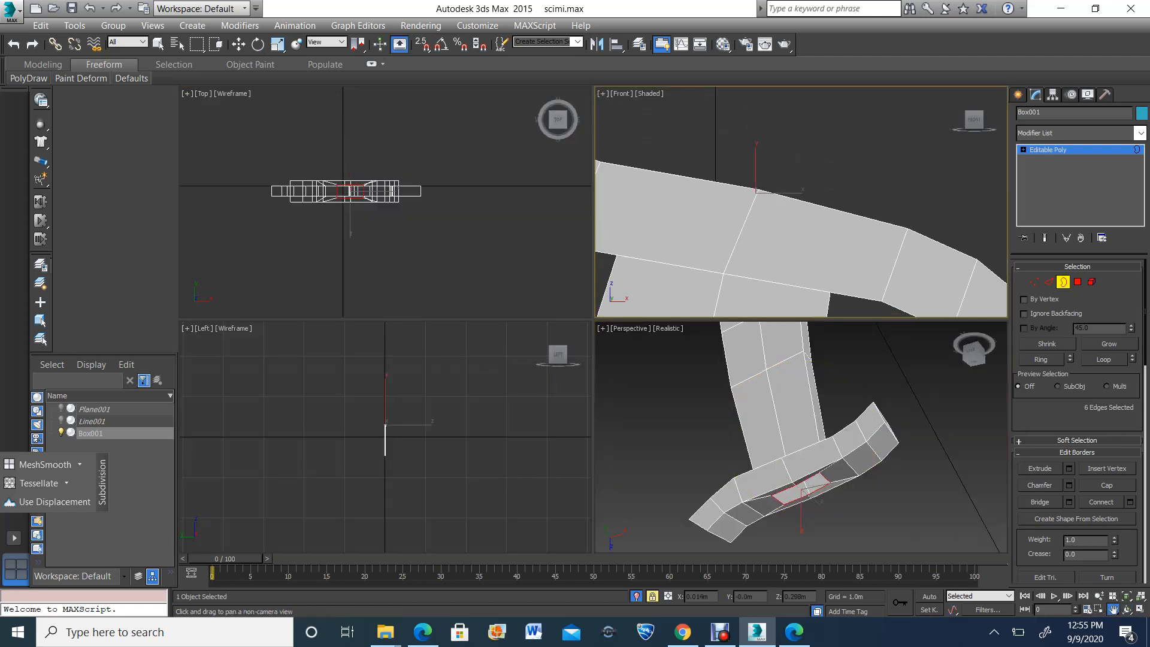
{"action": "key", "text": "XF86MonBrightnessUp"}
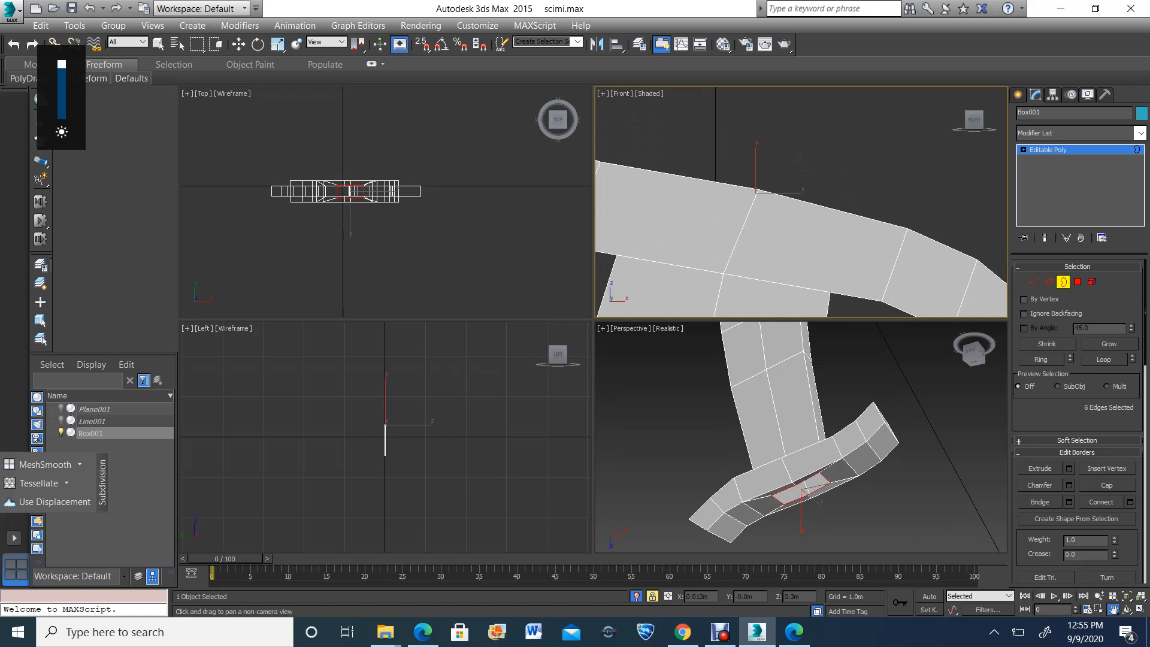
{"action": "key", "text": "F3"}
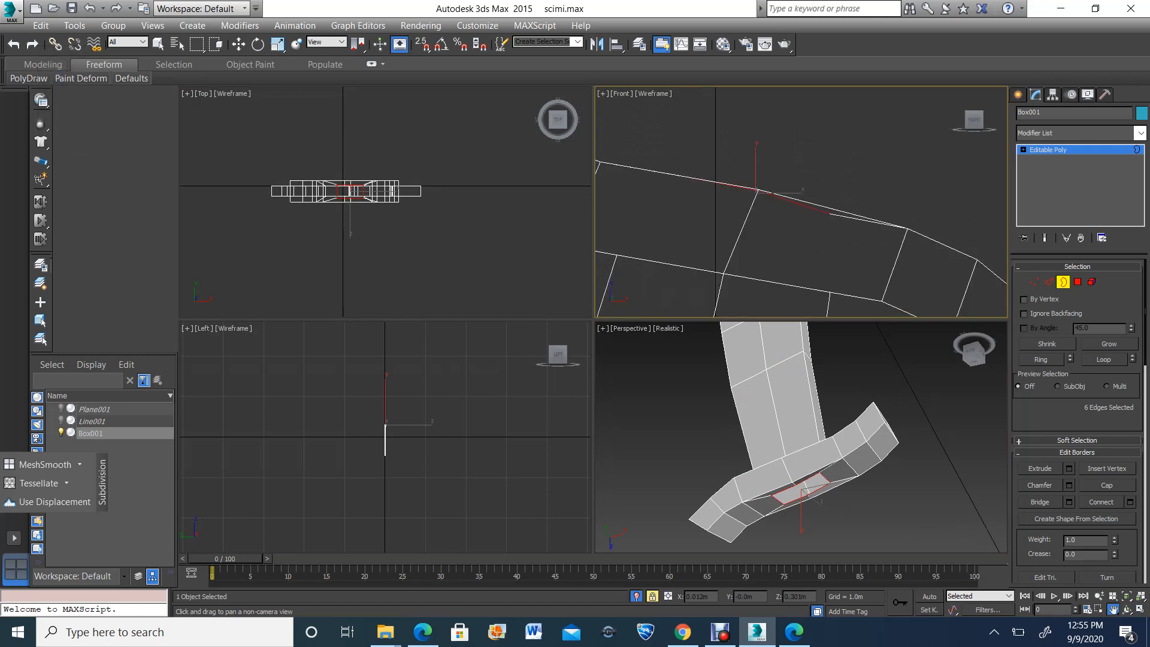
{"action": "left_click_drag", "start_coordinate": [778, 191], "coordinate": [785, 205]}
{"action": "left_click", "coordinate": [239, 45]}
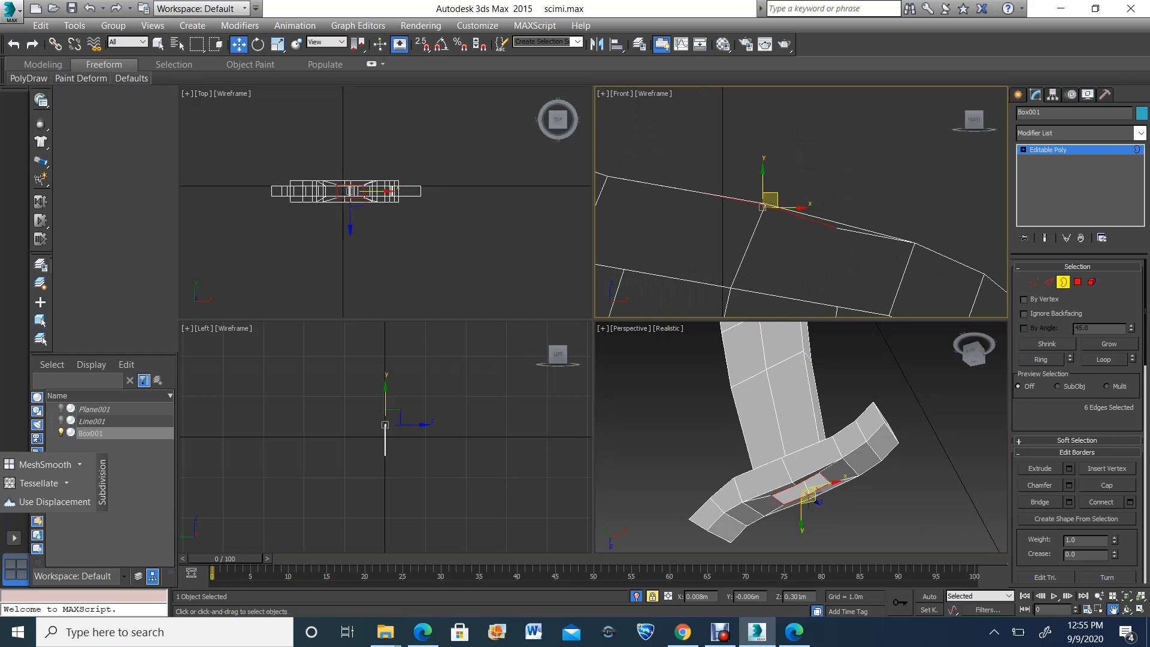
Switch to vertex editing and raise the two vertices at the inset border's right end about 0.001 m in the front view
{"action": "key", "text": "1"}
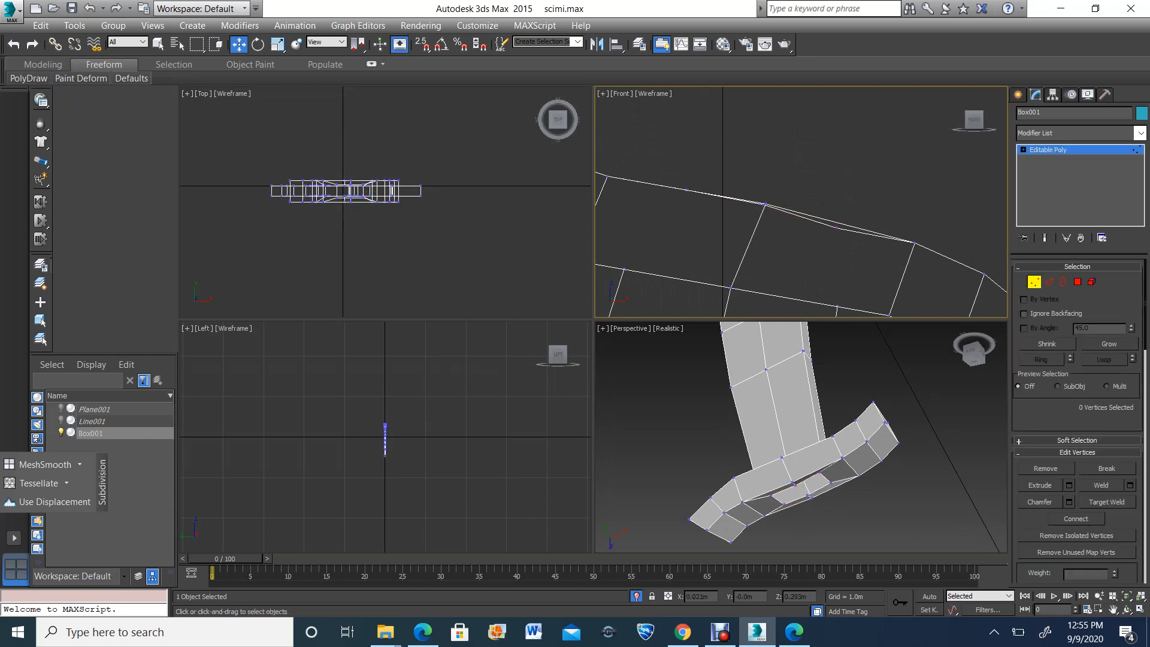
{"action": "left_click_drag", "start_coordinate": [822, 227], "coordinate": [844, 246]}
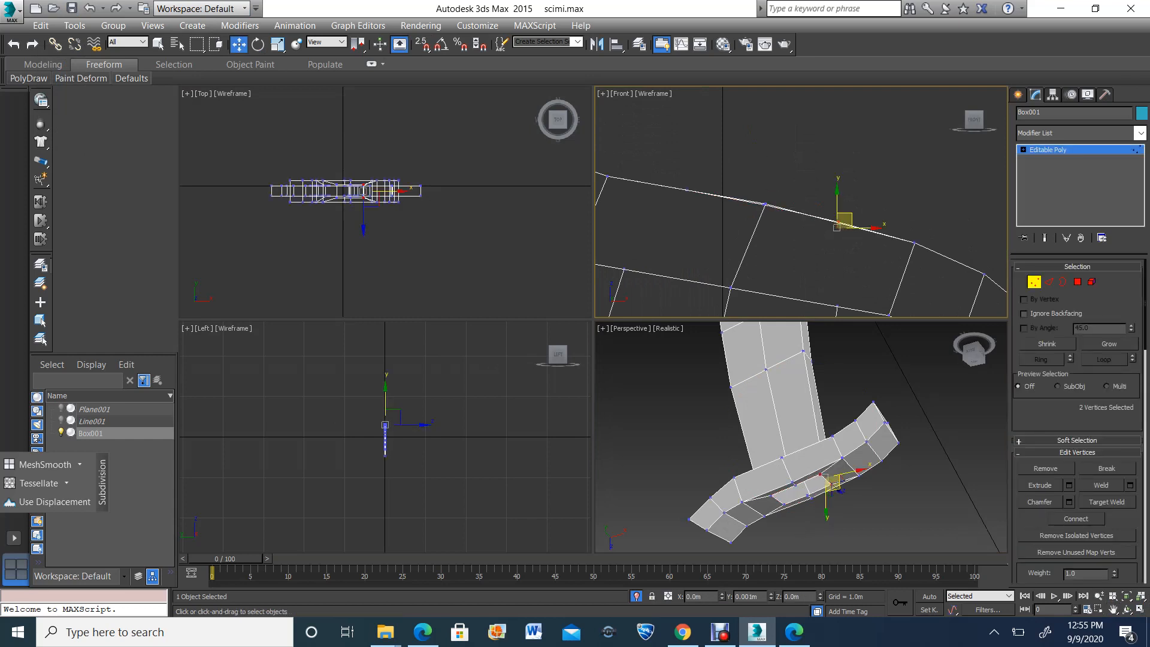
{"action": "scroll", "coordinate": [847, 210], "scroll_direction": "down", "scroll_amount": 5}
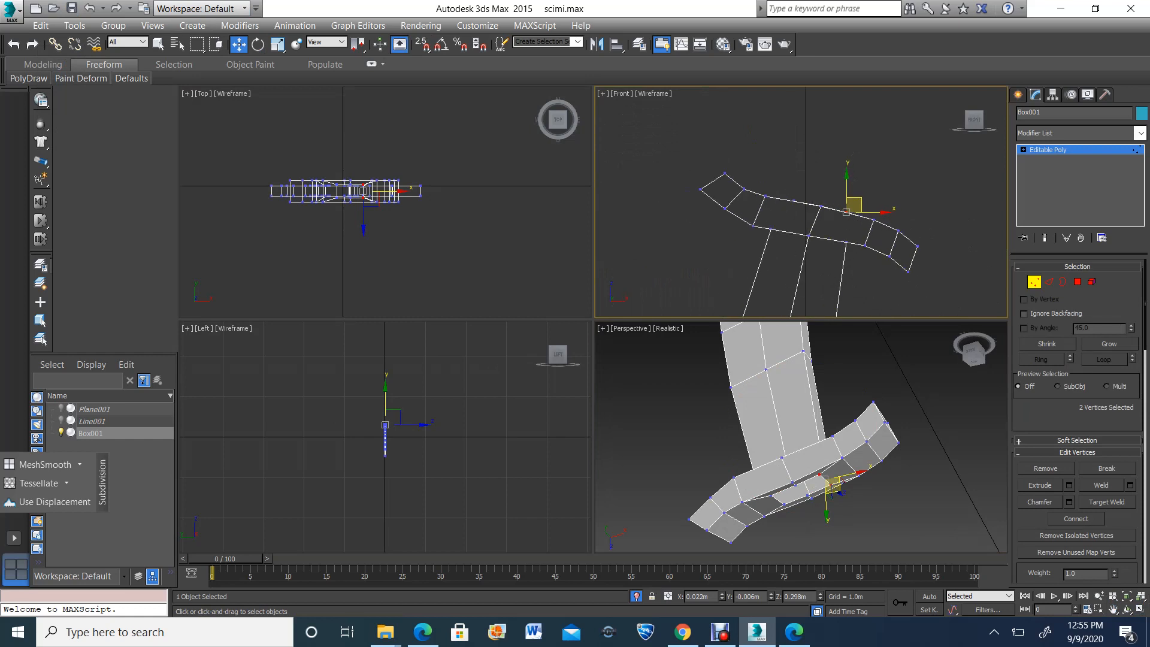
End the isolation, return the front view to shaded display, and compare the guard with the reference image
{"action": "left_click", "coordinate": [1127, 610]}
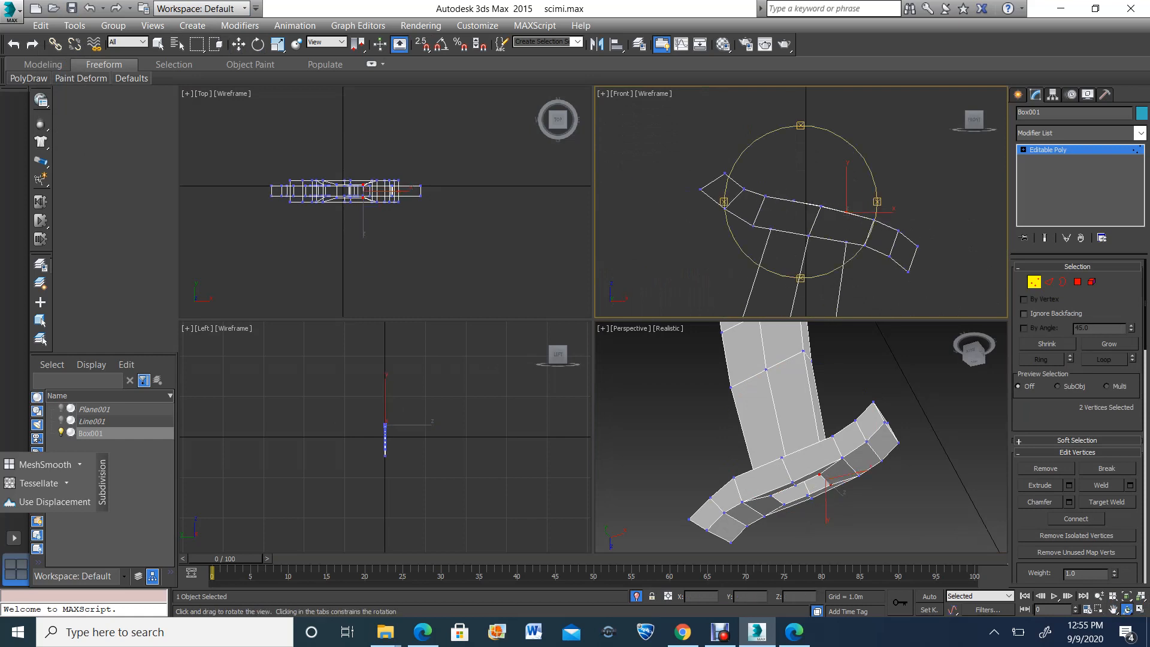
{"action": "left_click_drag", "start_coordinate": [857, 437], "coordinate": [812, 461]}
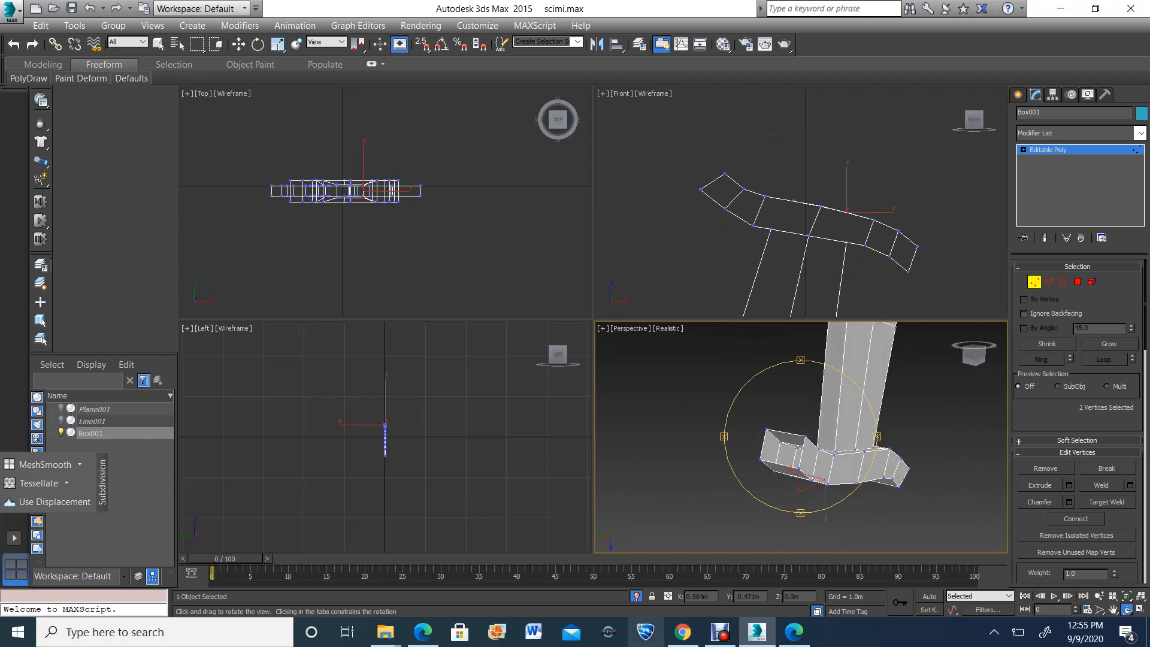
{"action": "left_click", "coordinate": [636, 597]}
{"action": "scroll", "coordinate": [719, 227], "scroll_direction": "down", "scroll_amount": 3}
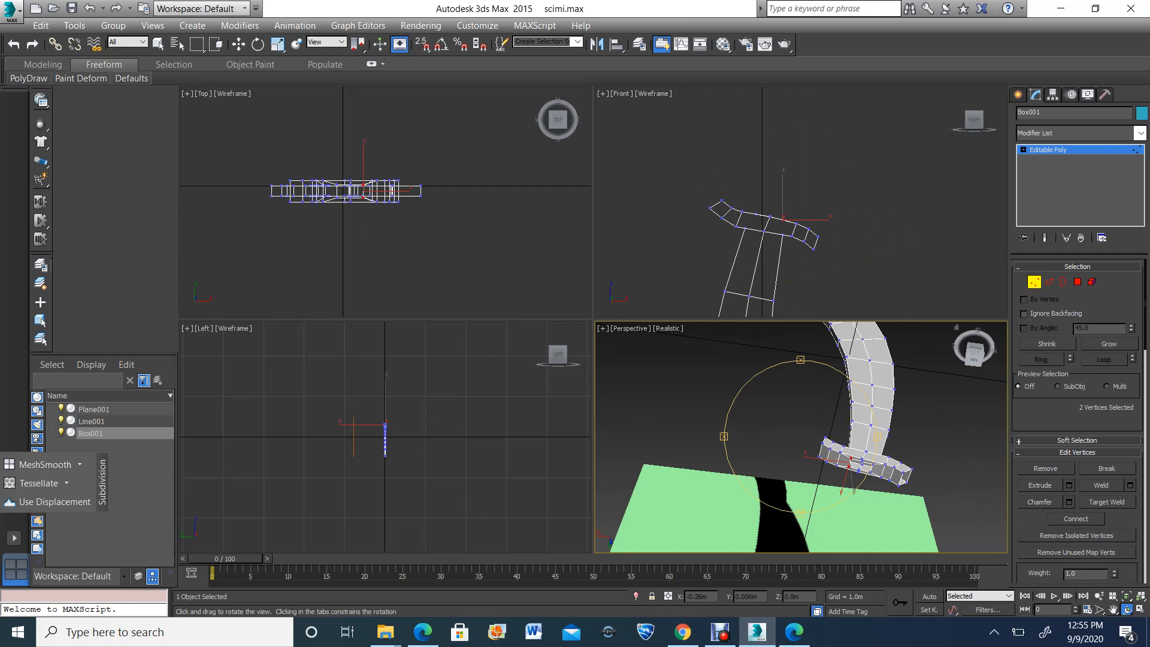
{"action": "left_click", "coordinate": [1114, 609]}
{"action": "scroll", "coordinate": [791, 240], "scroll_direction": "down", "scroll_amount": 3}
{"action": "scroll", "coordinate": [788, 207], "scroll_direction": "down", "scroll_amount": 3}
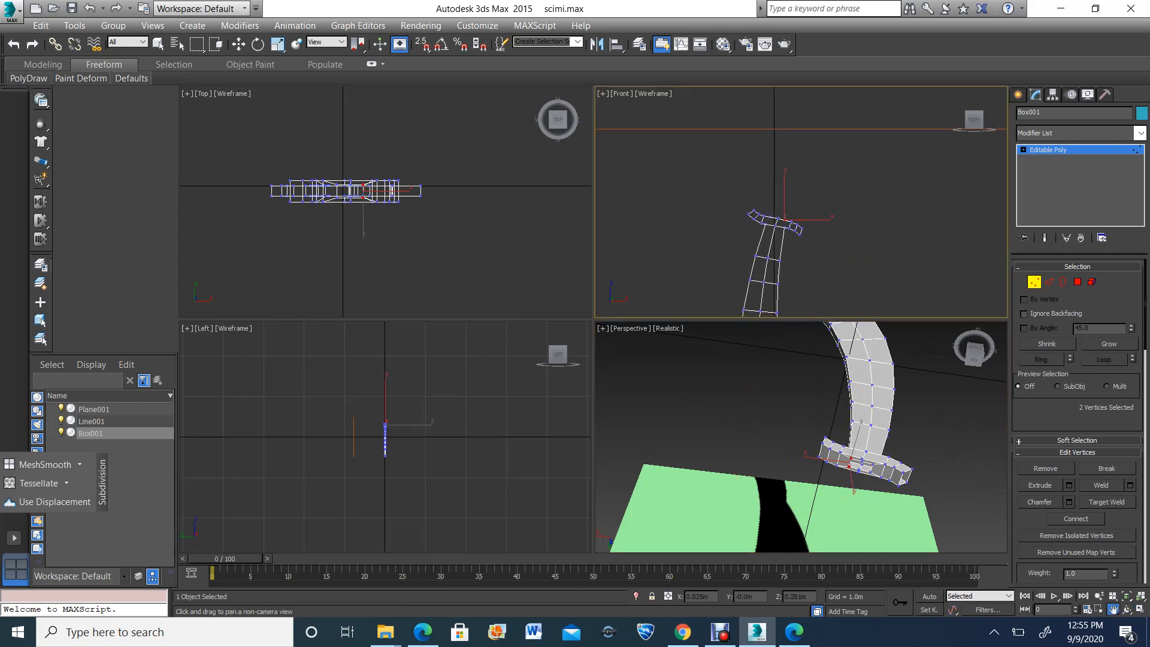
{"action": "key", "text": "F3"}
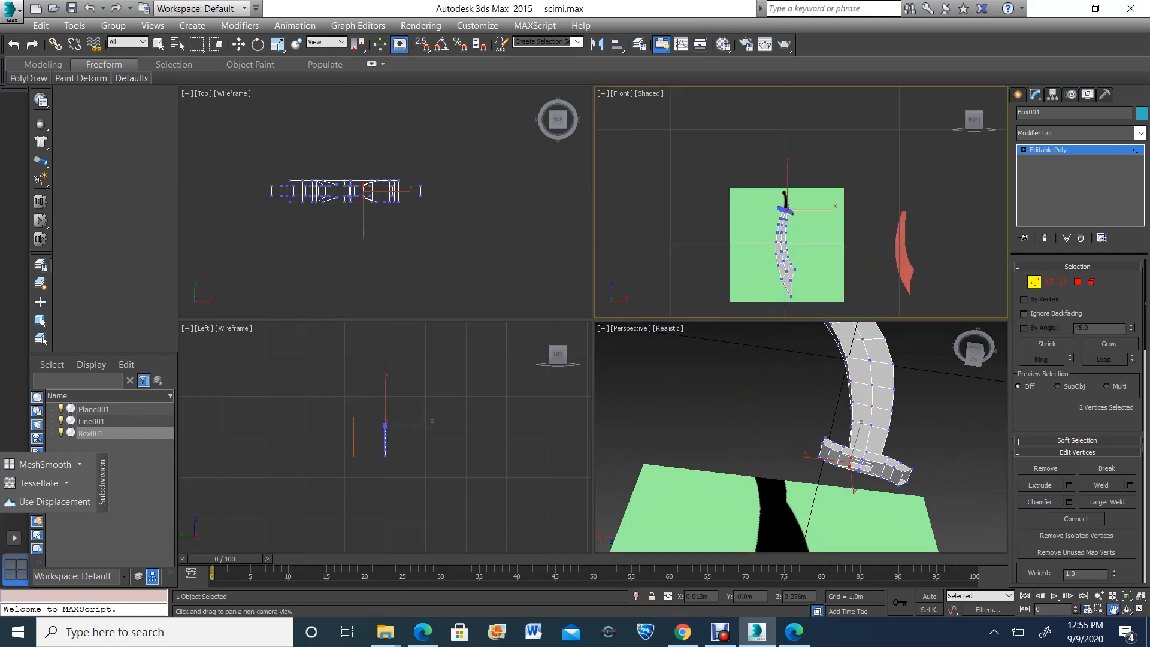
{"action": "scroll", "coordinate": [787, 207], "scroll_direction": "up", "scroll_amount": 5}
{"action": "left_click_drag", "start_coordinate": [788, 206], "coordinate": [787, 255]}
{"action": "scroll", "coordinate": [916, 449], "scroll_direction": "up", "scroll_amount": 3}
{"action": "scroll", "coordinate": [754, 446], "scroll_direction": "down", "scroll_amount": 2}
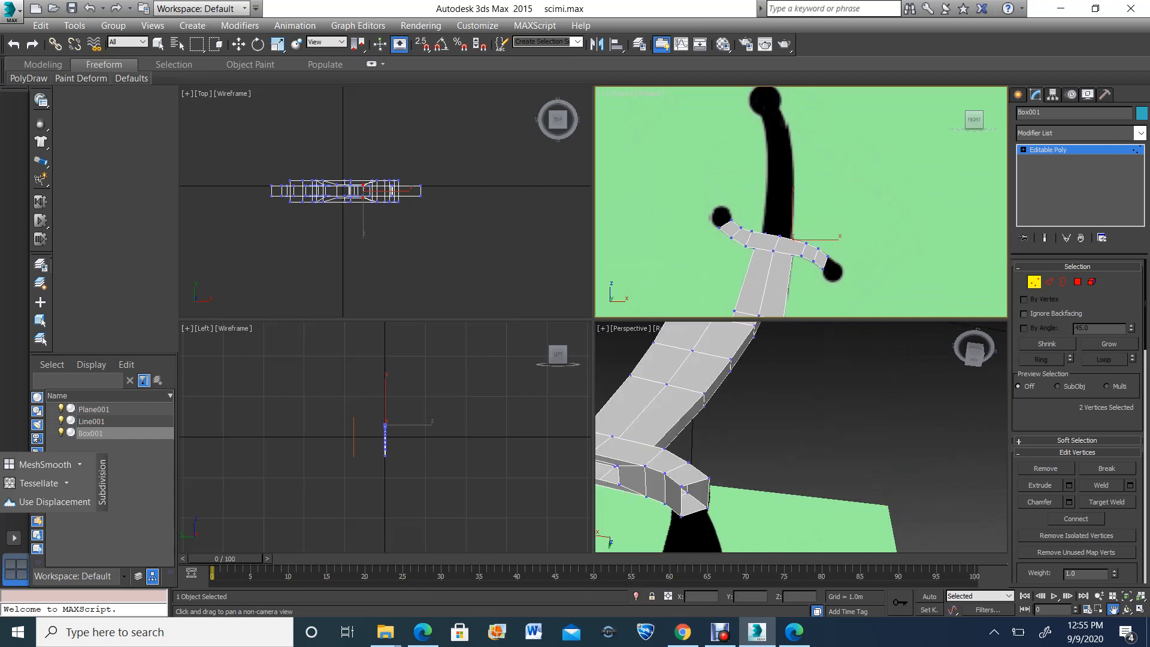
{"action": "left_click_drag", "start_coordinate": [724, 450], "coordinate": [860, 442]}
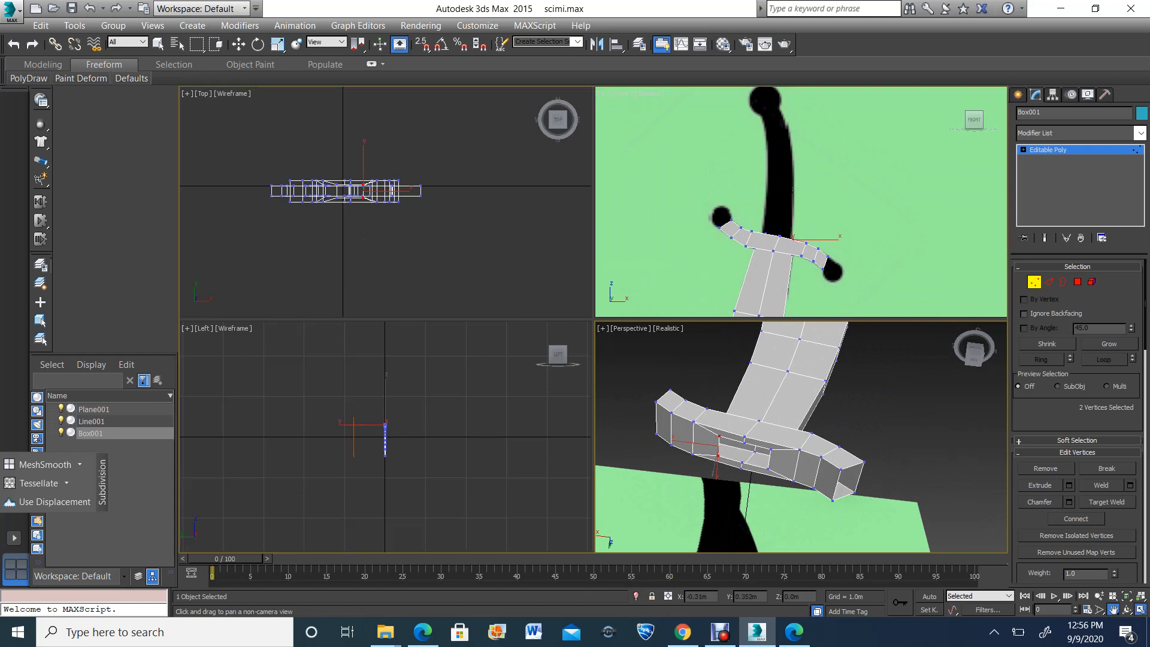
Scale the four end vertices of the guard's inset opening closer together across the guard's thickness in the enlarged perspective view
{"action": "left_click", "coordinate": [1141, 610]}
{"action": "key", "text": "w"}
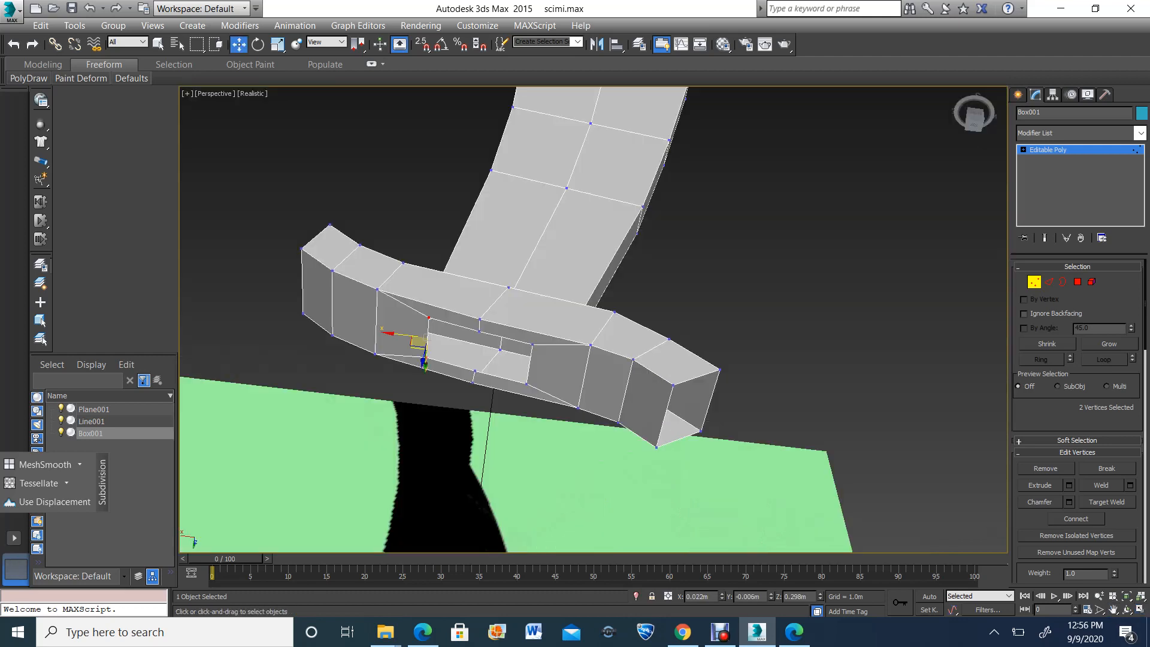
{"action": "key", "text": "space"}
{"action": "key", "text": "space"}
{"action": "left_click", "coordinate": [778, 251]}
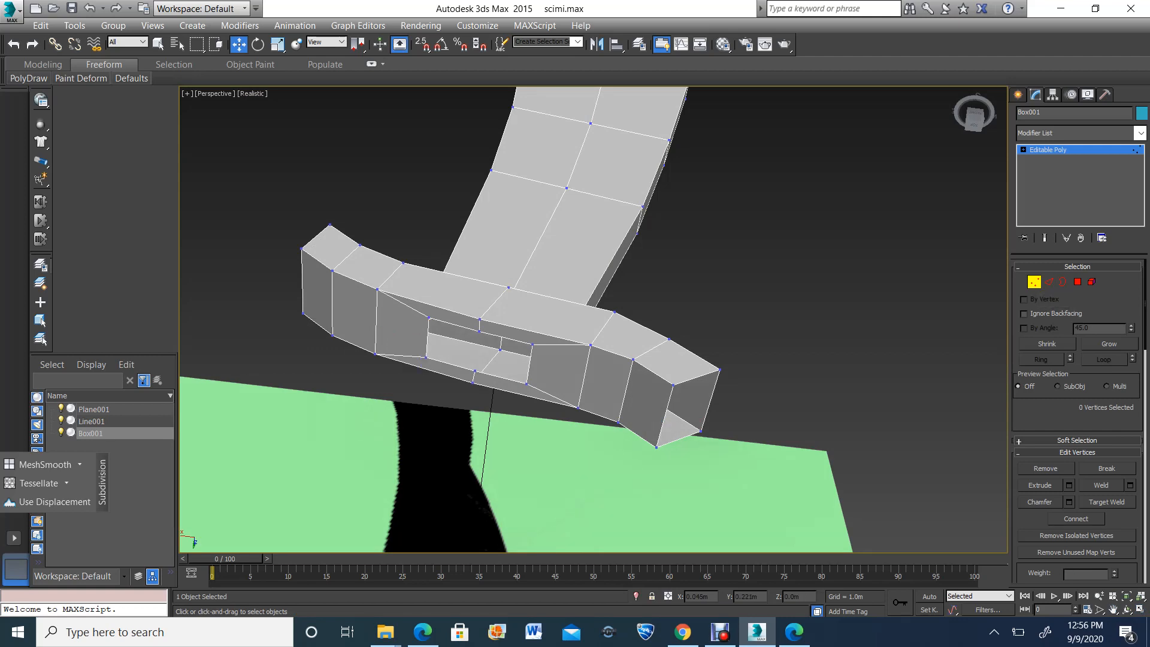
{"action": "left_click", "coordinate": [429, 318]}
{"action": "left_click", "coordinate": [426, 358], "text": "ctrl"}
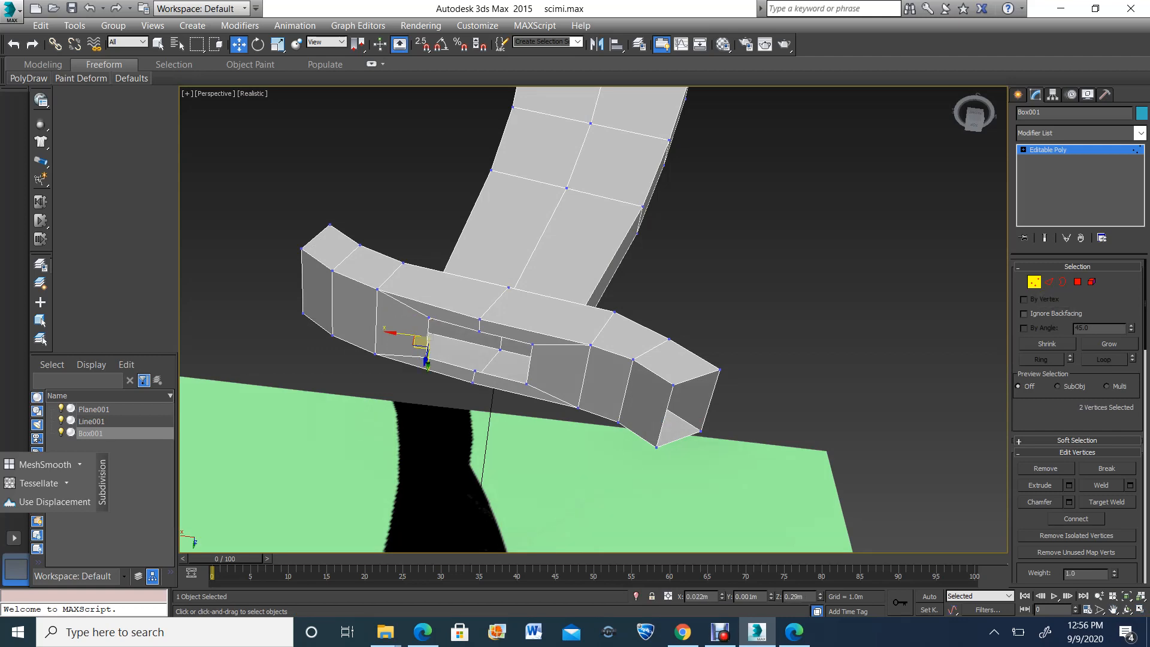
{"action": "left_click", "coordinate": [532, 345], "text": "ctrl"}
{"action": "left_click", "coordinate": [526, 384], "text": "ctrl"}
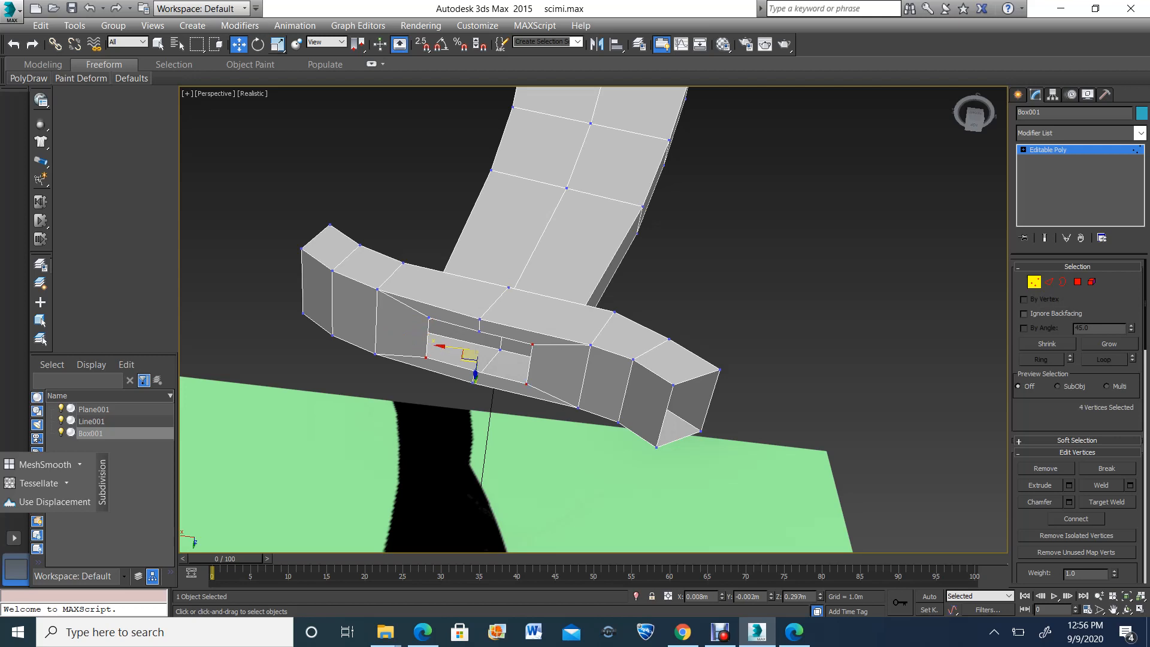
{"action": "left_click", "coordinate": [277, 45]}
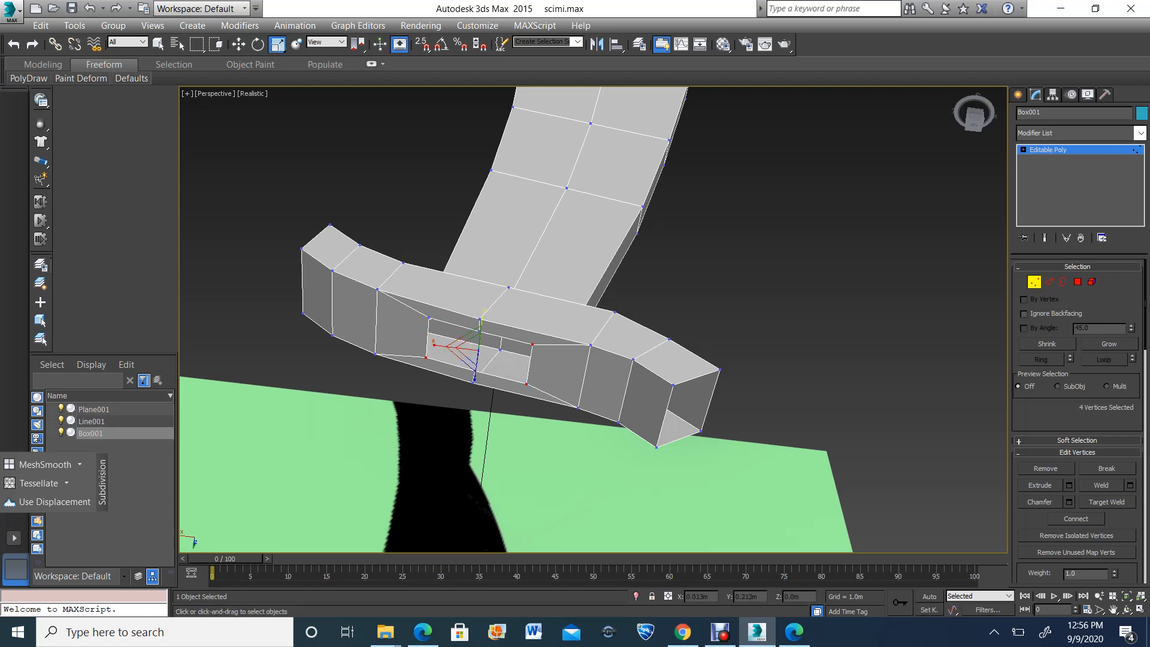
{"action": "key", "text": "space"}
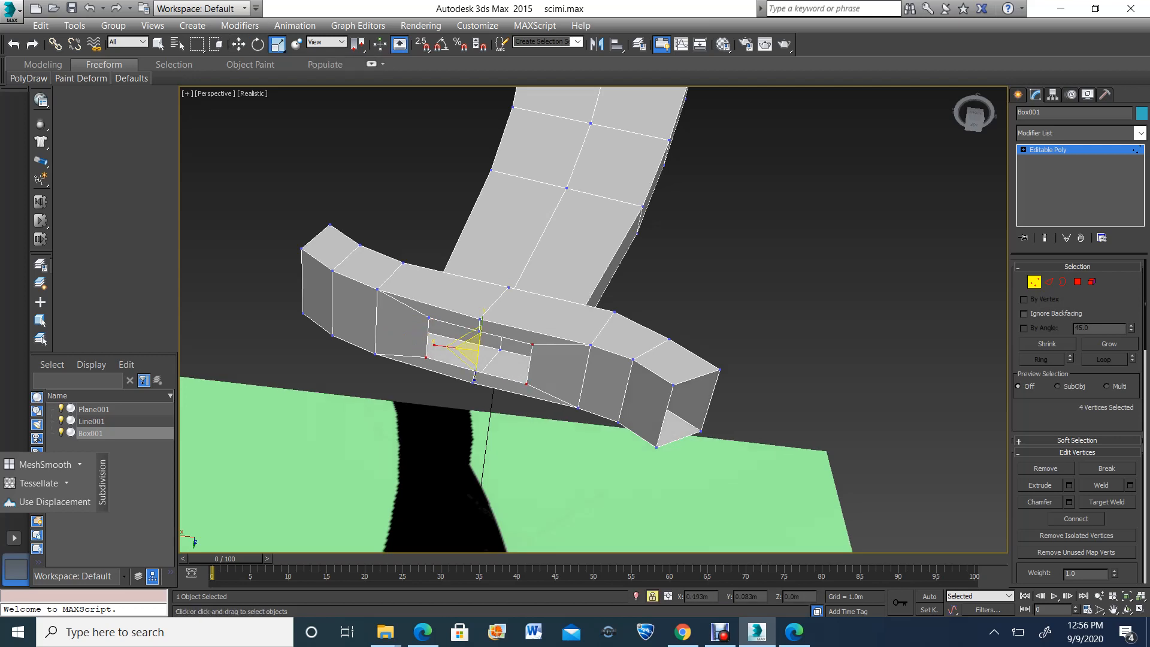
{"action": "key", "text": "space"}
{"action": "left_click", "coordinate": [429, 318], "text": "ctrl"}
{"action": "left_click_drag", "start_coordinate": [472, 317], "coordinate": [472, 355]}
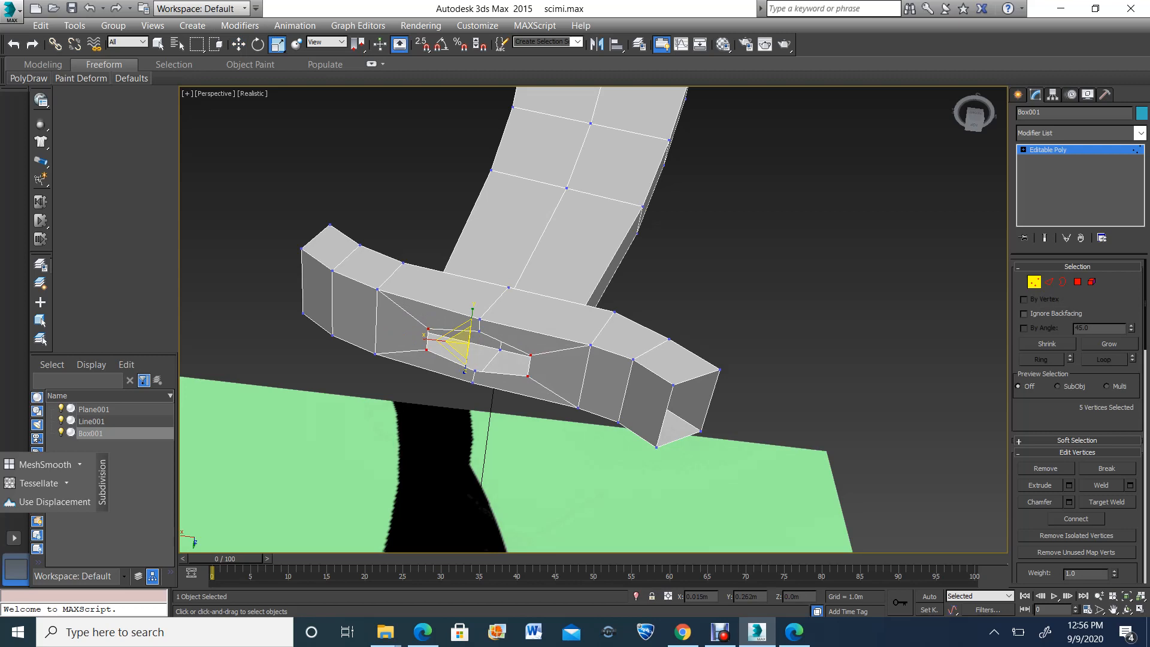
Scale the inset opening's two middle vertices apart to about 123 percent along Y, forming a six-sided opening
{"action": "left_click", "coordinate": [474, 371]}
{"action": "left_click", "coordinate": [480, 320], "text": "ctrl"}
{"action": "left_click_drag", "start_coordinate": [481, 320], "coordinate": [481, 304]}
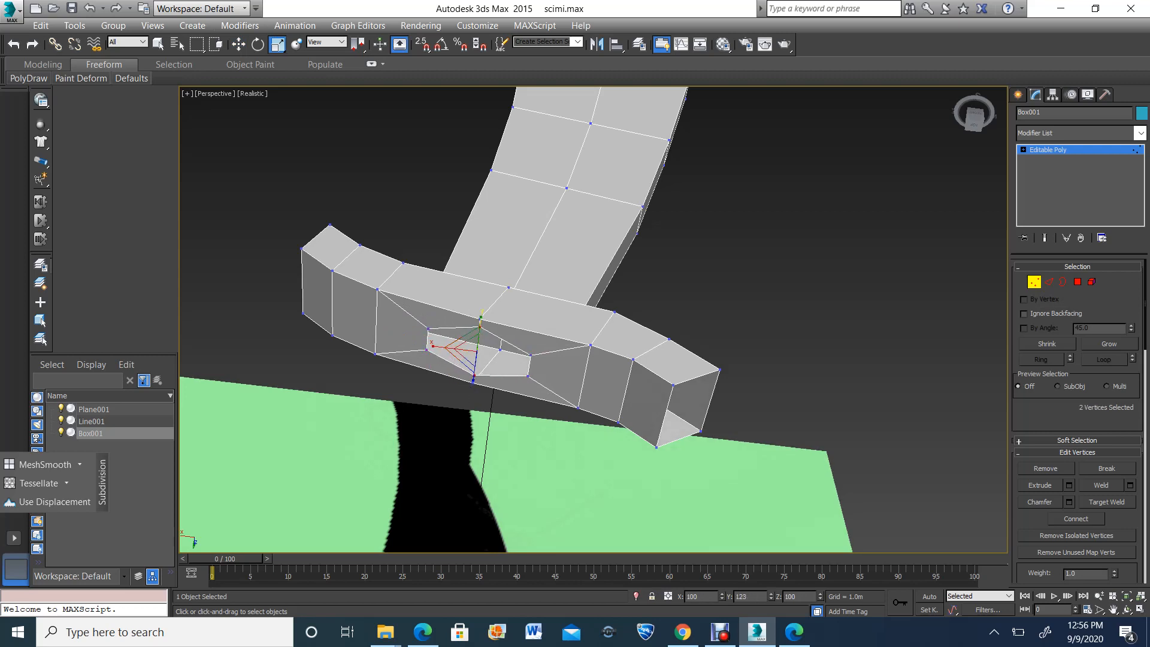
Extrude the inset opening's border up the reference grip in four segments in the enlarged front view, ending at the pommel
{"action": "key", "text": "3"}
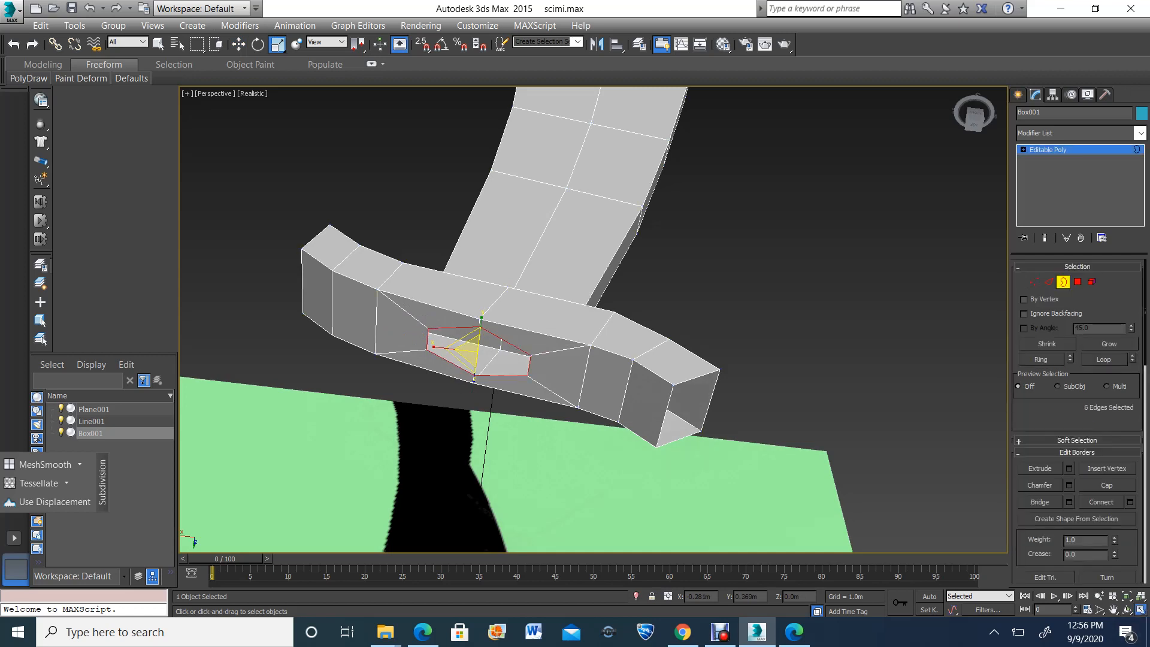
{"action": "left_click", "coordinate": [1140, 610]}
{"action": "left_click", "coordinate": [1114, 610]}
{"action": "left_click_drag", "start_coordinate": [868, 240], "coordinate": [852, 233]}
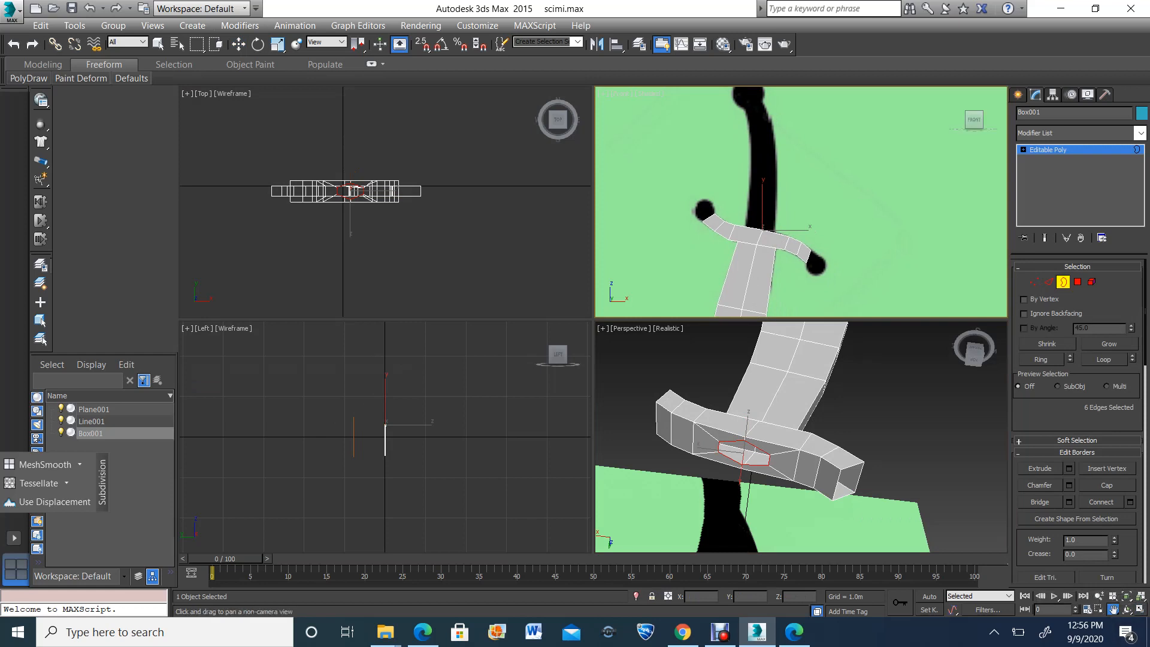
{"action": "left_click", "coordinate": [1140, 610]}
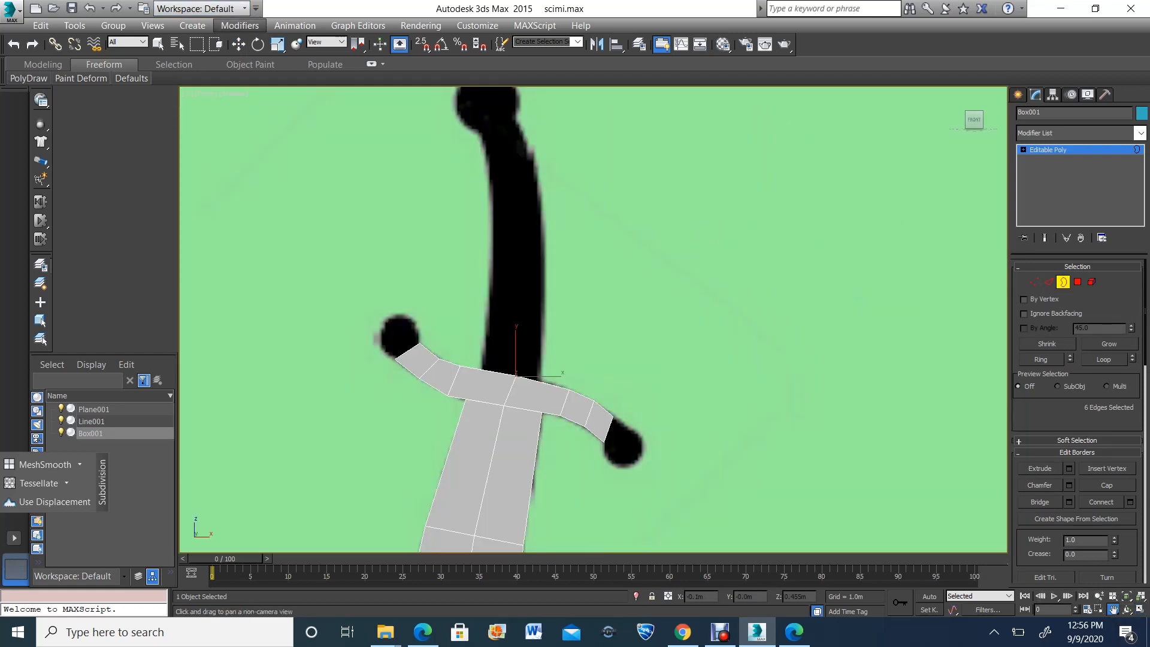
{"action": "left_click", "coordinate": [239, 44]}
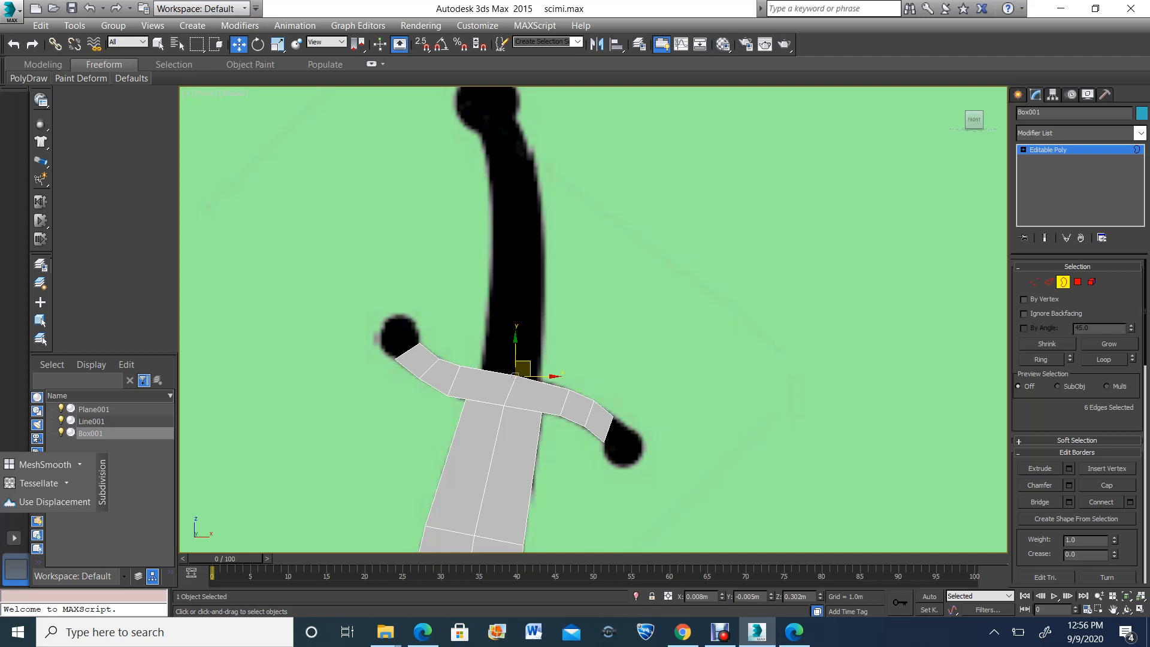
{"action": "left_click_drag", "start_coordinate": [523, 368], "coordinate": [505, 120], "text": "shift"}
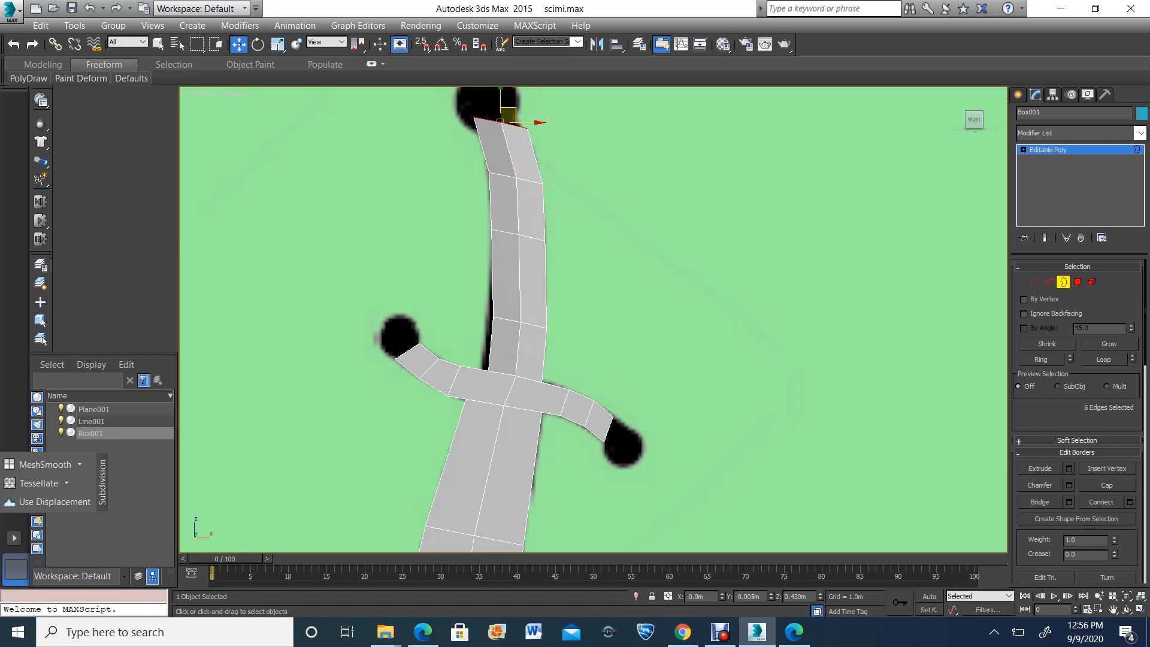
Rotate the grip's top border counterclockwise to follow the underside of the round pommel, and clear the selection
{"action": "scroll", "coordinate": [505, 121], "scroll_direction": "up", "scroll_amount": 2}
{"action": "middle_click_drag", "start_coordinate": [505, 121], "coordinate": [538, 178]}
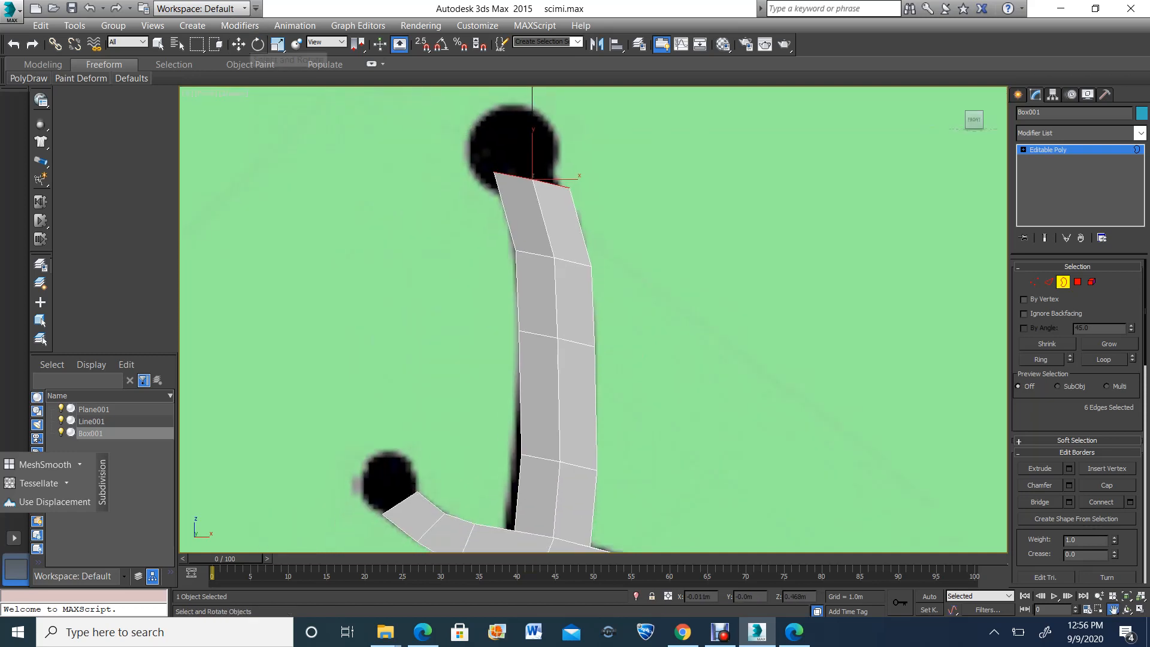
{"action": "left_click", "coordinate": [258, 44]}
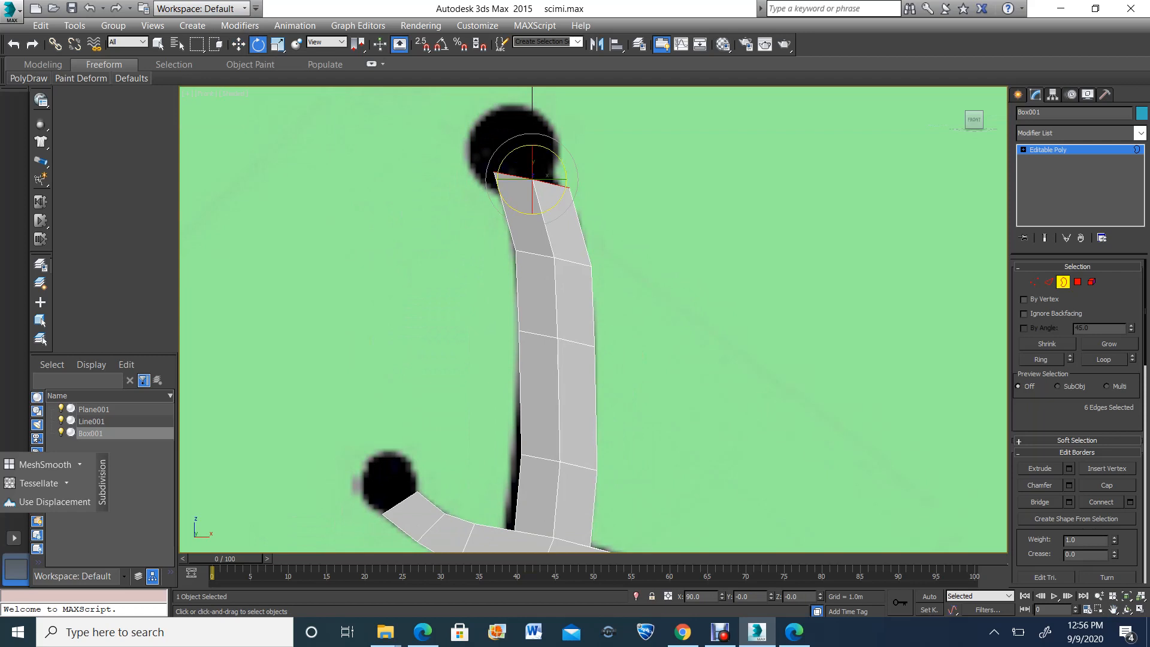
{"action": "left_click_drag", "start_coordinate": [508, 155], "coordinate": [483, 181]}
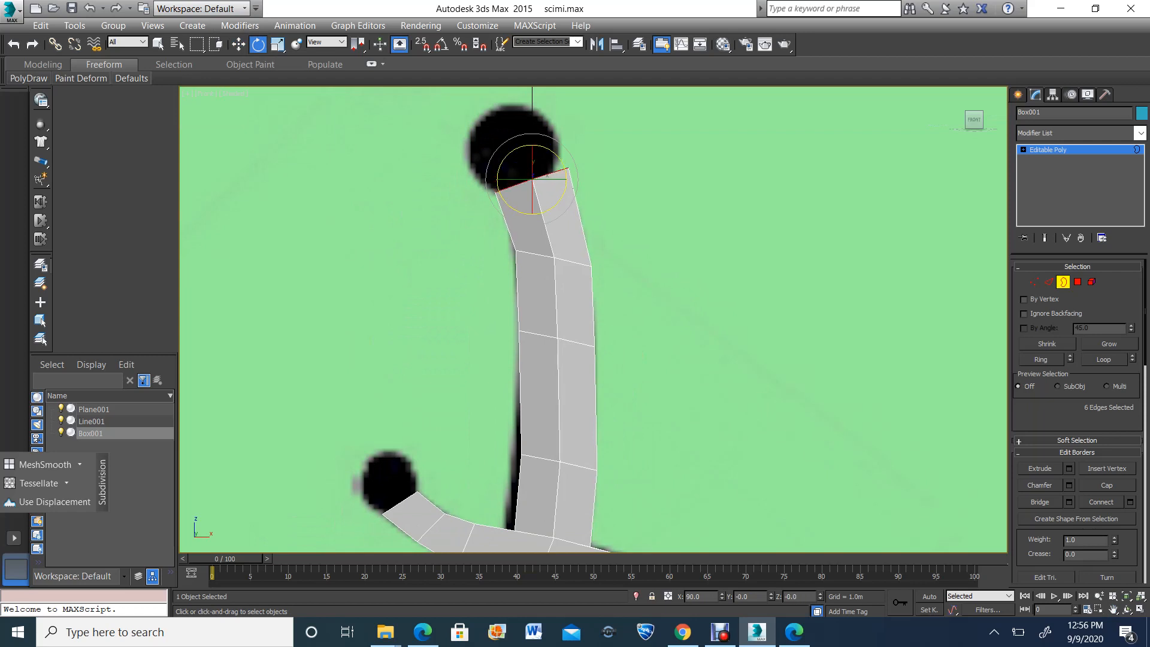
{"action": "key", "text": "space"}
{"action": "key", "text": "space"}
{"action": "left_click", "coordinate": [483, 180]}
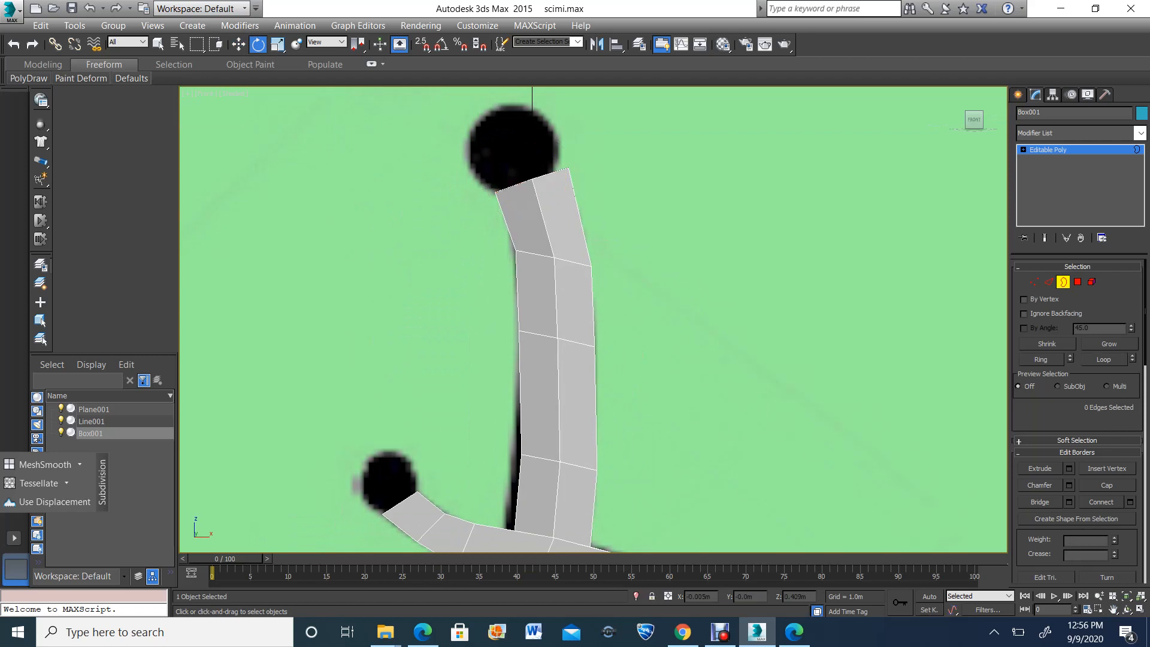
Switch to vertex editing and rotate the vertex row just below the grip's top until it is roughly horizontal
{"action": "key", "text": "1"}
{"action": "left_click_drag", "start_coordinate": [473, 236], "coordinate": [674, 289]}
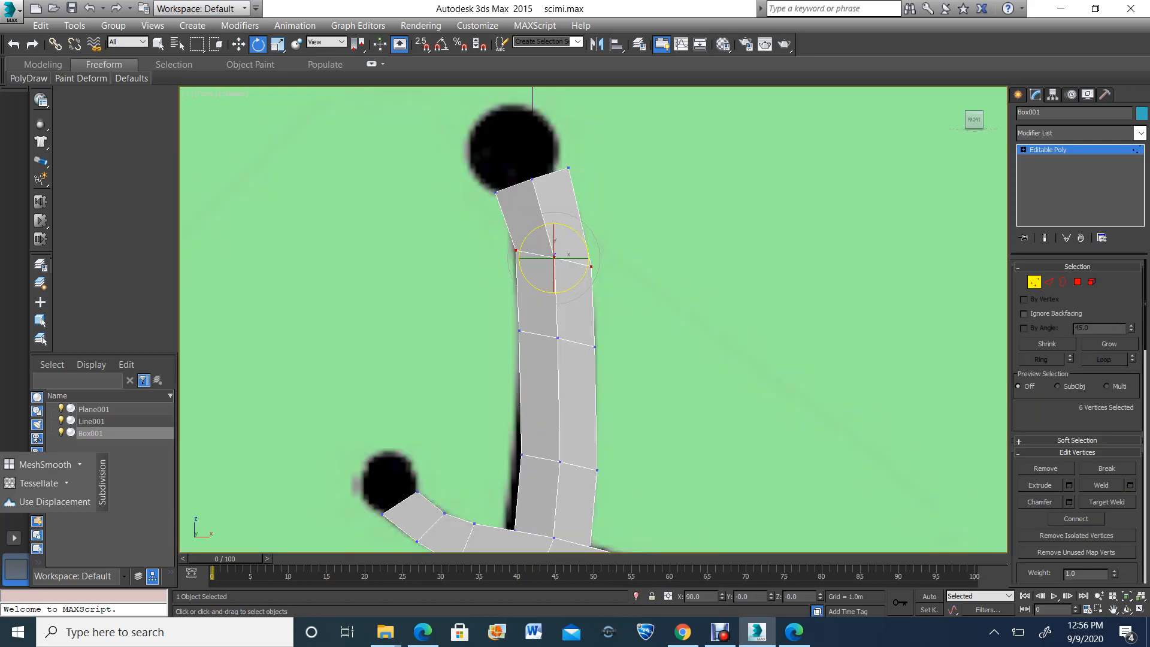
{"action": "left_click_drag", "start_coordinate": [526, 240], "coordinate": [519, 249]}
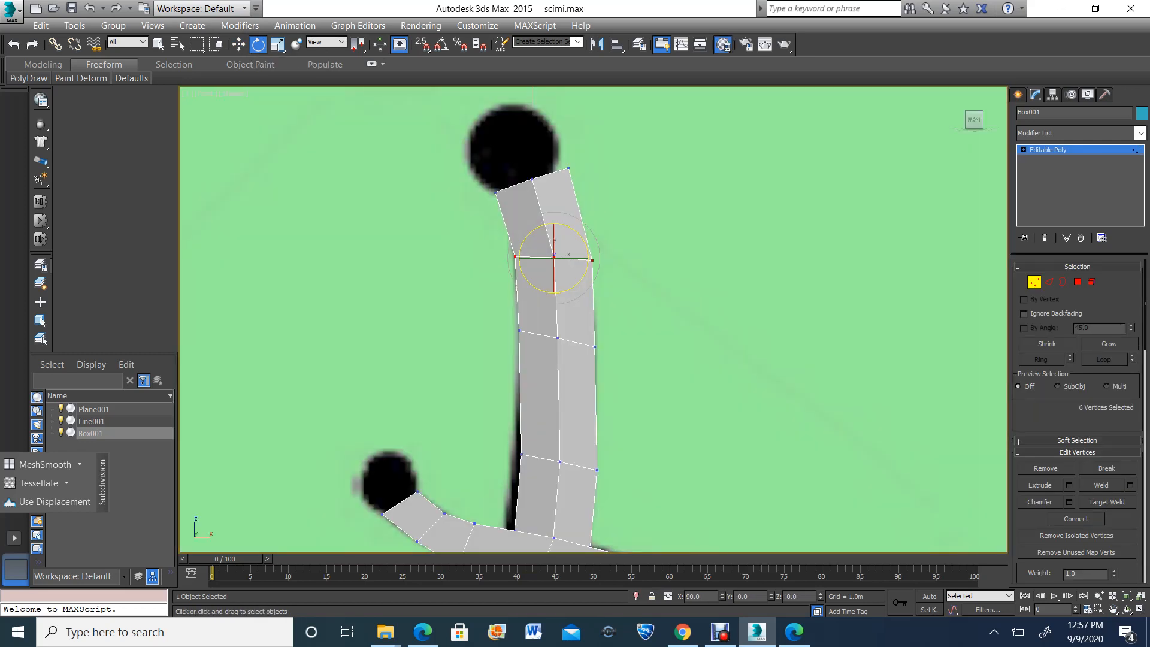
Lower the opacity of the 02 - Default material to 17 so the reference shows through the model
{"action": "left_click", "coordinate": [723, 43]}
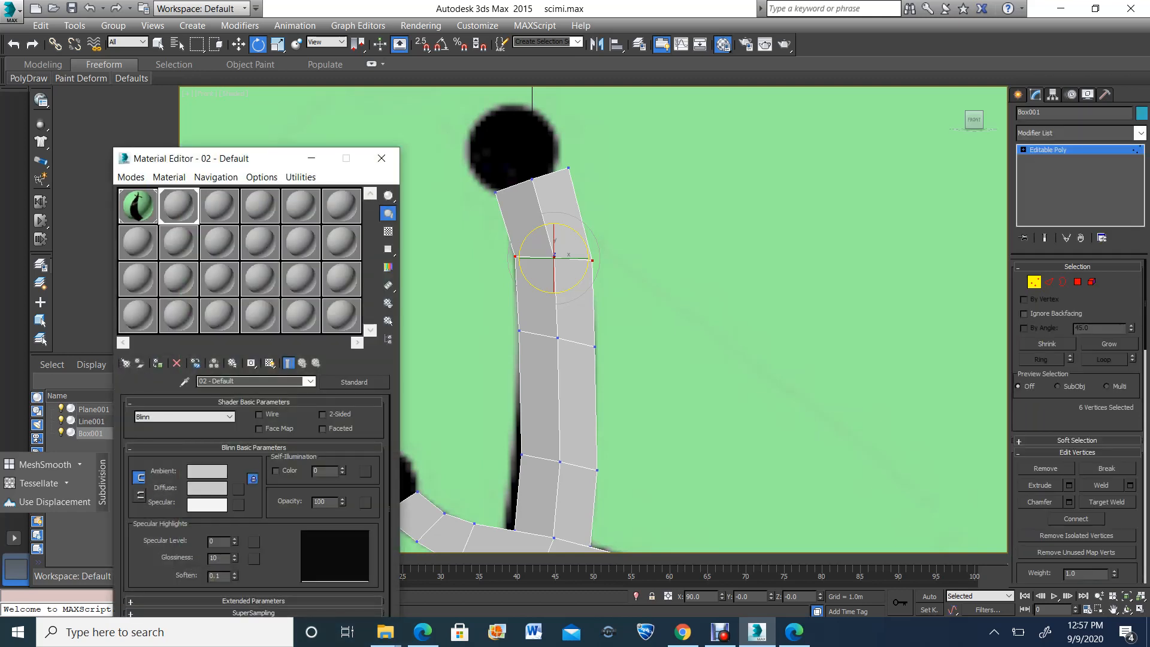
{"action": "left_click_drag", "start_coordinate": [342, 514], "coordinate": [343, 537]}
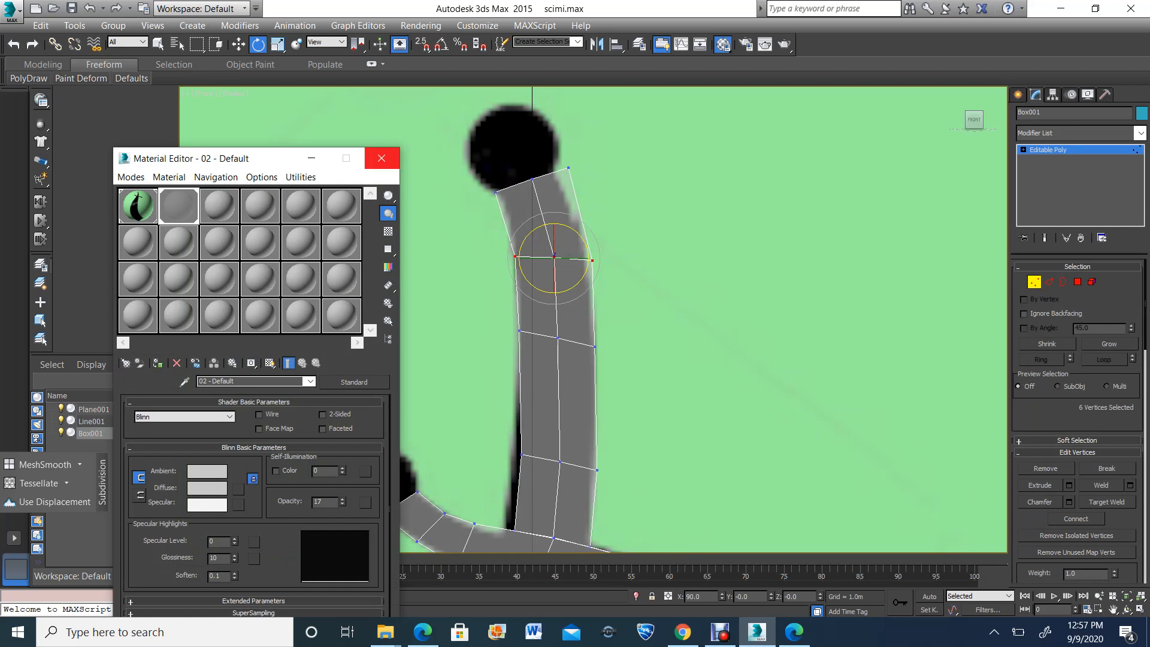
{"action": "left_click", "coordinate": [381, 159]}
Move the outer vertices at the grip's top and the right vertices of the row below onto the reference outline
{"action": "key", "text": "w"}
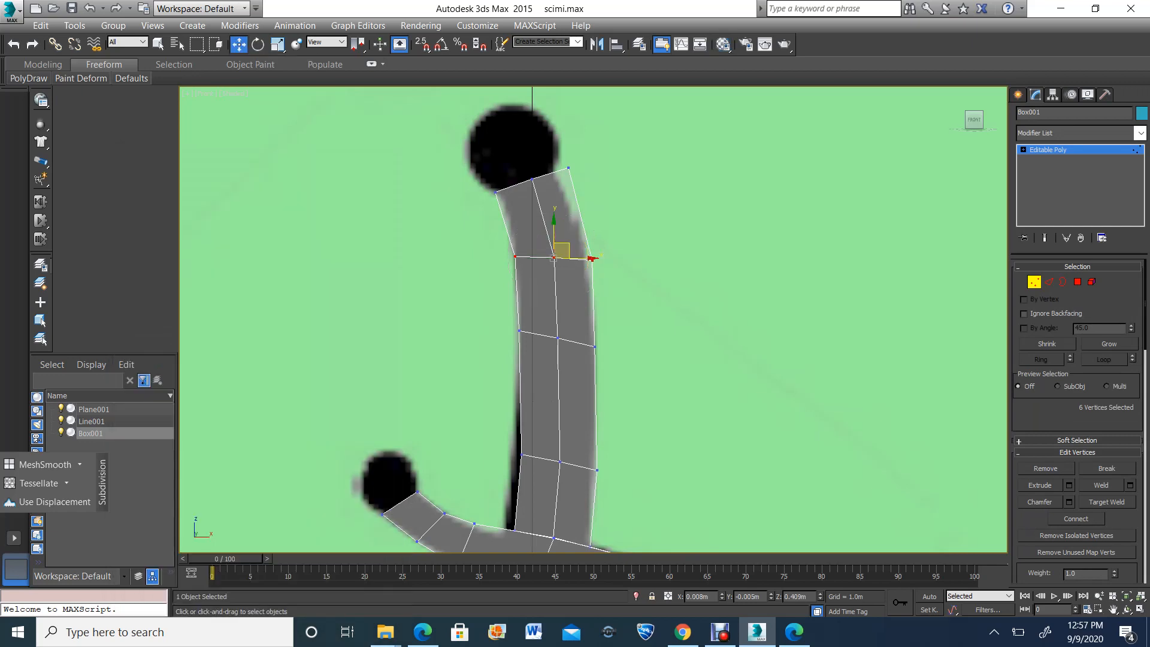
{"action": "left_click", "coordinate": [568, 168]}
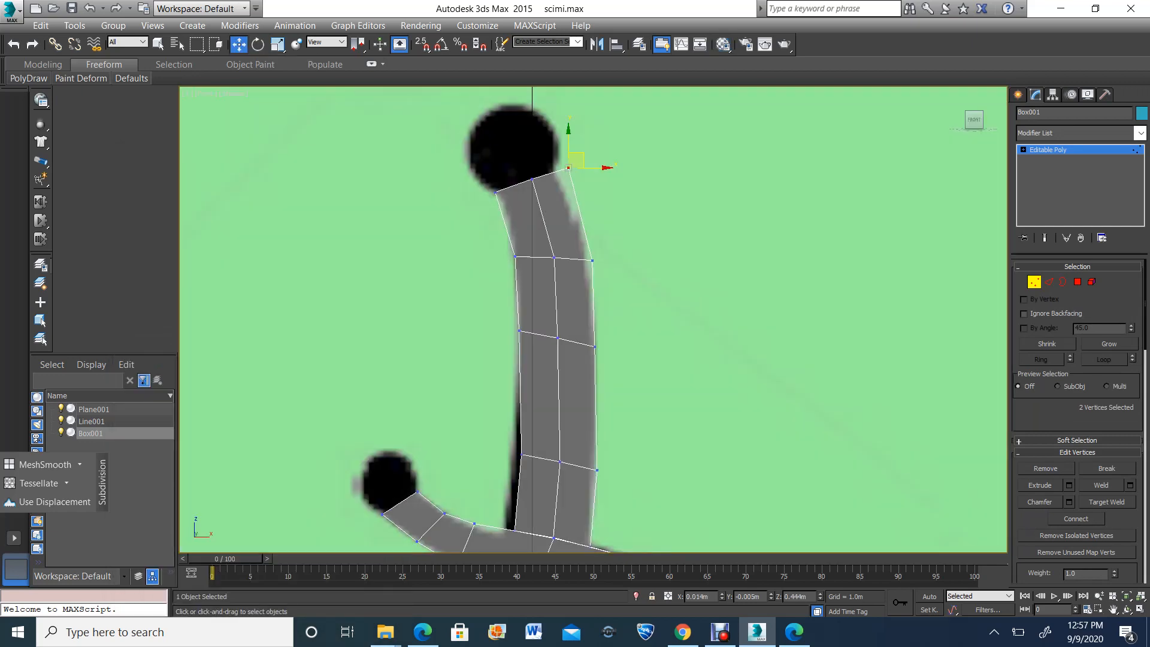
{"action": "left_click_drag", "start_coordinate": [576, 160], "coordinate": [561, 165]}
{"action": "left_click_drag", "start_coordinate": [498, 196], "coordinate": [509, 188]}
{"action": "left_click_drag", "start_coordinate": [653, 243], "coordinate": [664, 245]}
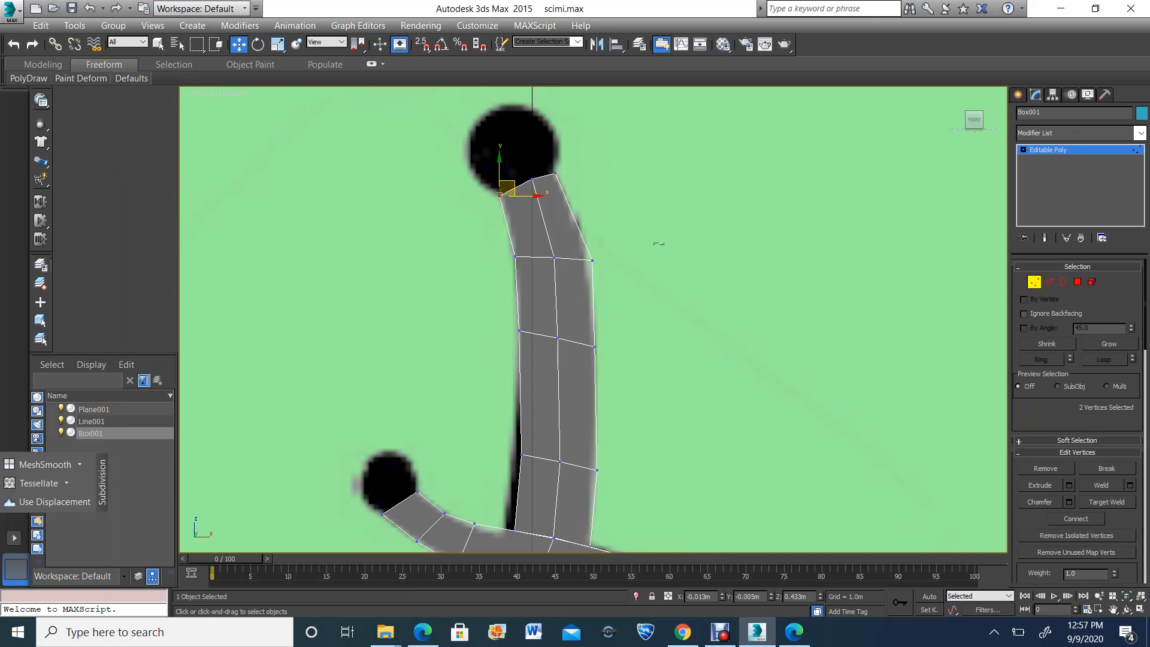
{"action": "left_click_drag", "start_coordinate": [585, 264], "coordinate": [596, 250]}
Move the left vertices of the grip's lowest row outward onto the reference edge just above the guard
{"action": "scroll", "coordinate": [591, 264], "scroll_direction": "down", "scroll_amount": 2}
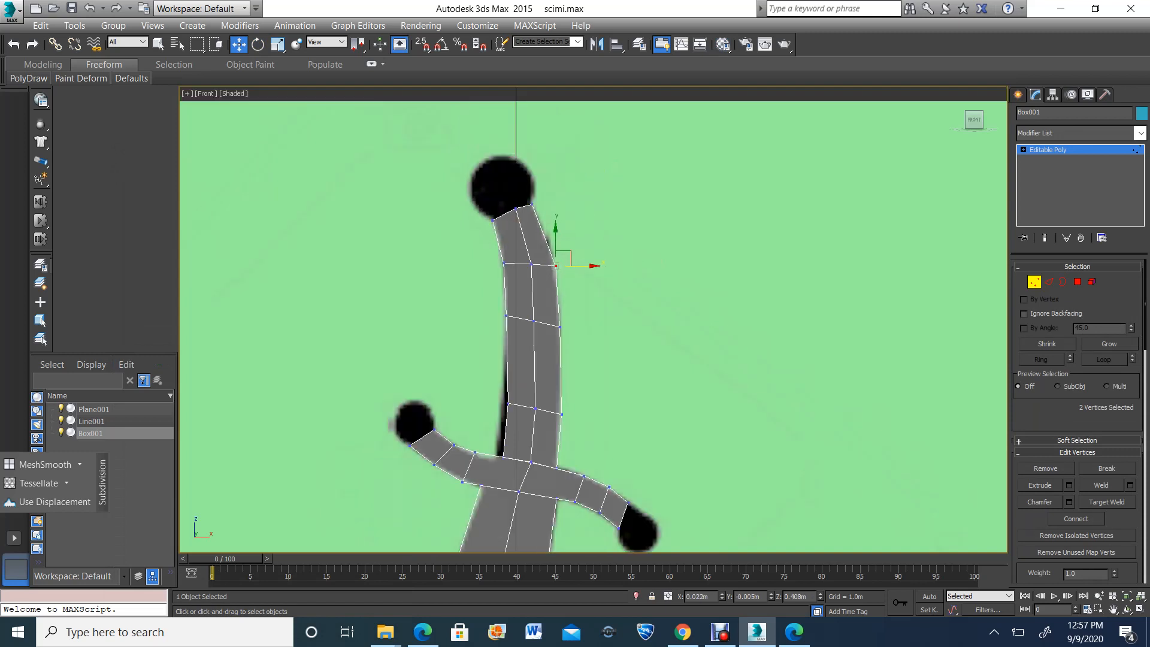
{"action": "middle_click_drag", "start_coordinate": [584, 389], "coordinate": [560, 123]}
{"action": "scroll", "coordinate": [560, 258], "scroll_direction": "up", "scroll_amount": 2}
{"action": "scroll", "coordinate": [396, 464], "scroll_direction": "up", "scroll_amount": 2}
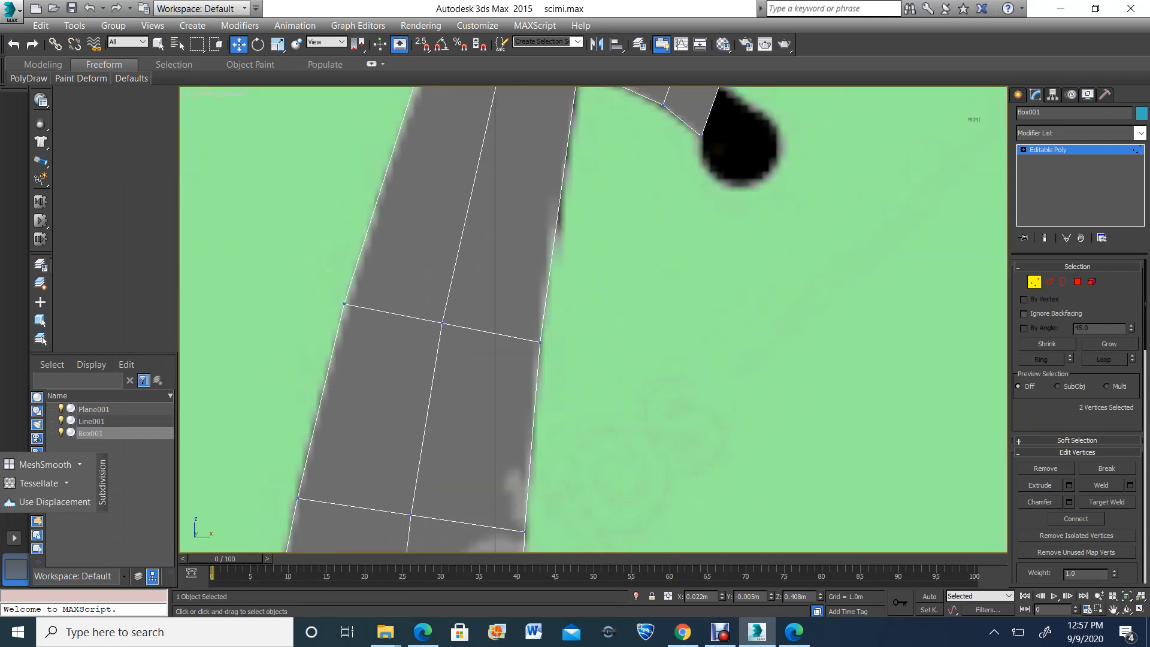
{"action": "middle_click_drag", "start_coordinate": [414, 210], "coordinate": [449, 456]}
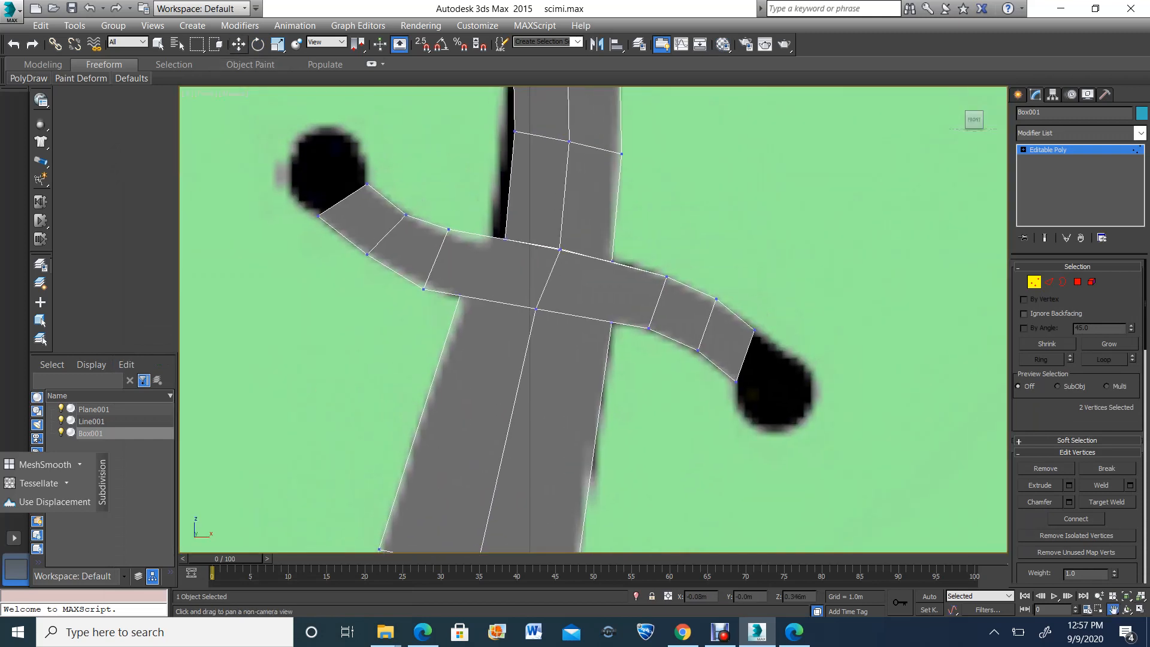
{"action": "key", "text": "w"}
{"action": "left_click_drag", "start_coordinate": [491, 224], "coordinate": [525, 191]}
Move the upper vertices at the guard's right tip outward to meet the reference's round end
{"action": "scroll", "coordinate": [542, 245], "scroll_direction": "down", "scroll_amount": 5}
{"action": "middle_click_drag", "start_coordinate": [525, 190], "coordinate": [527, 355]}
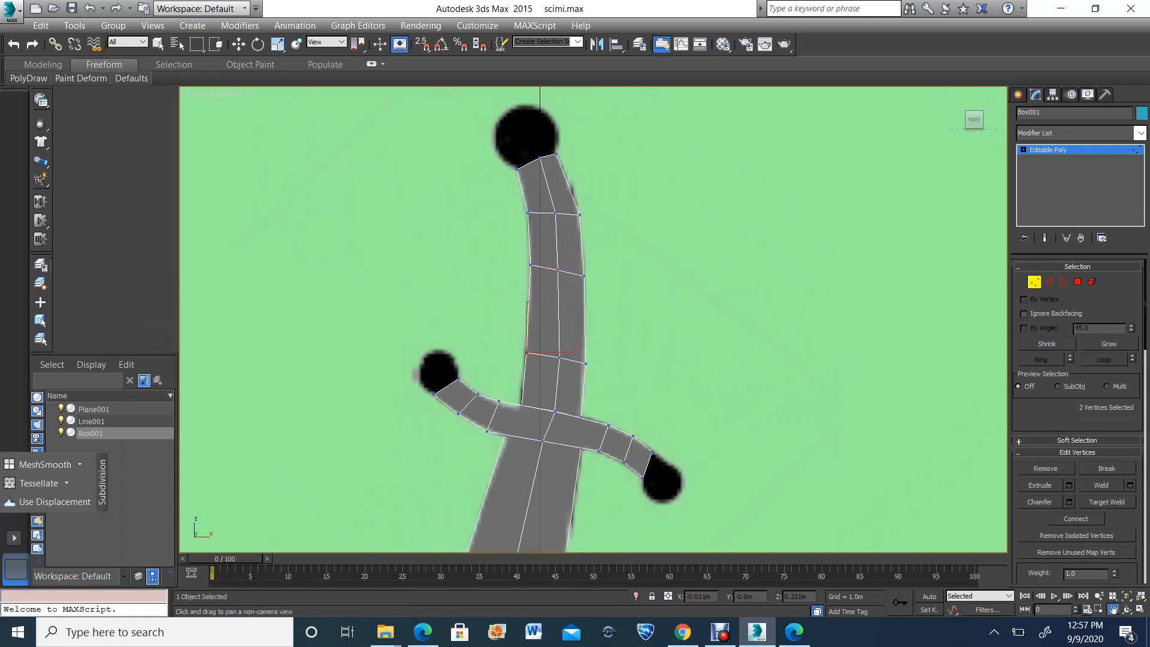
{"action": "scroll", "coordinate": [548, 378], "scroll_direction": "down", "scroll_amount": 5}
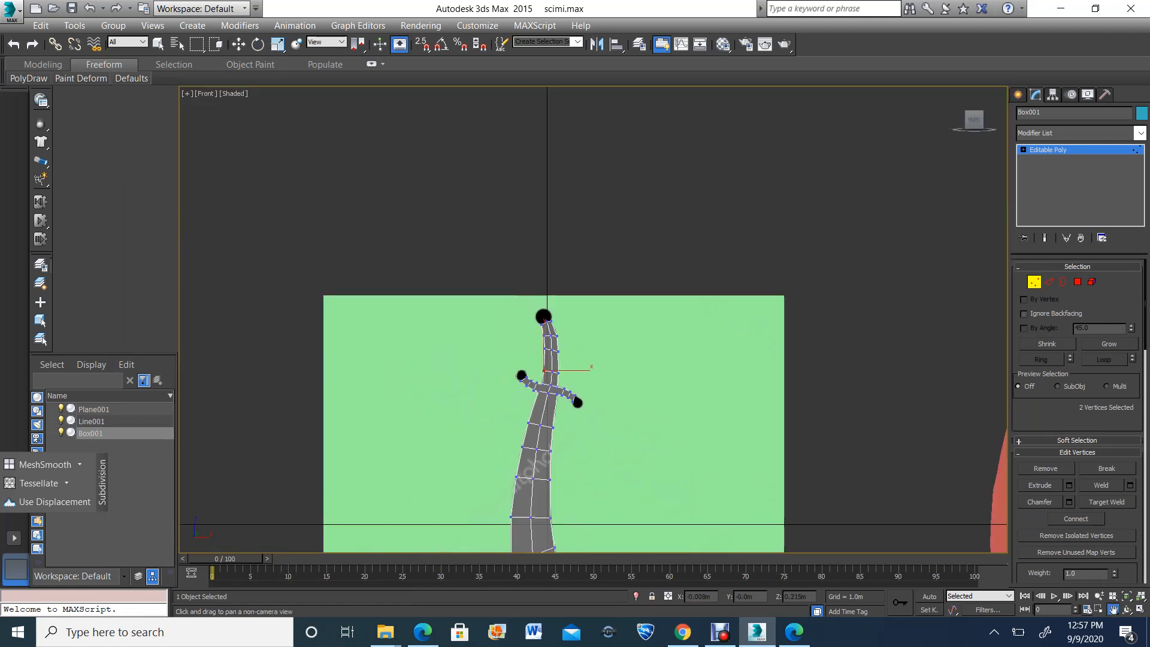
{"action": "scroll", "coordinate": [535, 420], "scroll_direction": "up", "scroll_amount": 4}
{"action": "middle_click_drag", "start_coordinate": [599, 279], "coordinate": [572, 381]}
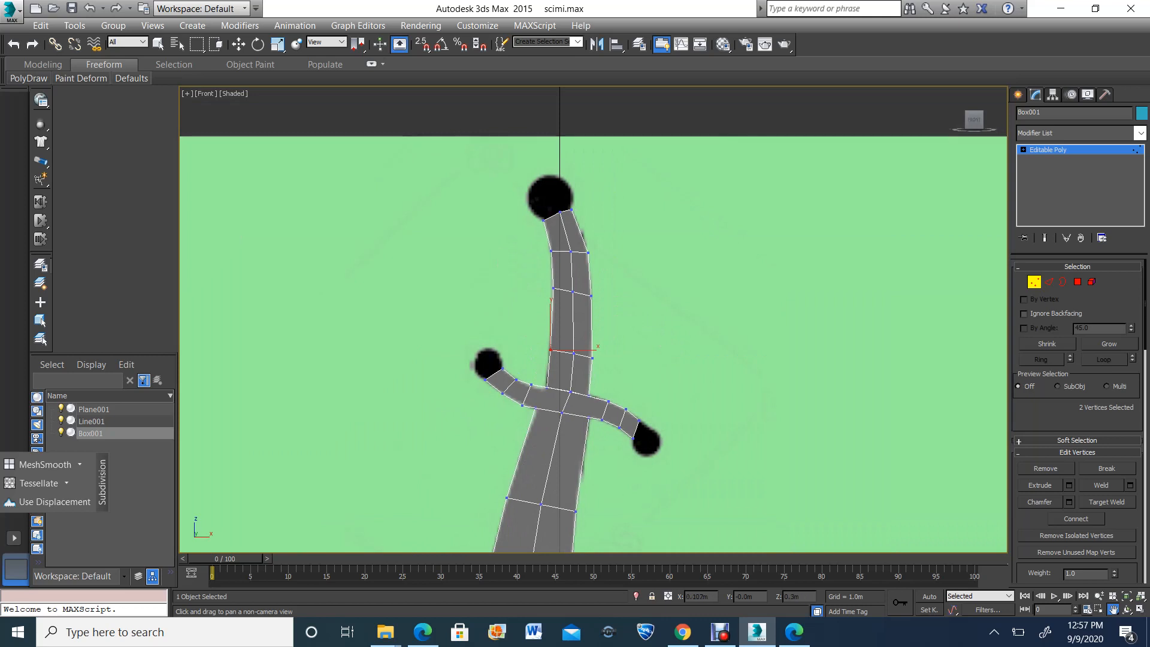
{"action": "scroll", "coordinate": [642, 408], "scroll_direction": "up", "scroll_amount": 5}
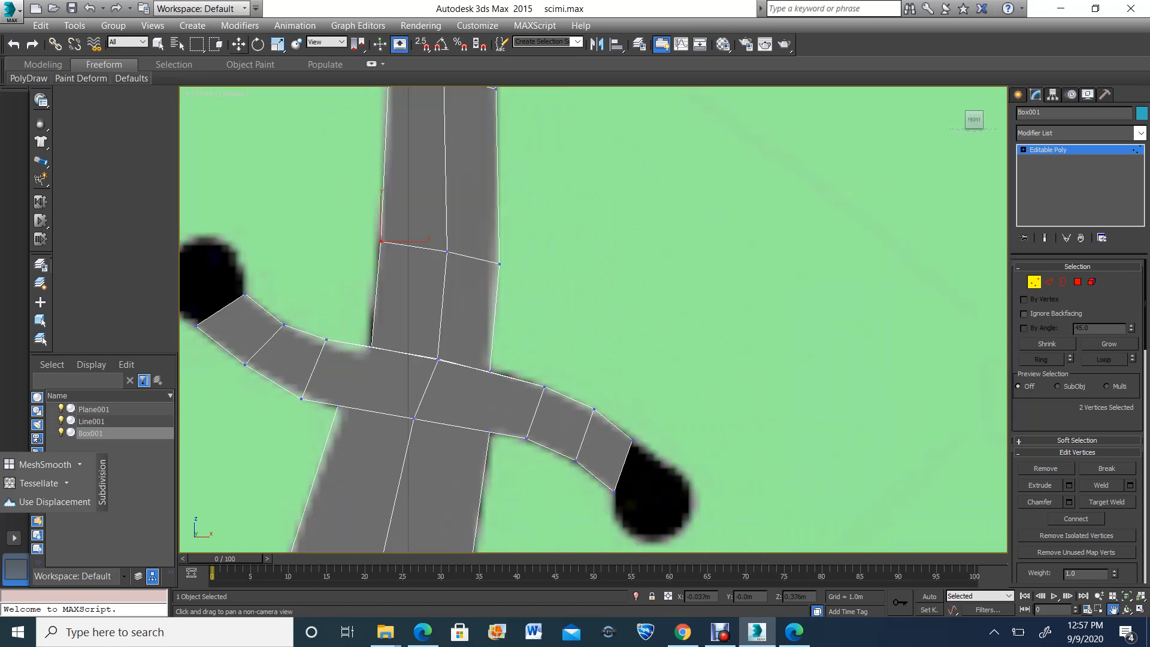
{"action": "left_click_drag", "start_coordinate": [696, 424], "coordinate": [649, 435]}
{"action": "scroll", "coordinate": [651, 427], "scroll_direction": "down", "scroll_amount": 1}
{"action": "middle_click_drag", "start_coordinate": [650, 427], "coordinate": [649, 412]}
{"action": "scroll", "coordinate": [651, 440], "scroll_direction": "up", "scroll_amount": 1}
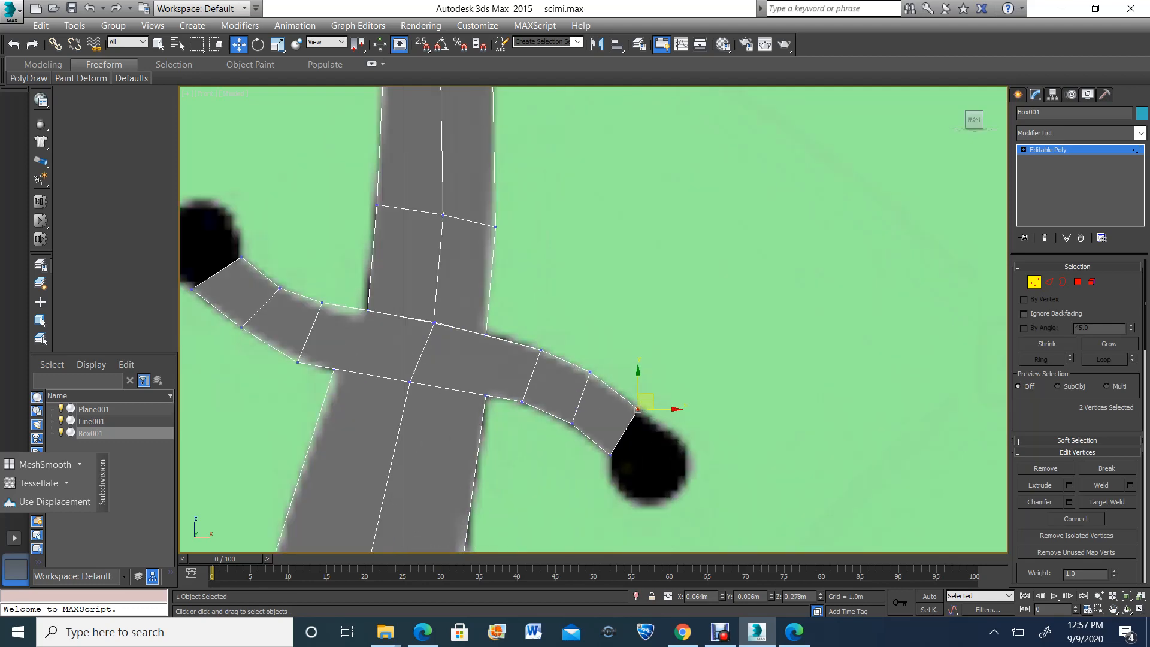
Extrude the upper edge at the guard's left tip in three segments, following the outline of the reference's round end
{"action": "left_click", "coordinate": [1140, 610]}
{"action": "left_click", "coordinate": [1128, 610]}
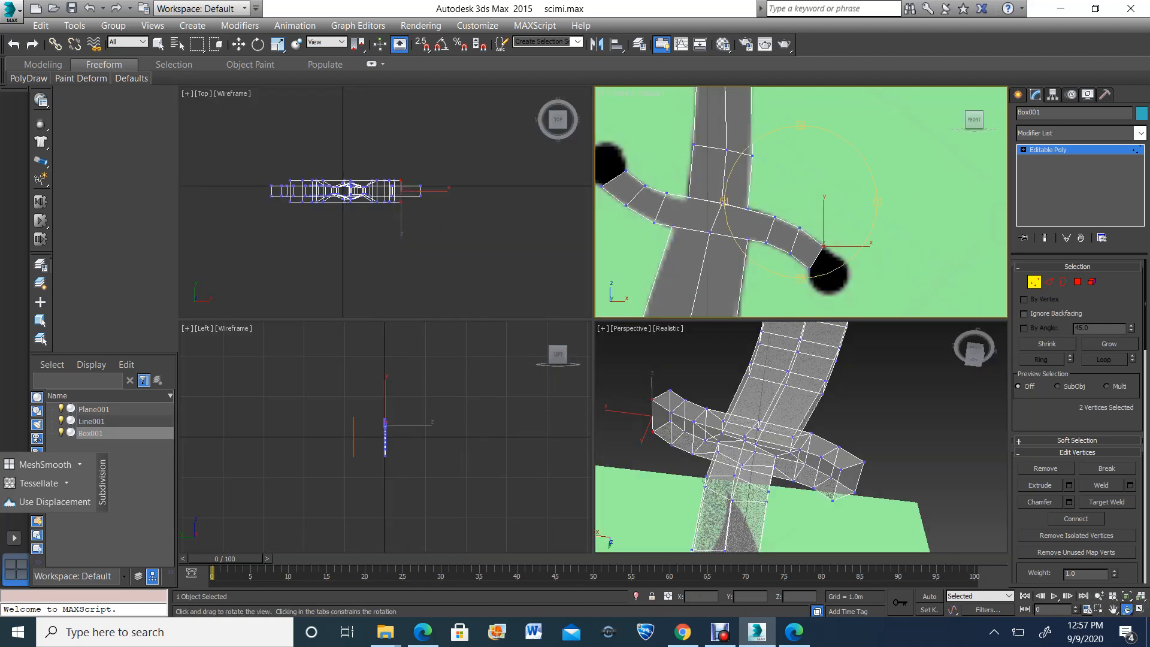
{"action": "left_click_drag", "start_coordinate": [800, 427], "coordinate": [782, 449]}
{"action": "left_click", "coordinate": [238, 45]}
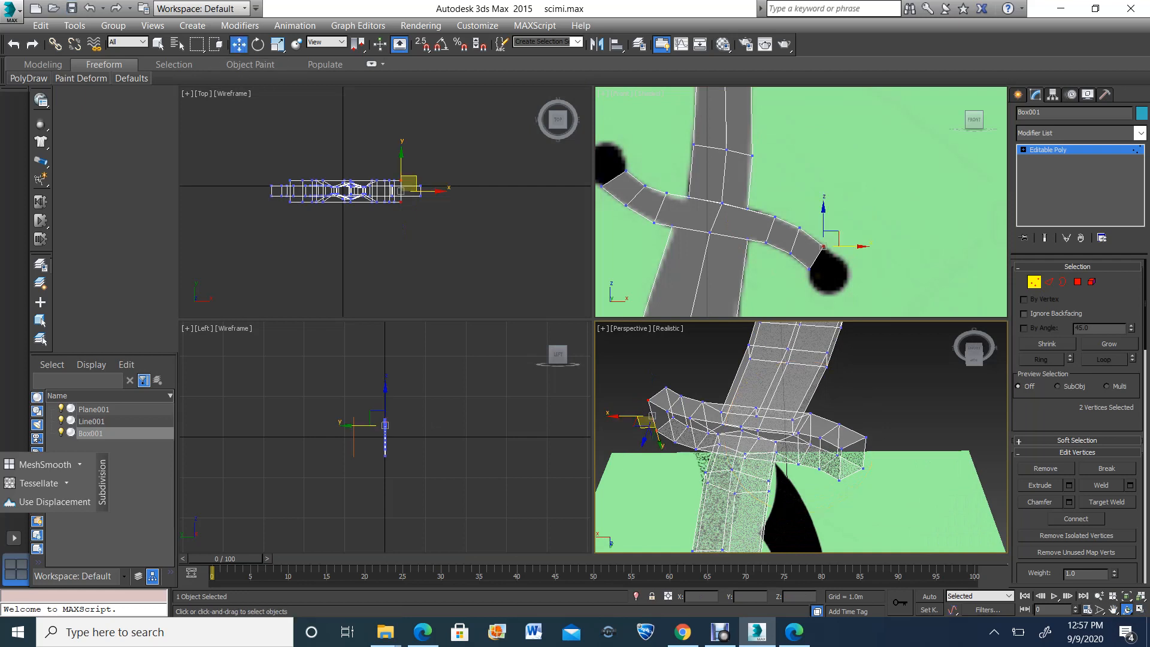
{"action": "left_click", "coordinate": [886, 389]}
{"action": "left_click", "coordinate": [1049, 282]}
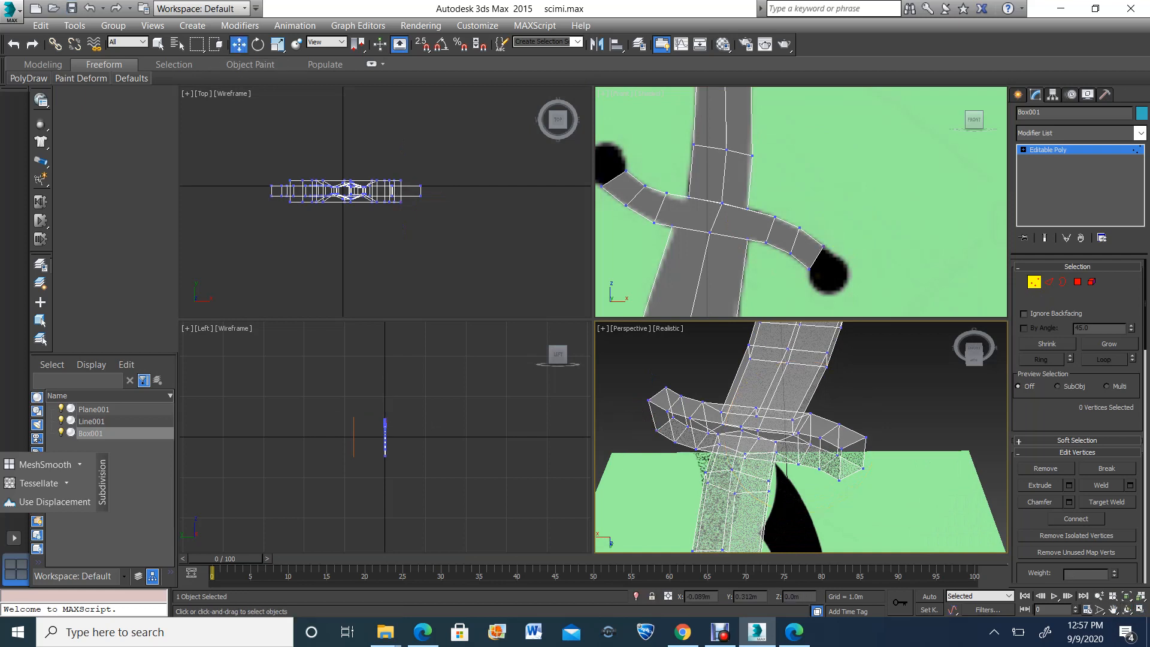
{"action": "left_click", "coordinate": [840, 465]}
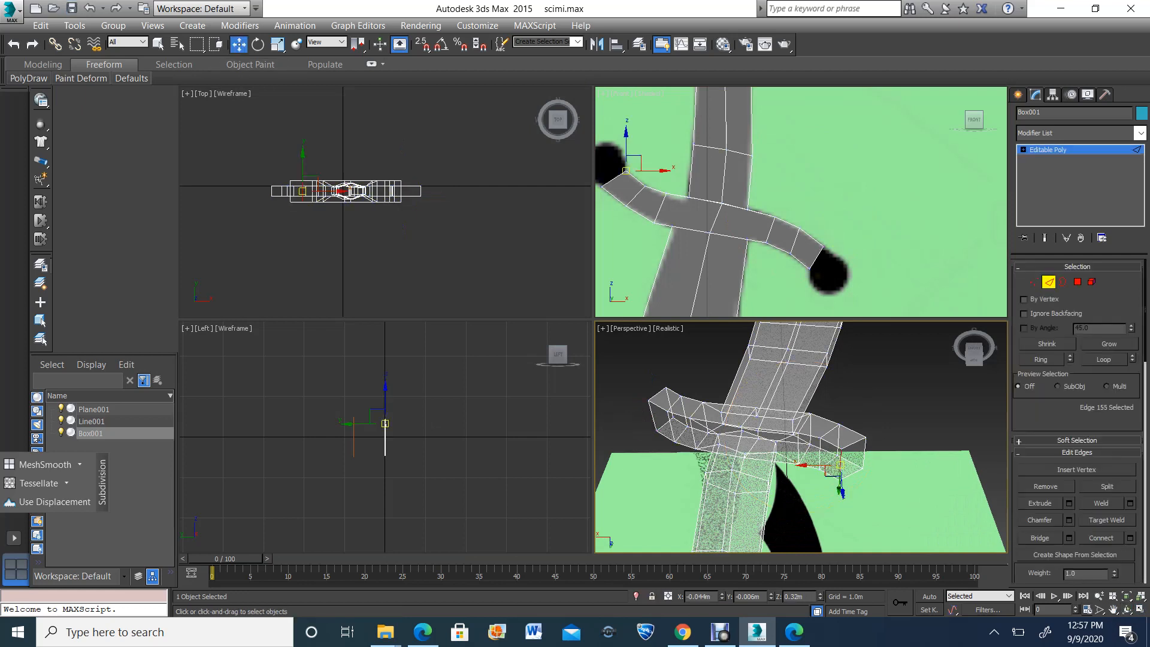
{"action": "left_click", "coordinate": [1113, 609]}
{"action": "left_click_drag", "start_coordinate": [749, 180], "coordinate": [862, 211]}
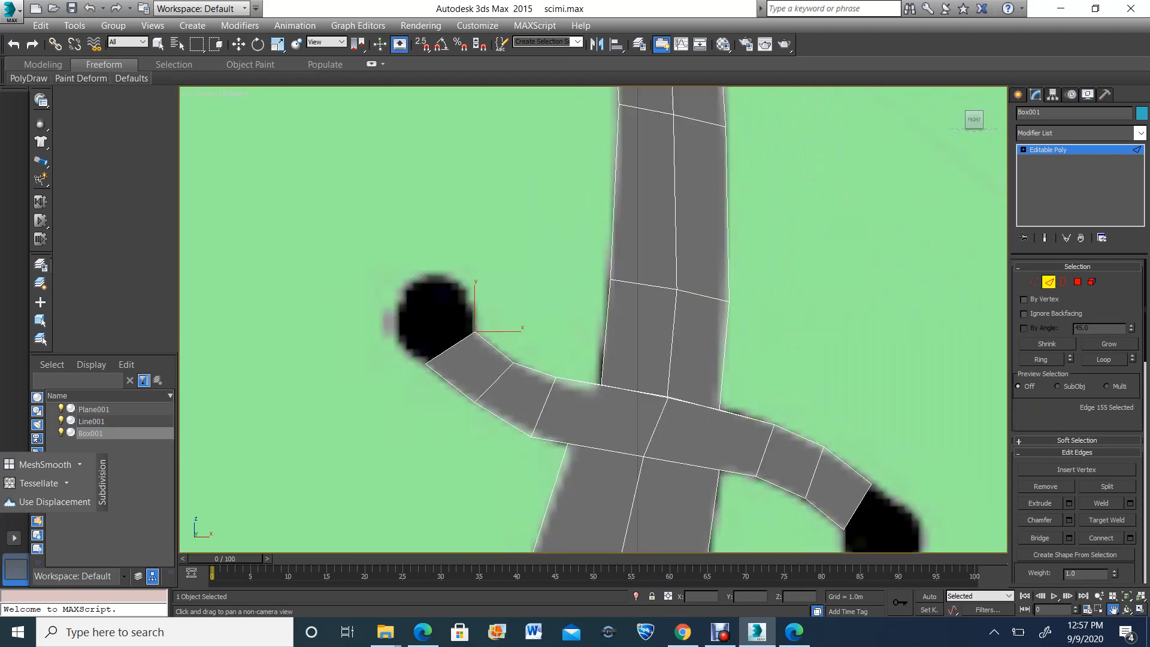
{"action": "left_click", "coordinate": [1126, 610]}
{"action": "scroll", "coordinate": [428, 283], "scroll_direction": "up", "scroll_amount": 3}
{"action": "left_click", "coordinate": [238, 44]}
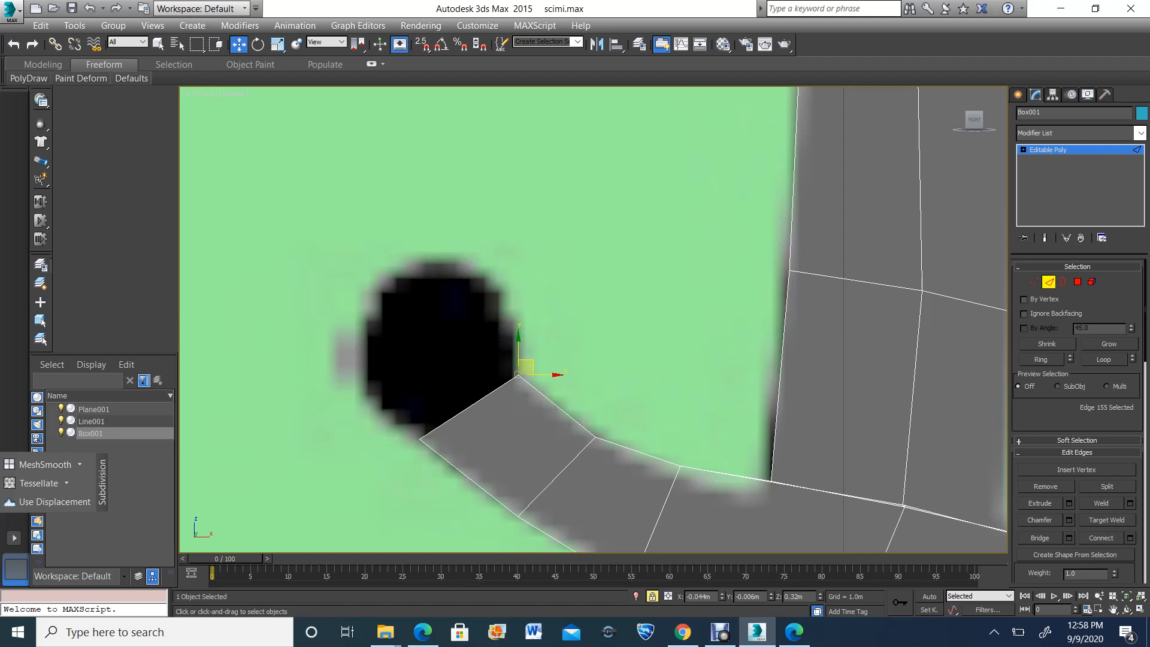
{"action": "left_click_drag", "start_coordinate": [527, 366], "coordinate": [385, 261], "text": "shift"}
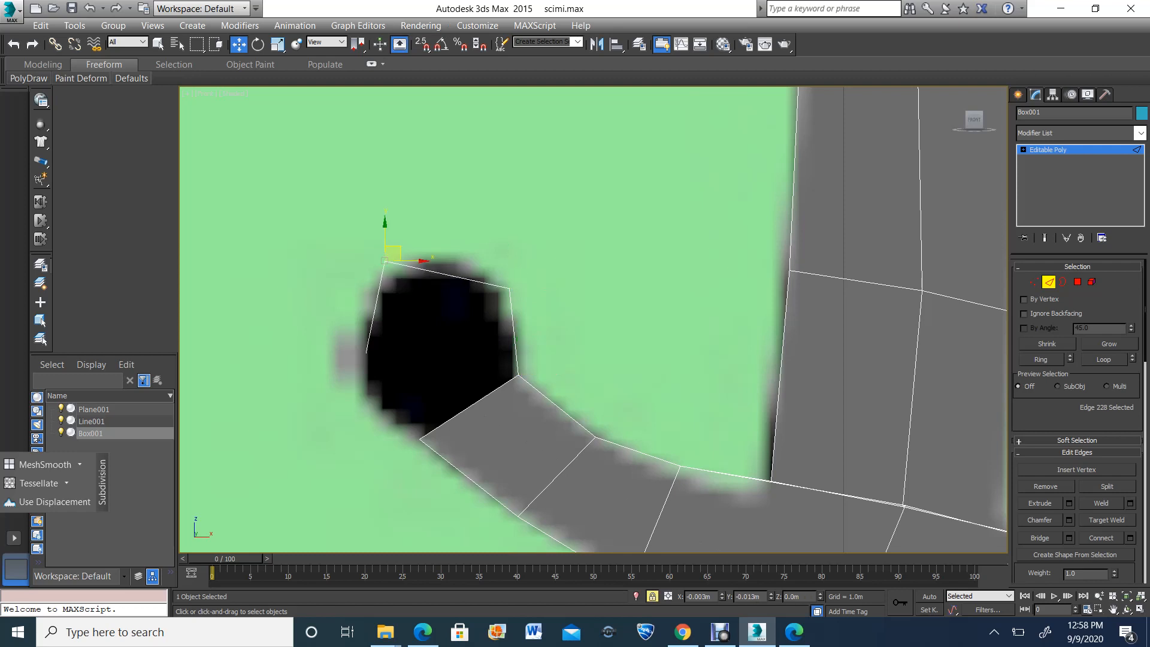
{"action": "left_click_drag", "start_coordinate": [365, 378], "coordinate": [366, 379], "text": "shift"}
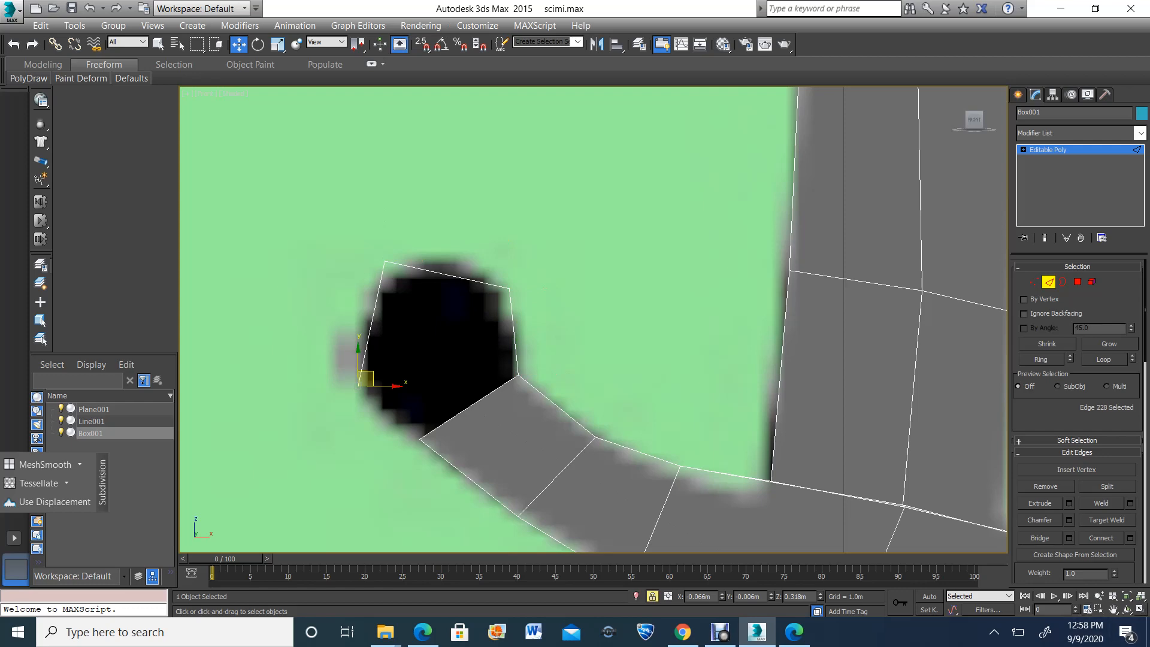
Switch to 3D snapping and extrude the strip's last edge onto the opposite corner of the guard's left tip
{"action": "left_click", "coordinate": [1140, 610]}
{"action": "left_click_drag", "start_coordinate": [792, 444], "coordinate": [821, 456]}
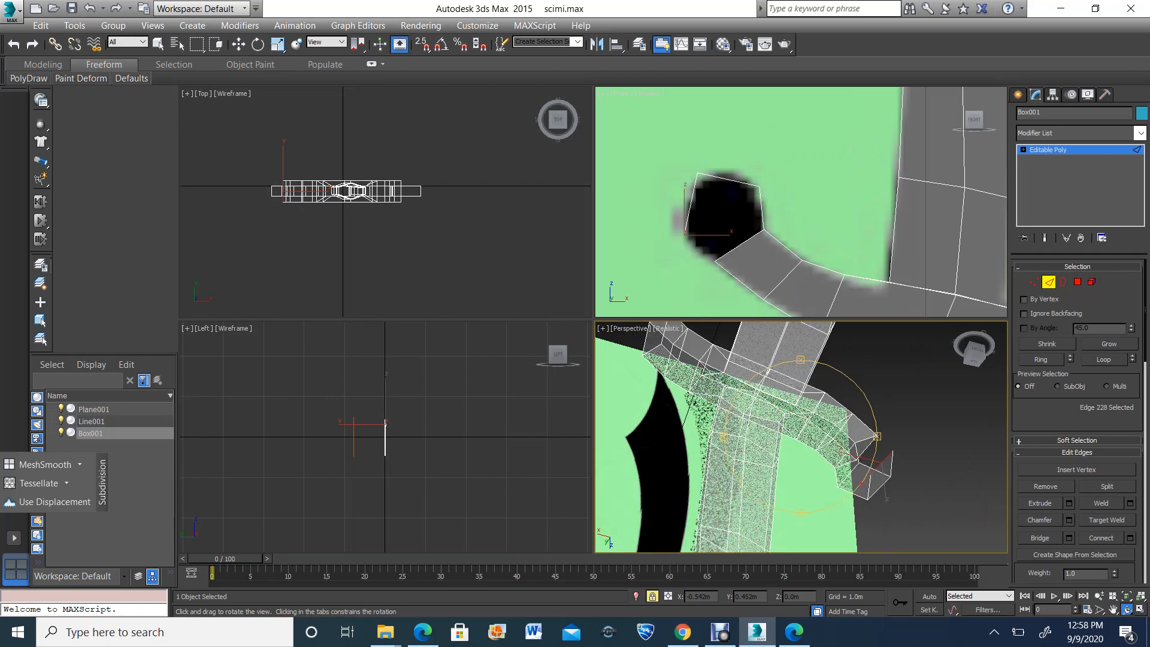
{"action": "left_click", "coordinate": [1140, 609]}
{"action": "left_click_drag", "start_coordinate": [605, 389], "coordinate": [620, 436]}
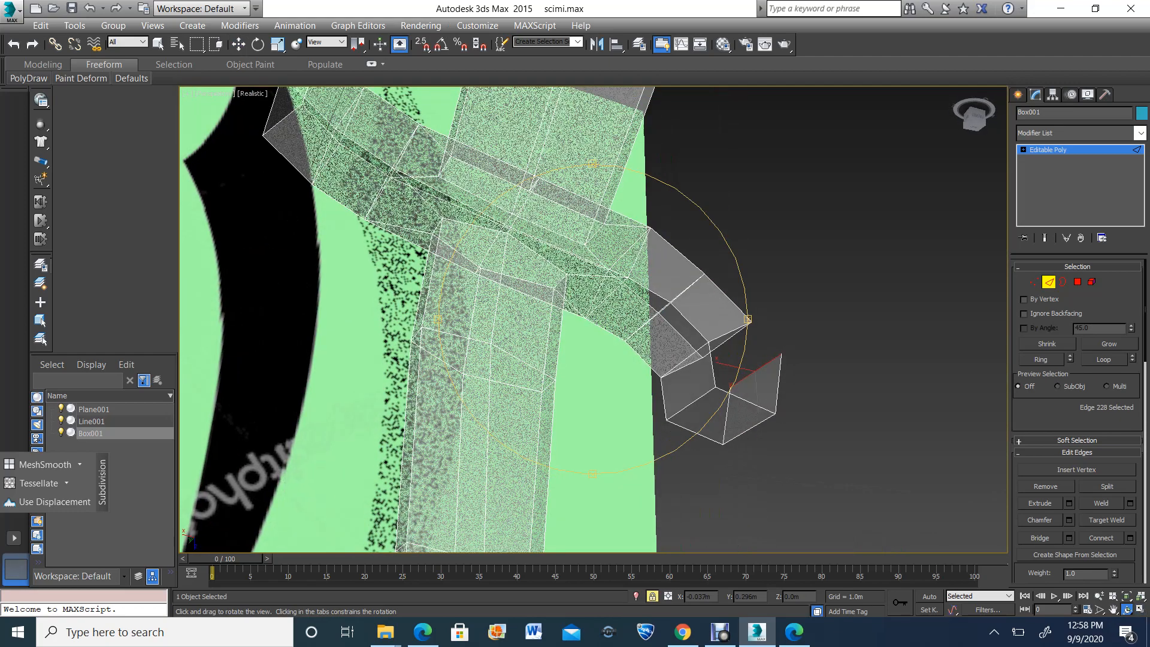
{"action": "left_click", "coordinate": [422, 44]}
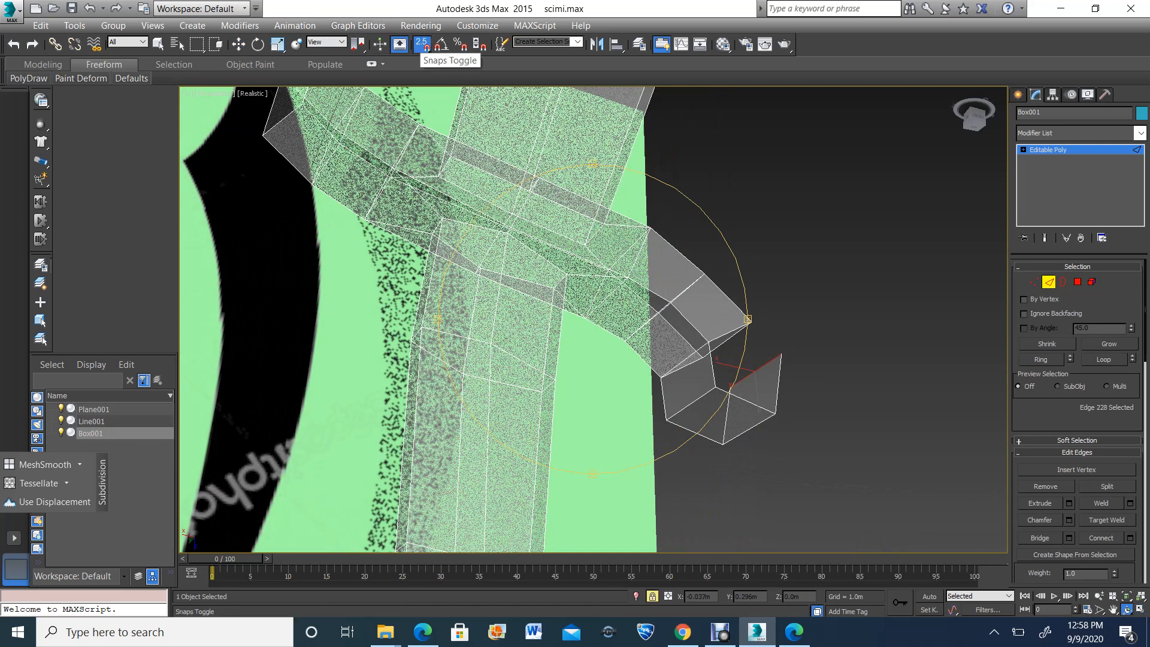
{"action": "left_click", "coordinate": [422, 45]}
{"action": "left_click_drag", "start_coordinate": [422, 44], "coordinate": [422, 99]}
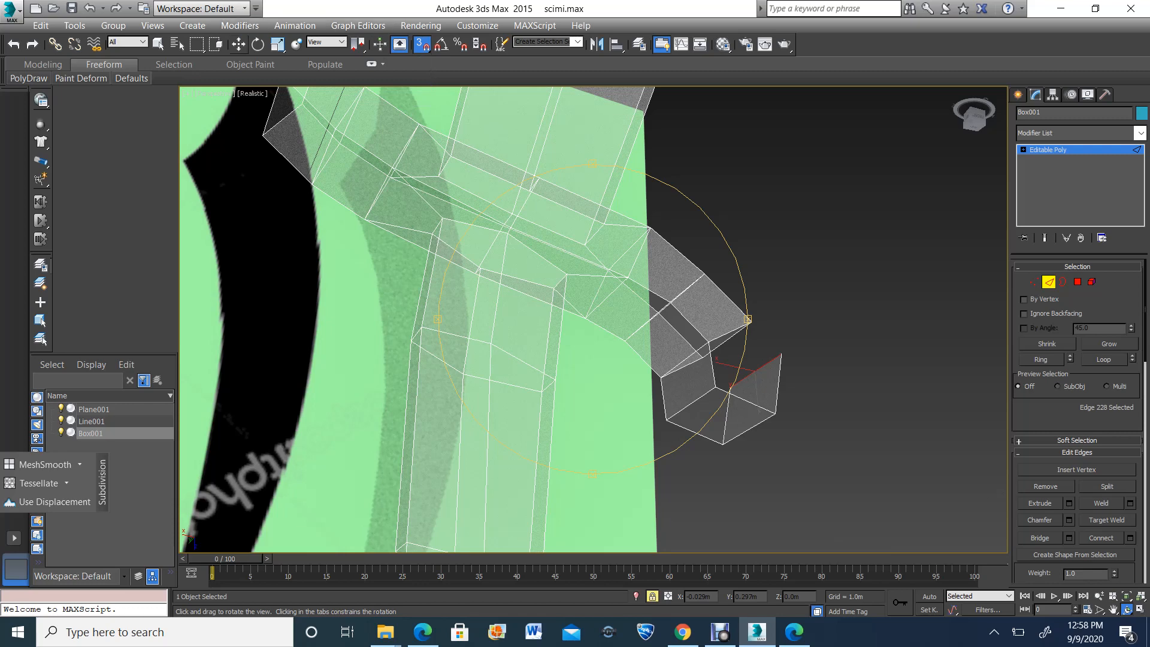
{"action": "left_click", "coordinate": [239, 44]}
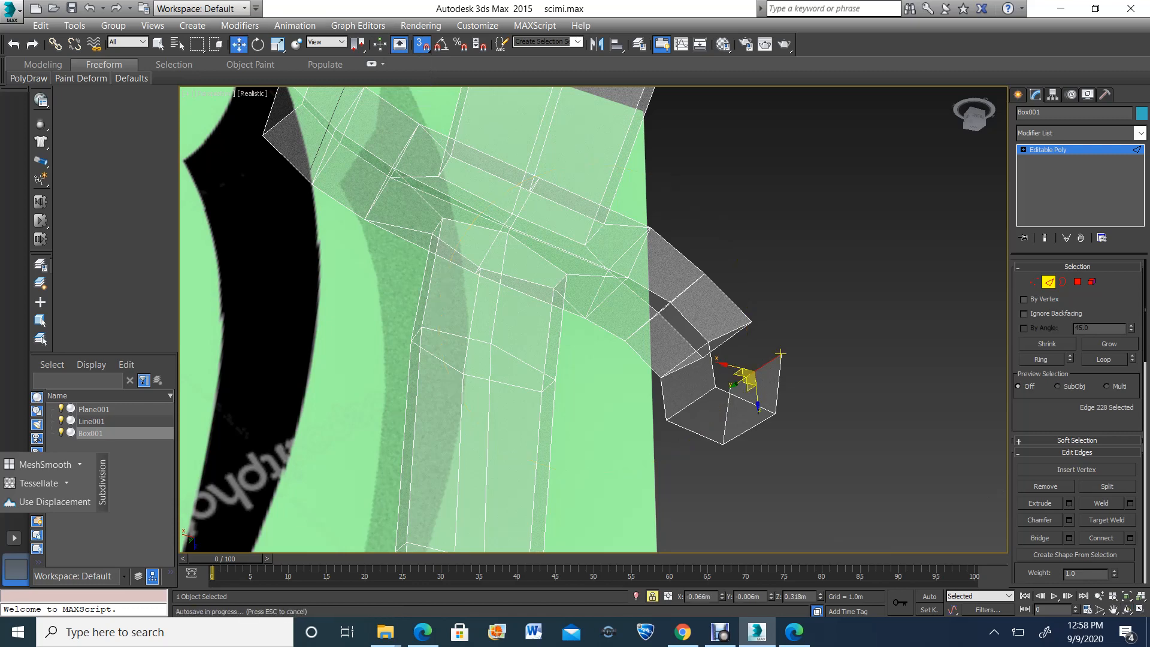
{"action": "left_click_drag", "start_coordinate": [780, 355], "coordinate": [816, 367], "text": "shift"}
Weld both pairs of overlapping vertices where the extruded strip meets the corner of the guard's left tip
{"action": "key", "text": "ctrl+r"}
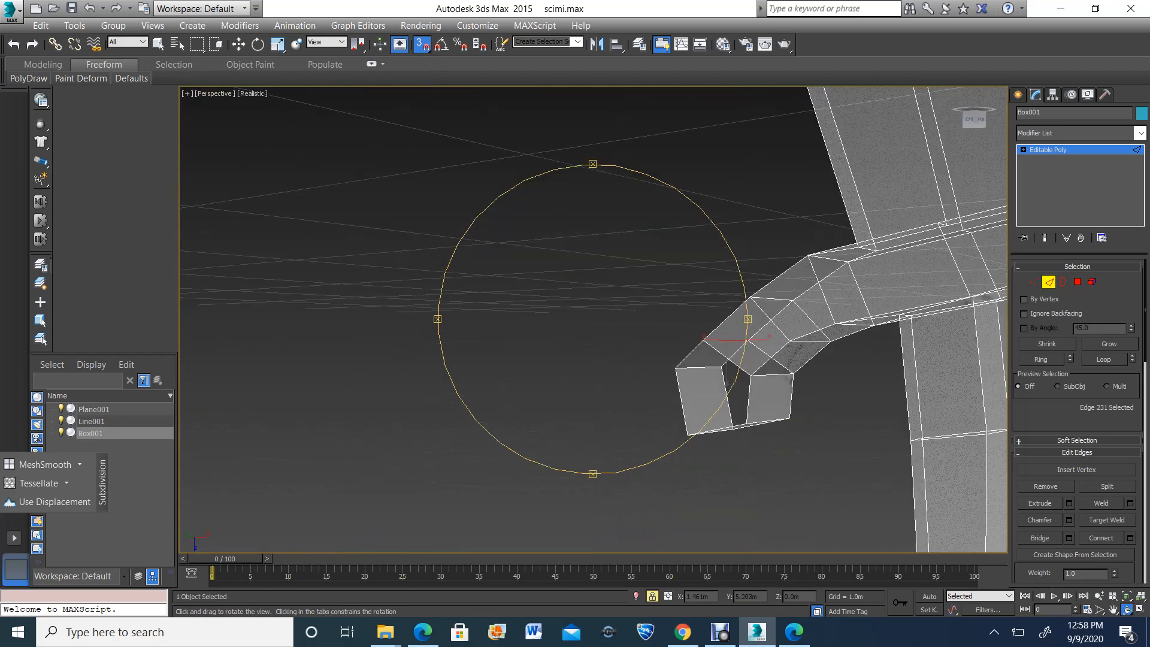
{"action": "key", "text": "1"}
{"action": "key", "text": "w"}
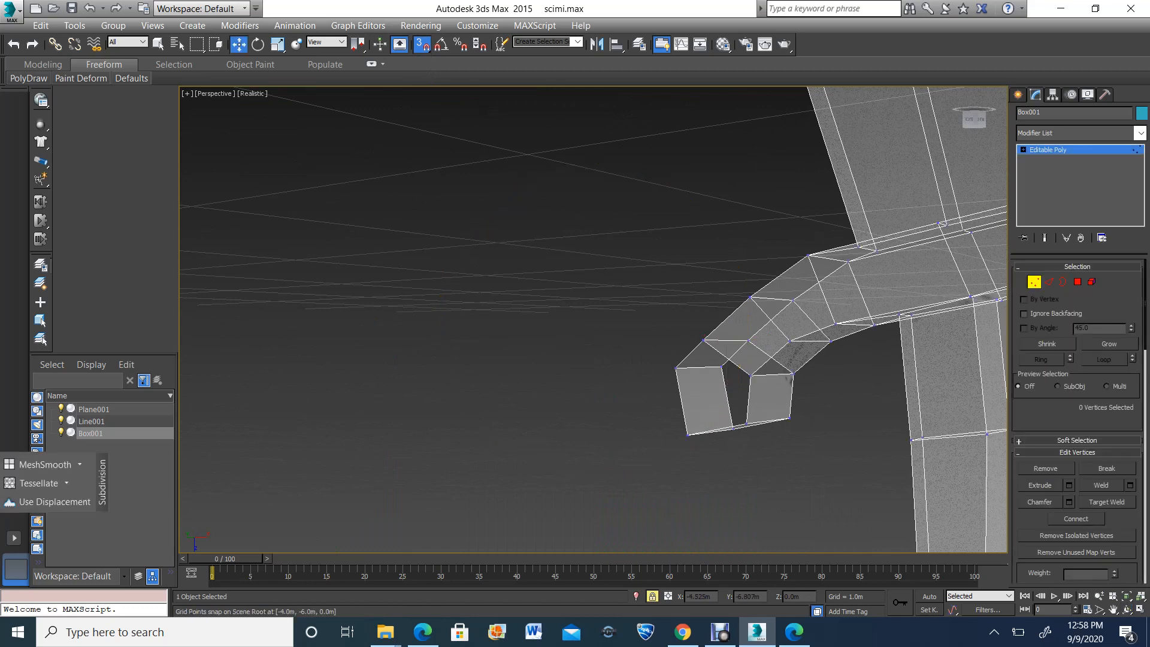
{"action": "key", "text": "space"}
{"action": "left_click_drag", "start_coordinate": [673, 310], "coordinate": [716, 361]}
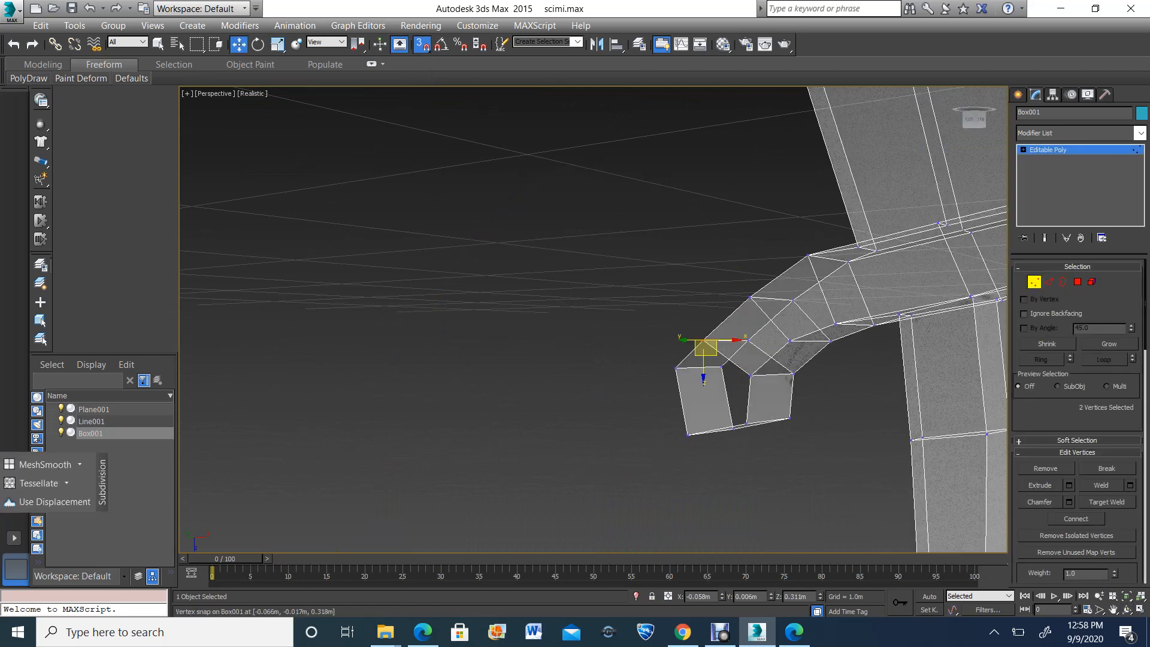
{"action": "left_click", "coordinate": [1102, 485]}
{"action": "key", "text": "ctrl+z"}
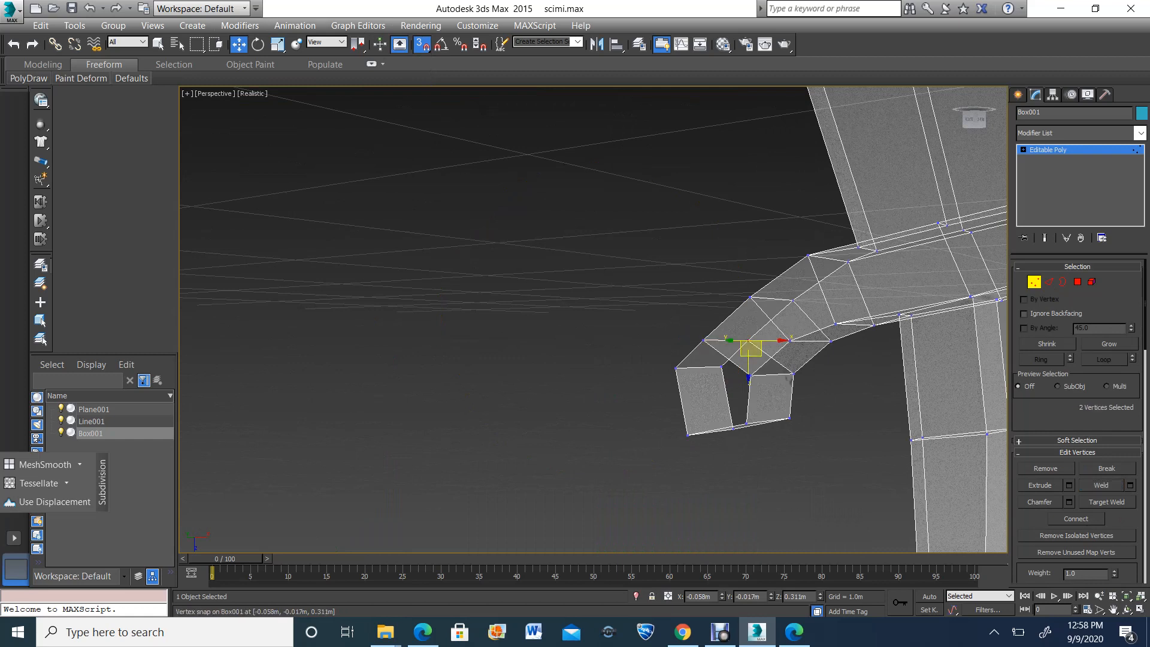
{"action": "left_click", "coordinate": [1101, 485]}
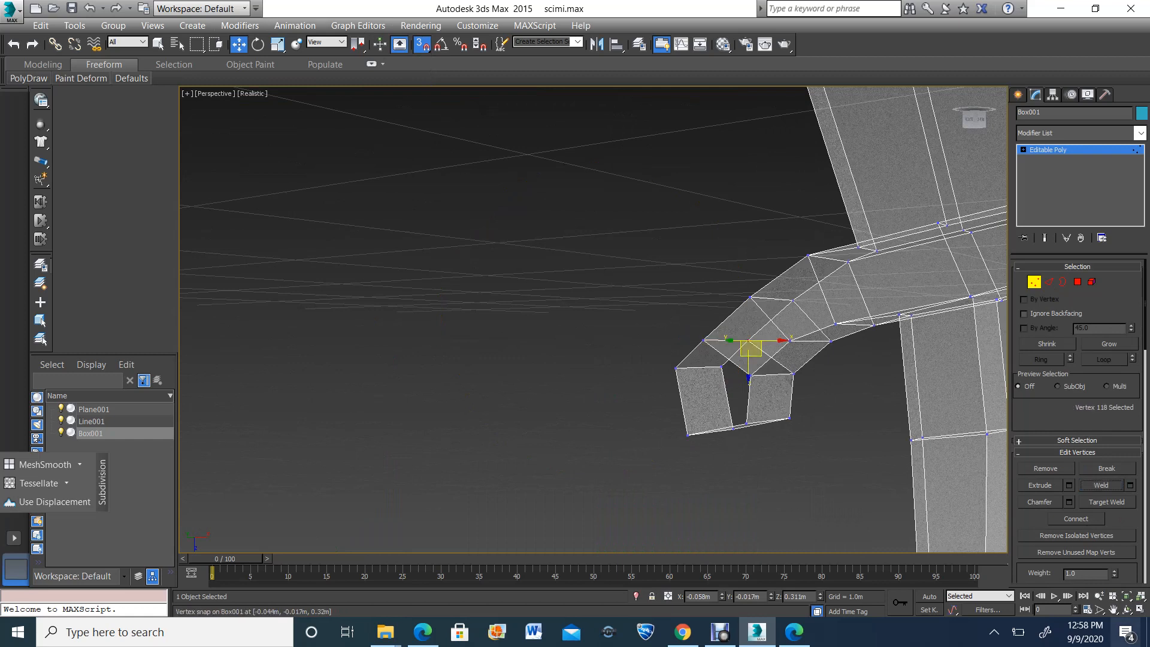
Cap the open border on the first side of the guard's left round end
{"action": "left_click", "coordinate": [1128, 610]}
{"action": "scroll", "coordinate": [636, 324], "scroll_direction": "down", "scroll_amount": 8}
{"action": "left_click_drag", "start_coordinate": [635, 324], "coordinate": [638, 359]}
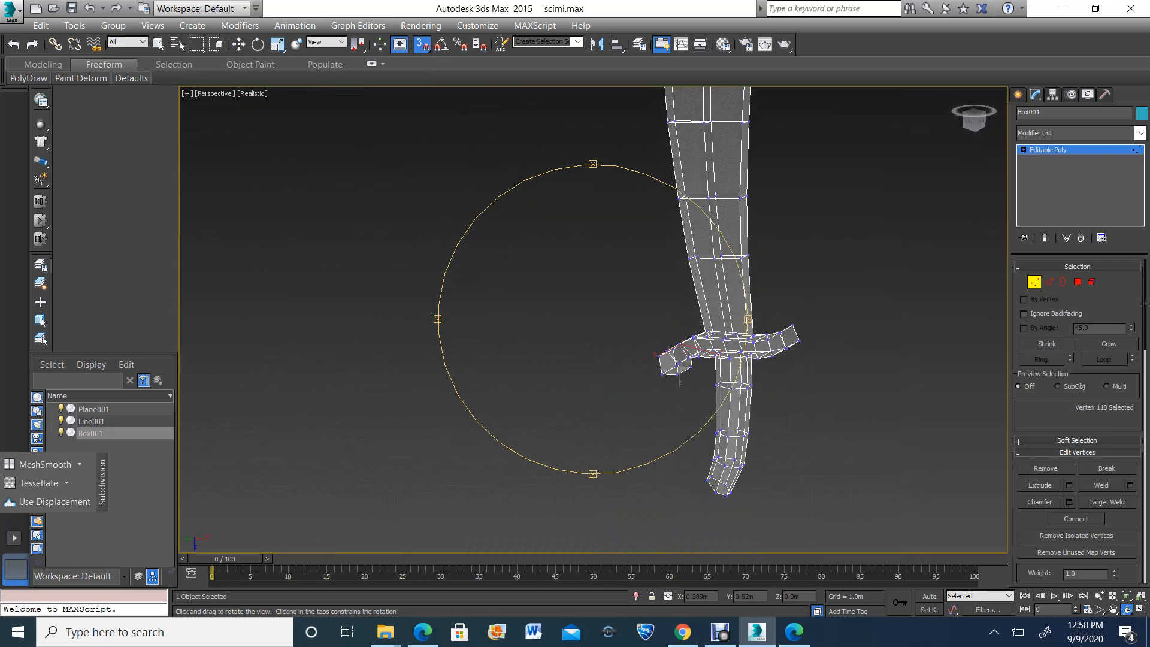
{"action": "scroll", "coordinate": [679, 380], "scroll_direction": "up", "scroll_amount": 5}
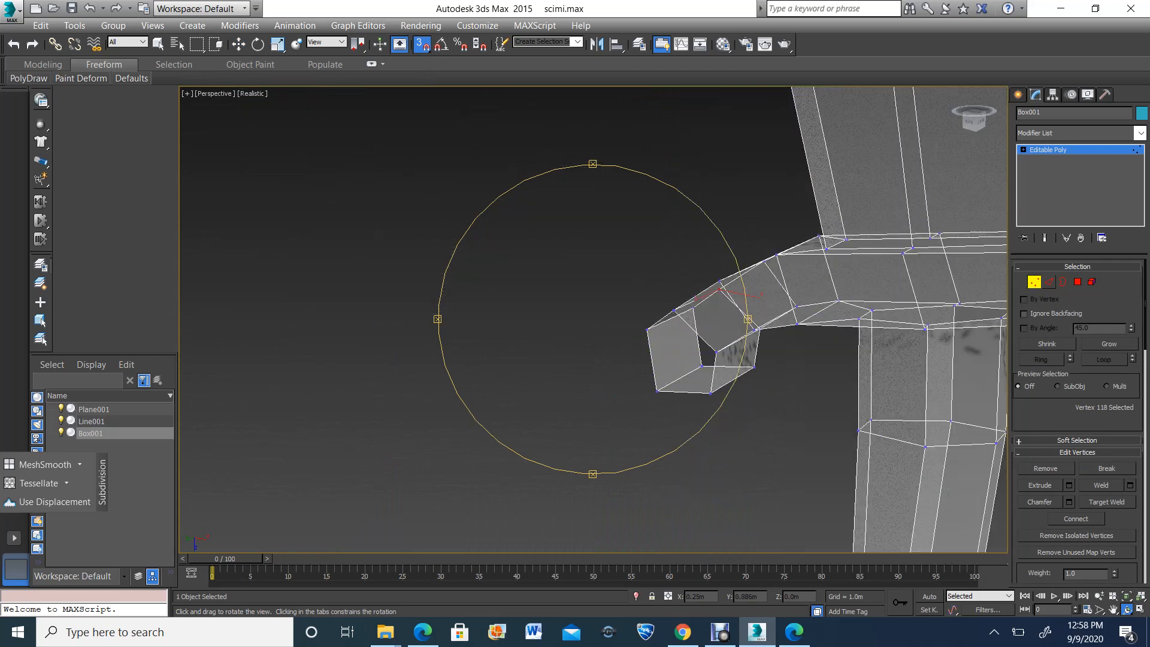
{"action": "left_click", "coordinate": [1063, 282]}
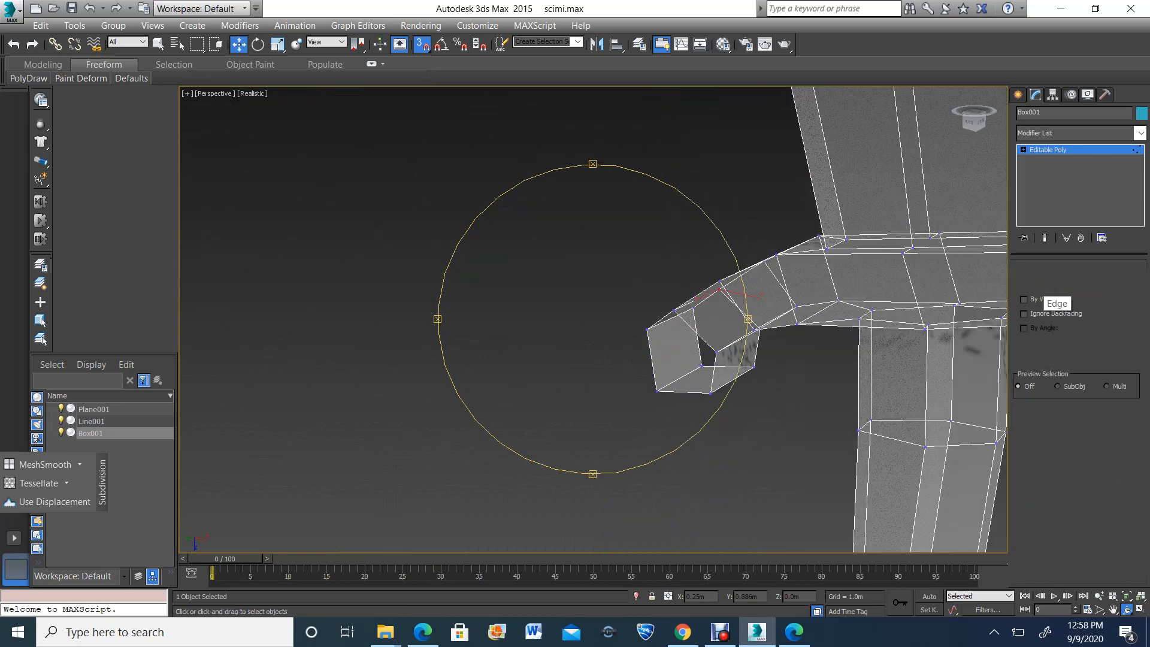
{"action": "left_click", "coordinate": [716, 353]}
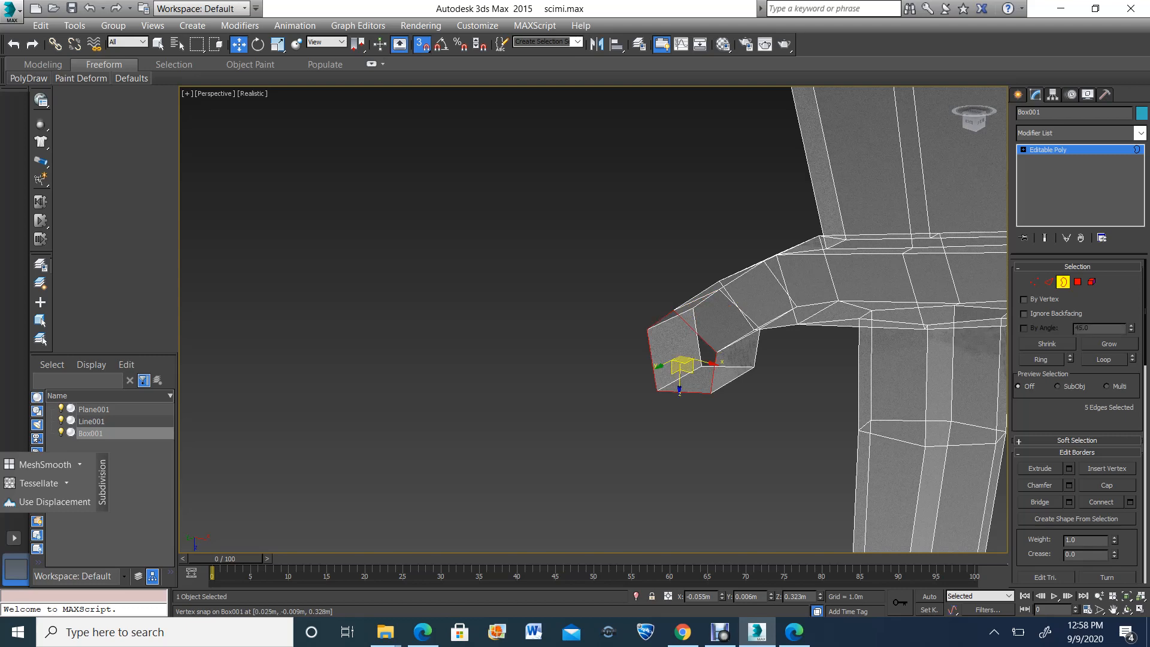
{"action": "left_click", "coordinate": [1107, 485]}
Cap the remaining open border on the opposite side of the guard's left round end
{"action": "left_click", "coordinate": [1127, 609]}
{"action": "scroll", "coordinate": [689, 324], "scroll_direction": "down", "scroll_amount": 5}
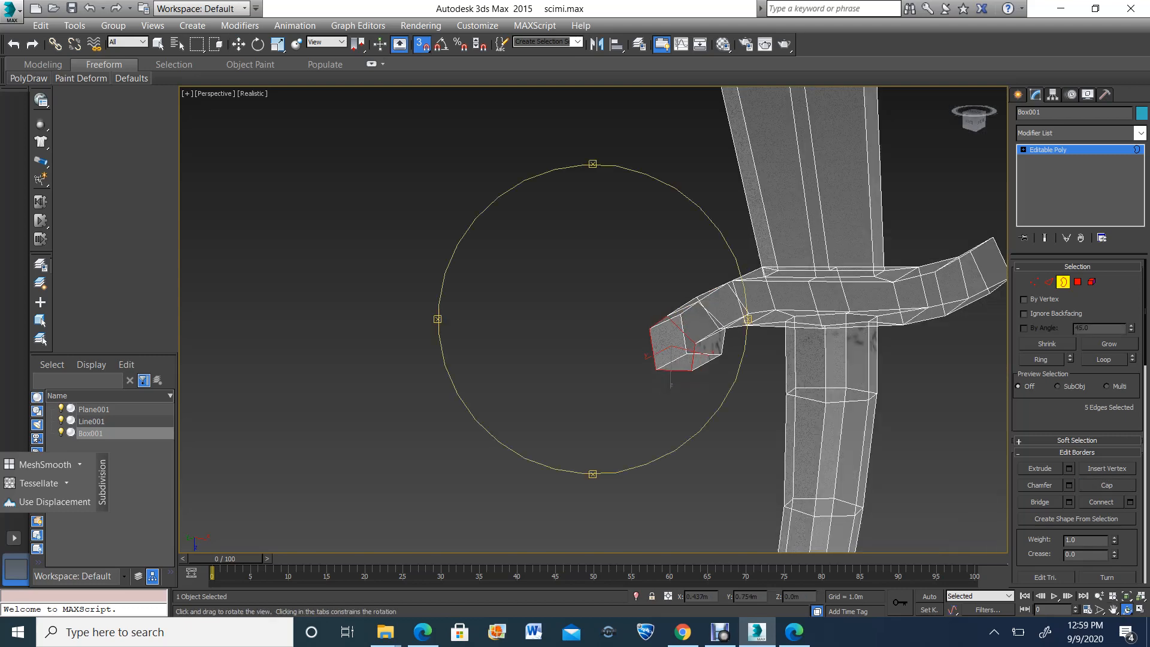
{"action": "left_click_drag", "start_coordinate": [689, 324], "coordinate": [462, 335]}
{"action": "key", "text": "w"}
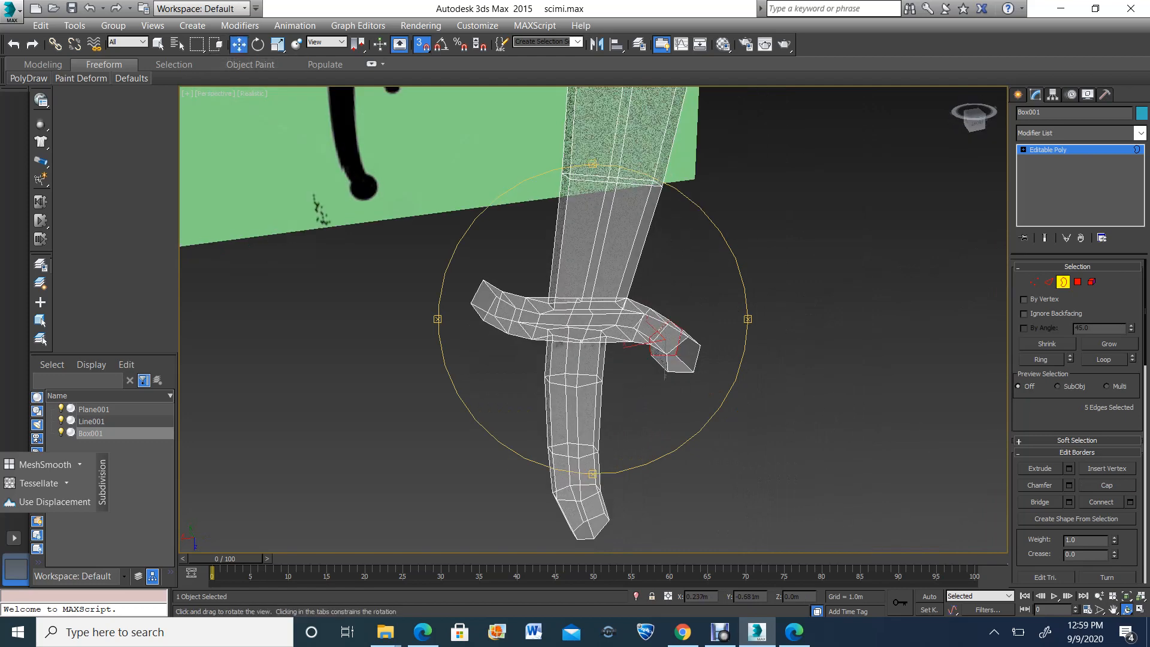
{"action": "left_click_drag", "start_coordinate": [694, 373], "coordinate": [692, 371]}
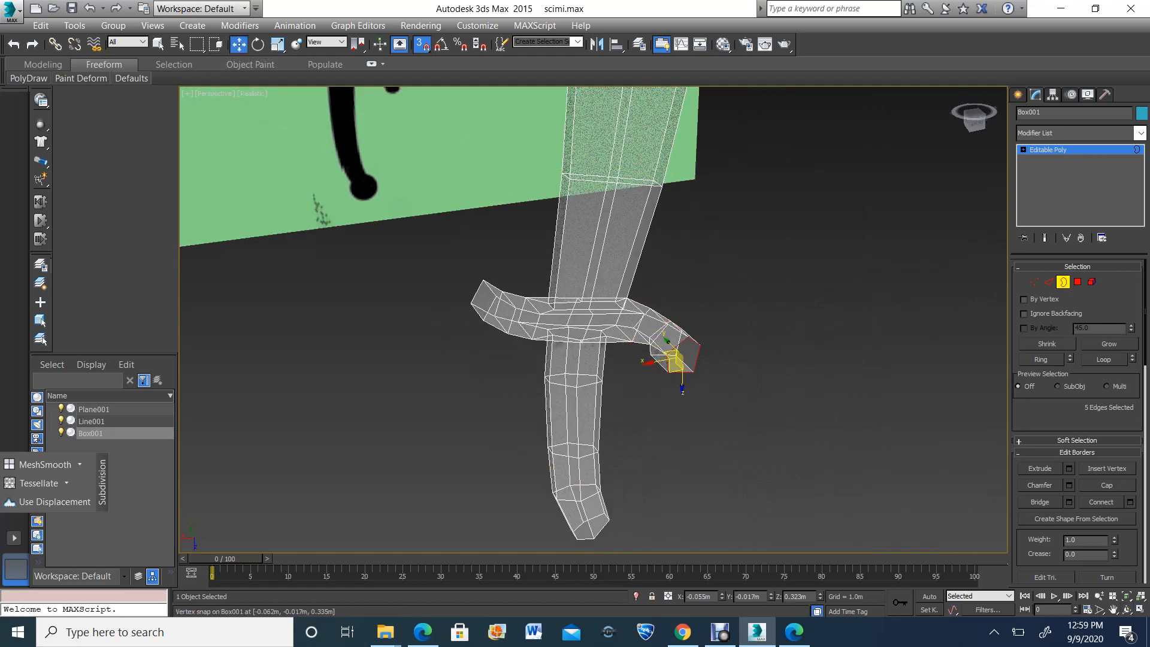
{"action": "left_click", "coordinate": [1107, 485]}
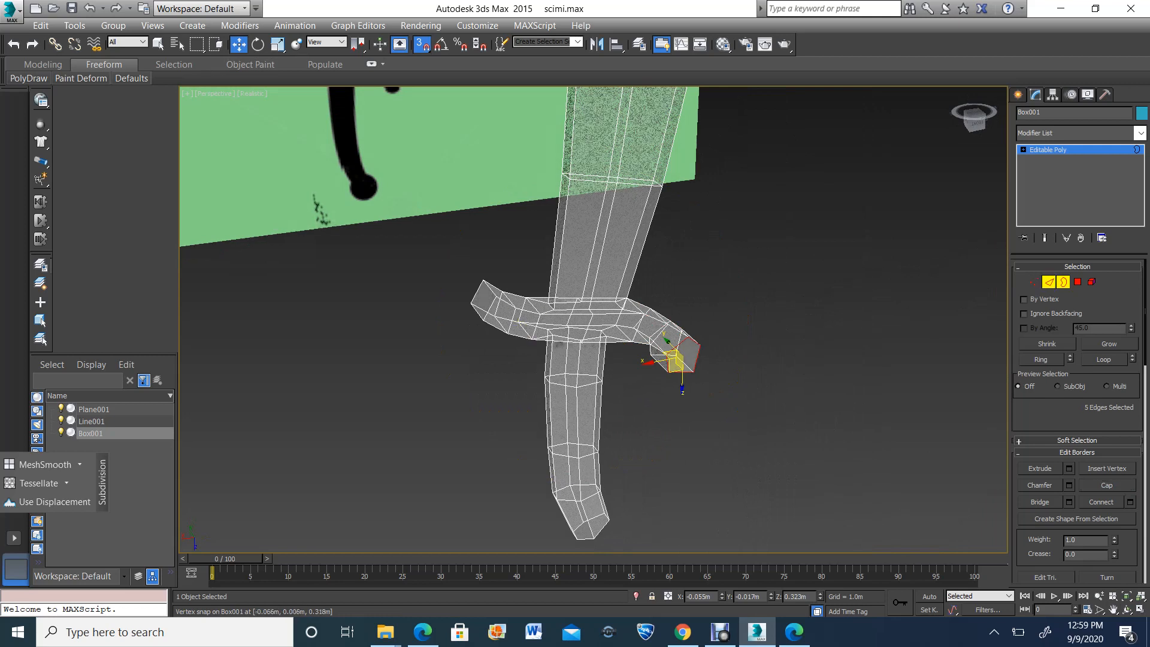
Turn snapping off and extrude the lower edge at the guard's right tip in three segments around the reference's round end
{"action": "left_click", "coordinate": [1050, 282]}
{"action": "left_click", "coordinate": [490, 287]}
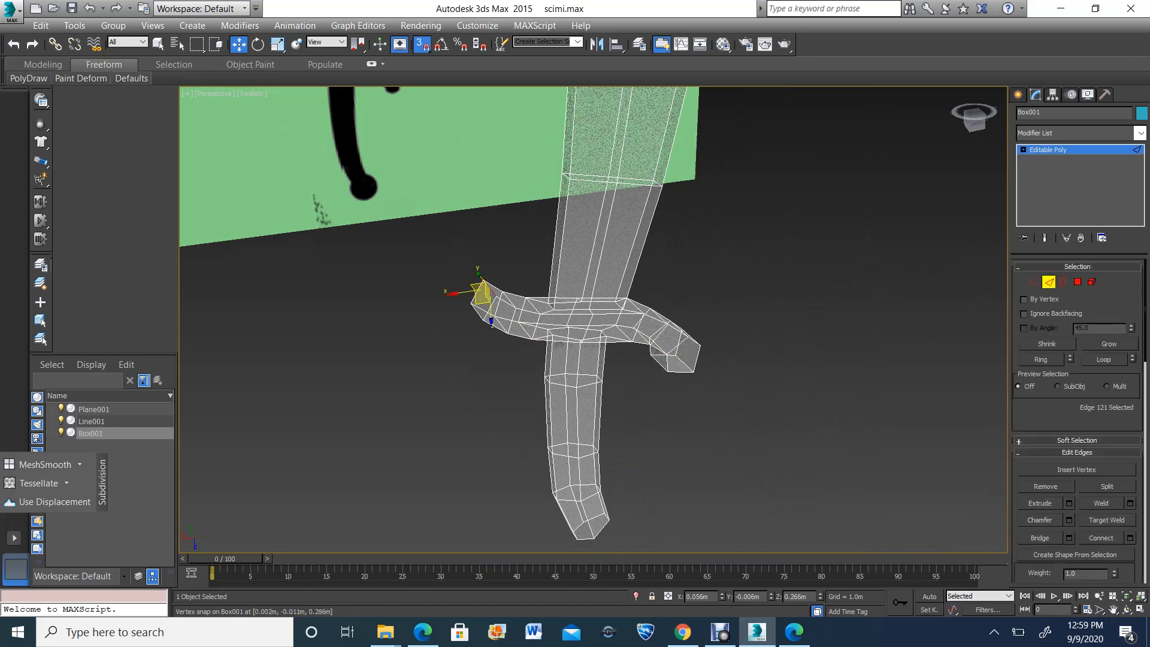
{"action": "left_click", "coordinate": [1141, 609]}
{"action": "left_click", "coordinate": [1126, 609]}
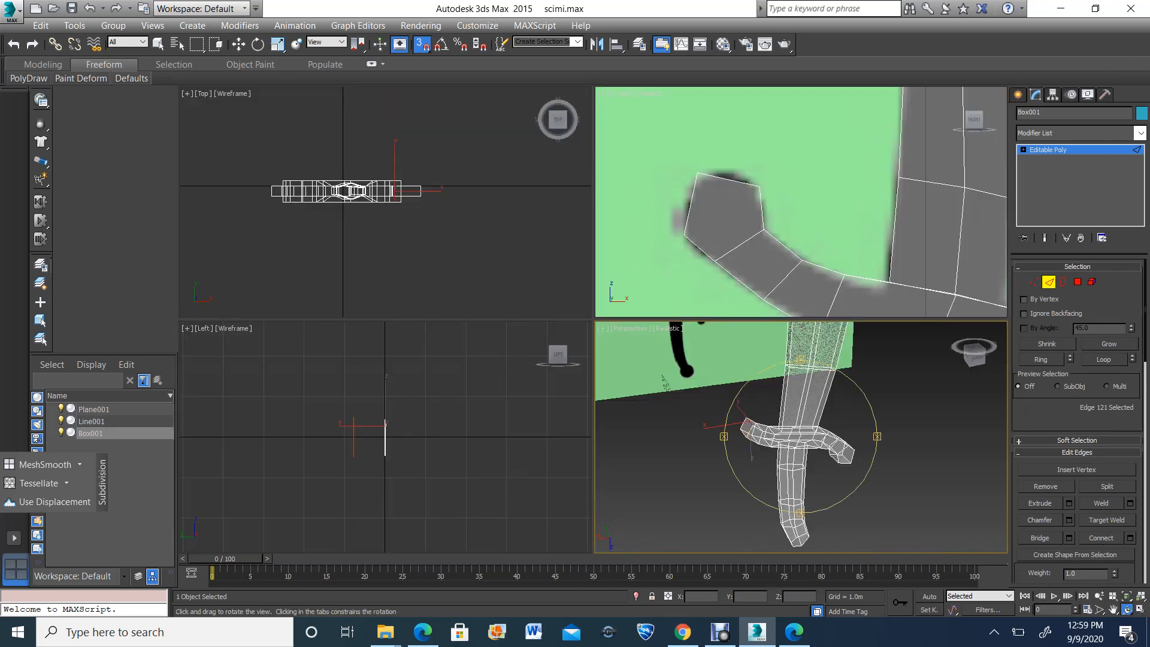
{"action": "right_click", "coordinate": [838, 383]}
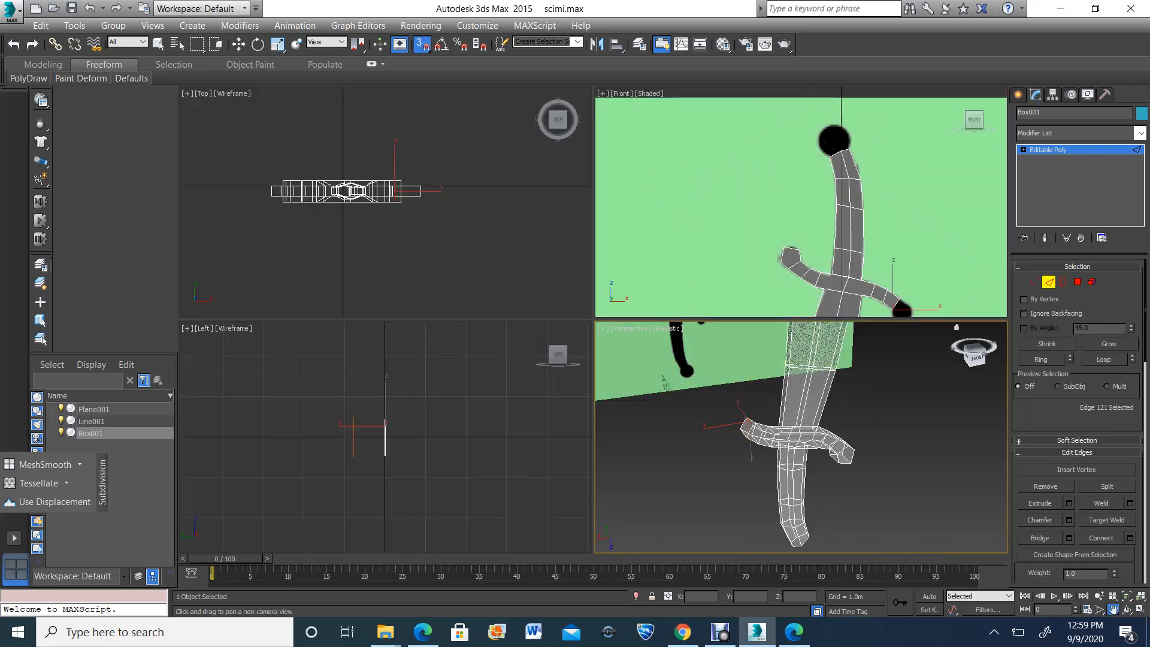
{"action": "middle_click_drag", "start_coordinate": [923, 263], "coordinate": [819, 173]}
{"action": "left_click", "coordinate": [1140, 610]}
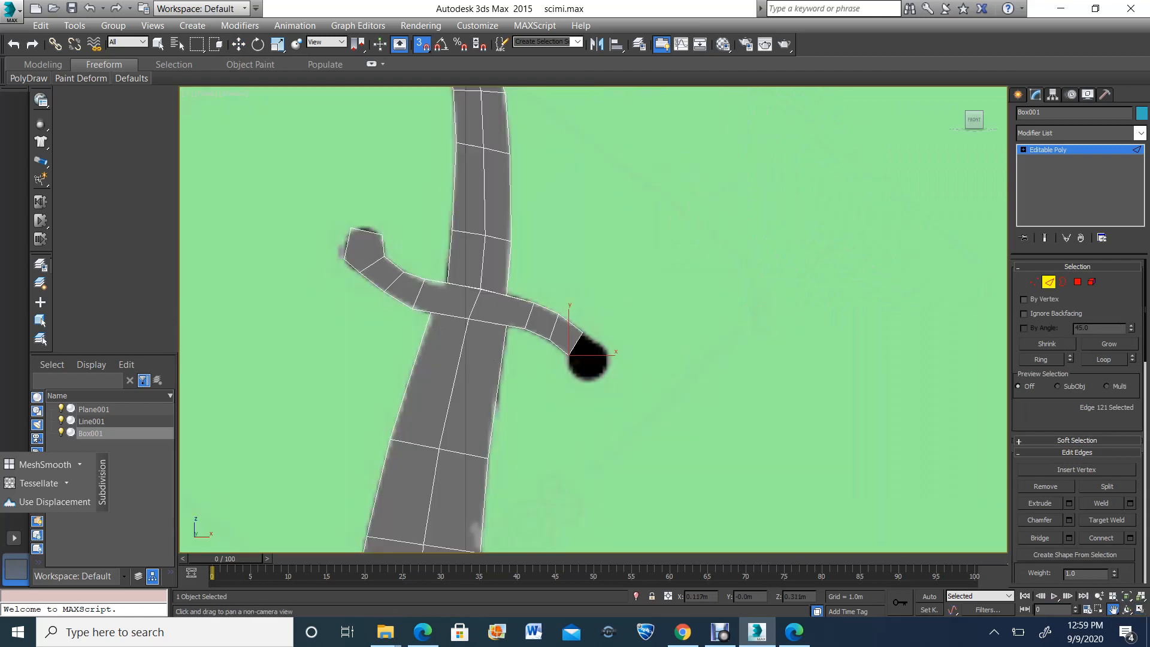
{"action": "left_click", "coordinate": [422, 44]}
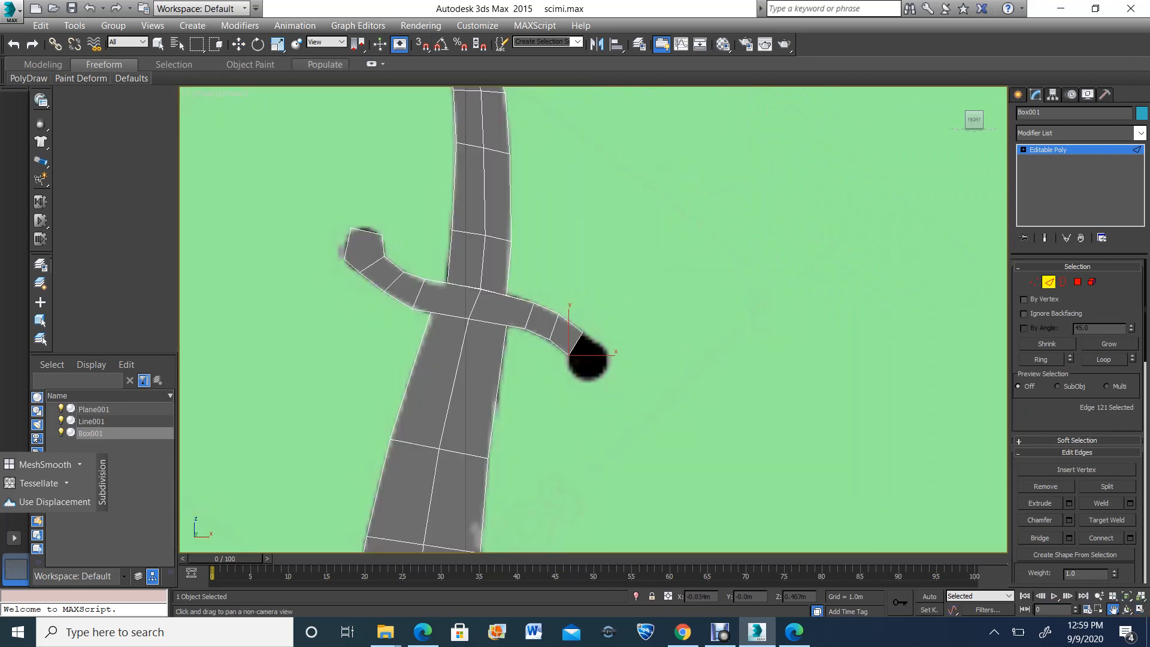
{"action": "left_click", "coordinate": [239, 45]}
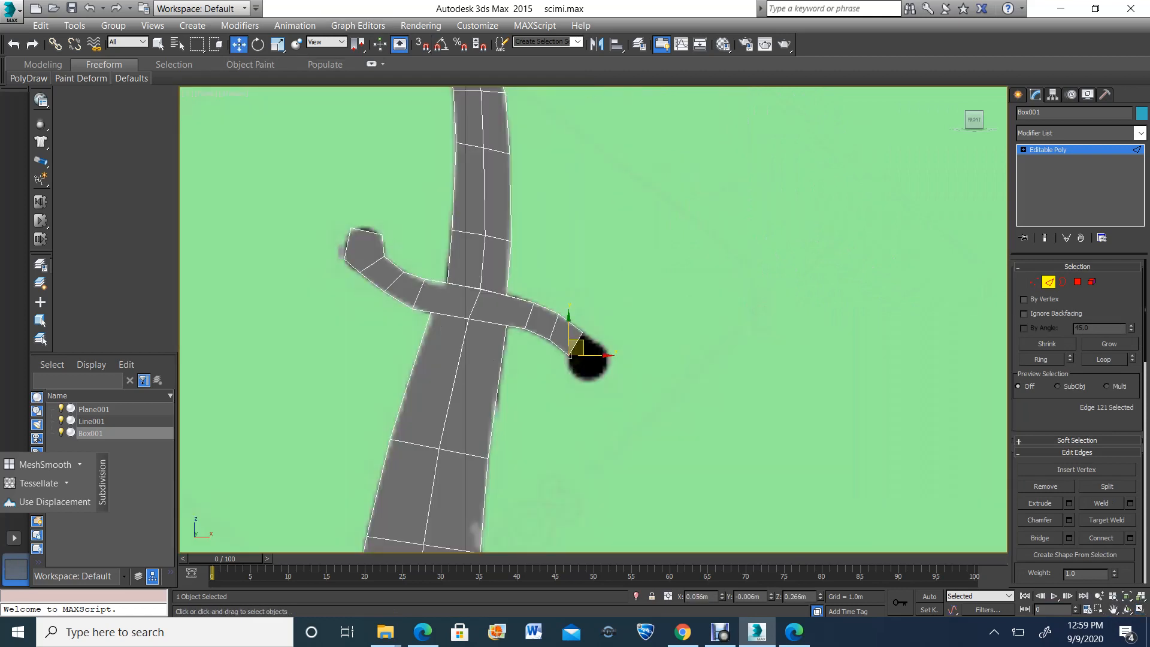
{"action": "scroll", "coordinate": [594, 403], "scroll_direction": "up", "scroll_amount": 5}
{"action": "left_click_drag", "start_coordinate": [515, 224], "coordinate": [598, 152], "text": "shift"}
{"action": "key", "text": "ctrl+z"}
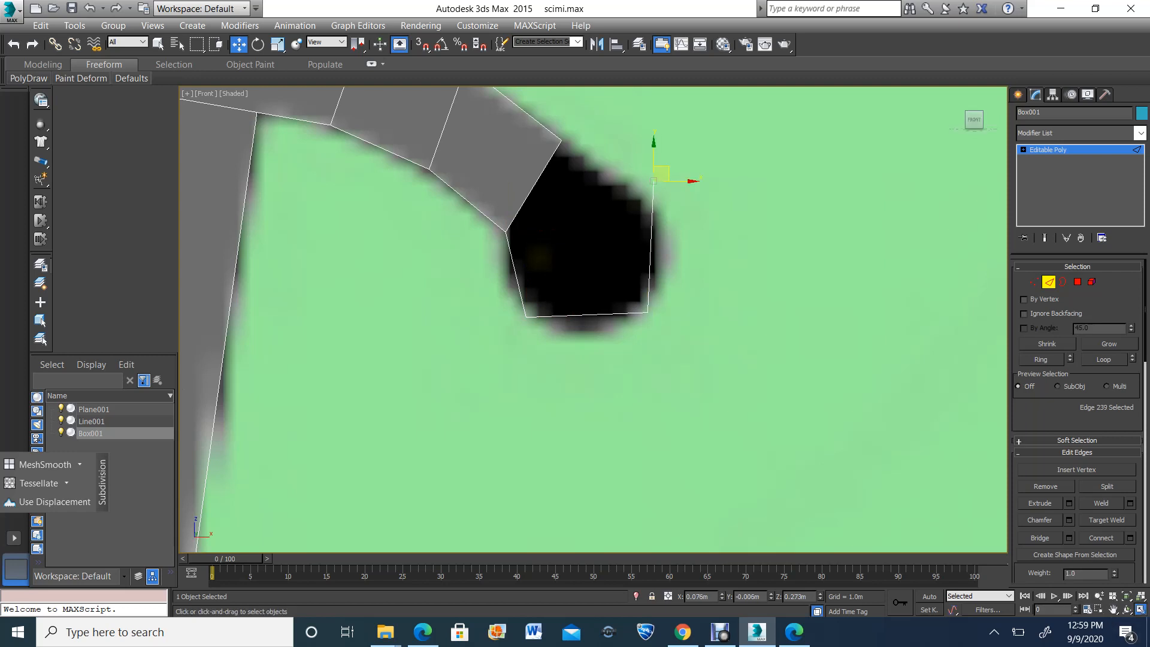
Turn vertex snapping on and extrude the strip's last edge onto the corner vertices of the guard's right tip
{"action": "left_click", "coordinate": [1141, 610]}
{"action": "left_click", "coordinate": [1127, 610]}
{"action": "left_click", "coordinate": [801, 437]}
{"action": "key", "text": "z"}
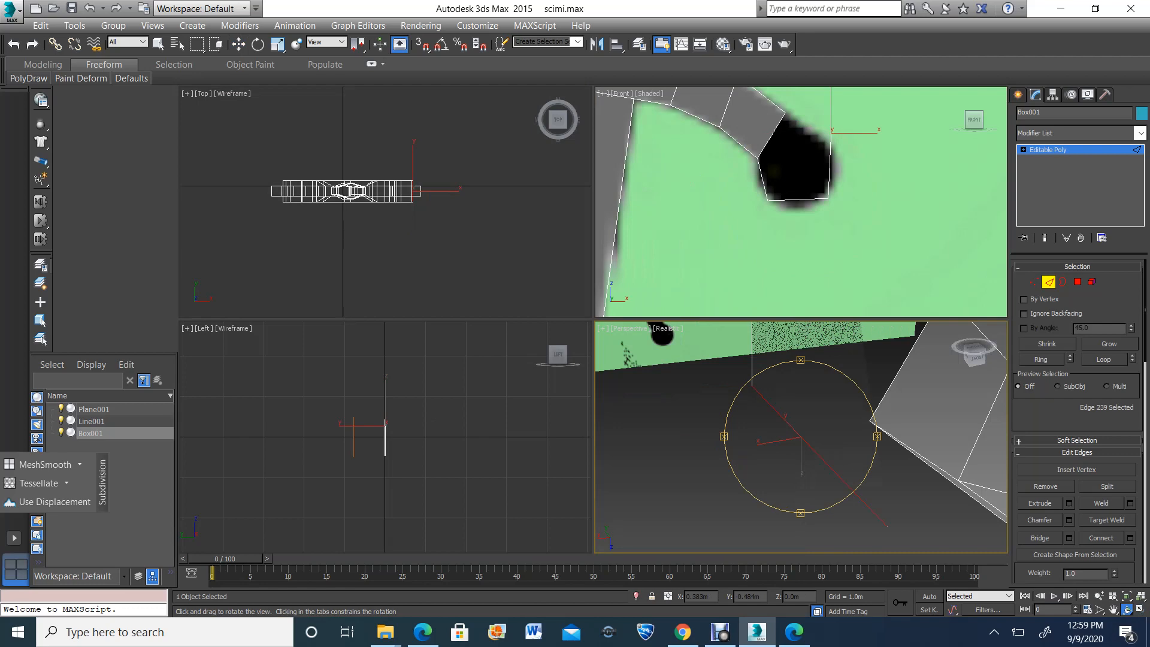
{"action": "scroll", "coordinate": [801, 437], "scroll_direction": "down", "scroll_amount": 8}
{"action": "left_click_drag", "start_coordinate": [801, 436], "coordinate": [801, 413]}
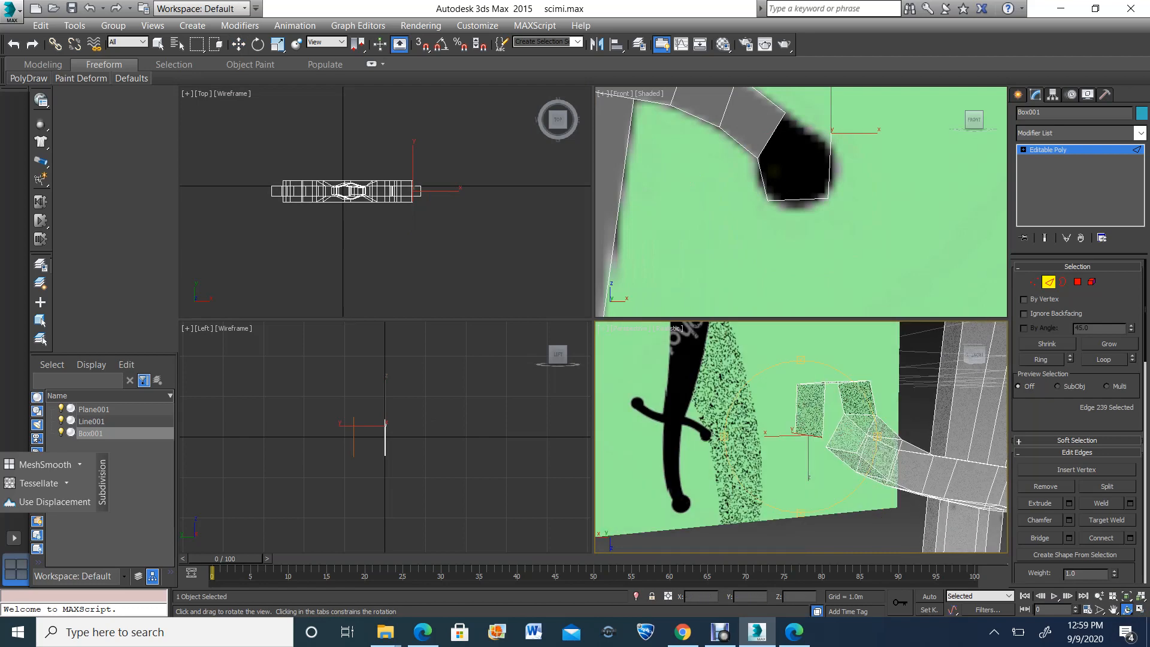
{"action": "key", "text": "s"}
{"action": "key", "text": "w"}
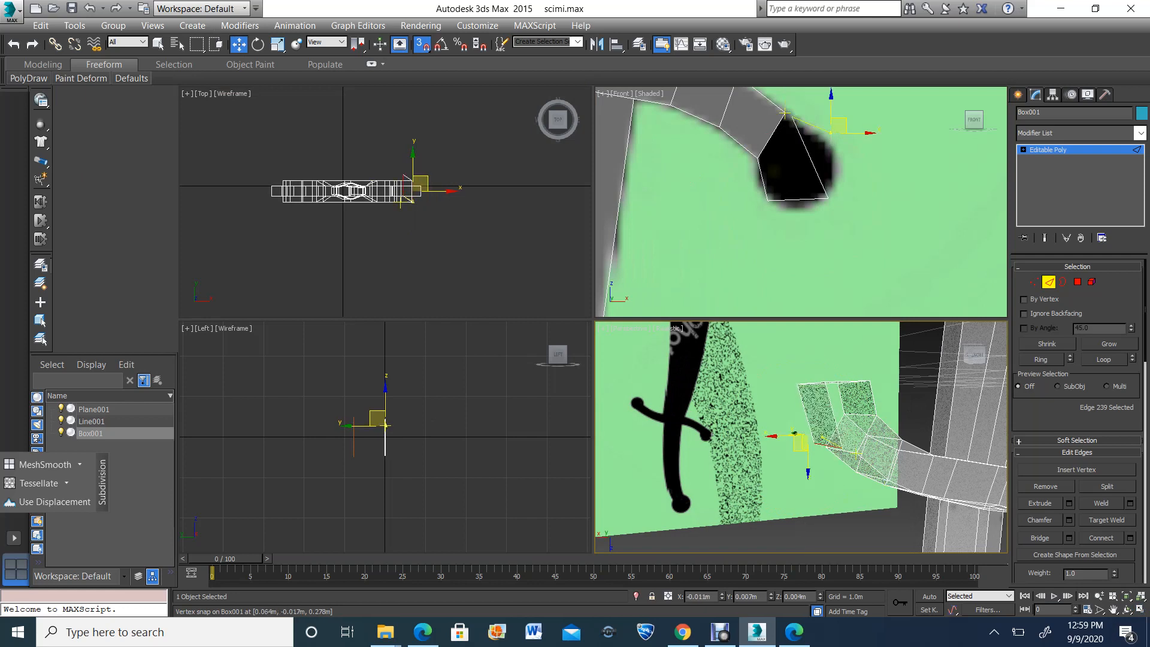
{"action": "middle_click_drag", "start_coordinate": [795, 432], "coordinate": [713, 414]}
{"action": "key", "text": "alt+w"}
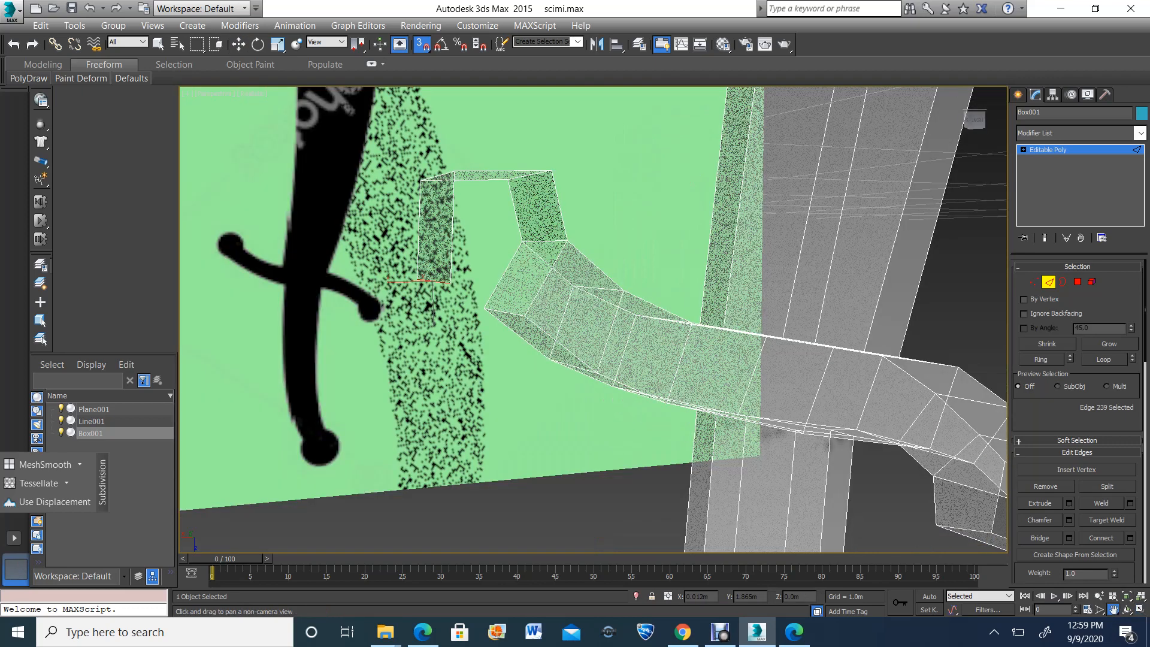
{"action": "key", "text": "w"}
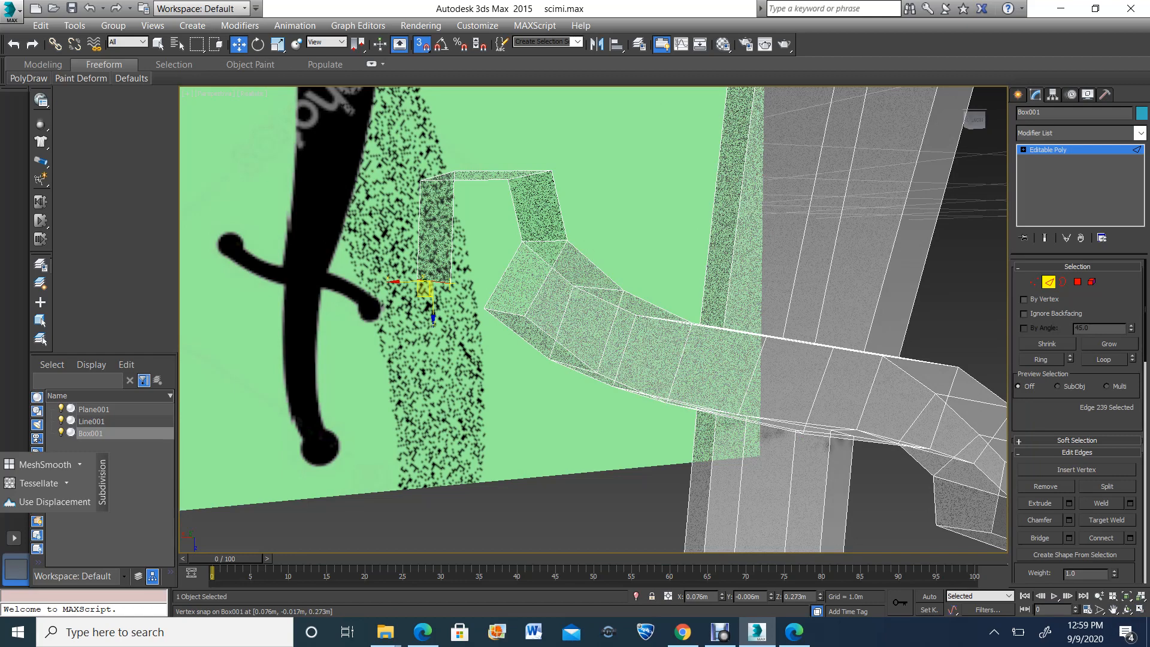
{"action": "left_click_drag", "start_coordinate": [420, 284], "coordinate": [486, 310], "text": "shift"}
{"action": "middle_click_drag", "start_coordinate": [489, 314], "coordinate": [488, 314], "text": "alt"}
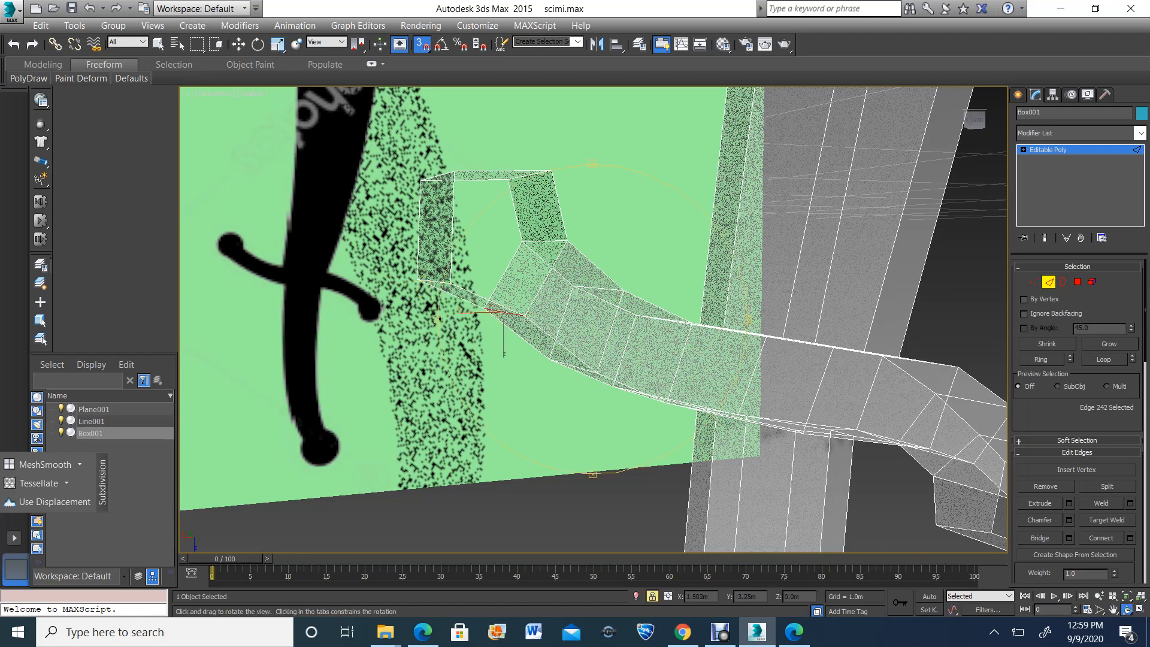
Raise the sword material's opacity to 100
{"action": "middle_click_drag", "start_coordinate": [469, 412], "coordinate": [517, 452], "text": "alt"}
{"action": "scroll", "coordinate": [516, 452], "scroll_direction": "down", "scroll_amount": 2}
{"action": "key", "text": "m"}
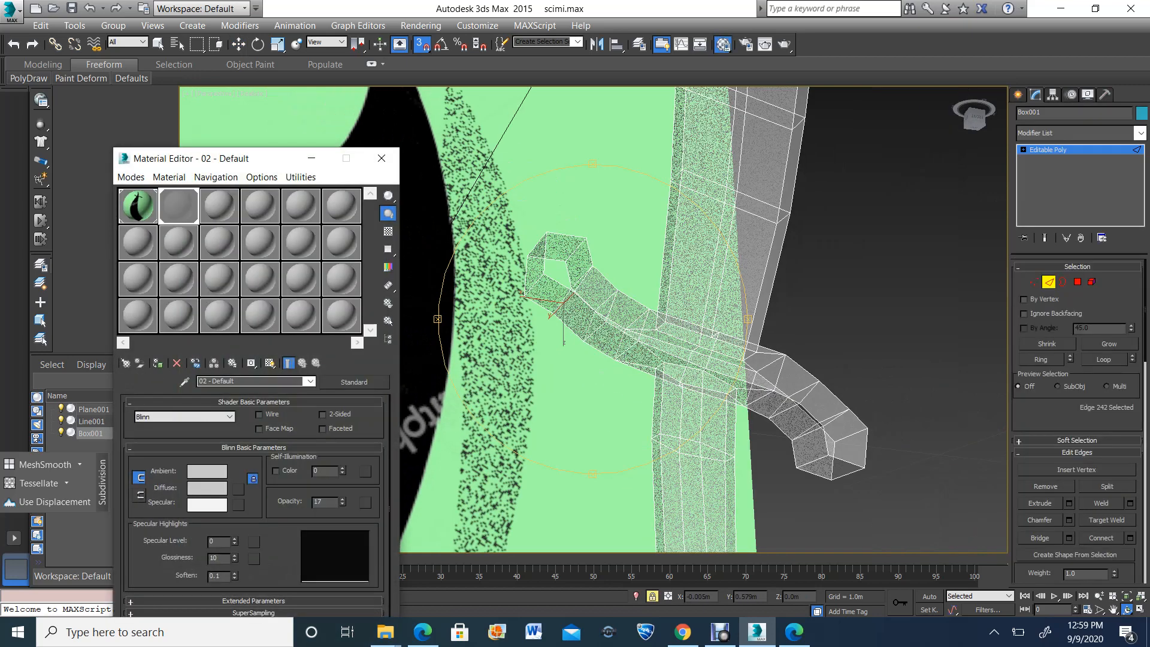
{"action": "left_click_drag", "start_coordinate": [342, 501], "coordinate": [343, 428]}
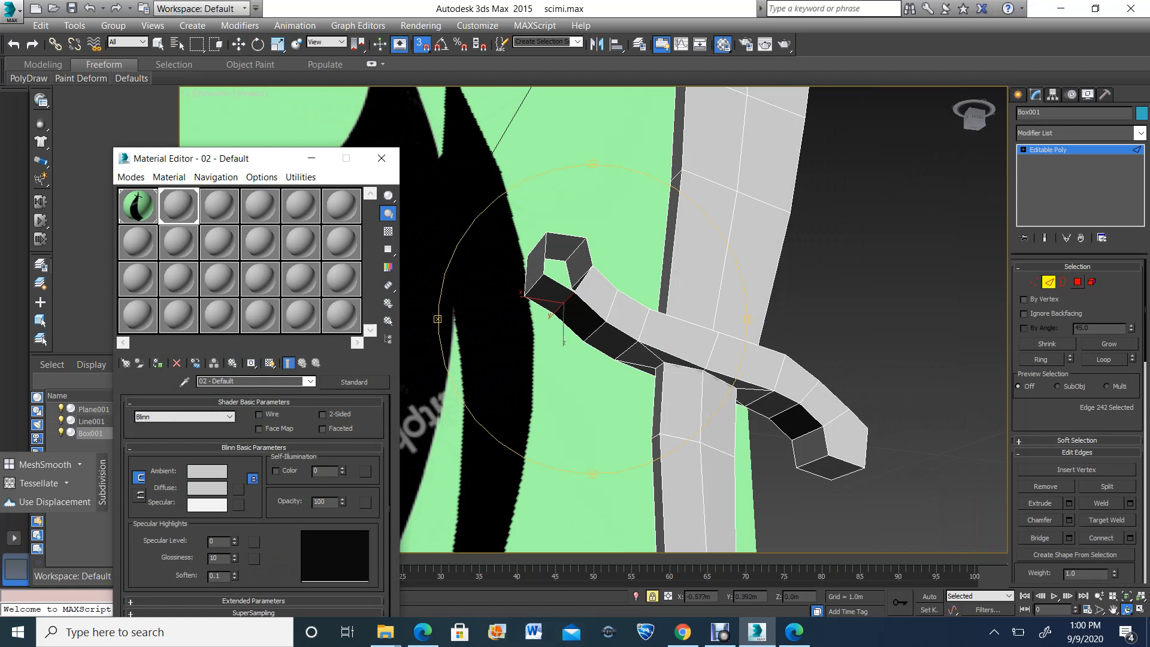
Select the open border around the guard's right round end to check whether the strip is joined to the tip
{"action": "key", "text": "3"}
{"action": "key", "text": "w"}
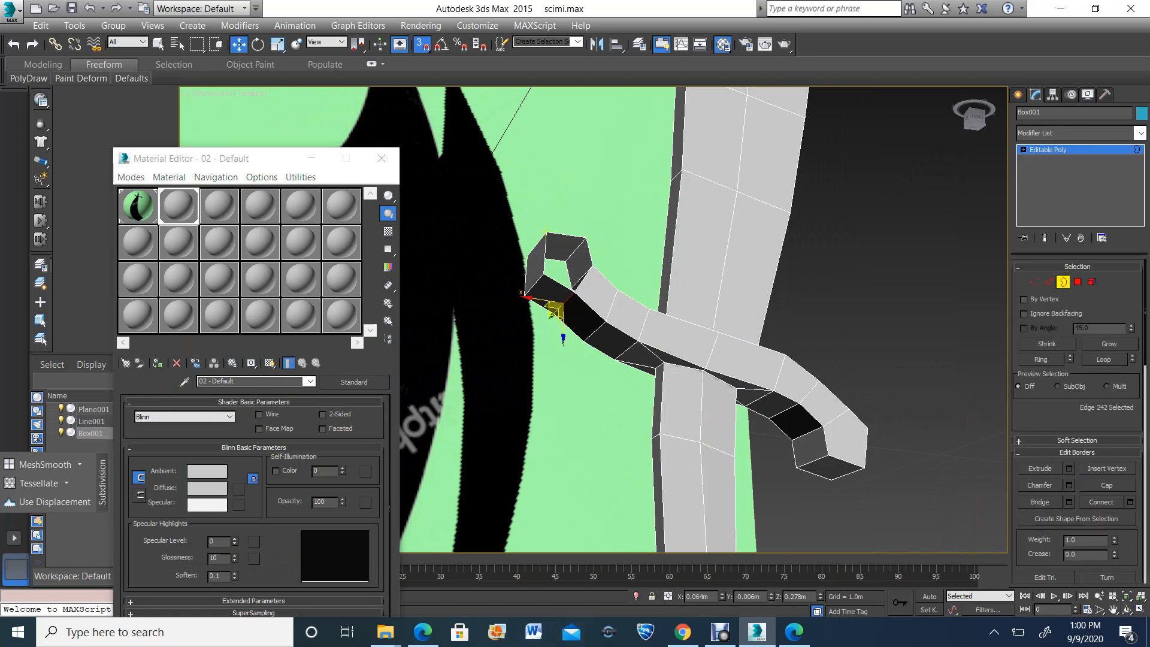
{"action": "left_click", "coordinate": [546, 233]}
{"action": "left_click", "coordinate": [599, 240]}
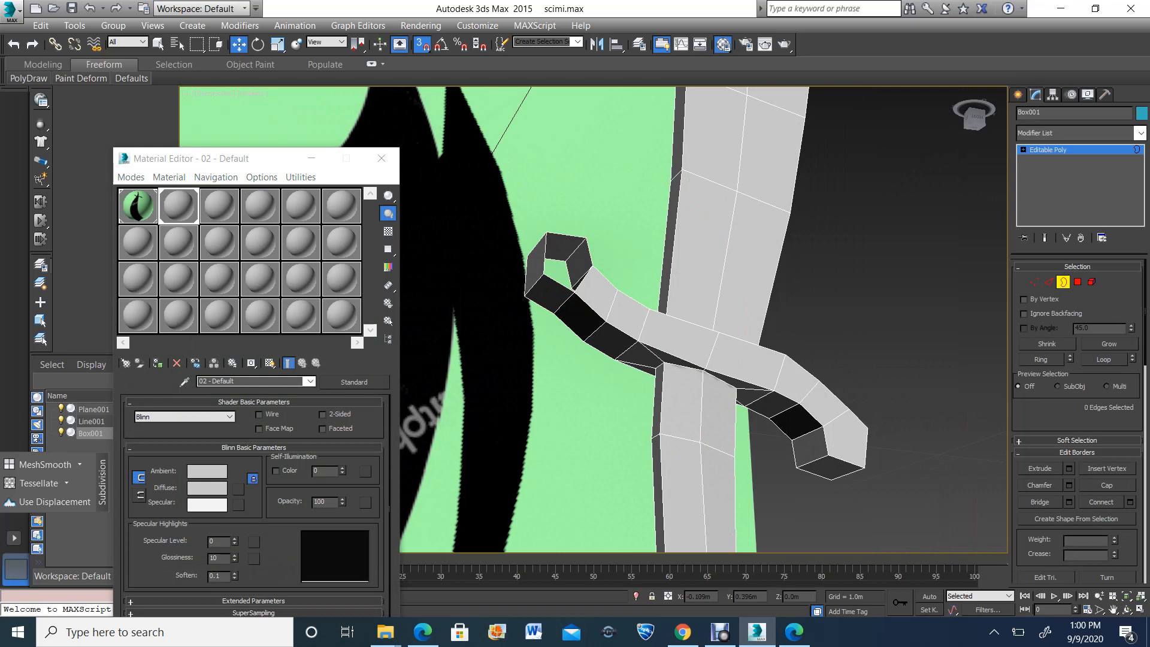
{"action": "left_click", "coordinate": [546, 234]}
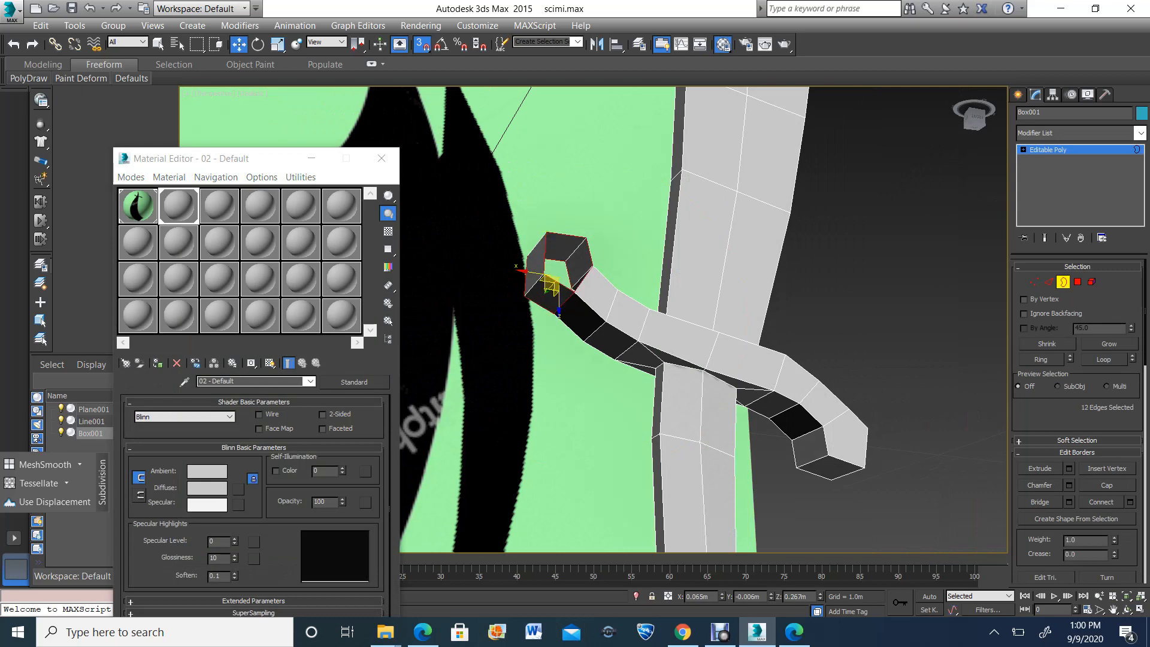
Weld both pairs of overlapping vertices where the extruded strip meets the corner of the guard's right tip
{"action": "left_click", "coordinate": [1128, 609]}
{"action": "left_click_drag", "start_coordinate": [557, 335], "coordinate": [599, 302]}
{"action": "key", "text": "z"}
{"action": "key", "text": "1"}
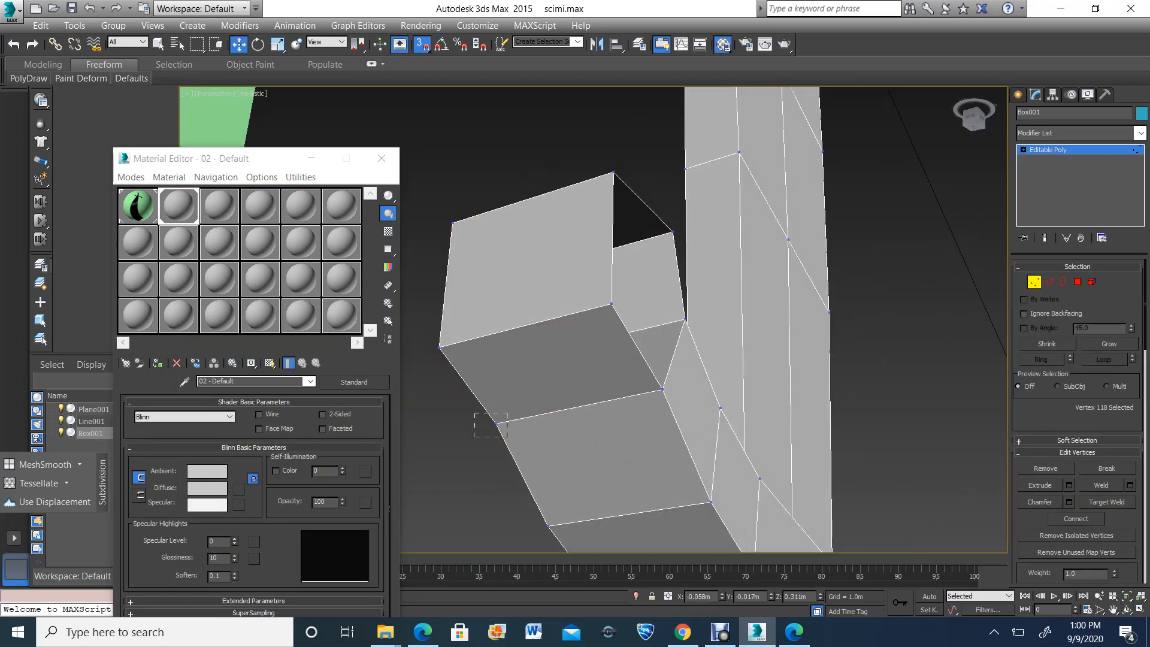
{"action": "left_click_drag", "start_coordinate": [474, 413], "coordinate": [507, 438]}
{"action": "left_click", "coordinate": [1101, 485]}
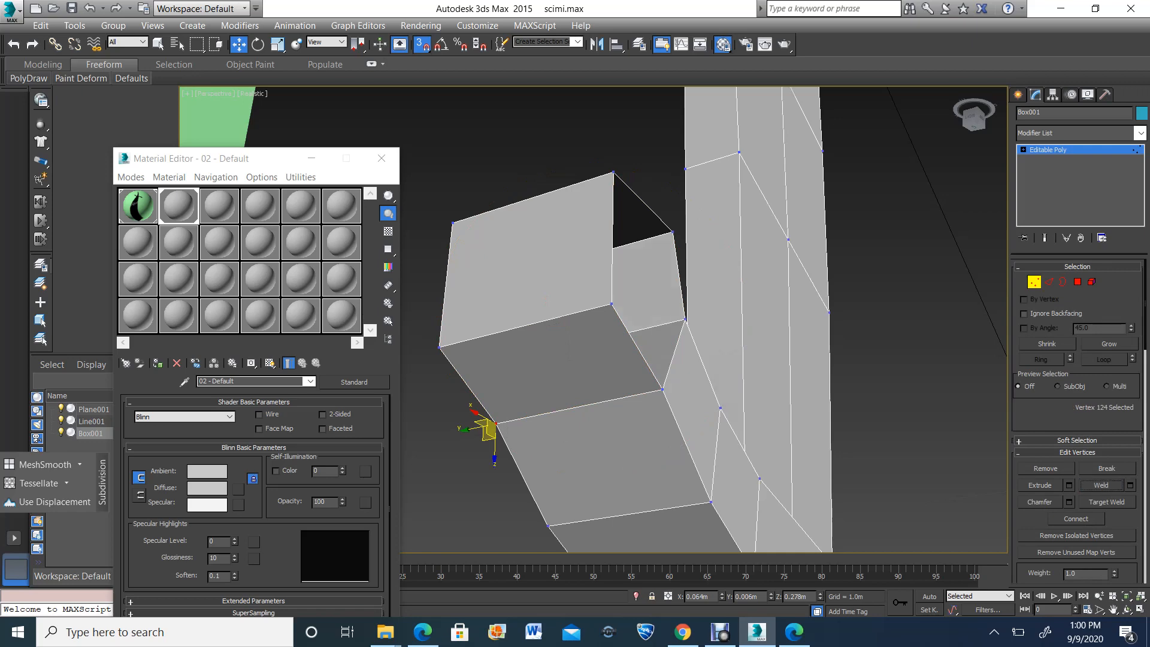
{"action": "left_click_drag", "start_coordinate": [680, 368], "coordinate": [649, 405]}
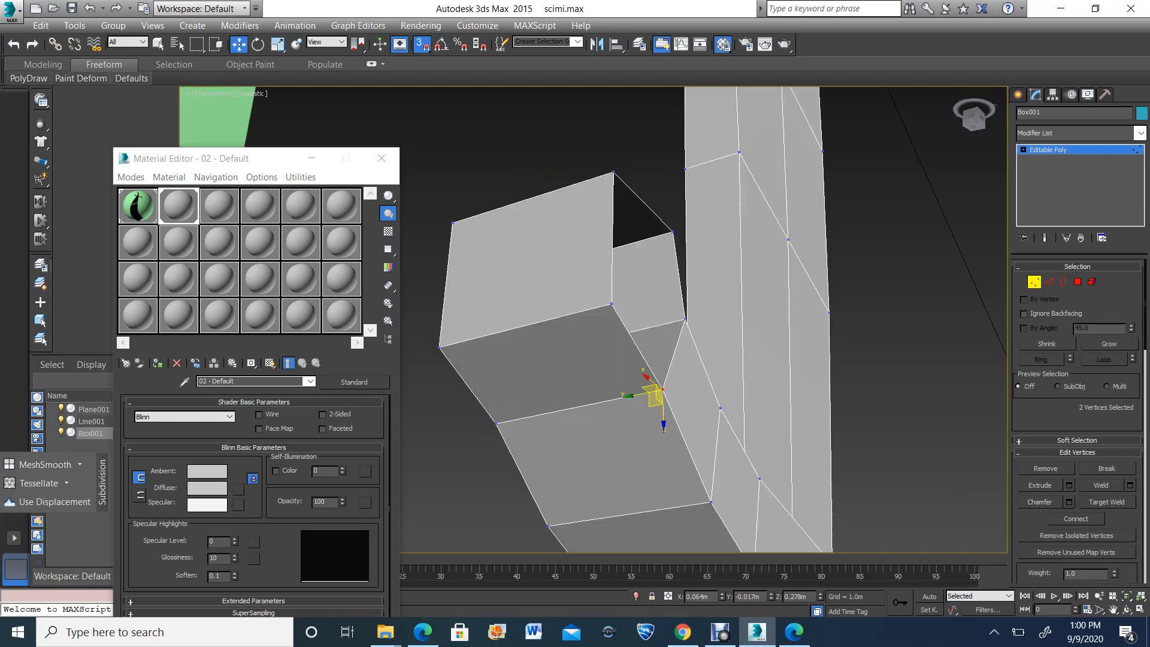
{"action": "left_click", "coordinate": [1101, 485]}
Cap the open border on the first side of the guard's right round end
{"action": "left_click", "coordinate": [1063, 282]}
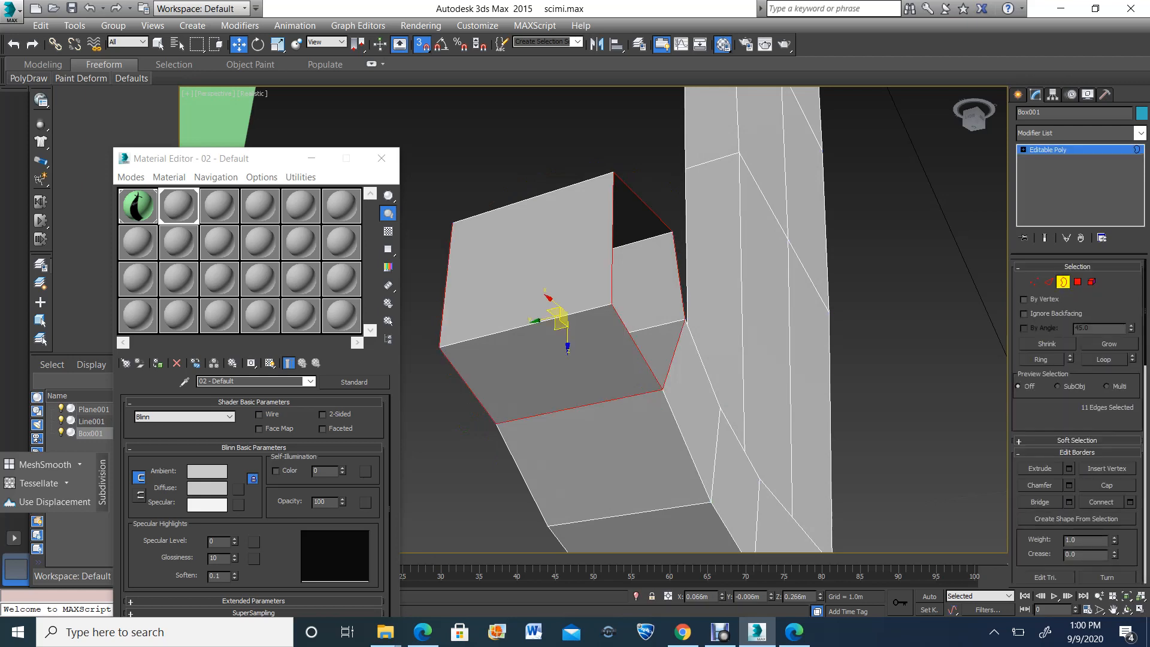
{"action": "left_click", "coordinate": [515, 162]}
{"action": "left_click", "coordinate": [614, 240]}
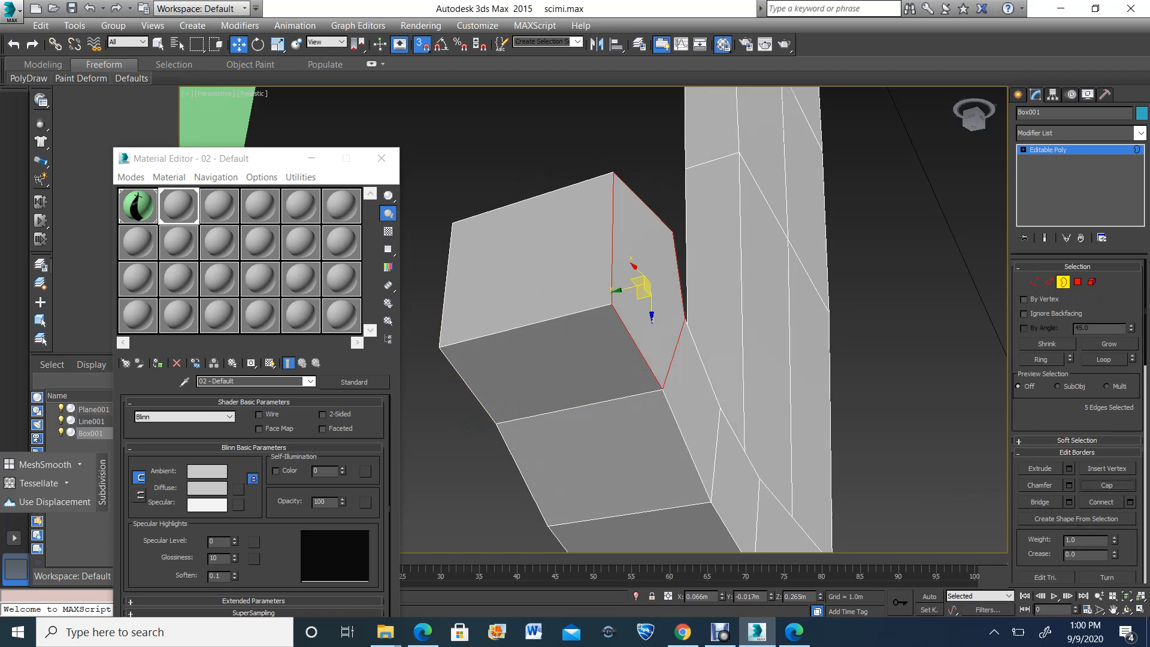
Cap the remaining open border on the opposite side of the guard's right round end
{"action": "key", "text": "z"}
{"action": "left_click", "coordinate": [1127, 610]}
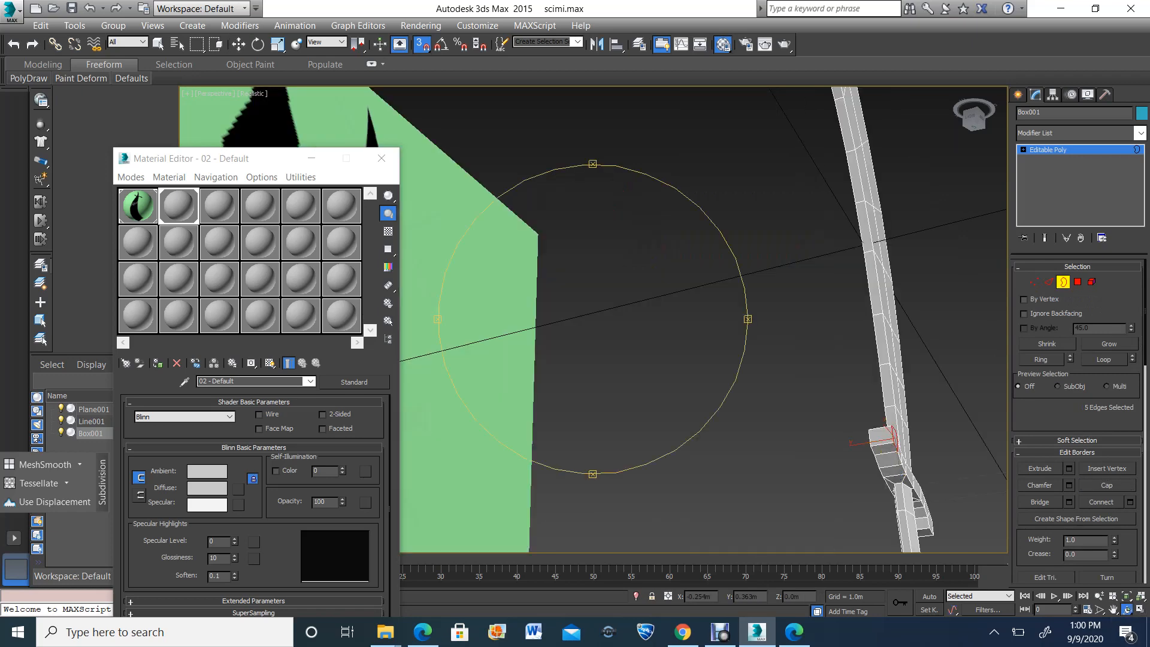
{"action": "left_click_drag", "start_coordinate": [629, 299], "coordinate": [694, 336]}
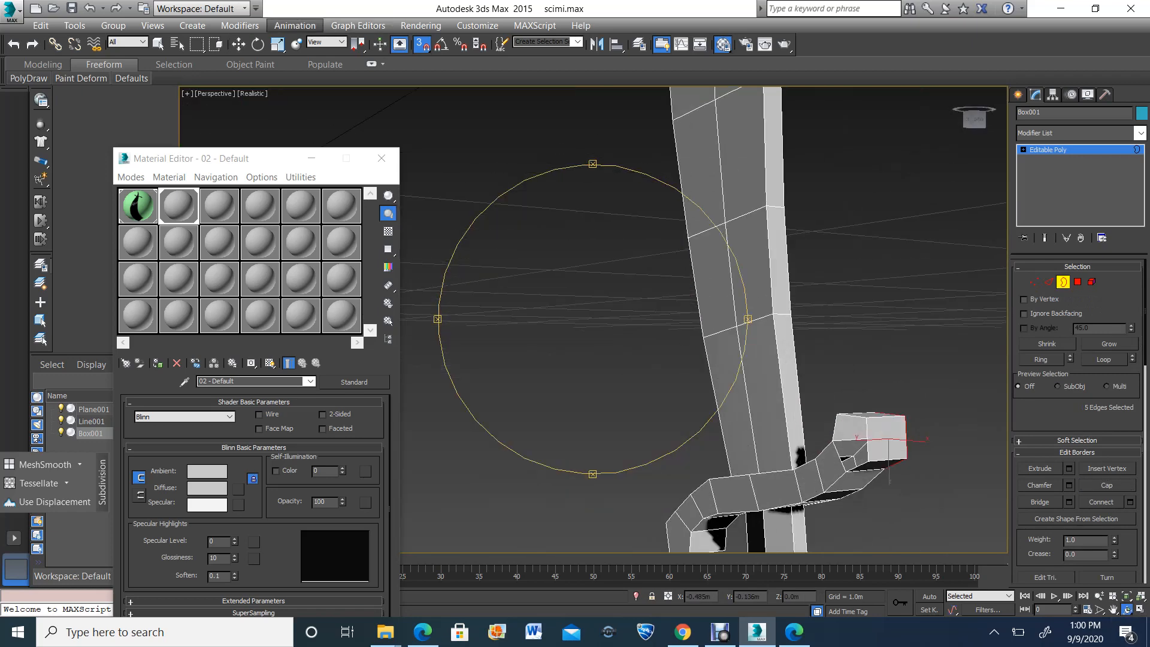
{"action": "left_click", "coordinate": [239, 44]}
{"action": "left_click", "coordinate": [867, 419]}
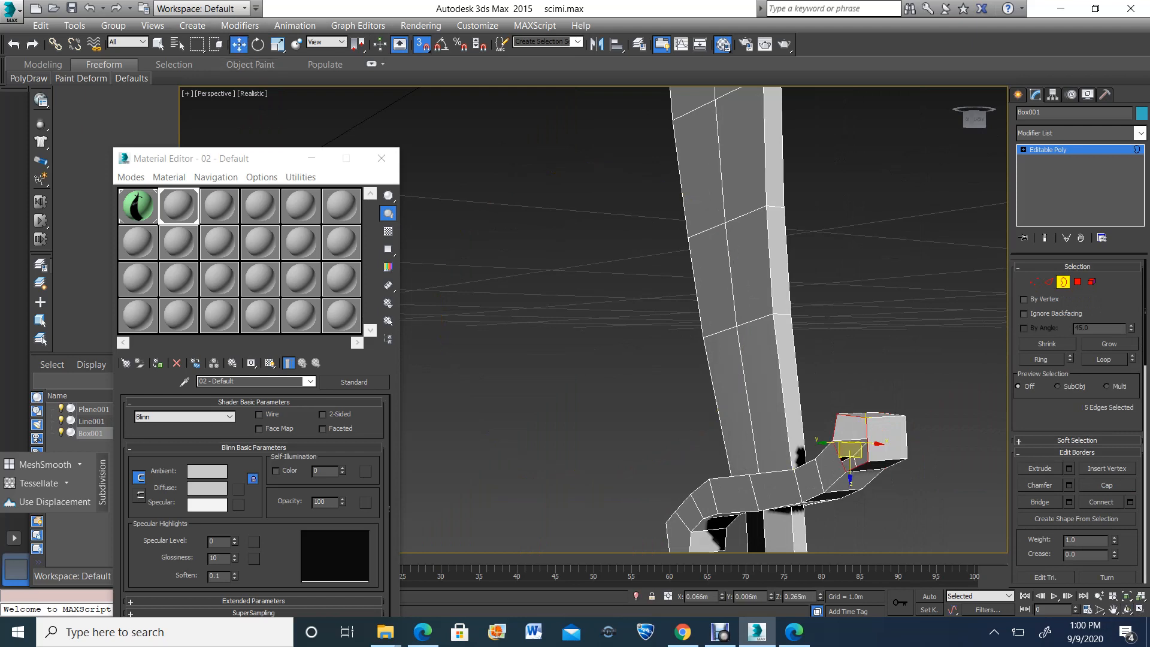
{"action": "left_click", "coordinate": [1107, 485]}
Examine the whole sword in perspective, and compare the guard, blade and handle end with the reference in the front view
{"action": "scroll", "coordinate": [738, 338], "scroll_direction": "down", "scroll_amount": 5}
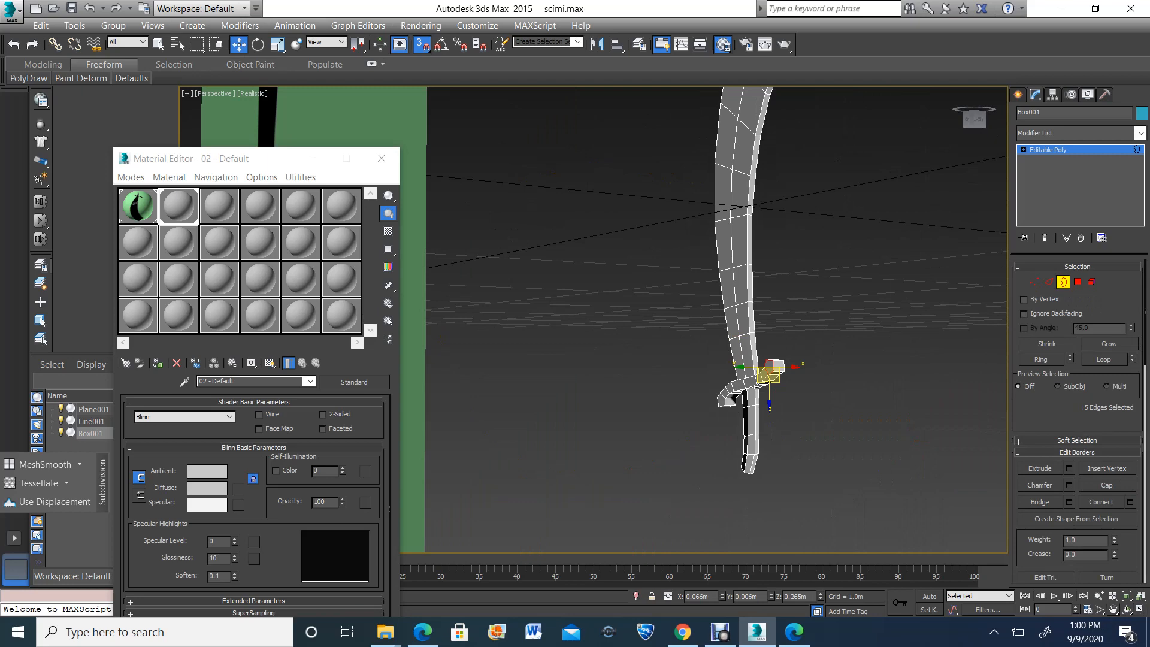
{"action": "left_click", "coordinate": [1127, 609]}
{"action": "left_click_drag", "start_coordinate": [605, 354], "coordinate": [484, 361]}
{"action": "scroll", "coordinate": [680, 353], "scroll_direction": "down", "scroll_amount": 5}
{"action": "left_click", "coordinate": [1113, 609]}
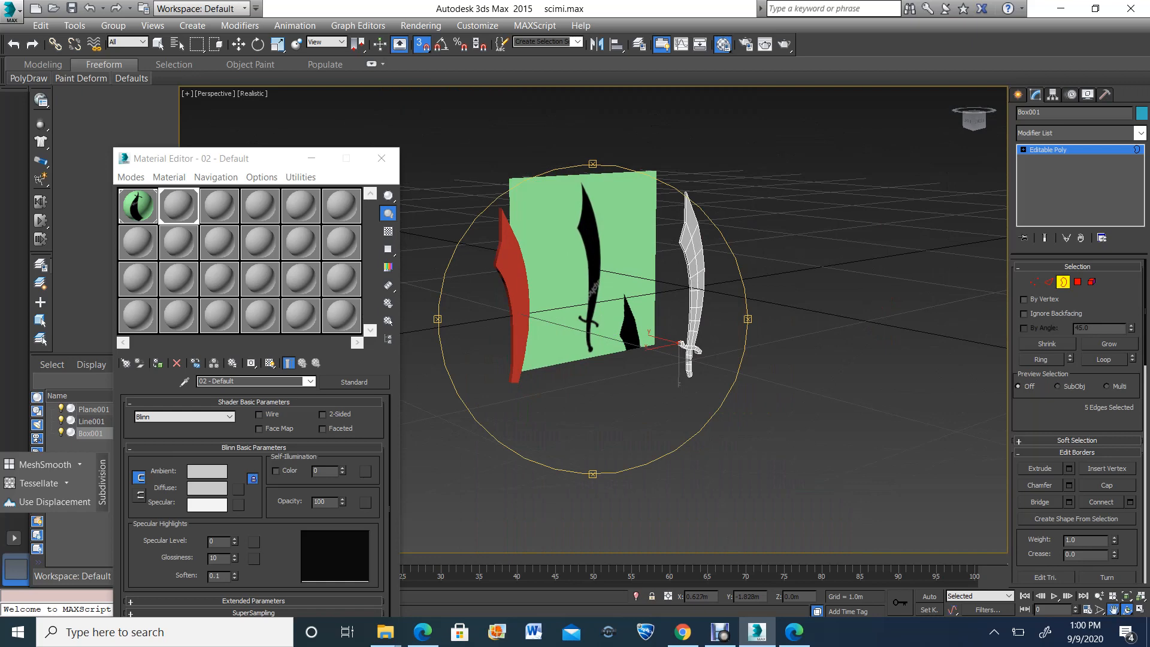
{"action": "left_click", "coordinate": [1141, 610]}
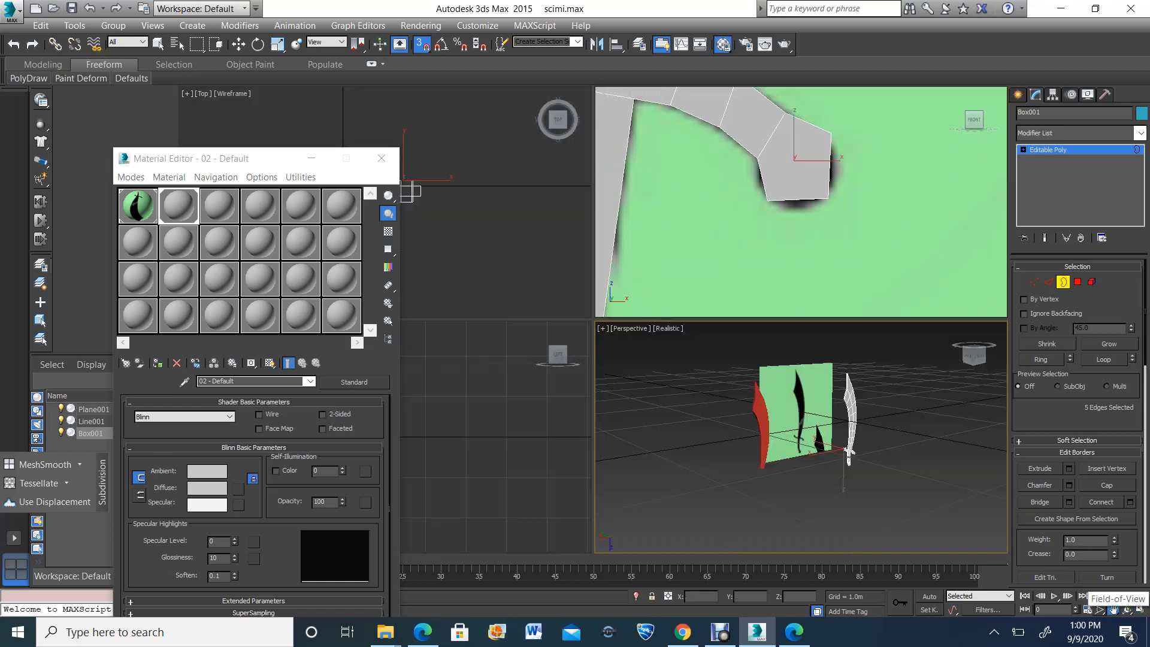
{"action": "left_click", "coordinate": [1100, 609]}
{"action": "scroll", "coordinate": [790, 231], "scroll_direction": "down", "scroll_amount": 5}
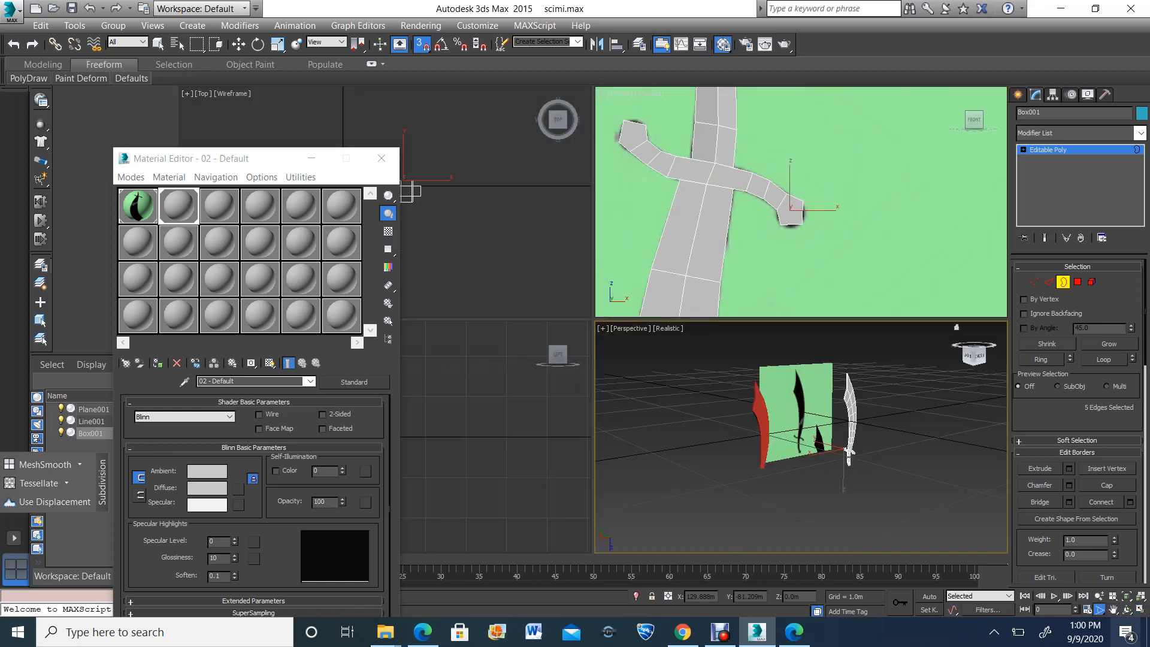
{"action": "left_click", "coordinate": [1114, 610]}
{"action": "scroll", "coordinate": [789, 174], "scroll_direction": "down", "scroll_amount": 5}
{"action": "left_click_drag", "start_coordinate": [839, 264], "coordinate": [823, 134]}
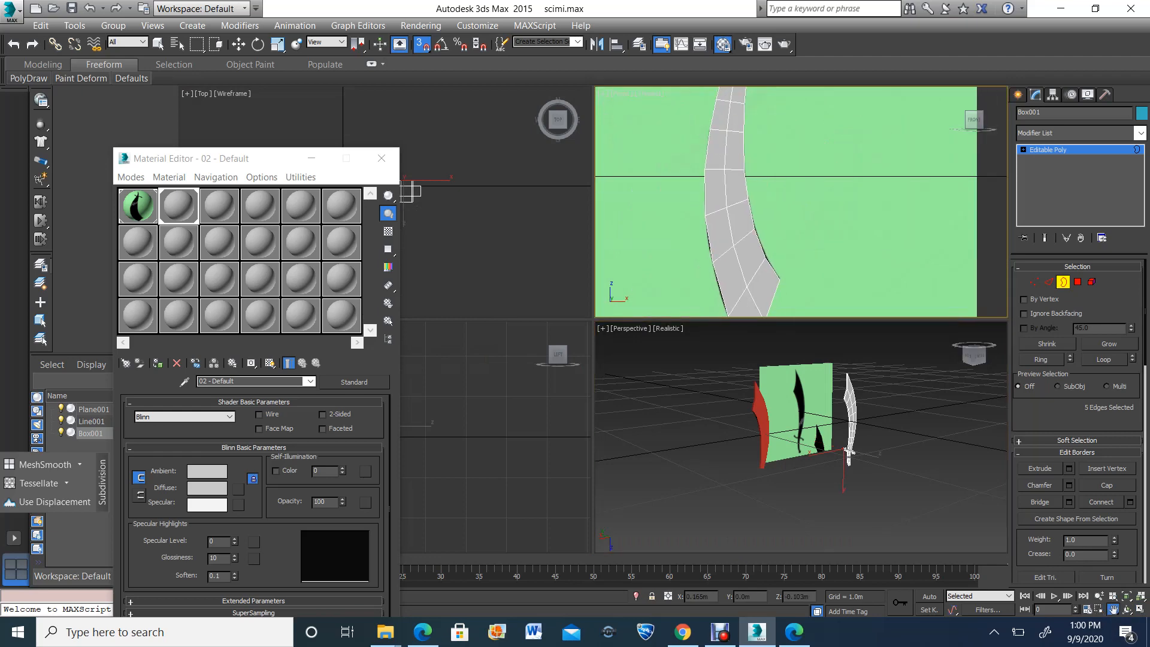
{"action": "scroll", "coordinate": [823, 222], "scroll_direction": "down", "scroll_amount": 3}
{"action": "left_click_drag", "start_coordinate": [826, 232], "coordinate": [791, 163]}
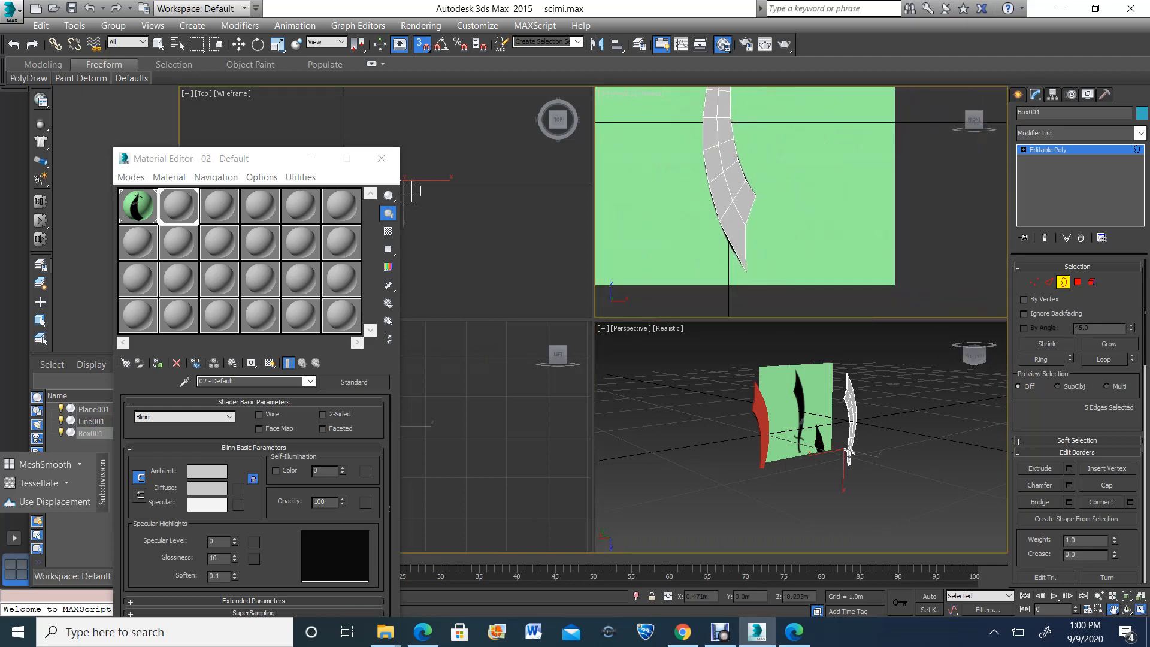
{"action": "left_click", "coordinate": [1141, 609]}
{"action": "scroll", "coordinate": [632, 96], "scroll_direction": "up", "scroll_amount": 10}
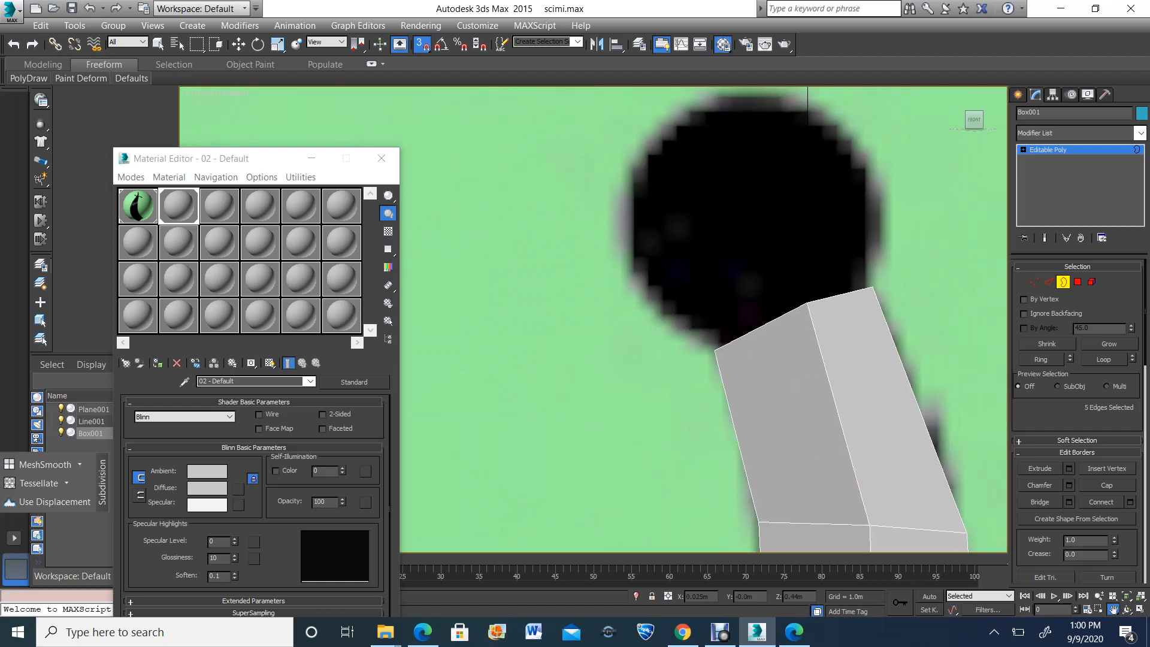
{"action": "left_click", "coordinate": [1078, 283]}
{"action": "left_click", "coordinate": [1049, 282]}
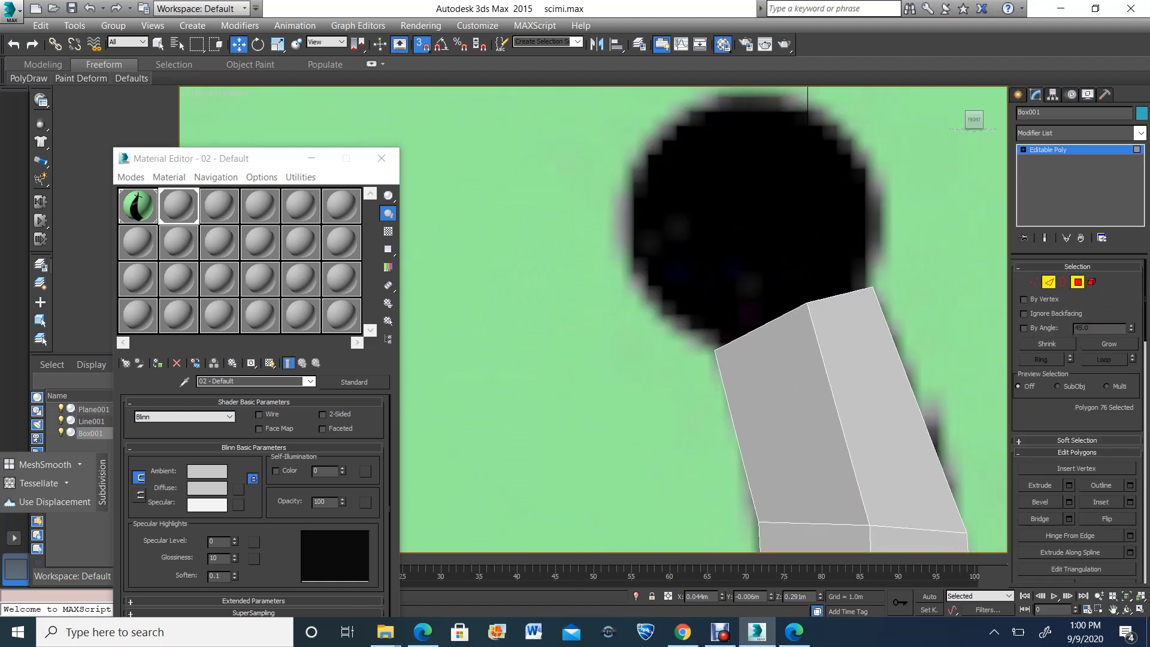
{"action": "scroll", "coordinate": [732, 269], "scroll_direction": "down", "scroll_amount": 5}
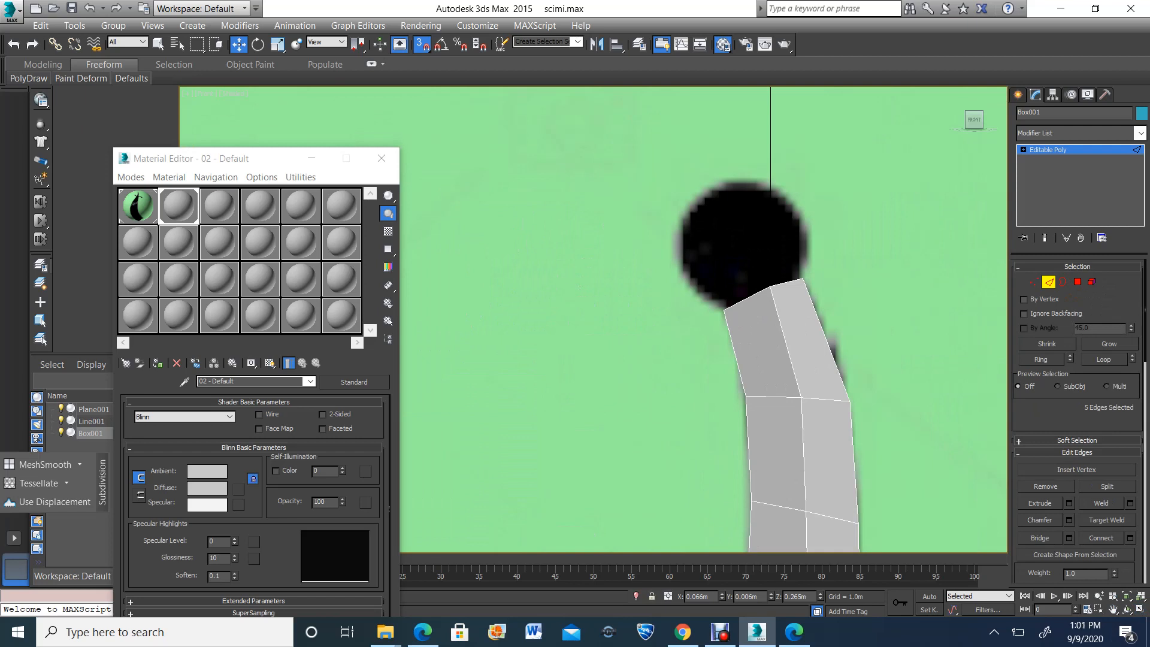
{"action": "left_click", "coordinate": [671, 264]}
{"action": "left_click_drag", "start_coordinate": [842, 323], "coordinate": [843, 324]}
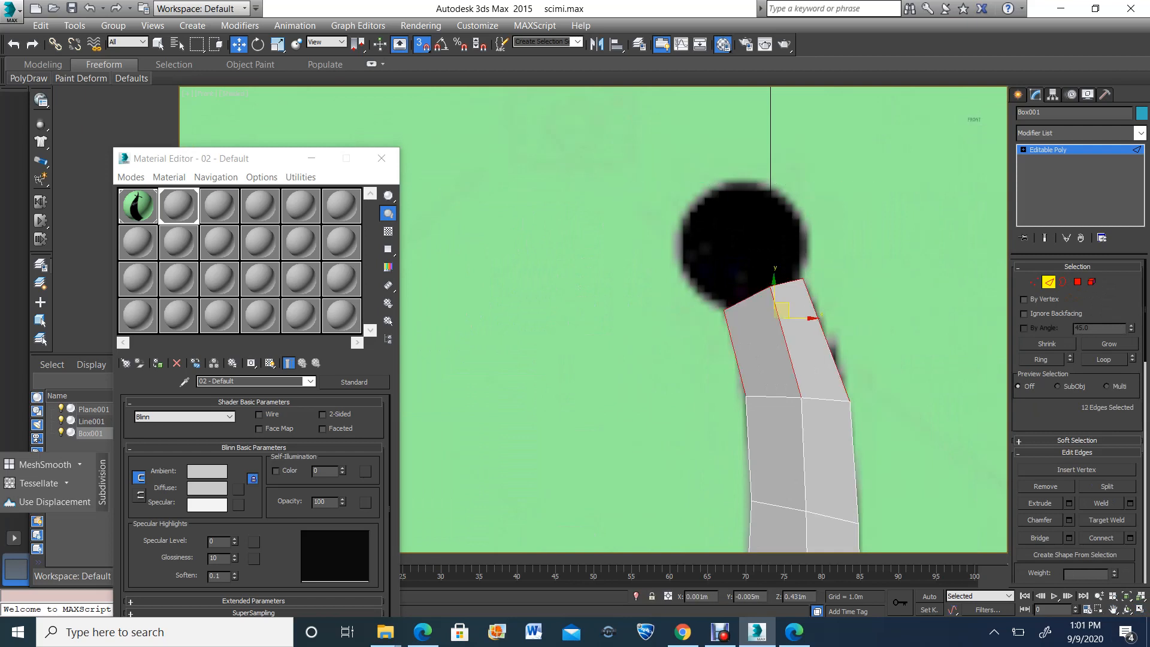
{"action": "left_click_drag", "start_coordinate": [912, 421], "coordinate": [781, 360], "text": "alt"}
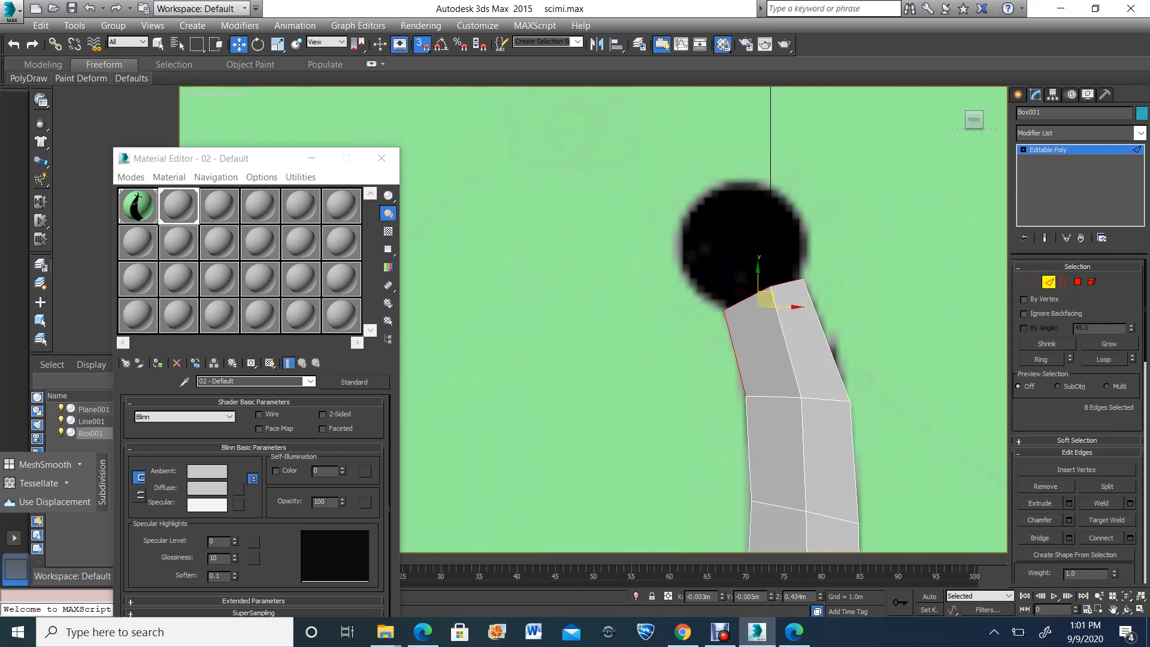
{"action": "left_click", "coordinate": [887, 133]}
{"action": "left_click", "coordinate": [1078, 281]}
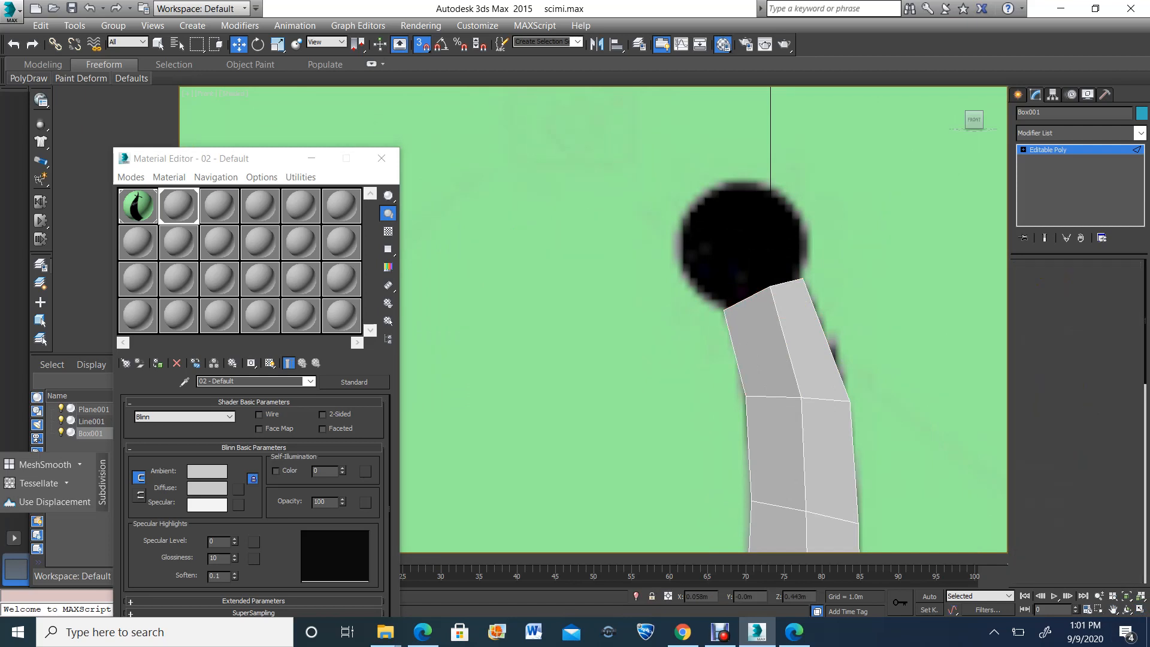
{"action": "left_click_drag", "start_coordinate": [847, 192], "coordinate": [606, 338]}
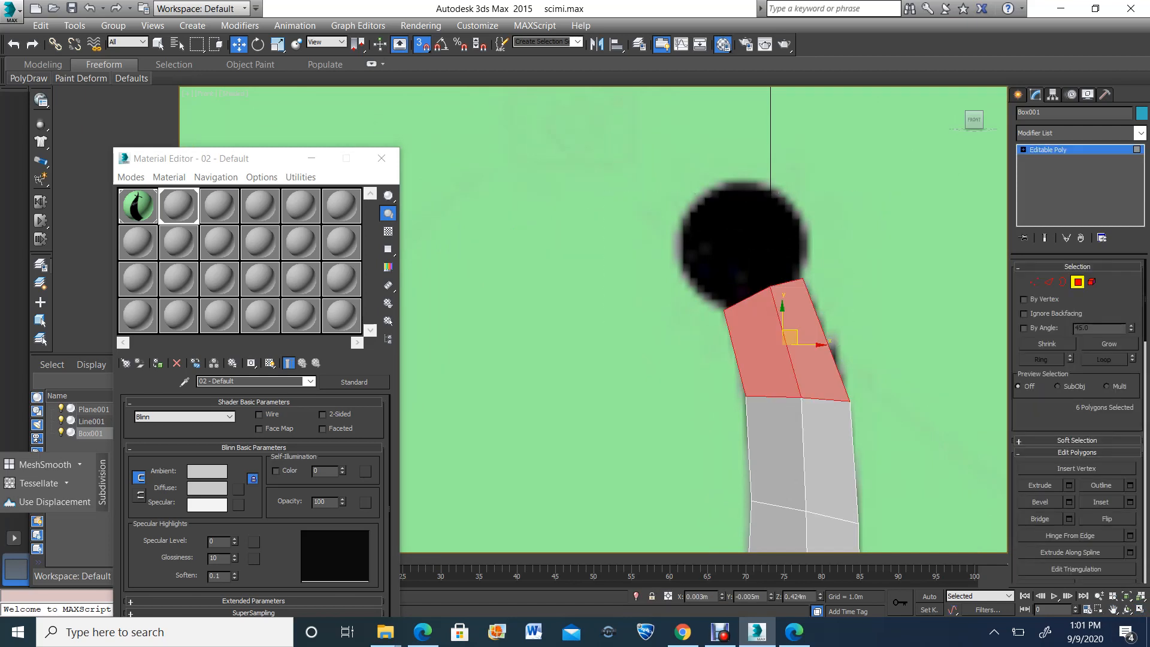
{"action": "left_click_drag", "start_coordinate": [692, 336], "coordinate": [690, 336]}
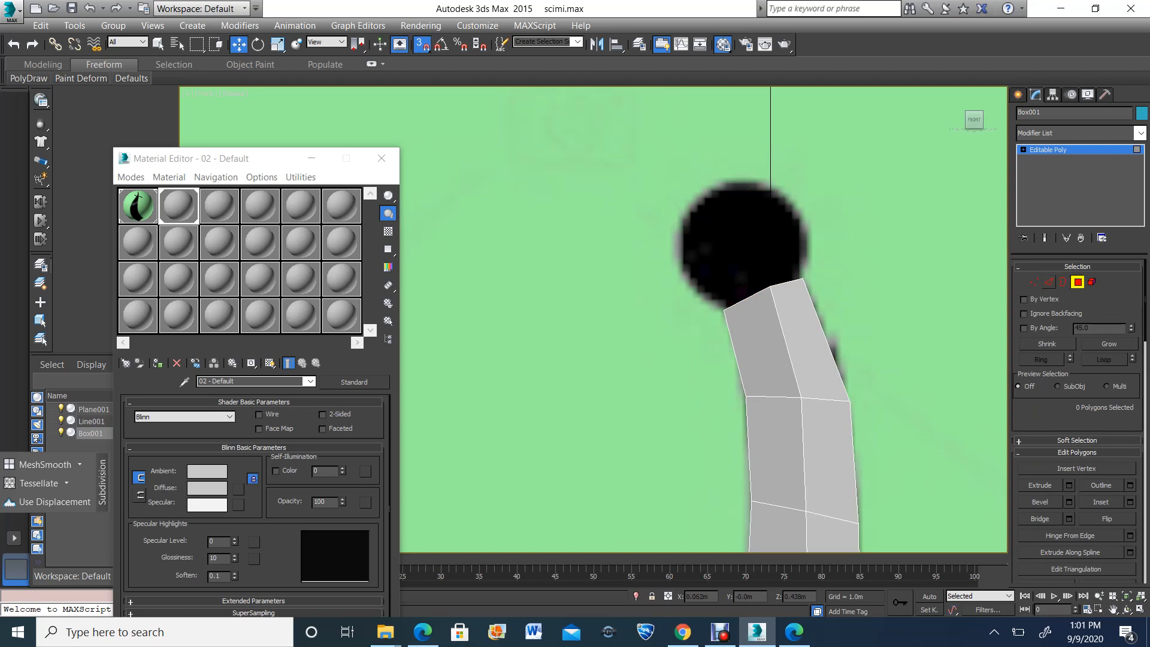
{"action": "left_click", "coordinate": [1049, 281]}
{"action": "left_click_drag", "start_coordinate": [831, 194], "coordinate": [585, 315]}
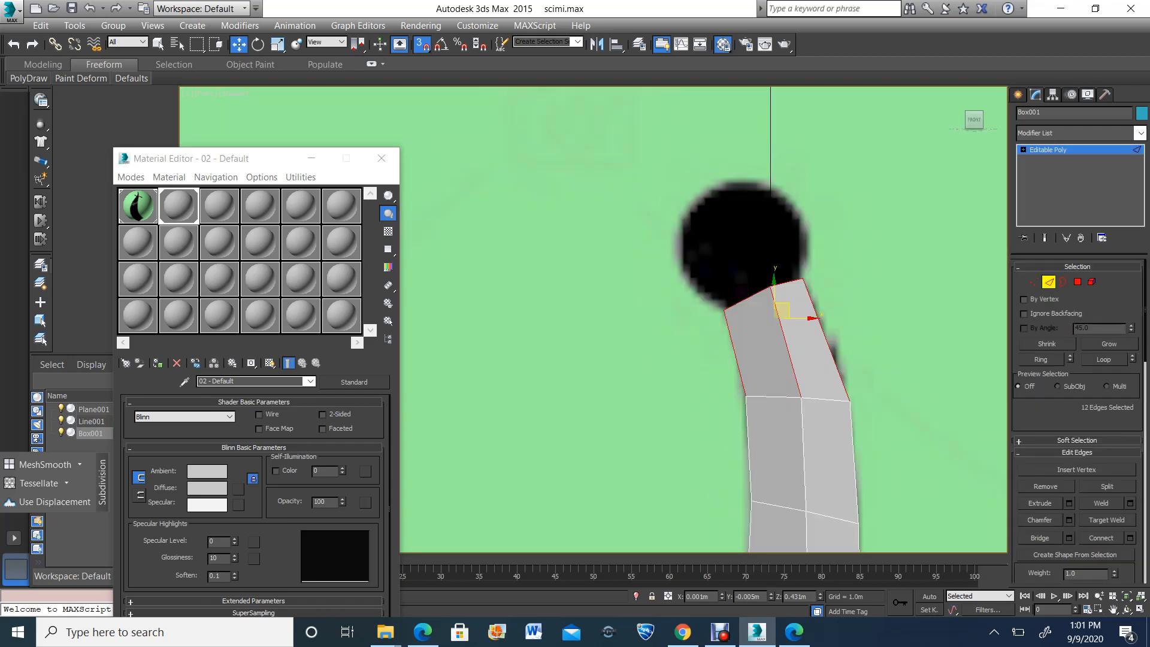
{"action": "scroll", "coordinate": [855, 319], "scroll_direction": "down", "scroll_amount": 3}
{"action": "scroll", "coordinate": [856, 319], "scroll_direction": "up", "scroll_amount": 3}
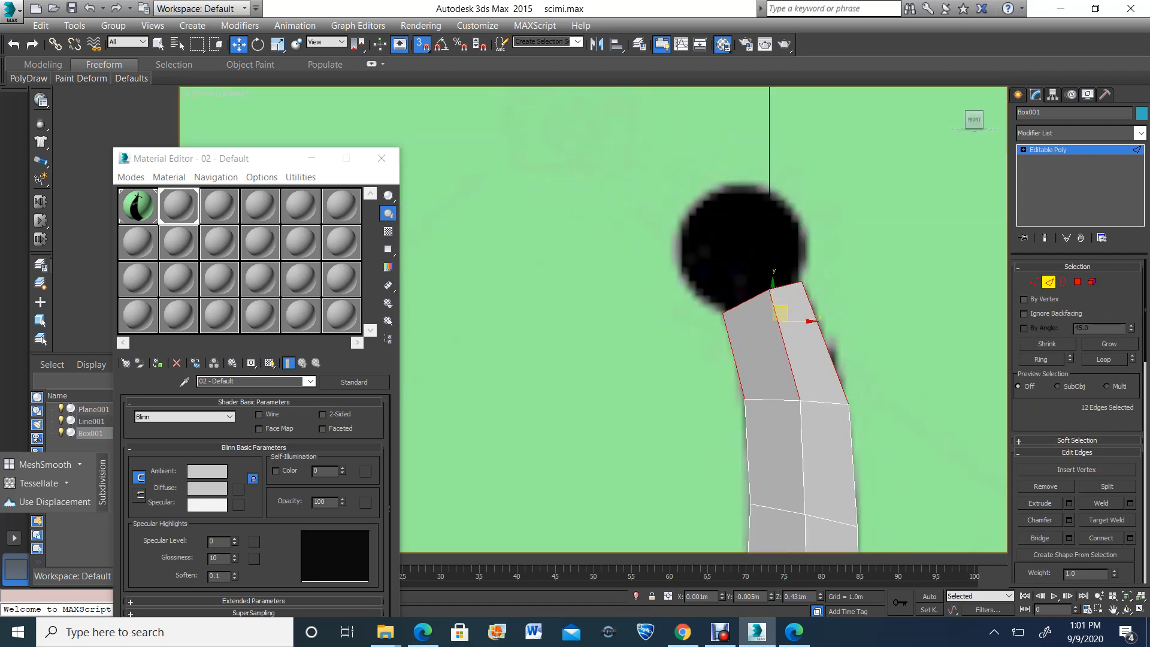
{"action": "left_click", "coordinate": [862, 265]}
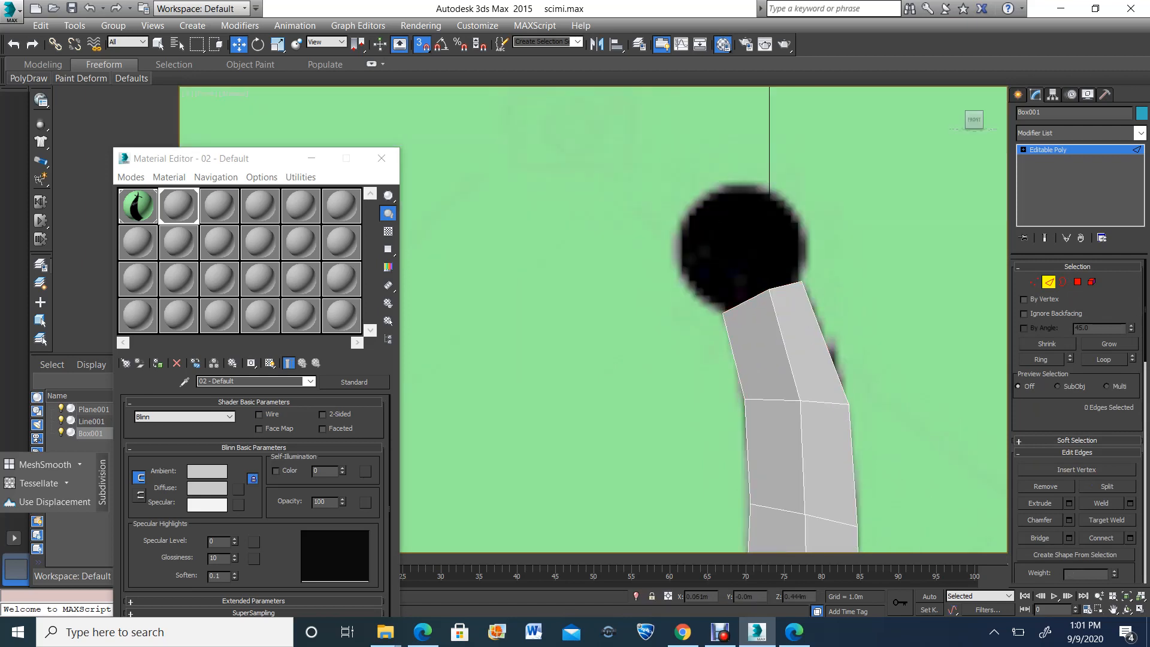
With snapping off, extrude the handle end's open border into the pommel circle and scale it up to the reference's width
{"action": "left_click", "coordinate": [1063, 281]}
{"action": "left_click", "coordinate": [786, 285]}
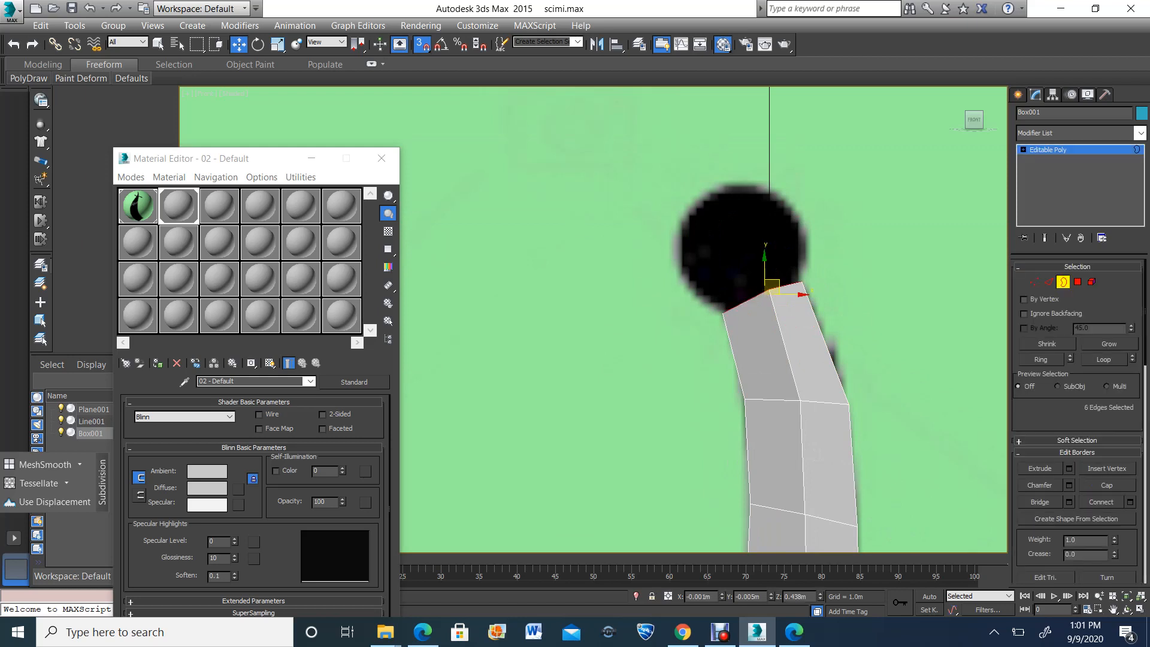
{"action": "left_click", "coordinate": [422, 45]}
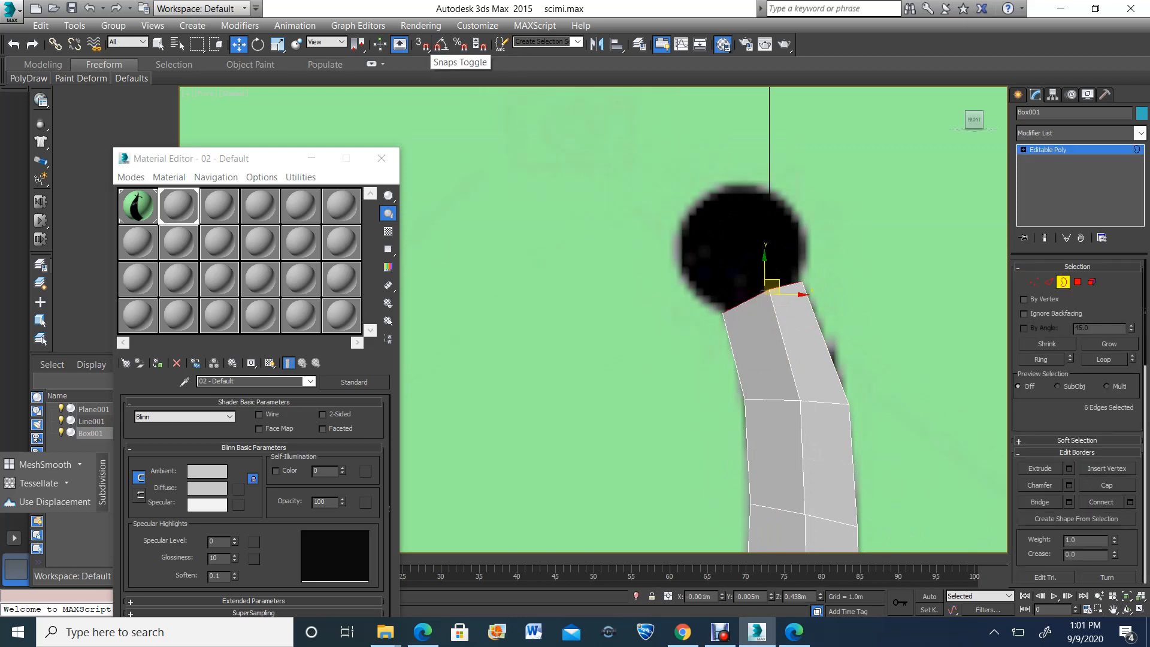
{"action": "key", "text": "space"}
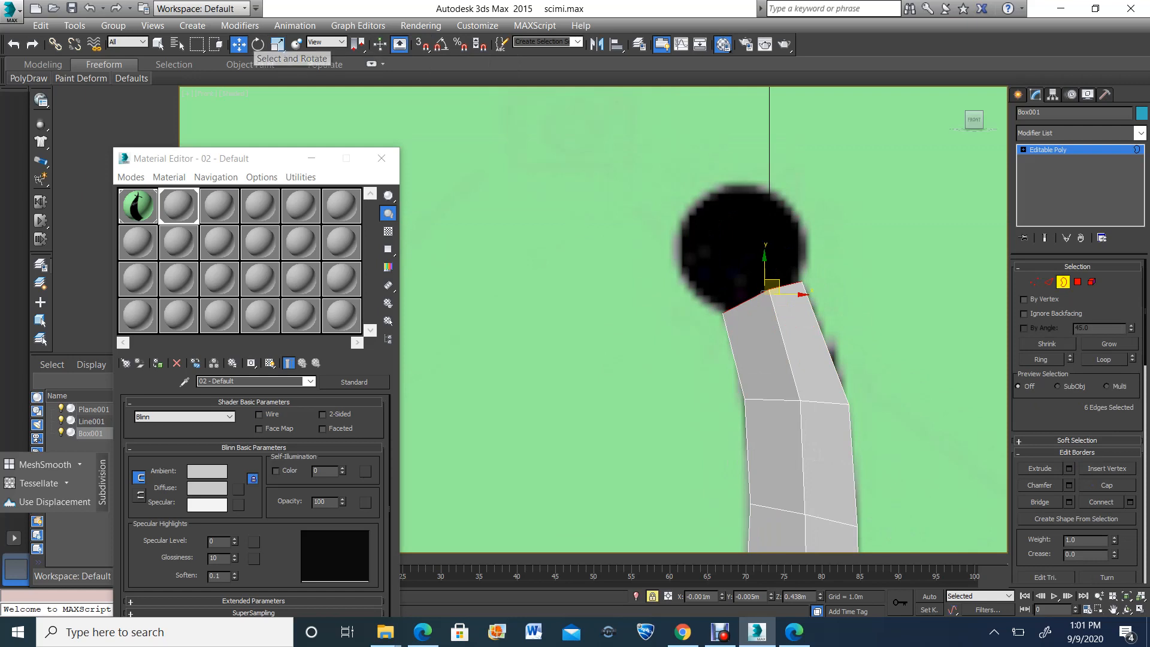
{"action": "left_click_drag", "start_coordinate": [772, 286], "coordinate": [749, 243], "text": "shift"}
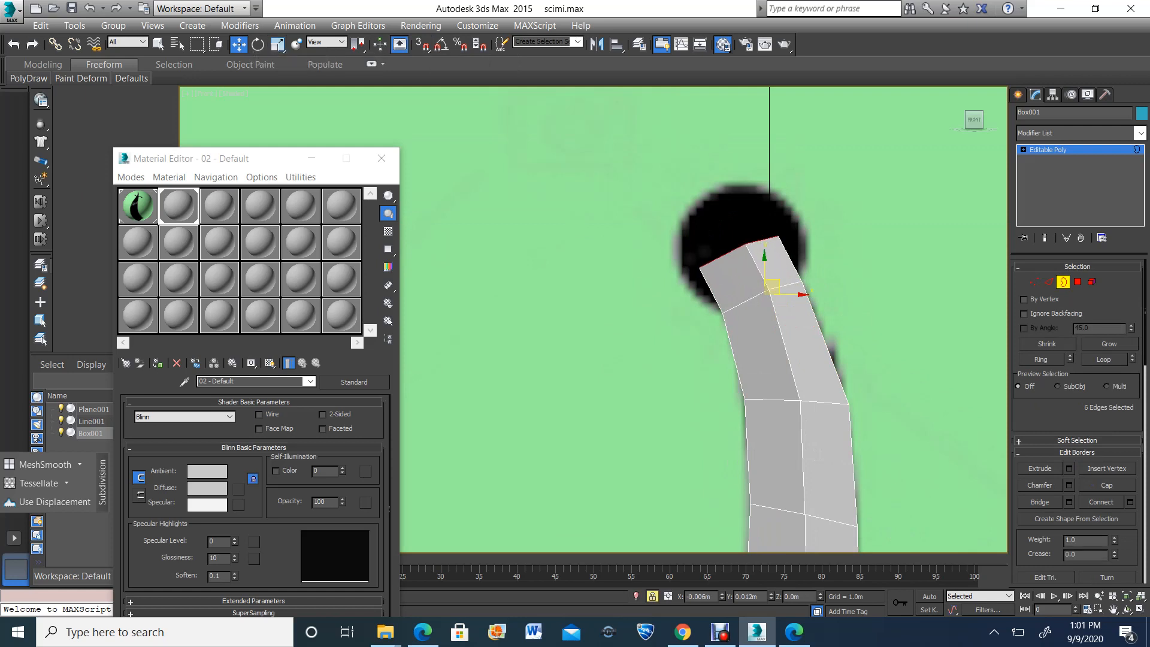
{"action": "left_click", "coordinate": [277, 44]}
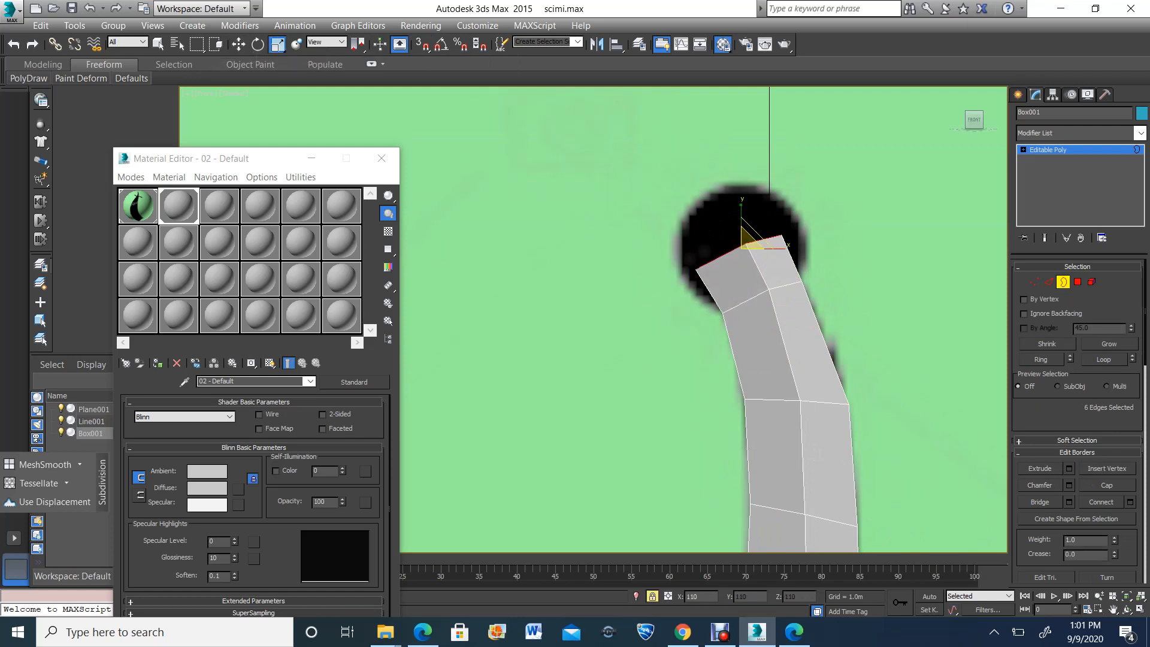
{"action": "left_click_drag", "start_coordinate": [749, 235], "coordinate": [731, 221]}
Extrude the border to the pommel's upper part and scale it narrower, adding one more extruded segment past the reference circle
{"action": "left_click", "coordinate": [239, 45]}
{"action": "left_click", "coordinate": [277, 44]}
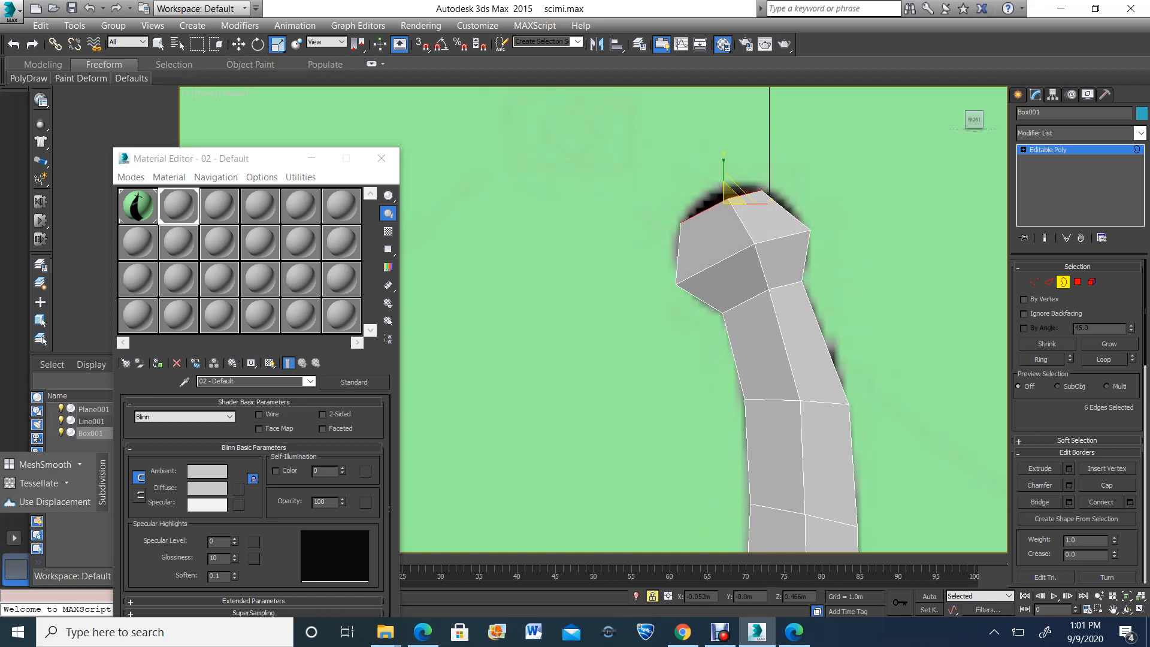
{"action": "left_click", "coordinate": [238, 44]}
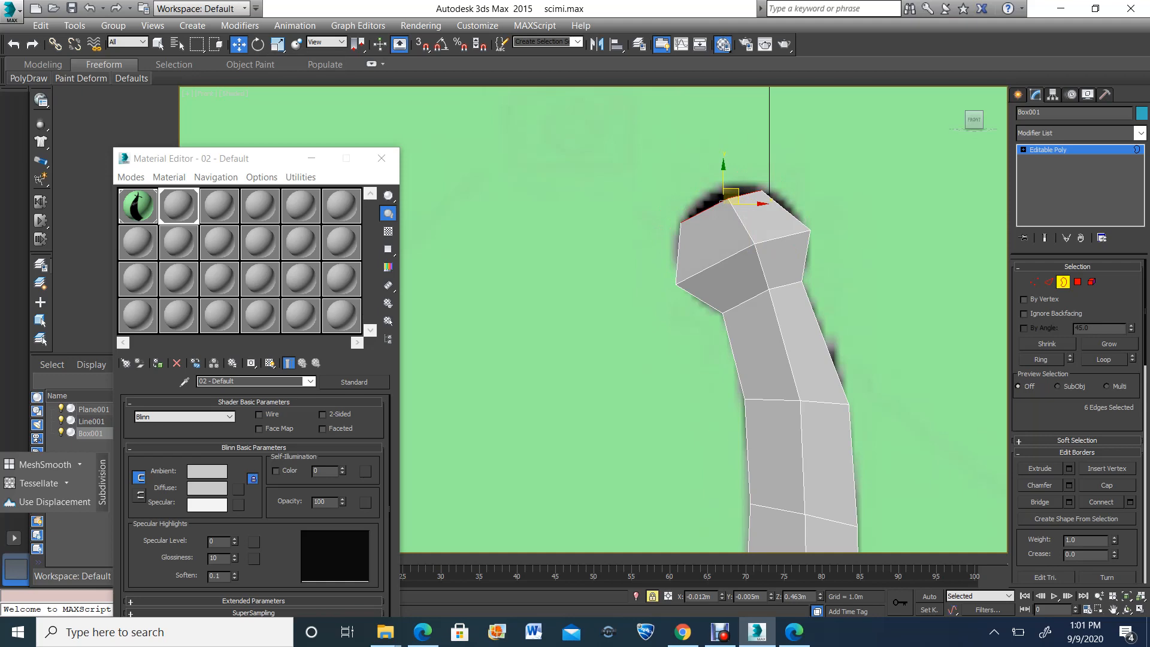
{"action": "left_click_drag", "start_coordinate": [732, 195], "coordinate": [722, 146], "text": "shift"}
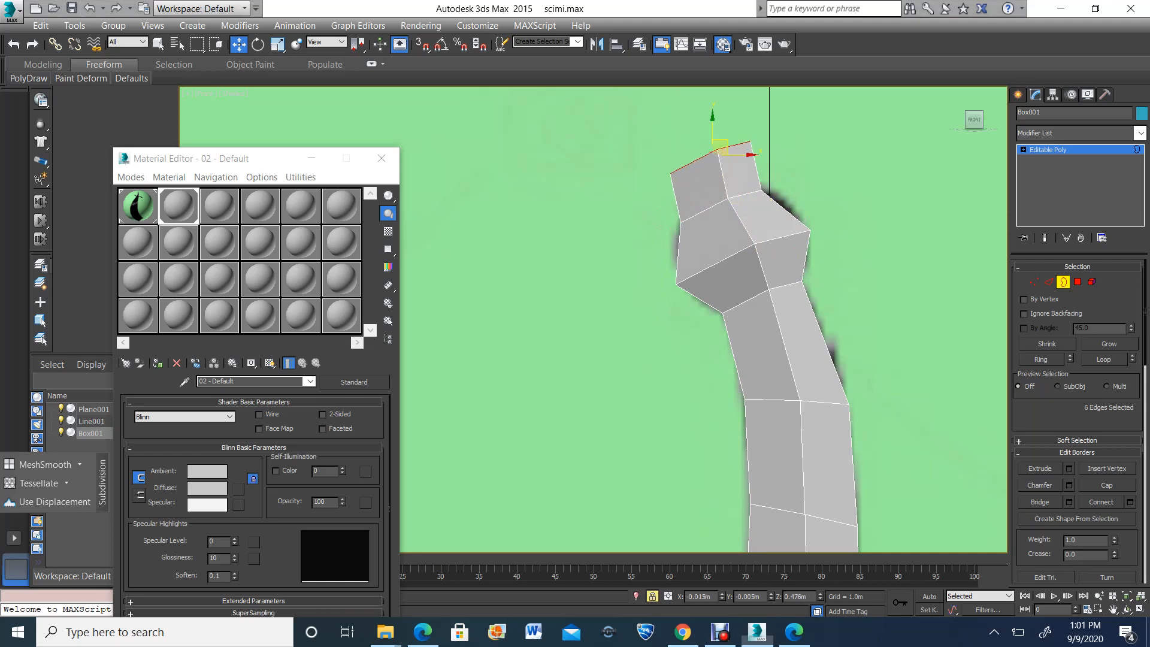
{"action": "key", "text": "super+d"}
{"action": "left_click", "coordinate": [758, 633]}
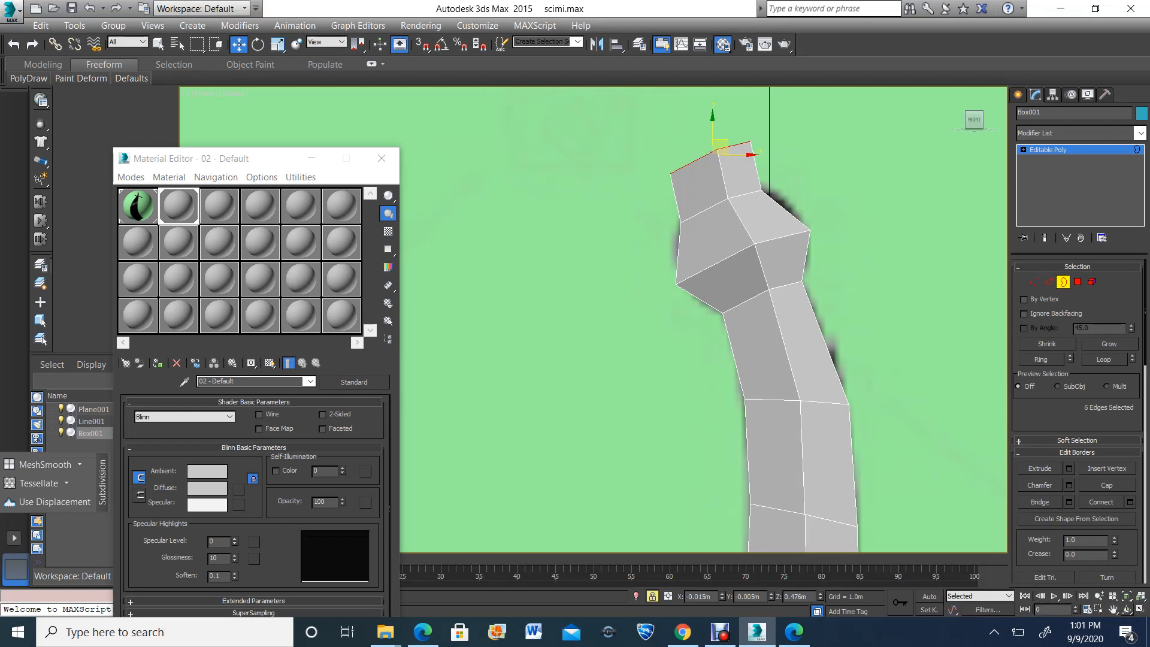
Collapse the pommel's open end border into a single vertex
{"action": "key", "text": "alt+w"}
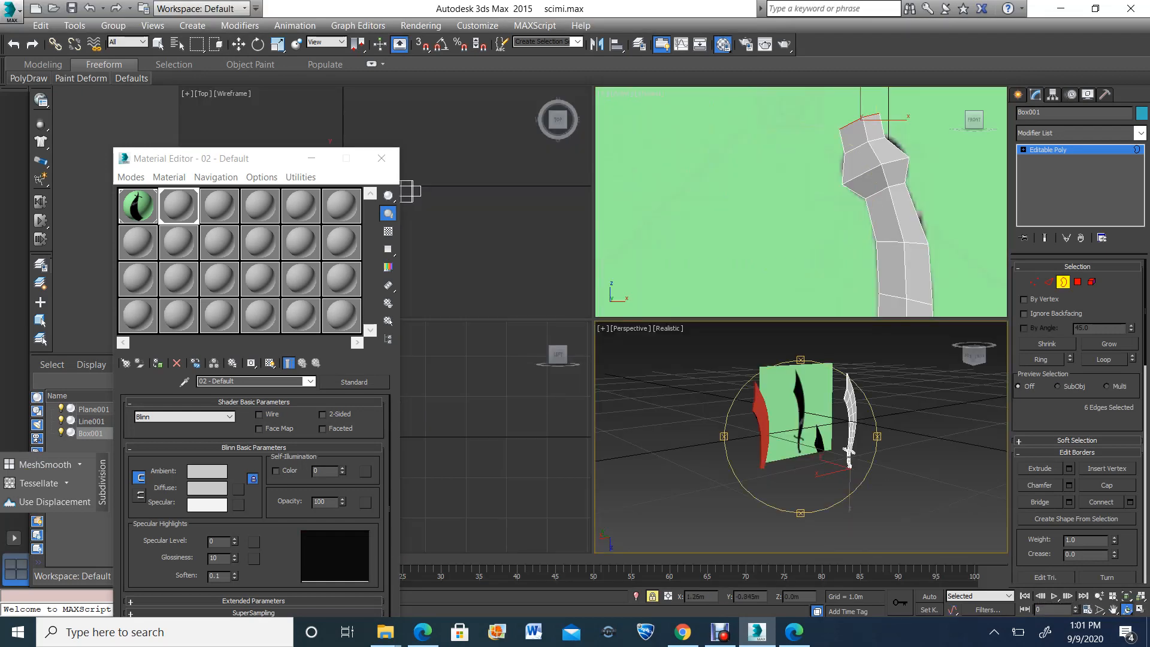
{"action": "key", "text": "z"}
{"action": "left_click_drag", "start_coordinate": [851, 505], "coordinate": [796, 432]}
{"action": "left_click", "coordinate": [1113, 610]}
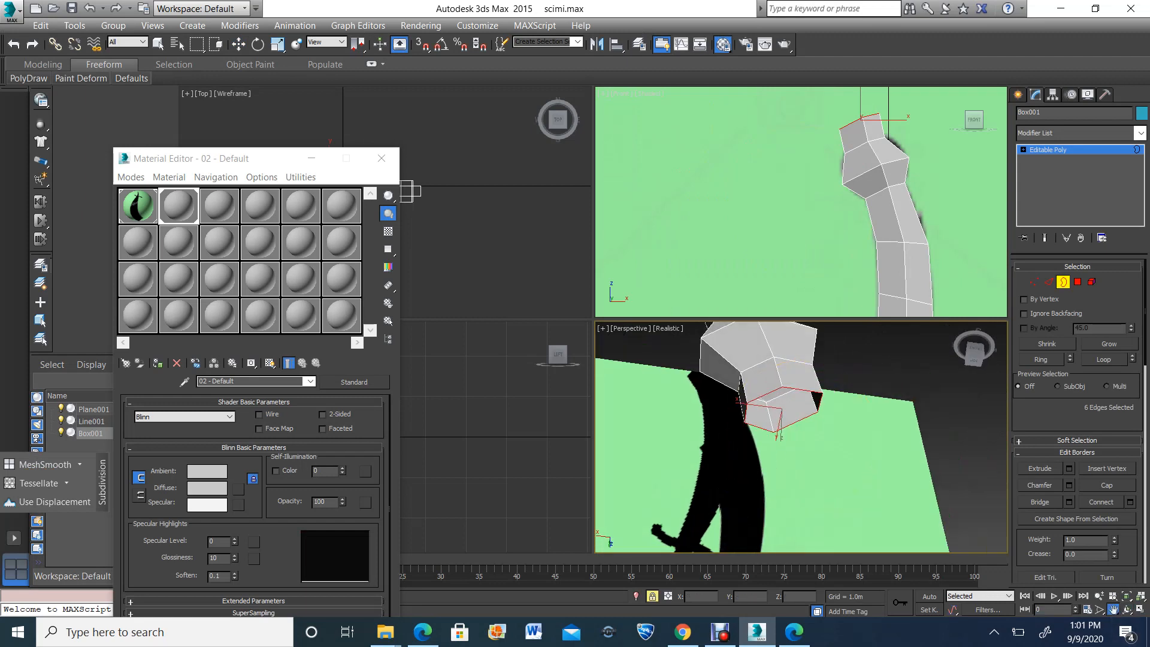
{"action": "left_click_drag", "start_coordinate": [838, 155], "coordinate": [831, 220]}
{"action": "scroll", "coordinate": [818, 222], "scroll_direction": "up", "scroll_amount": 3}
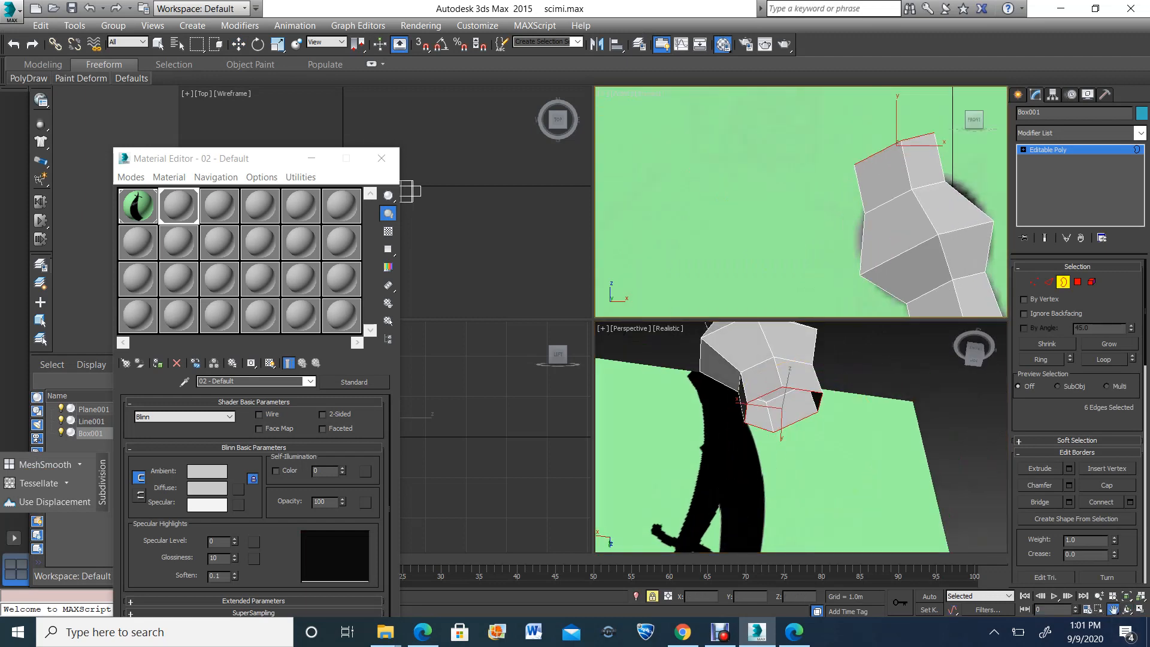
{"action": "scroll", "coordinate": [1077, 421], "scroll_direction": "down", "scroll_amount": 8}
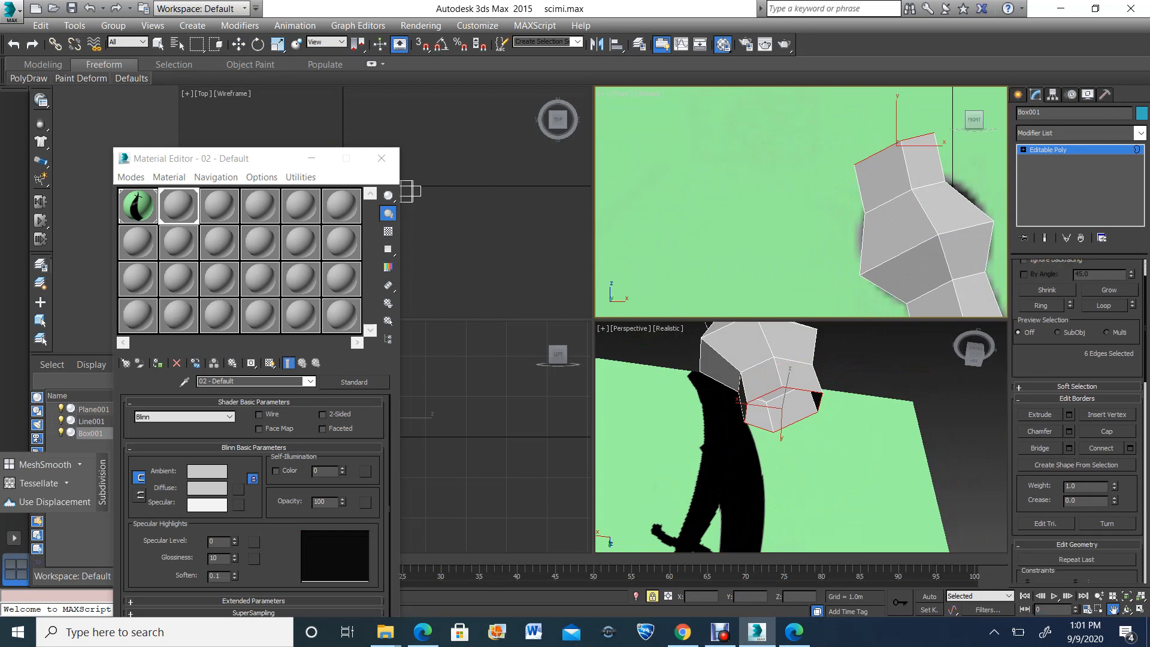
{"action": "left_click", "coordinate": [1107, 469]}
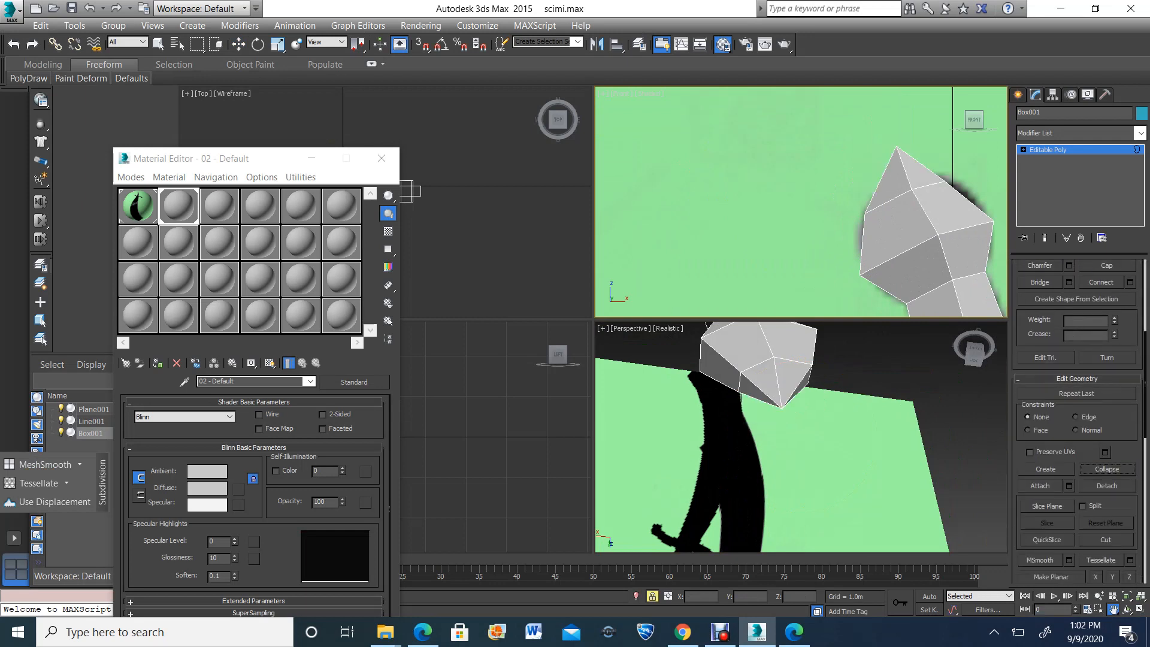
Move the pommel's pointed end vertex down toward the reference circle's outline in the front view
{"action": "middle_click_drag", "start_coordinate": [905, 225], "coordinate": [844, 222]}
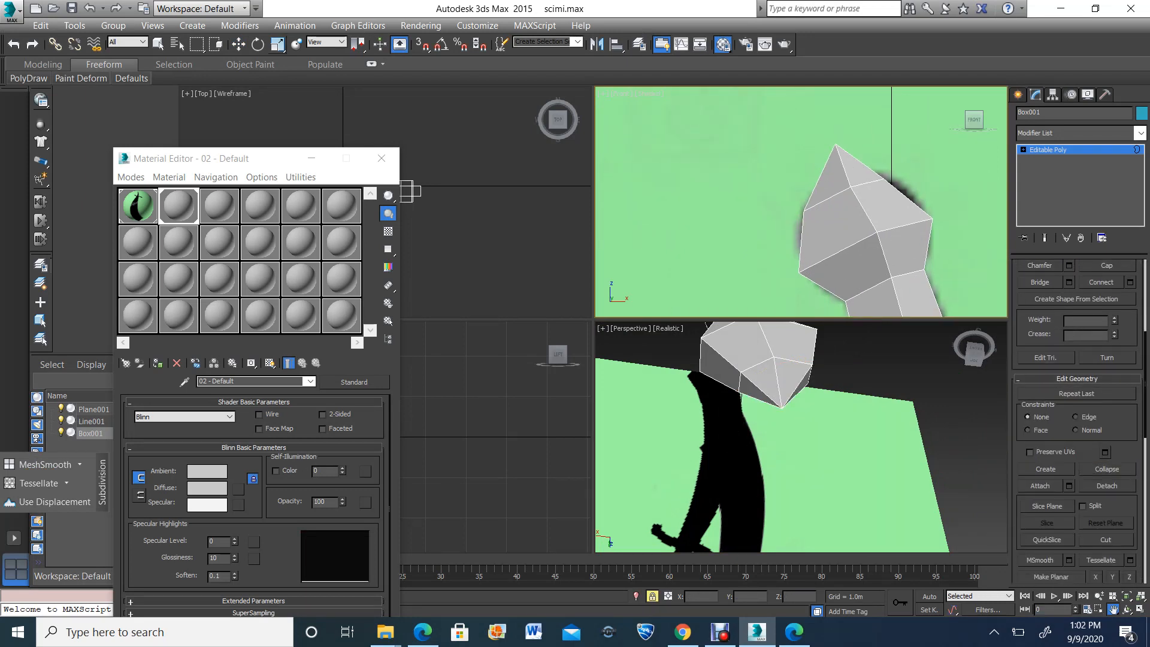
{"action": "key", "text": "w"}
{"action": "key", "text": "1"}
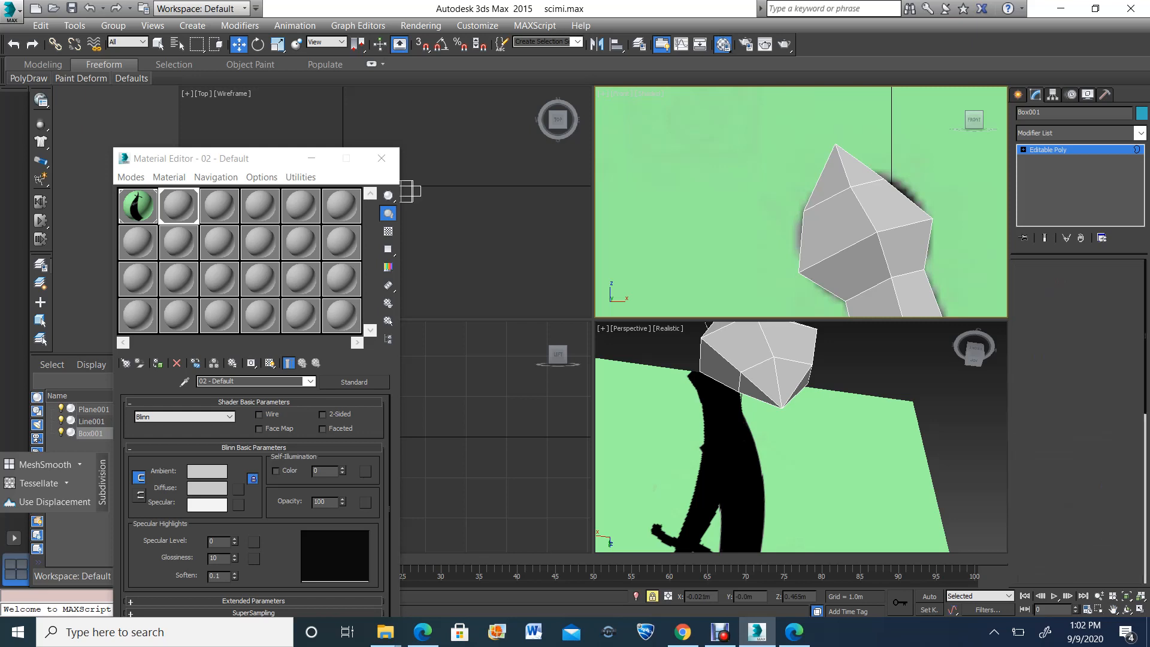
{"action": "left_click_drag", "start_coordinate": [840, 148], "coordinate": [840, 164]}
Examine the whole sword with its closed pommel in the front and perspective views
{"action": "scroll", "coordinate": [840, 165], "scroll_direction": "down", "scroll_amount": 5}
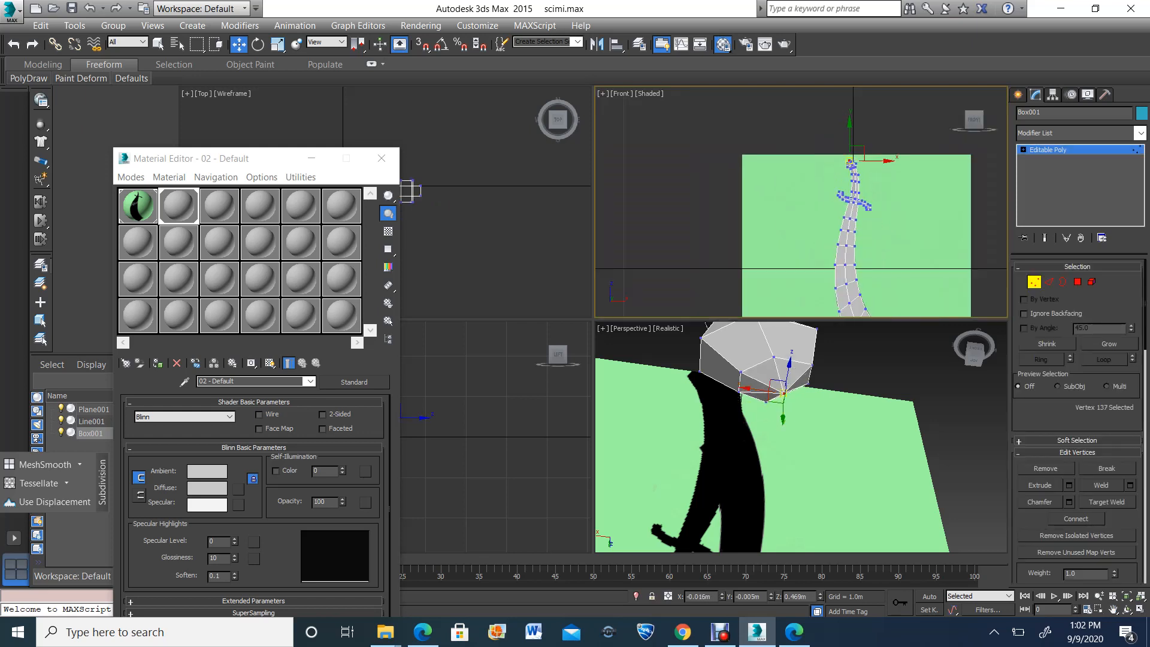
{"action": "left_click", "coordinate": [1114, 610]}
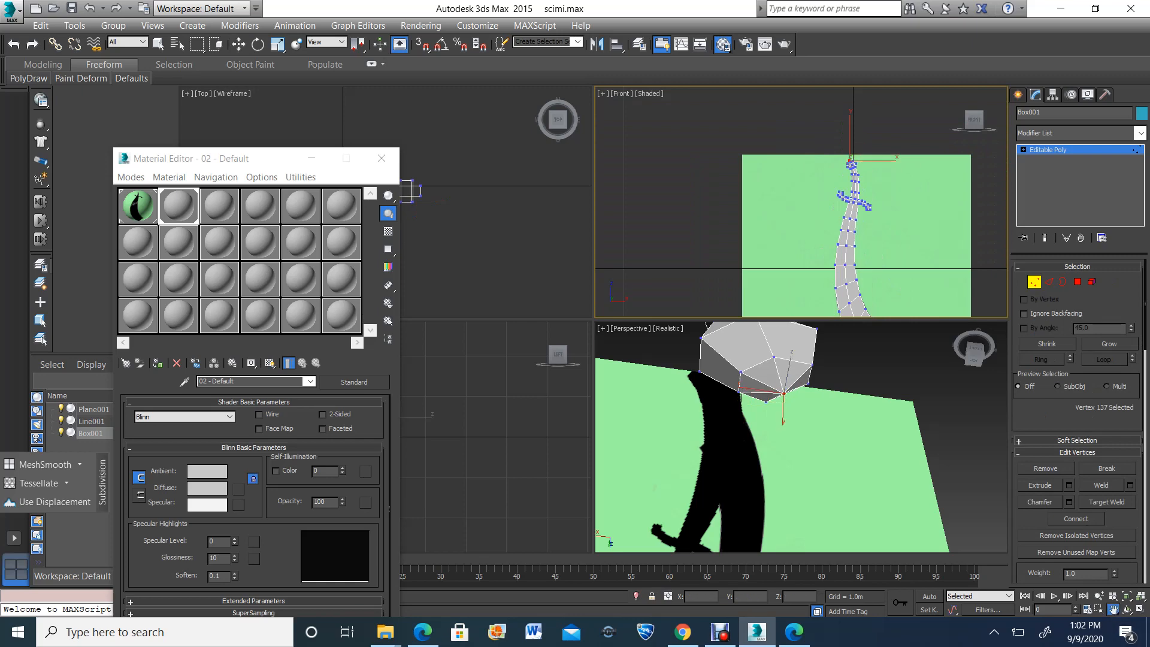
{"action": "left_click_drag", "start_coordinate": [779, 383], "coordinate": [779, 445]}
{"action": "scroll", "coordinate": [779, 445], "scroll_direction": "down", "scroll_amount": 5}
{"action": "left_click_drag", "start_coordinate": [773, 390], "coordinate": [763, 458]}
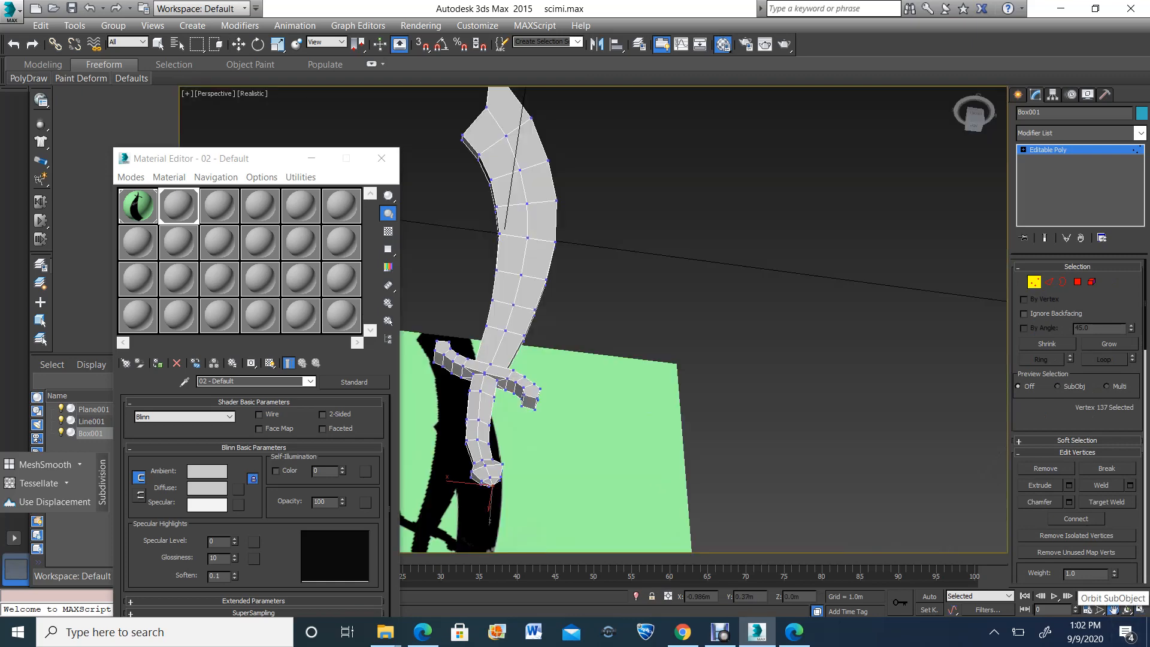
{"action": "left_click", "coordinate": [1141, 609]}
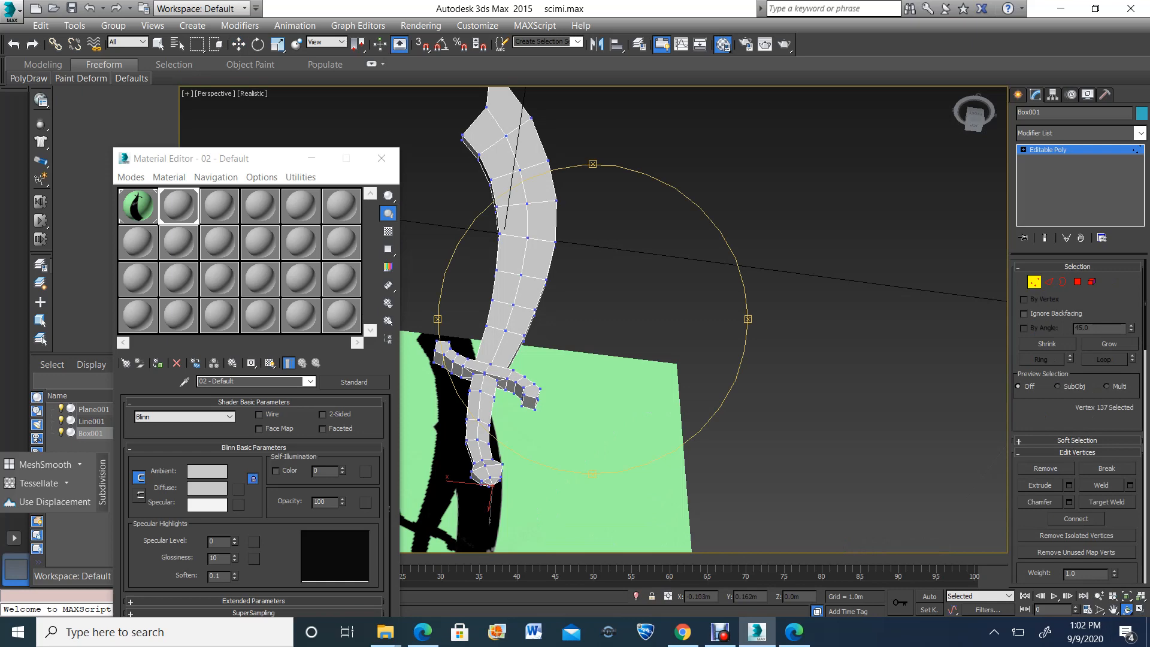
{"action": "scroll", "coordinate": [560, 309], "scroll_direction": "down", "scroll_amount": 4}
{"action": "left_click_drag", "start_coordinate": [560, 309], "coordinate": [516, 336]}
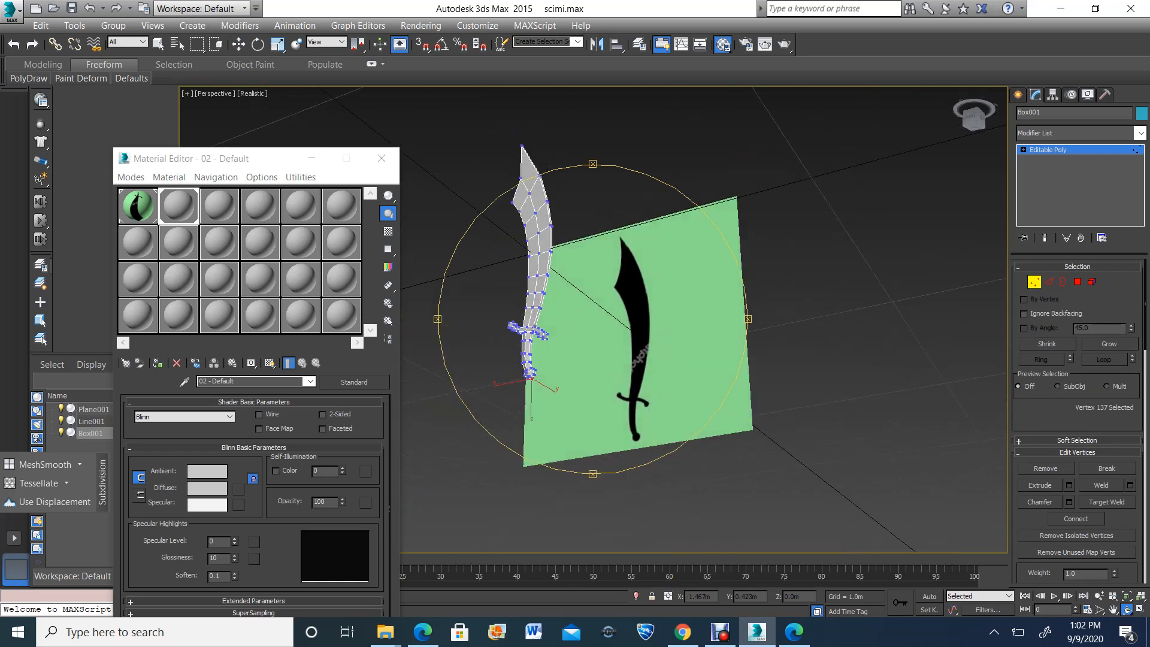
Select the lengthwise edge loop along the blade's outer curved side, starting from the edge just beside the guard
{"action": "left_click", "coordinate": [1049, 281]}
{"action": "scroll", "coordinate": [493, 264], "scroll_direction": "up", "scroll_amount": 6}
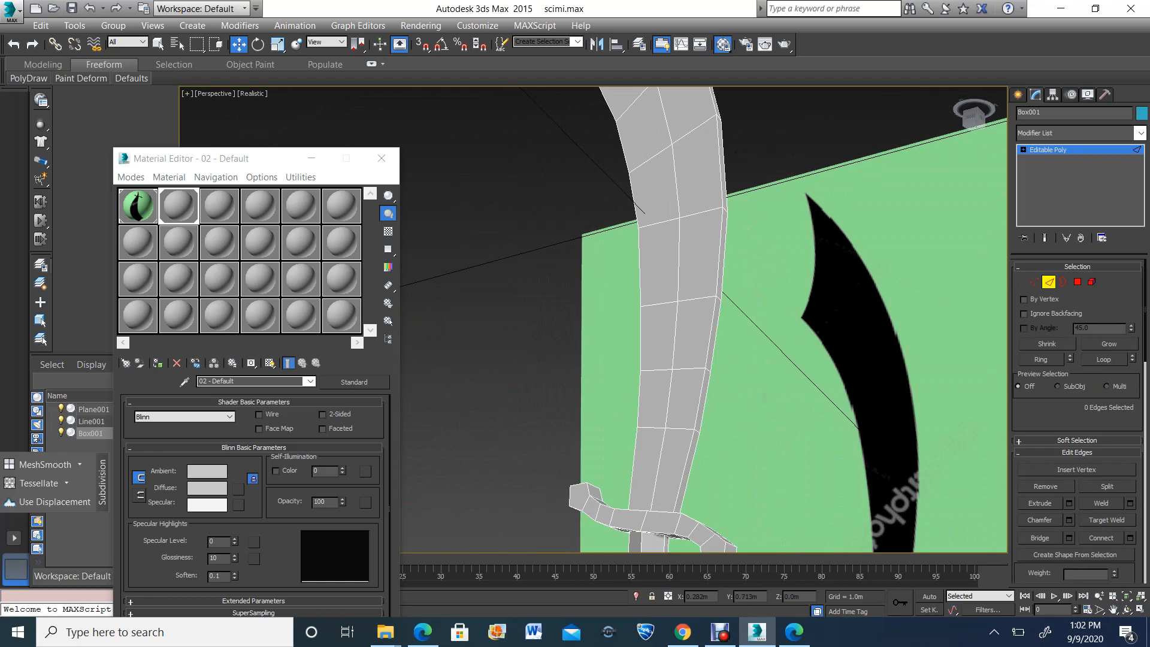
{"action": "left_click", "coordinate": [685, 473]}
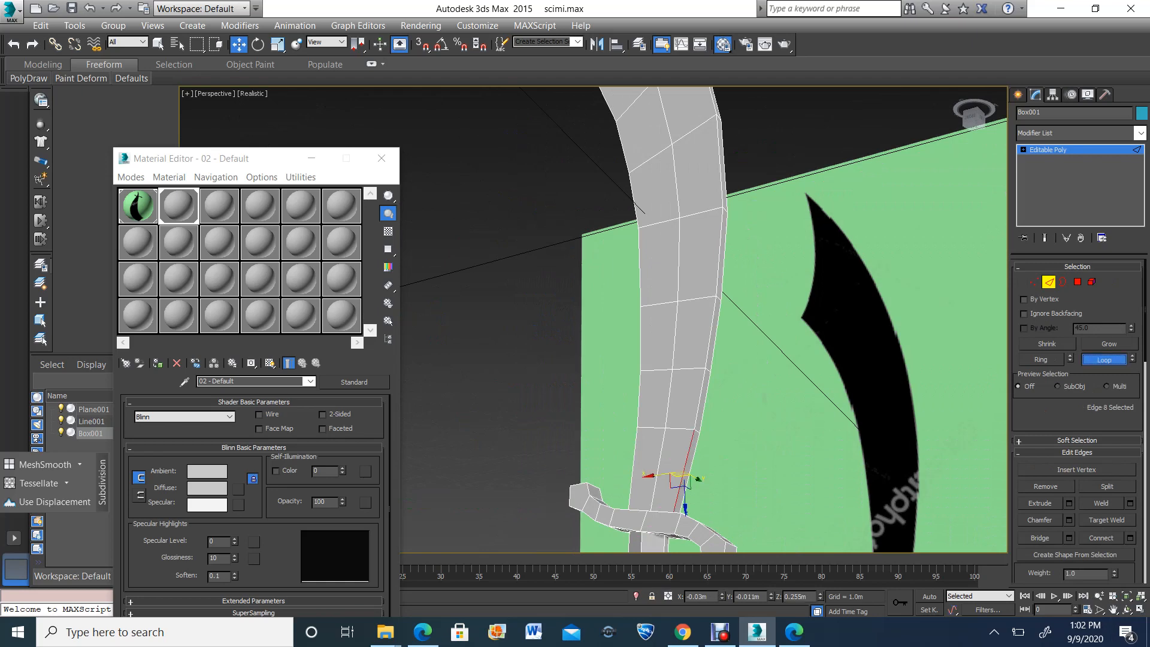
{"action": "left_click", "coordinate": [1104, 359]}
{"action": "scroll", "coordinate": [1104, 360], "scroll_direction": "down", "scroll_amount": 1}
{"action": "scroll", "coordinate": [869, 369], "scroll_direction": "down", "scroll_amount": 5}
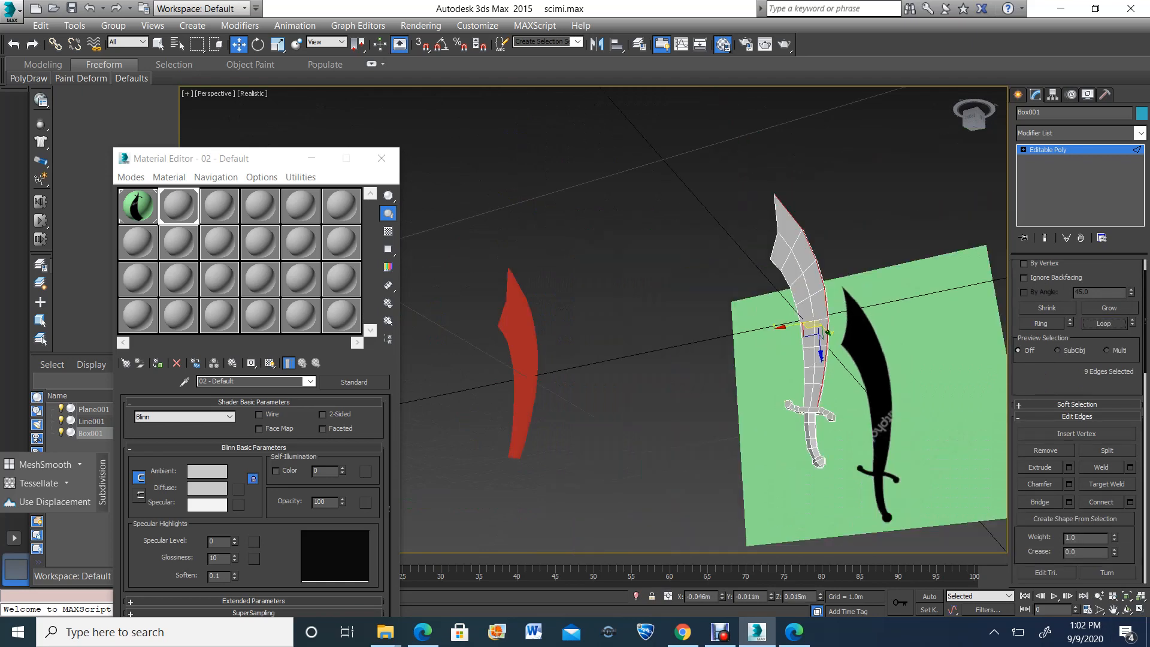
Isolate the sword and add the parallel edge loop across the blade's outer curved side to the selection
{"action": "middle_click_drag", "start_coordinate": [604, 278], "coordinate": [635, 285], "text": "alt"}
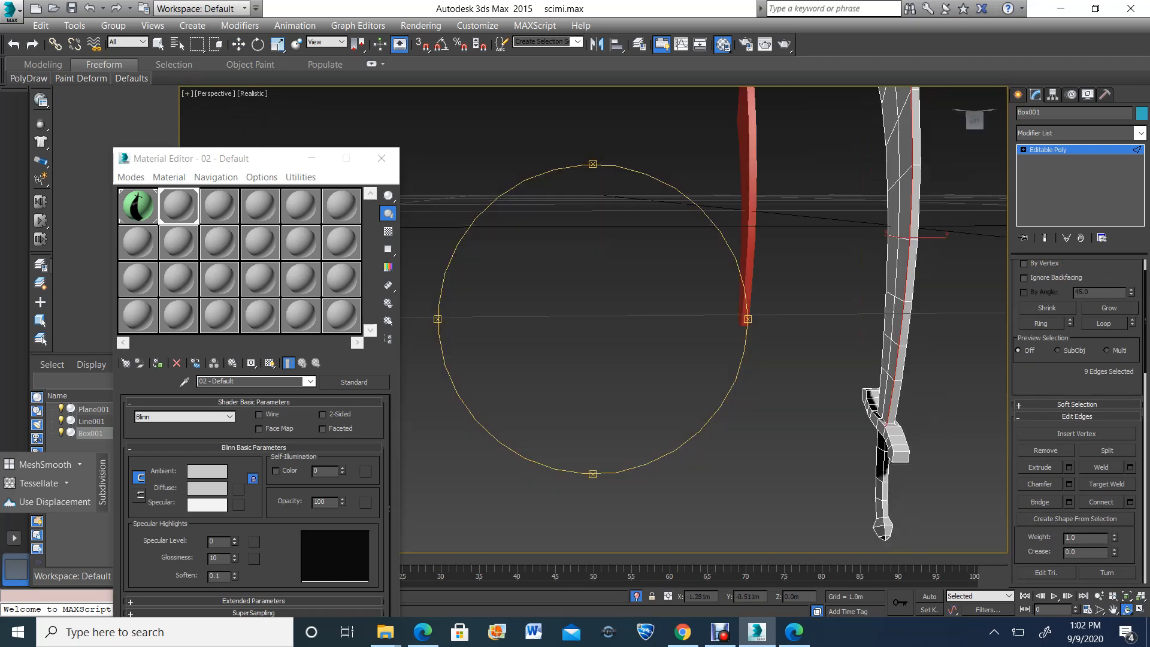
{"action": "key", "text": "w"}
{"action": "key", "text": "alt+q"}
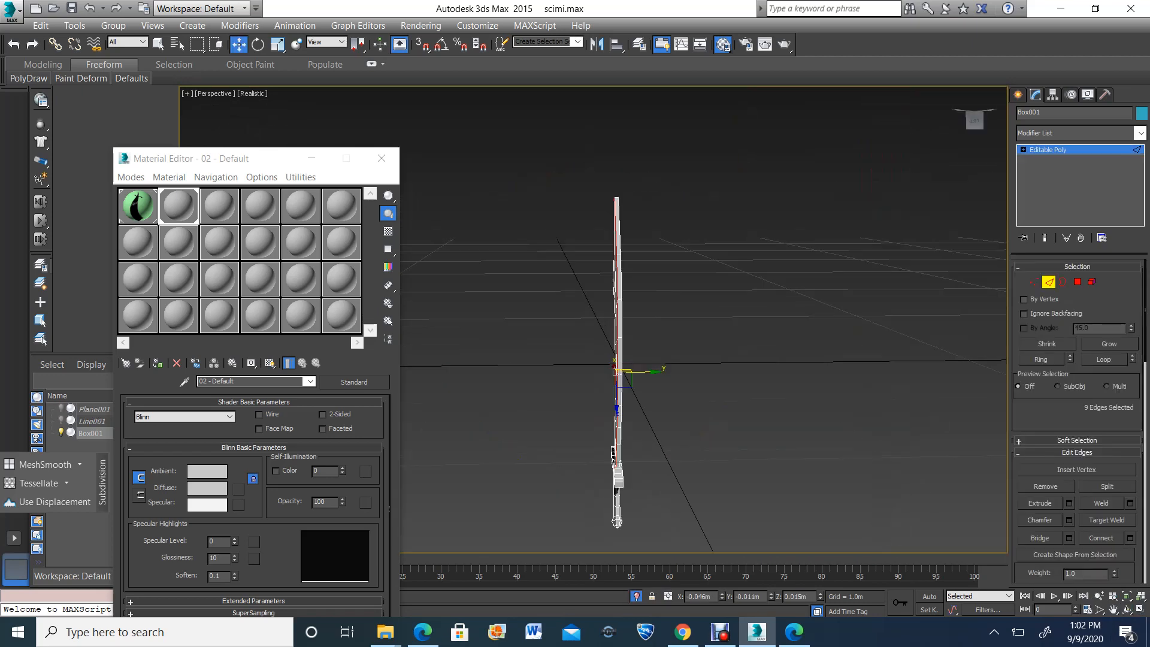
{"action": "scroll", "coordinate": [617, 372], "scroll_direction": "up", "scroll_amount": 5}
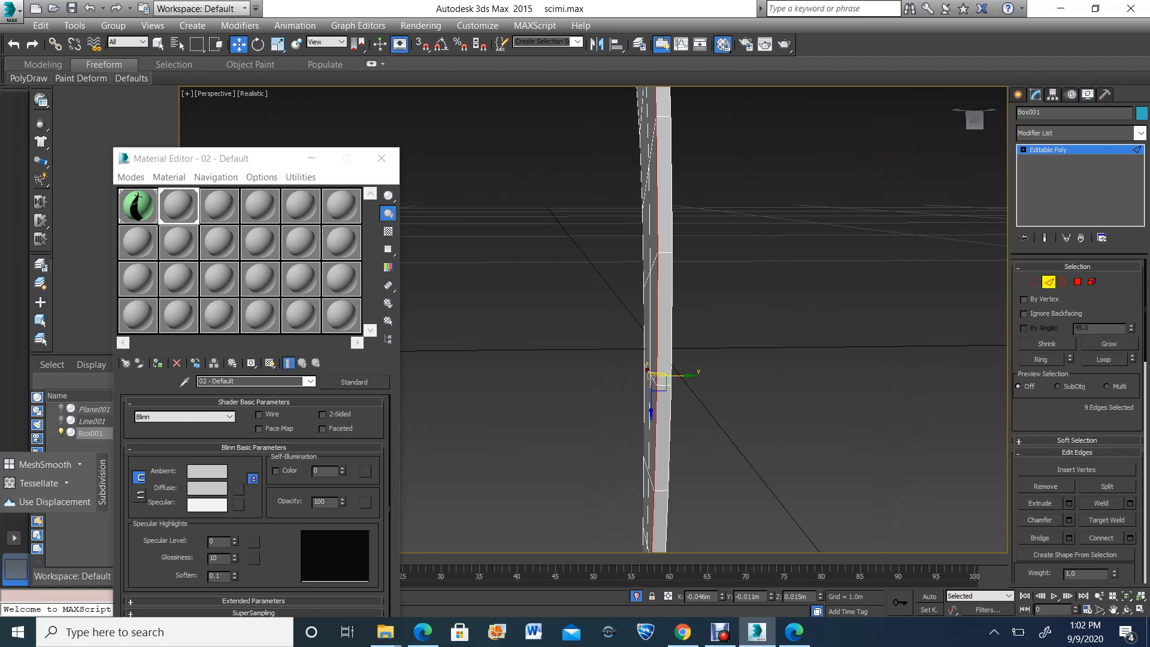
{"action": "left_click", "coordinate": [669, 438], "text": "ctrl"}
{"action": "left_click", "coordinate": [1104, 359]}
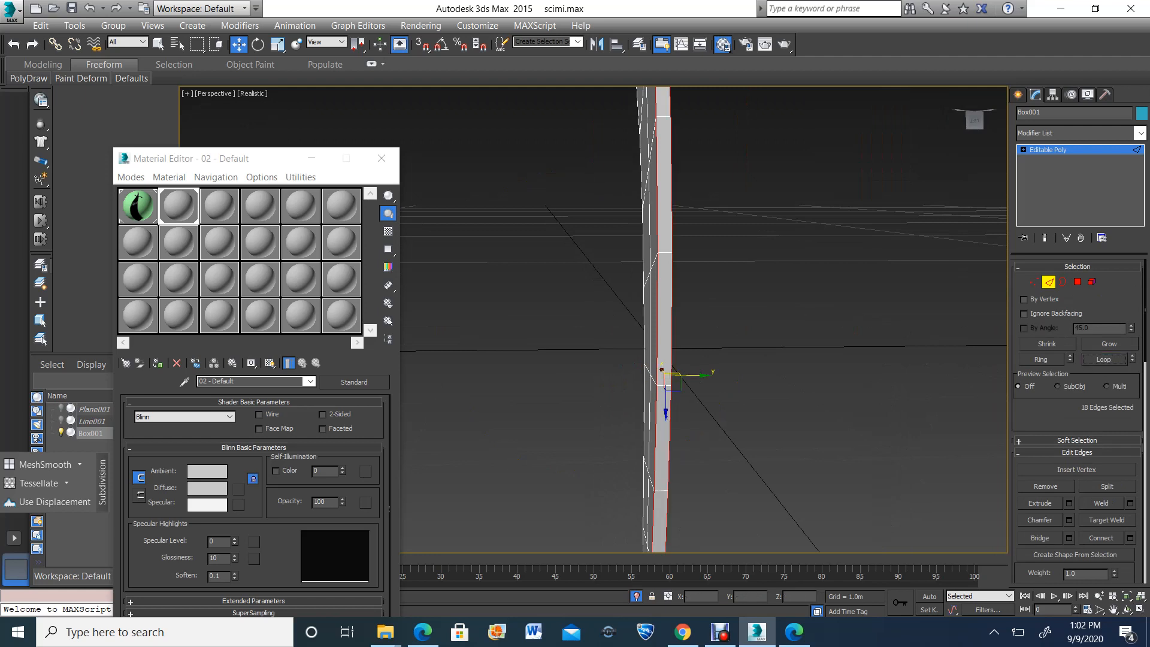
Try chamfering the selected edge loops along the blade's outer side by 0.04 m
{"action": "key", "text": "e"}
{"action": "scroll", "coordinate": [623, 336], "scroll_direction": "down", "scroll_amount": 5}
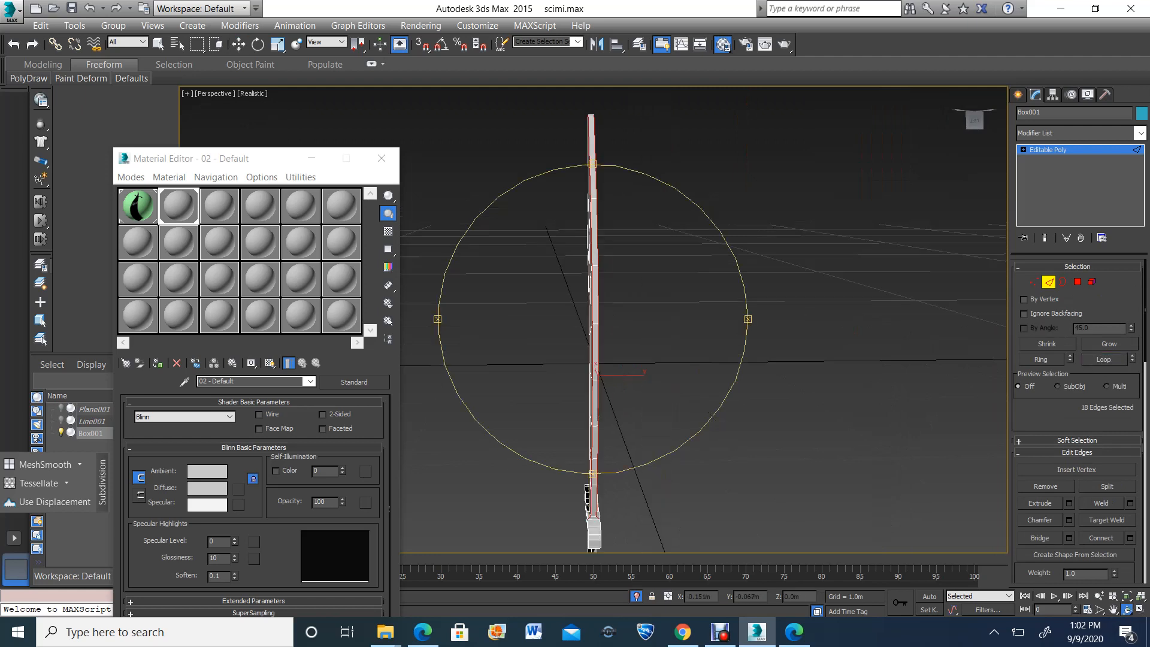
{"action": "left_click_drag", "start_coordinate": [635, 329], "coordinate": [560, 359]}
{"action": "scroll", "coordinate": [560, 359], "scroll_direction": "up", "scroll_amount": 4}
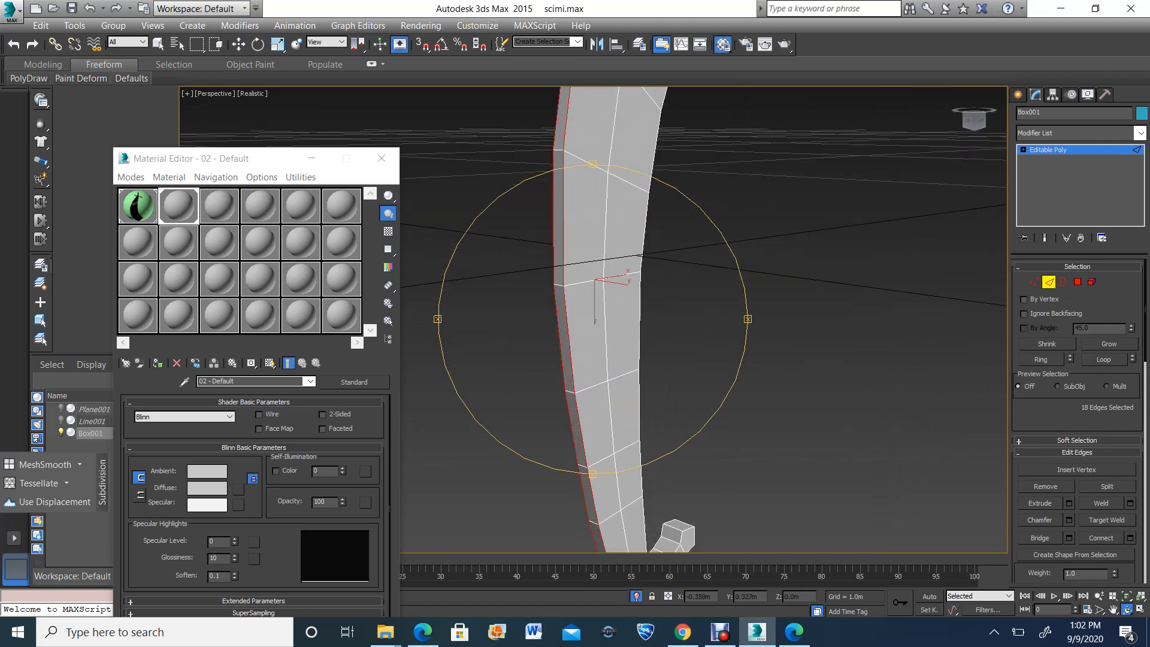
{"action": "scroll", "coordinate": [606, 204], "scroll_direction": "up", "scroll_amount": 3}
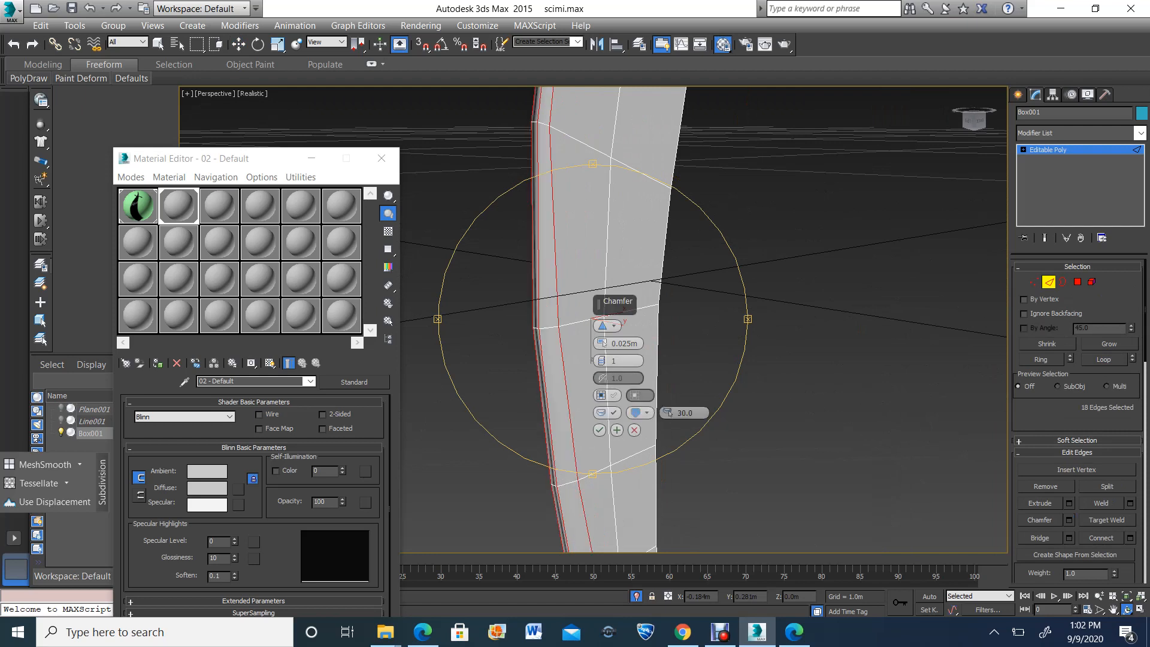
{"action": "mouse_move", "coordinate": [602, 344]}
{"action": "left_mouse_down"}
{"action": "mouse_move", "coordinate": [602, 367]}
{"action": "mouse_move", "coordinate": [602, 333]}
{"action": "left_mouse_up"}
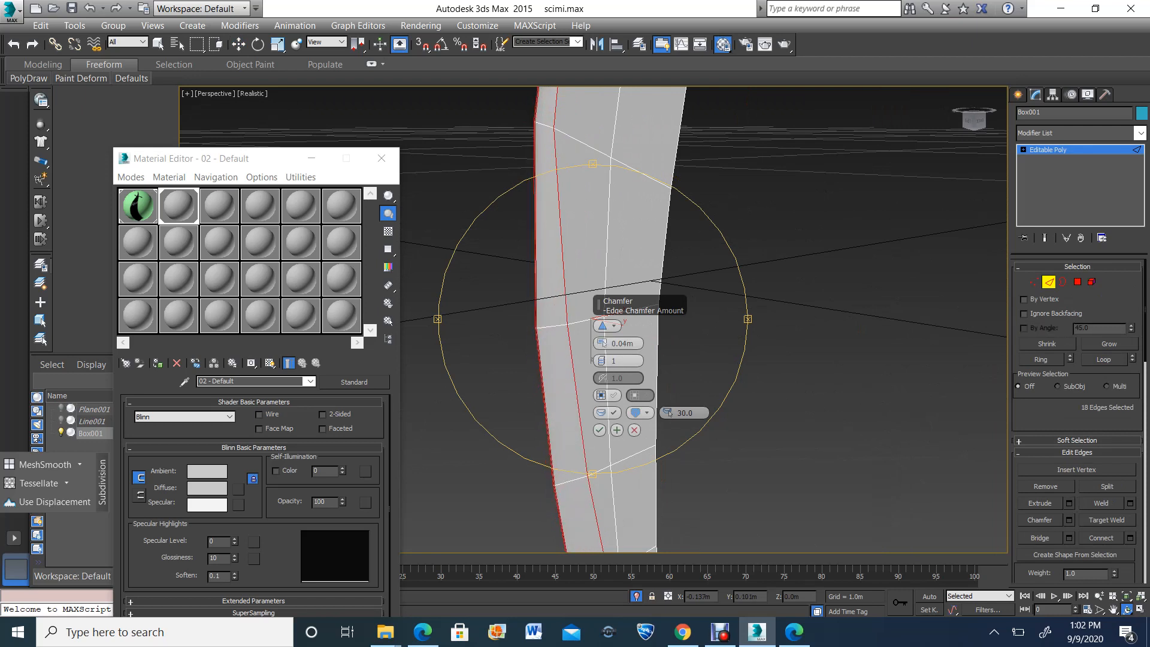
{"action": "left_click", "coordinate": [599, 430]}
{"action": "scroll", "coordinate": [599, 430], "scroll_direction": "down", "scroll_amount": 6}
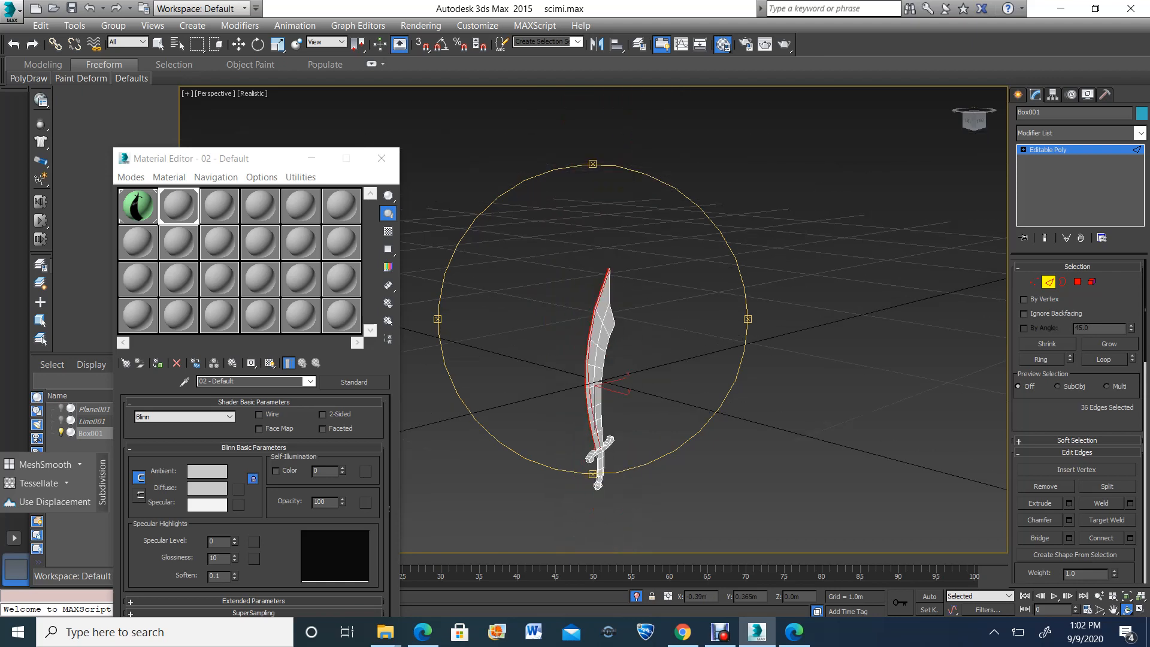
Inspect the chamfered strip along both sides of the blade and undo the chamfer
{"action": "scroll", "coordinate": [594, 433], "scroll_direction": "up", "scroll_amount": 5}
{"action": "scroll", "coordinate": [599, 335], "scroll_direction": "down", "scroll_amount": 4}
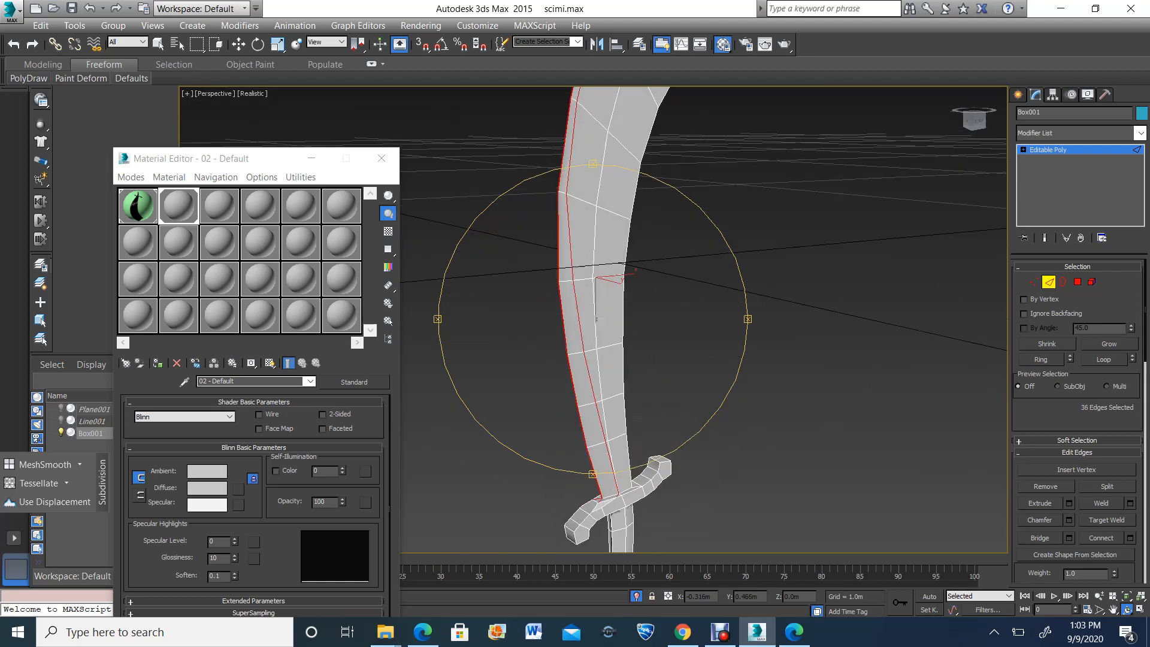
{"action": "left_click_drag", "start_coordinate": [617, 336], "coordinate": [526, 329]}
{"action": "scroll", "coordinate": [576, 442], "scroll_direction": "up", "scroll_amount": 3}
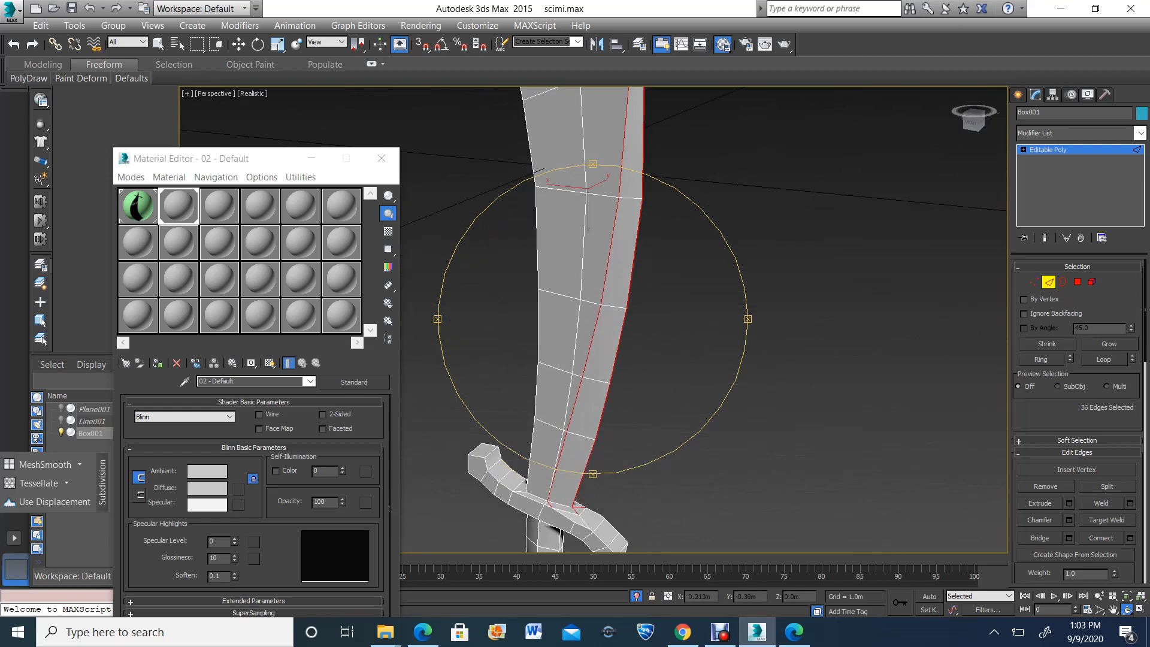
{"action": "key", "text": "ctrl+z"}
Chamfer the selected edge loops along the blade's outer side by 0.031 m
{"action": "left_click_drag", "start_coordinate": [579, 365], "coordinate": [581, 343]}
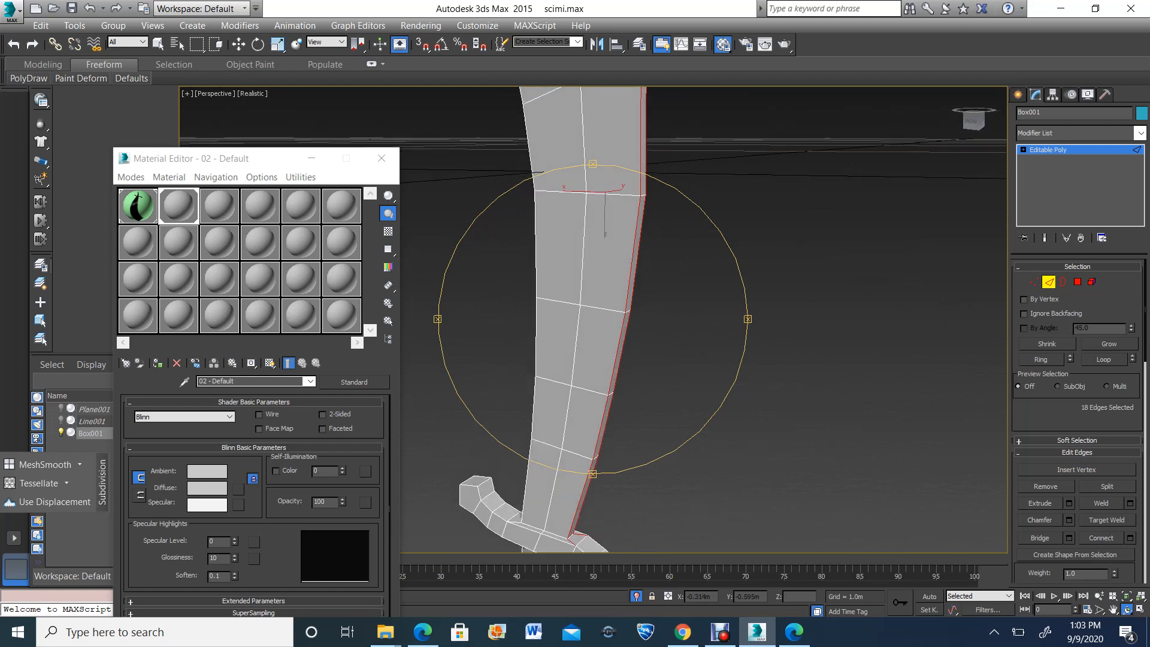
{"action": "left_click", "coordinate": [1069, 519]}
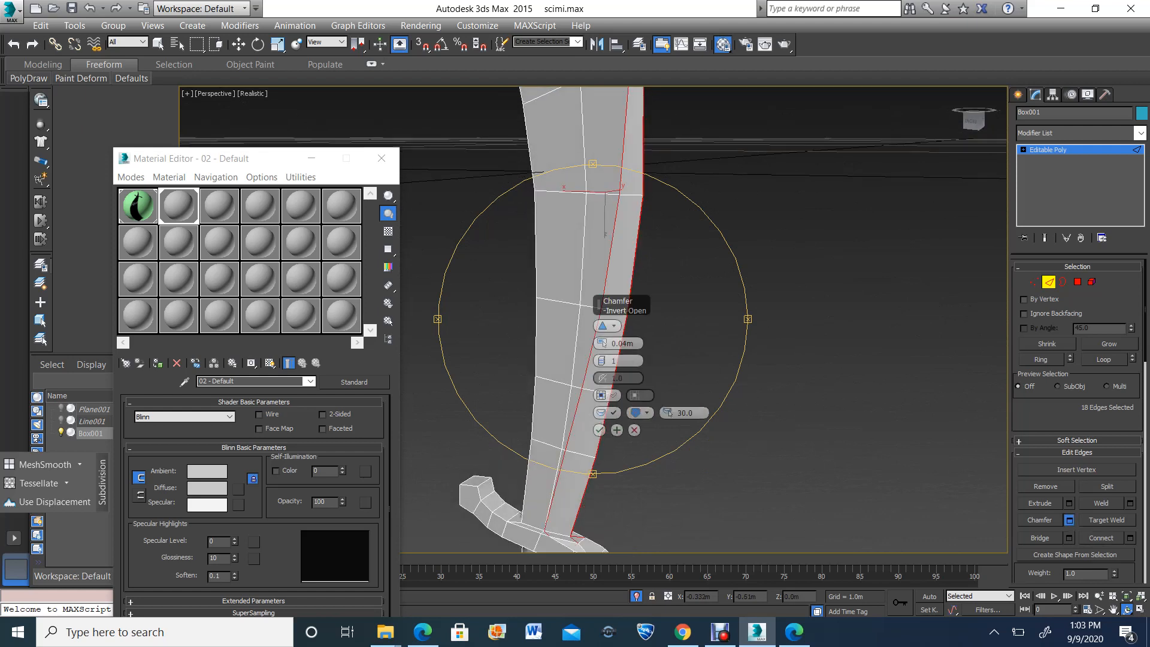
{"action": "mouse_move", "coordinate": [602, 343]}
{"action": "left_mouse_down"}
{"action": "mouse_move", "coordinate": [602, 359]}
{"action": "mouse_move", "coordinate": [602, 346]}
{"action": "left_mouse_up"}
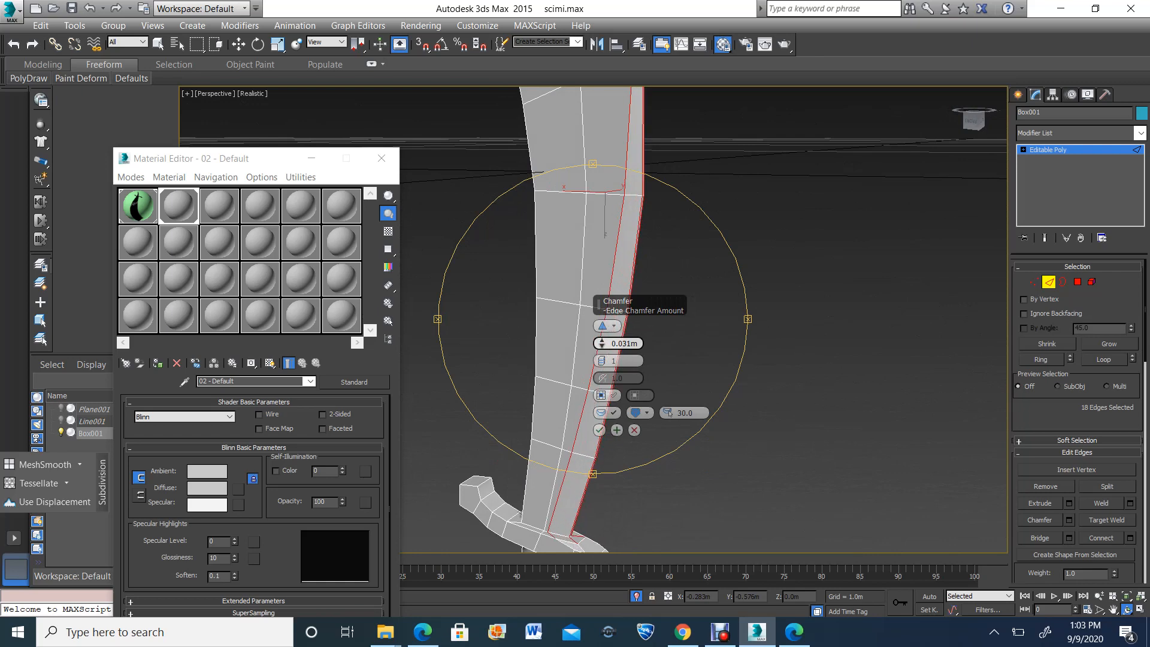
{"action": "left_click", "coordinate": [599, 431]}
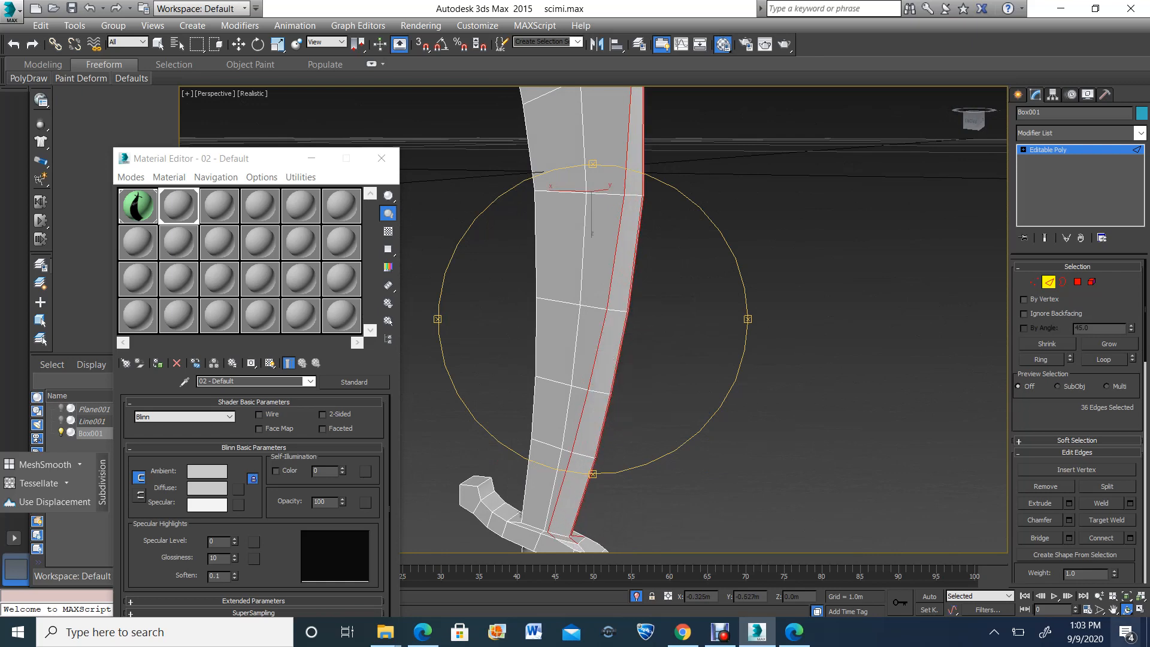
{"action": "left_click", "coordinate": [1140, 596]}
{"action": "scroll", "coordinate": [609, 419], "scroll_direction": "up", "scroll_amount": 6}
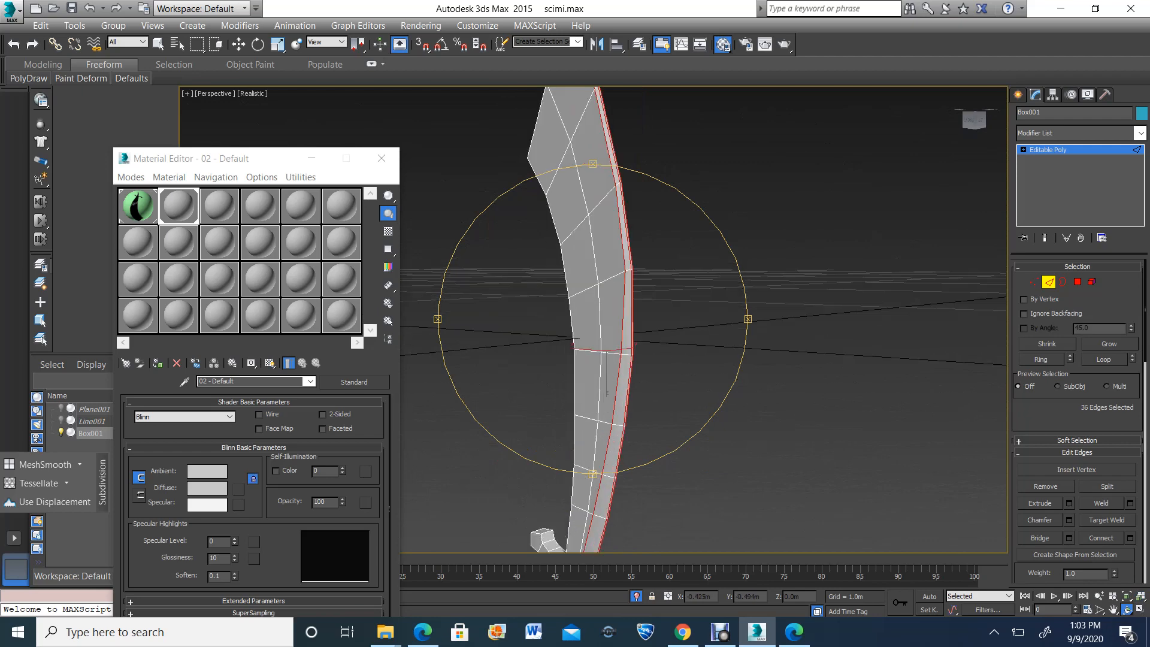
{"action": "left_click_drag", "start_coordinate": [737, 183], "coordinate": [415, 187]}
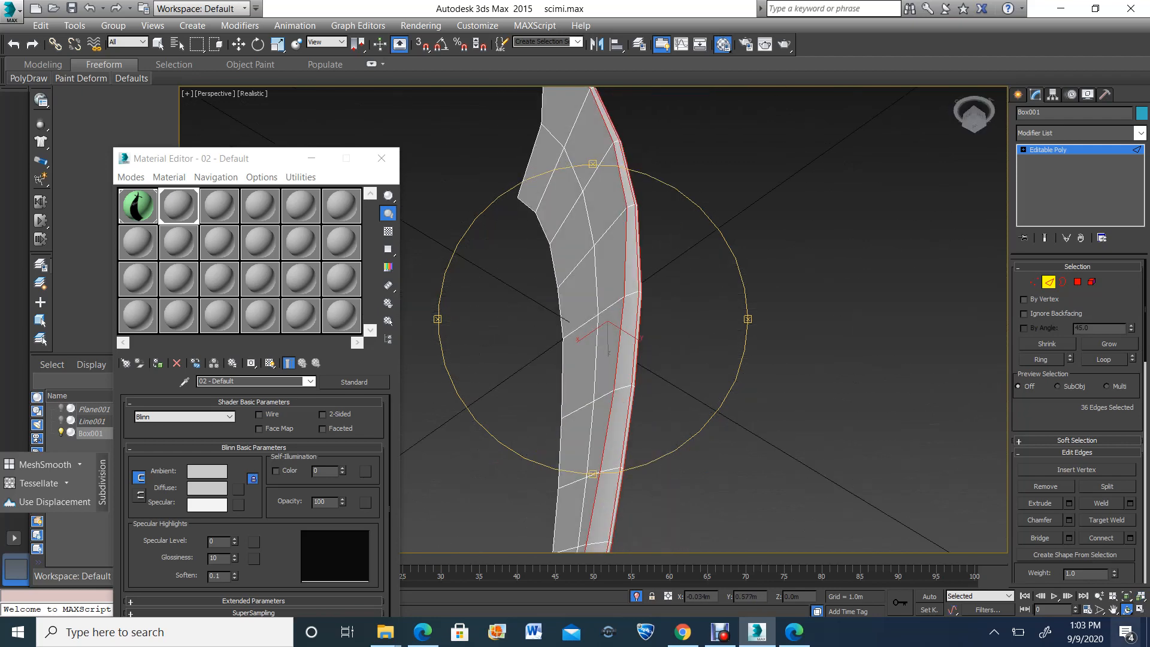
In the front view, shift the chamfer line's end vertices at the guard toward the blade's outer edge
{"action": "left_click", "coordinate": [1141, 610]}
{"action": "scroll", "coordinate": [868, 299], "scroll_direction": "up", "scroll_amount": 6}
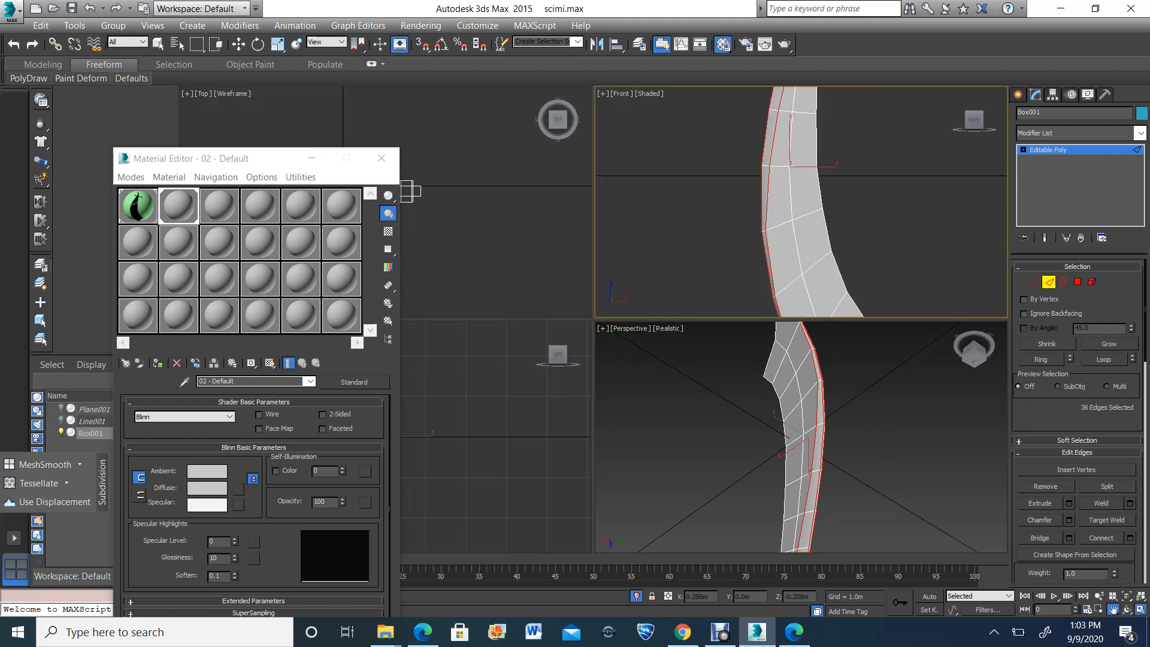
{"action": "left_click", "coordinate": [1140, 610]}
{"action": "mouse_move", "coordinate": [748, 509]}
{"action": "left_mouse_down"}
{"action": "mouse_move", "coordinate": [768, 326]}
{"action": "mouse_move", "coordinate": [764, 148]}
{"action": "mouse_move", "coordinate": [833, 455]}
{"action": "mouse_move", "coordinate": [868, 502]}
{"action": "left_mouse_up"}
{"action": "left_click_drag", "start_coordinate": [768, 217], "coordinate": [729, 431]}
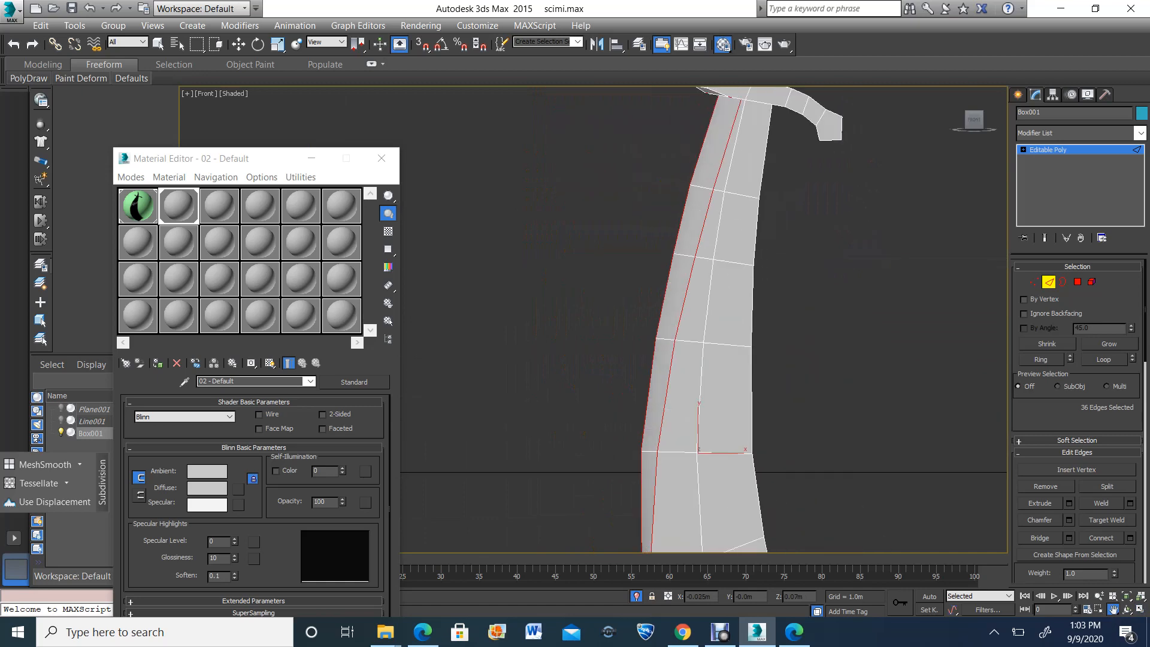
{"action": "left_click_drag", "start_coordinate": [720, 99], "coordinate": [713, 219]}
{"action": "scroll", "coordinate": [712, 216], "scroll_direction": "up", "scroll_amount": 6}
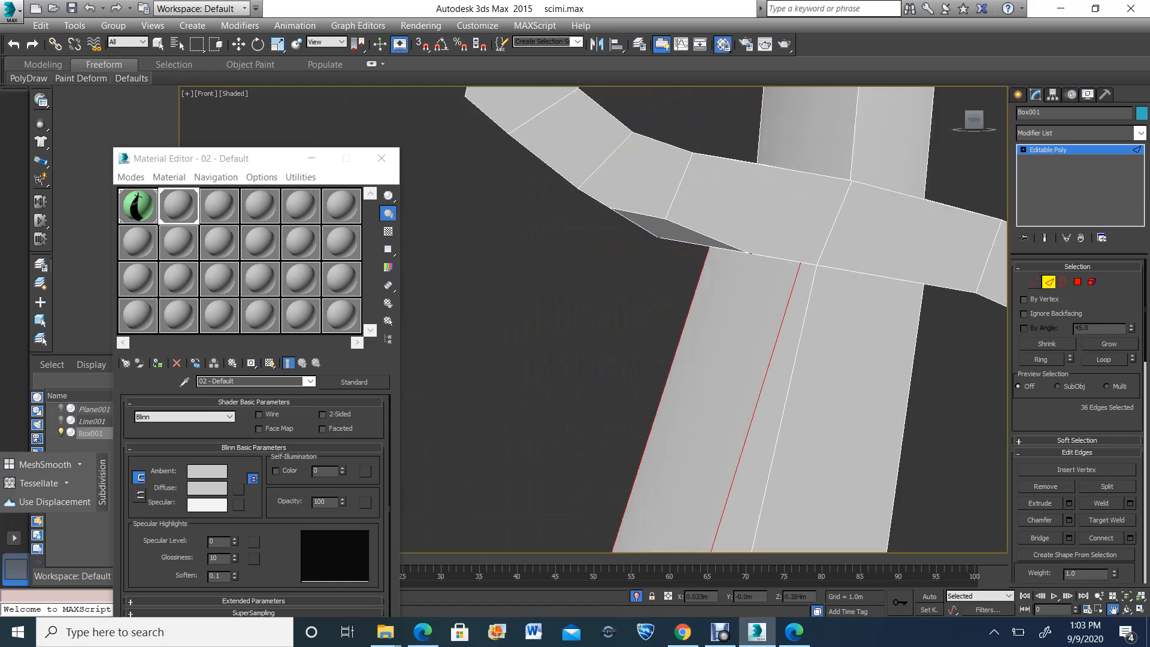
{"action": "left_click", "coordinate": [1035, 282]}
{"action": "key", "text": "F3"}
{"action": "left_click_drag", "start_coordinate": [806, 244], "coordinate": [782, 271]}
{"action": "key", "text": "F3"}
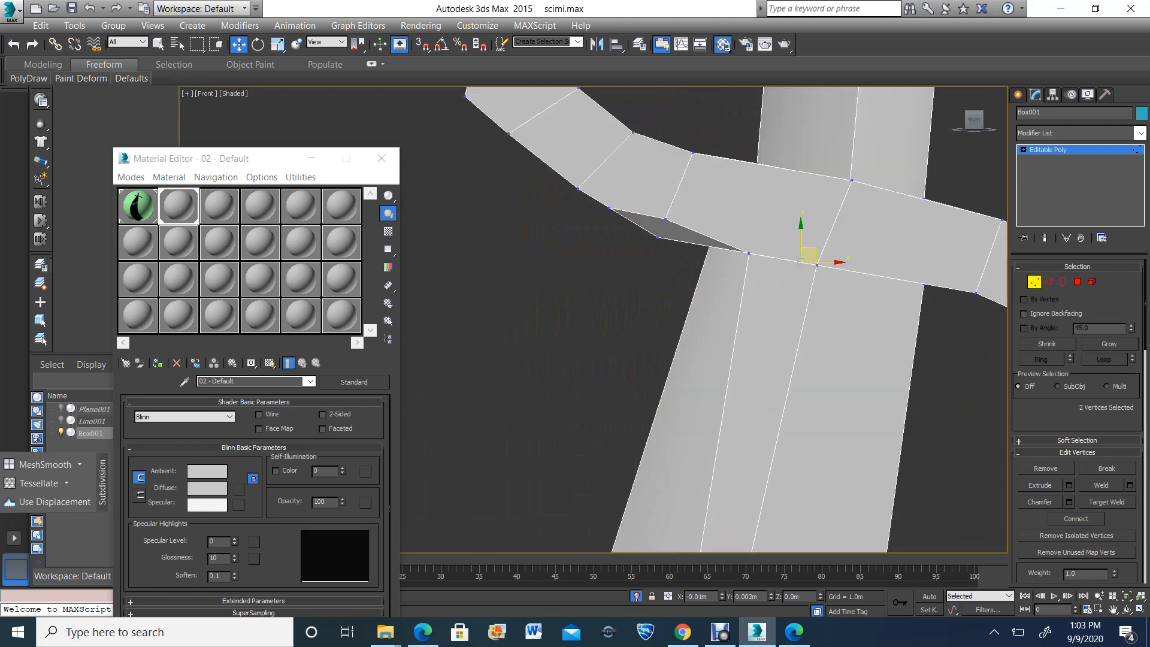
Move the chamfer line's vertices on the first two cross-edges beyond the guard outward along those edges to narrow the bevel
{"action": "scroll", "coordinate": [753, 260], "scroll_direction": "down", "scroll_amount": 5}
{"action": "scroll", "coordinate": [734, 394], "scroll_direction": "up", "scroll_amount": 5}
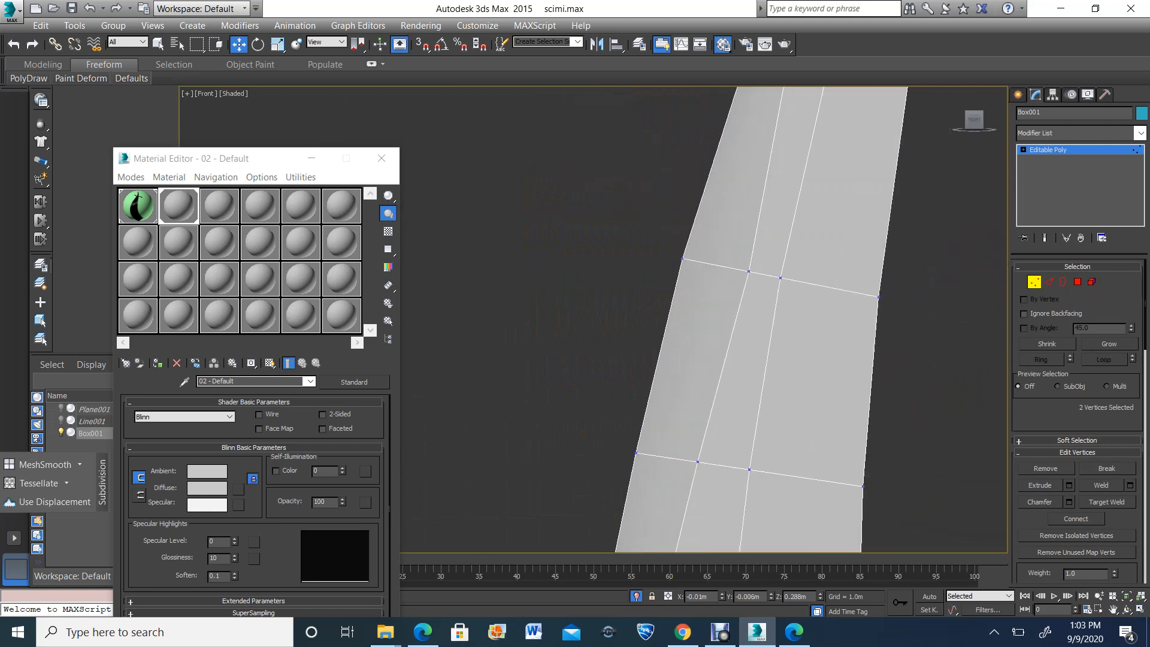
{"action": "left_click_drag", "start_coordinate": [758, 264], "coordinate": [729, 257]}
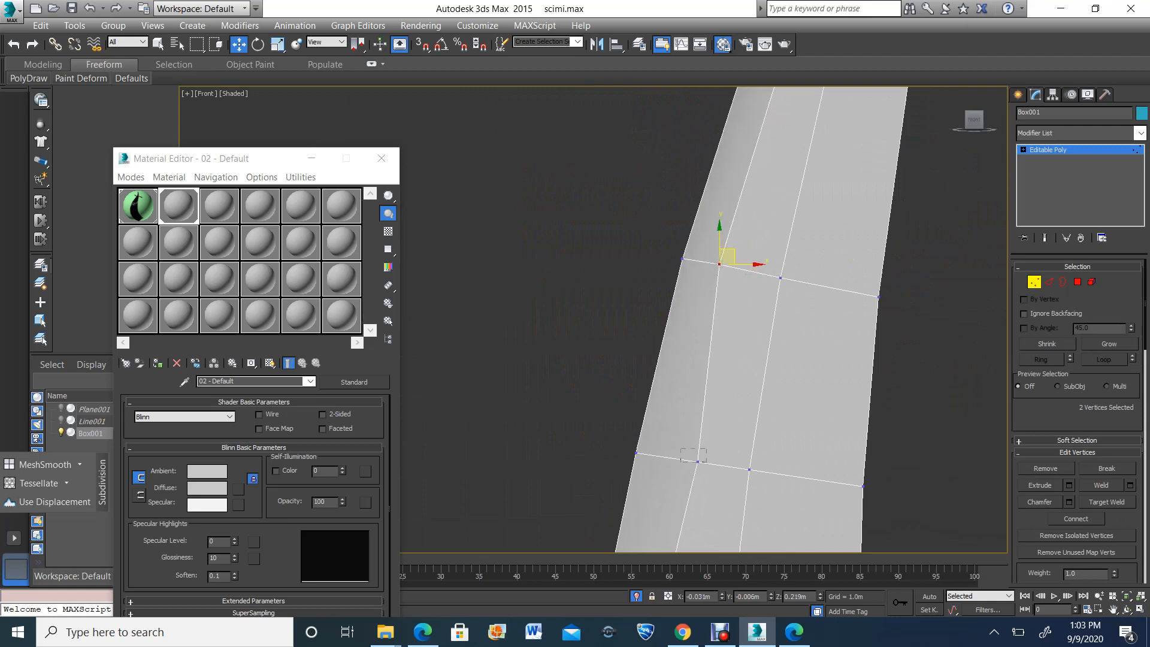
{"action": "left_click_drag", "start_coordinate": [707, 462], "coordinate": [684, 451]}
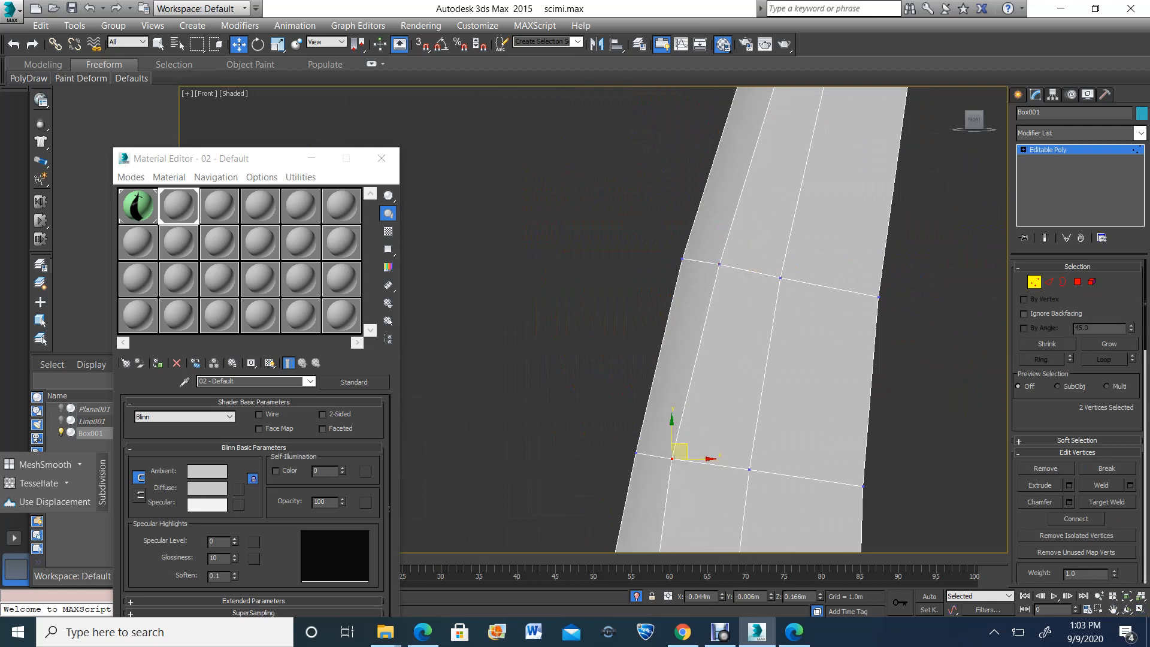
Shift the chamfer line's vertices on the next two cross-edges slightly toward the blade's outer edge
{"action": "scroll", "coordinate": [683, 449], "scroll_direction": "down", "scroll_amount": 5}
{"action": "scroll", "coordinate": [683, 449], "scroll_direction": "up", "scroll_amount": 2}
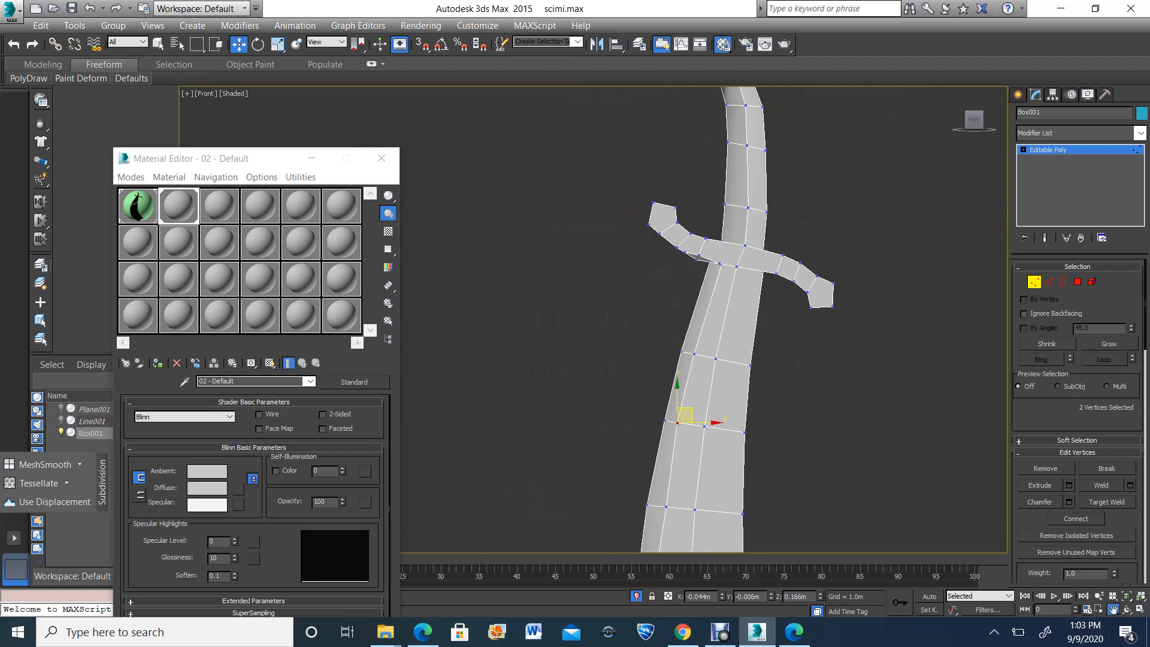
{"action": "left_click_drag", "start_coordinate": [839, 444], "coordinate": [846, 239]}
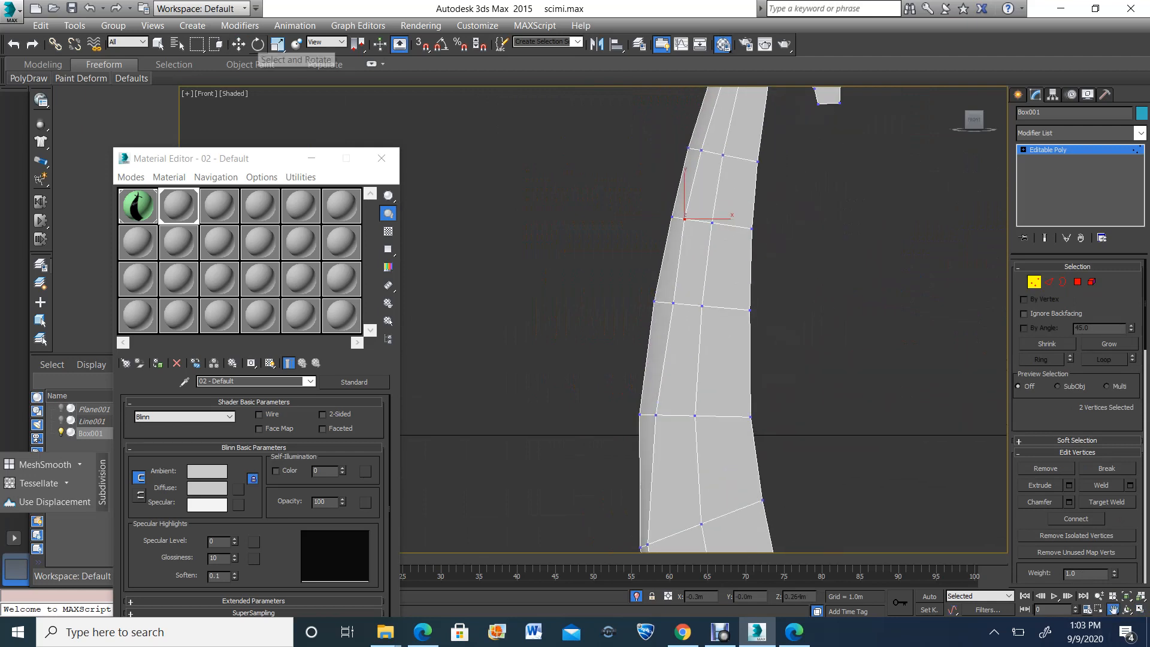
{"action": "left_click", "coordinate": [238, 44]}
{"action": "left_click_drag", "start_coordinate": [683, 311], "coordinate": [695, 304]}
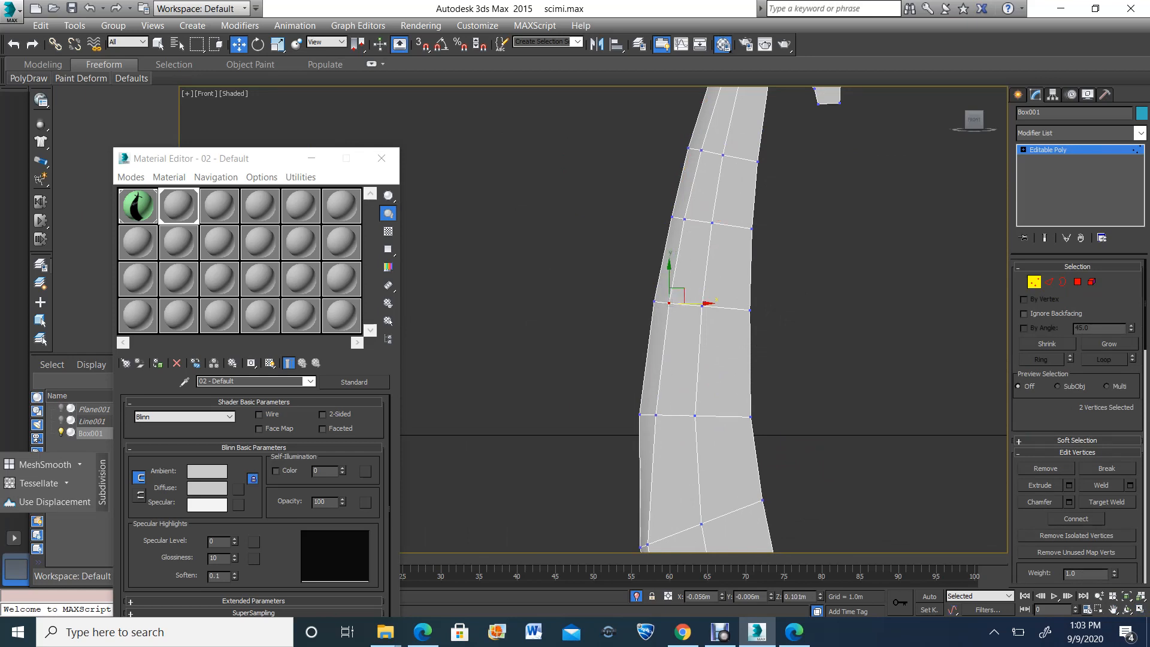
{"action": "left_click_drag", "start_coordinate": [665, 415], "coordinate": [677, 415]}
Widen the bevel past the blade's middle by moving the chamfer vertices on the next two slanted cross-edges inward
{"action": "middle_click_drag", "start_coordinate": [695, 414], "coordinate": [695, 155]}
{"action": "left_click", "coordinate": [238, 44]}
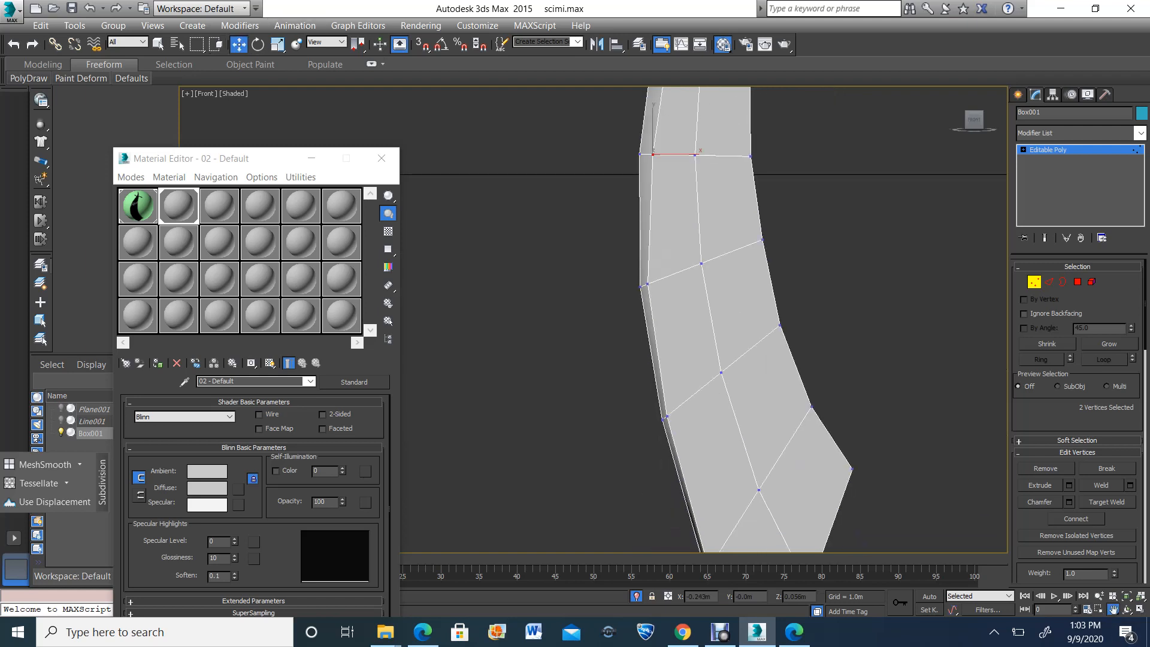
{"action": "left_click", "coordinate": [647, 284]}
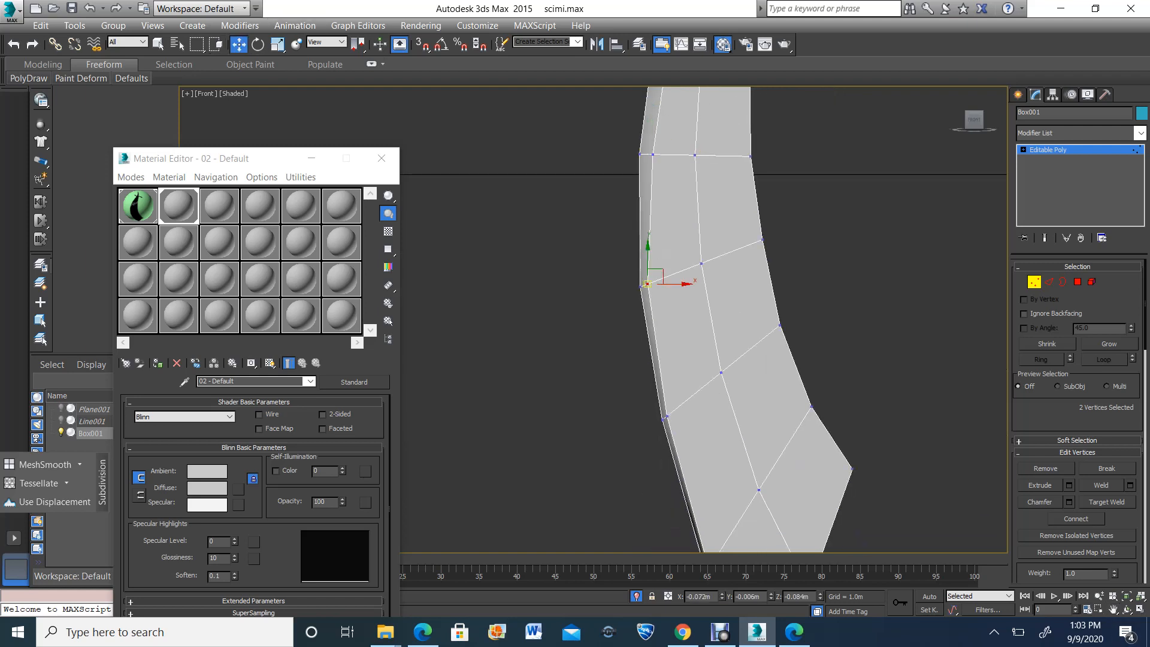
{"action": "left_click_drag", "start_coordinate": [674, 284], "coordinate": [658, 281]}
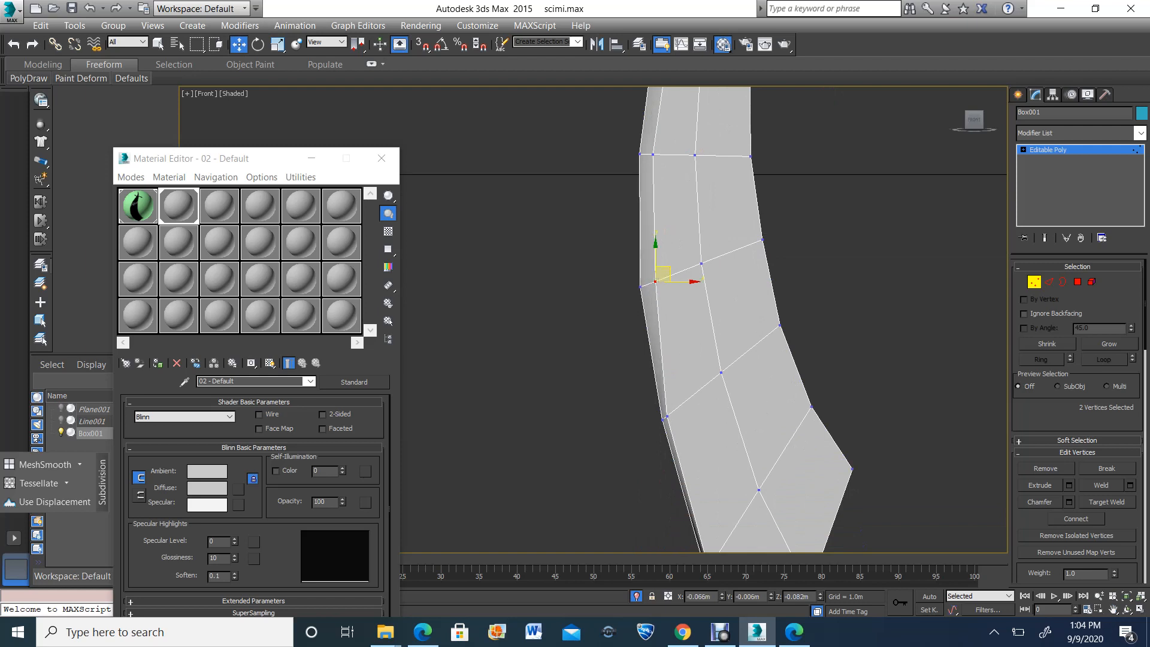
{"action": "mouse_move", "coordinate": [675, 408]}
{"action": "left_mouse_down"}
{"action": "mouse_move", "coordinate": [665, 418]}
{"action": "mouse_move", "coordinate": [682, 401]}
{"action": "left_mouse_up"}
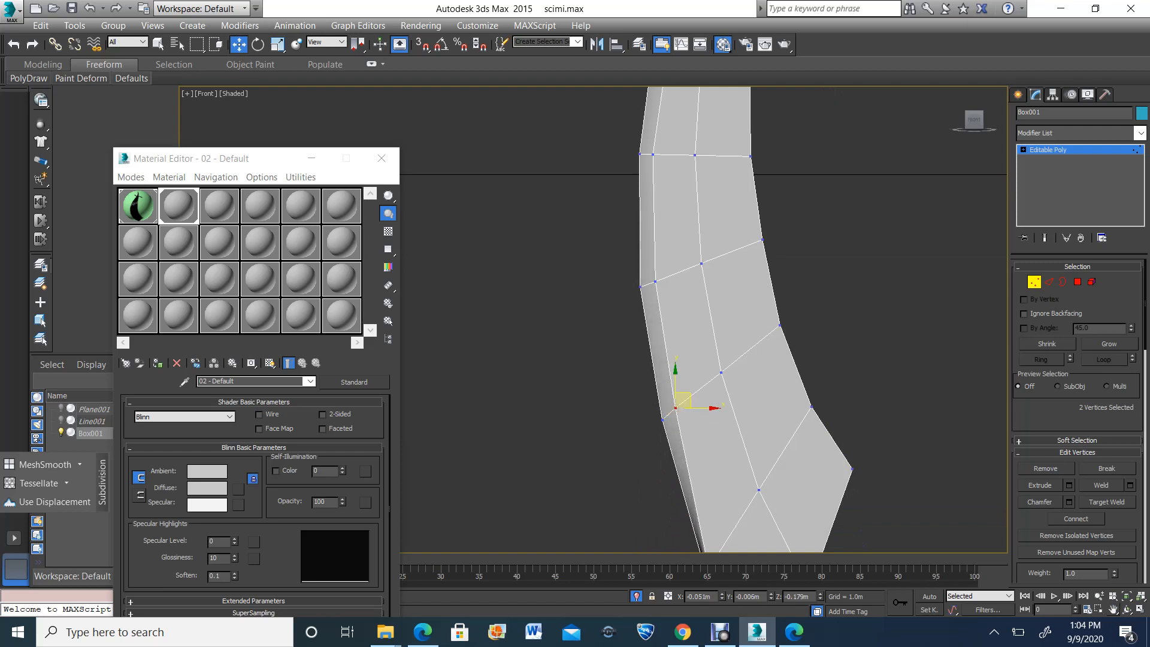
Move the chamfer vertices on the last cross-edge before the blade's tip inward along that edge
{"action": "middle_click_drag", "start_coordinate": [761, 531], "coordinate": [718, 310]}
{"action": "scroll", "coordinate": [740, 370], "scroll_direction": "up", "scroll_amount": 2}
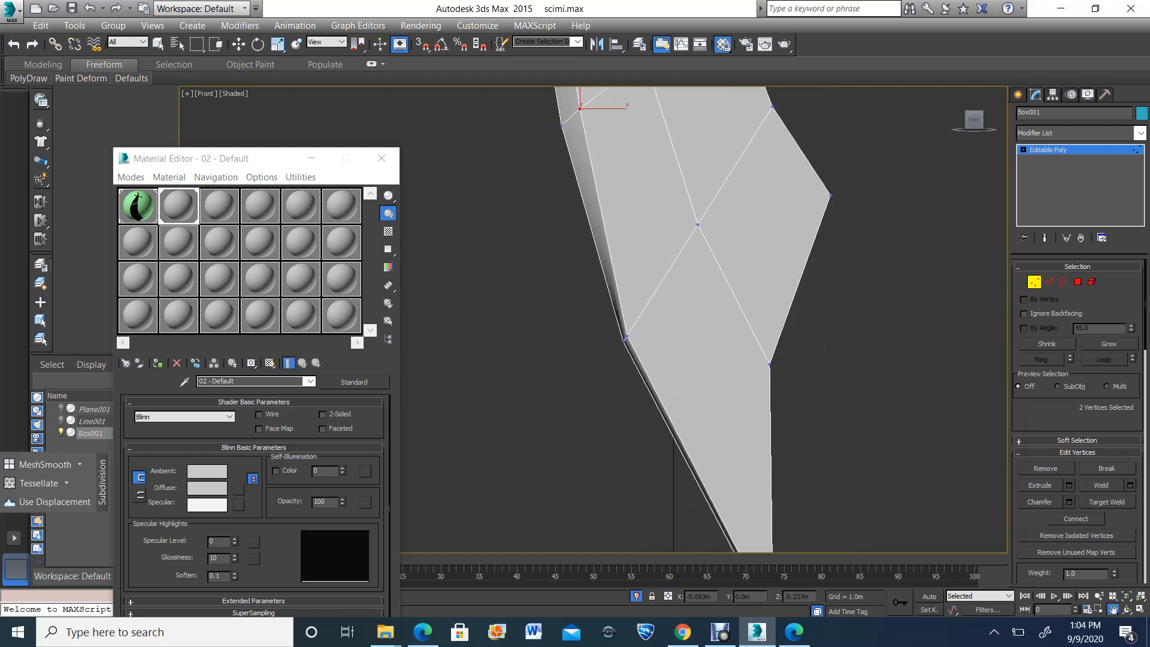
{"action": "key", "text": "w"}
{"action": "left_click_drag", "start_coordinate": [636, 326], "coordinate": [652, 303]}
{"action": "scroll", "coordinate": [653, 304], "scroll_direction": "down", "scroll_amount": 2}
{"action": "scroll", "coordinate": [713, 375], "scroll_direction": "up", "scroll_amount": 1}
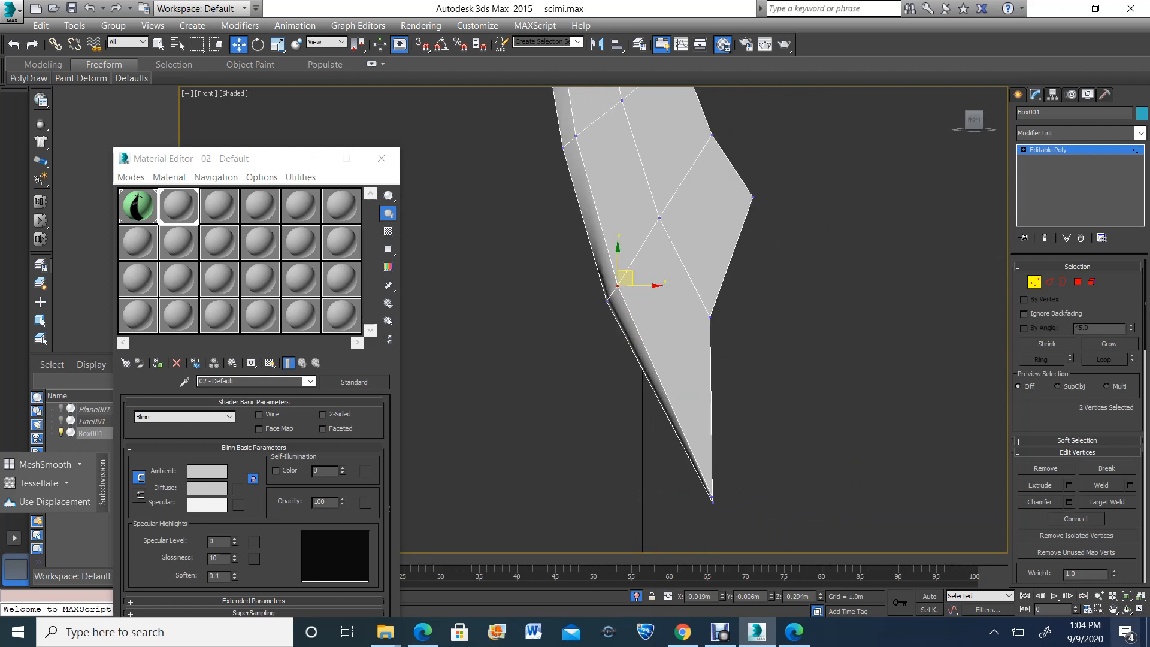
Examine the bevelled cutting edge and the blade's tip up close in the perspective view
{"action": "left_click", "coordinate": [1140, 610]}
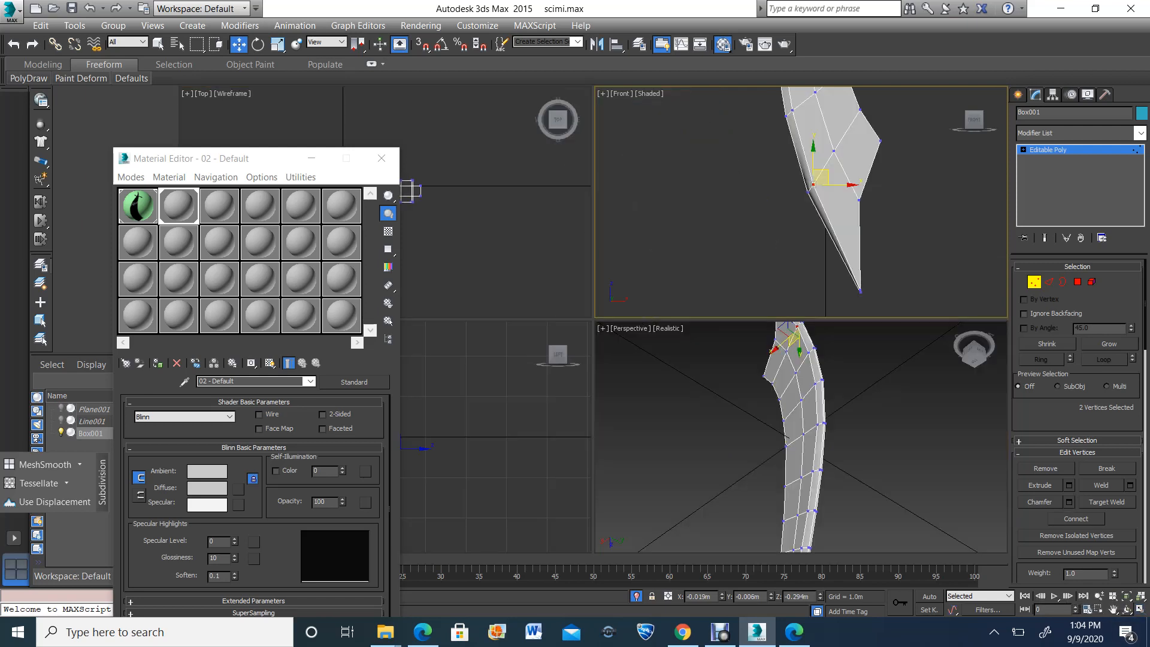
{"action": "left_click", "coordinate": [1128, 609]}
{"action": "scroll", "coordinate": [801, 436], "scroll_direction": "down", "scroll_amount": 5}
{"action": "left_click_drag", "start_coordinate": [801, 419], "coordinate": [820, 473]}
{"action": "scroll", "coordinate": [809, 470], "scroll_direction": "up", "scroll_amount": 4}
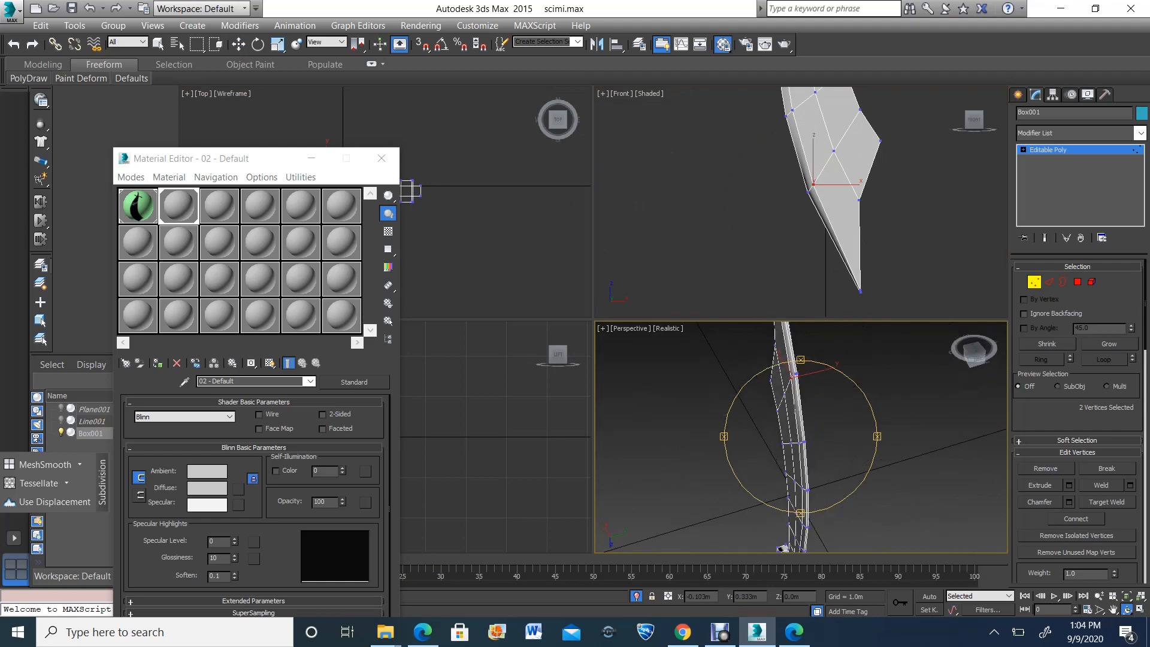
{"action": "left_click", "coordinate": [1140, 610]}
{"action": "left_click_drag", "start_coordinate": [555, 170], "coordinate": [585, 409]}
{"action": "scroll", "coordinate": [585, 409], "scroll_direction": "up", "scroll_amount": 2}
{"action": "scroll", "coordinate": [585, 409], "scroll_direction": "down", "scroll_amount": 2}
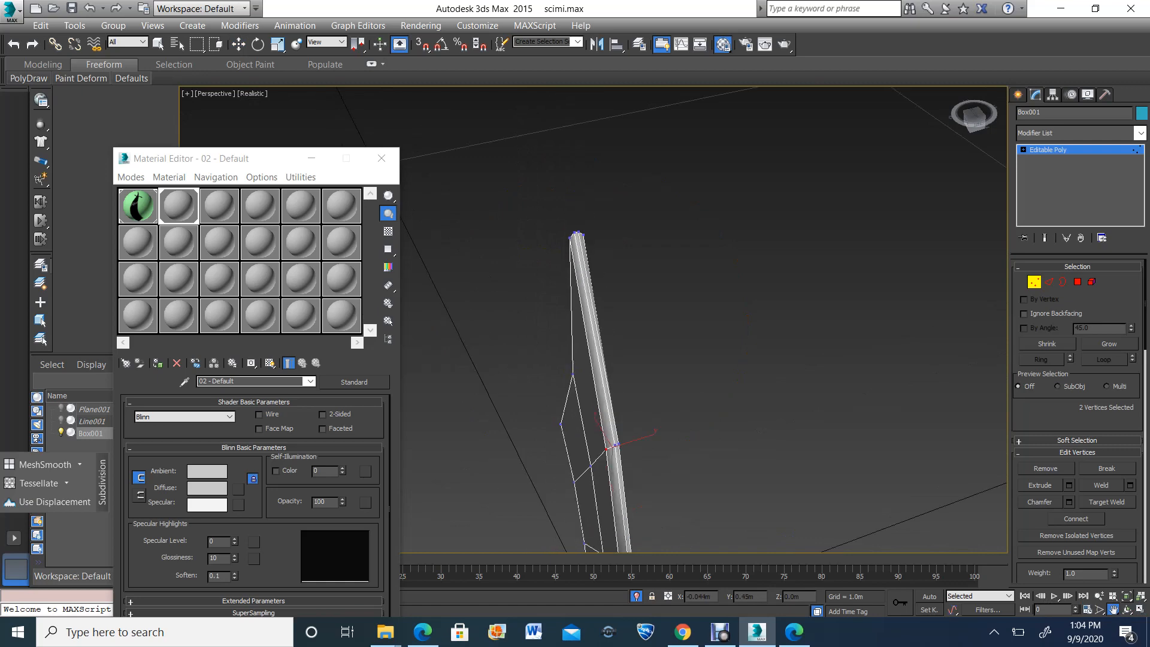
Examine the whole scimitar with its bevelled blade from several angles in the perspective view
{"action": "left_click", "coordinate": [1127, 610]}
{"action": "left_click_drag", "start_coordinate": [665, 389], "coordinate": [539, 287]}
{"action": "scroll", "coordinate": [575, 318], "scroll_direction": "down", "scroll_amount": 3}
{"action": "scroll", "coordinate": [599, 333], "scroll_direction": "up", "scroll_amount": 6}
{"action": "left_click_drag", "start_coordinate": [599, 333], "coordinate": [672, 342]}
{"action": "scroll", "coordinate": [651, 342], "scroll_direction": "down", "scroll_amount": 7}
{"action": "scroll", "coordinate": [651, 342], "scroll_direction": "down", "scroll_amount": 3}
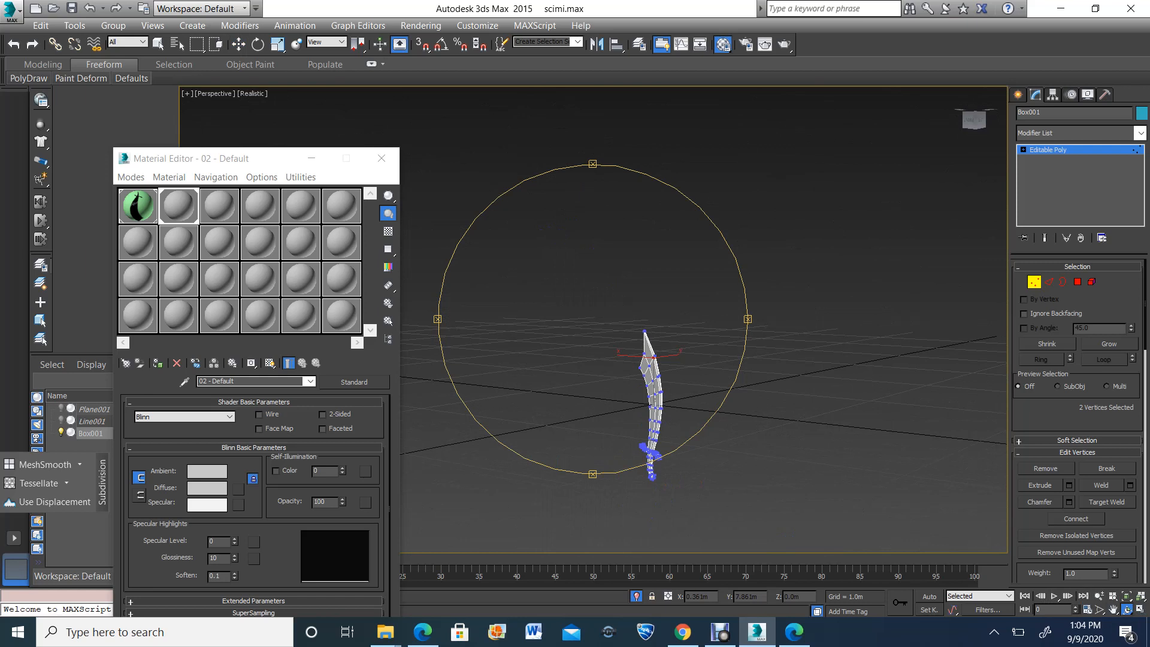
{"action": "left_click", "coordinate": [1113, 610]}
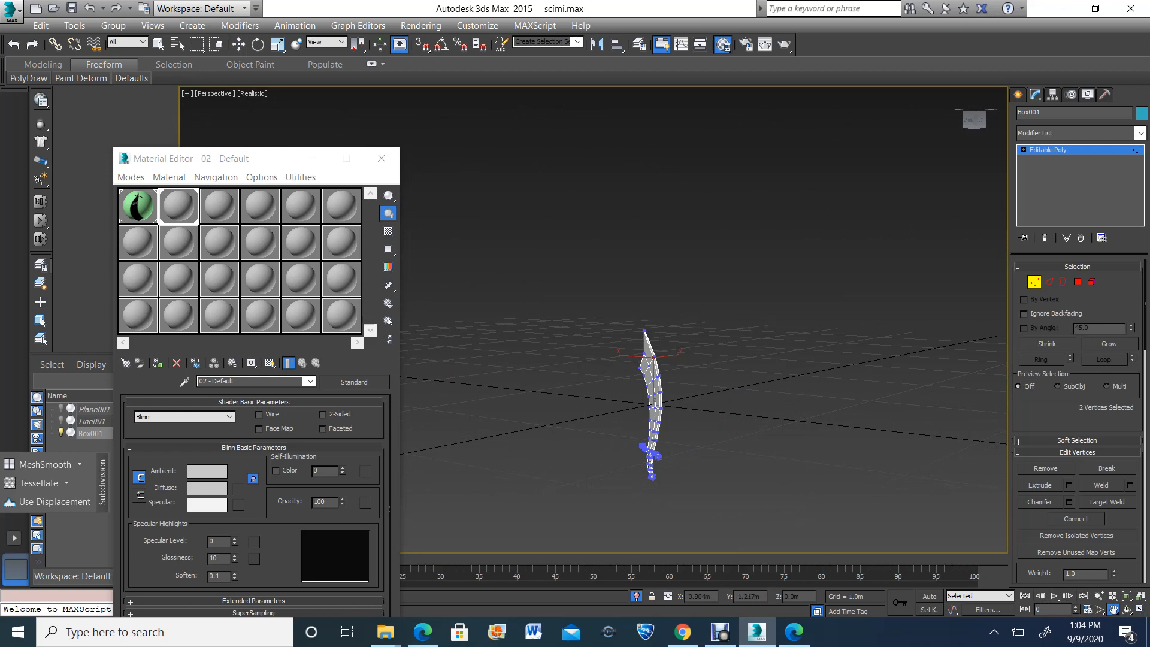
{"action": "key", "text": "z"}
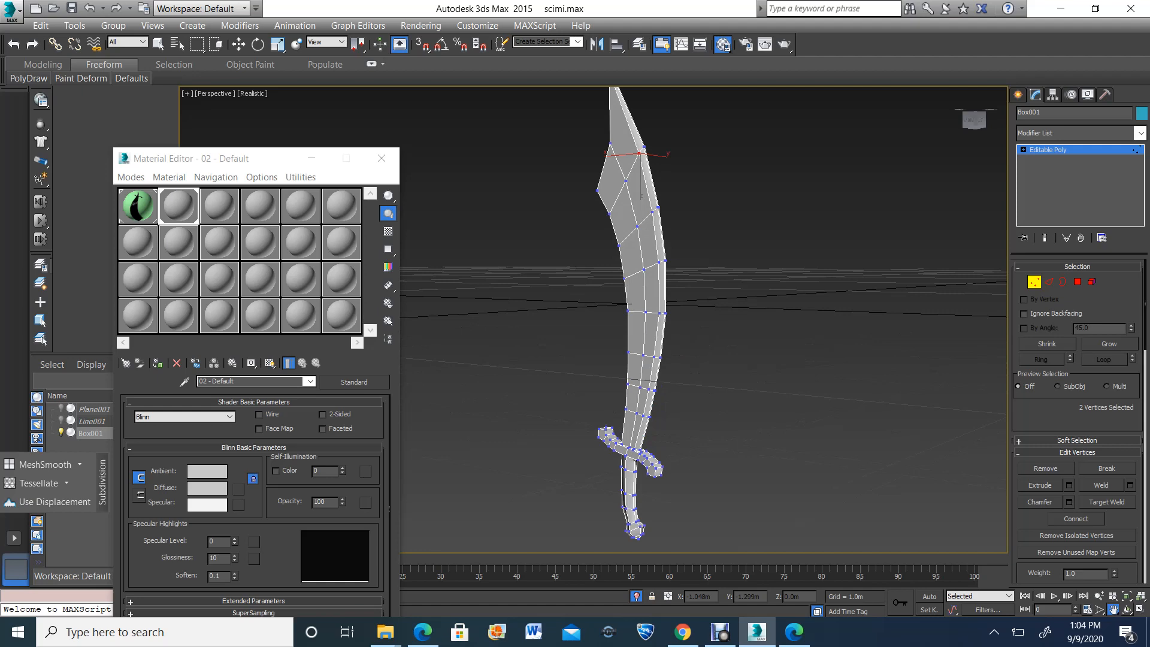
Examine the handle, guard and full blade in the perspective view, and leave vertex editing
{"action": "left_click", "coordinate": [1128, 610]}
{"action": "left_click_drag", "start_coordinate": [701, 366], "coordinate": [653, 327]}
{"action": "scroll", "coordinate": [635, 460], "scroll_direction": "up", "scroll_amount": 6}
{"action": "scroll", "coordinate": [659, 384], "scroll_direction": "down", "scroll_amount": 4}
{"action": "scroll", "coordinate": [653, 327], "scroll_direction": "down", "scroll_amount": 5}
{"action": "left_click_drag", "start_coordinate": [580, 296], "coordinate": [638, 263]}
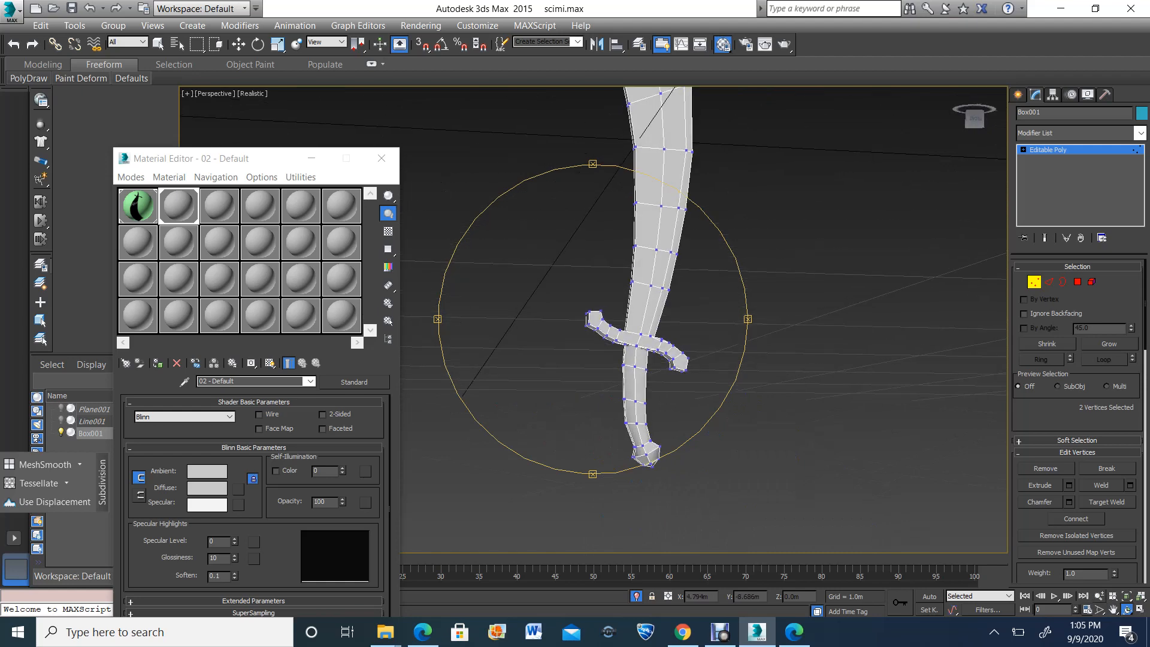
{"action": "left_click", "coordinate": [1112, 610]}
{"action": "left_click_drag", "start_coordinate": [707, 209], "coordinate": [674, 354]}
{"action": "scroll", "coordinate": [674, 354], "scroll_direction": "down", "scroll_amount": 3}
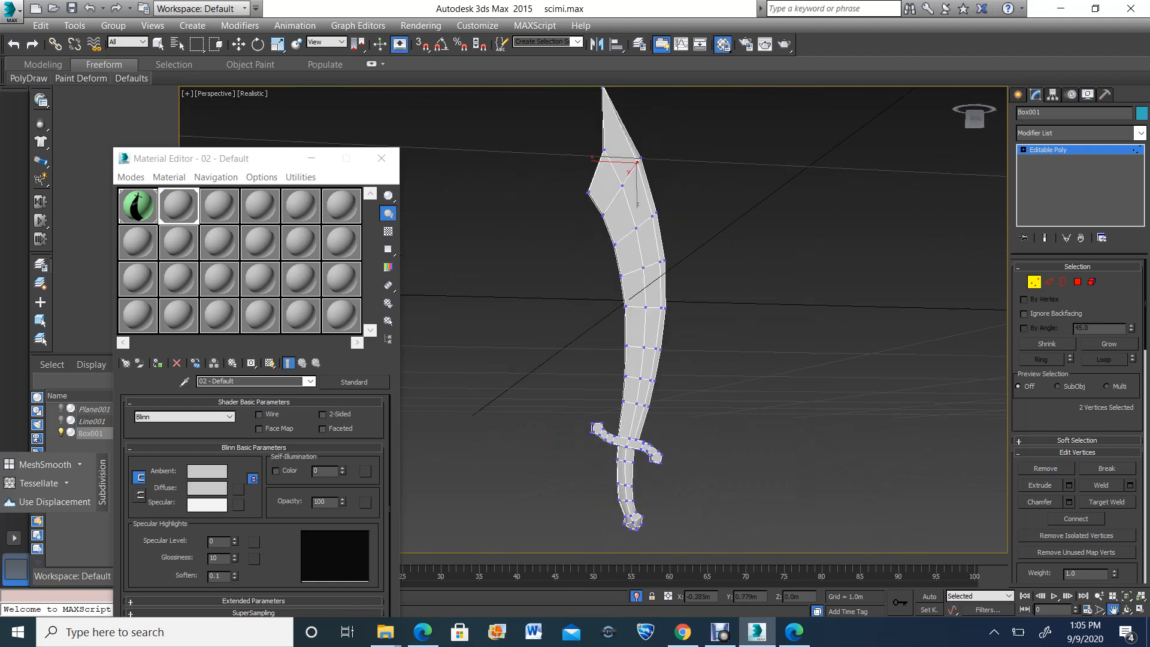
{"action": "left_click", "coordinate": [1035, 281]}
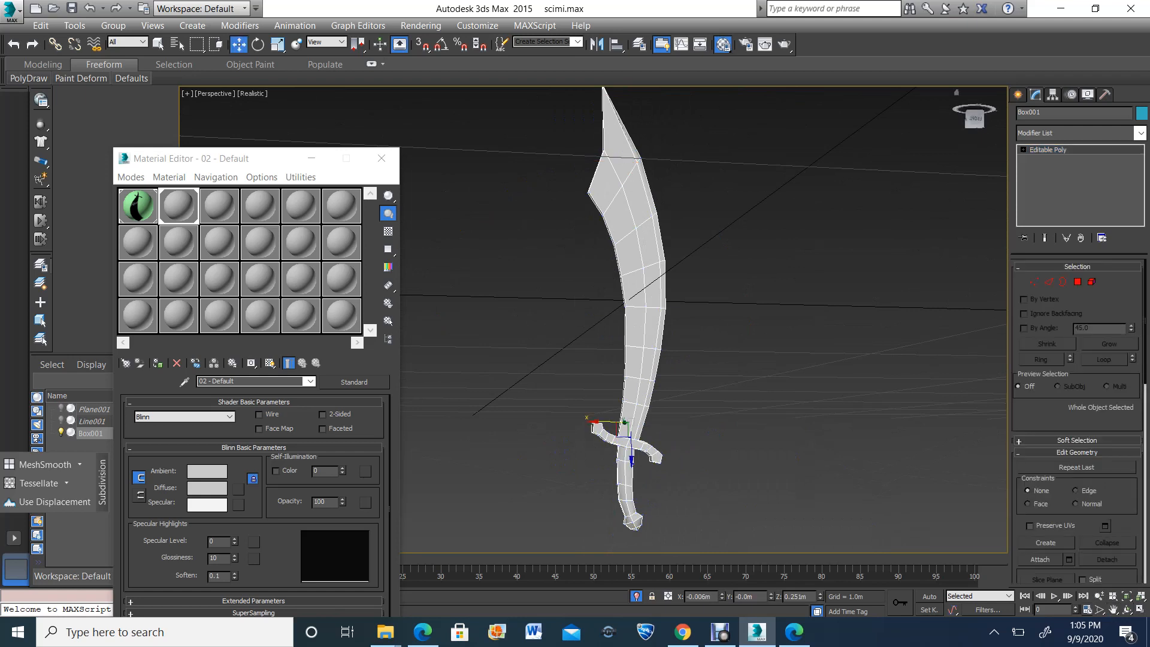
Adjust the bevel vertices on the cross-edge nearest the blade's tip in the front view
{"action": "left_click", "coordinate": [1140, 609]}
{"action": "left_click", "coordinate": [1114, 610]}
{"action": "scroll", "coordinate": [857, 252], "scroll_direction": "down", "scroll_amount": 6}
{"action": "left_click_drag", "start_coordinate": [857, 252], "coordinate": [822, 258]}
{"action": "left_click", "coordinate": [1140, 610]}
{"action": "scroll", "coordinate": [602, 393], "scroll_direction": "up", "scroll_amount": 8}
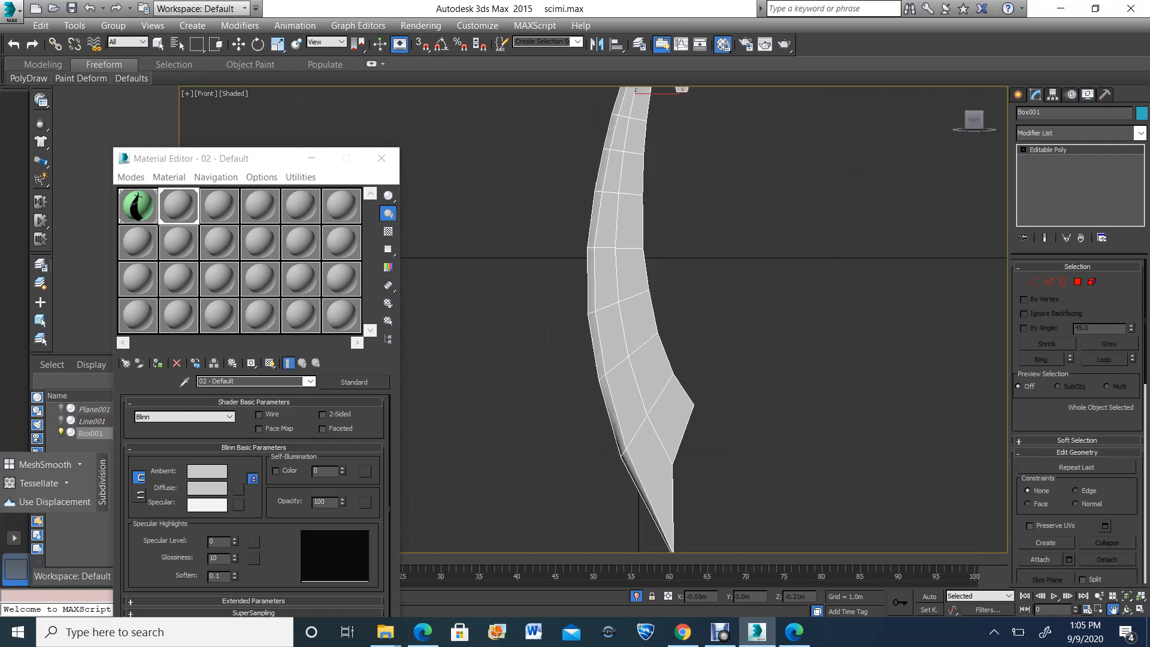
{"action": "key", "text": "1"}
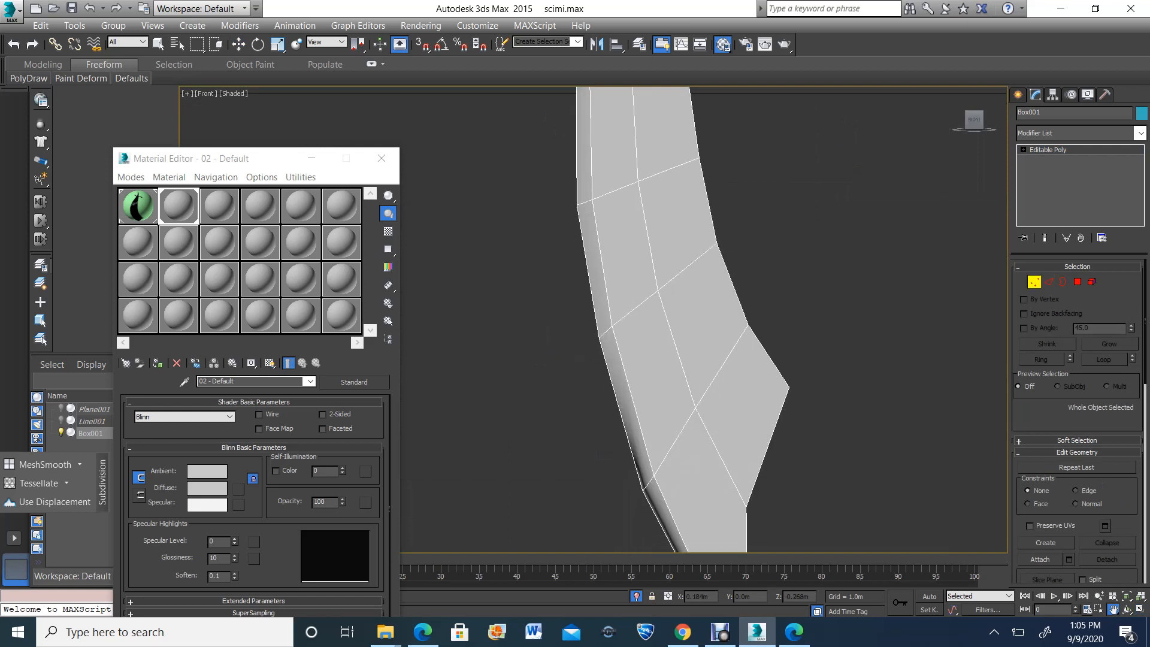
{"action": "left_click_drag", "start_coordinate": [657, 472], "coordinate": [659, 478]}
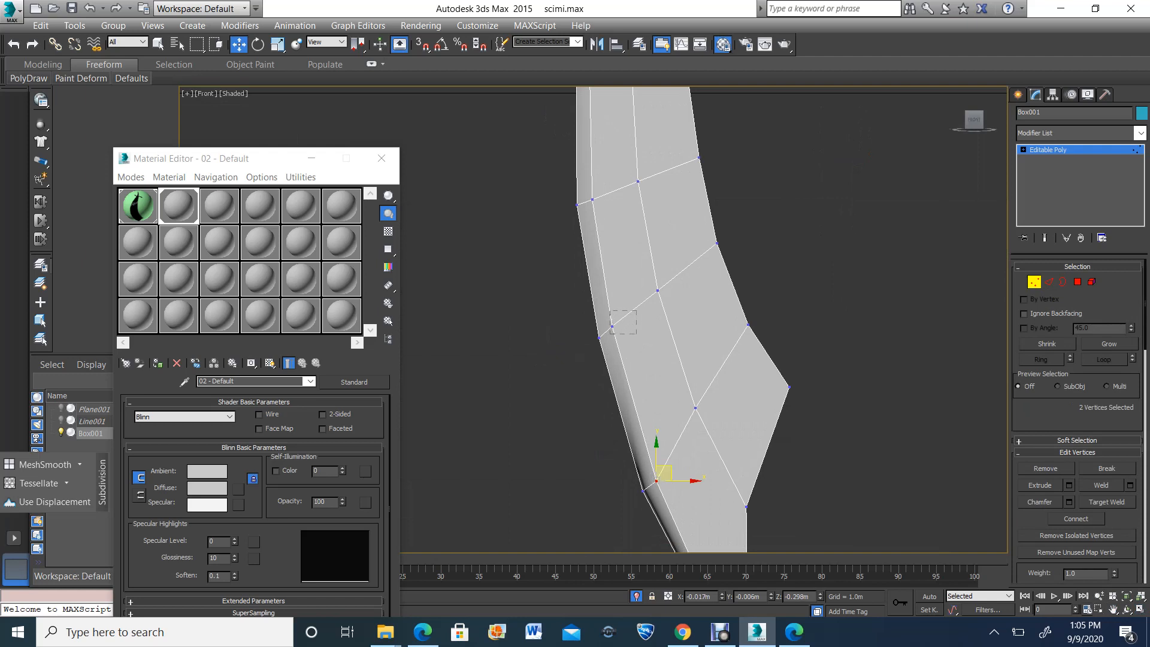
Select all grip polygons between the guard and the pommel, clear their smoothing groups and assign smoothing group 1
{"action": "scroll", "coordinate": [626, 273], "scroll_direction": "down", "scroll_amount": 4}
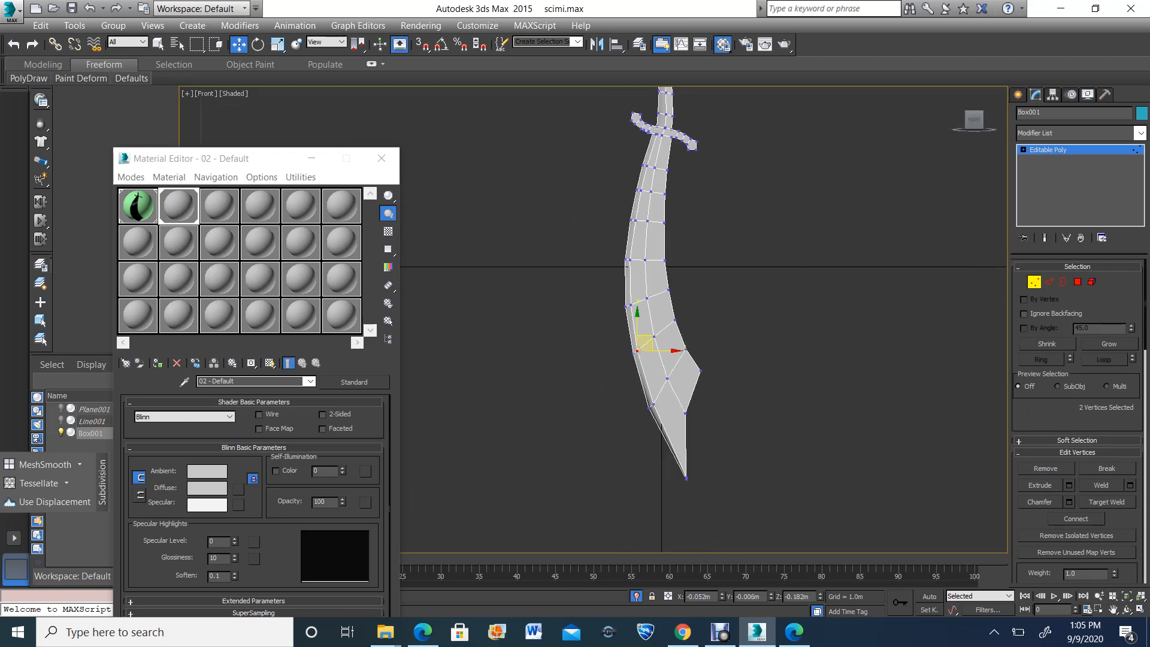
{"action": "scroll", "coordinate": [665, 102], "scroll_direction": "up", "scroll_amount": 4}
{"action": "left_click", "coordinate": [1113, 609]}
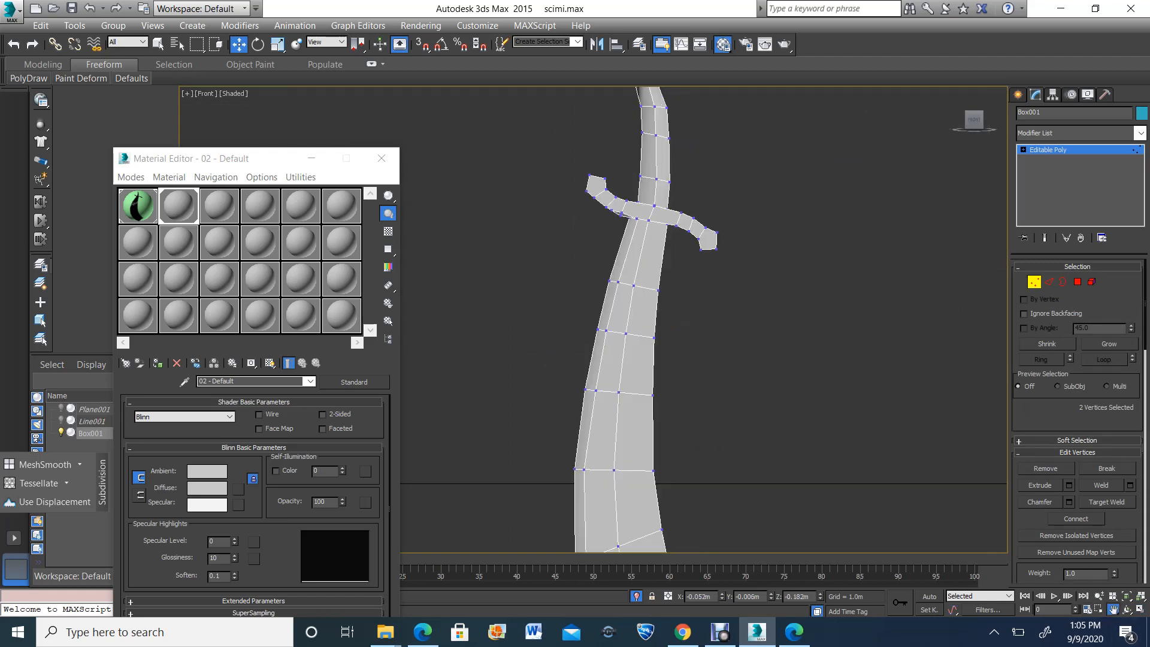
{"action": "left_click_drag", "start_coordinate": [669, 168], "coordinate": [691, 362]}
{"action": "scroll", "coordinate": [691, 362], "scroll_direction": "up", "scroll_amount": 2}
{"action": "scroll", "coordinate": [696, 327], "scroll_direction": "up", "scroll_amount": 2}
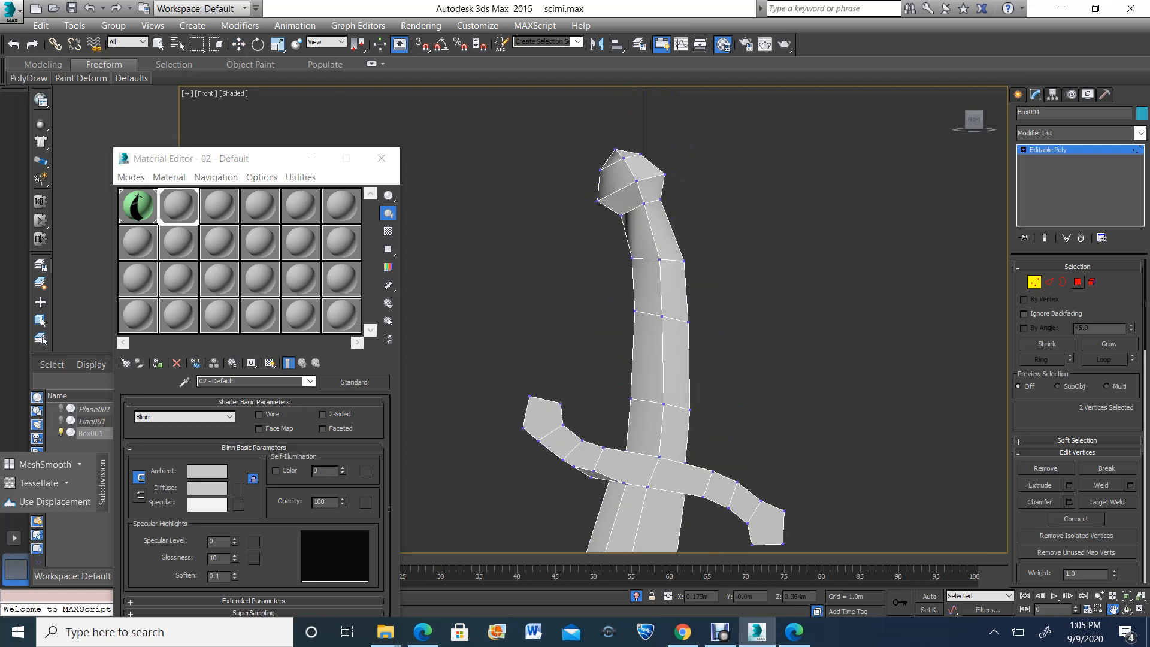
{"action": "left_click", "coordinate": [1078, 281]}
{"action": "left_click_drag", "start_coordinate": [609, 235], "coordinate": [660, 322]}
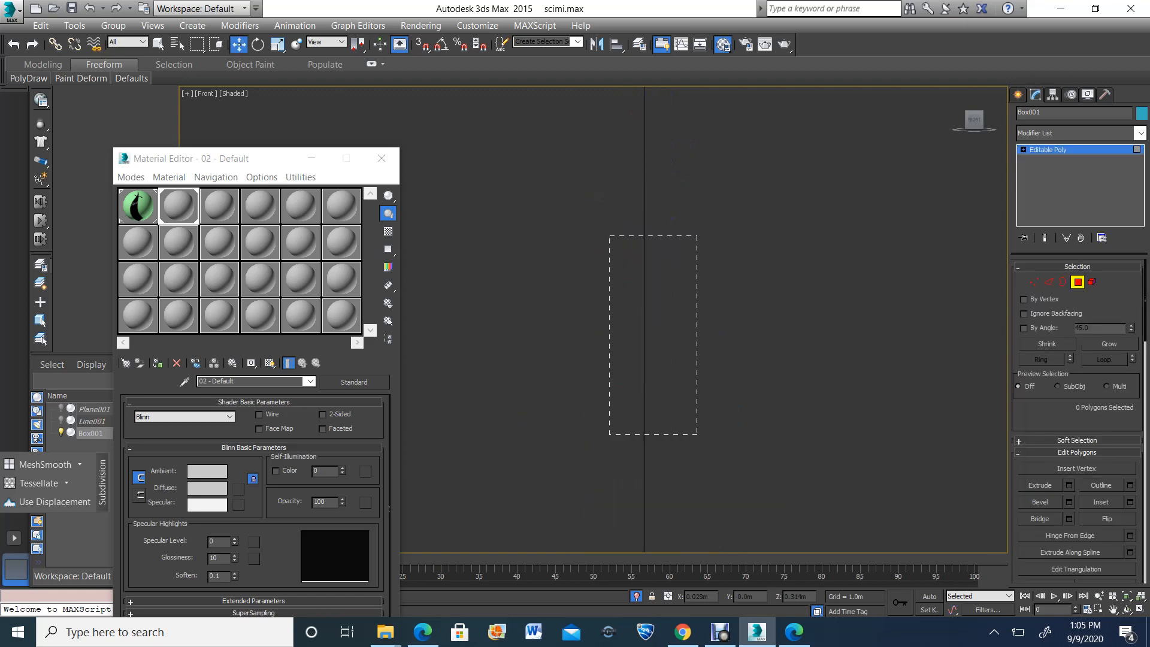
{"action": "left_click_drag", "start_coordinate": [697, 434], "coordinate": [697, 434]}
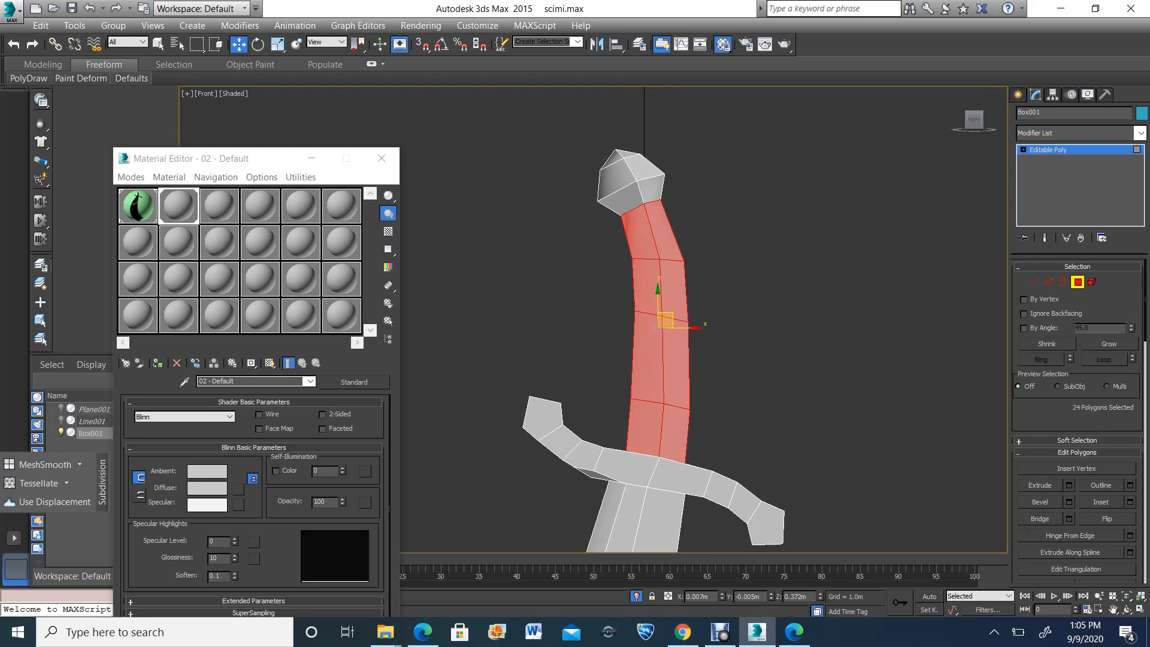
{"action": "scroll", "coordinate": [1079, 419], "scroll_direction": "down", "scroll_amount": 5}
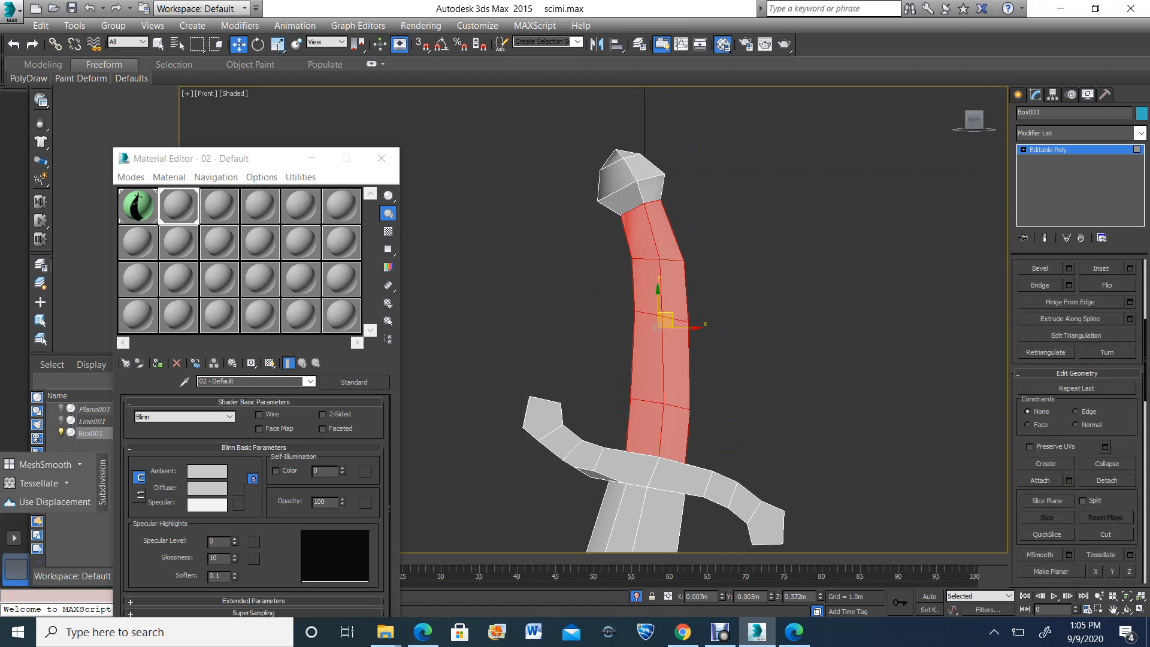
{"action": "scroll", "coordinate": [1078, 419], "scroll_direction": "down", "scroll_amount": 3}
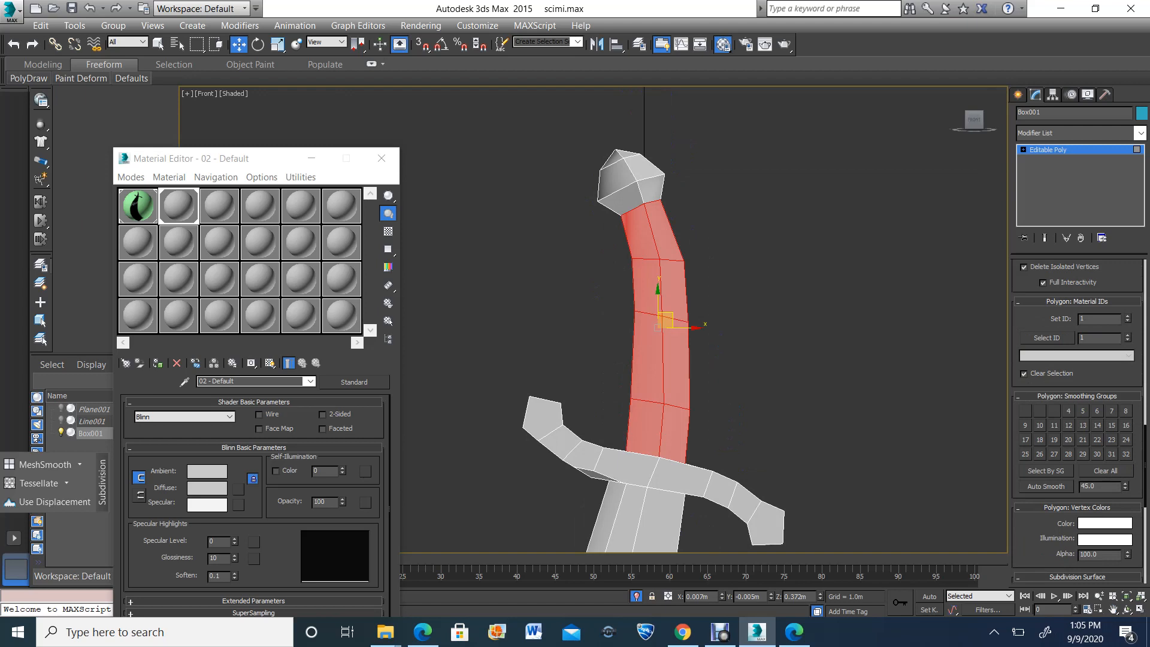
{"action": "left_click", "coordinate": [1106, 471]}
{"action": "left_click", "coordinate": [1025, 411]}
{"action": "left_click", "coordinate": [819, 298]}
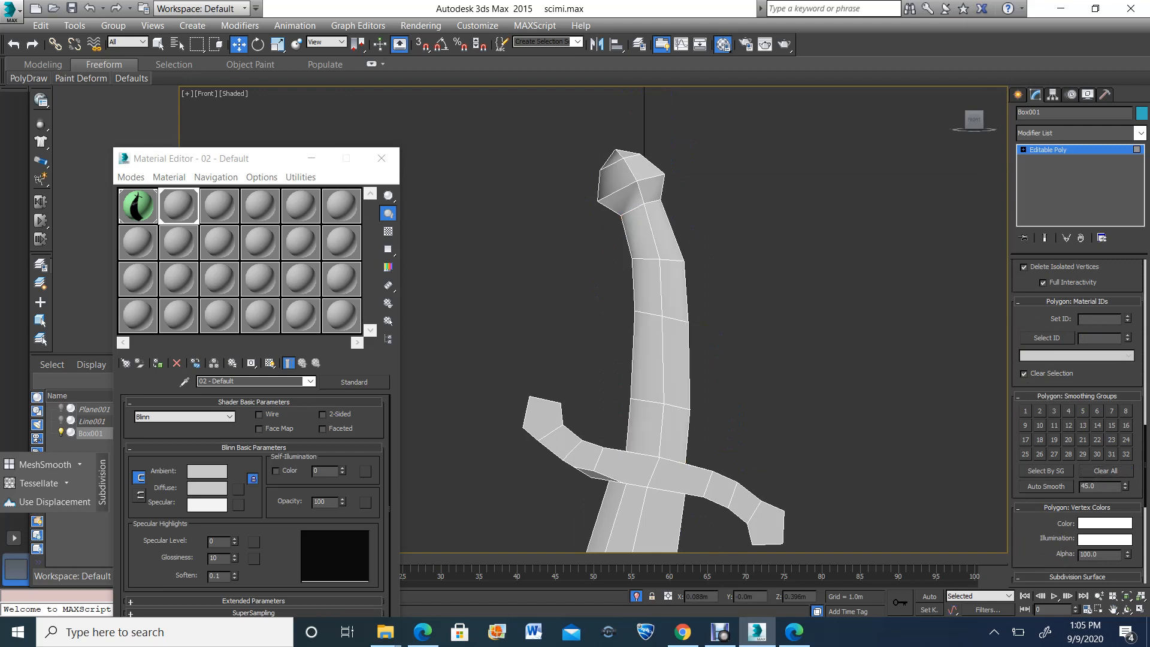
Select the ring of pommel polygons adjoining the grip, clear their smoothing groups and assign smoothing group 2
{"action": "left_click_drag", "start_coordinate": [578, 127], "coordinate": [702, 201]}
{"action": "scroll", "coordinate": [599, 162], "scroll_direction": "up", "scroll_amount": 4}
{"action": "left_click_drag", "start_coordinate": [601, 249], "coordinate": [617, 258]}
{"action": "left_click_drag", "start_coordinate": [769, 212], "coordinate": [716, 220], "text": "ctrl"}
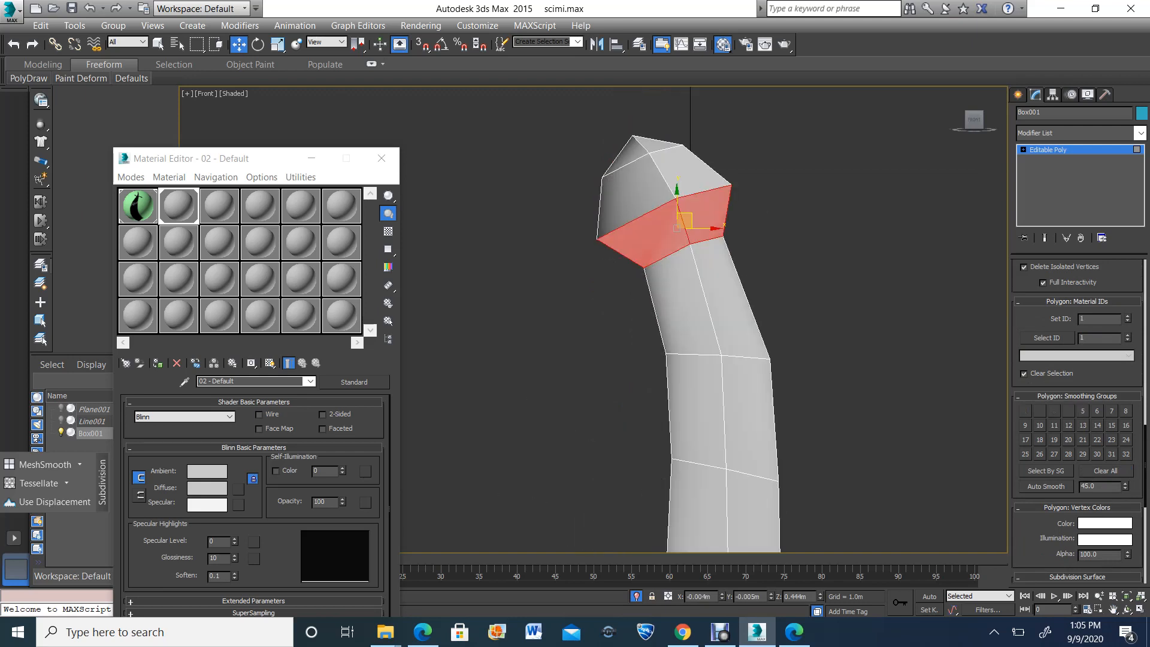
{"action": "left_click", "coordinate": [1140, 609]}
{"action": "left_click", "coordinate": [1128, 609]}
{"action": "left_click", "coordinate": [803, 440]}
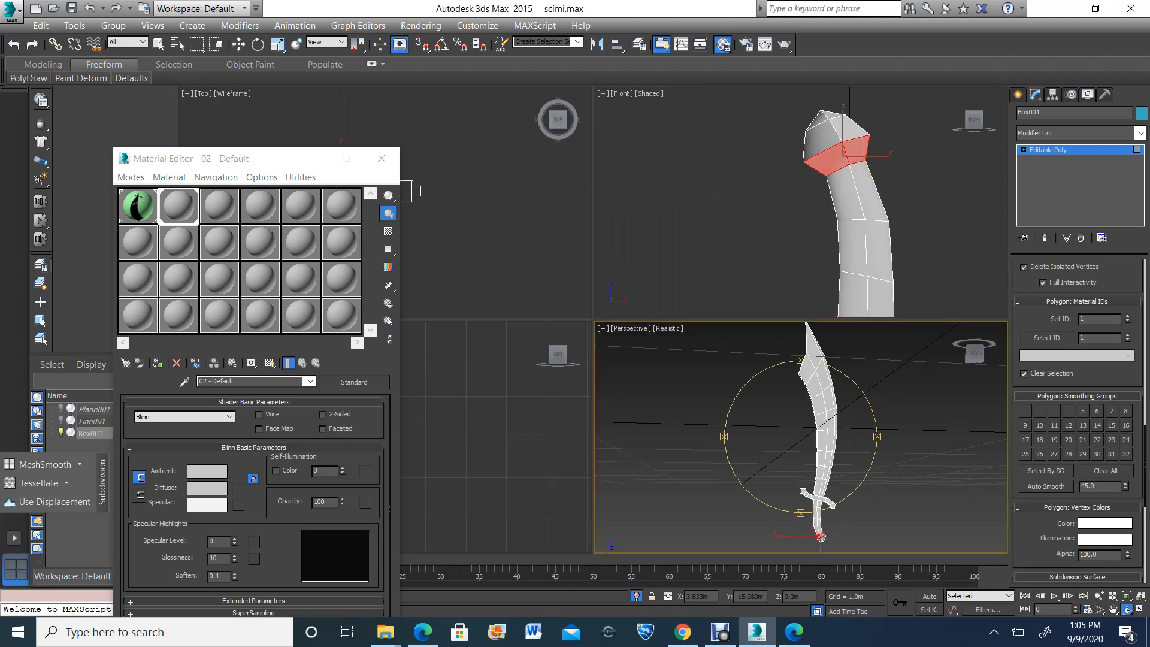
{"action": "key", "text": "z"}
{"action": "scroll", "coordinate": [803, 440], "scroll_direction": "down", "scroll_amount": 4}
{"action": "left_click_drag", "start_coordinate": [803, 441], "coordinate": [898, 440]}
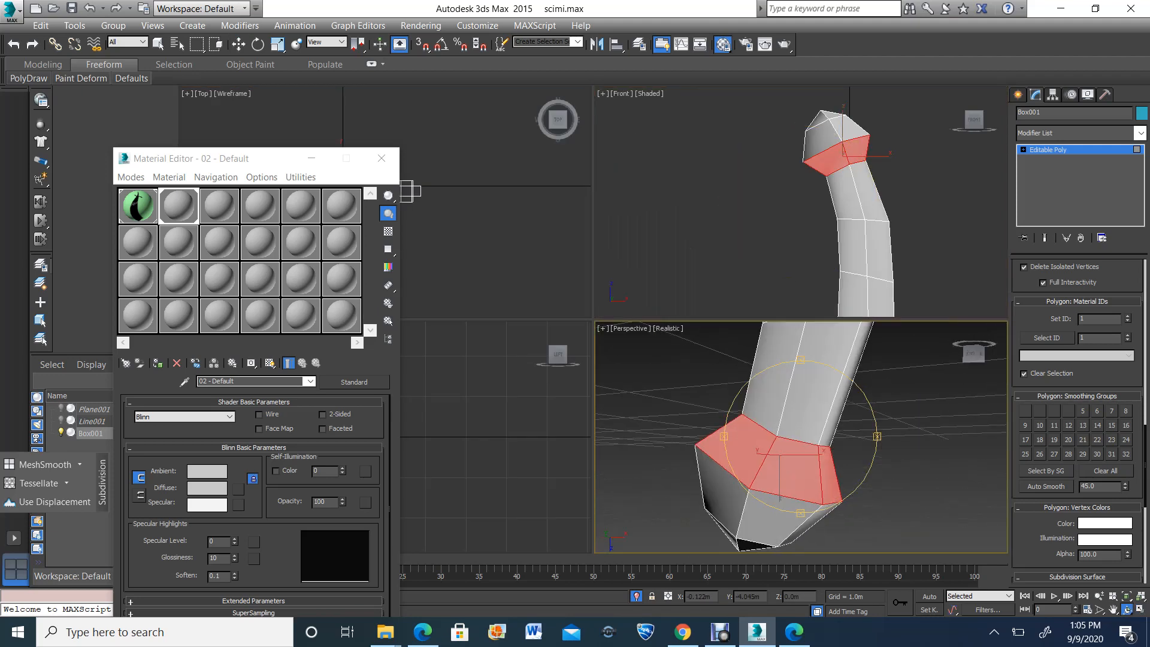
{"action": "left_click", "coordinate": [1106, 471]}
{"action": "left_click", "coordinate": [1040, 411]}
{"action": "scroll", "coordinate": [794, 417], "scroll_direction": "down", "scroll_amount": 4}
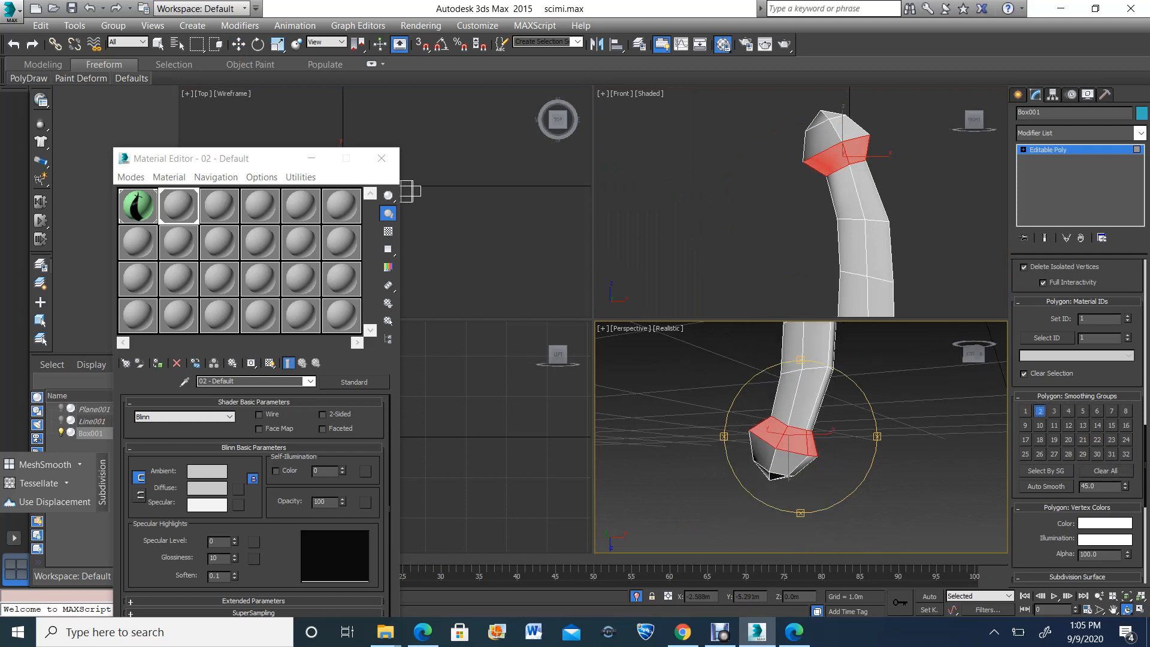
Select the pommel's end-cap polygons, clear their smoothing groups and assign smoothing group 1
{"action": "left_click", "coordinate": [258, 45]}
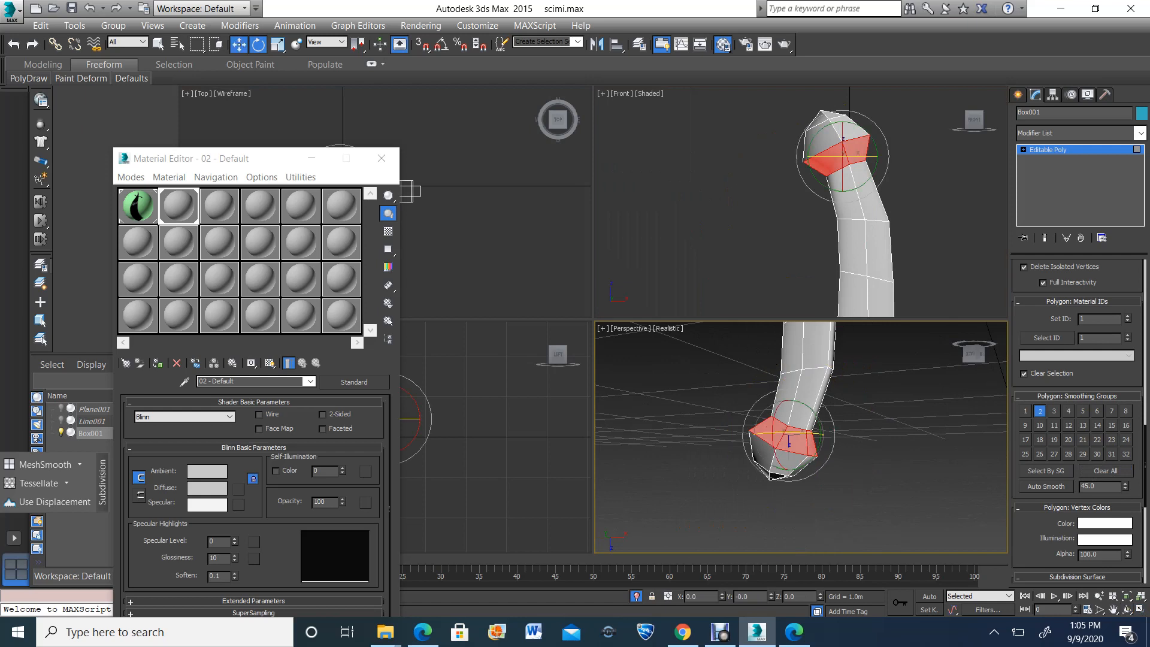
{"action": "left_click", "coordinate": [238, 44]}
{"action": "left_click", "coordinate": [851, 148]}
{"action": "left_click_drag", "start_coordinate": [850, 95], "coordinate": [776, 126]}
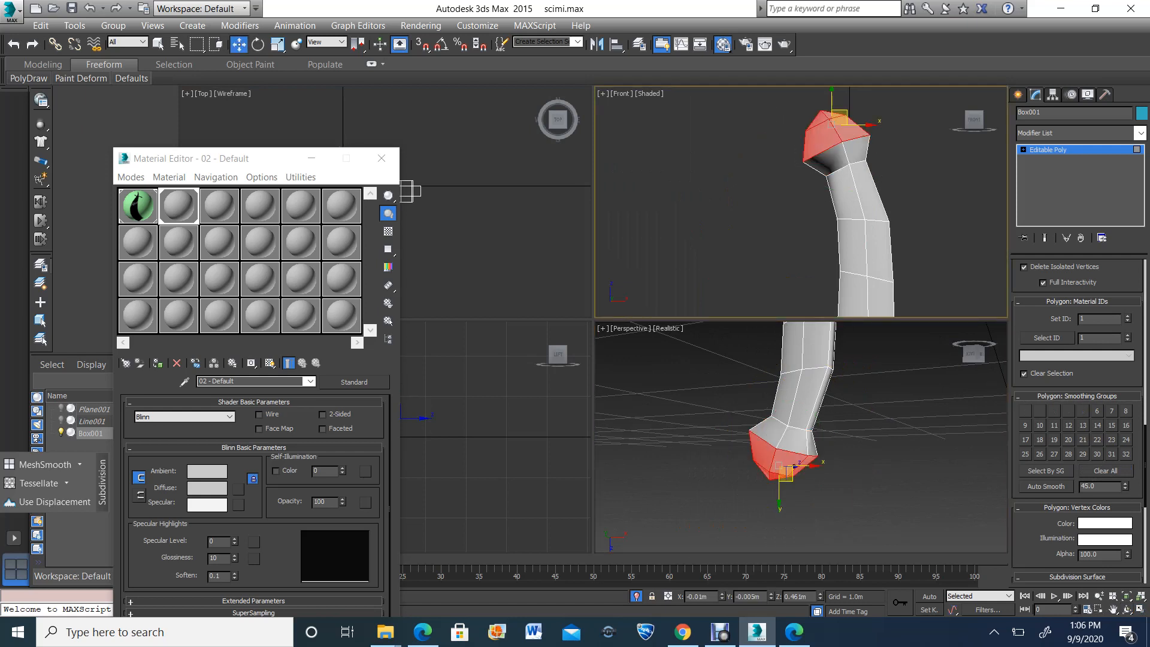
{"action": "left_click", "coordinate": [1105, 471]}
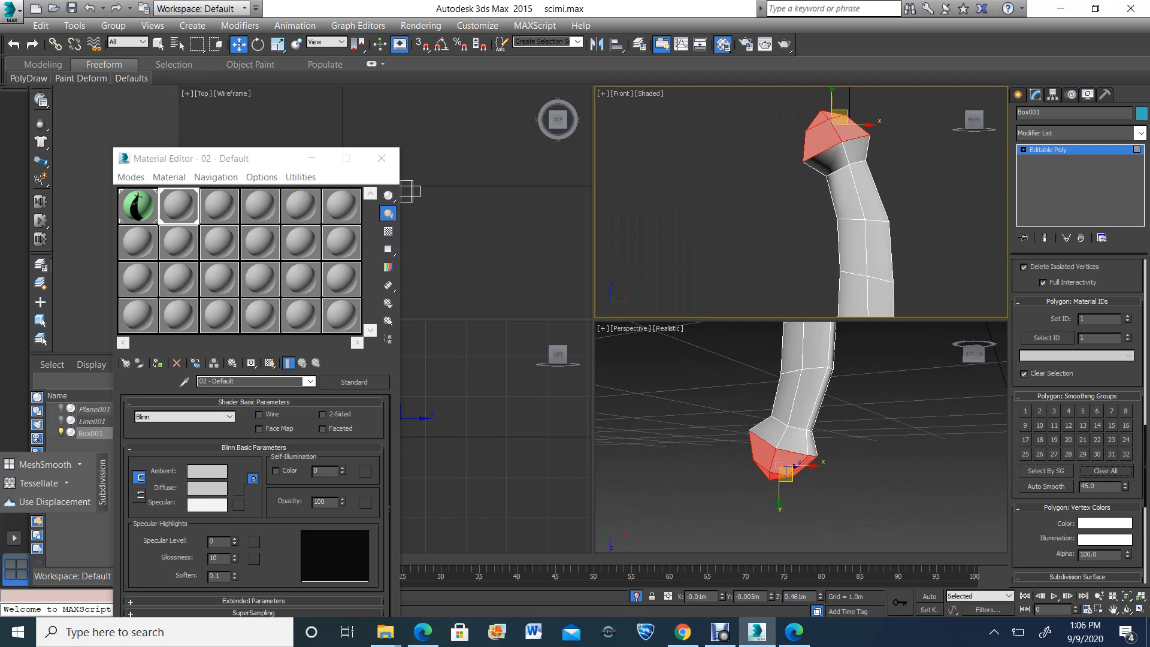
{"action": "left_click", "coordinate": [1026, 411]}
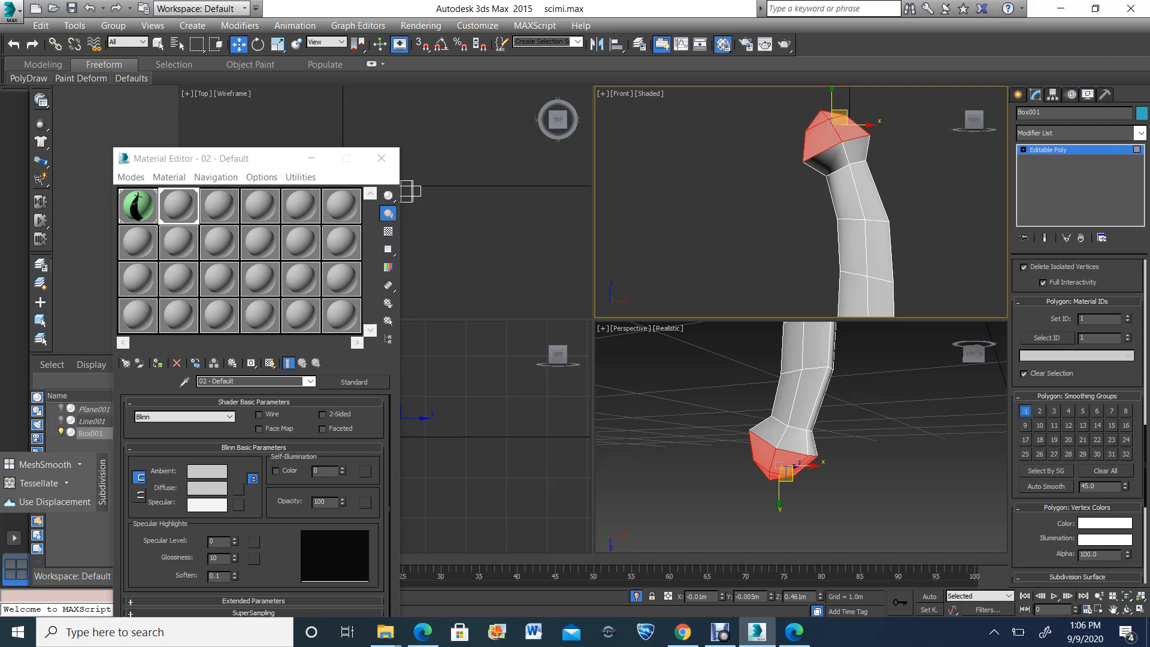
Deselect the pommel polygons and inspect the smoothed grip and pommel from several angles
{"action": "scroll", "coordinate": [797, 144], "scroll_direction": "down", "scroll_amount": 3}
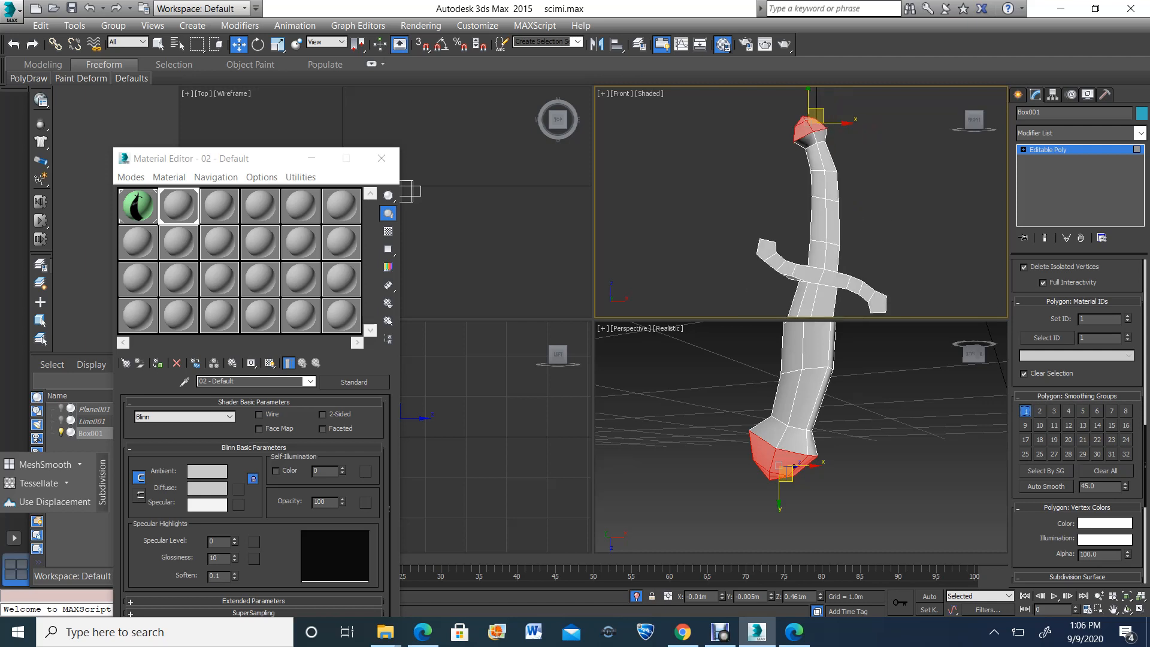
{"action": "scroll", "coordinate": [801, 437], "scroll_direction": "up", "scroll_amount": 2}
{"action": "scroll", "coordinate": [801, 437], "scroll_direction": "down", "scroll_amount": 5}
{"action": "scroll", "coordinate": [801, 437], "scroll_direction": "up", "scroll_amount": 2}
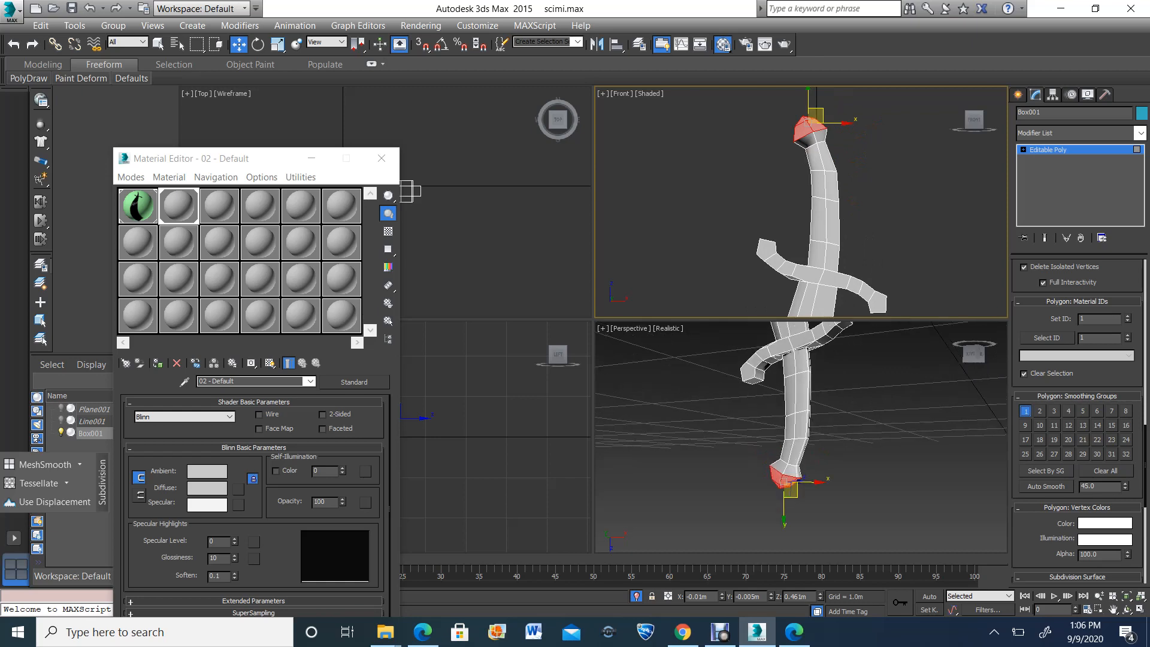
{"action": "left_click", "coordinate": [899, 474]}
{"action": "left_click", "coordinate": [1128, 609]}
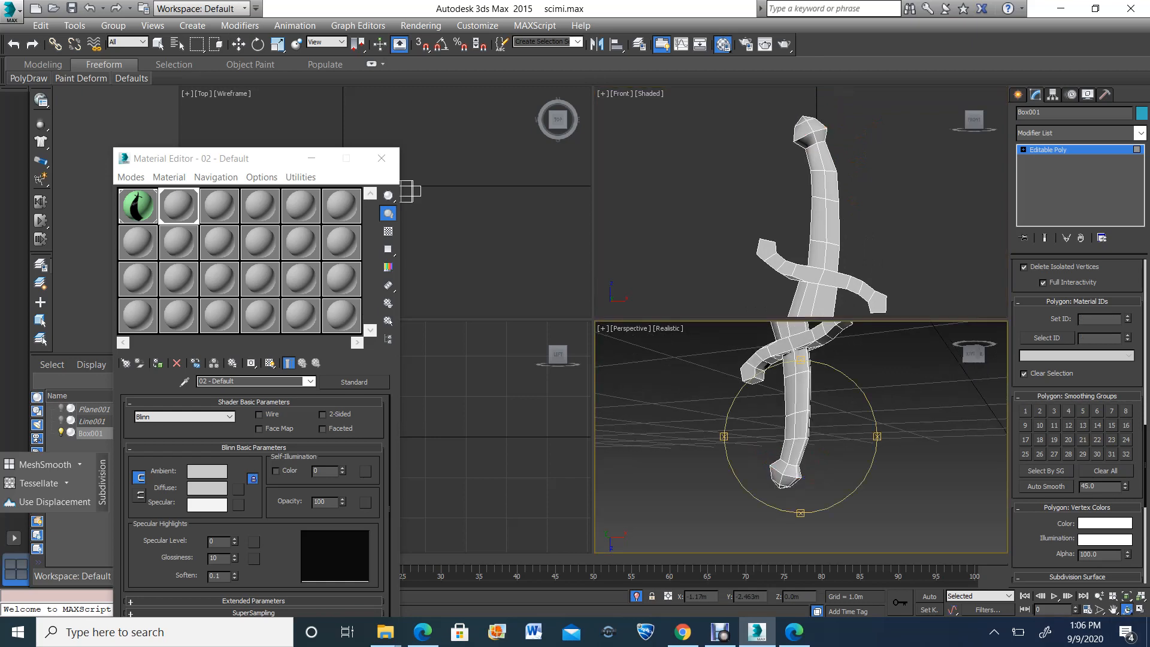
{"action": "mouse_move", "coordinate": [803, 440]}
{"action": "left_mouse_down"}
{"action": "mouse_move", "coordinate": [935, 440]}
{"action": "mouse_move", "coordinate": [786, 440]}
{"action": "left_mouse_up"}
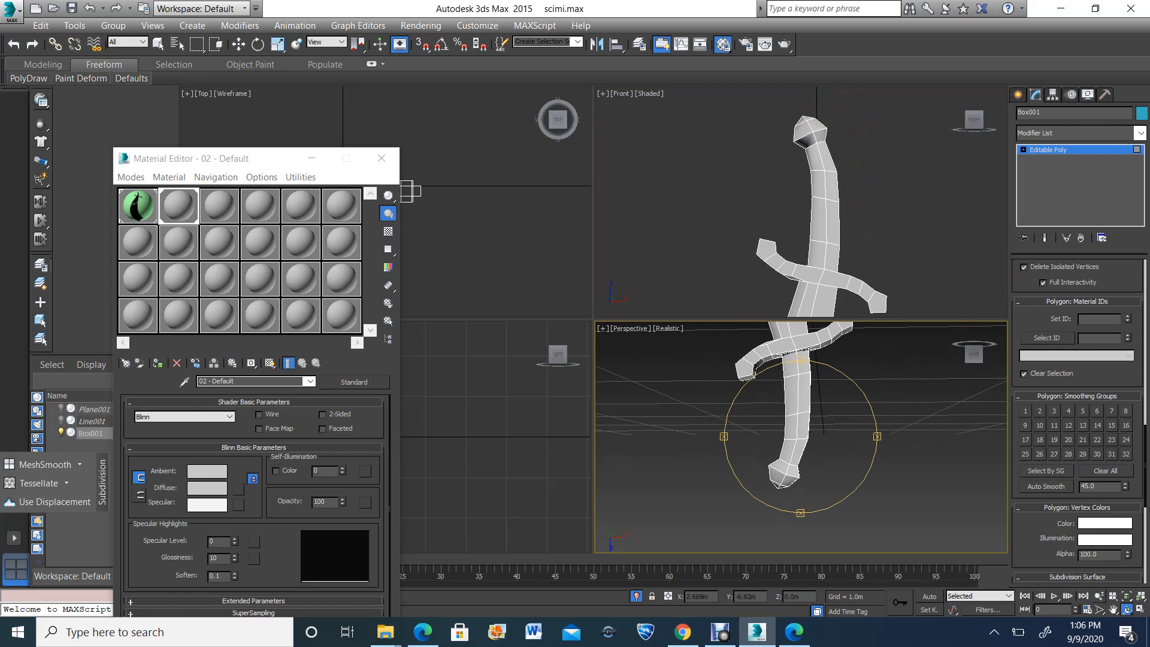
Move the overlapping vertices on the guard's lower edge, left of the blade in the front view, slightly down to even its outline
{"action": "left_click", "coordinate": [1114, 609]}
{"action": "left_click_drag", "start_coordinate": [857, 257], "coordinate": [821, 179]}
{"action": "scroll", "coordinate": [821, 180], "scroll_direction": "up", "scroll_amount": 2}
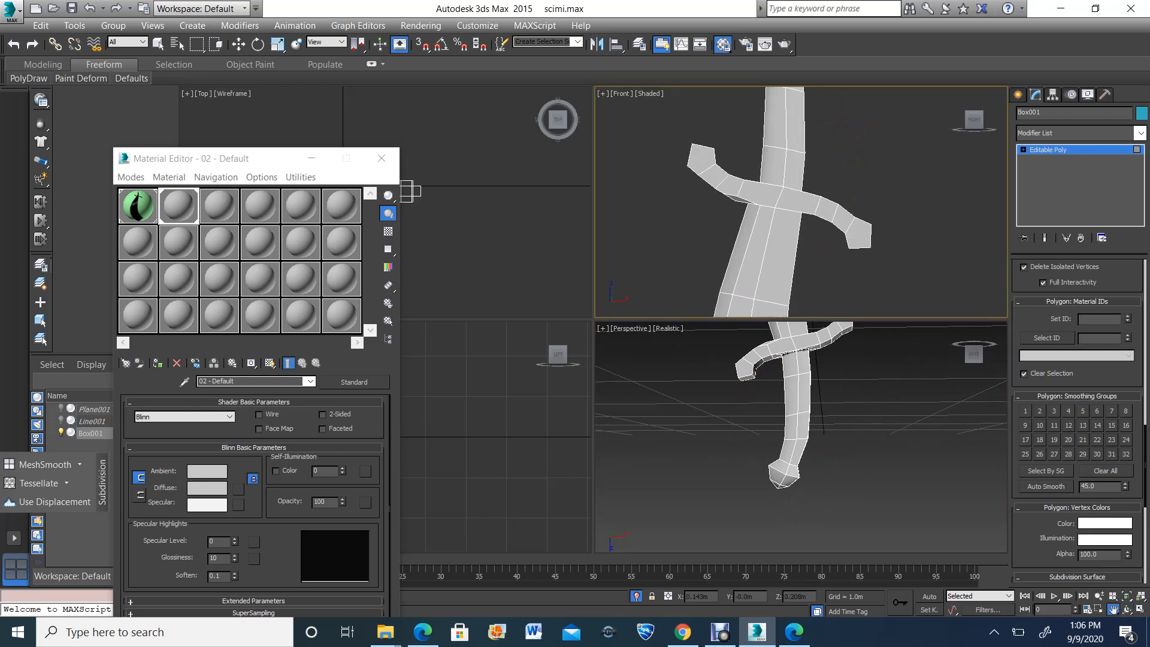
{"action": "left_click", "coordinate": [1126, 610]}
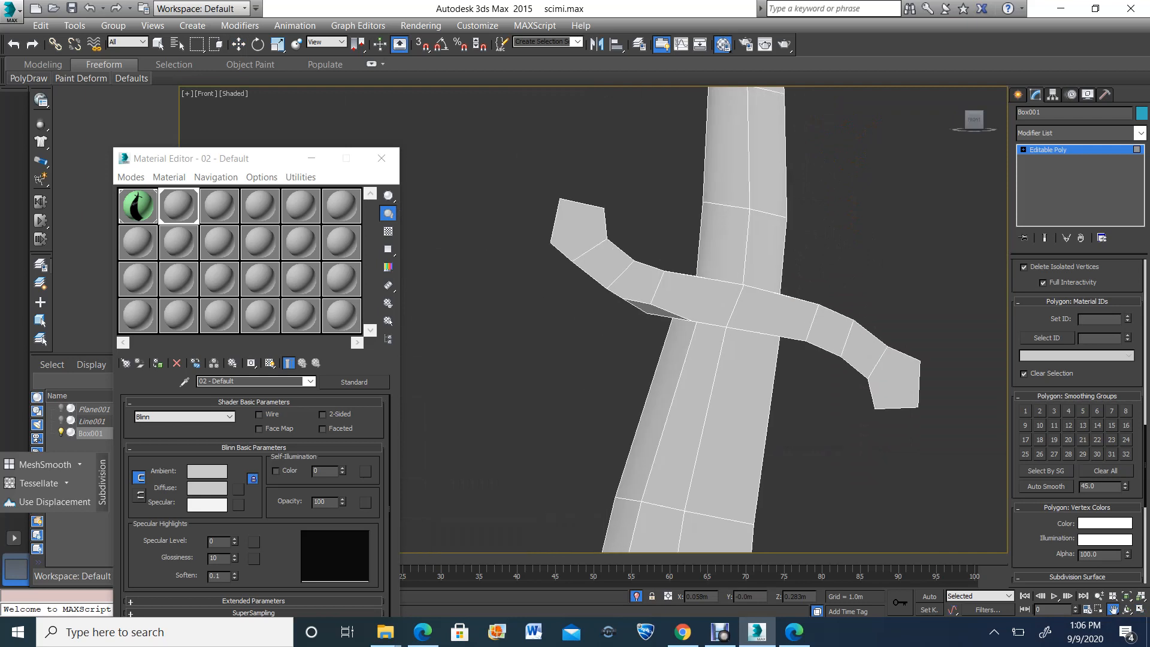
{"action": "left_click", "coordinate": [238, 44]}
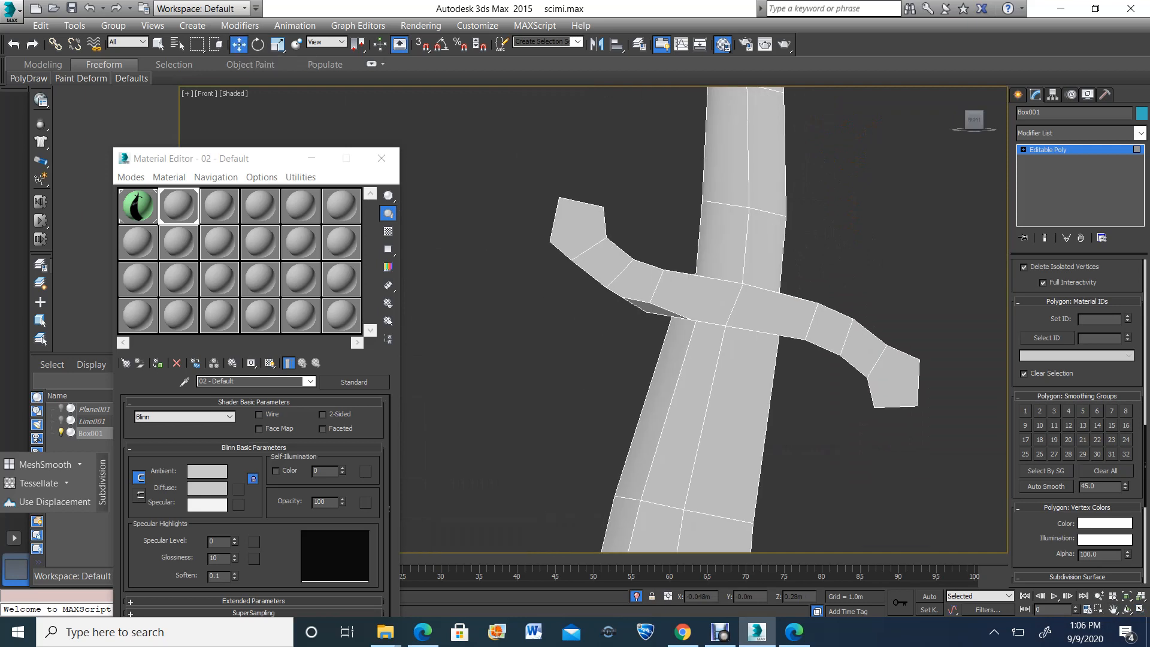
{"action": "key", "text": "1"}
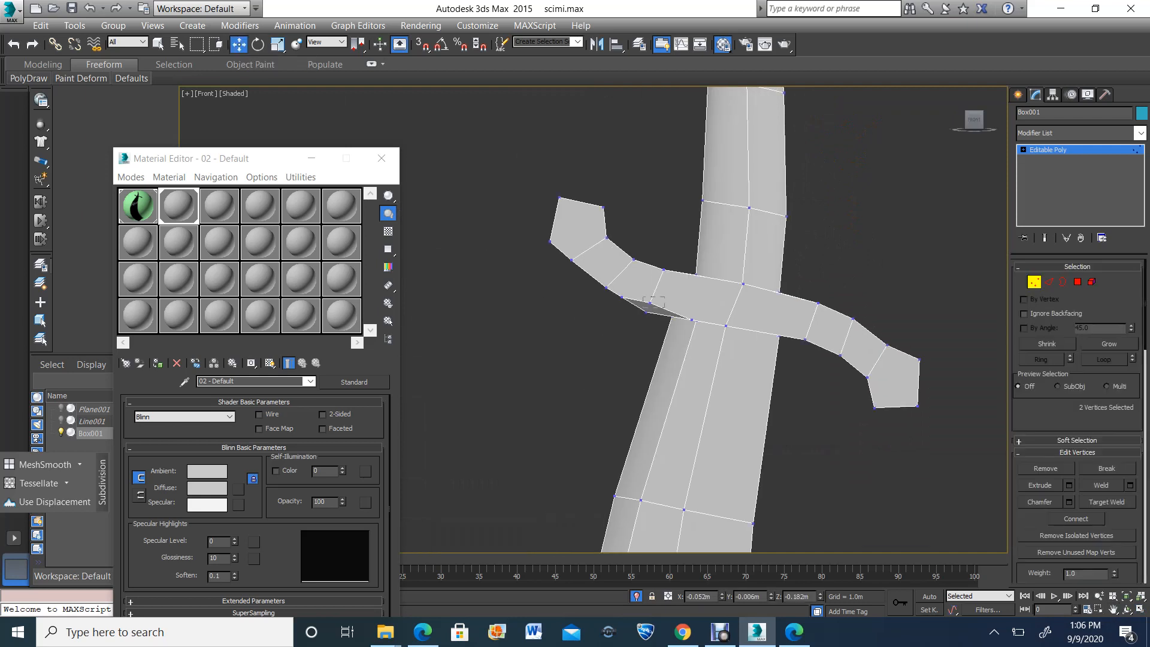
{"action": "left_click", "coordinate": [652, 303]}
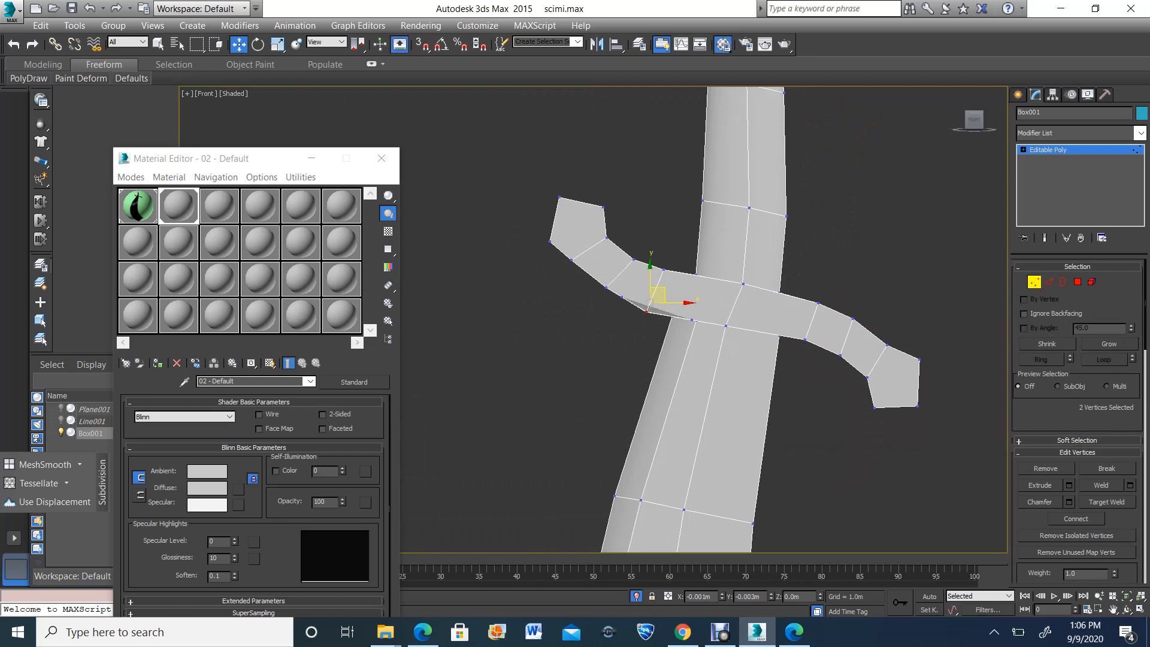
{"action": "left_click_drag", "start_coordinate": [652, 303], "coordinate": [647, 311]}
{"action": "scroll", "coordinate": [659, 324], "scroll_direction": "up", "scroll_amount": 2}
{"action": "scroll", "coordinate": [642, 307], "scroll_direction": "down", "scroll_amount": 1}
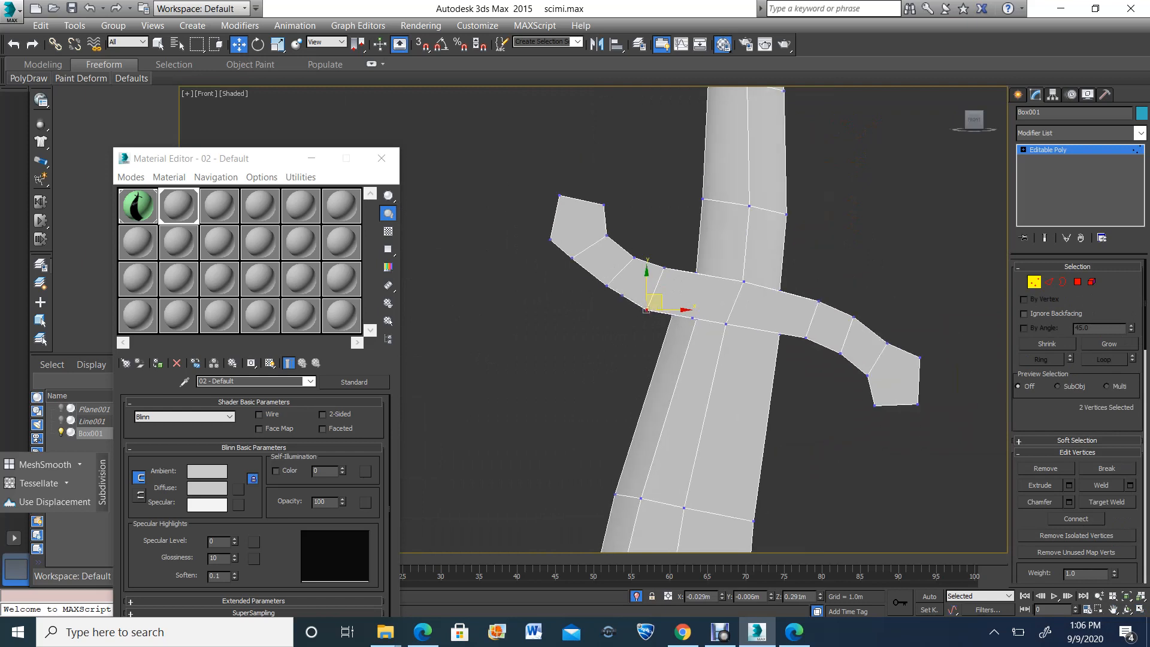
Select only the guard's polygons, leaving out the grip and blade, and assign them smoothing group 3
{"action": "key", "text": "4"}
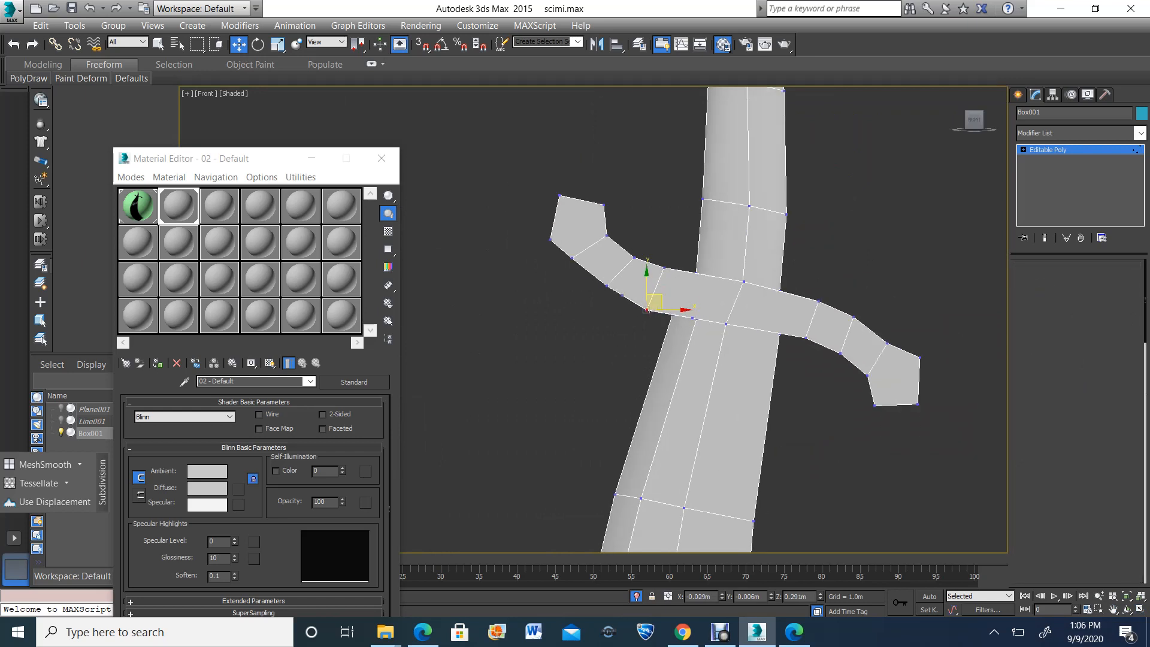
{"action": "scroll", "coordinate": [553, 218], "scroll_direction": "down", "scroll_amount": 4}
{"action": "left_click_drag", "start_coordinate": [522, 169], "coordinate": [799, 379]}
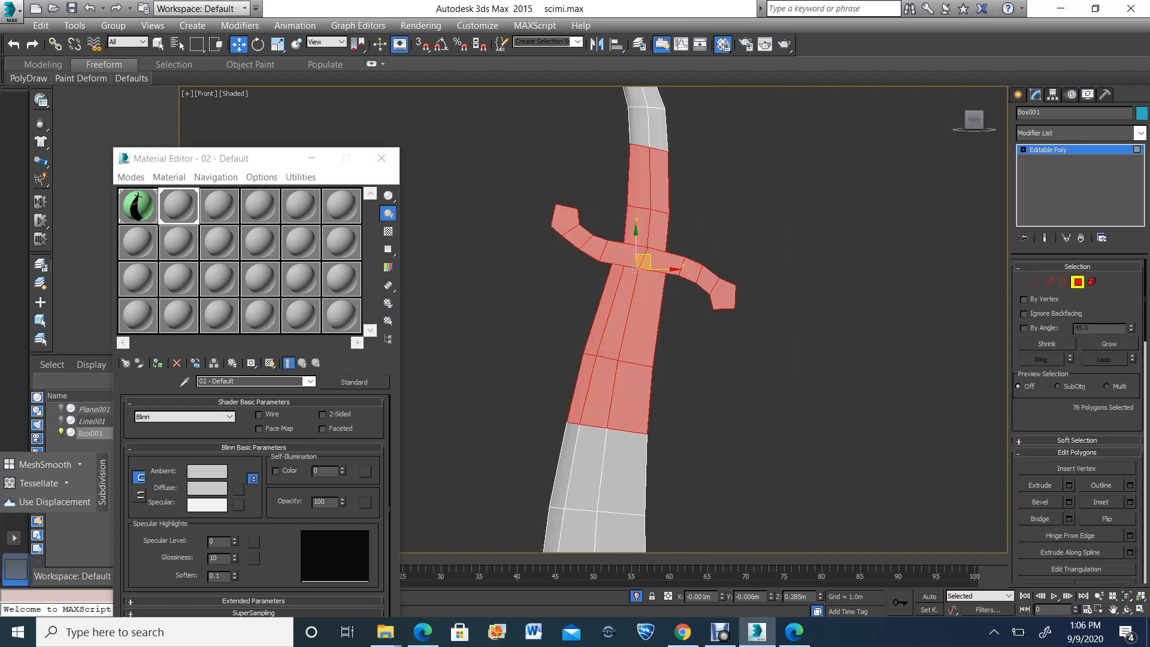
{"action": "scroll", "coordinate": [732, 272], "scroll_direction": "down", "scroll_amount": 2}
{"action": "left_click_drag", "start_coordinate": [729, 169], "coordinate": [651, 238], "text": "alt"}
{"action": "left_click_drag", "start_coordinate": [590, 293], "coordinate": [692, 420], "text": "alt"}
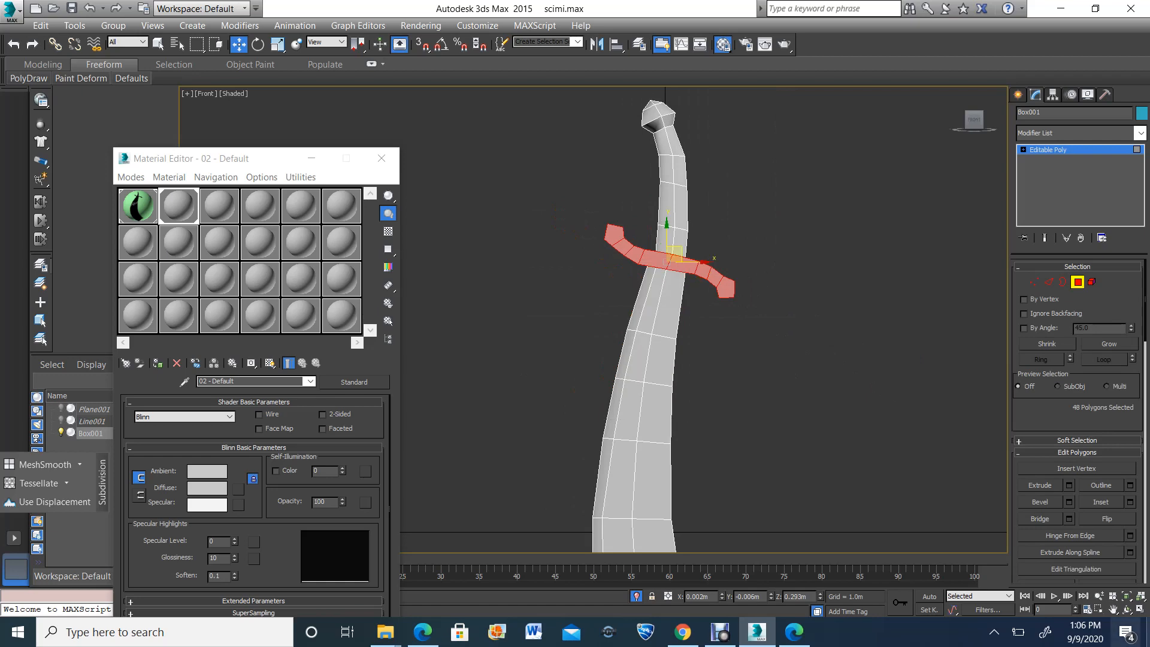
{"action": "left_click", "coordinate": [1140, 610]}
{"action": "left_click", "coordinate": [1128, 609]}
{"action": "left_click", "coordinate": [803, 440]}
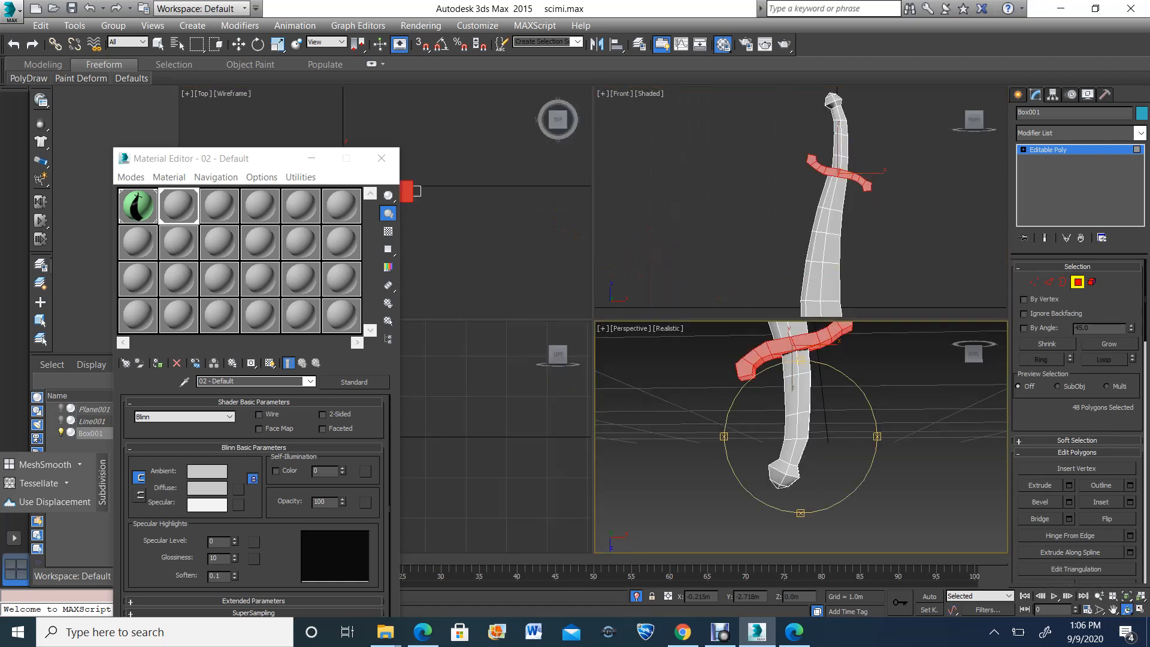
{"action": "key", "text": "z"}
{"action": "left_click_drag", "start_coordinate": [803, 441], "coordinate": [796, 383]}
{"action": "scroll", "coordinate": [1078, 420], "scroll_direction": "down", "scroll_amount": 10}
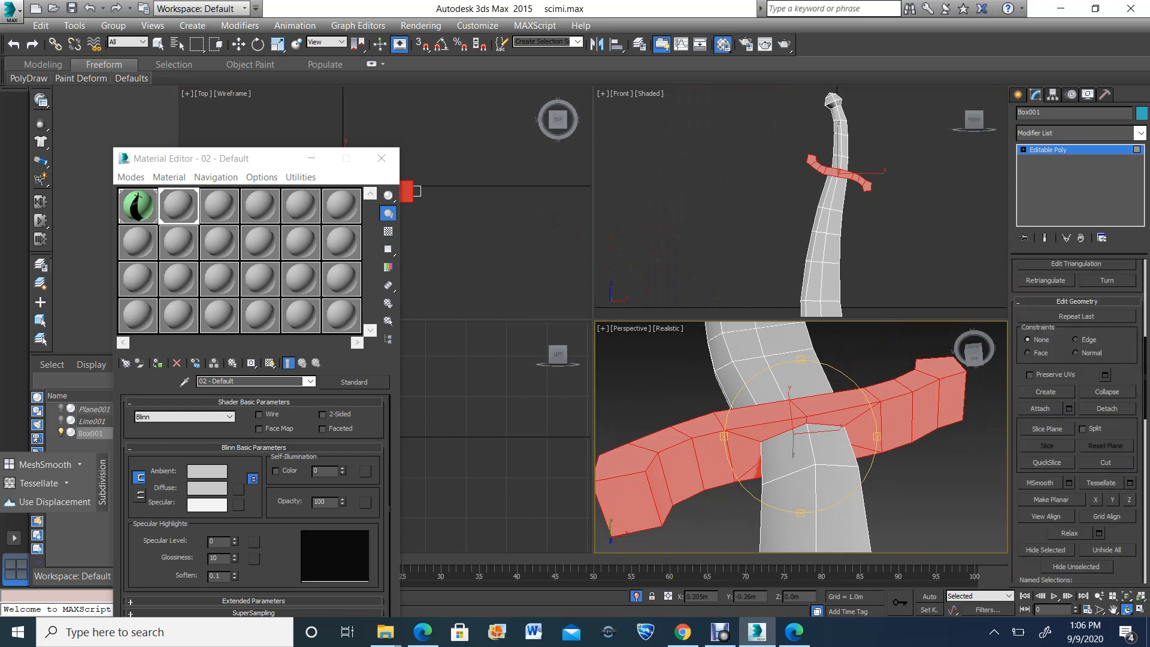
{"action": "scroll", "coordinate": [1106, 453], "scroll_direction": "down", "scroll_amount": 10}
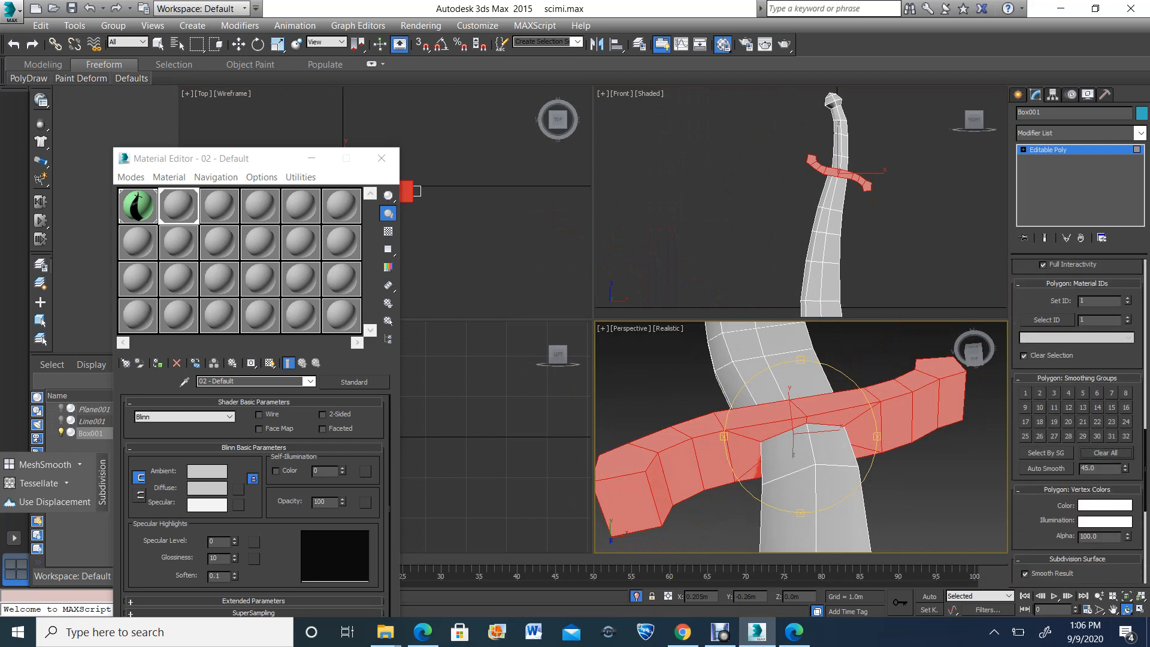
{"action": "left_click", "coordinate": [1054, 393]}
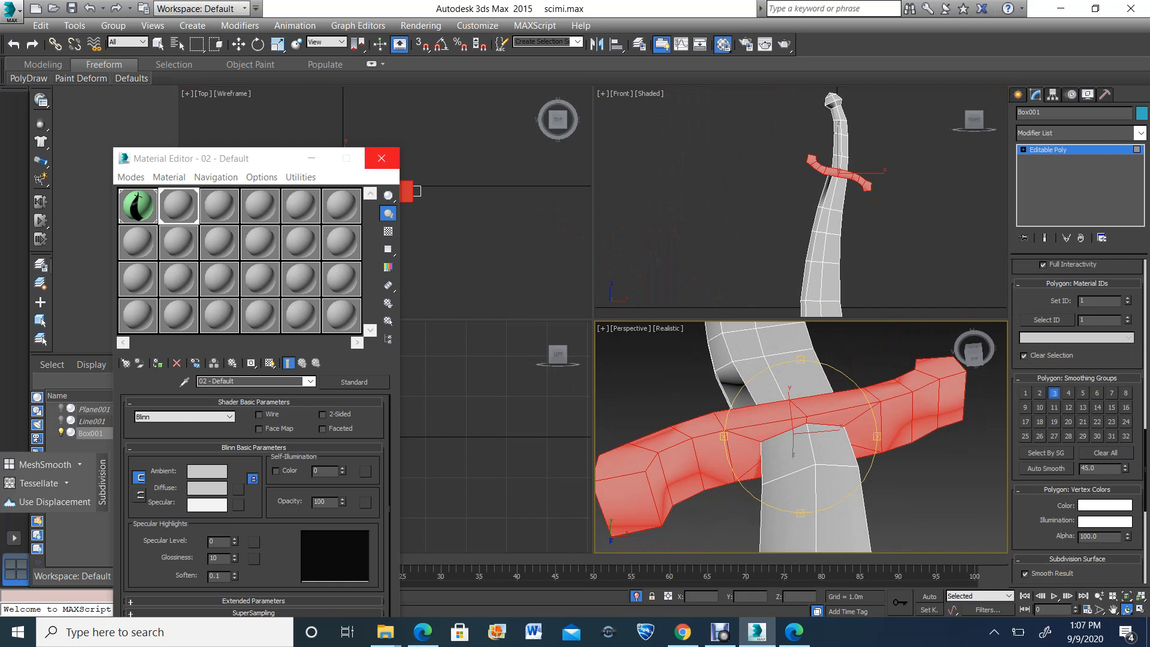
Close the Material Editor, then reduce the selection to the guard's flat front and back faces and put them in smoothing group 4 only
{"action": "left_click", "coordinate": [382, 158]}
{"action": "left_click", "coordinate": [238, 43]}
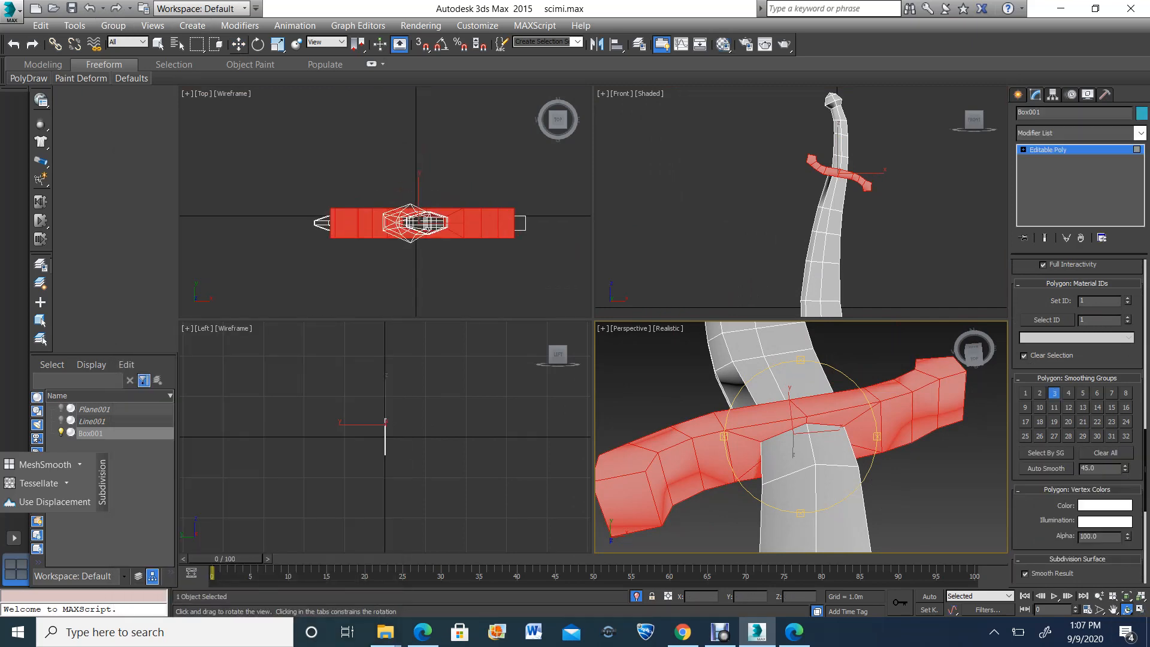
{"action": "left_click", "coordinate": [427, 219]}
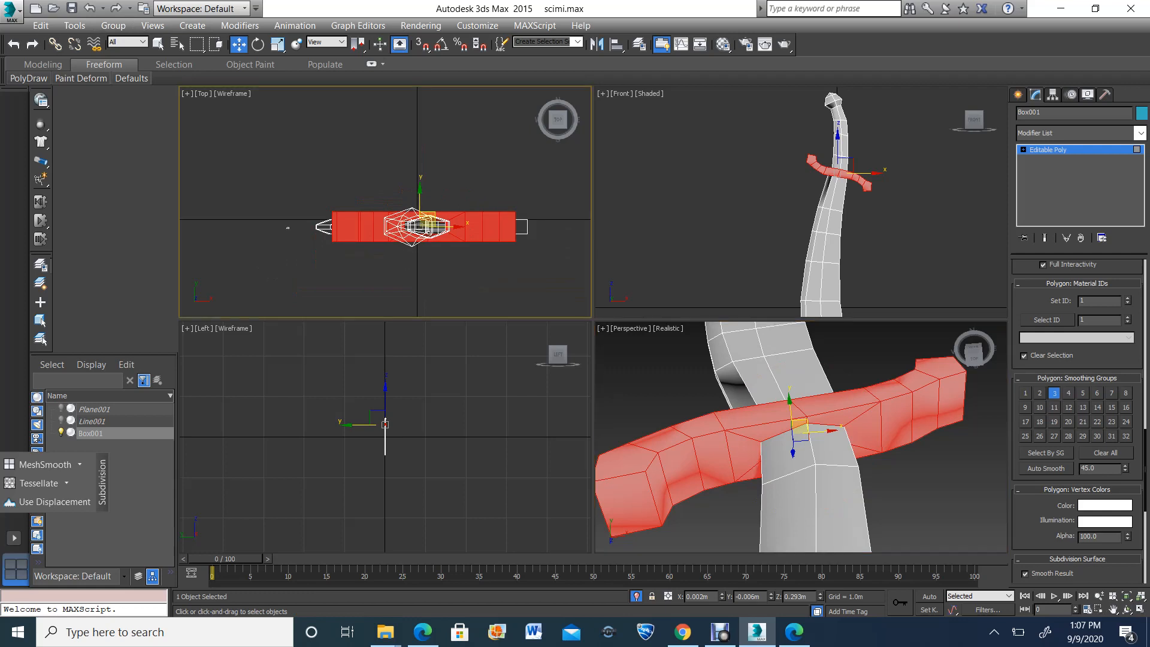
{"action": "left_click_drag", "start_coordinate": [286, 226], "coordinate": [528, 227], "text": "alt"}
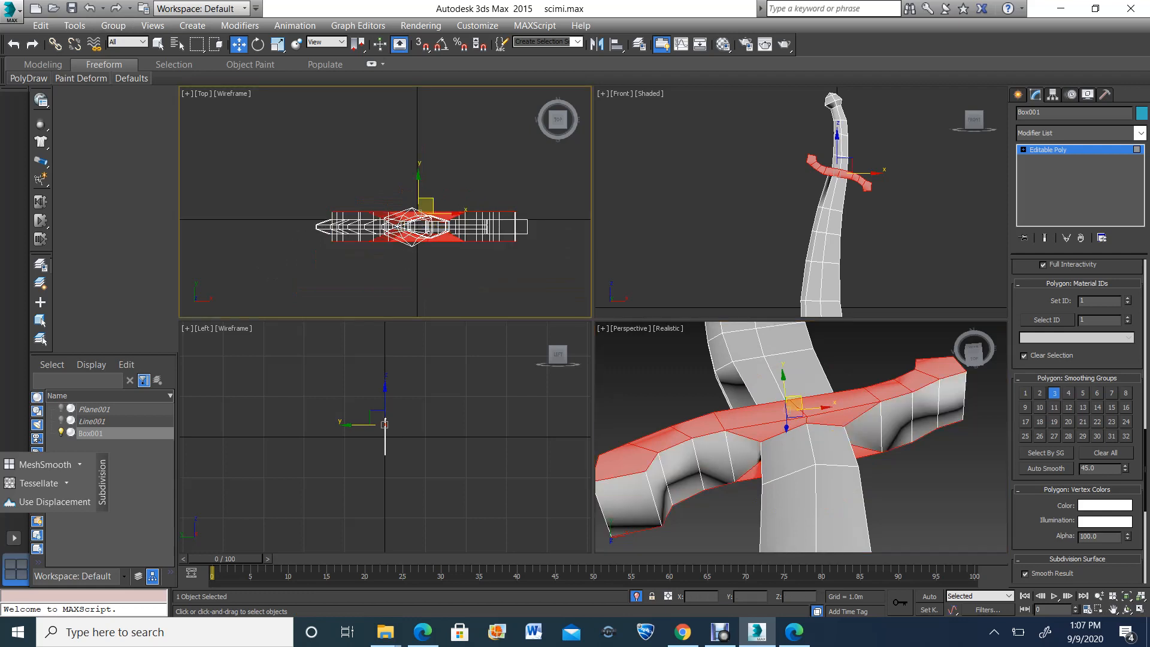
{"action": "scroll", "coordinate": [420, 233], "scroll_direction": "up", "scroll_amount": 4}
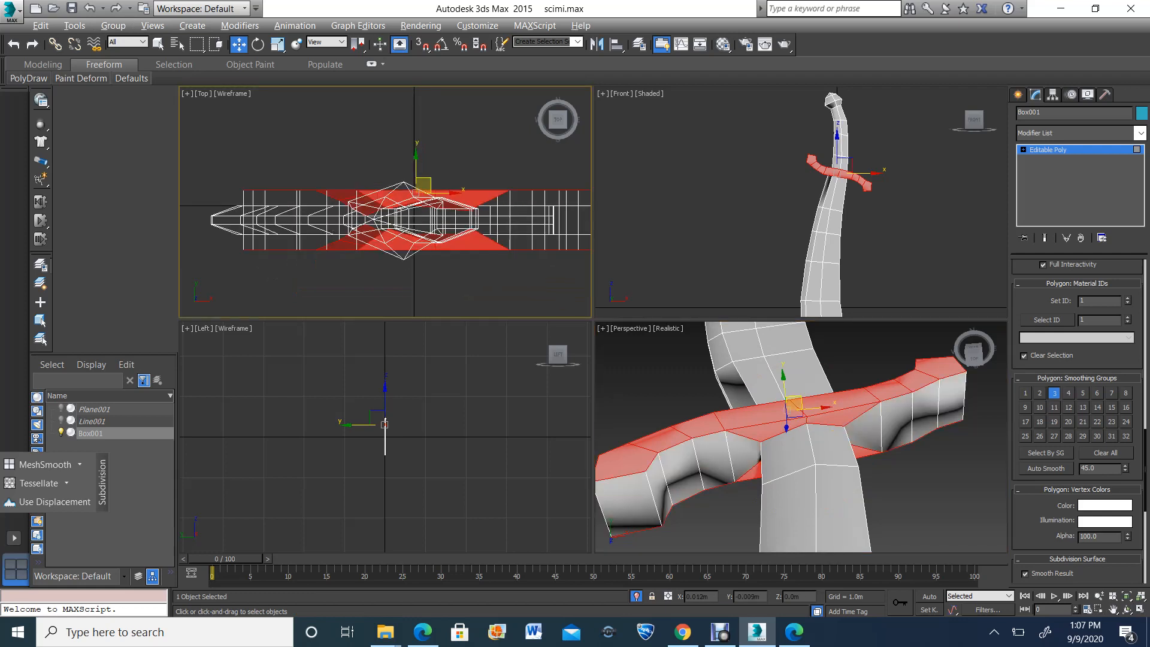
{"action": "left_click_drag", "start_coordinate": [213, 198], "coordinate": [501, 236], "text": "alt"}
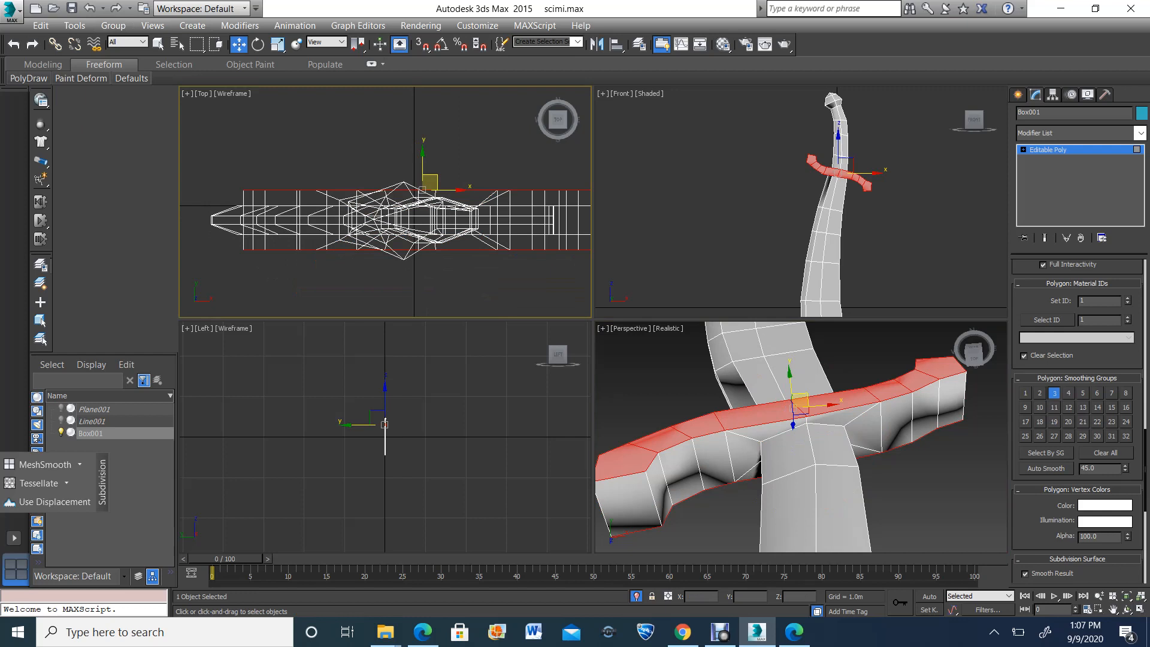
{"action": "left_click", "coordinate": [1054, 393]}
{"action": "left_click", "coordinate": [1069, 393]}
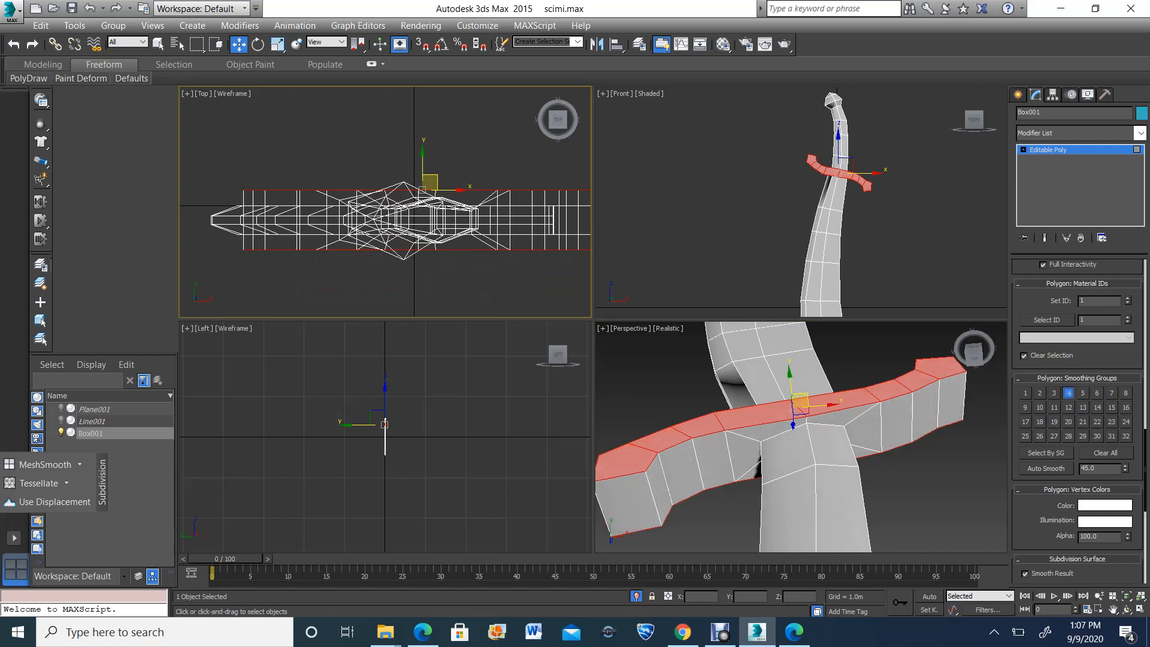
Select all blade polygons below the guard, clear their smoothing groups and assign smoothing group 5
{"action": "left_click", "coordinate": [1128, 610]}
{"action": "scroll", "coordinate": [916, 507], "scroll_direction": "down", "scroll_amount": 6}
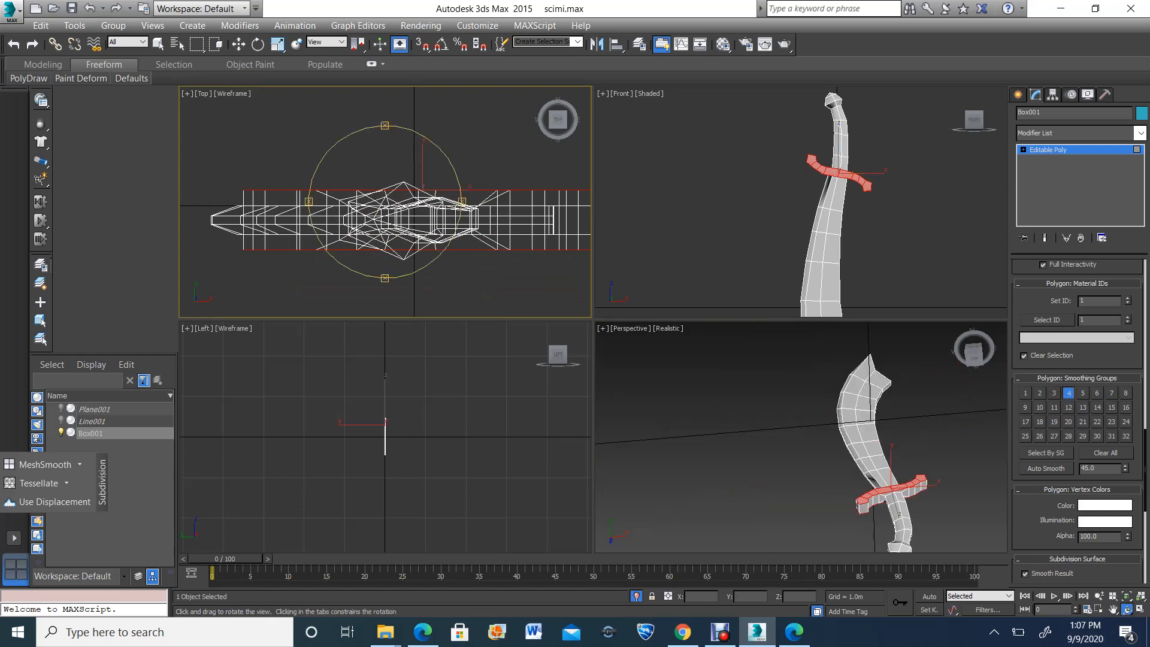
{"action": "left_click", "coordinate": [830, 422]}
{"action": "left_click_drag", "start_coordinate": [830, 422], "coordinate": [806, 357]}
{"action": "scroll", "coordinate": [787, 186], "scroll_direction": "down", "scroll_amount": 2}
{"action": "scroll", "coordinate": [787, 186], "scroll_direction": "down", "scroll_amount": 2}
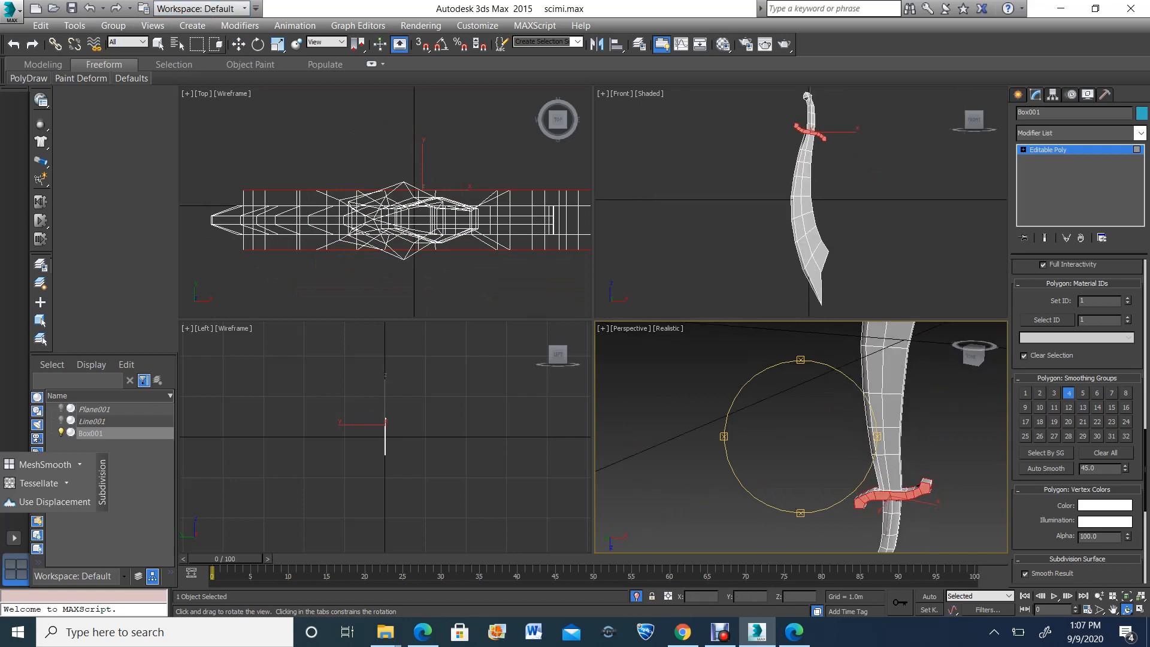
{"action": "left_click", "coordinate": [239, 43]}
{"action": "scroll", "coordinate": [727, 231], "scroll_direction": "down", "scroll_amount": 2}
{"action": "left_click_drag", "start_coordinate": [749, 296], "coordinate": [820, 169]}
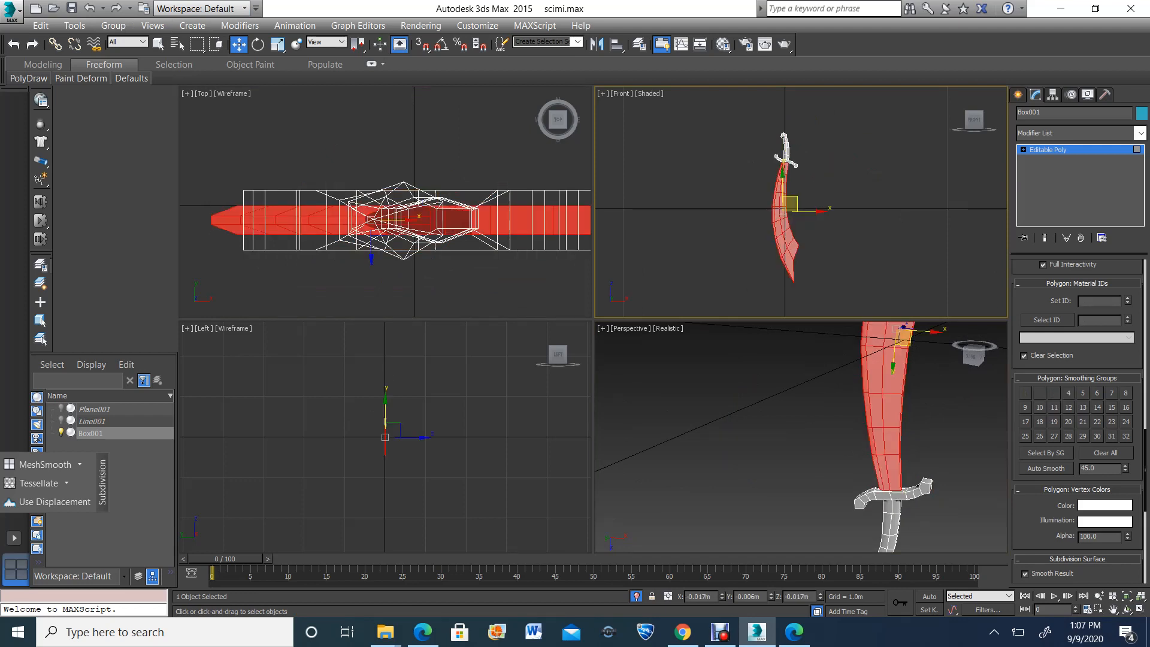
{"action": "left_click", "coordinate": [1105, 453]}
{"action": "left_click", "coordinate": [1084, 393]}
Reduce the blade selection to the narrow bevel polygons along its convex edge
{"action": "scroll", "coordinate": [779, 276], "scroll_direction": "up", "scroll_amount": 2}
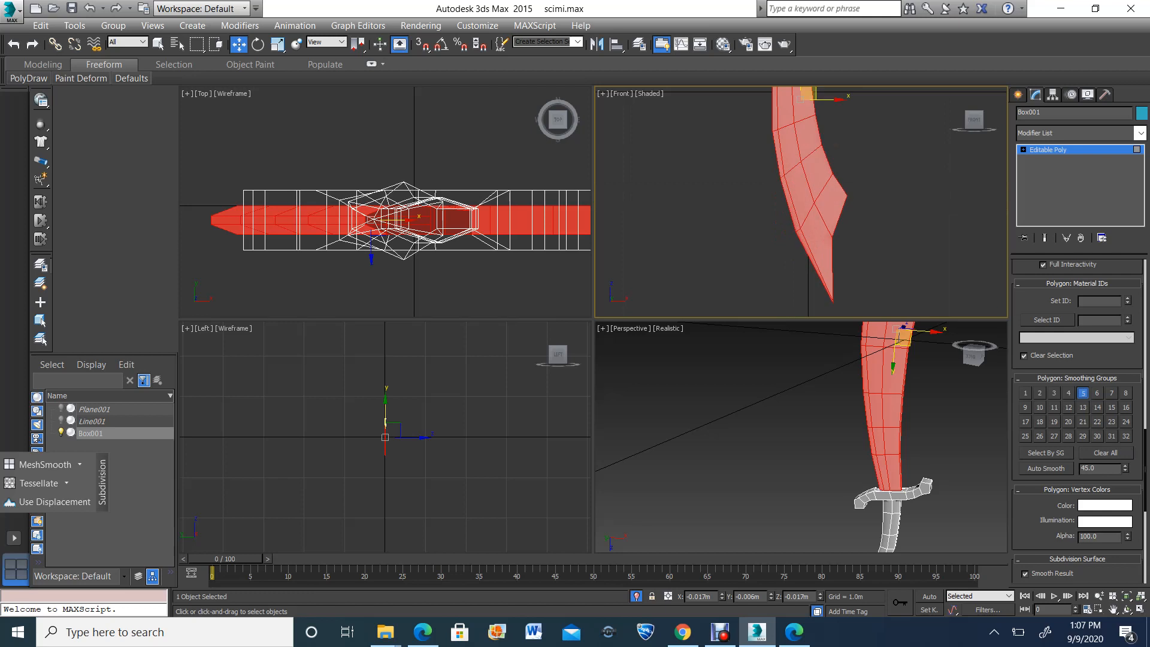
{"action": "scroll", "coordinate": [285, 176], "scroll_direction": "down", "scroll_amount": 2}
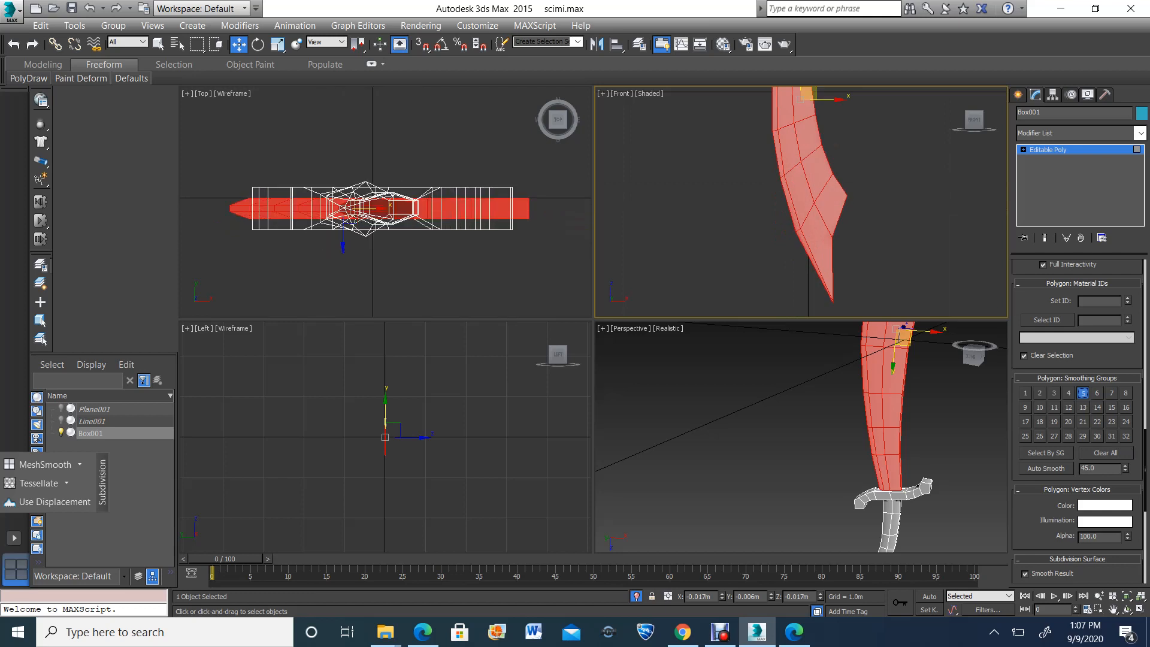
{"action": "scroll", "coordinate": [834, 273], "scroll_direction": "down", "scroll_amount": 3}
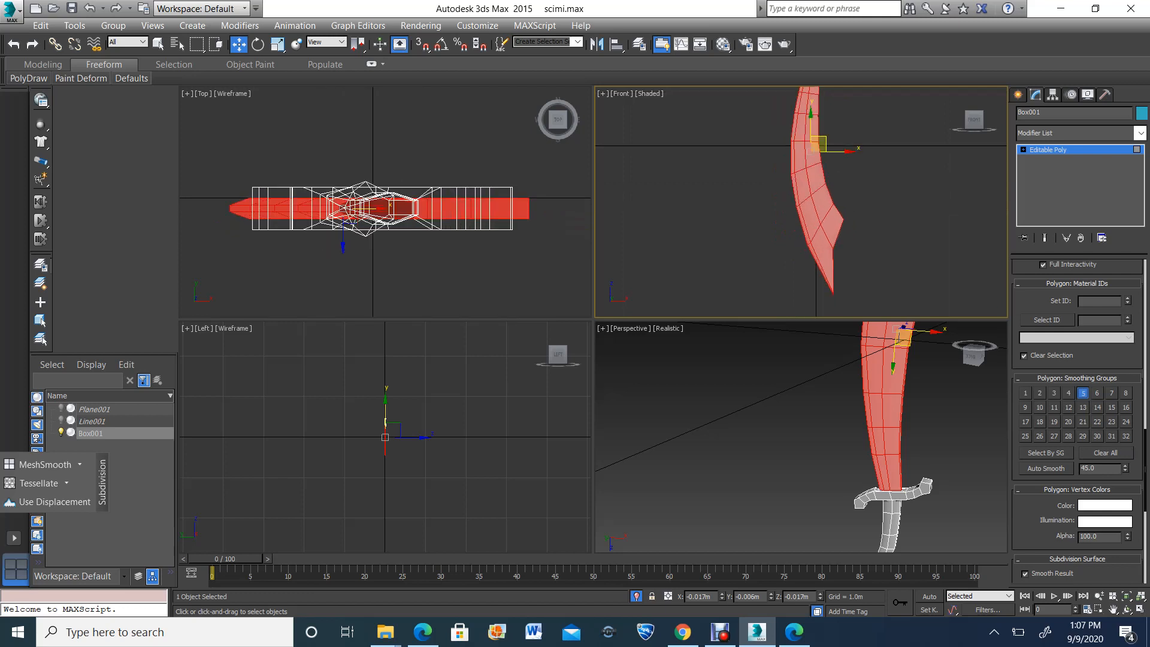
{"action": "left_click_drag", "start_coordinate": [843, 156], "coordinate": [867, 261]}
{"action": "left_click_drag", "start_coordinate": [831, 159], "coordinate": [791, 214]}
{"action": "scroll", "coordinate": [823, 153], "scroll_direction": "up", "scroll_amount": 5}
{"action": "scroll", "coordinate": [813, 119], "scroll_direction": "down", "scroll_amount": 5}
{"action": "scroll", "coordinate": [825, 205], "scroll_direction": "up", "scroll_amount": 3}
{"action": "scroll", "coordinate": [897, 448], "scroll_direction": "up", "scroll_amount": 2}
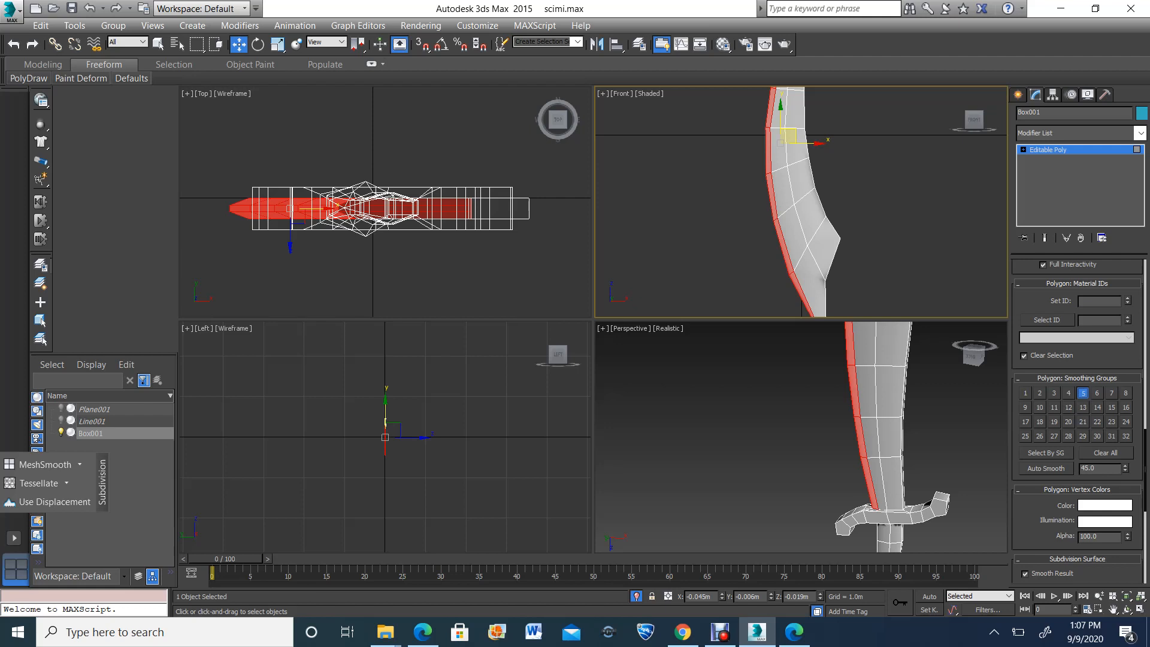
Try selecting the polygons that belong to smoothing group 4
{"action": "left_click", "coordinate": [1046, 453]}
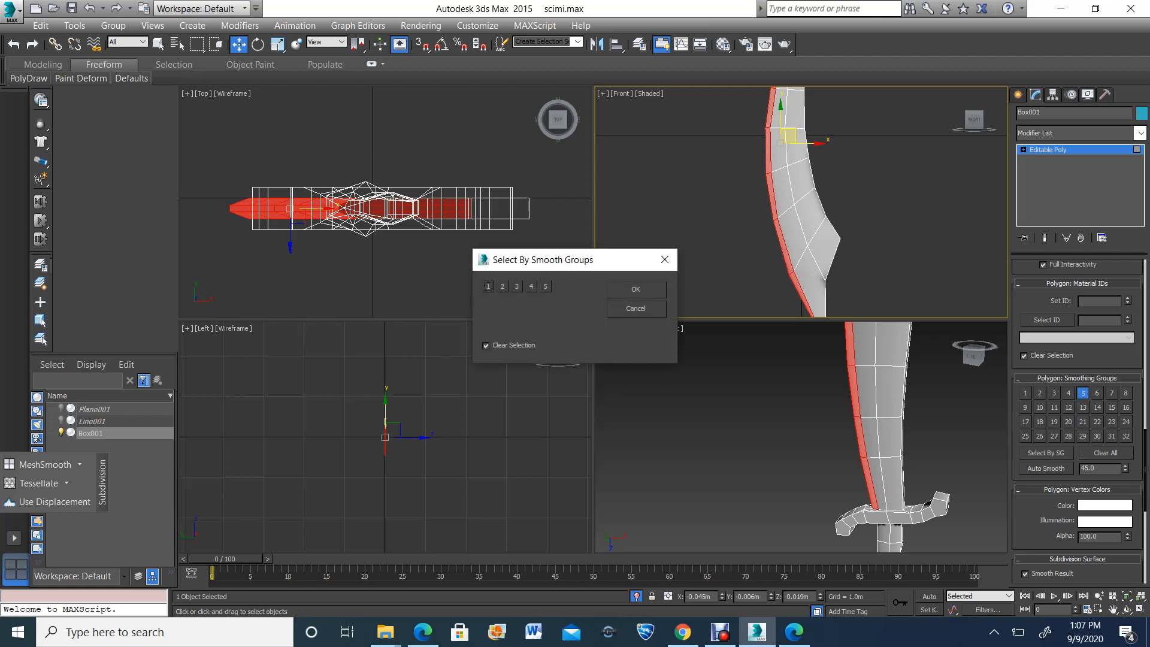
{"action": "left_click", "coordinate": [531, 287]}
{"action": "left_click", "coordinate": [635, 289]}
{"action": "left_click", "coordinate": [857, 417]}
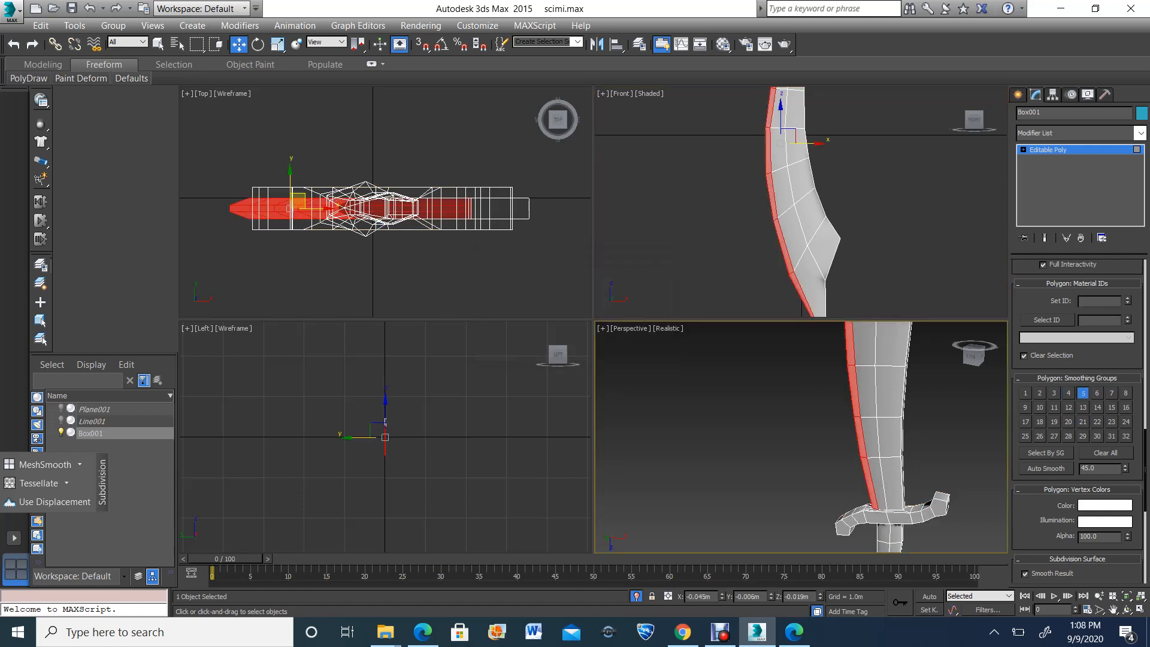
Remove smoothing group 5 from the blade's bevel polygons and assign smoothing group 6
{"action": "left_click", "coordinate": [1083, 393]}
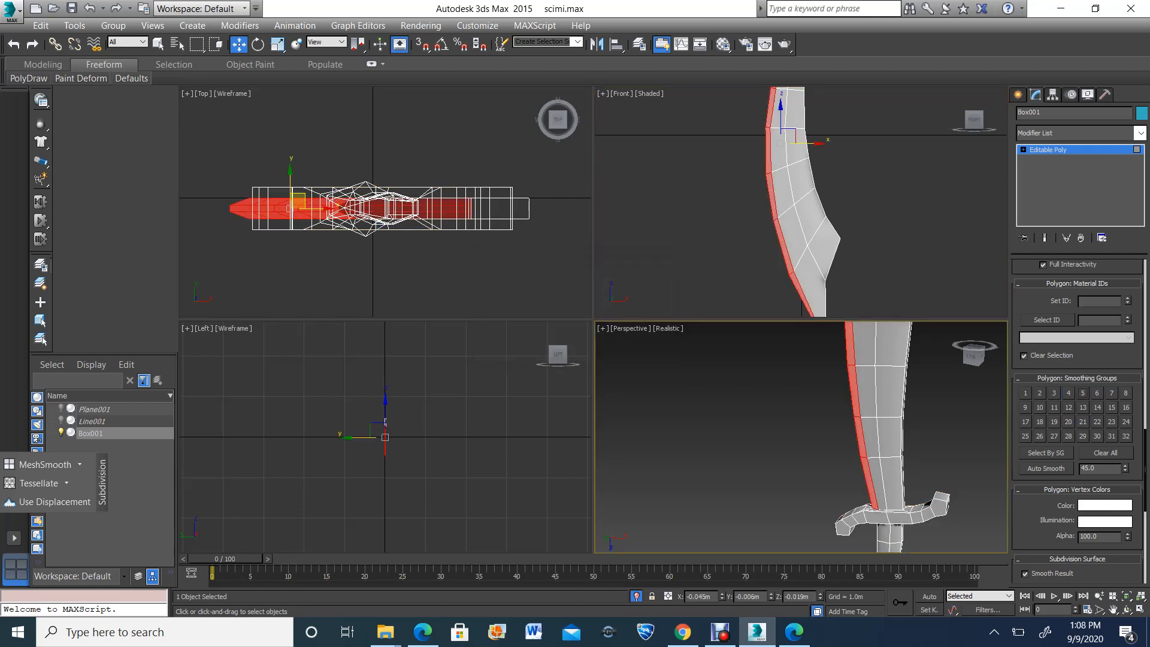
{"action": "left_click", "coordinate": [1097, 393]}
Select the blade's main polygons by smoothing group 5, leaving group 4 out of the selection
{"action": "left_click", "coordinate": [1046, 453]}
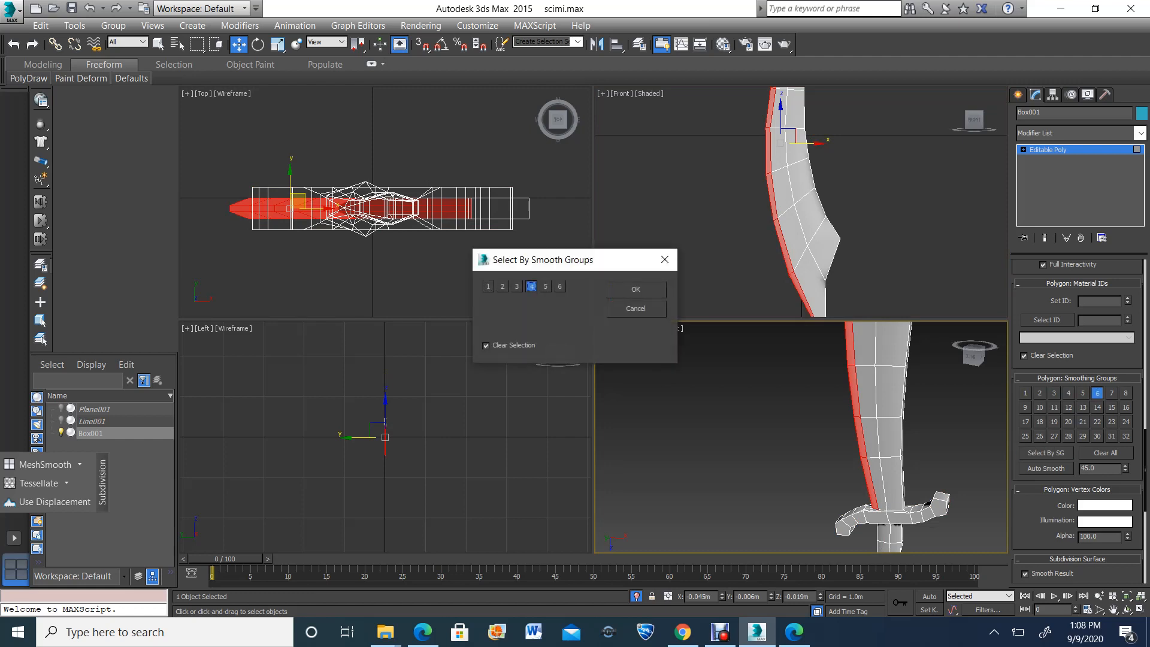
{"action": "left_click", "coordinate": [532, 286]}
{"action": "left_click", "coordinate": [545, 286]}
{"action": "left_click", "coordinate": [636, 289]}
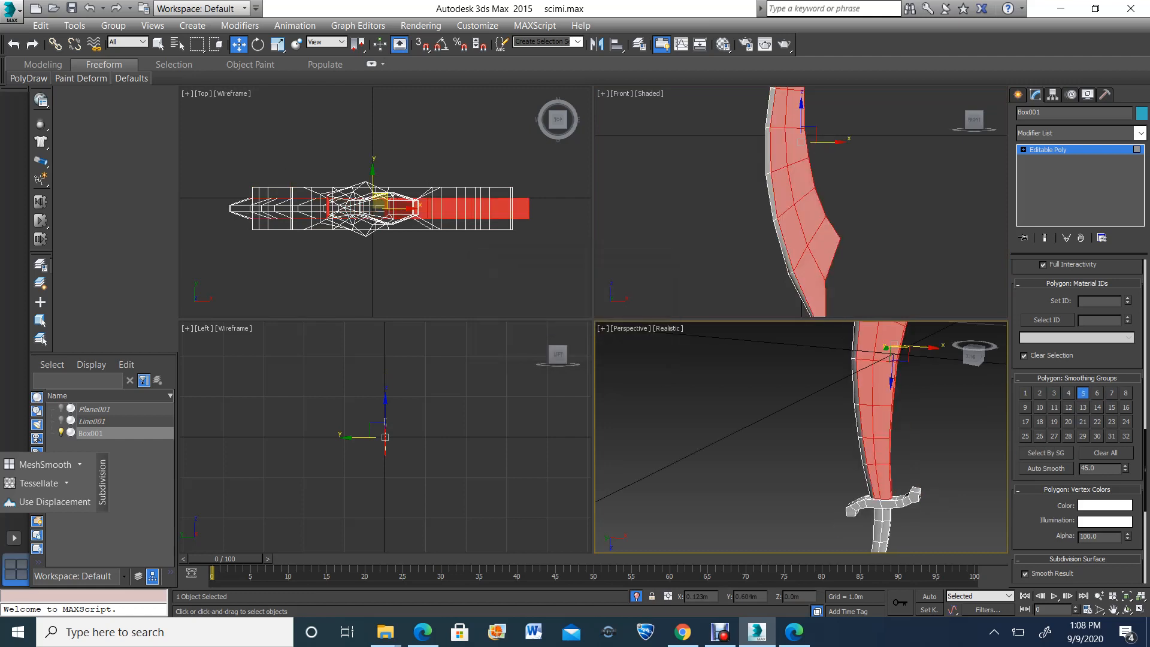
{"action": "scroll", "coordinate": [867, 488], "scroll_direction": "down", "scroll_amount": 3}
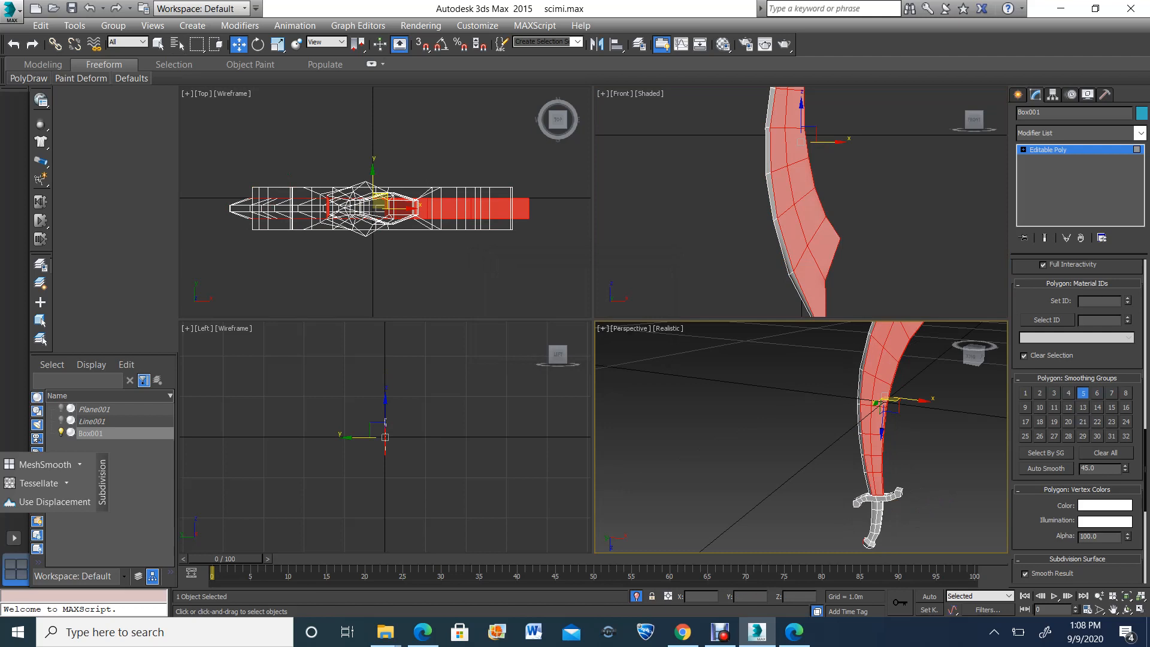
Remove the narrow back-edge polygons along the blade's concave side, from the guard up towards the spike, from the polygon selection
{"action": "left_click", "coordinate": [1113, 609]}
{"action": "left_click_drag", "start_coordinate": [824, 463], "coordinate": [775, 485]}
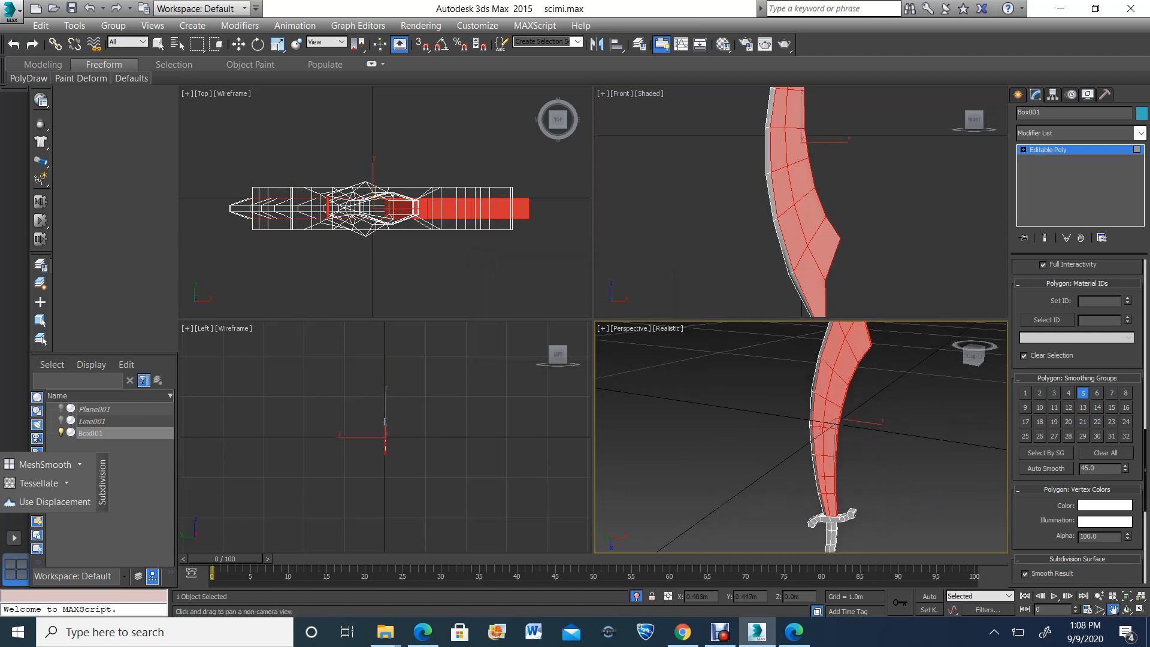
{"action": "left_click", "coordinate": [1140, 610]}
{"action": "left_click", "coordinate": [1127, 609]}
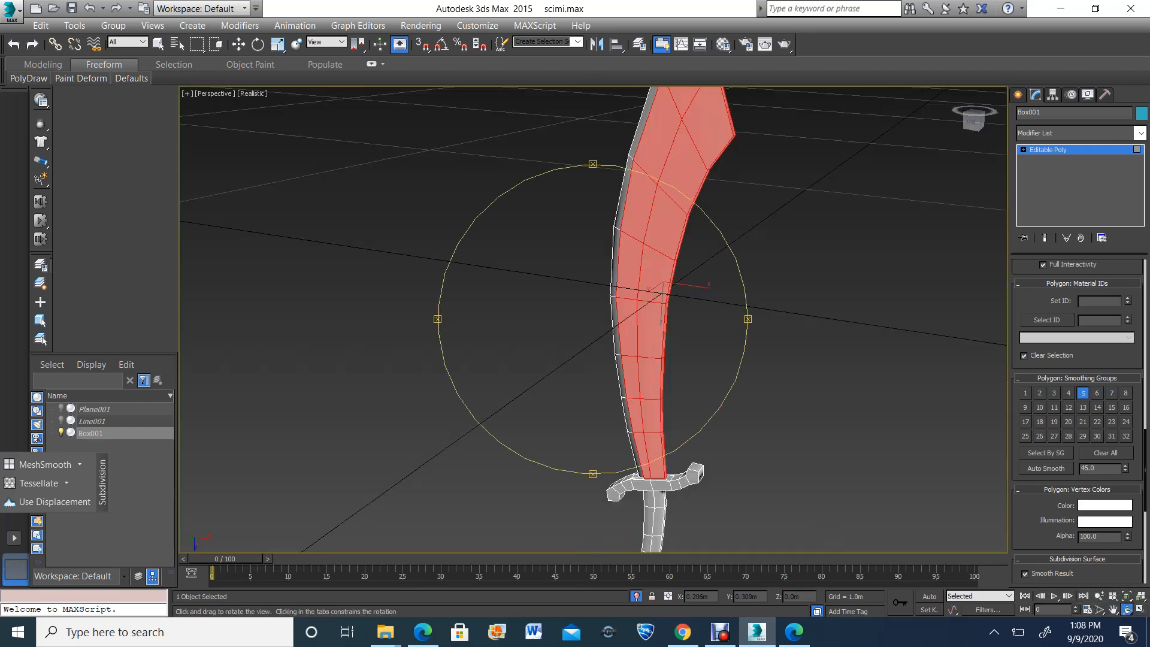
{"action": "left_click_drag", "start_coordinate": [677, 414], "coordinate": [581, 357]}
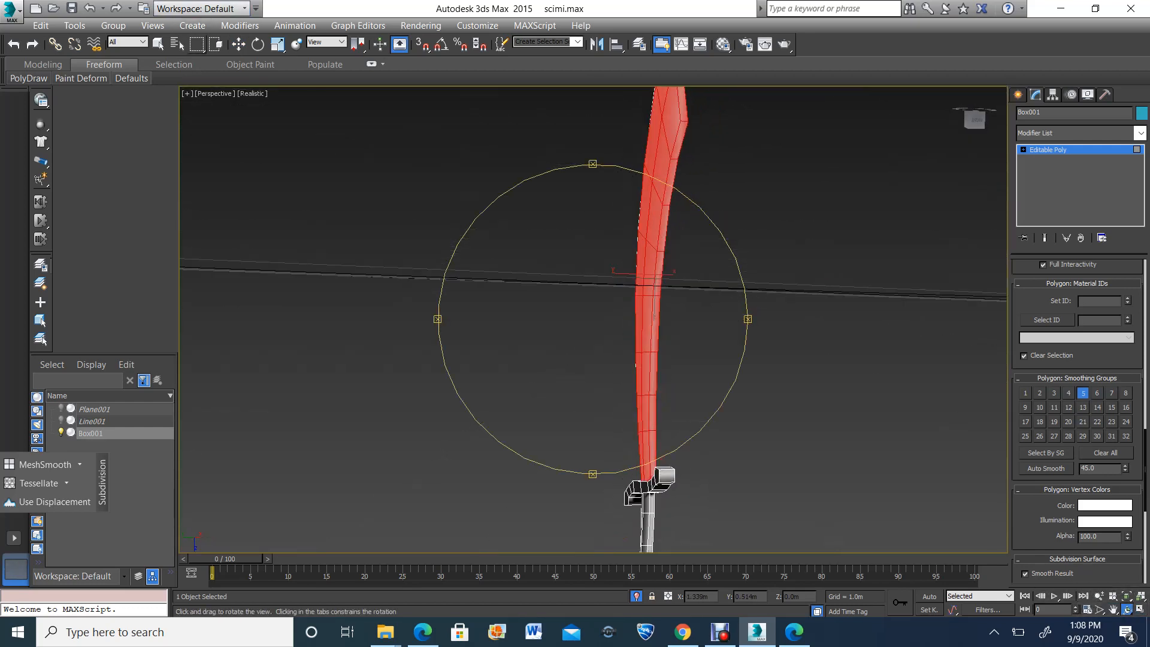
{"action": "left_click", "coordinate": [239, 43]}
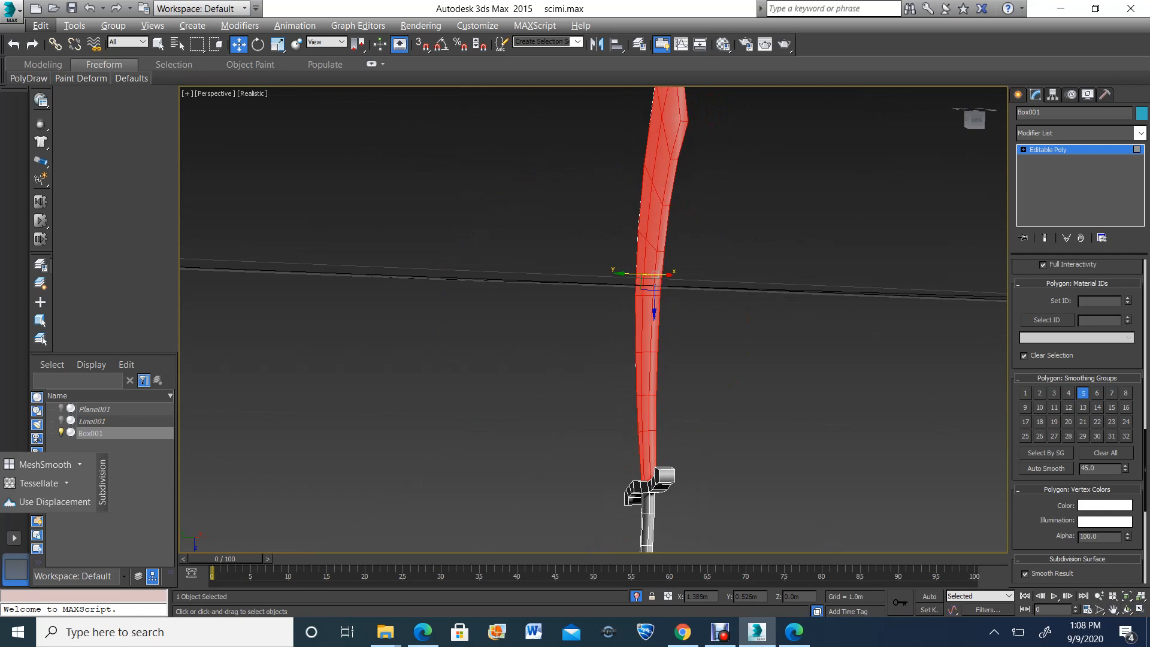
{"action": "left_click_drag", "start_coordinate": [655, 275], "coordinate": [655, 270]}
{"action": "scroll", "coordinate": [653, 412], "scroll_direction": "up", "scroll_amount": 3}
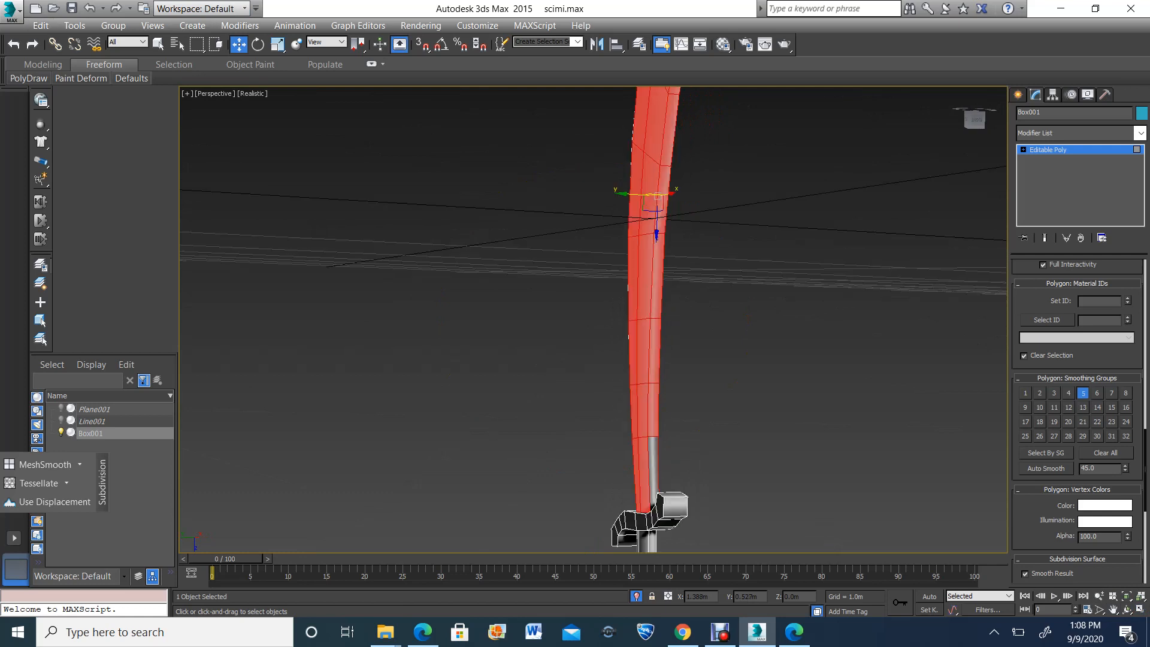
{"action": "left_click", "coordinate": [654, 410], "text": "alt"}
{"action": "left_click", "coordinate": [655, 353], "text": "alt"}
{"action": "left_click", "coordinate": [657, 275], "text": "alt"}
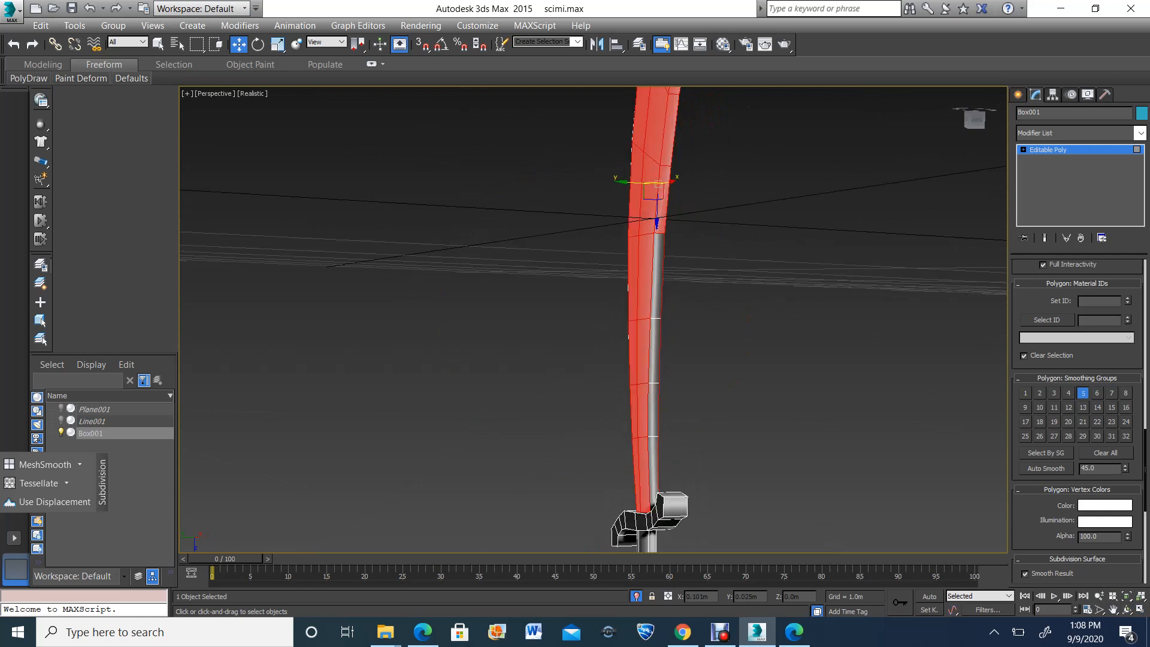
{"action": "left_click", "coordinate": [664, 204], "text": "alt"}
{"action": "left_click", "coordinate": [670, 131], "text": "alt"}
{"action": "scroll", "coordinate": [676, 244], "scroll_direction": "down", "scroll_amount": 3}
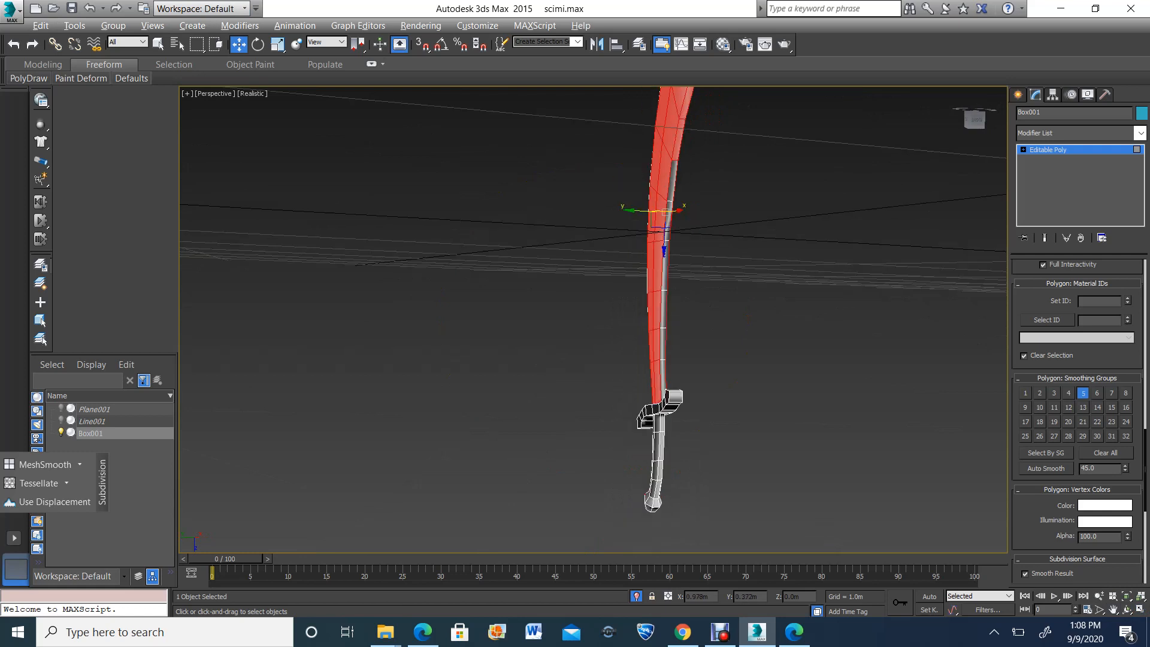
{"action": "left_click", "coordinate": [679, 139], "text": "alt"}
Remove the remaining narrow back-edge polygons around the blade's pointed spike from the selection
{"action": "left_click", "coordinate": [1113, 609]}
{"action": "middle_click_drag", "start_coordinate": [668, 236], "coordinate": [629, 366]}
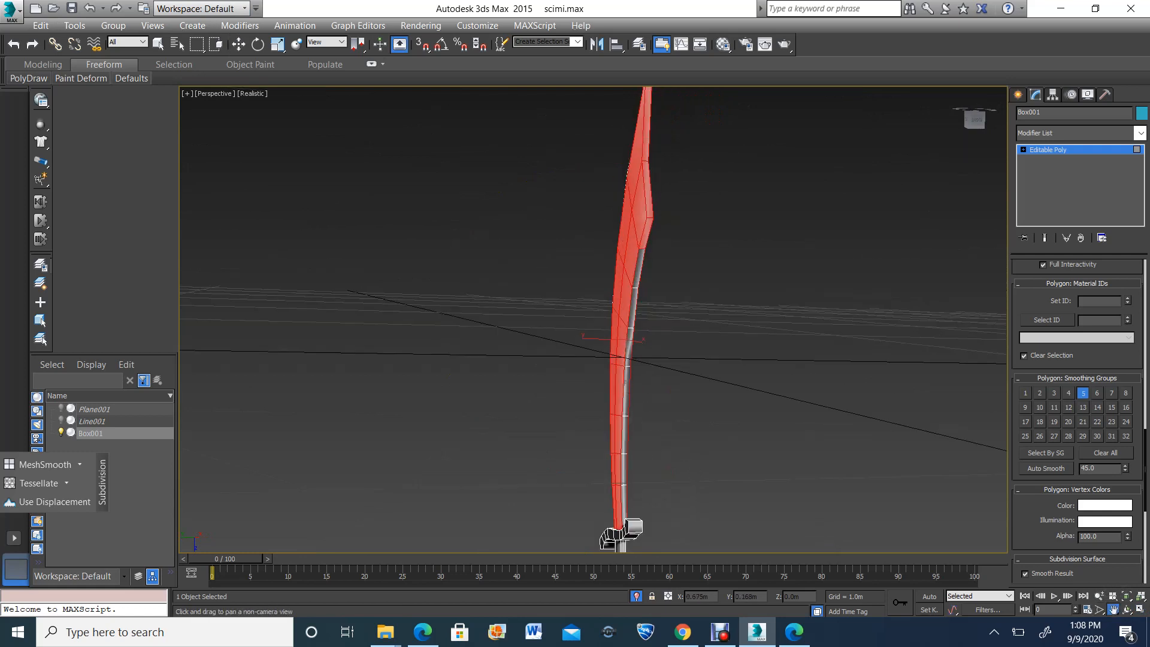
{"action": "left_click", "coordinate": [647, 234], "text": "alt"}
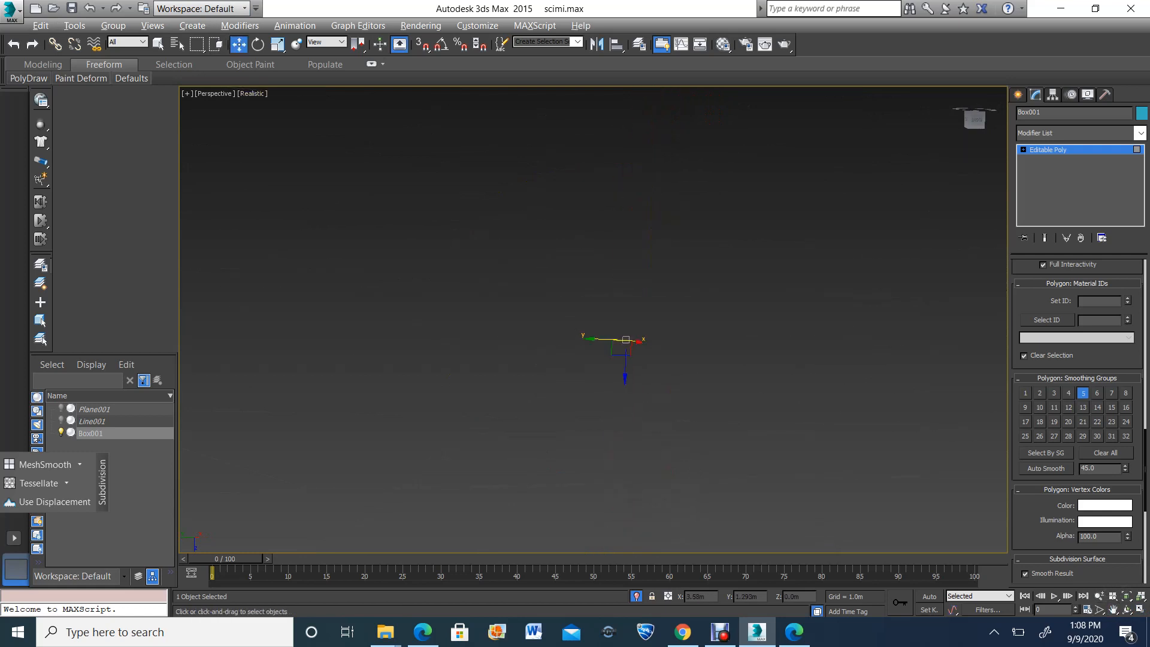
{"action": "left_click", "coordinate": [648, 193], "text": "alt"}
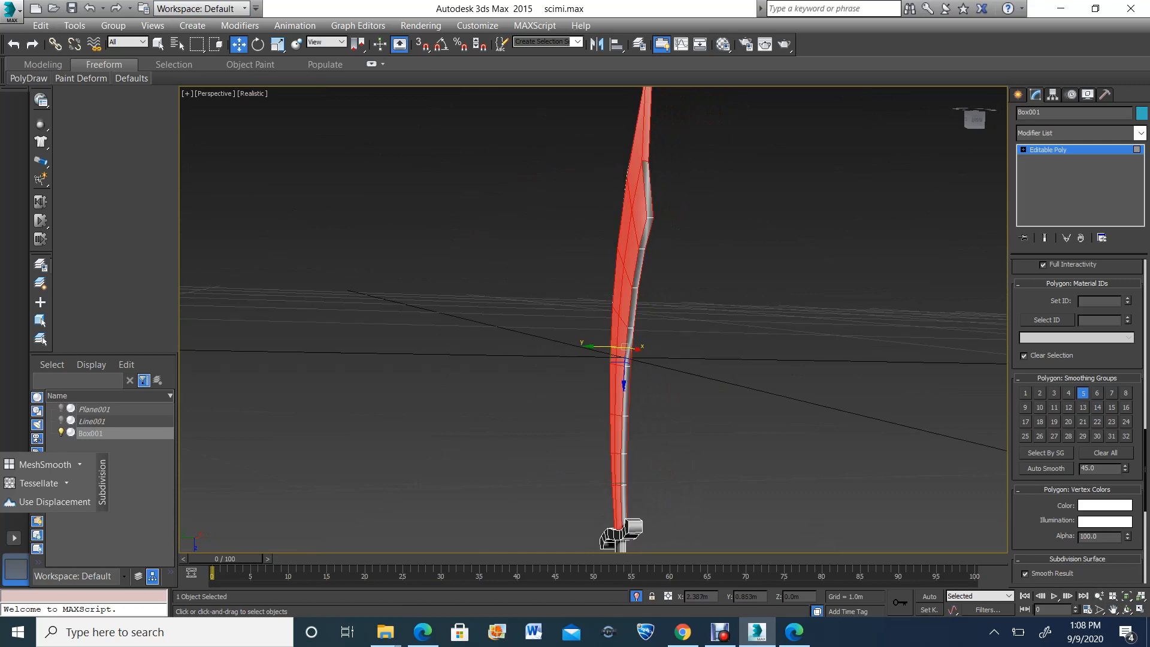
Remove smoothing group 5 from the selected blade face polygons and assign smoothing group 7
{"action": "left_click", "coordinate": [1128, 610]}
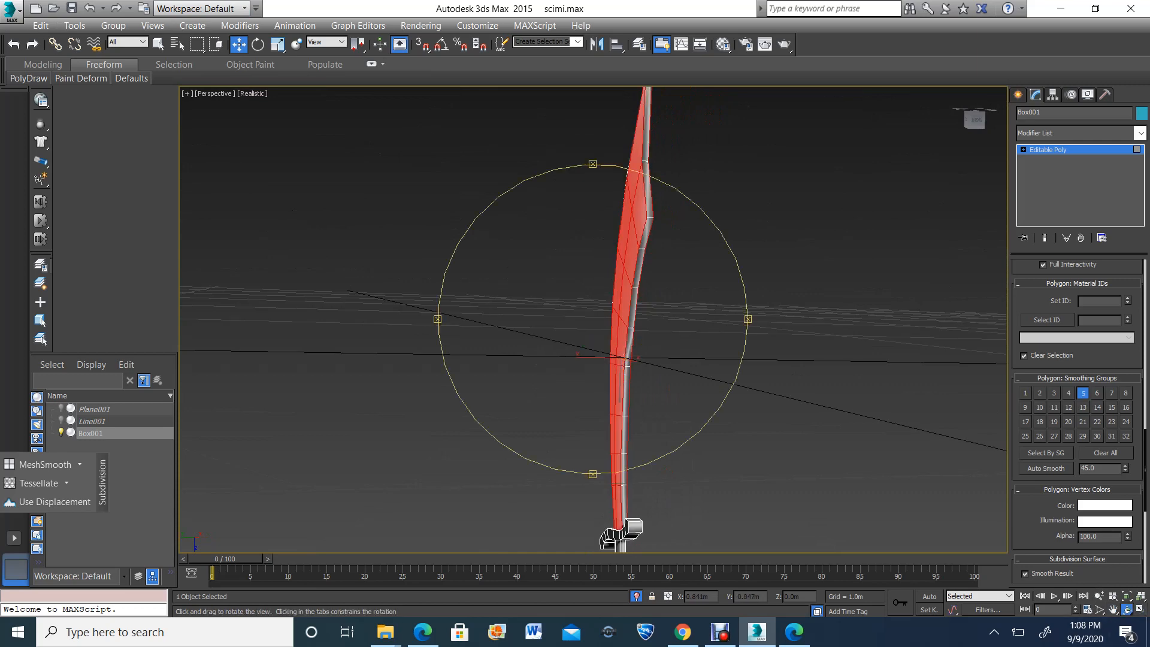
{"action": "left_click_drag", "start_coordinate": [676, 305], "coordinate": [539, 330]}
{"action": "left_click_drag", "start_coordinate": [593, 286], "coordinate": [851, 278]}
{"action": "scroll", "coordinate": [899, 323], "scroll_direction": "down", "scroll_amount": 5}
{"action": "left_click_drag", "start_coordinate": [665, 276], "coordinate": [584, 363]}
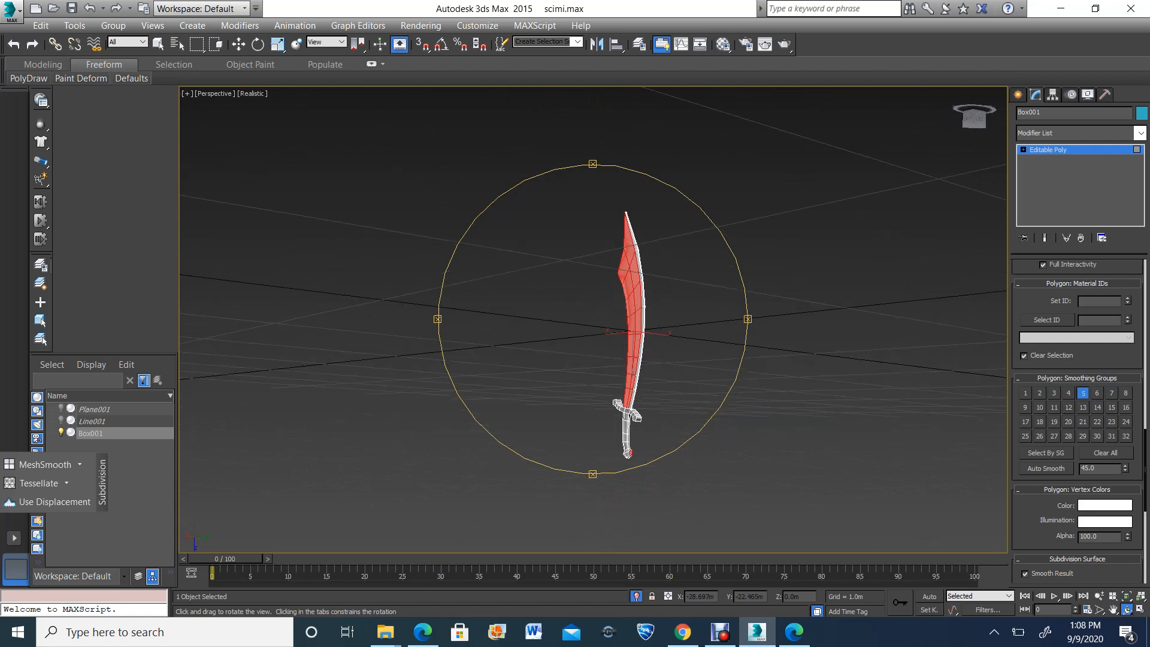
{"action": "left_click", "coordinate": [1083, 394]}
{"action": "left_click", "coordinate": [1112, 394]}
Select the stray pommel polygon, replace its smoothing group 7 with 1 to match its neighbours, and deselect the sword
{"action": "scroll", "coordinate": [582, 479], "scroll_direction": "up", "scroll_amount": 5}
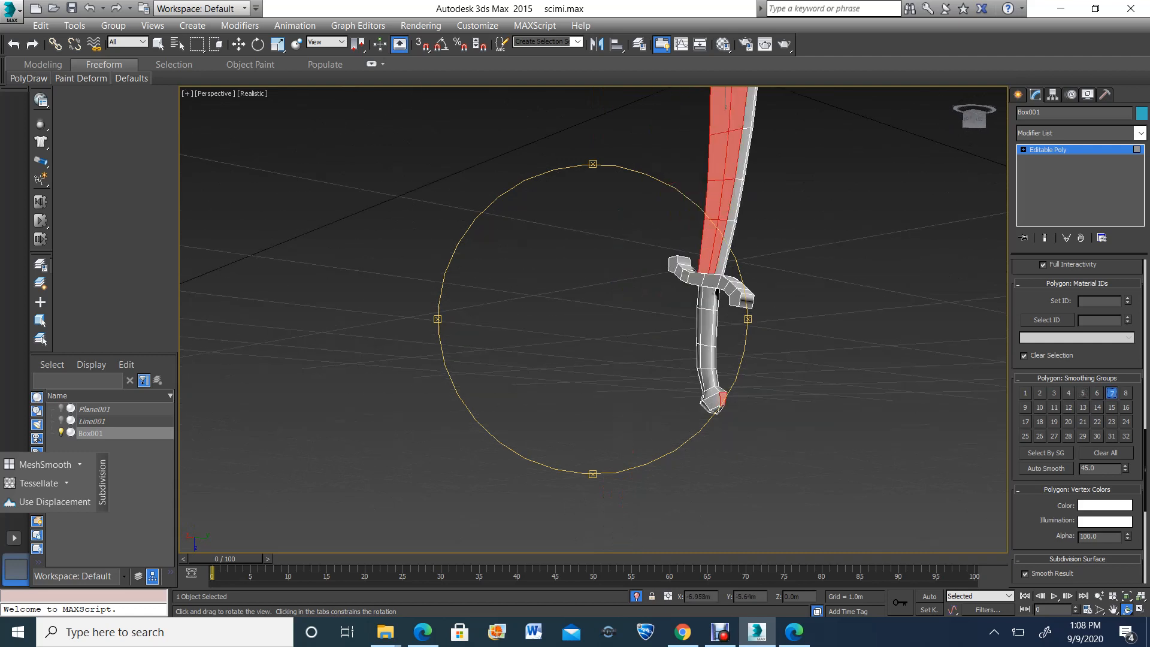
{"action": "left_click", "coordinate": [238, 44]}
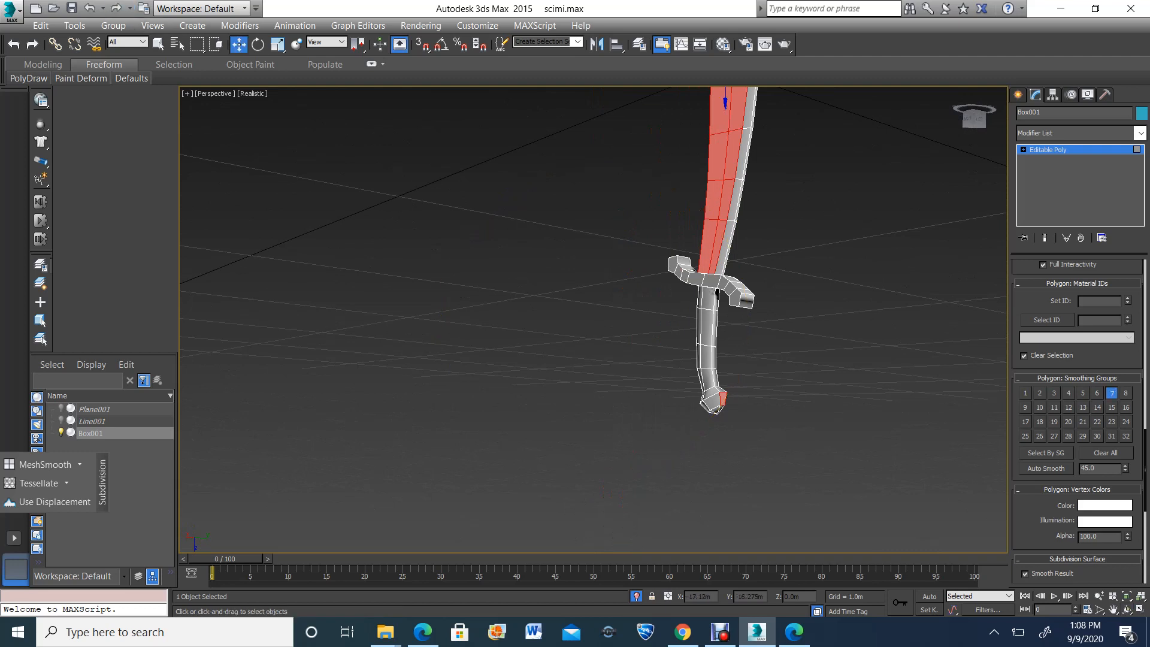
{"action": "left_click", "coordinate": [773, 389]}
{"action": "left_click", "coordinate": [723, 399]}
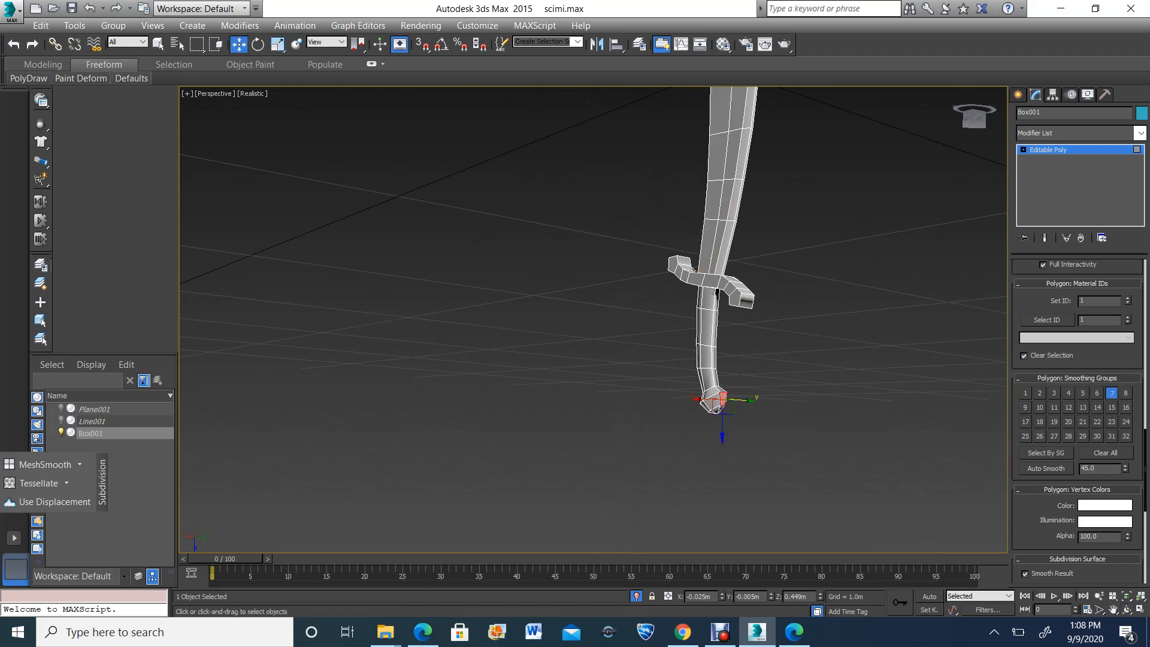
{"action": "left_click", "coordinate": [712, 402]}
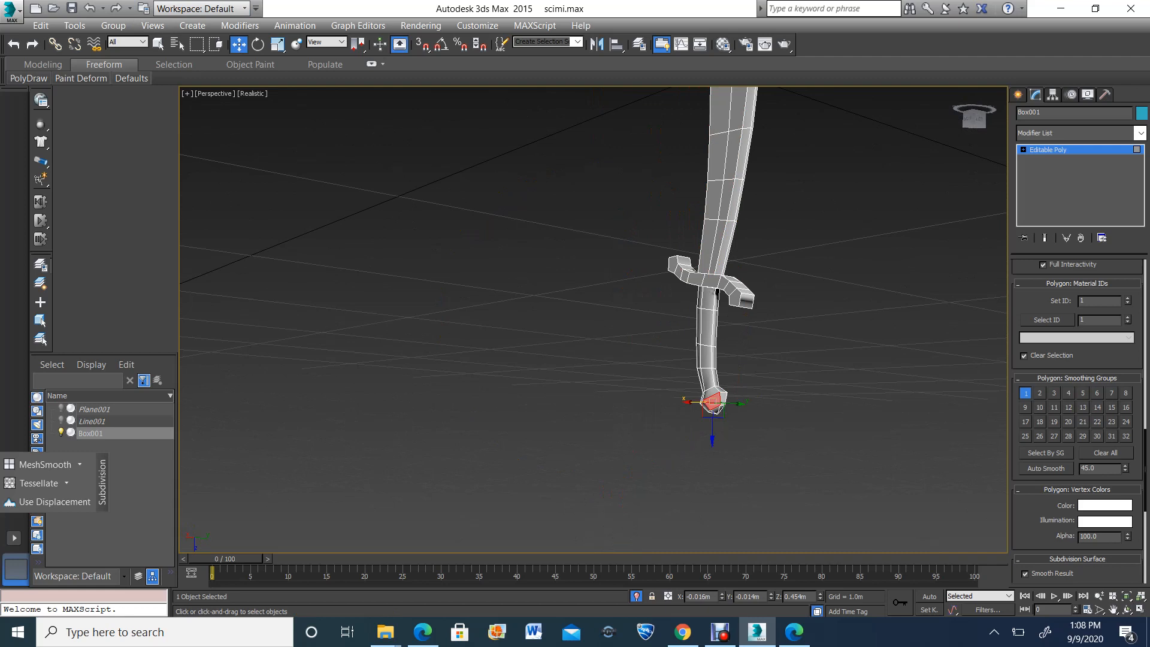
{"action": "left_click", "coordinate": [723, 398]}
{"action": "left_click", "coordinate": [1112, 394]}
{"action": "left_click", "coordinate": [1025, 394]}
{"action": "left_click", "coordinate": [862, 396]}
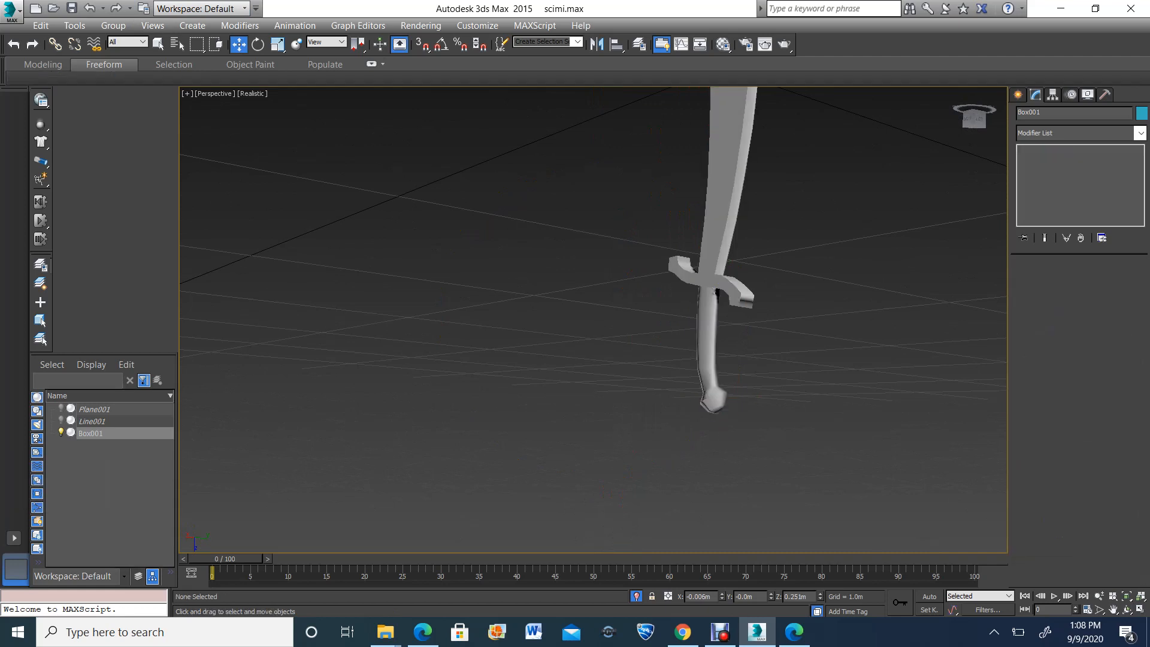
Inspect the whole sword's shading from both flat sides and open the render setup
{"action": "scroll", "coordinate": [863, 397], "scroll_direction": "down", "scroll_amount": 4}
{"action": "key", "text": "ctrl+r"}
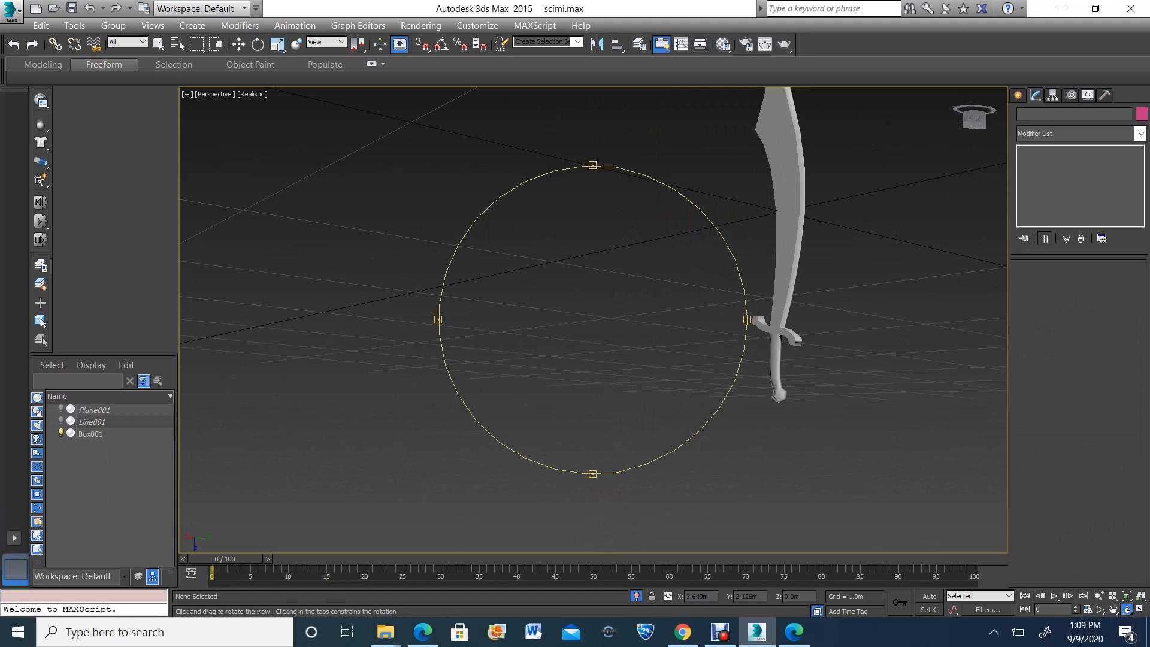
{"action": "key", "text": "z"}
{"action": "mouse_move", "coordinate": [653, 341]}
{"action": "left_mouse_down"}
{"action": "mouse_move", "coordinate": [554, 341]}
{"action": "mouse_move", "coordinate": [653, 340]}
{"action": "left_mouse_up"}
{"action": "left_click_drag", "start_coordinate": [534, 333], "coordinate": [299, 333]}
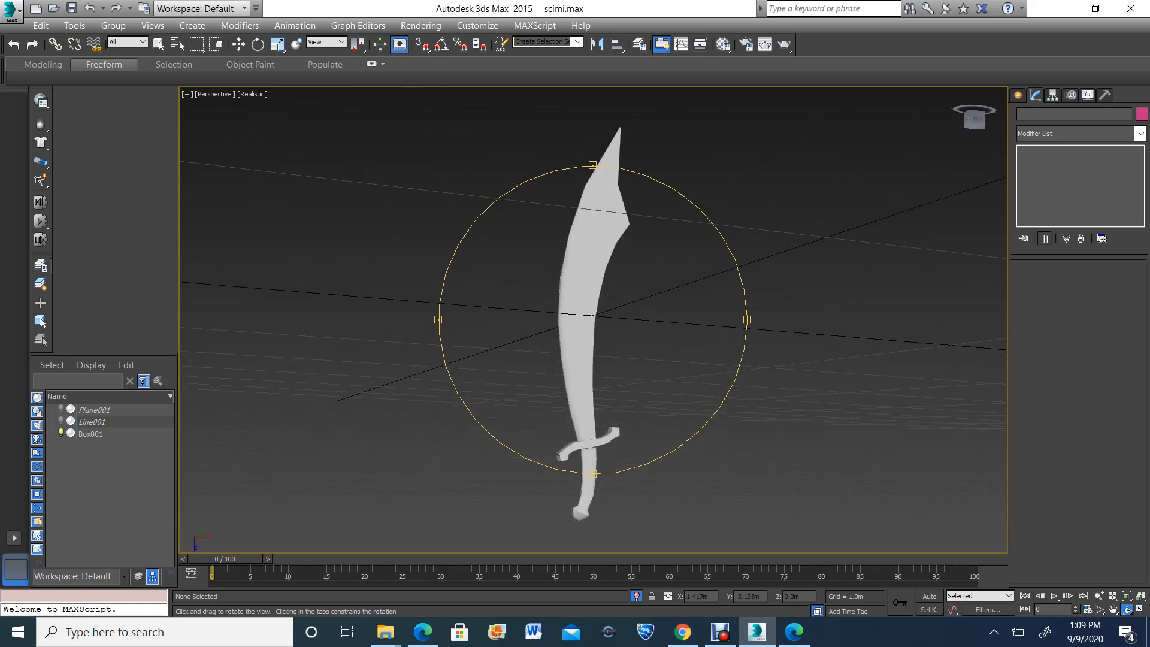
{"action": "left_click", "coordinate": [745, 44]}
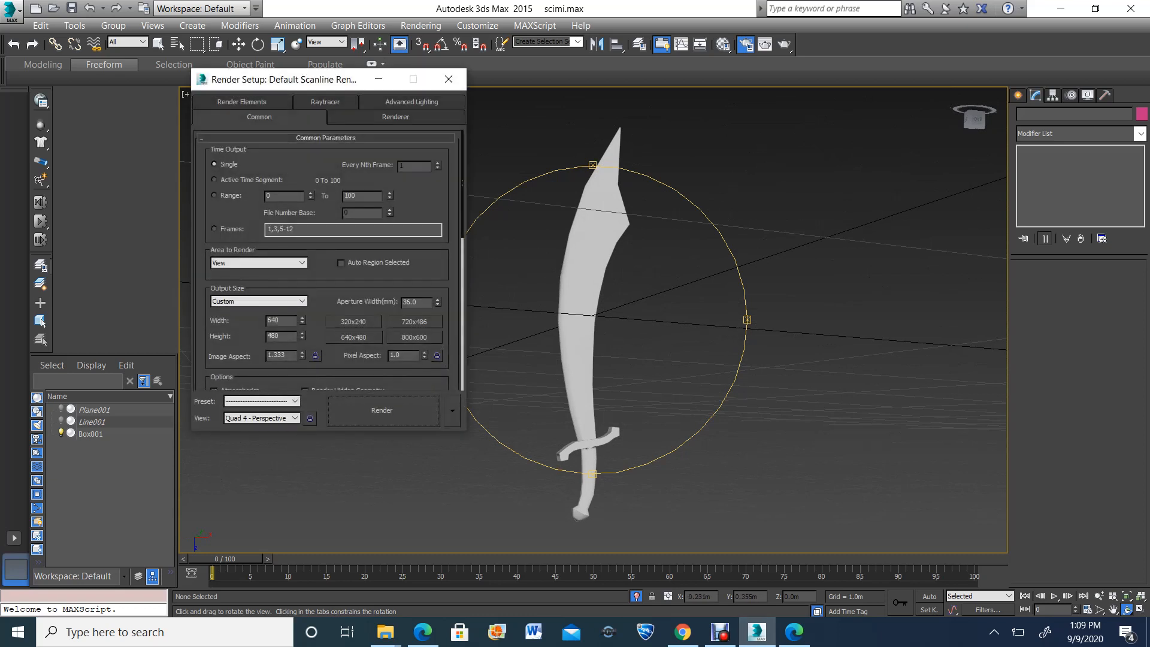
{"action": "left_click", "coordinate": [720, 633]}
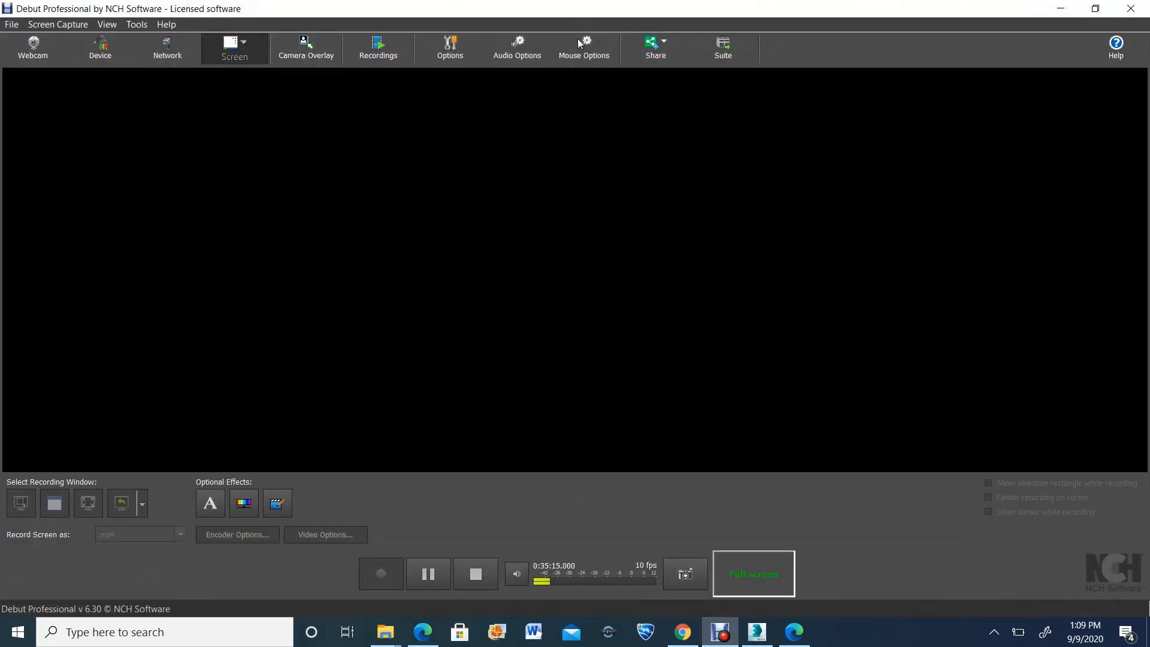